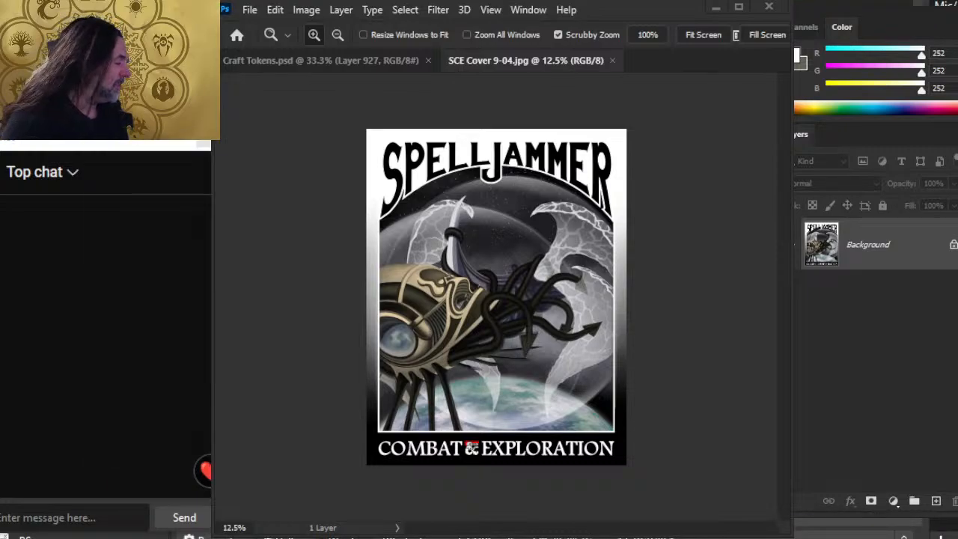
# Switch from the cover image to the SCE Layout 24-02-13 document in Word
pyautogui.hotkey('alt', 'Tab')
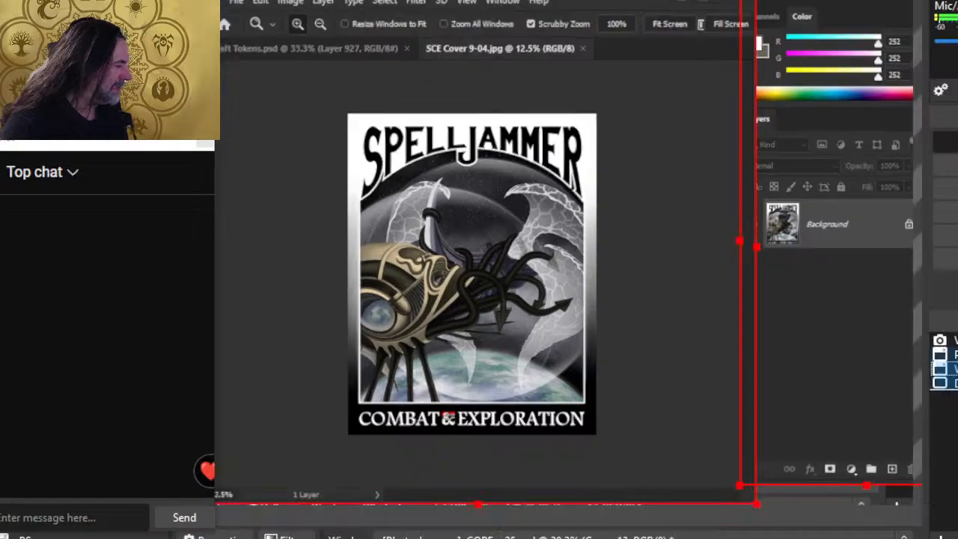
pyautogui.hotkey('alt', 'Tab')
pyautogui.hotkey('alt', 'Tab')
pyautogui.press('Tab')
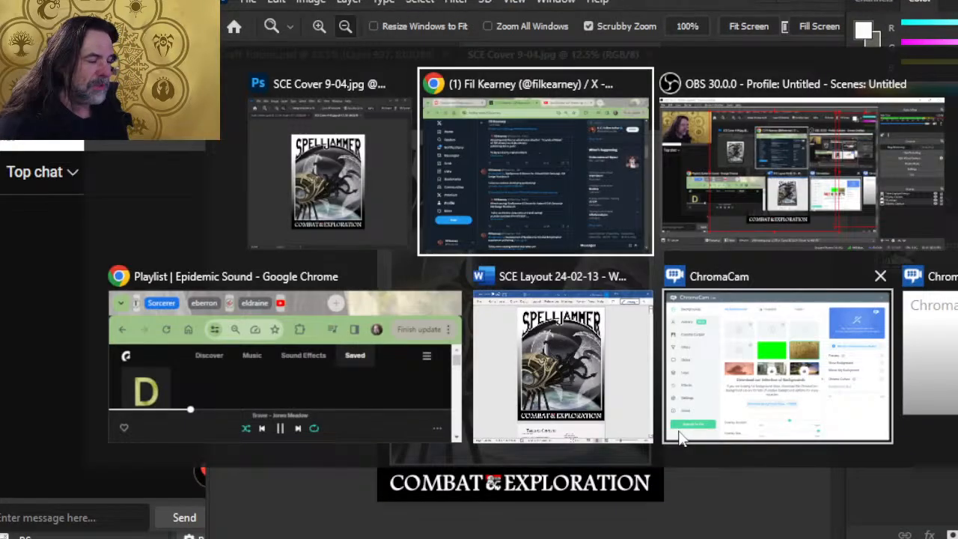
pyautogui.hotkey('alt', 'Tab')
pyautogui.press('Tab')
pyautogui.press('Tab')
pyautogui.click(546, 342)
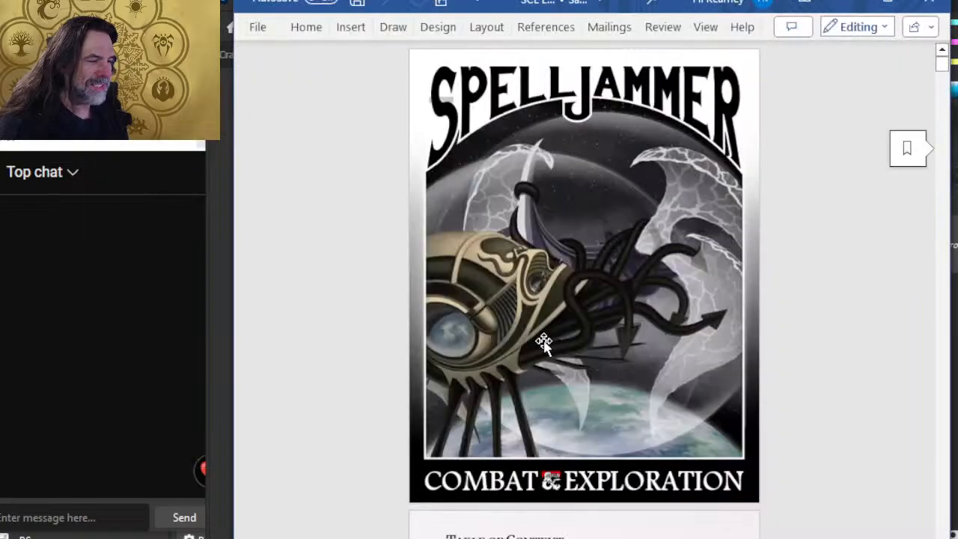
# Zoom out to a multi-page overview and survey the layout from the cover through the equipment, combat, weapons and squadron pages
pyautogui.scroll(-4, 720, 216)
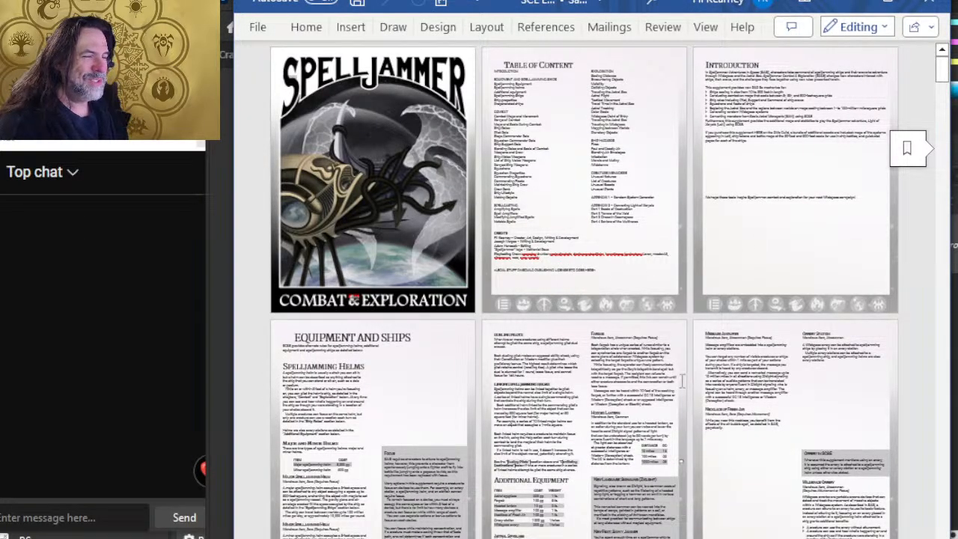
pyautogui.scroll(-2, 628, 381)
pyautogui.scroll(-5, 616, 382)
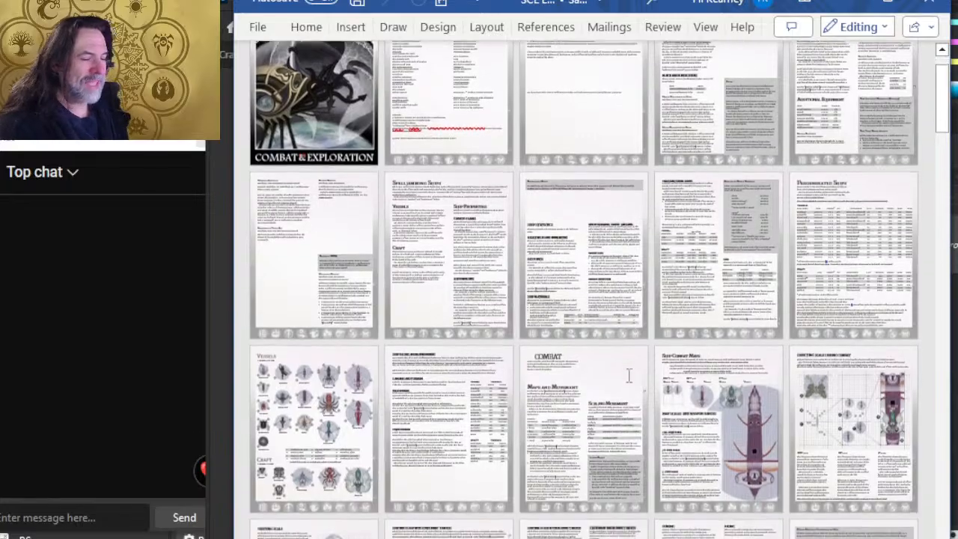
pyautogui.scroll(-5, 615, 382)
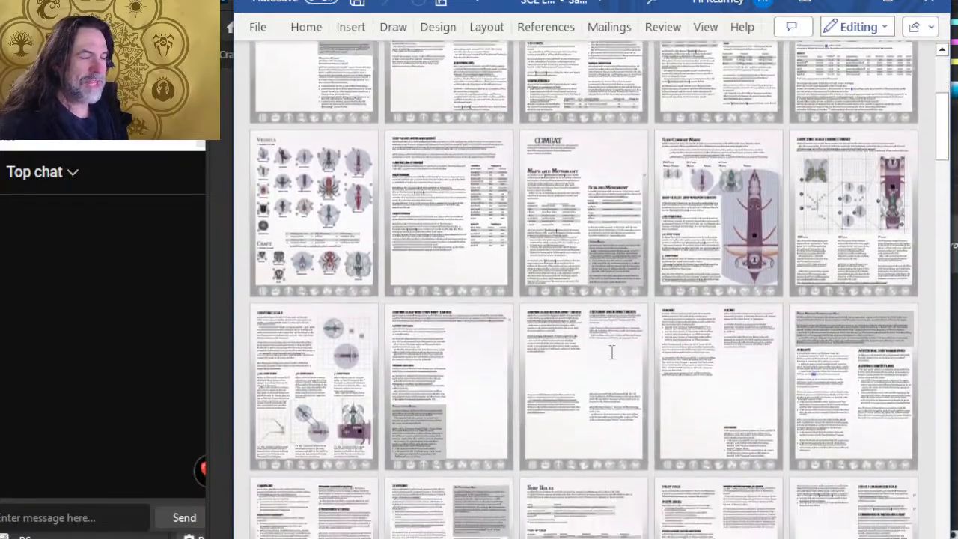
pyautogui.scroll(-2, 622, 348)
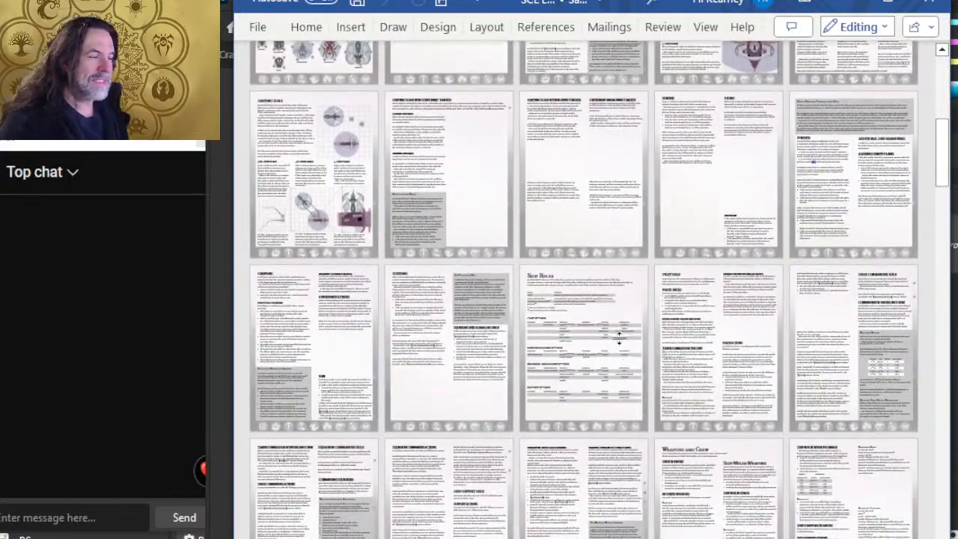
pyautogui.scroll(-2, 636, 299)
pyautogui.scroll(-6, 640, 280)
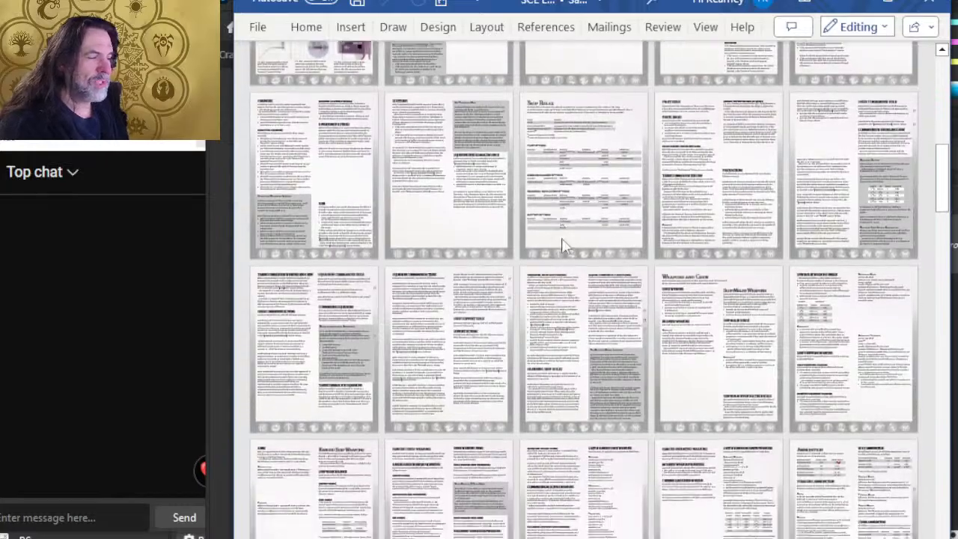
pyautogui.scroll(-6, 570, 224)
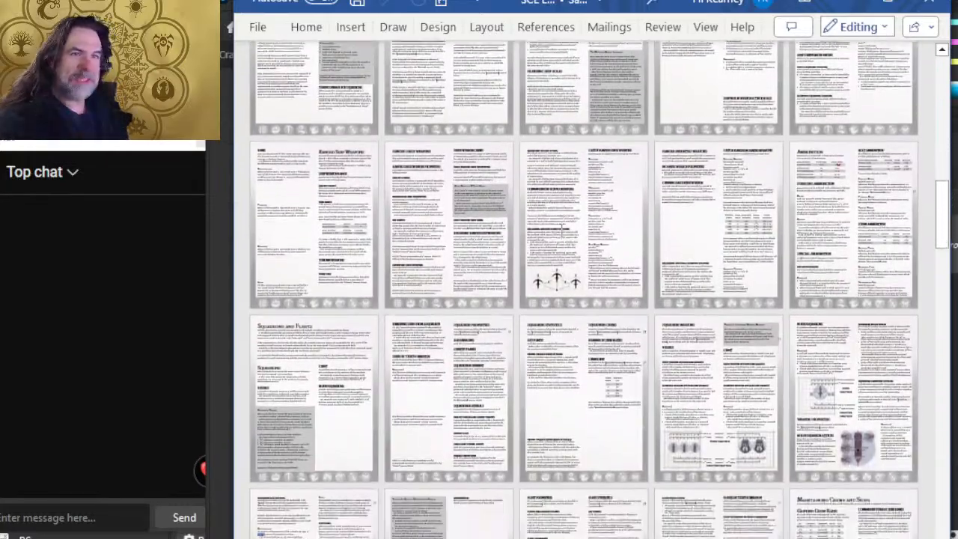
pyautogui.scroll(-3, 569, 222)
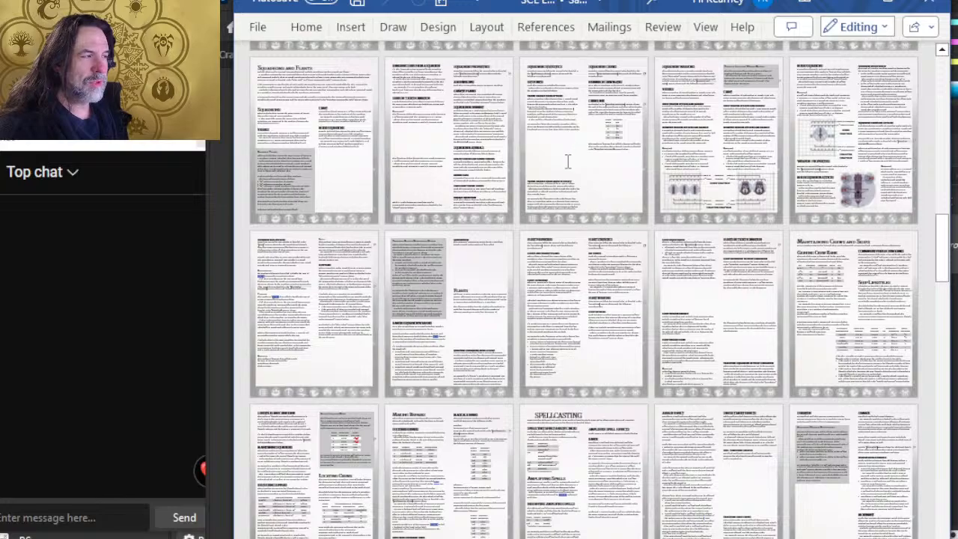
# Zoom in on the squadron rules and review them from Crew Rank back to the Squadrons and Fleets introduction
pyautogui.keyDown('ctrl'); pyautogui.scroll(5, 568, 161); pyautogui.keyUp('ctrl')
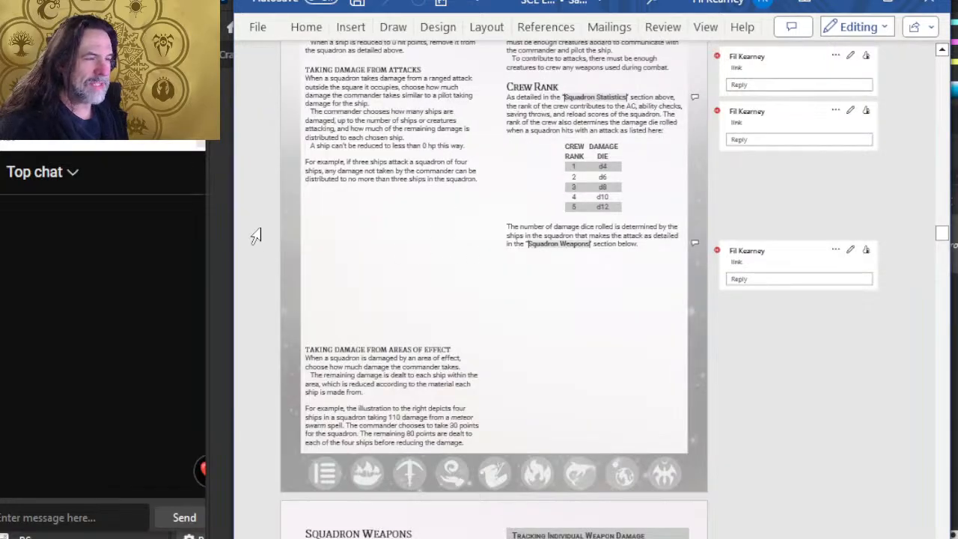
pyautogui.keyDown('ctrl'); pyautogui.scroll(3, 384, 295); pyautogui.keyUp('ctrl')
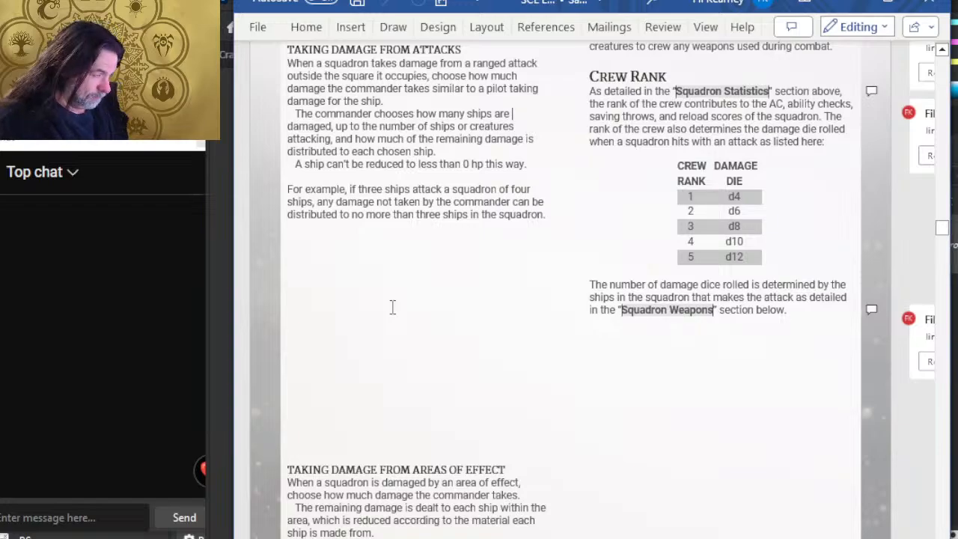
pyautogui.scroll(10, 327, 300)
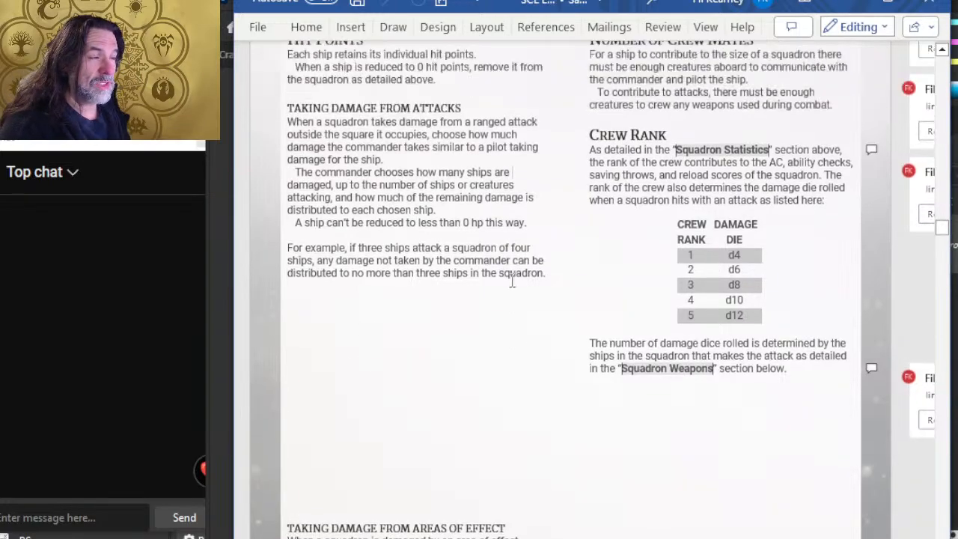
pyautogui.scroll(8, 454, 332)
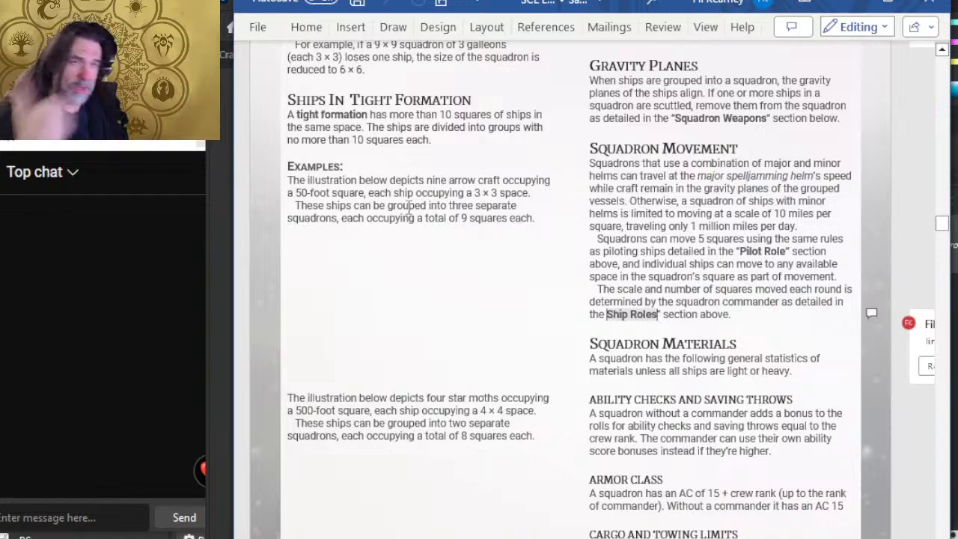
pyautogui.scroll(12, 441, 297)
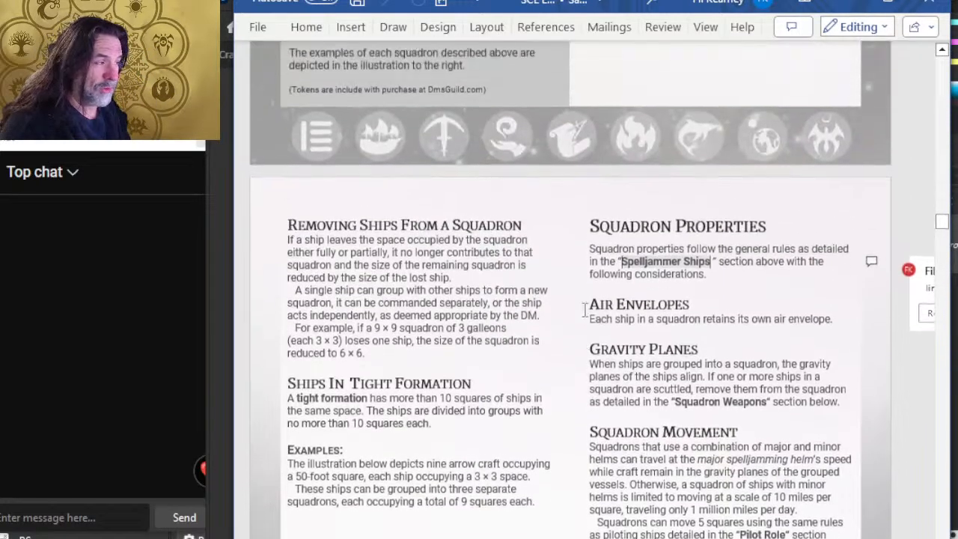
pyautogui.scroll(15, 565, 309)
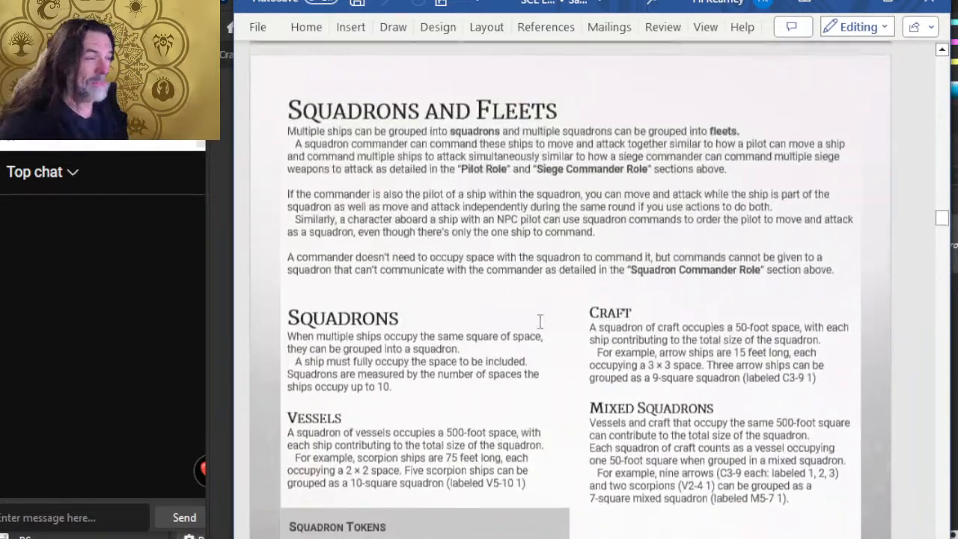
# Review the preceding pages on ammunition, mounted and siege weapons, rams and ship roles, back to the Pilot Role section
pyautogui.scroll(15, 559, 314)
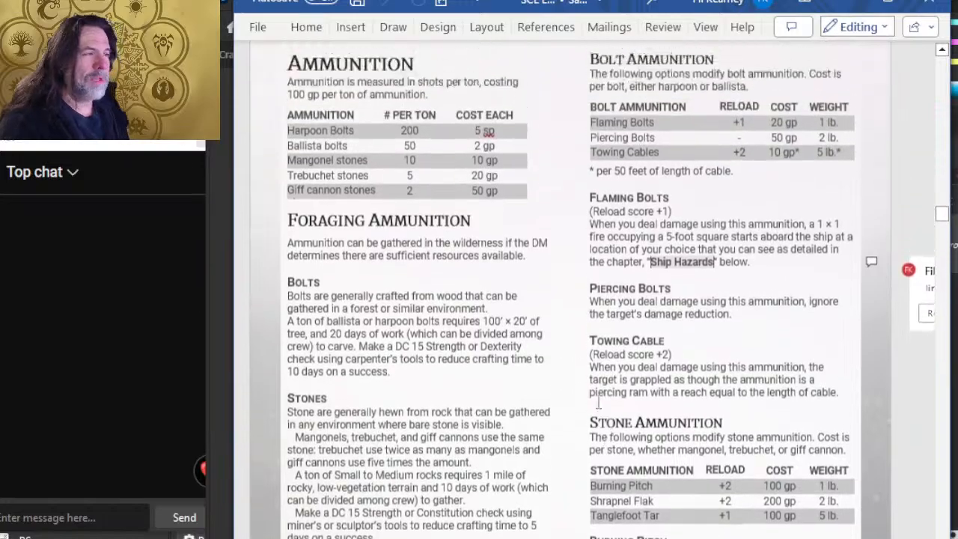
pyautogui.scroll(15, 654, 397)
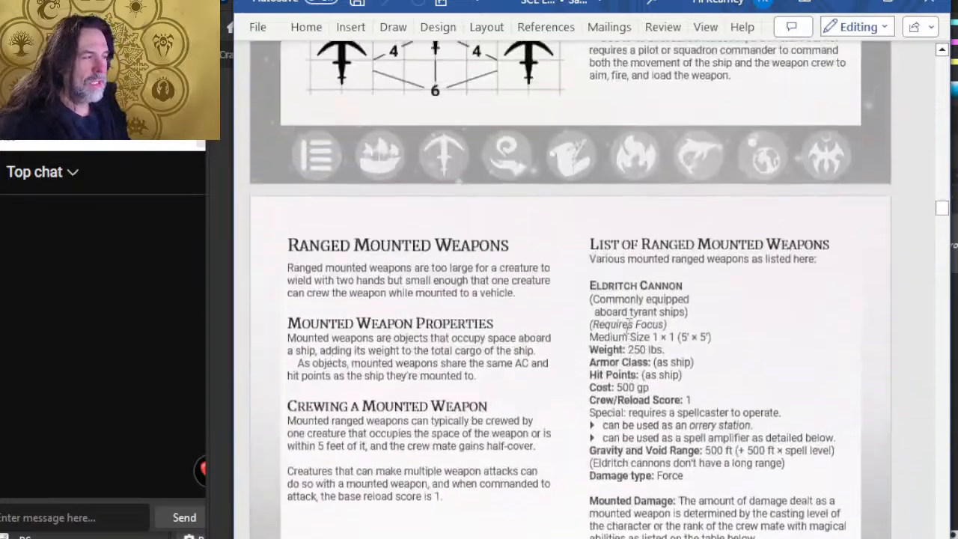
pyautogui.scroll(15, 699, 292)
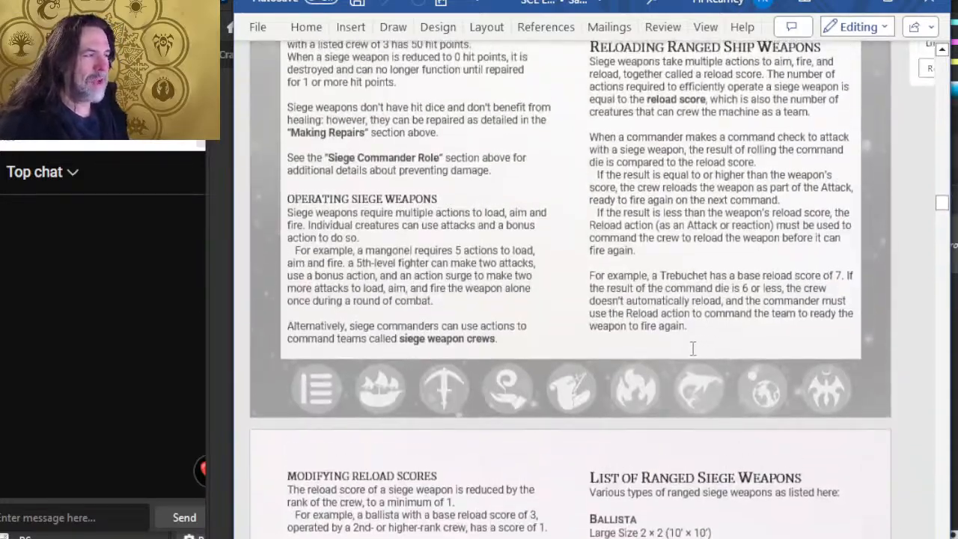
pyautogui.scroll(15, 645, 346)
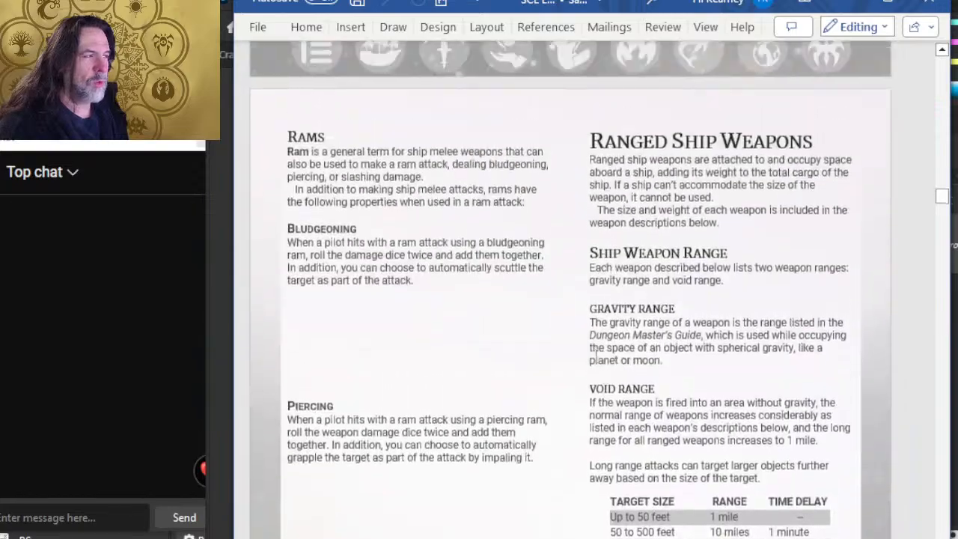
pyautogui.scroll(15, 587, 367)
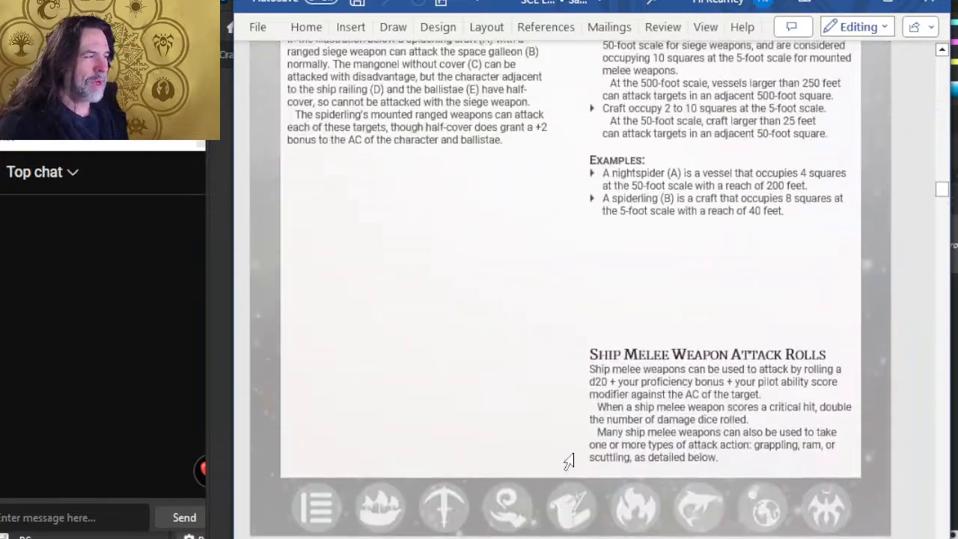
pyautogui.scroll(15, 556, 437)
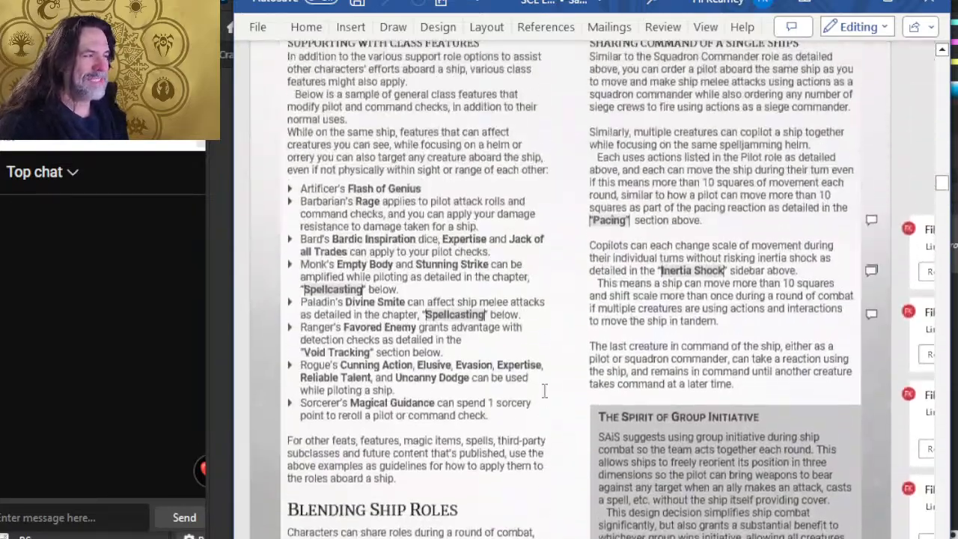
pyautogui.scroll(15, 541, 377)
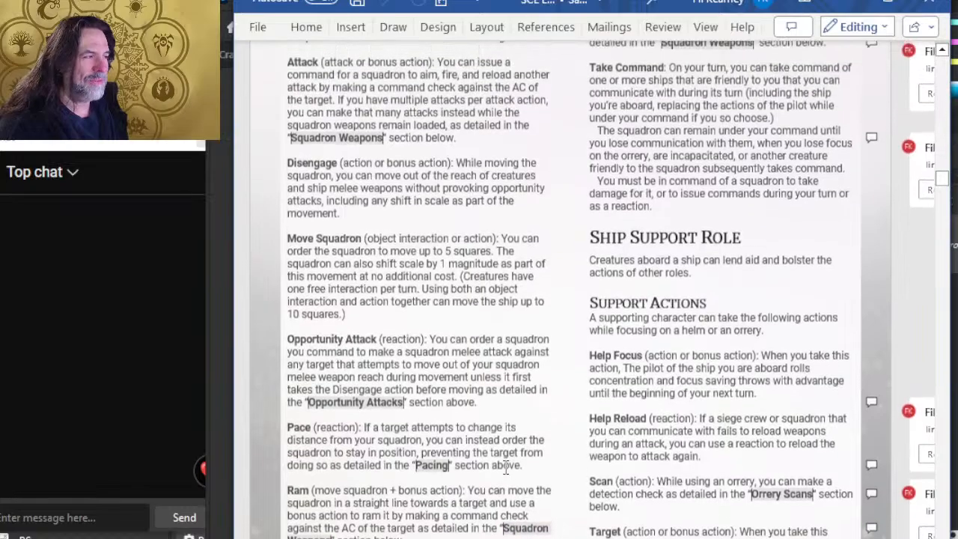
pyautogui.scroll(15, 500, 470)
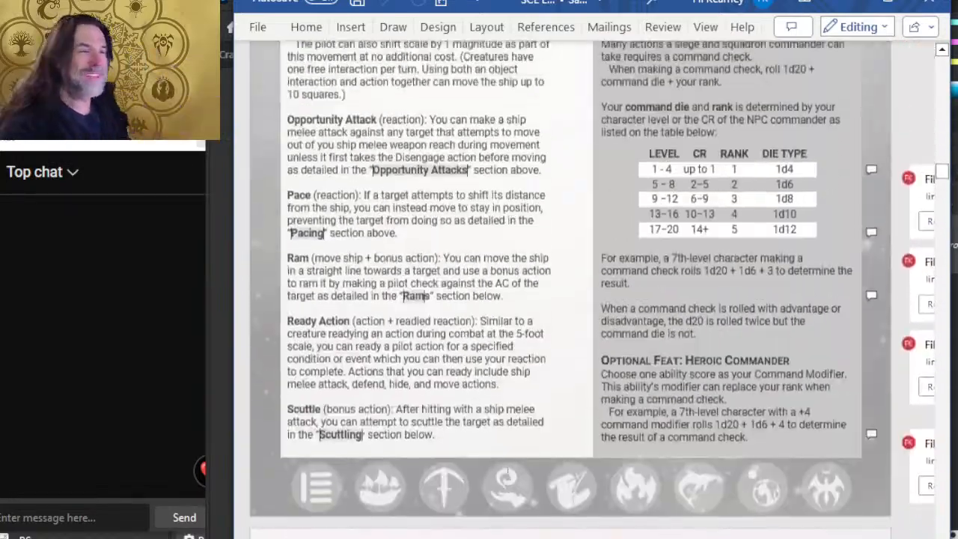
pyautogui.scroll(12, 564, 480)
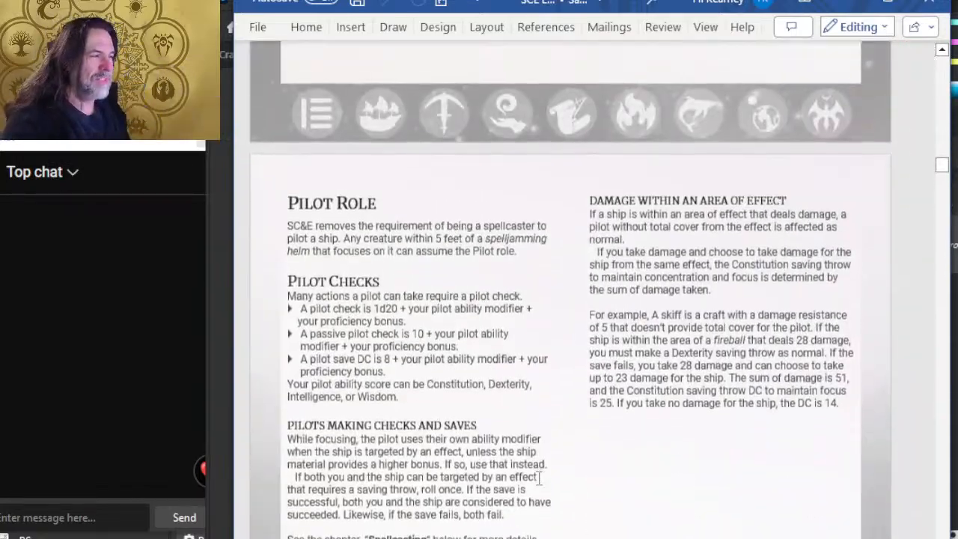
# Review the ship maneuver rules, from squeezing, scuttling and grappling back through gravity planes, pursuits, surging and shifting scale
pyautogui.scroll(12, 548, 335)
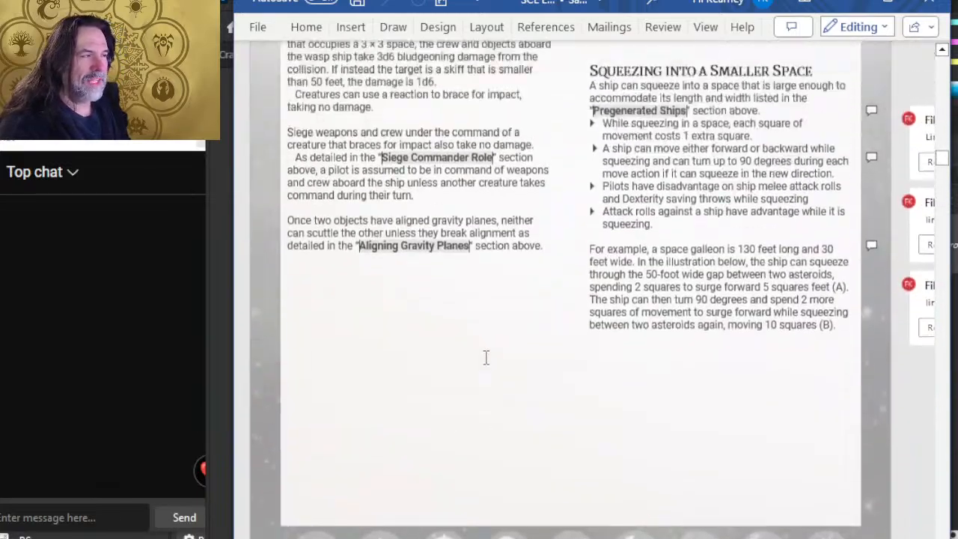
pyautogui.scroll(15, 486, 357)
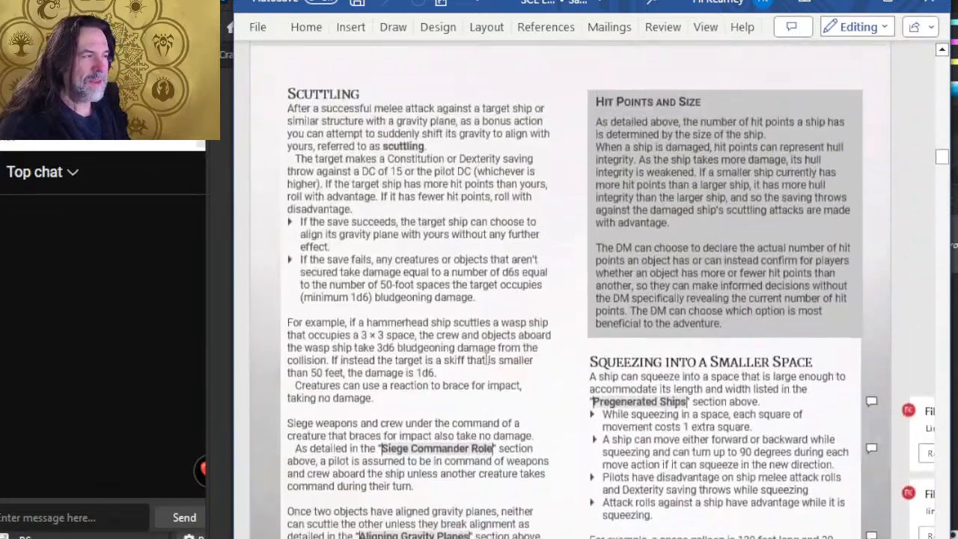
pyautogui.scroll(-5, 584, 225)
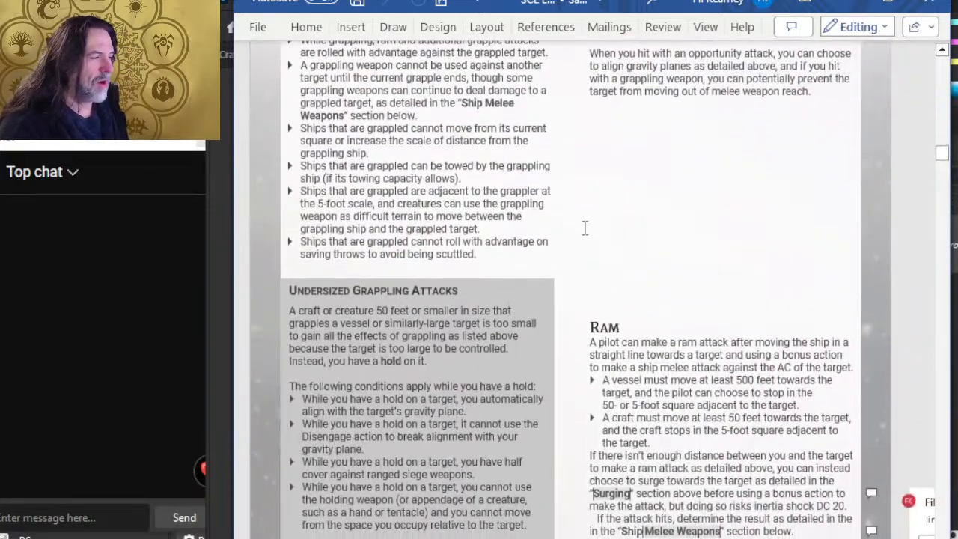
pyautogui.scroll(12, 592, 220)
pyautogui.scroll(15, 678, 285)
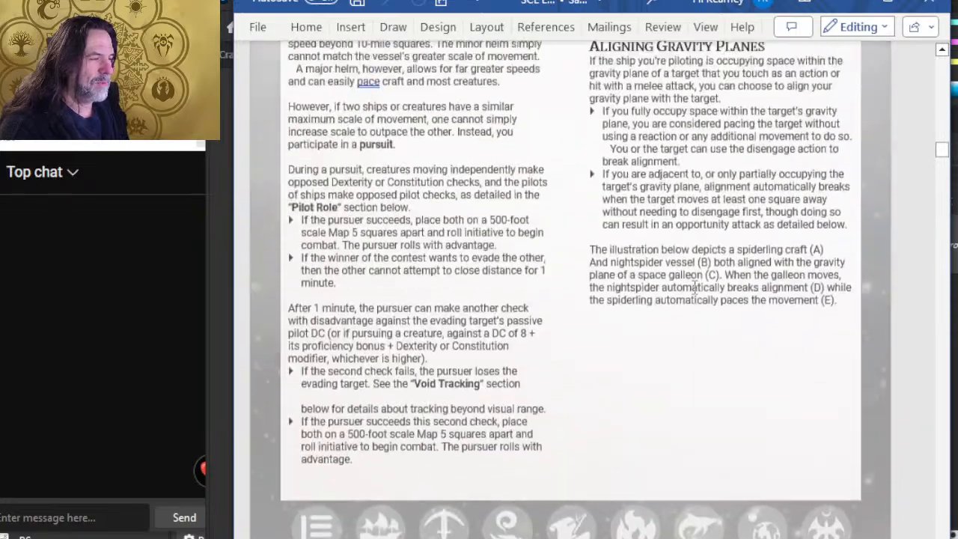
pyautogui.scroll(15, 660, 251)
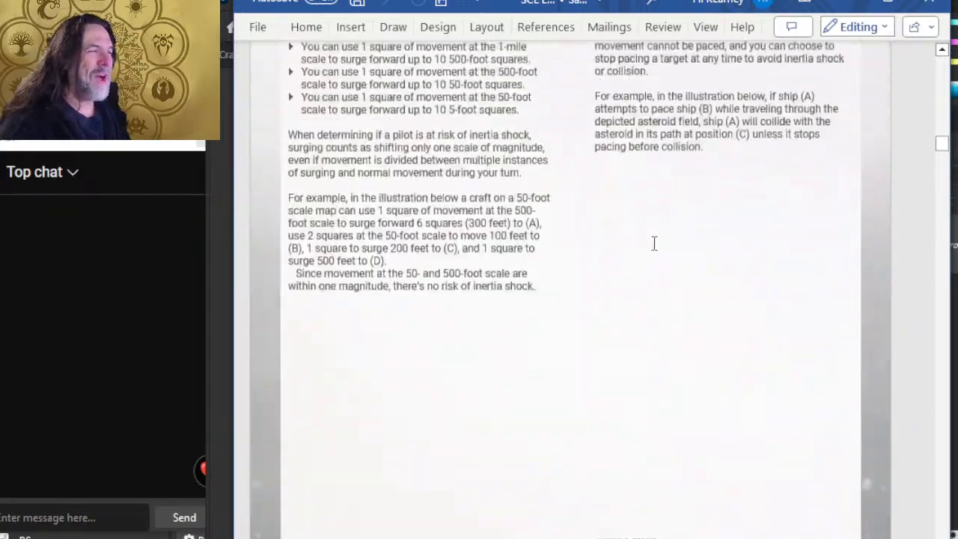
pyautogui.scroll(15, 630, 223)
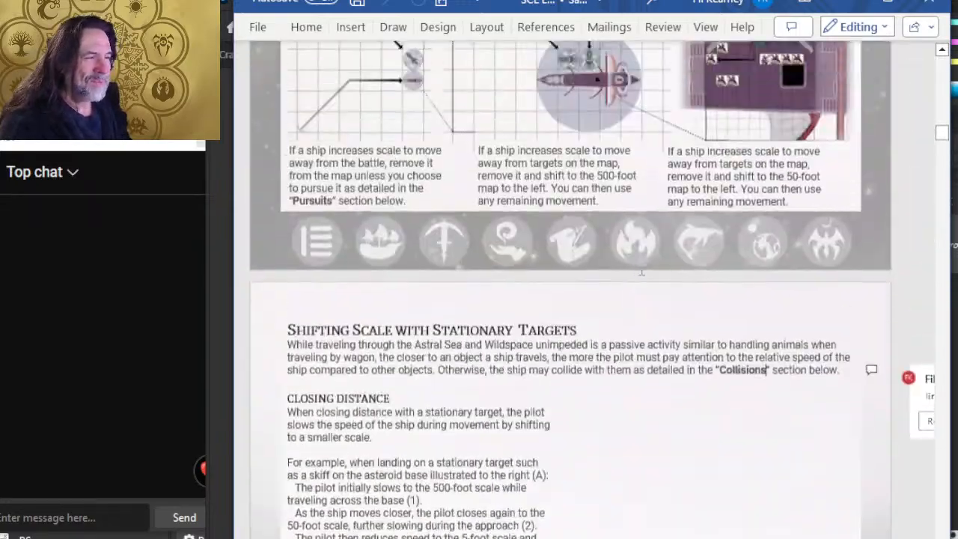
# Examine the Ship Combat Maps and Depicting Scale During Combat pages, including their illustrations, and return to the craft token illustrations
pyautogui.scroll(-15, 590, 84)
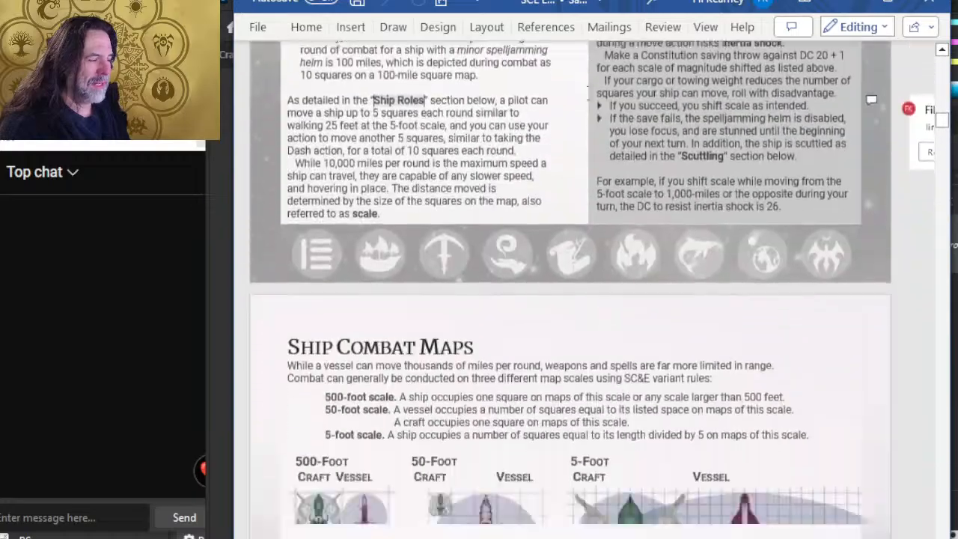
pyautogui.scroll(3, 551, 187)
pyautogui.scroll(-5, 551, 188)
pyautogui.scroll(-15, 554, 183)
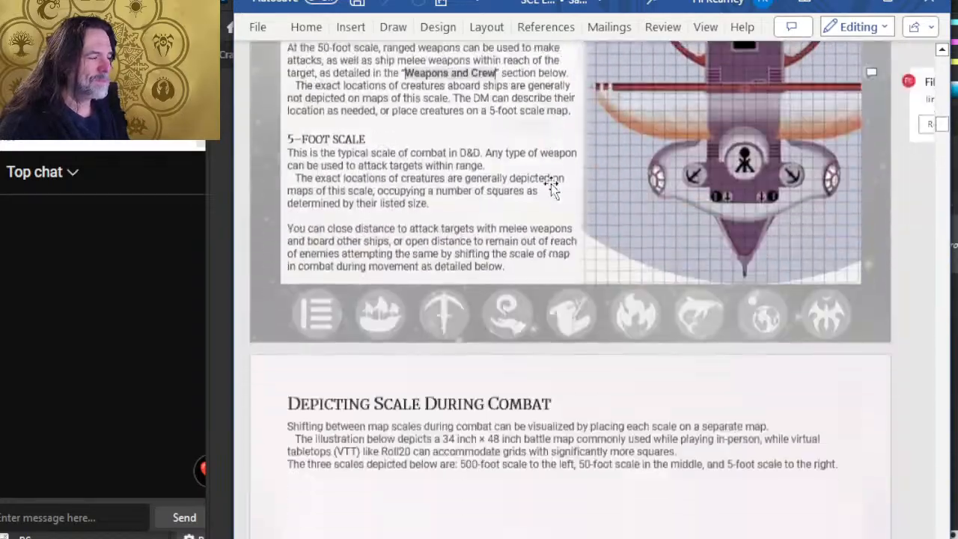
pyautogui.scroll(20, 554, 225)
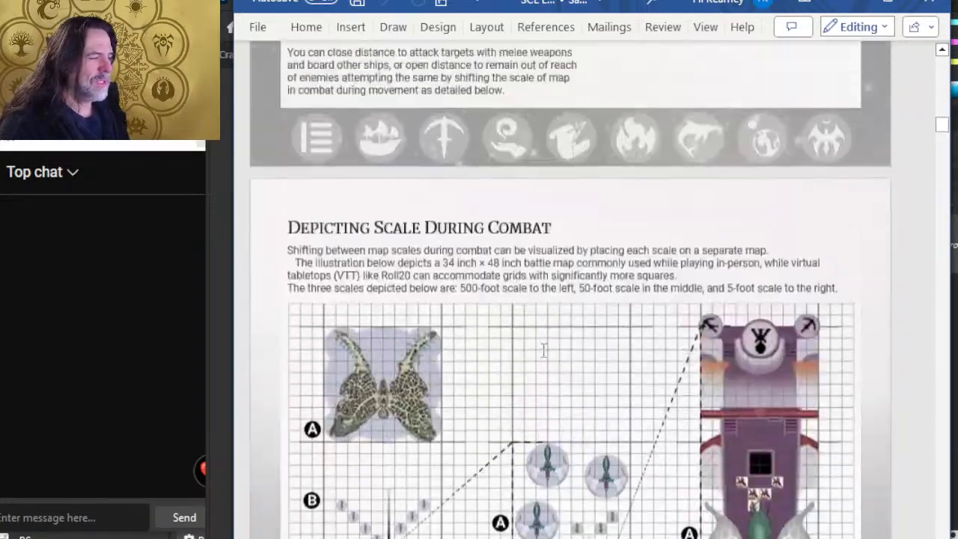
pyautogui.scroll(20, 546, 273)
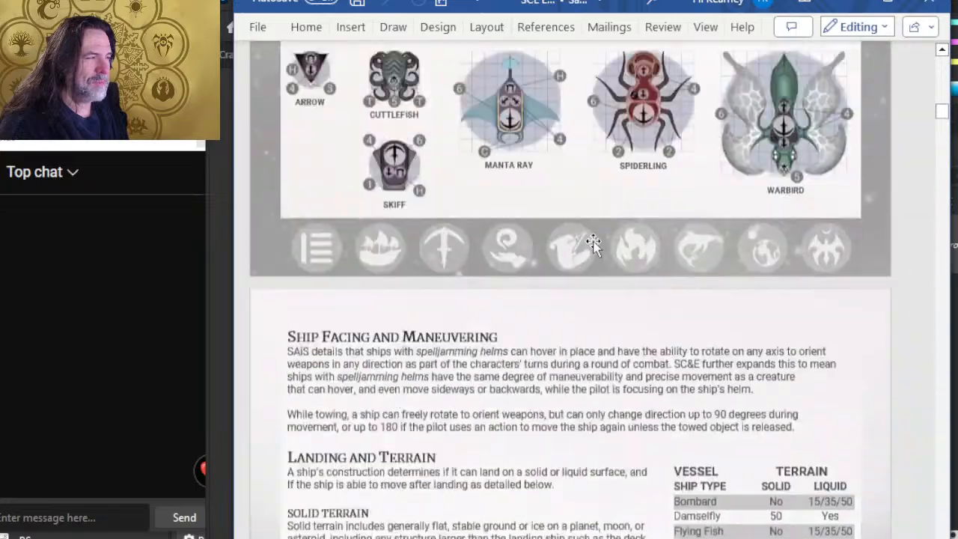
# Review the Vessels and Craft token charts and examine the Warbird craft token up close
pyautogui.scroll(-7, 596, 238)
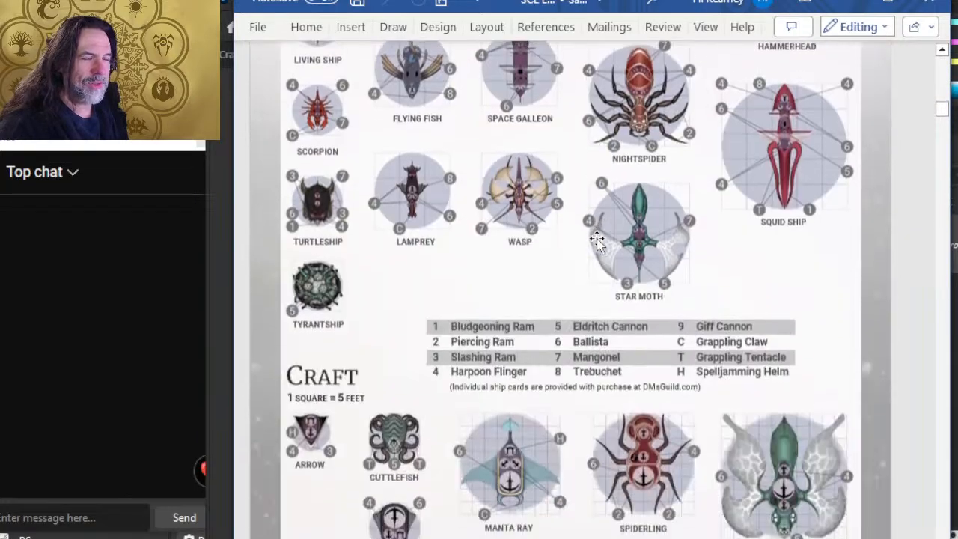
pyautogui.scroll(6, 497, 241)
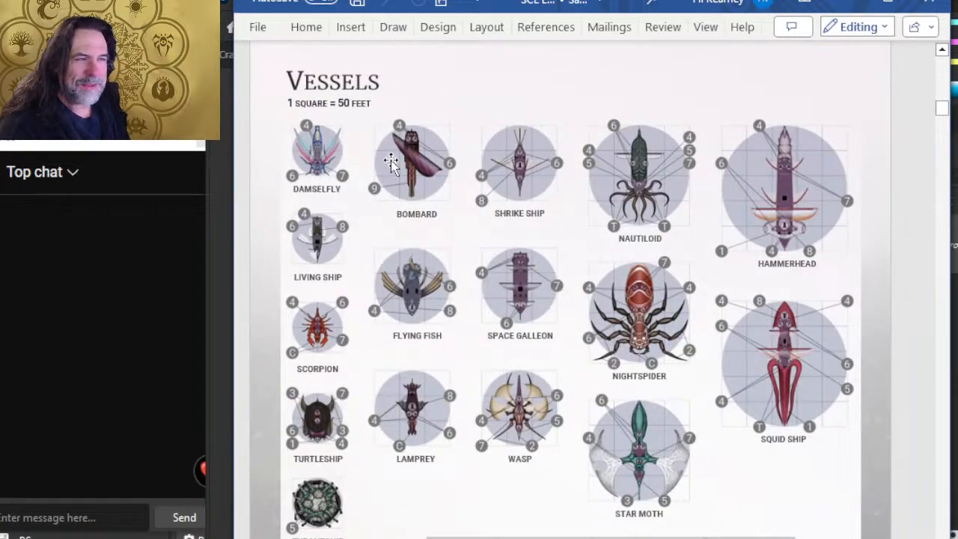
pyautogui.scroll(-7, 391, 160)
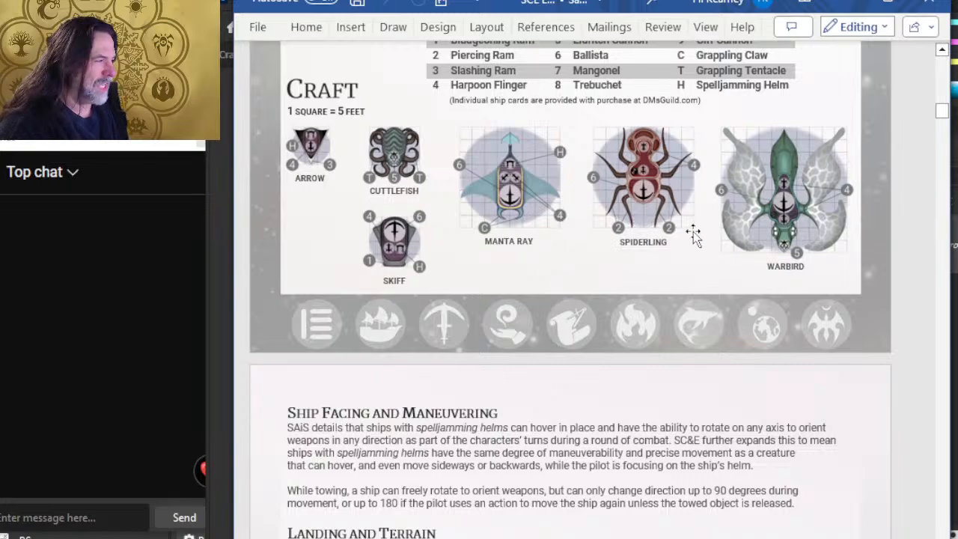
pyautogui.click(788, 206)
pyautogui.scroll(3, 787, 208)
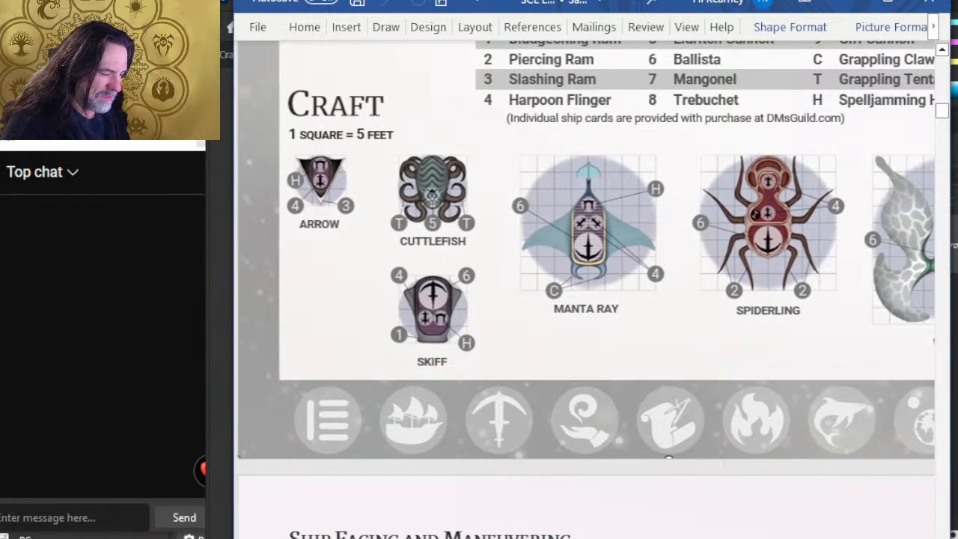
pyautogui.hscroll(5, 500, 290)
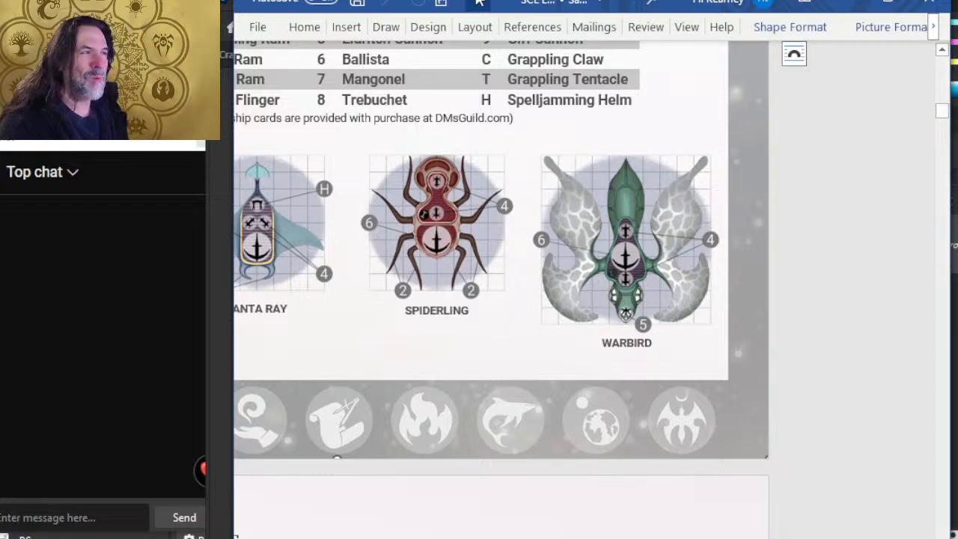
# Review the landing terrain tables and the scale illustration comparing the Warbird craft with a vessel
pyautogui.hotkey('alt', 'Tab')
pyautogui.hotkey('alt', 'Tab')
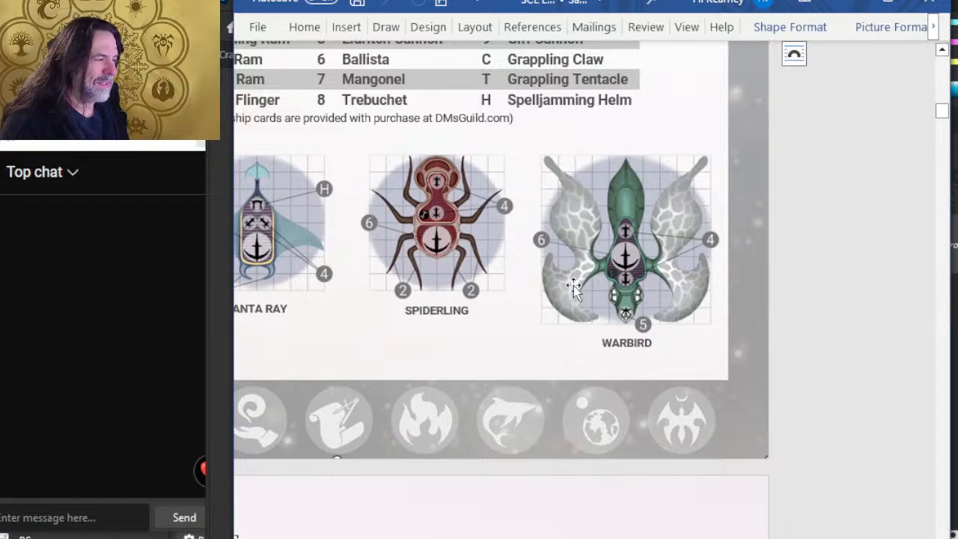
pyautogui.hotkey('alt', 'Tab')
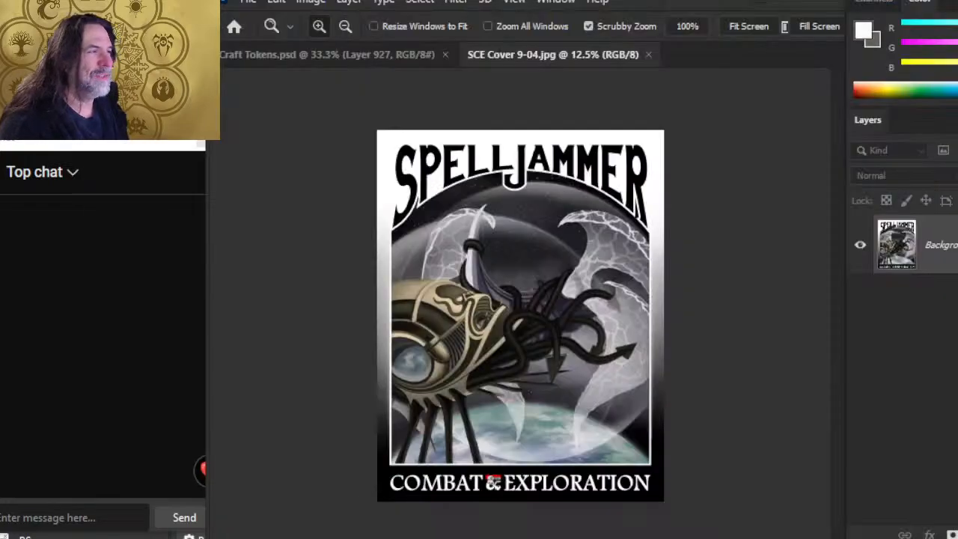
pyautogui.hotkey('alt', 'Tab')
pyautogui.scroll(-15, 483, 304)
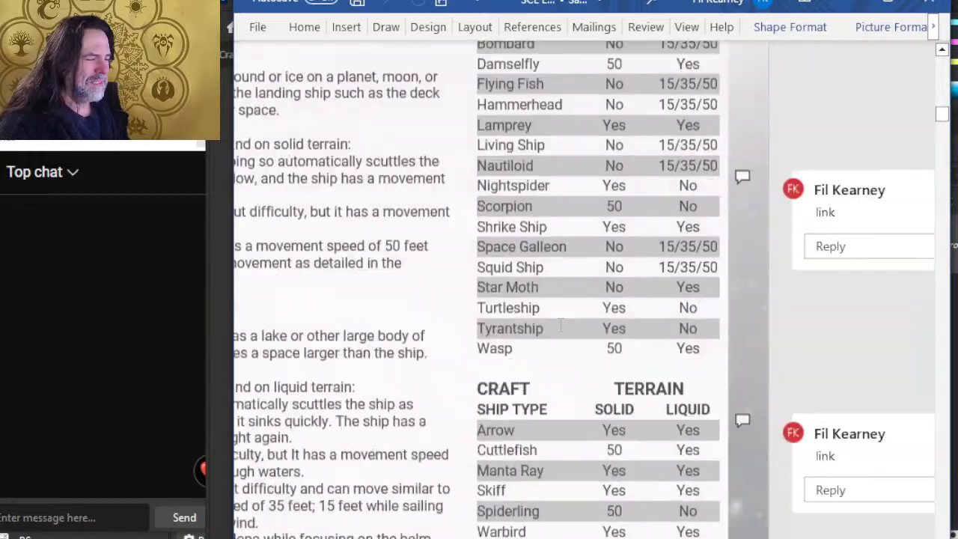
pyautogui.scroll(-10, 600, 306)
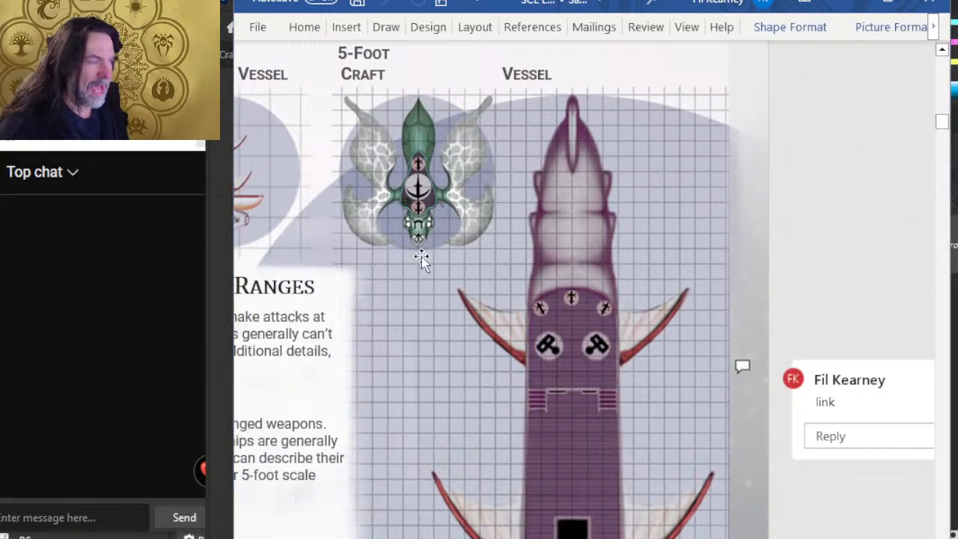
# Switch to the browser, open the Warbird ship art 3 stream on YouTube, expand its description and like the video
pyautogui.hotkey('alt', 'Tab')
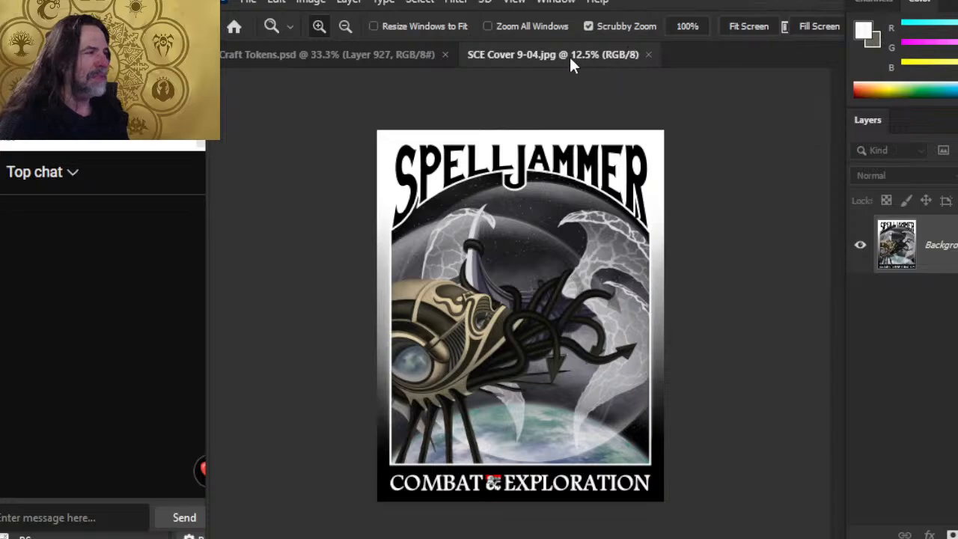
pyautogui.hotkey('alt', 'Tab')
pyautogui.press('Tab')
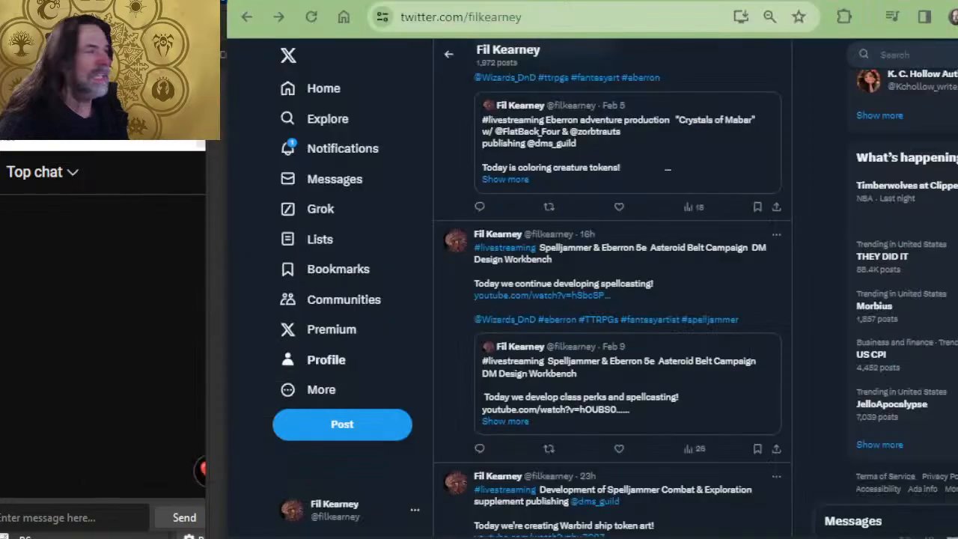
pyautogui.click(676, 2)
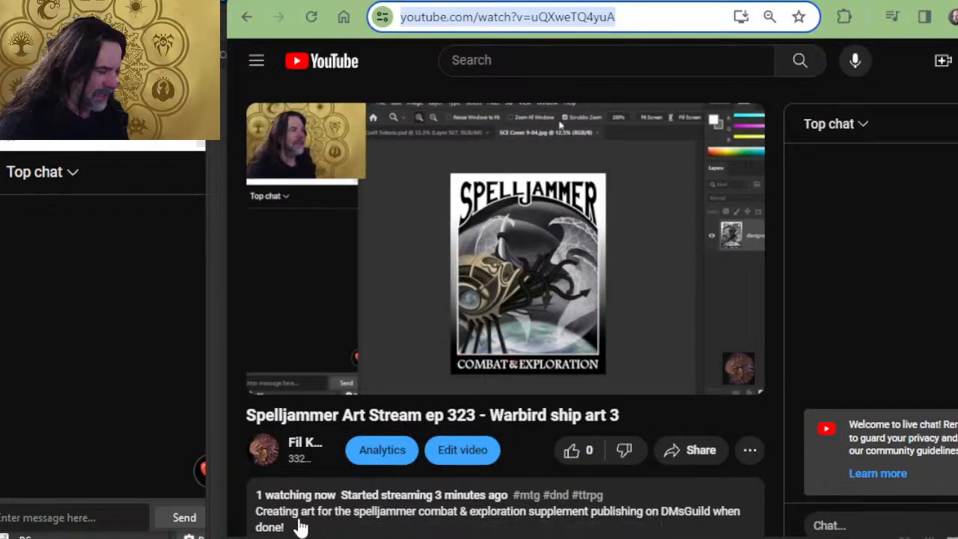
pyautogui.scroll(-2, 344, 449)
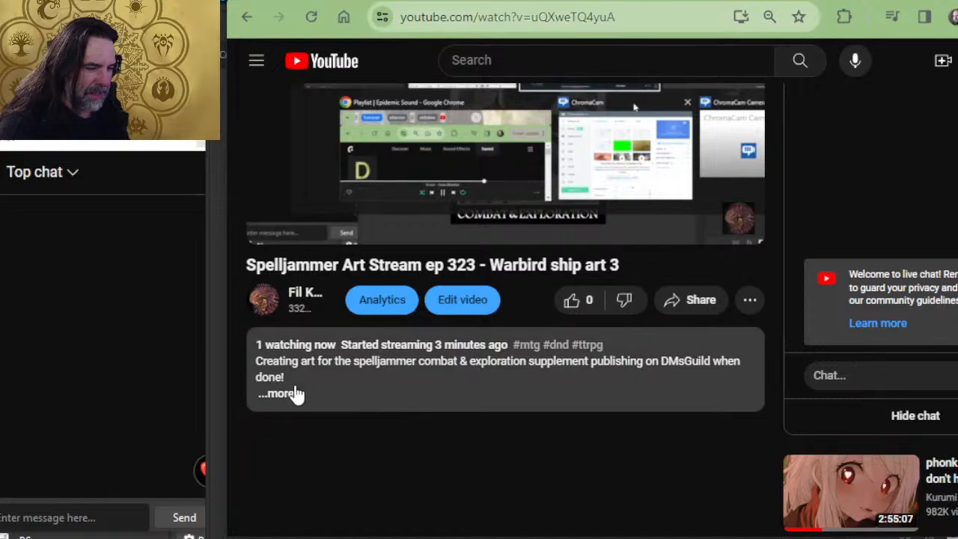
pyautogui.click(278, 396)
pyautogui.scroll(-2, 515, 314)
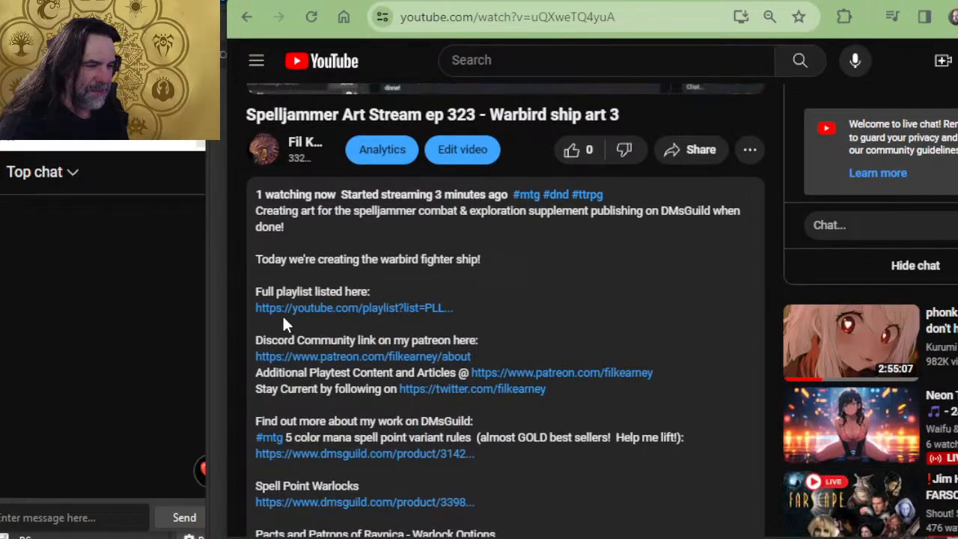
pyautogui.click(571, 150)
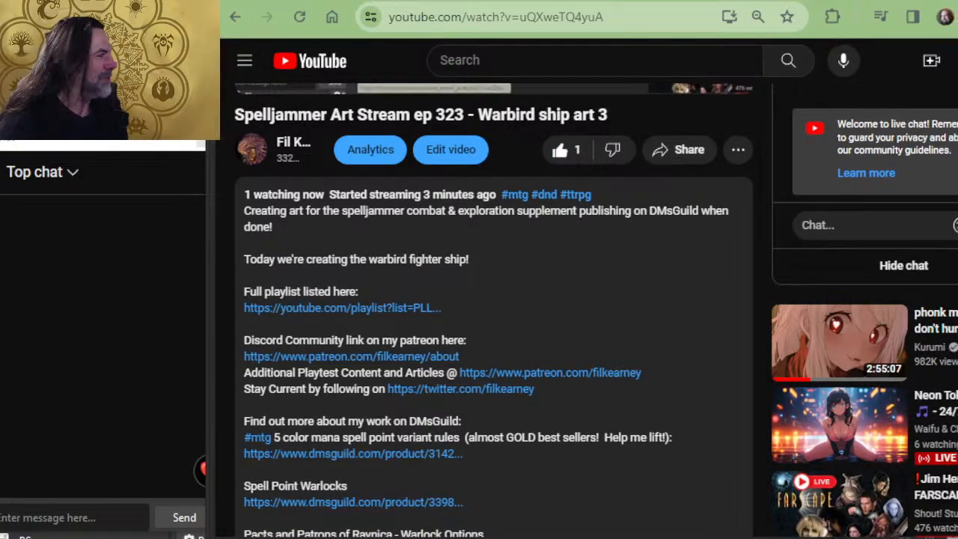
# Switch to Photoshop and close the SCE Cover 9-04.jpg image
pyautogui.hotkey('alt', 'Tab')
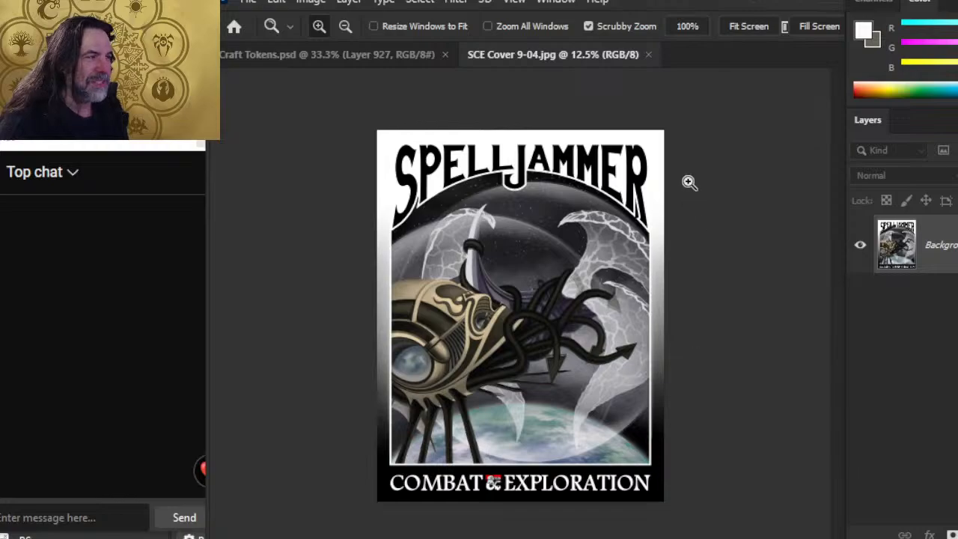
pyautogui.click(648, 54)
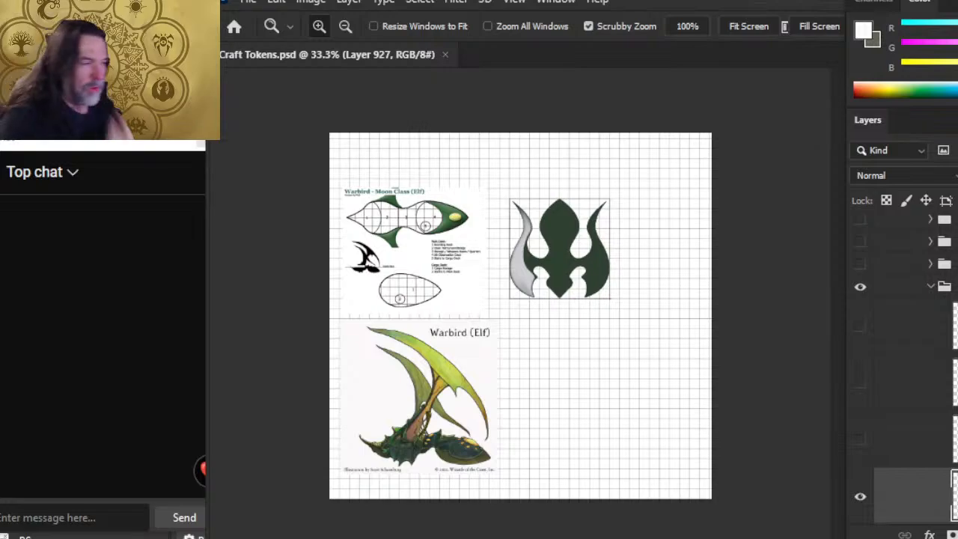
# Examine the Warbird Moon Class deck plan and the elf Warbird reference illustration in the Craft Tokens document
pyautogui.moveTo(591, 272); pyautogui.dragTo(684, 278)
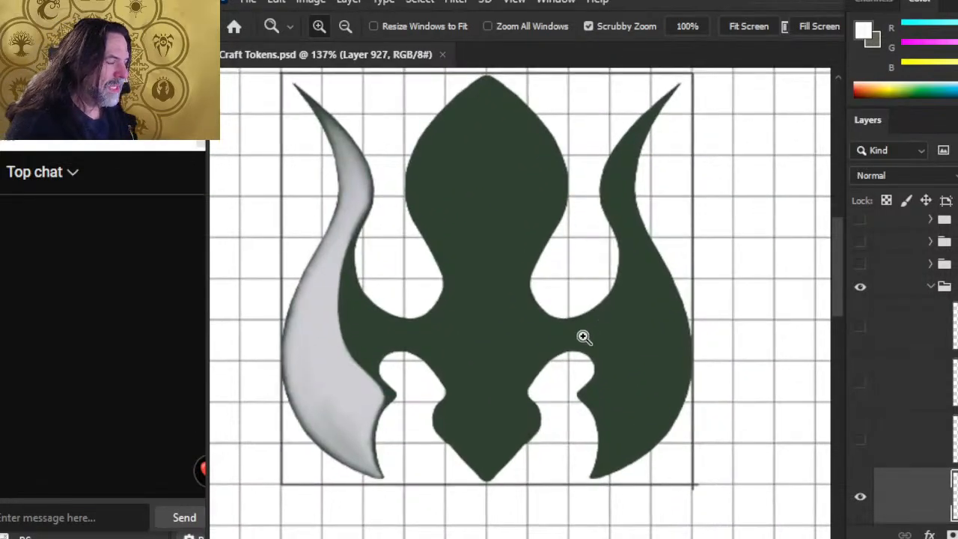
pyautogui.moveTo(628, 335); pyautogui.dragTo(718, 299)
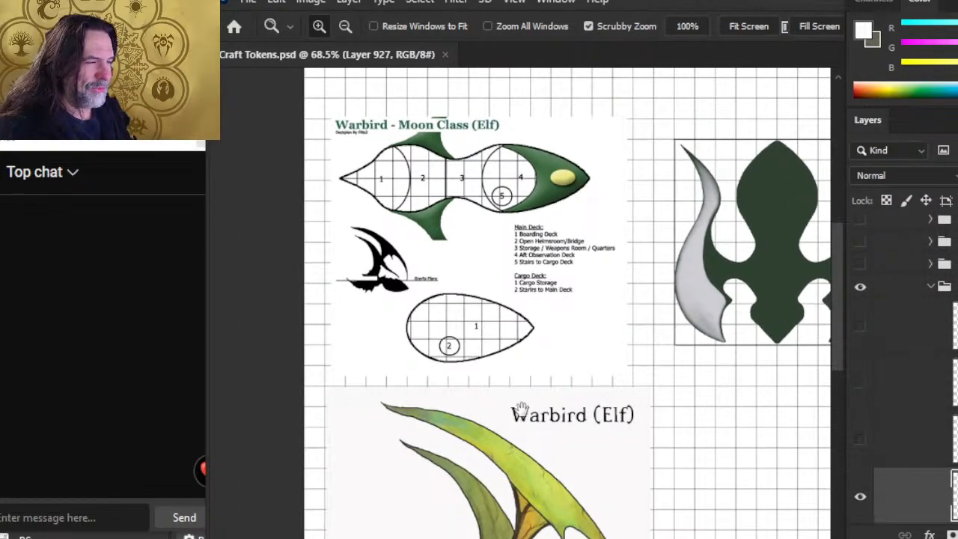
pyautogui.moveTo(521, 410); pyautogui.dragTo(487, 220)
pyautogui.moveTo(425, 425); pyautogui.dragTo(529, 480)
pyautogui.scroll(-3, 547, 302)
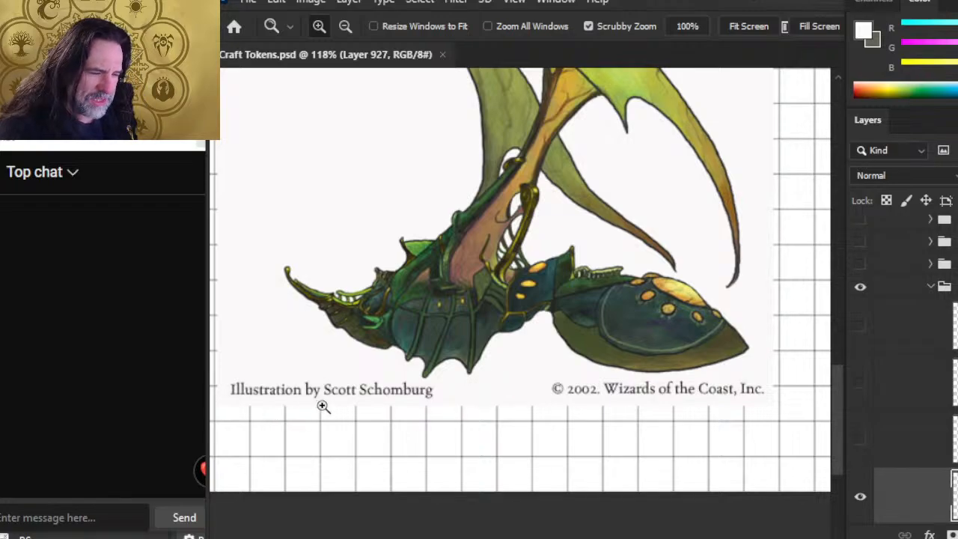
pyautogui.moveTo(638, 363); pyautogui.dragTo(578, 342)
# Examine the green warbird token and its grey wing, comparing it with the references on the whole canvas
pyautogui.moveTo(671, 276); pyautogui.dragTo(450, 395)
pyautogui.moveTo(618, 231); pyautogui.dragTo(549, 380)
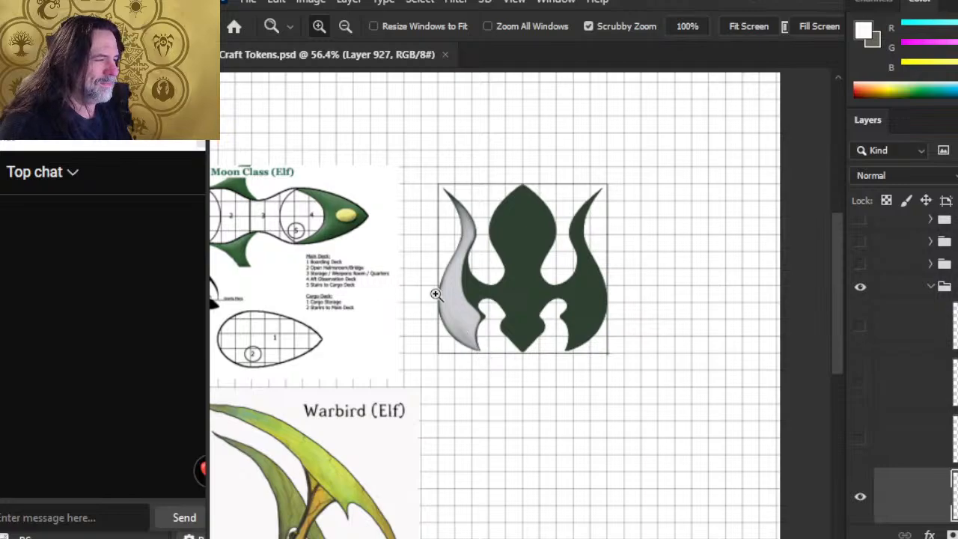
pyautogui.moveTo(435, 293); pyautogui.dragTo(537, 314)
pyautogui.moveTo(492, 271); pyautogui.dragTo(428, 328)
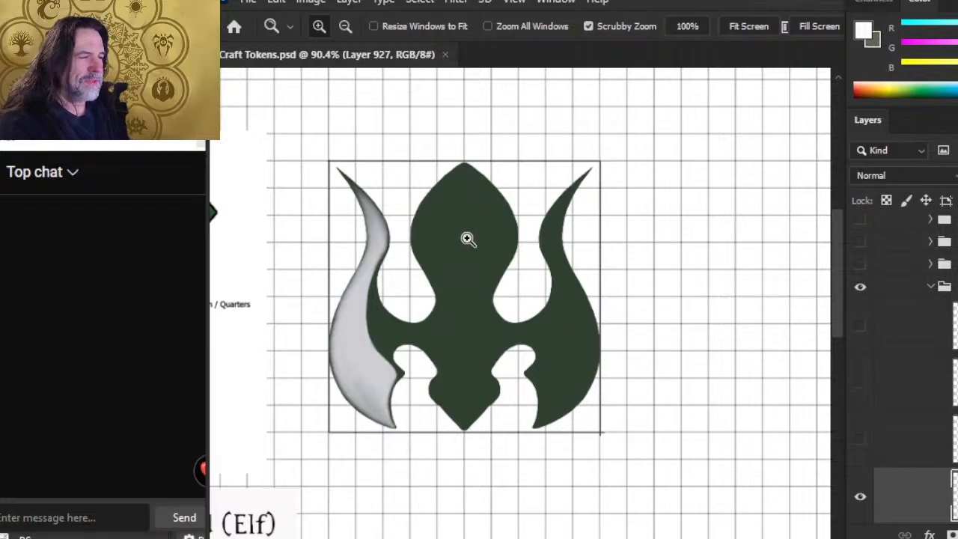
pyautogui.moveTo(547, 346); pyautogui.dragTo(447, 325)
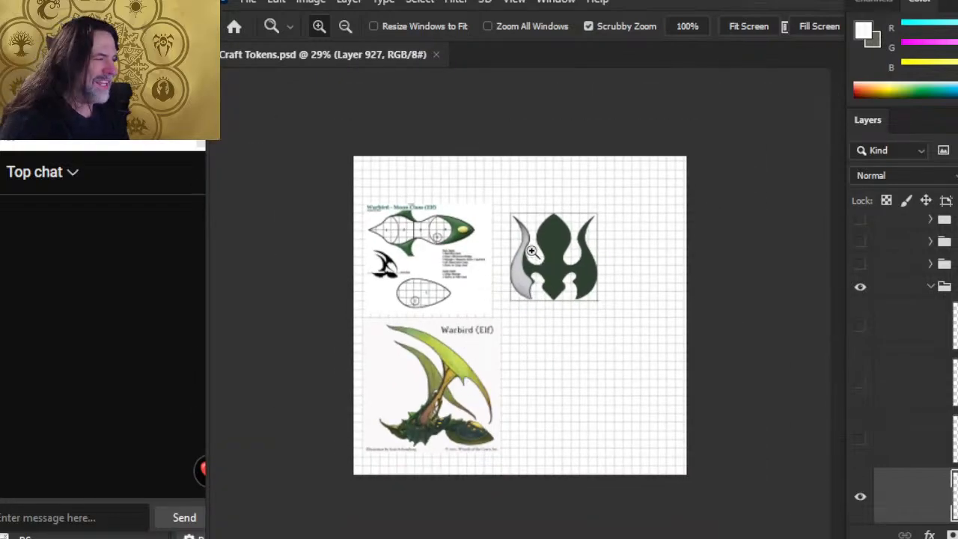
pyautogui.moveTo(554, 243); pyautogui.dragTo(774, 368)
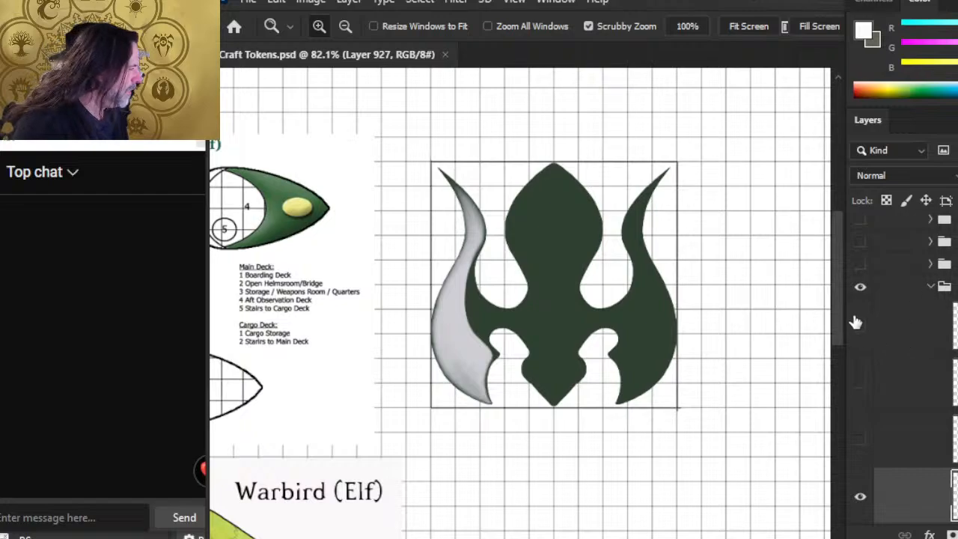
# Hide the warbird token's dark green hull layer and its grey wing layer, leaving the deck line art
pyautogui.click(861, 290)
pyautogui.click(861, 290)
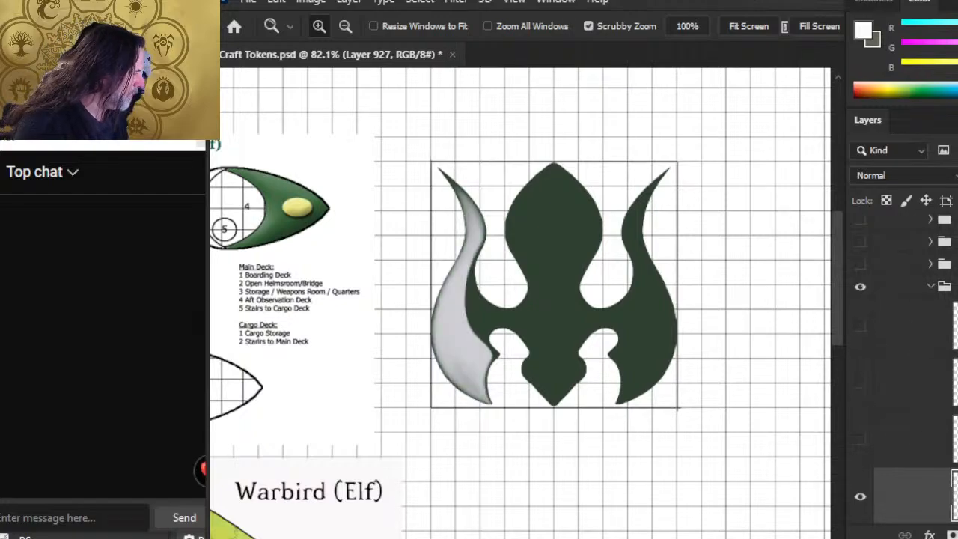
pyautogui.scroll(-5, 882, 363)
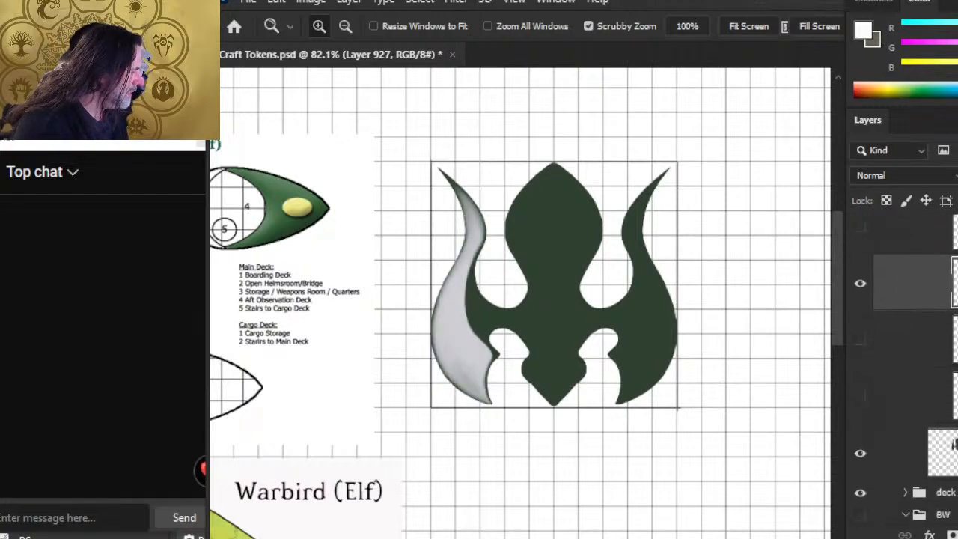
pyautogui.click(861, 391)
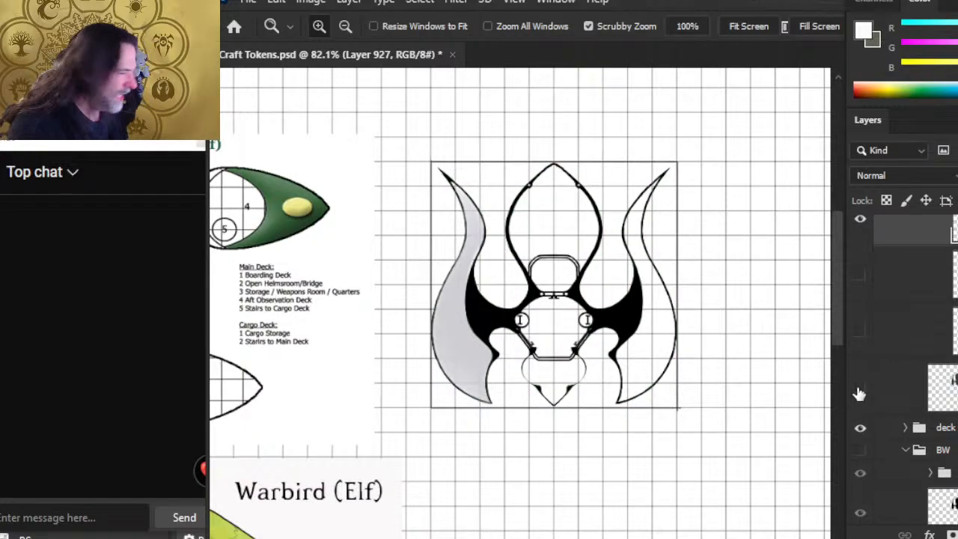
pyautogui.click(861, 218)
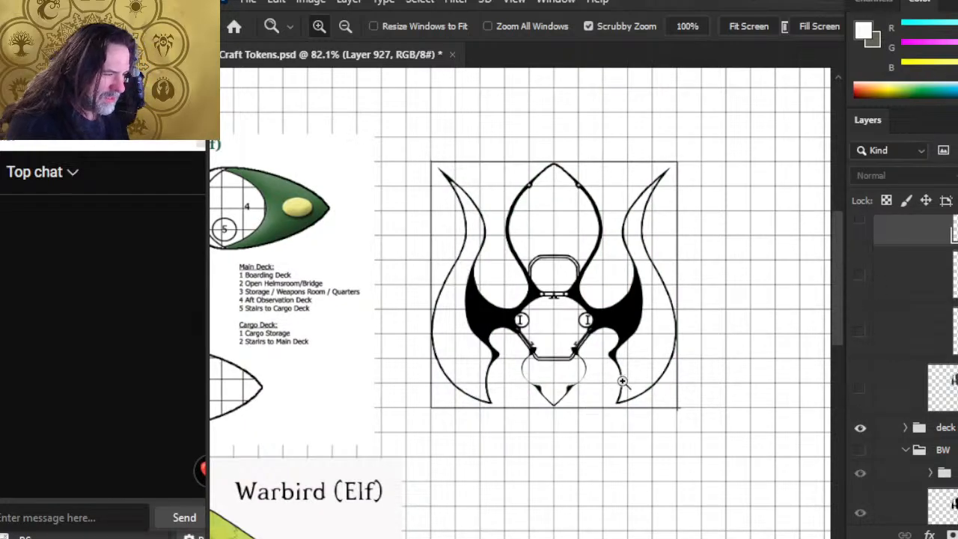
# Show the symbol folder in the warbird's COLOR group and inspect the deck symbols up close
pyautogui.scroll(5, 864, 365)
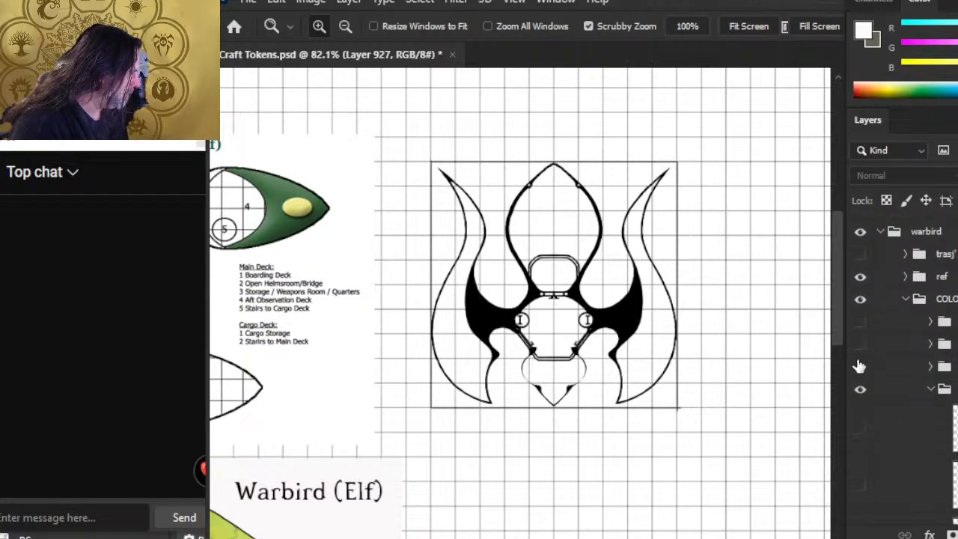
pyautogui.click(859, 323)
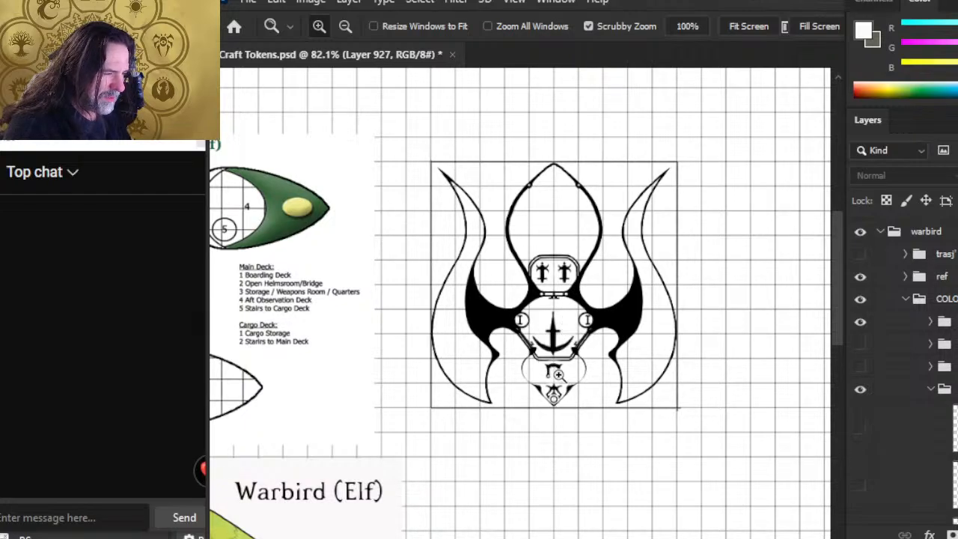
pyautogui.scroll(2, 554, 401)
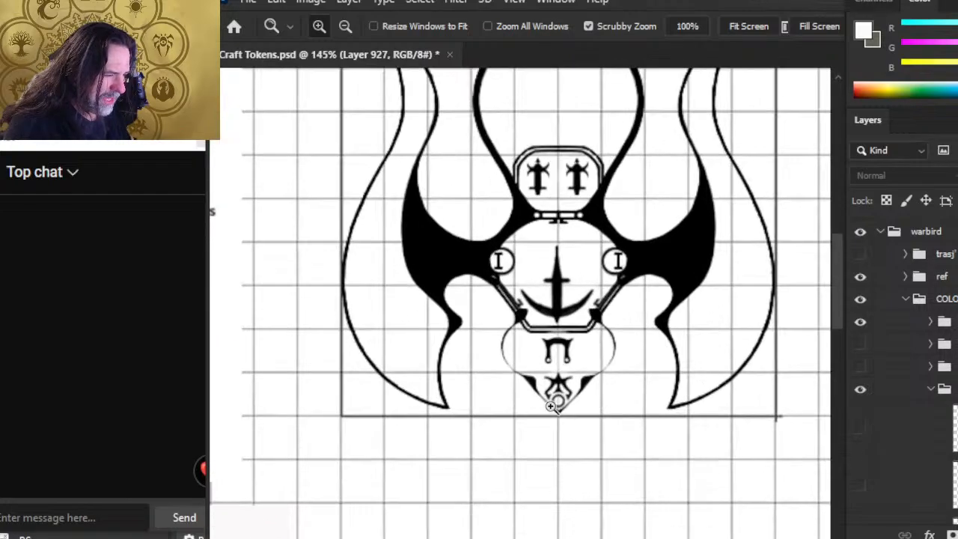
pyautogui.scroll(-2, 607, 400)
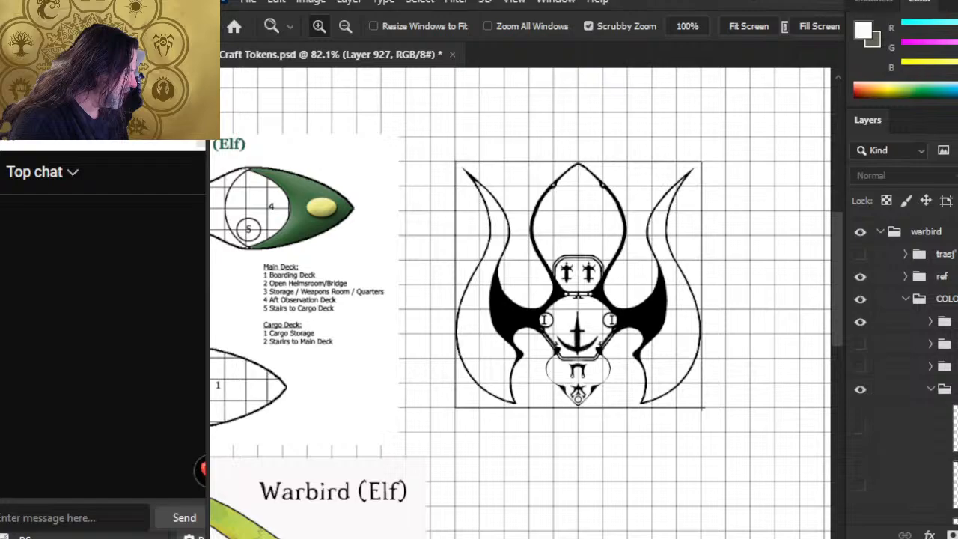
# Collapse the COLOR group and show the BW group with the token's black silhouette, viewing it beside the references
pyautogui.click(905, 299)
pyautogui.click(860, 344)
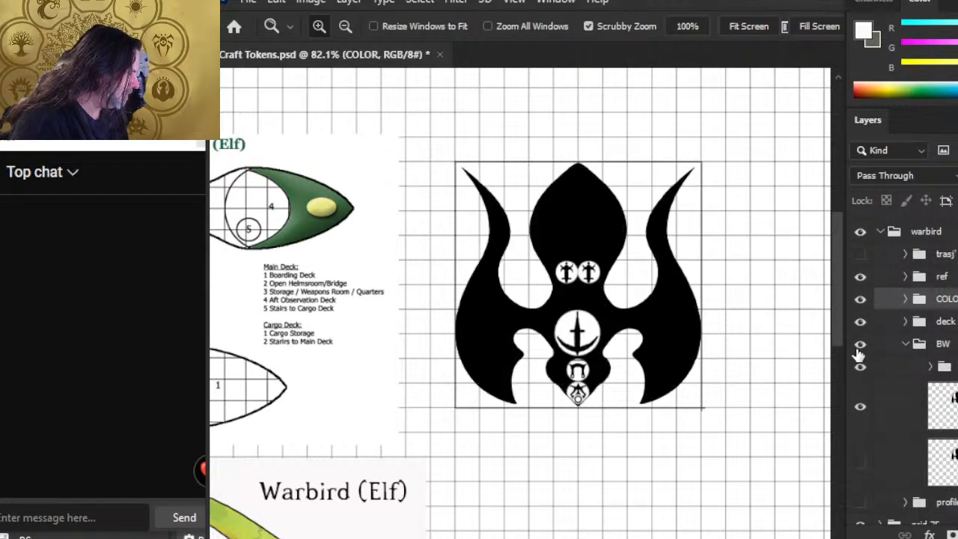
pyautogui.moveTo(716, 348); pyautogui.dragTo(594, 368)
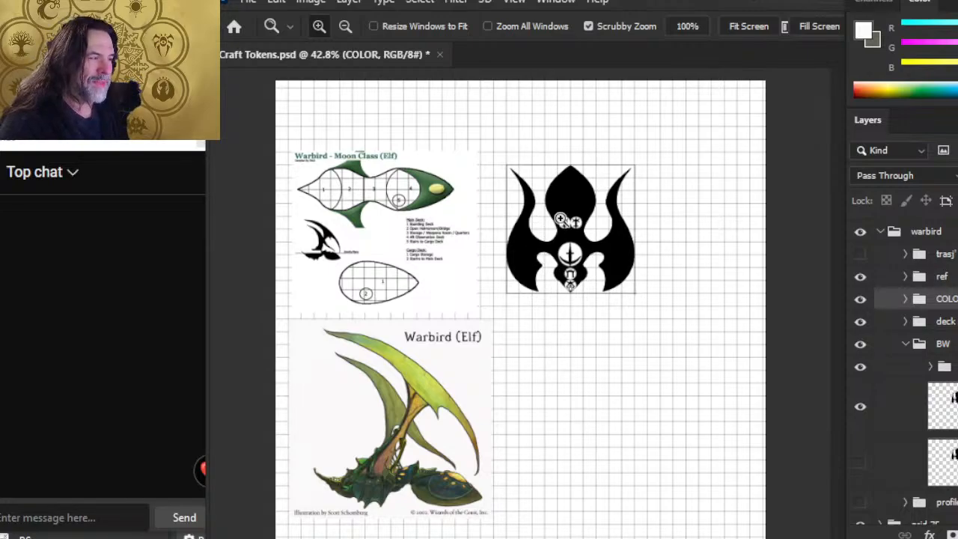
pyautogui.moveTo(616, 272); pyautogui.dragTo(574, 305)
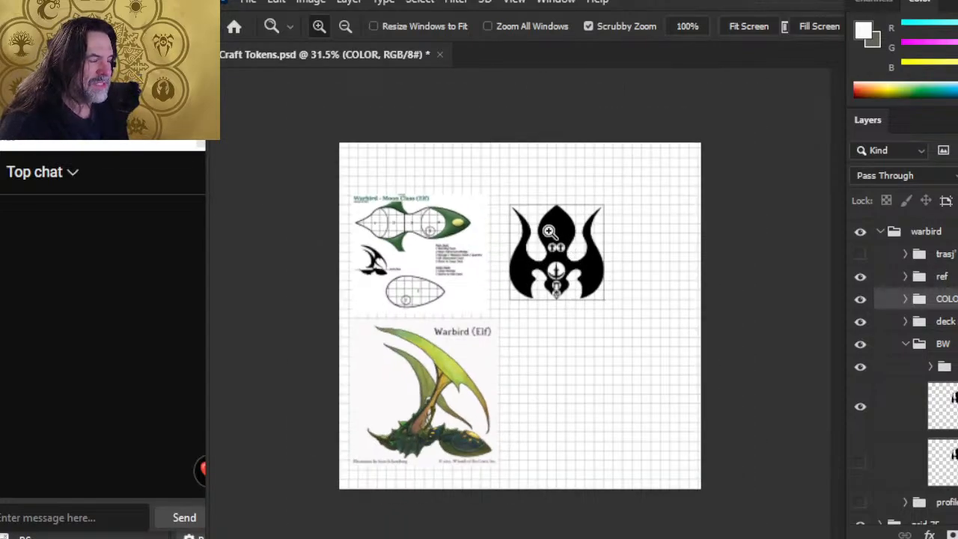
# Check the COLOR and deck groups' visibility against the warbird's black silhouette, viewing the token up close
pyautogui.moveTo(552, 232); pyautogui.dragTo(608, 244)
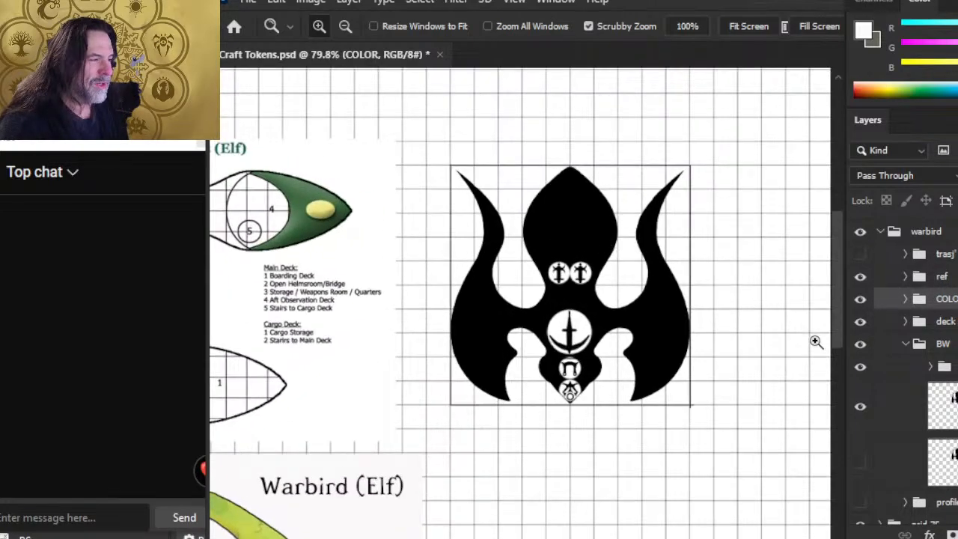
pyautogui.click(860, 298)
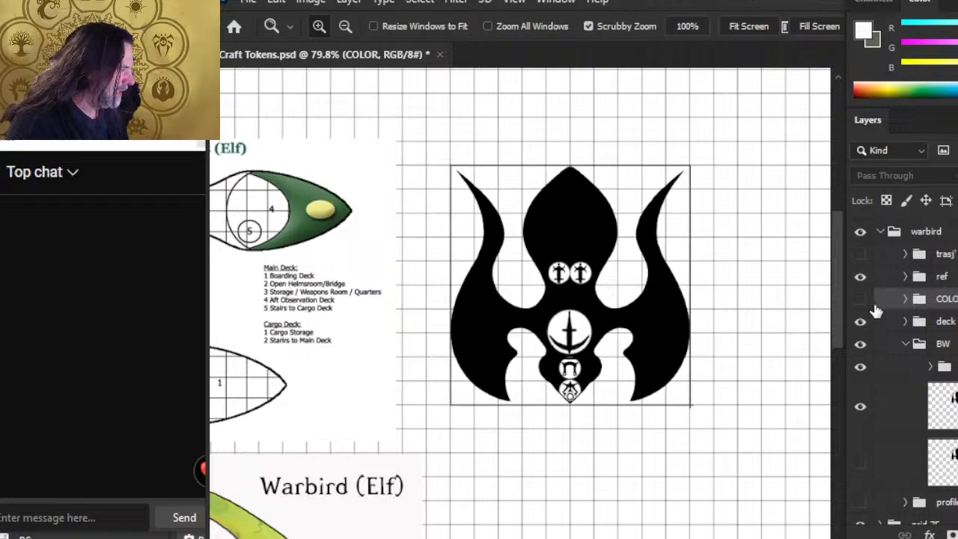
pyautogui.click(860, 324)
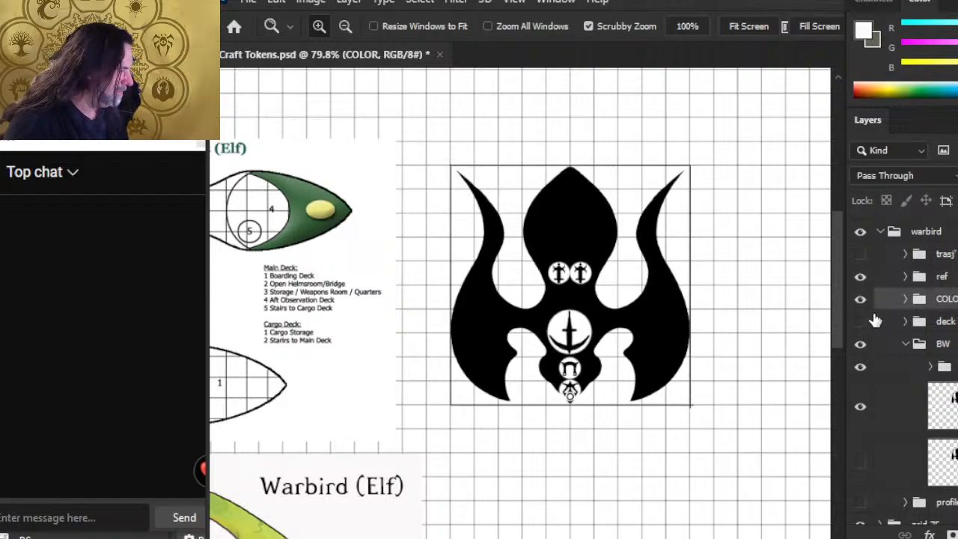
pyautogui.click(858, 322)
# Inspect the deck line art up close with the BW group hidden, restoring and collapsing that group when done
pyautogui.click(860, 344)
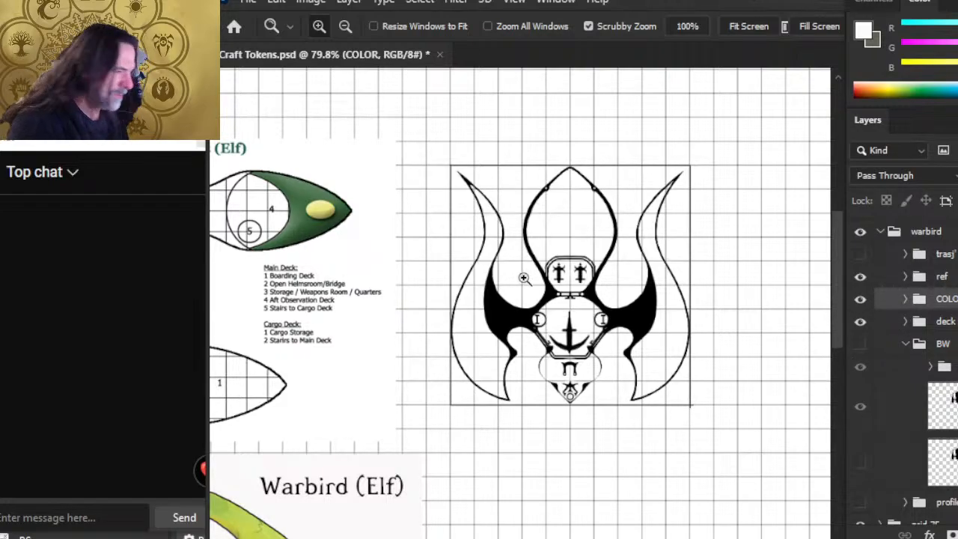
pyautogui.click(514, 332)
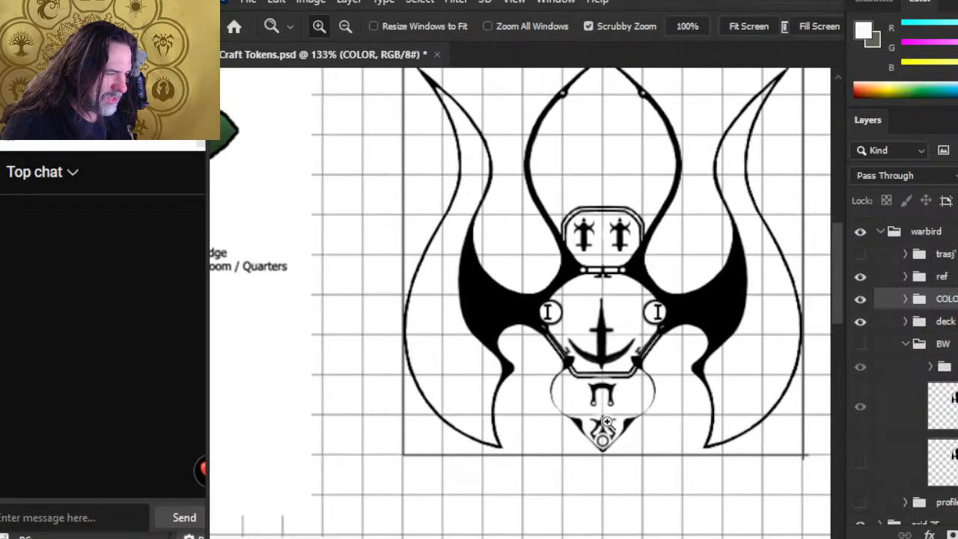
pyautogui.click(666, 403)
pyautogui.moveTo(672, 405); pyautogui.dragTo(642, 419)
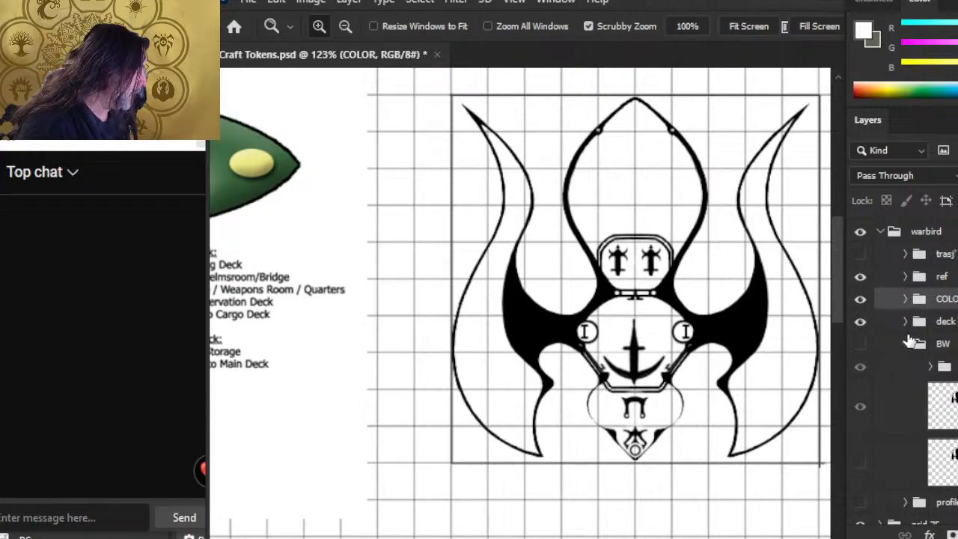
pyautogui.click(860, 344)
pyautogui.click(906, 345)
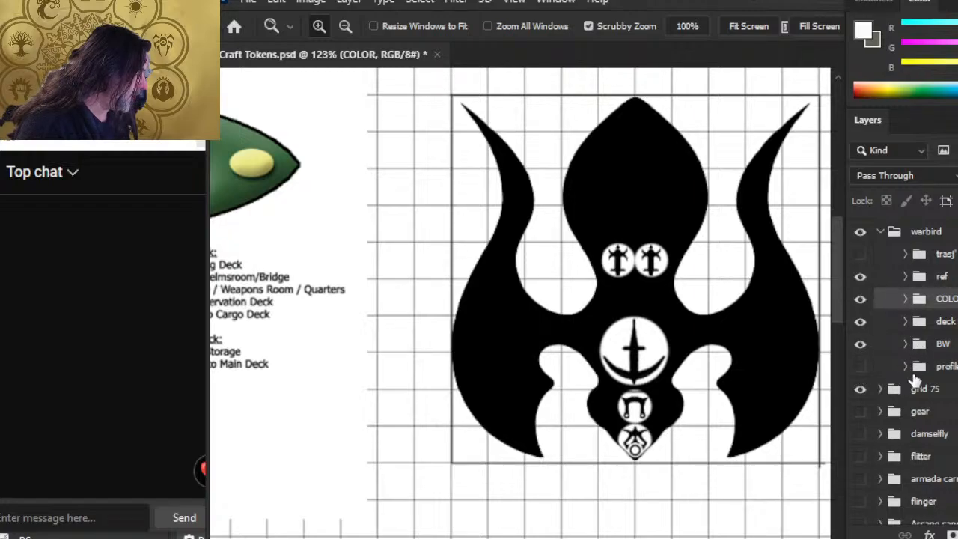
# Expand the COLOR group, show the dark green hull layer and hide the deck symbols folder
pyautogui.click(905, 299)
pyautogui.scroll(-5, 873, 408)
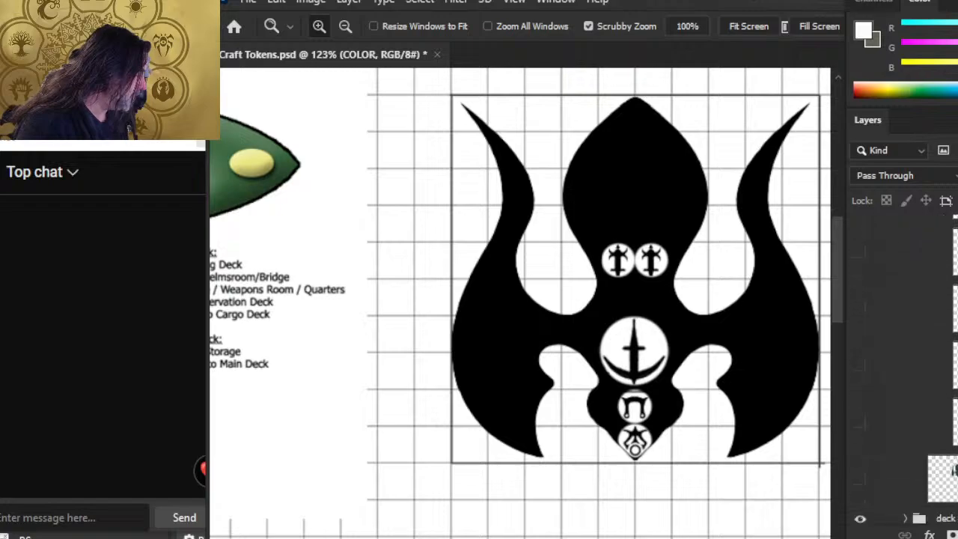
pyautogui.click(863, 399)
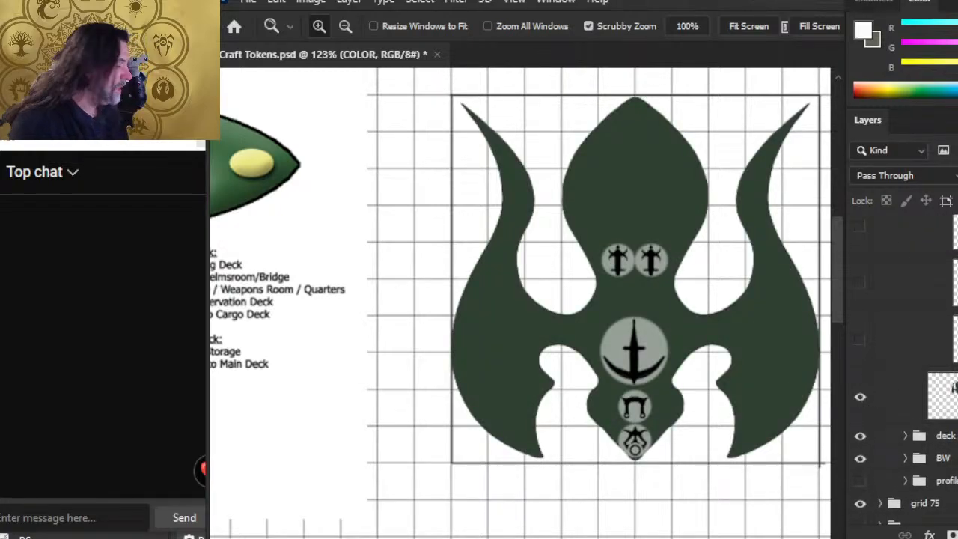
pyautogui.scroll(5, 951, 386)
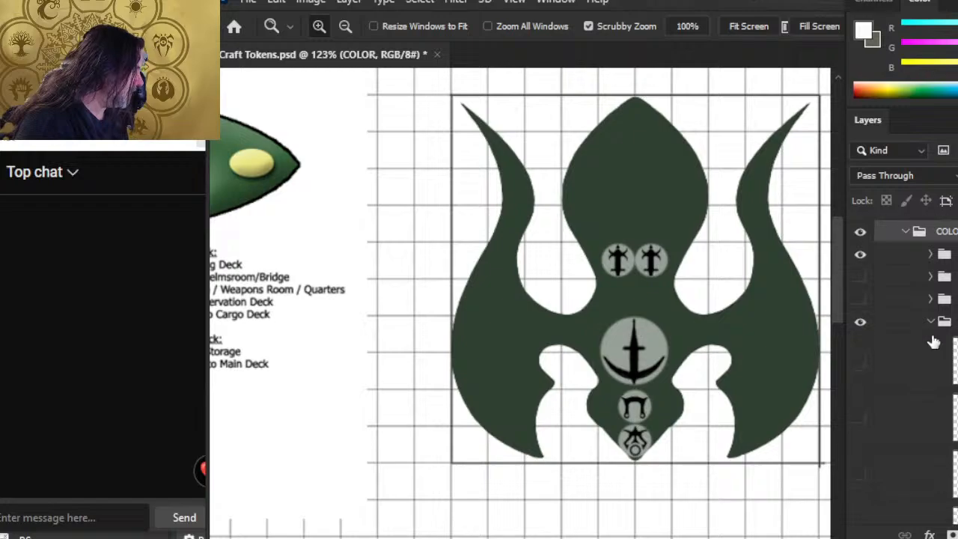
pyautogui.click(861, 254)
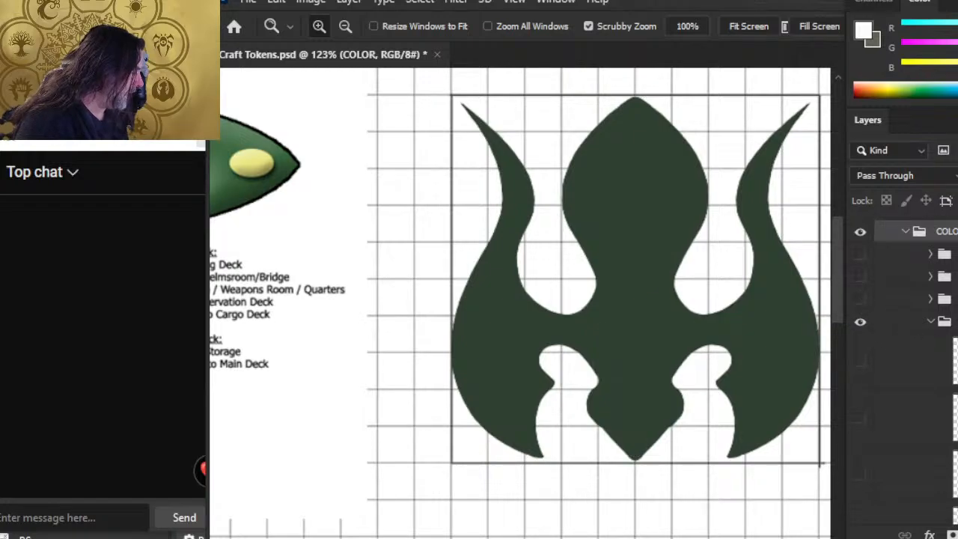
# Preview the hidden layers above the dark green hull one by one to identify the wing vein, shading and grey wing artwork
pyautogui.click(858, 417)
pyautogui.click(858, 417)
pyautogui.click(859, 474)
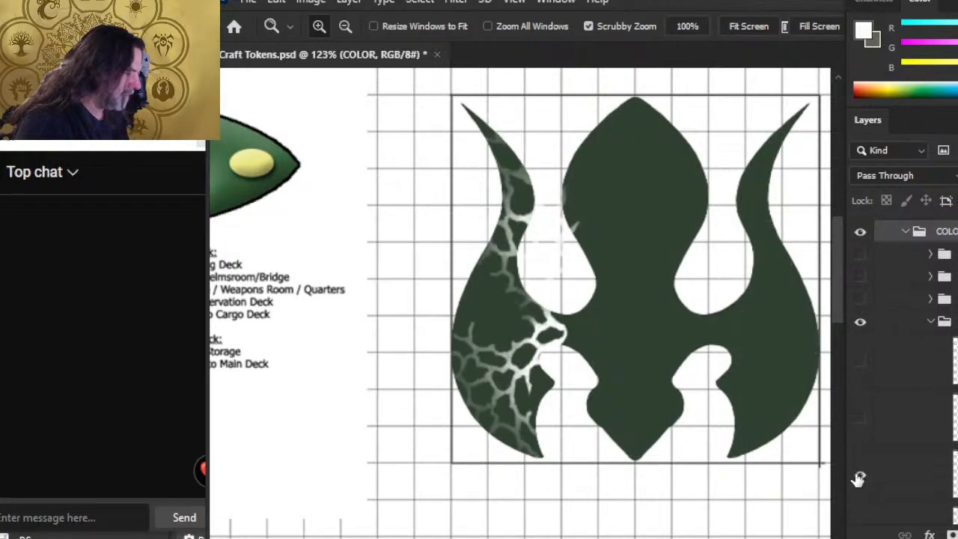
pyautogui.click(859, 474)
pyautogui.click(861, 361)
pyautogui.click(860, 361)
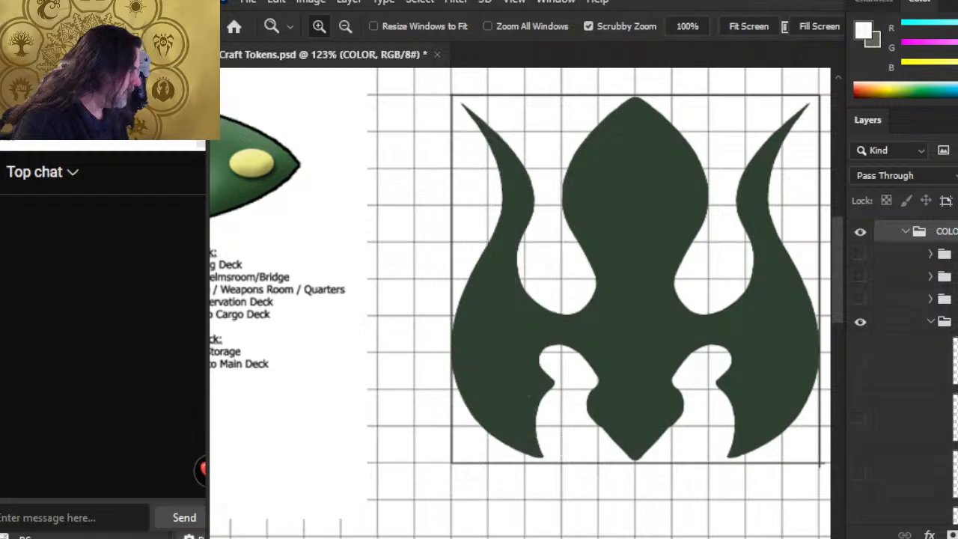
pyautogui.scroll(-3, 864, 363)
pyautogui.scroll(-3, 899, 359)
pyautogui.click(859, 405)
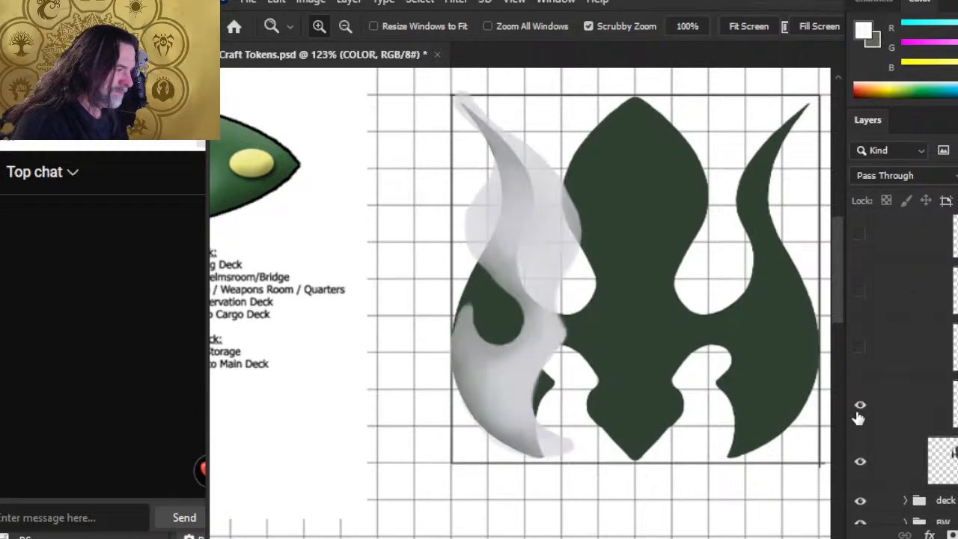
pyautogui.click(862, 415)
pyautogui.click(864, 366)
pyautogui.click(864, 367)
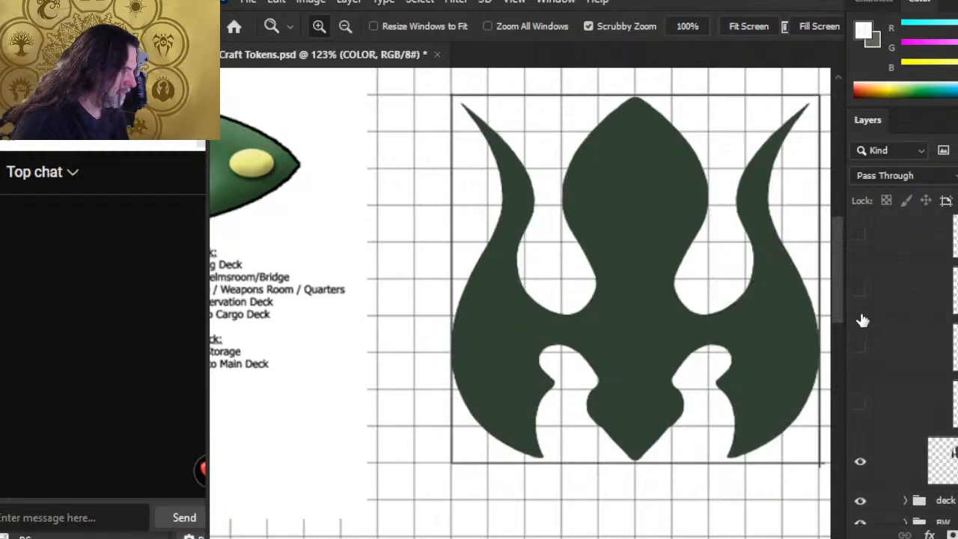
pyautogui.click(860, 296)
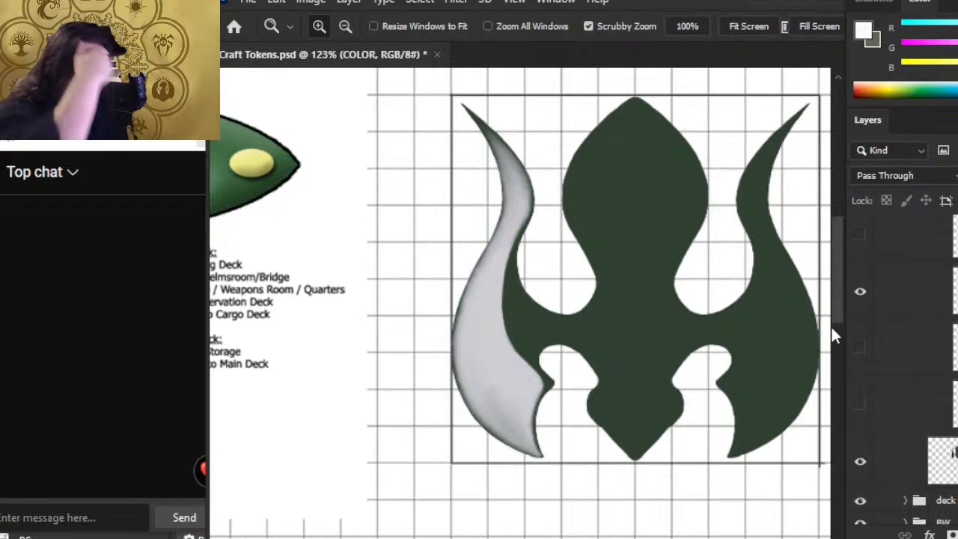
pyautogui.click(861, 293)
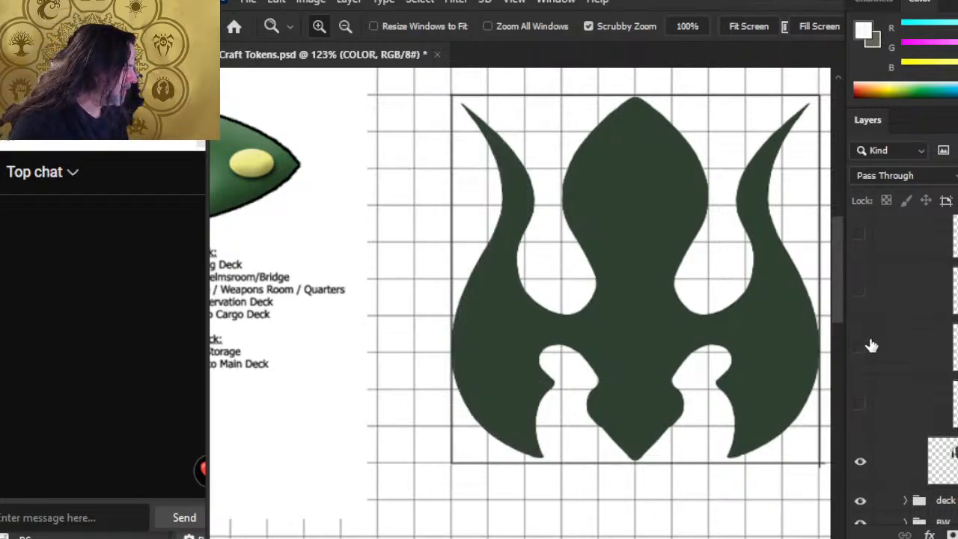
pyautogui.click(858, 350)
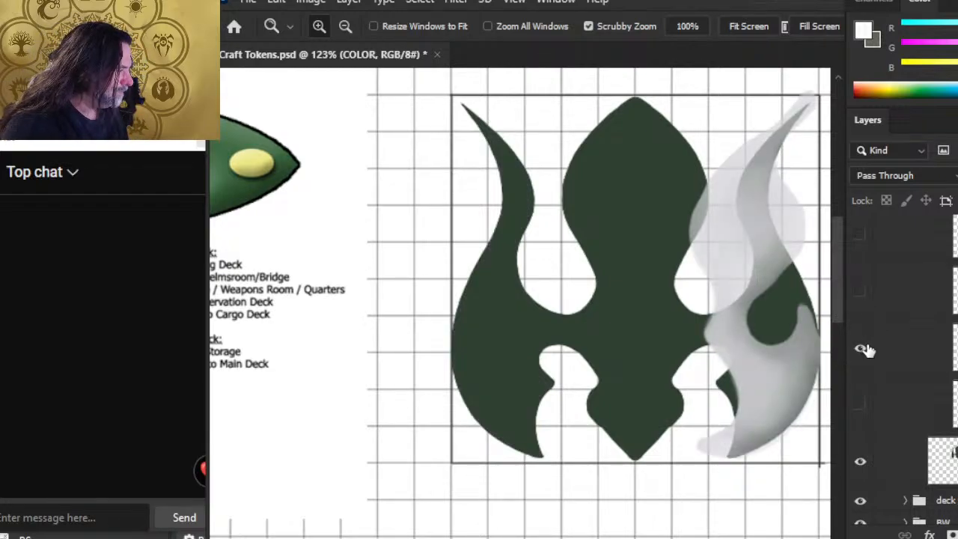
pyautogui.click(861, 348)
# Show the finished grey wing layer over the dark green hull and add another layer directly above it
pyautogui.click(861, 293)
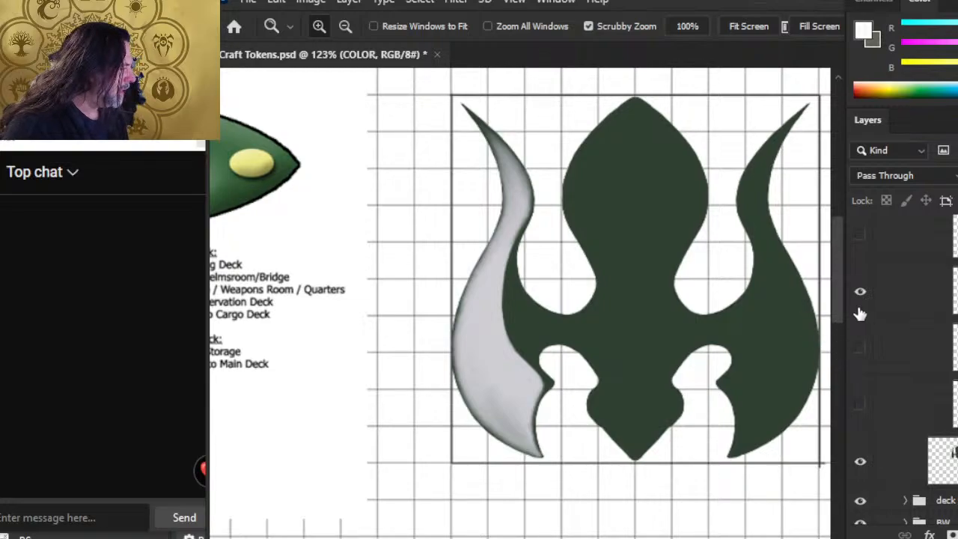
pyautogui.click(906, 307)
pyautogui.click(957, 534)
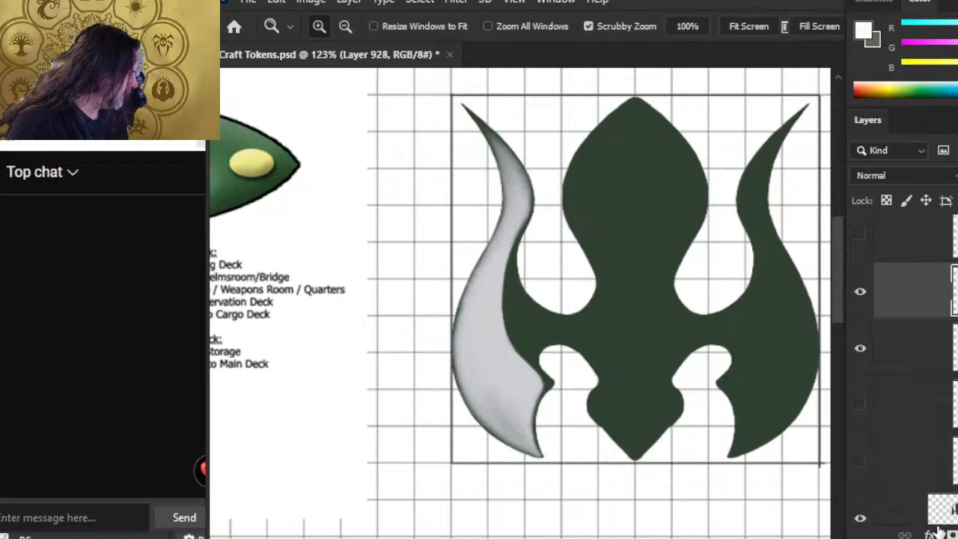
# Paint light grey over the dark green along the left wing's inner edge with a size 25 brush
pyautogui.press('b')
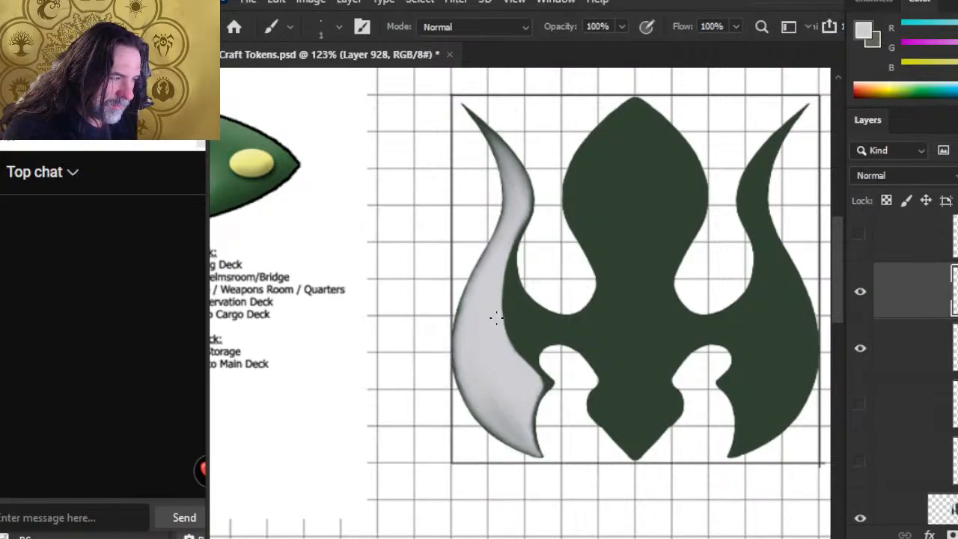
pyautogui.press(']')
pyautogui.press(']')
pyautogui.press(']')
pyautogui.press(']')
pyautogui.press(']')
pyautogui.press(']')
pyautogui.press(']')
pyautogui.press(']')
pyautogui.press(']')
pyautogui.press(']')
pyautogui.press(']')
pyautogui.moveTo(512, 330); pyautogui.dragTo(510, 335)
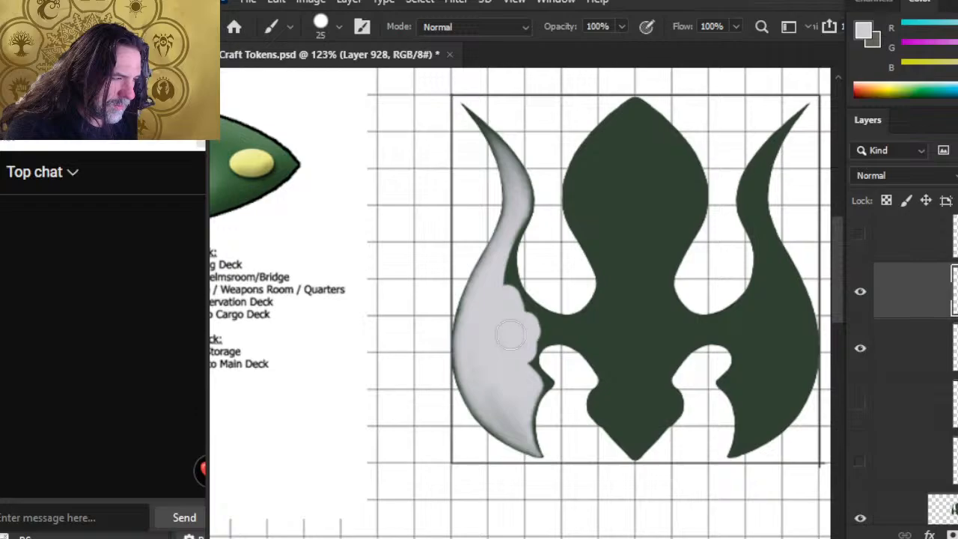
# Smudge and repaint the dark notch on the left wing's upper inner edge, extending the light grey into it
pyautogui.press('r')
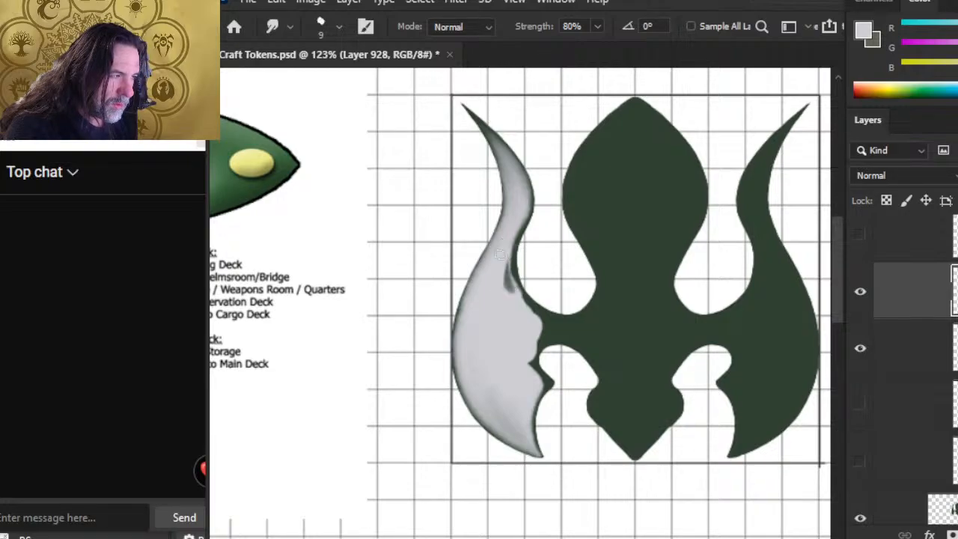
pyautogui.press('b')
pyautogui.moveTo(512, 307); pyautogui.dragTo(513, 288)
pyautogui.press('e')
pyautogui.press('b')
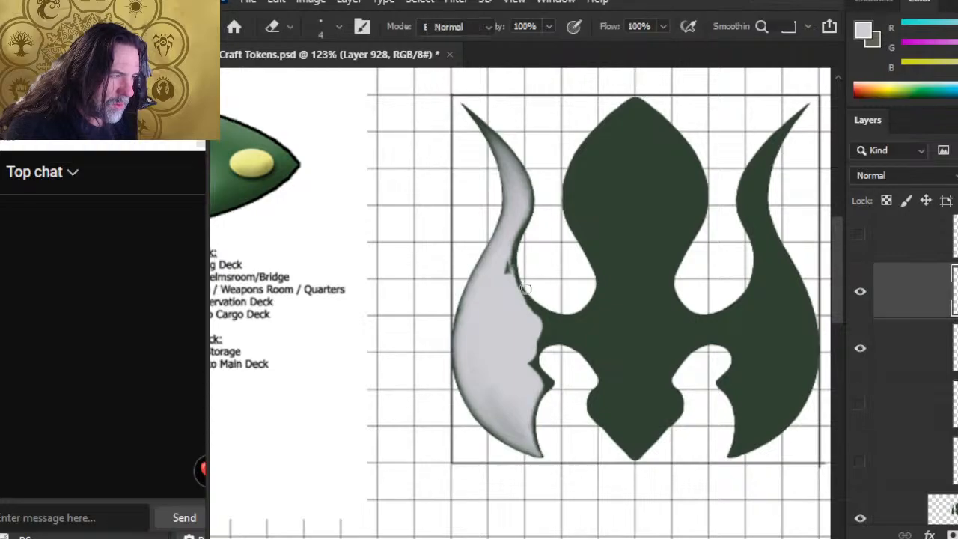
pyautogui.moveTo(512, 277); pyautogui.dragTo(507, 268)
pyautogui.press('r')
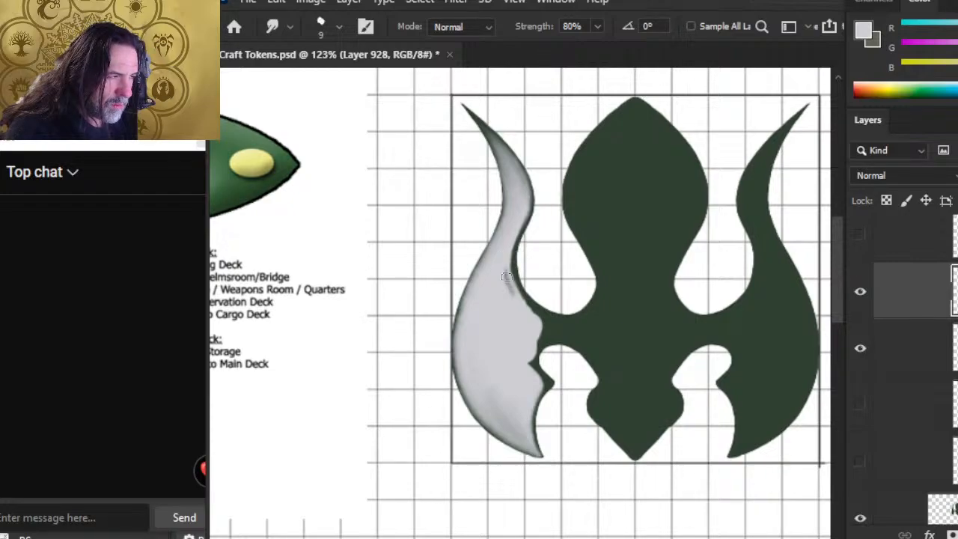
# Fill the rest of the notch in light grey with a size 9 brush and erase the overspill beyond the wing
pyautogui.press('b')
pyautogui.press('[')
pyautogui.press('[')
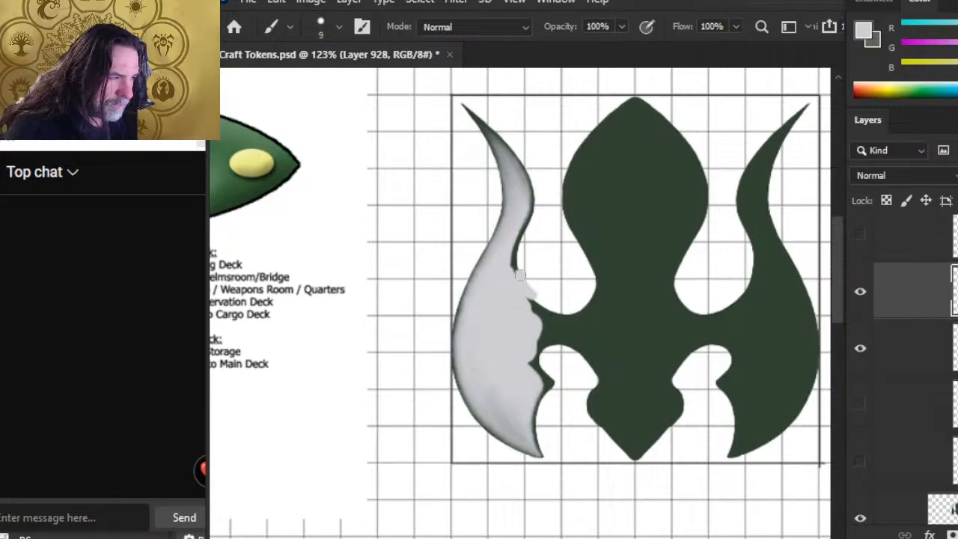
pyautogui.press('e')
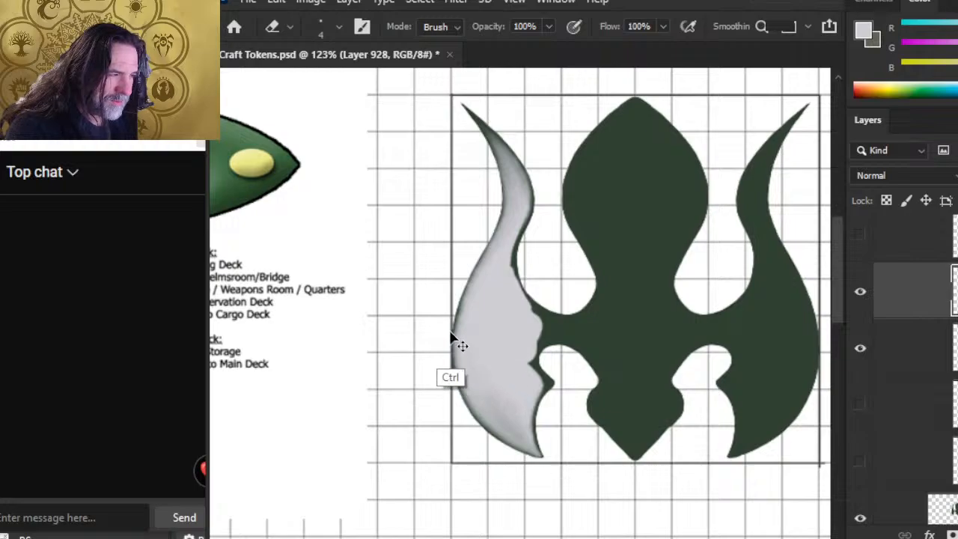
# Smooth the left wing's inner edge with the Smudge tool at 80% strength, leaving a narrow dark green rim
pyautogui.press('z')
pyautogui.moveTo(528, 281); pyautogui.dragTo(559, 302)
pyautogui.press('r')
pyautogui.moveTo(515, 274); pyautogui.dragTo(533, 306)
pyautogui.moveTo(508, 256); pyautogui.dragTo(537, 327)
pyautogui.moveTo(517, 285); pyautogui.dragTo(549, 329)
pyautogui.moveTo(512, 261); pyautogui.dragTo(521, 294)
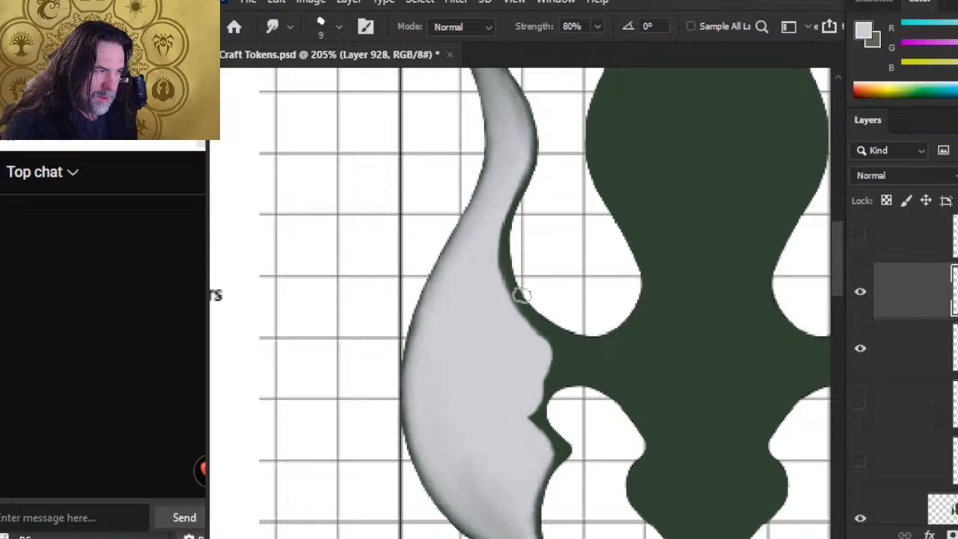
pyautogui.moveTo(510, 221); pyautogui.dragTo(511, 257)
pyautogui.moveTo(514, 207); pyautogui.dragTo(512, 266)
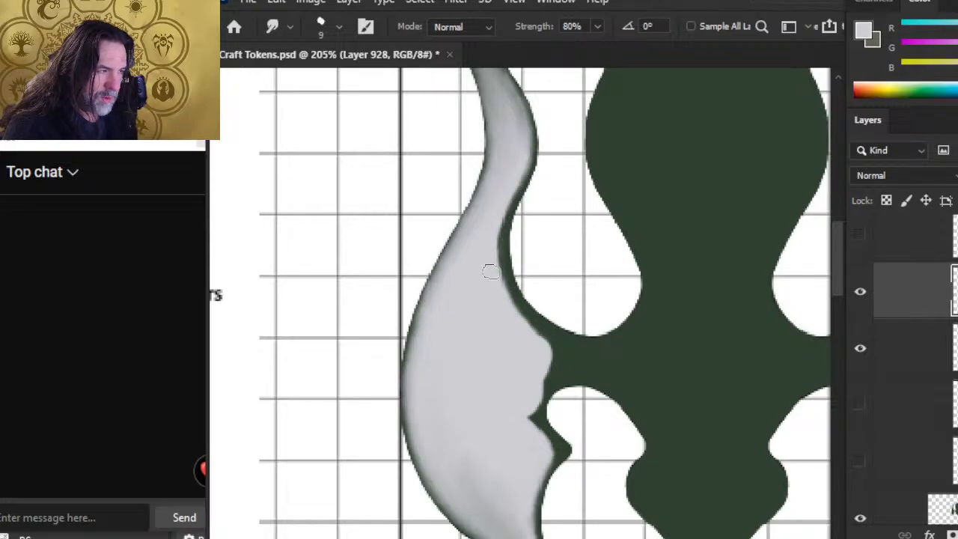
pyautogui.moveTo(499, 225)
pyautogui.mouseDown()
pyautogui.moveTo(497, 276)
pyautogui.moveTo(518, 274)
pyautogui.moveTo(519, 211)
pyautogui.moveTo(511, 256)
pyautogui.mouseUp()
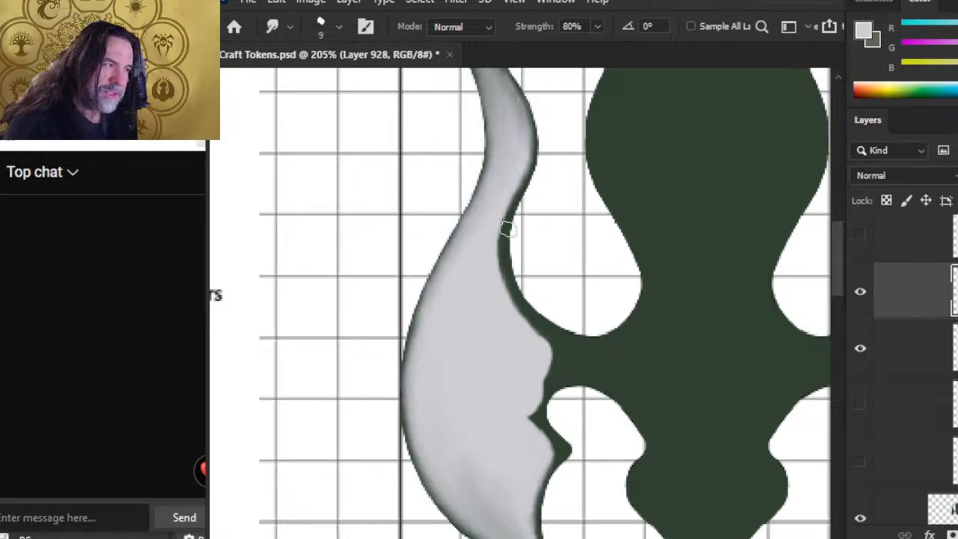
# Smudge the grey shading along the upper curve of the left wing to blend it toward the tip
pyautogui.moveTo(508, 190)
pyautogui.mouseDown()
pyautogui.moveTo(474, 214)
pyautogui.moveTo(524, 169)
pyautogui.moveTo(510, 193)
pyautogui.moveTo(524, 177)
pyautogui.moveTo(519, 125)
pyautogui.moveTo(516, 184)
pyautogui.moveTo(518, 112)
pyautogui.mouseUp()
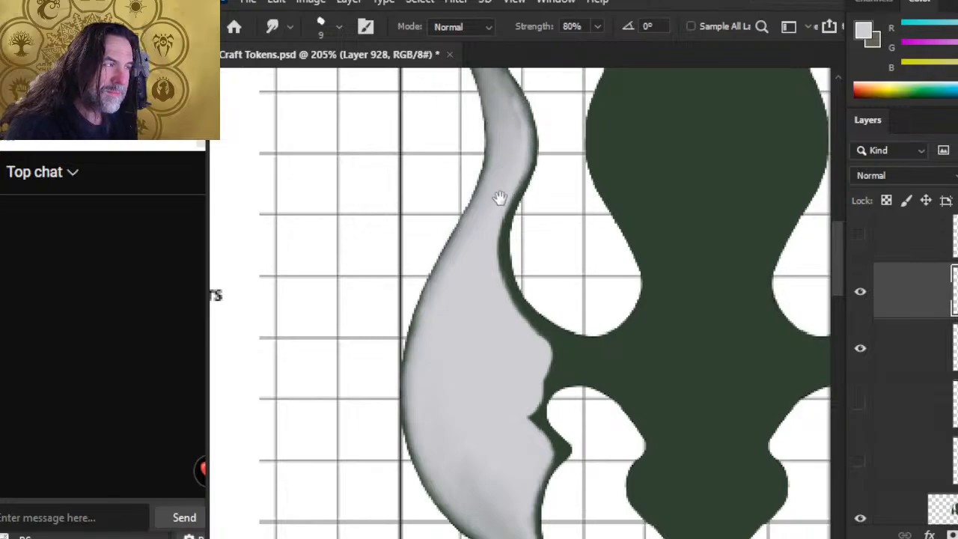
pyautogui.moveTo(500, 199); pyautogui.dragTo(518, 287)
pyautogui.moveTo(539, 230)
pyautogui.mouseDown()
pyautogui.moveTo(538, 195)
pyautogui.moveTo(545, 236)
pyautogui.moveTo(514, 151)
pyautogui.mouseUp()
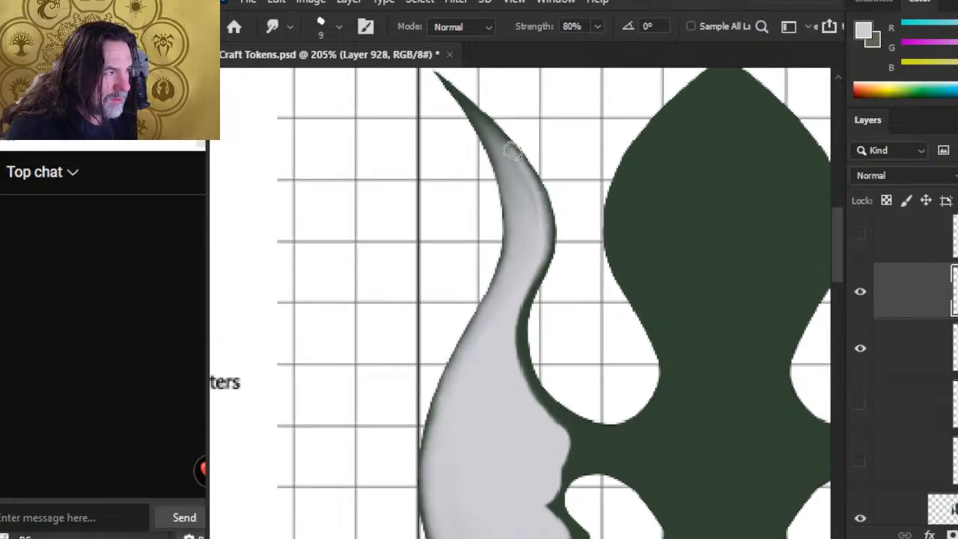
pyautogui.moveTo(540, 211); pyautogui.dragTo(515, 145)
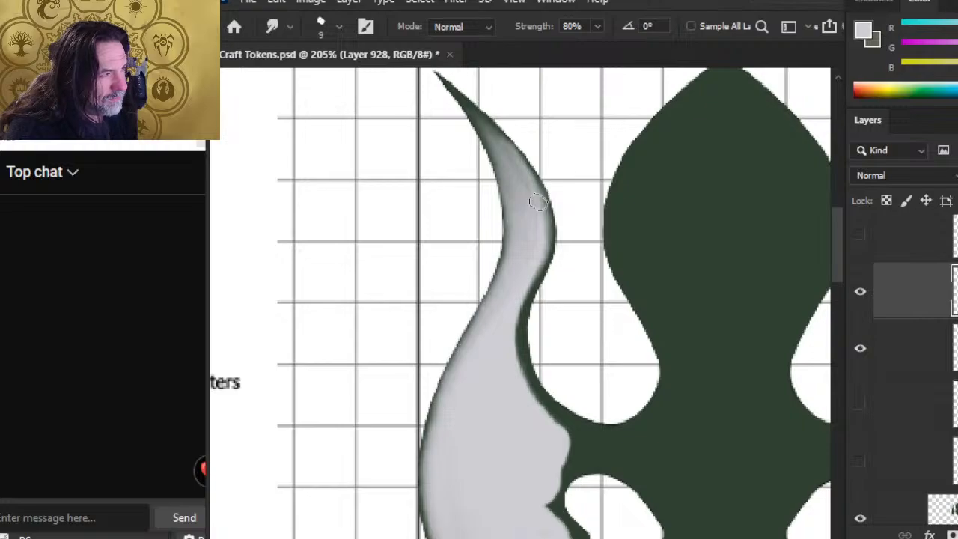
pyautogui.moveTo(530, 192)
pyautogui.mouseDown()
pyautogui.moveTo(507, 155)
pyautogui.moveTo(553, 220)
pyautogui.moveTo(518, 176)
pyautogui.mouseUp()
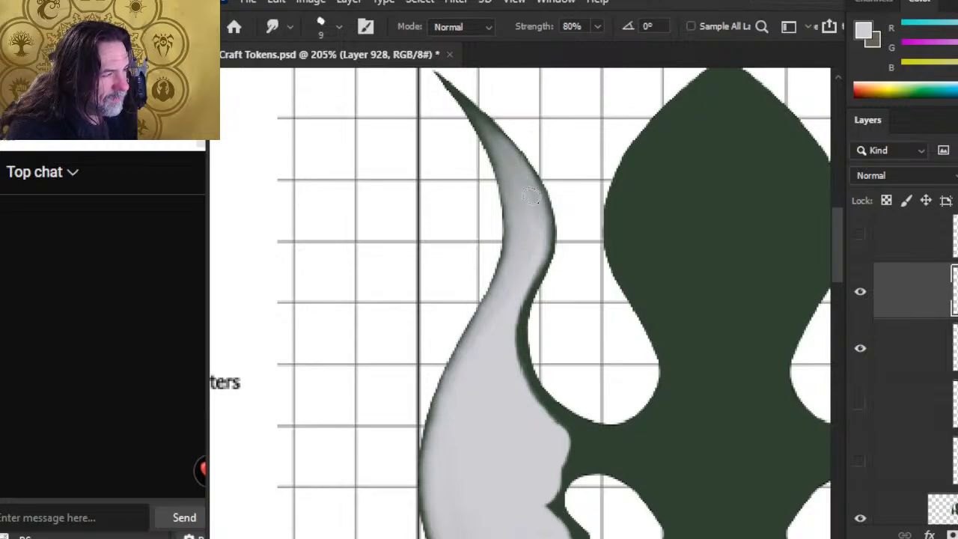
pyautogui.moveTo(537, 232)
pyautogui.mouseDown()
pyautogui.moveTo(533, 263)
pyautogui.moveTo(542, 254)
pyautogui.moveTo(514, 172)
pyautogui.mouseUp()
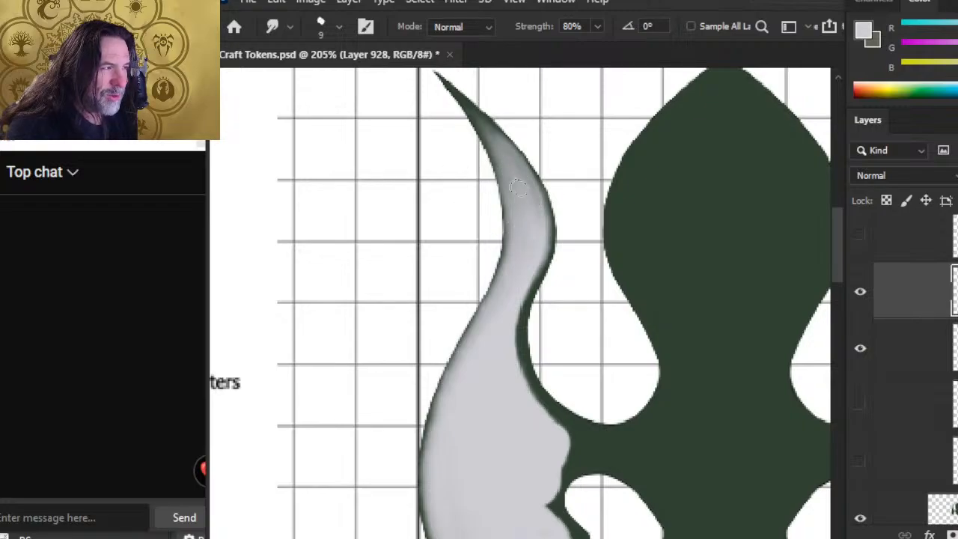
# Smudge the grey and dark green together just below the left wing's tip, softening the transition on both edges
pyautogui.moveTo(491, 135); pyautogui.dragTo(543, 187)
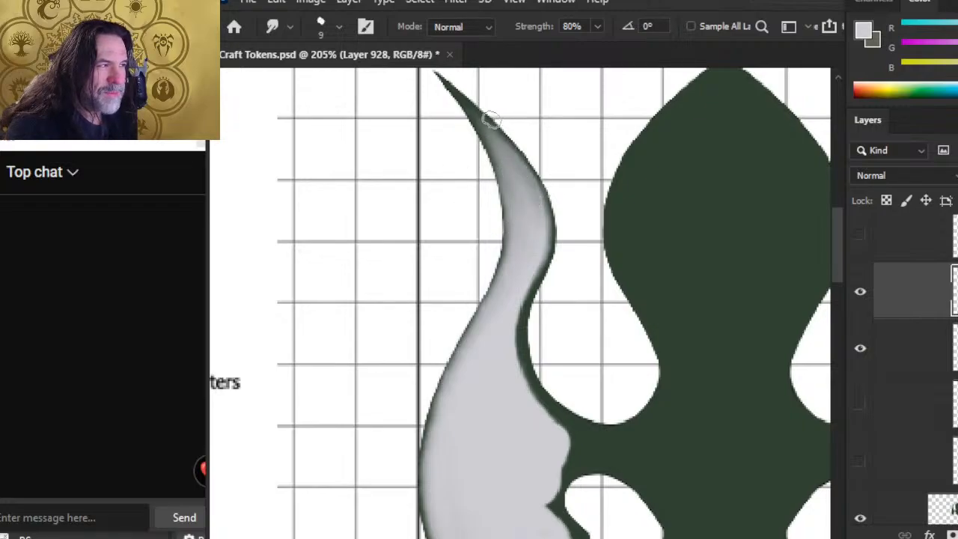
pyautogui.moveTo(491, 119); pyautogui.dragTo(514, 174)
pyautogui.moveTo(478, 122)
pyautogui.mouseDown()
pyautogui.moveTo(511, 166)
pyautogui.moveTo(528, 162)
pyautogui.mouseUp()
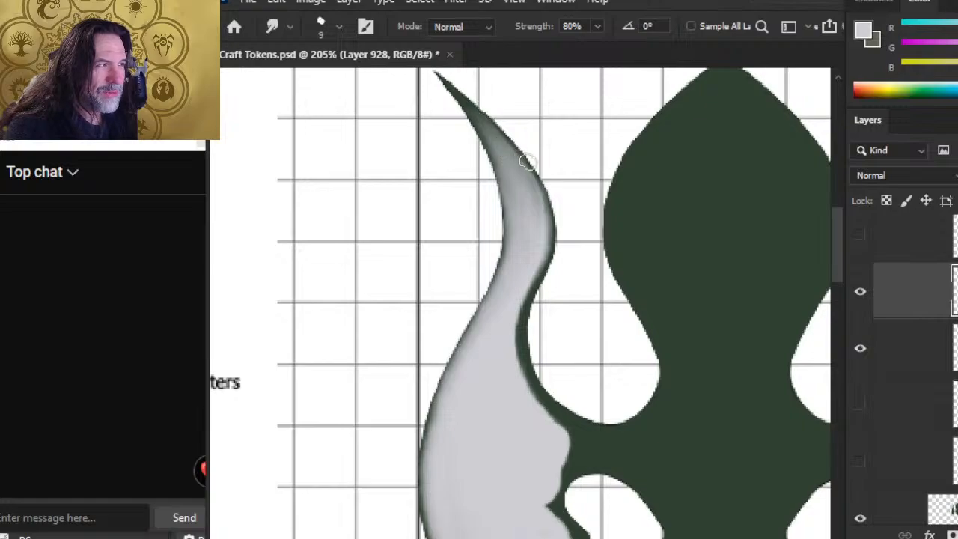
pyautogui.moveTo(482, 119)
pyautogui.mouseDown()
pyautogui.moveTo(518, 151)
pyautogui.moveTo(504, 157)
pyautogui.mouseUp()
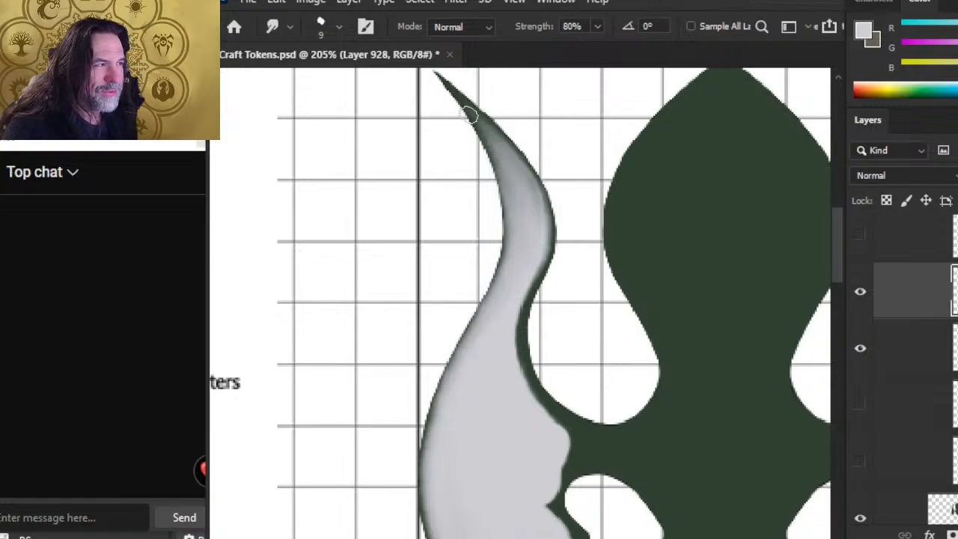
pyautogui.moveTo(469, 114); pyautogui.dragTo(515, 157)
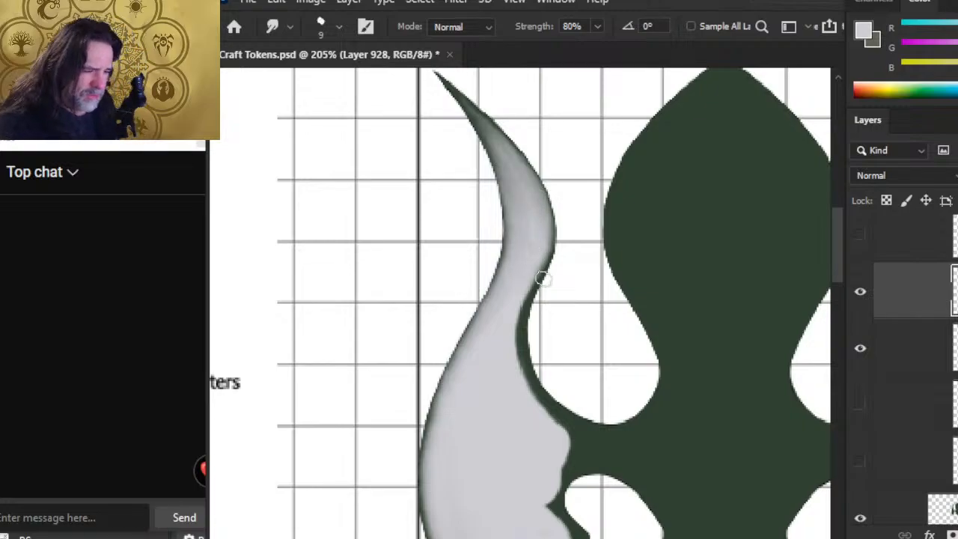
# Switch to Calculator, divide 4000 by 12, and close it to return to Photoshop
pyautogui.press('super')
pyautogui.click(678, 274)
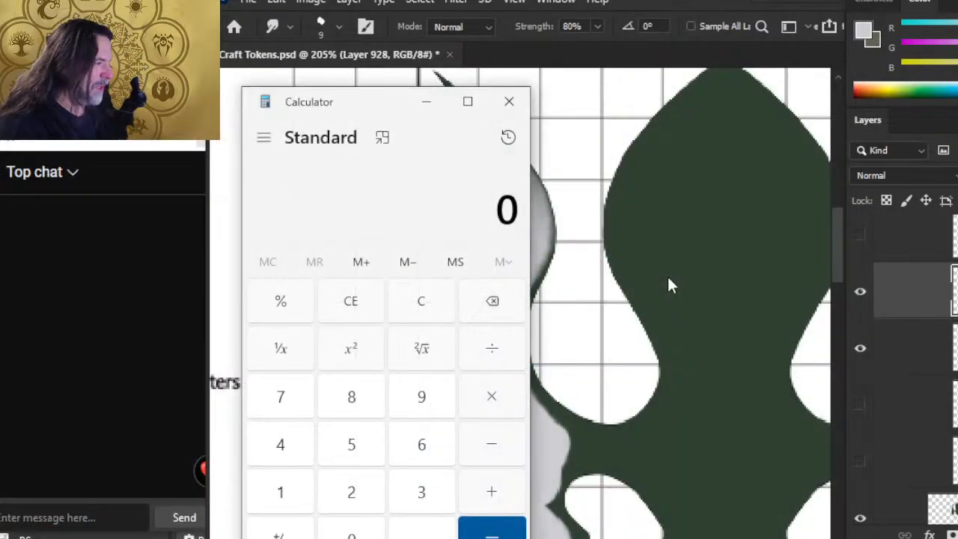
pyautogui.write('4000/')
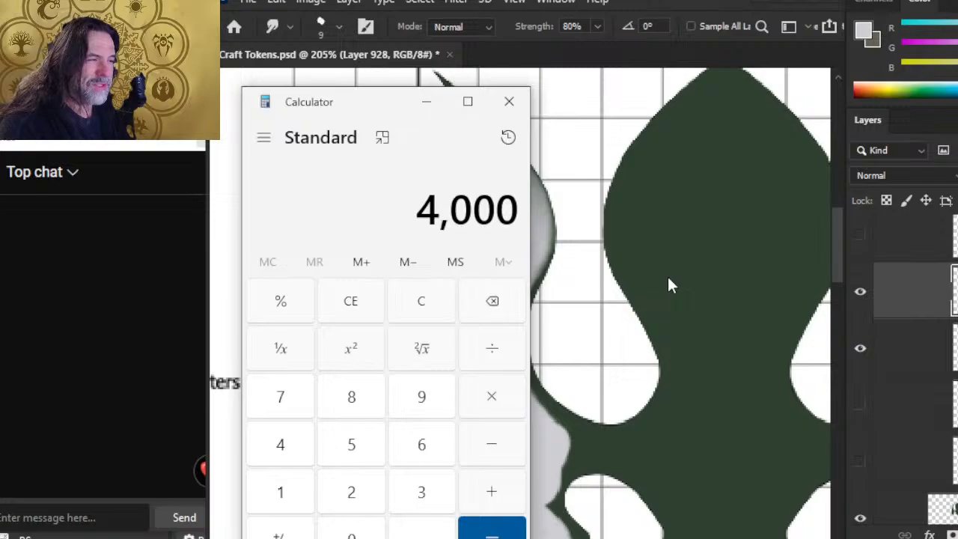
pyautogui.write('12')
pyautogui.press('Return')
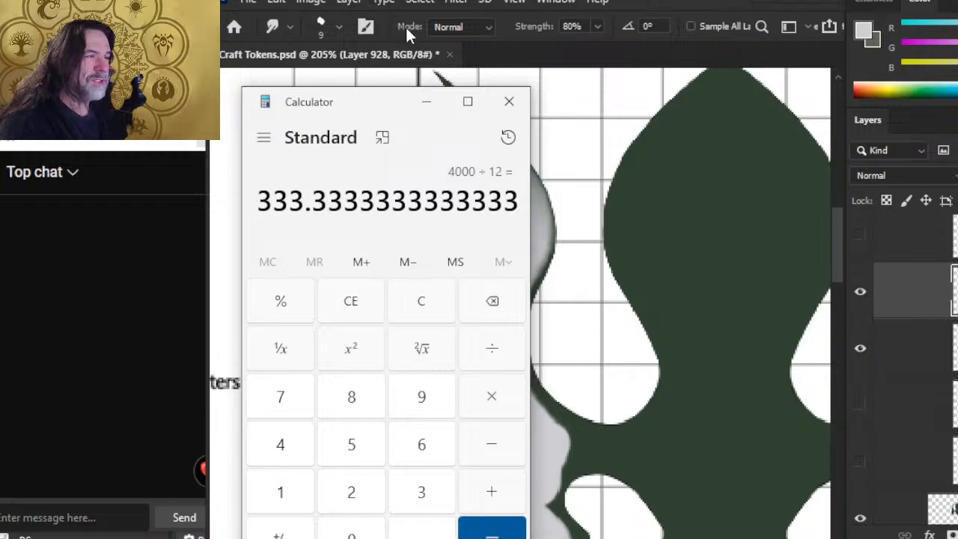
pyautogui.click(509, 101)
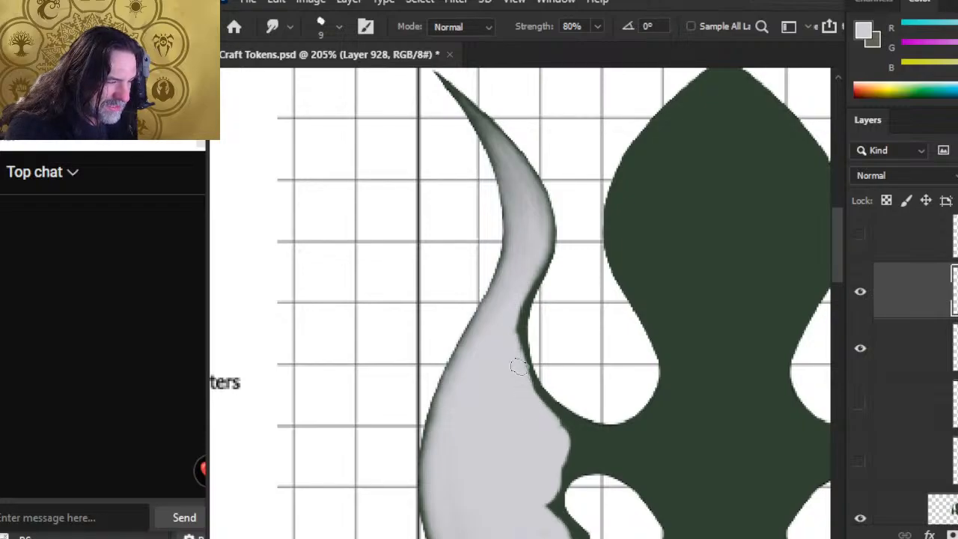
# Smudge along the inner edge of the left wing's narrow neck, reshaping the dark green rim up into the upper curve
pyautogui.moveTo(545, 384)
pyautogui.mouseDown()
pyautogui.moveTo(524, 343)
pyautogui.moveTo(538, 372)
pyautogui.moveTo(530, 304)
pyautogui.moveTo(515, 357)
pyautogui.moveTo(508, 350)
pyautogui.moveTo(532, 275)
pyautogui.mouseUp()
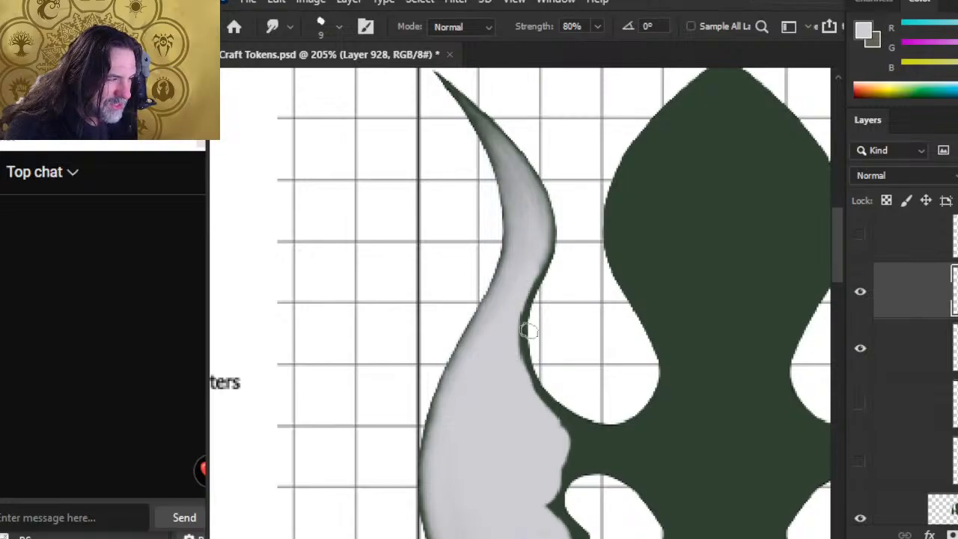
pyautogui.moveTo(529, 330); pyautogui.dragTo(553, 243)
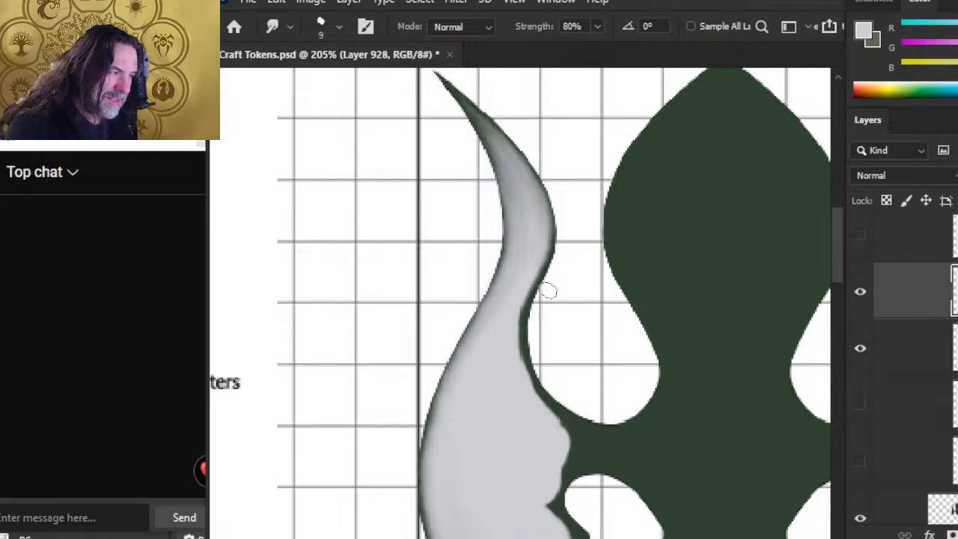
pyautogui.moveTo(548, 293); pyautogui.dragTo(558, 230)
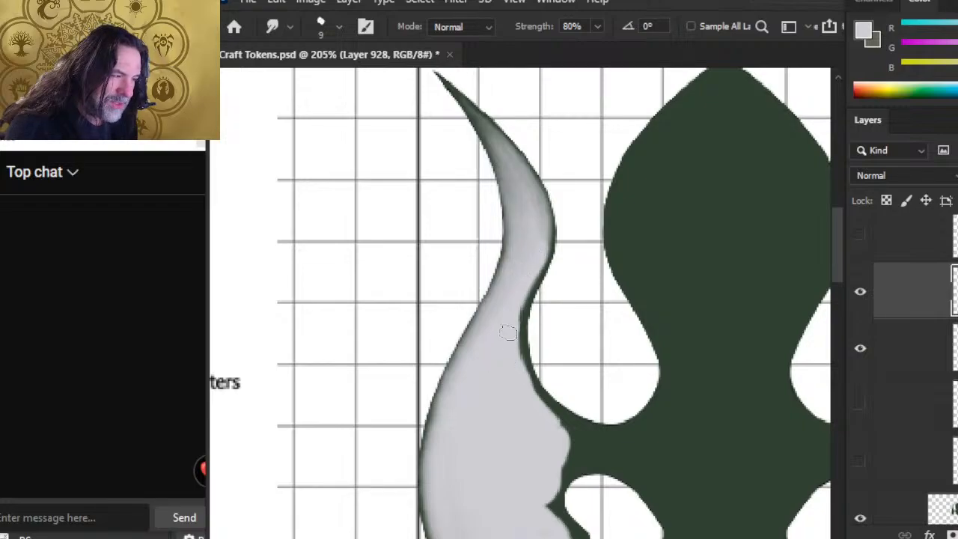
pyautogui.moveTo(510, 325)
pyautogui.mouseDown()
pyautogui.moveTo(528, 342)
pyautogui.moveTo(538, 295)
pyautogui.moveTo(532, 361)
pyautogui.moveTo(537, 302)
pyautogui.moveTo(532, 322)
pyautogui.moveTo(548, 292)
pyautogui.moveTo(555, 263)
pyautogui.moveTo(538, 305)
pyautogui.moveTo(550, 253)
pyautogui.moveTo(551, 288)
pyautogui.moveTo(556, 234)
pyautogui.moveTo(556, 285)
pyautogui.moveTo(554, 214)
pyautogui.mouseUp()
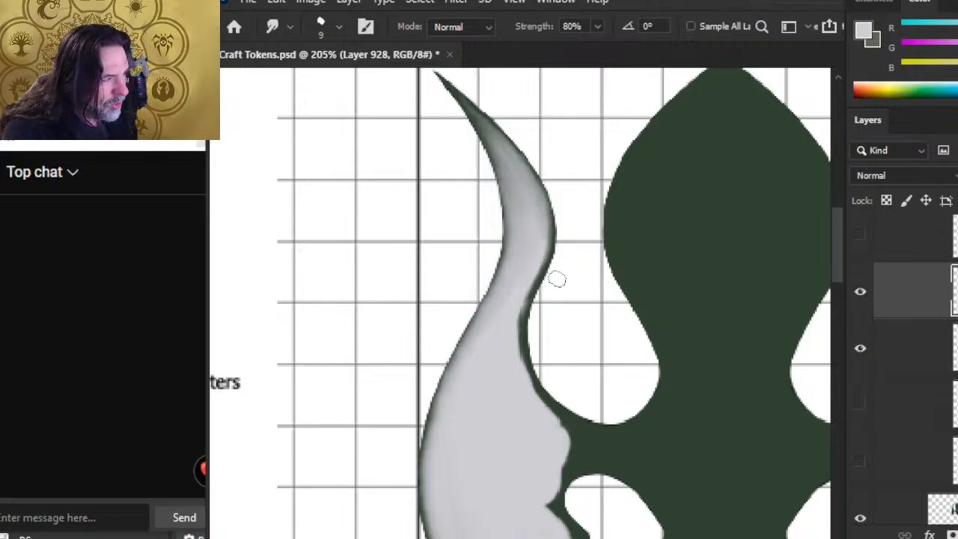
# Smudge the bulging inner edge of the left wing's upper curve to blend its dark green rim into the grey
pyautogui.moveTo(557, 285)
pyautogui.mouseDown()
pyautogui.moveTo(553, 211)
pyautogui.moveTo(564, 244)
pyautogui.moveTo(547, 185)
pyautogui.mouseUp()
pyautogui.moveTo(563, 229); pyautogui.dragTo(538, 178)
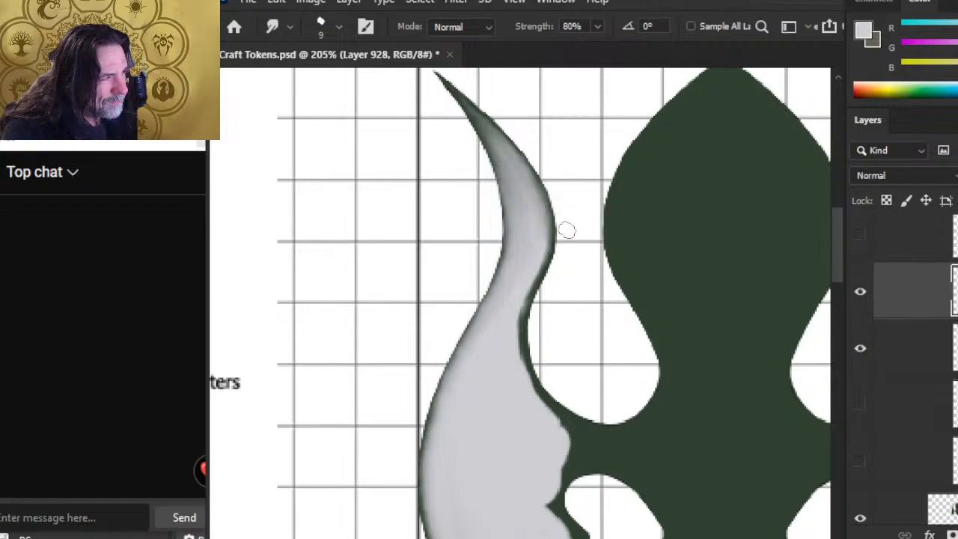
pyautogui.moveTo(565, 229); pyautogui.dragTo(542, 190)
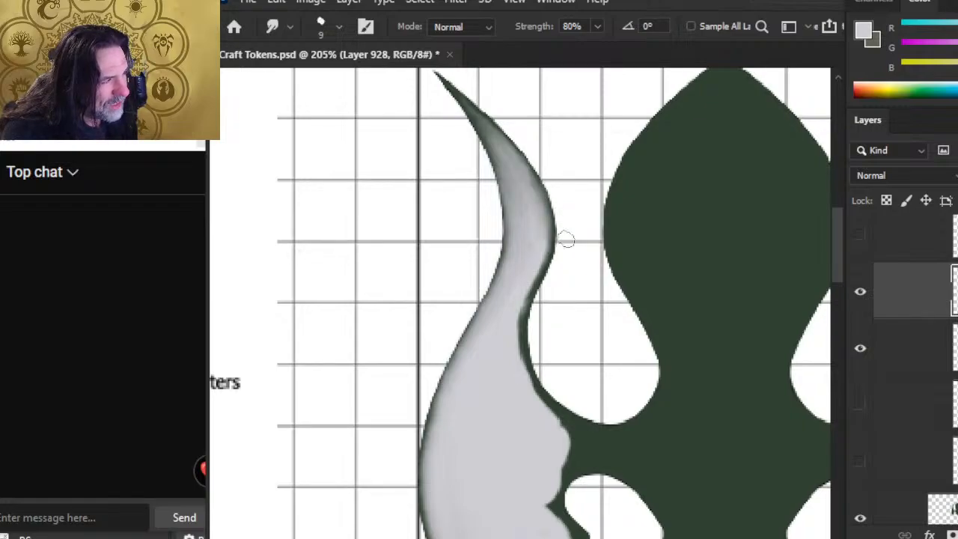
pyautogui.moveTo(566, 239)
pyautogui.mouseDown()
pyautogui.moveTo(537, 173)
pyautogui.moveTo(548, 218)
pyautogui.mouseUp()
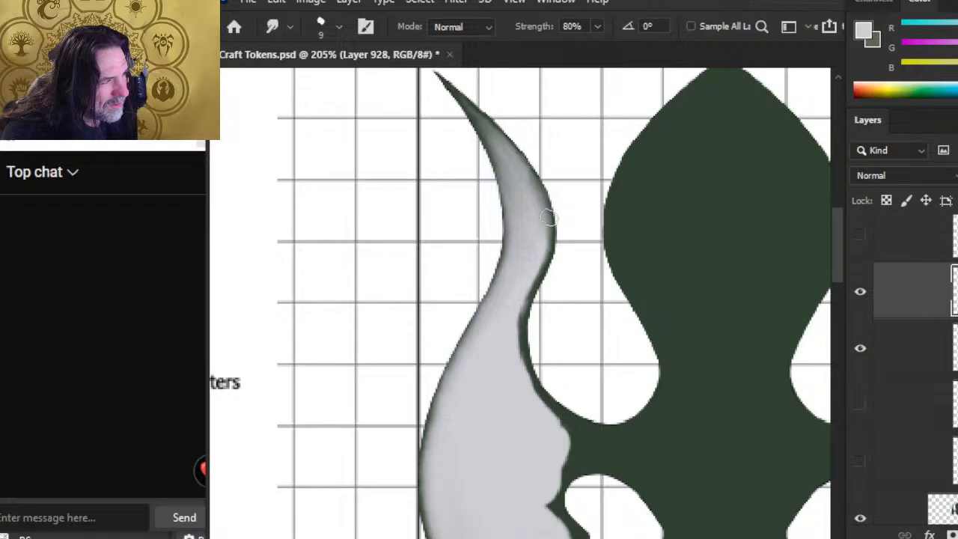
# Rework the rim between the left wing's neck and upper curve with smudge strokes, and erase the overspill beyond it
pyautogui.moveTo(540, 286); pyautogui.dragTo(536, 259)
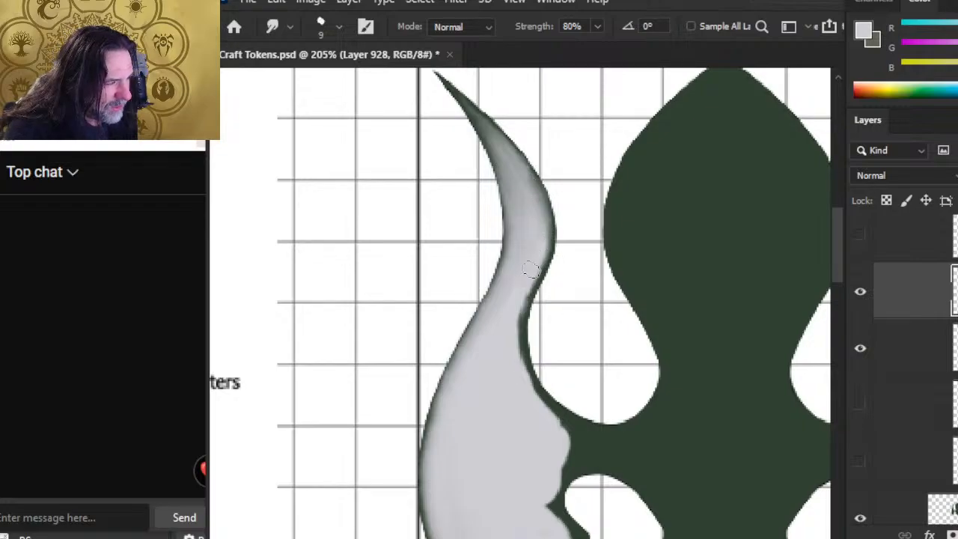
pyautogui.moveTo(526, 329)
pyautogui.mouseDown()
pyautogui.moveTo(516, 317)
pyautogui.moveTo(532, 314)
pyautogui.moveTo(532, 297)
pyautogui.mouseUp()
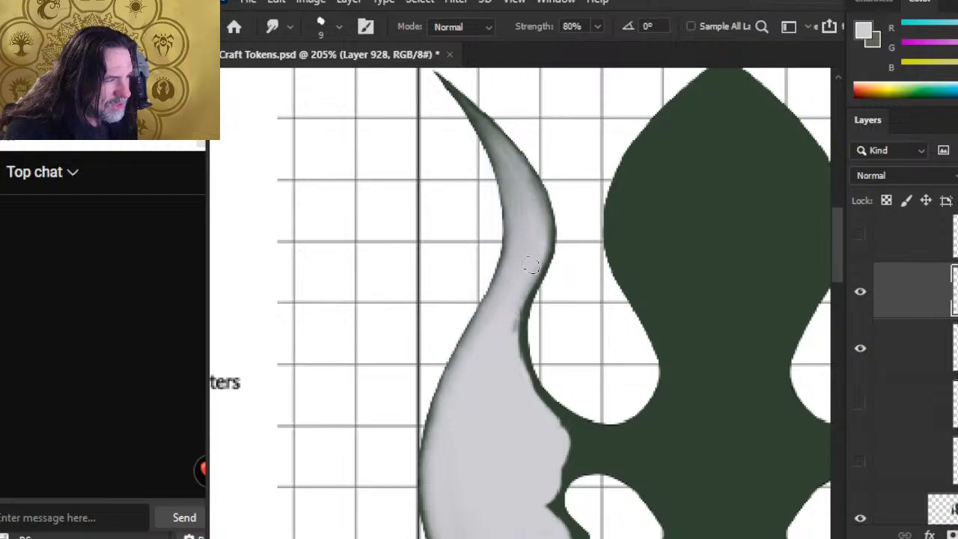
pyautogui.moveTo(542, 234); pyautogui.dragTo(533, 194)
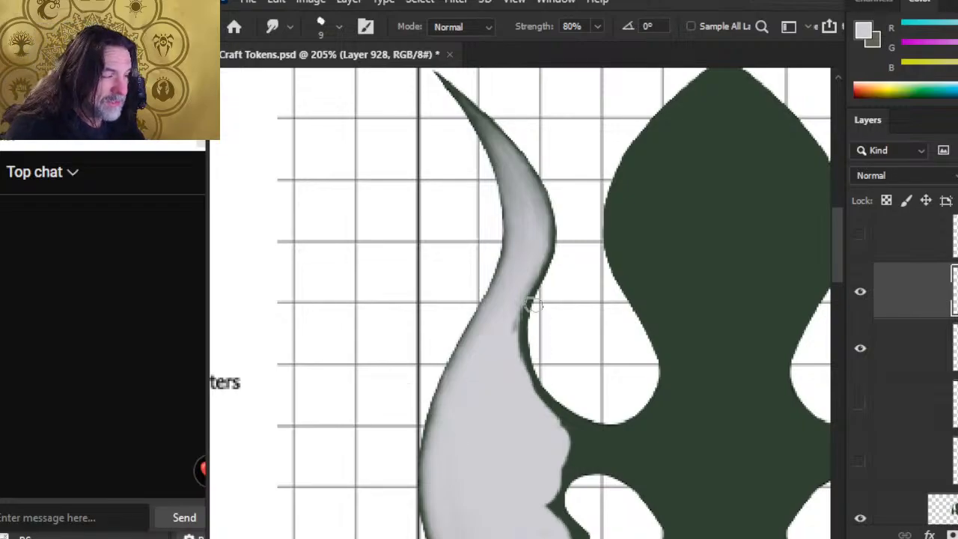
pyautogui.moveTo(540, 290)
pyautogui.mouseDown()
pyautogui.moveTo(533, 308)
pyautogui.moveTo(534, 297)
pyautogui.moveTo(517, 295)
pyautogui.mouseUp()
pyautogui.moveTo(540, 311)
pyautogui.mouseDown()
pyautogui.moveTo(538, 361)
pyautogui.moveTo(529, 319)
pyautogui.moveTo(524, 406)
pyautogui.moveTo(507, 338)
pyautogui.moveTo(536, 254)
pyautogui.moveTo(509, 316)
pyautogui.moveTo(511, 344)
pyautogui.moveTo(525, 283)
pyautogui.moveTo(517, 308)
pyautogui.moveTo(512, 301)
pyautogui.moveTo(541, 248)
pyautogui.moveTo(564, 259)
pyautogui.mouseUp()
pyautogui.press('e')
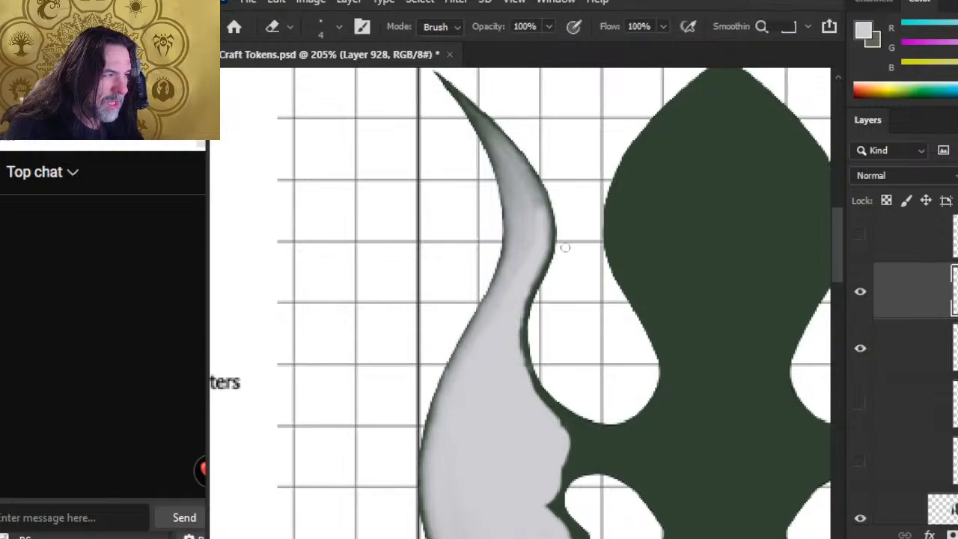
# Smudge the light grey up the left wing's upper curve toward the tip and soften the outer edge below it
pyautogui.press('r')
pyautogui.moveTo(548, 212)
pyautogui.mouseDown()
pyautogui.moveTo(543, 240)
pyautogui.moveTo(522, 182)
pyautogui.moveTo(546, 242)
pyautogui.moveTo(539, 204)
pyautogui.moveTo(544, 215)
pyautogui.moveTo(524, 184)
pyautogui.moveTo(507, 192)
pyautogui.moveTo(528, 197)
pyautogui.moveTo(507, 164)
pyautogui.mouseUp()
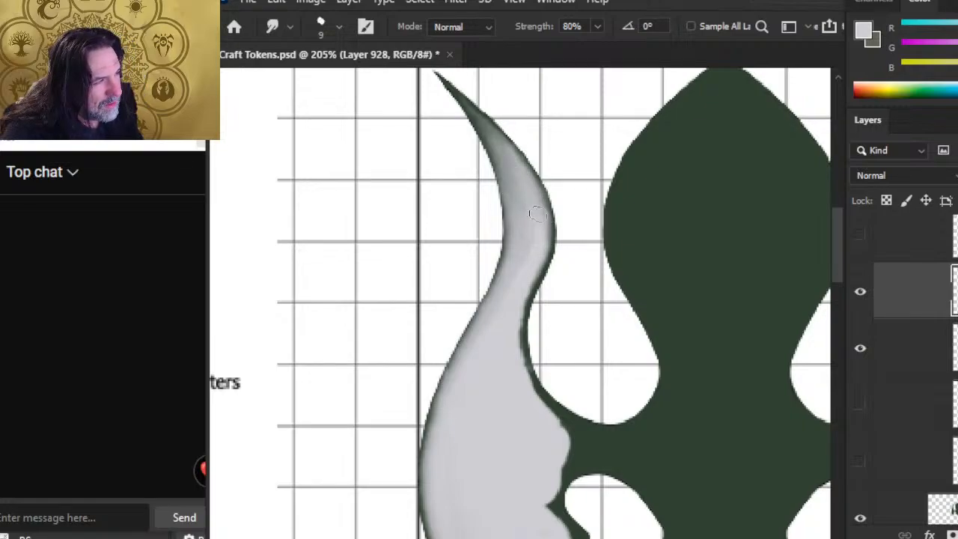
pyautogui.moveTo(539, 214)
pyautogui.mouseDown()
pyautogui.moveTo(490, 124)
pyautogui.moveTo(526, 188)
pyautogui.moveTo(472, 116)
pyautogui.moveTo(522, 173)
pyautogui.moveTo(504, 144)
pyautogui.moveTo(510, 174)
pyautogui.moveTo(491, 137)
pyautogui.moveTo(511, 193)
pyautogui.moveTo(505, 151)
pyautogui.moveTo(471, 145)
pyautogui.moveTo(507, 161)
pyautogui.mouseUp()
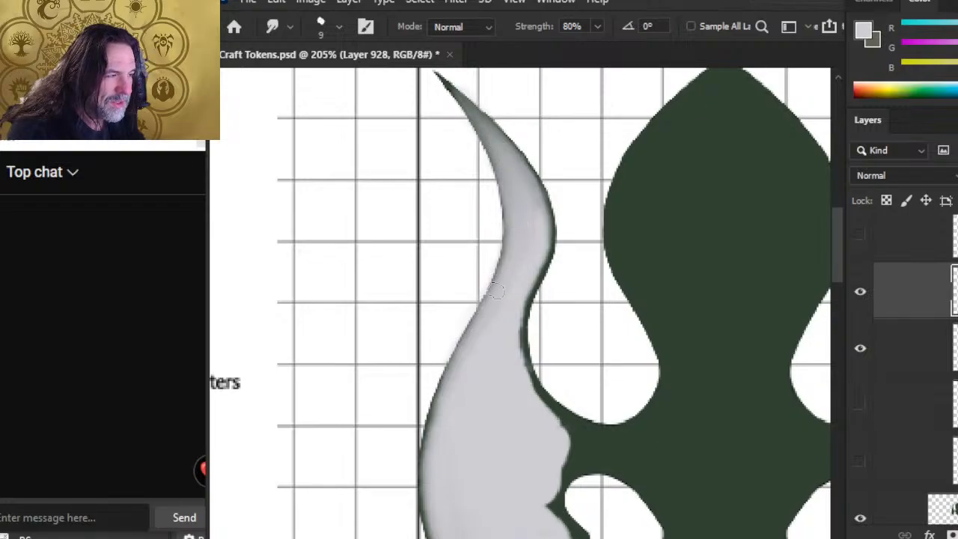
pyautogui.moveTo(495, 292); pyautogui.dragTo(445, 350)
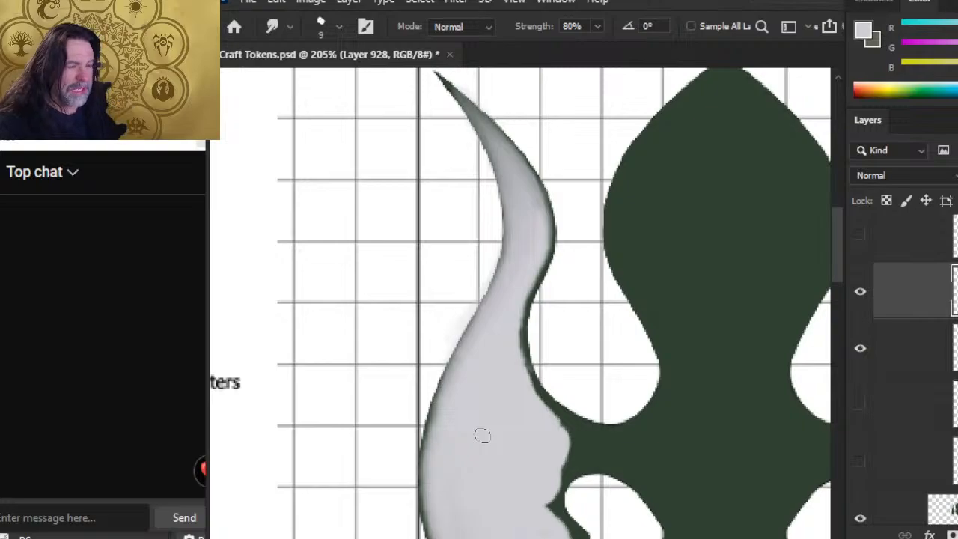
# Smooth the inner bend of the left wing's neck with short smudge strokes, thinning the dark green rim
pyautogui.scroll(-2, 460, 357)
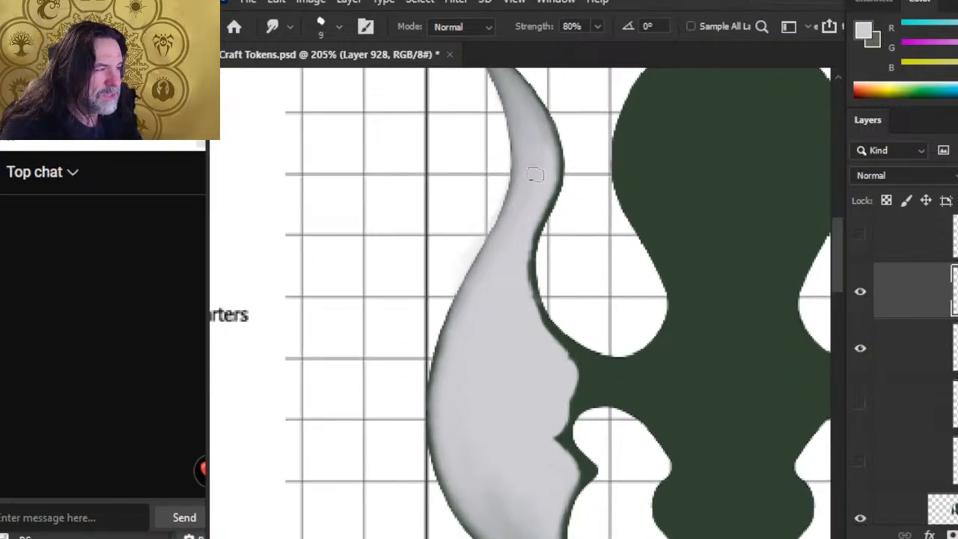
pyautogui.moveTo(543, 239); pyautogui.dragTo(533, 262)
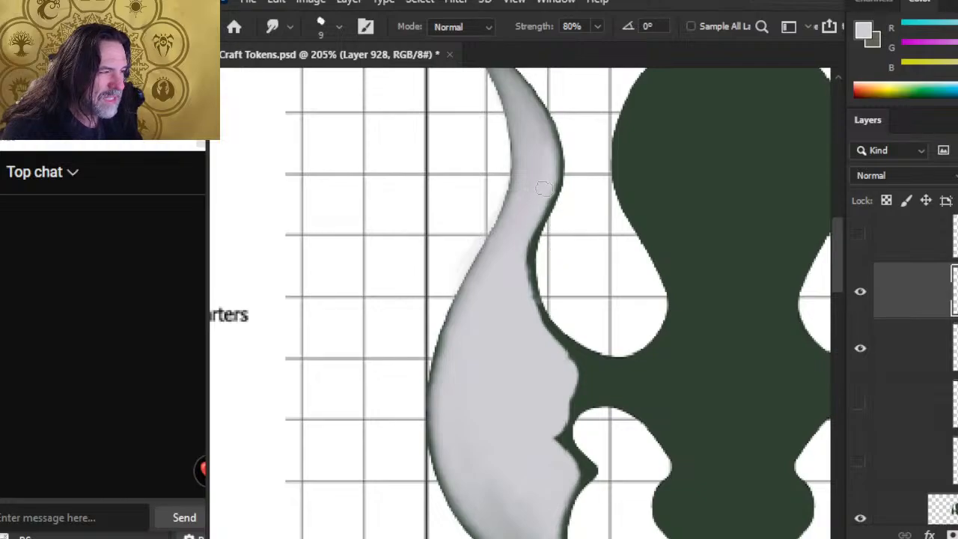
pyautogui.moveTo(518, 246)
pyautogui.mouseDown()
pyautogui.moveTo(524, 226)
pyautogui.moveTo(520, 306)
pyautogui.moveTo(524, 262)
pyautogui.moveTo(524, 271)
pyautogui.mouseUp()
pyautogui.moveTo(534, 236); pyautogui.dragTo(539, 264)
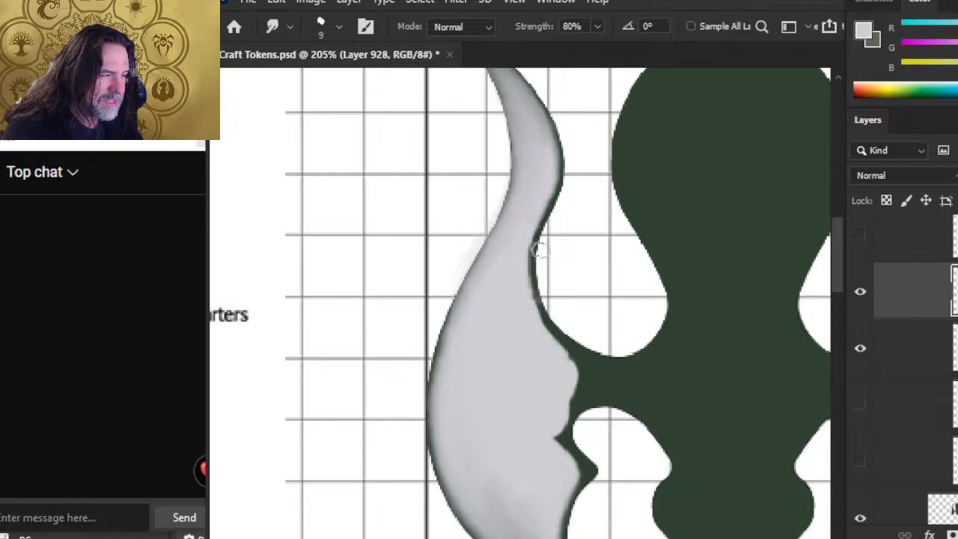
pyautogui.moveTo(530, 226)
pyautogui.mouseDown()
pyautogui.moveTo(544, 197)
pyautogui.moveTo(542, 266)
pyautogui.mouseUp()
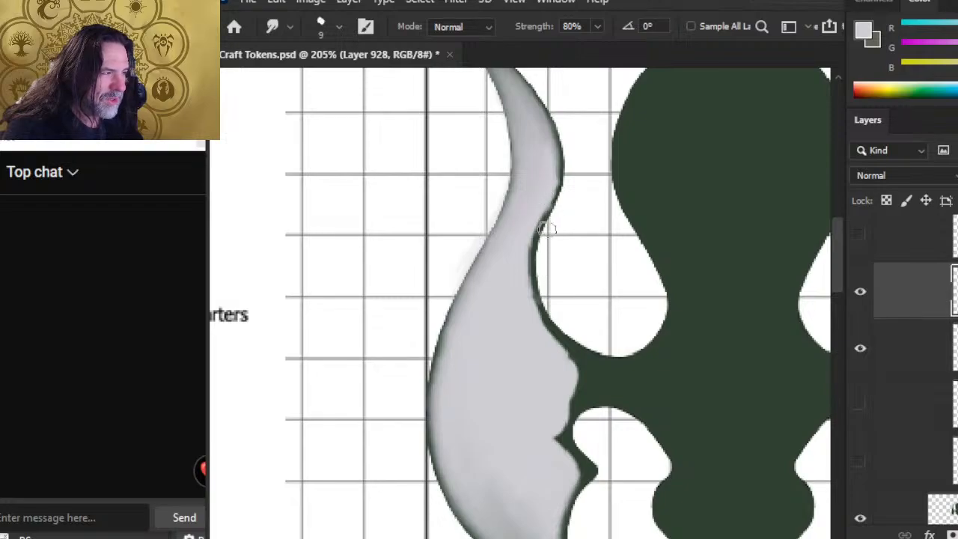
pyautogui.moveTo(542, 238)
pyautogui.mouseDown()
pyautogui.moveTo(554, 217)
pyautogui.moveTo(521, 233)
pyautogui.mouseUp()
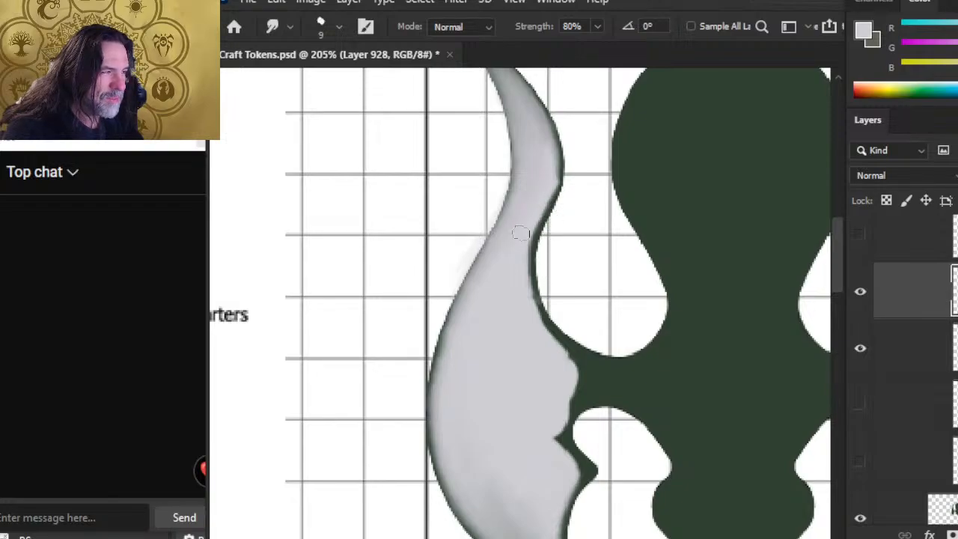
pyautogui.moveTo(548, 182)
pyautogui.mouseDown()
pyautogui.moveTo(542, 238)
pyautogui.moveTo(557, 200)
pyautogui.moveTo(557, 215)
pyautogui.moveTo(564, 204)
pyautogui.moveTo(568, 169)
pyautogui.moveTo(562, 214)
pyautogui.mouseUp()
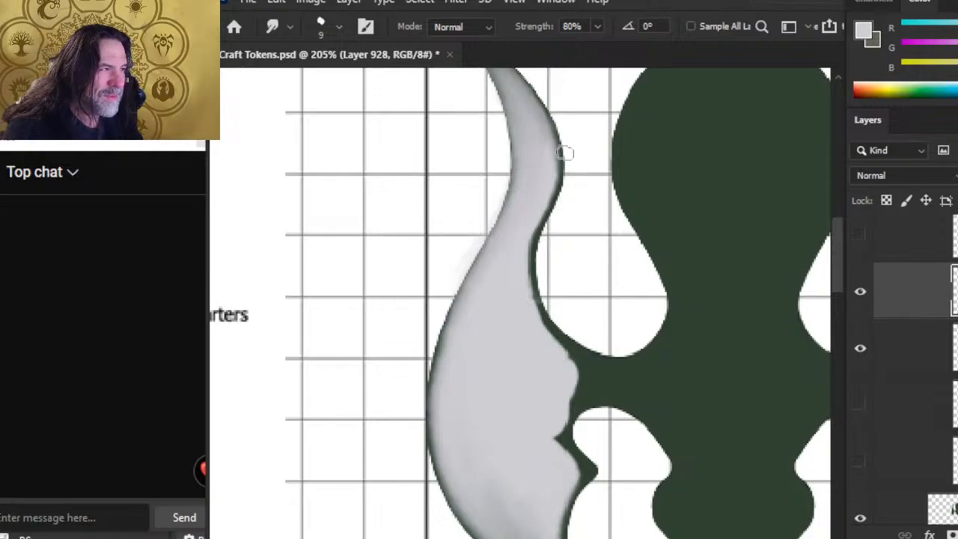
# Pull the grey into the left wing's pointed tip with the Smudge tool and touch up the inner edge below the curve
pyautogui.scroll(2, 473, 253)
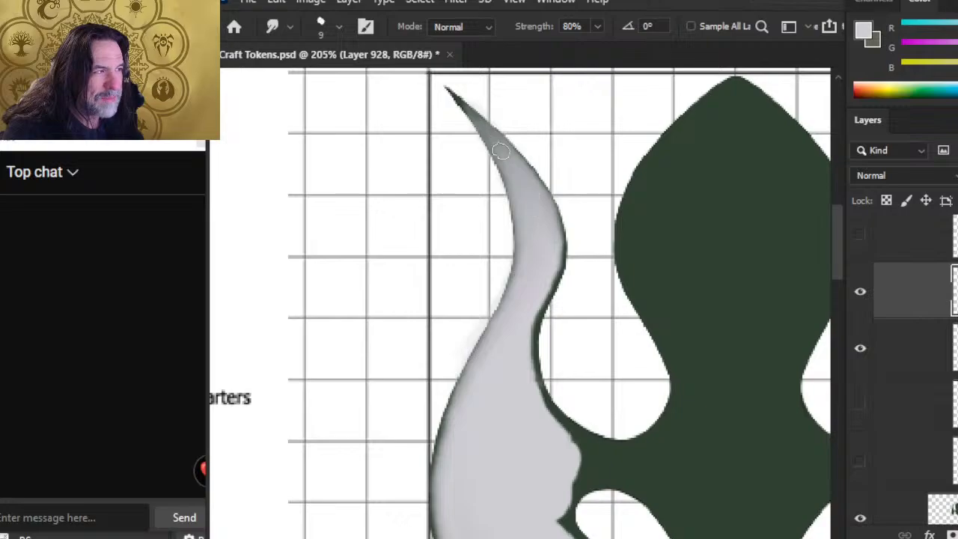
pyautogui.moveTo(511, 154); pyautogui.dragTo(452, 93)
pyautogui.moveTo(555, 248)
pyautogui.mouseDown()
pyautogui.moveTo(557, 214)
pyautogui.moveTo(548, 300)
pyautogui.mouseUp()
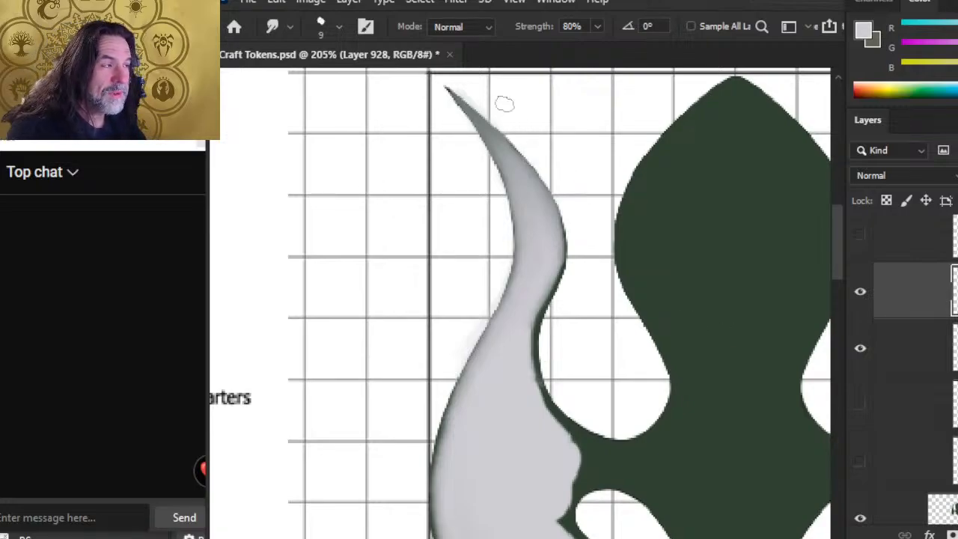
# Erase the grey overspill beside the left wing's tip and upper curve, re-smudging the inner edge between erasures
pyautogui.press('e')
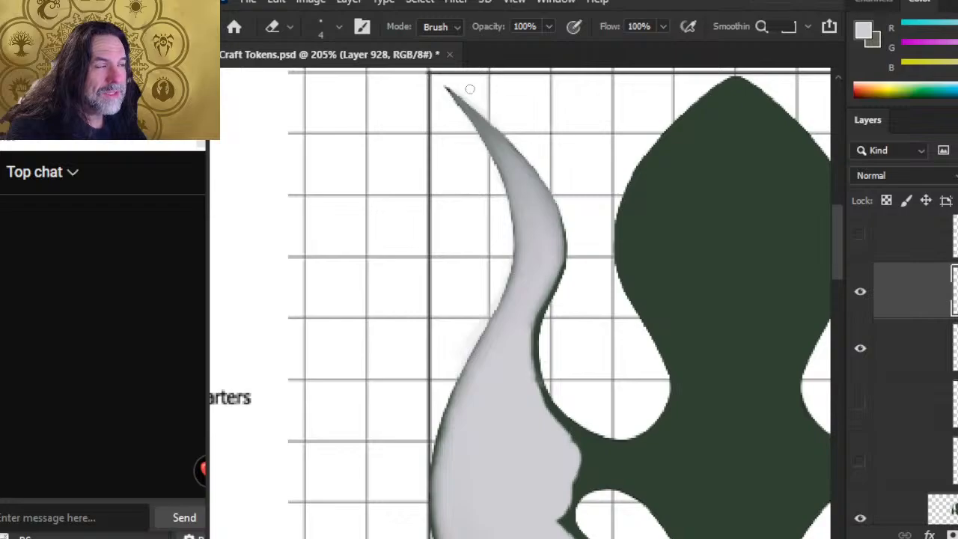
pyautogui.press('r')
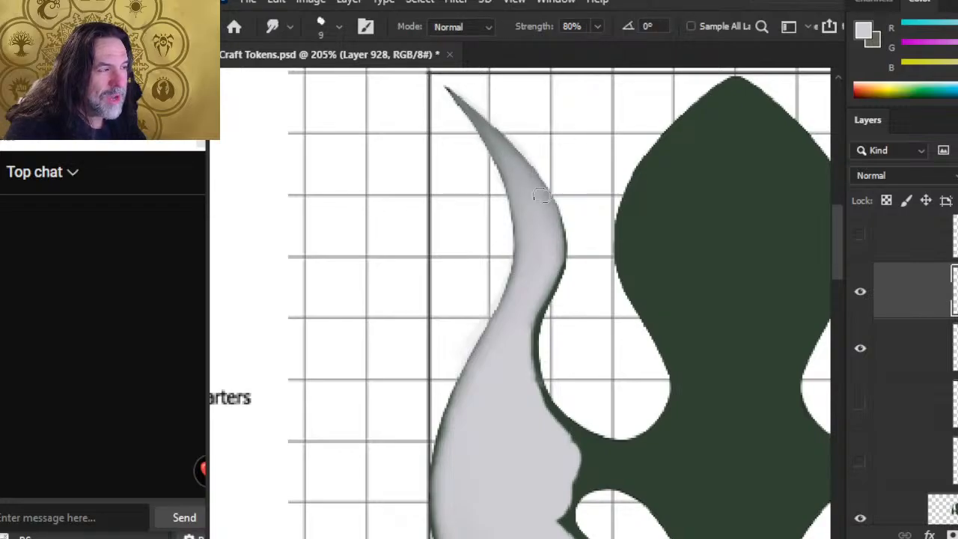
pyautogui.press('e')
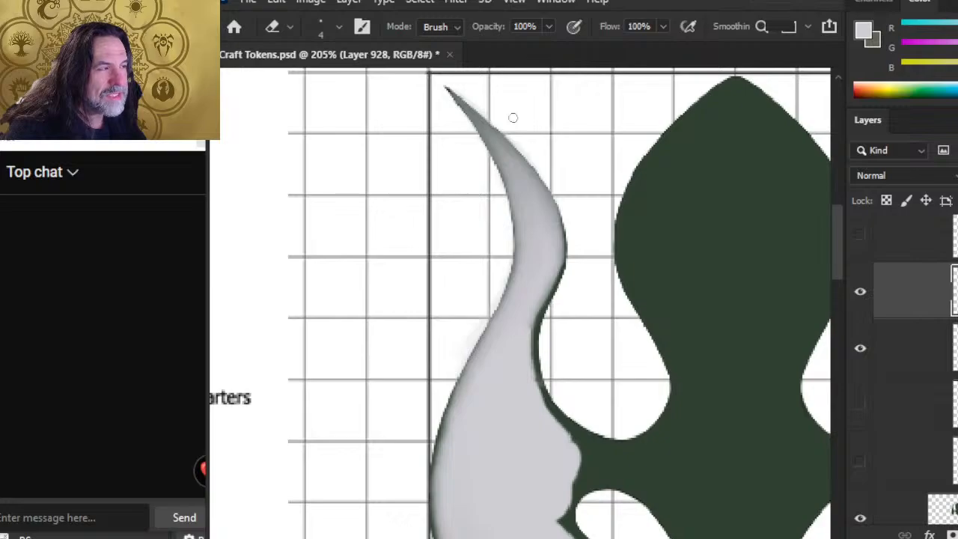
pyautogui.press('r')
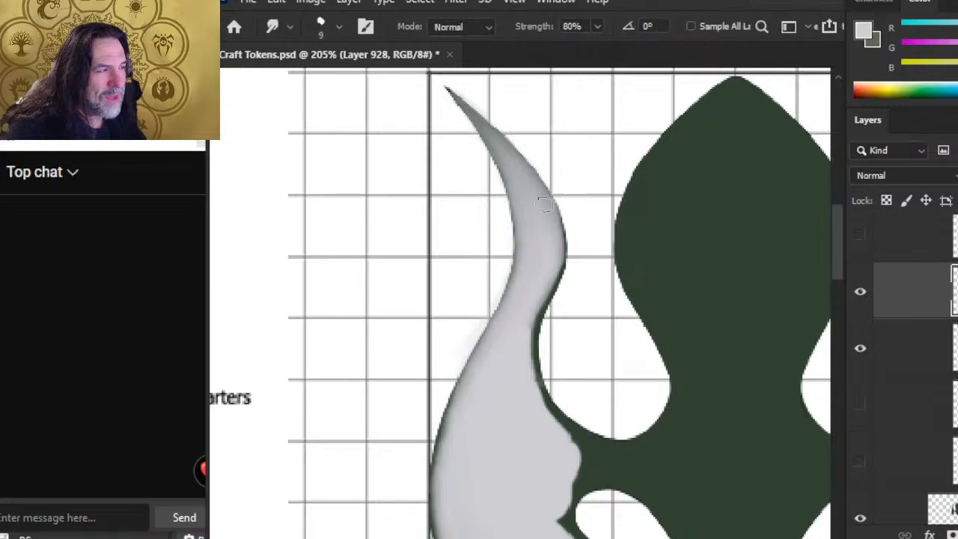
pyautogui.moveTo(546, 202); pyautogui.dragTo(508, 140)
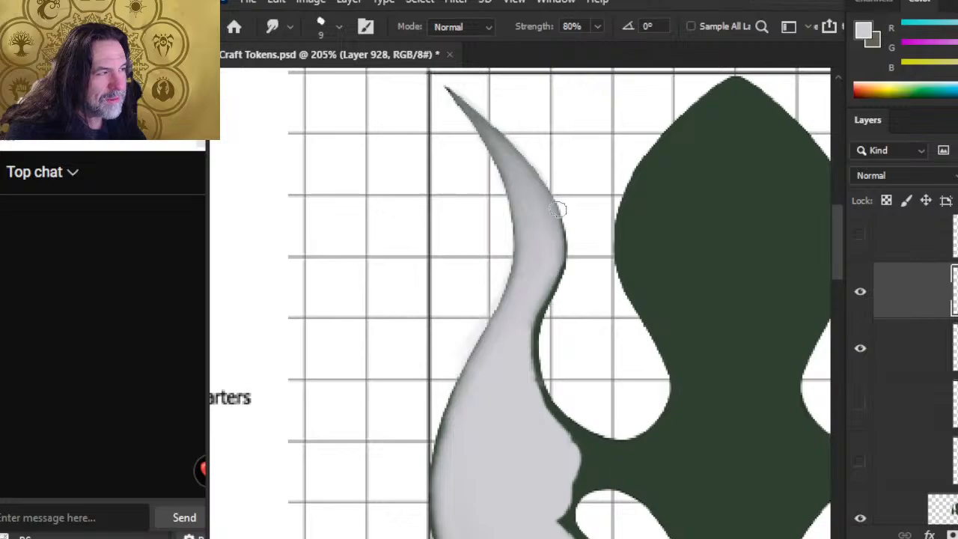
# Clean the right edge of the left wing's upper curve with the Eraser and smudge the grey up along it toward the tip
pyautogui.press('e')
pyautogui.press('r')
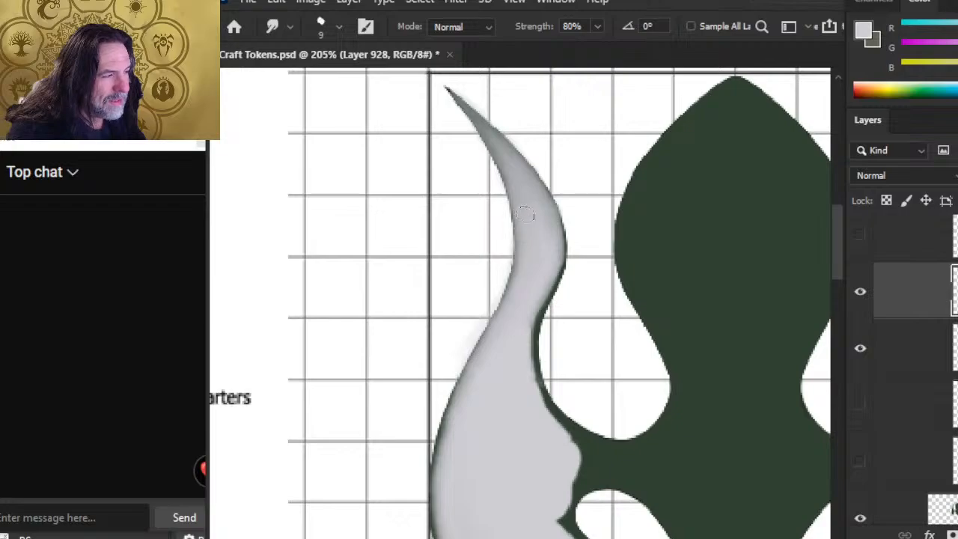
pyautogui.press('e')
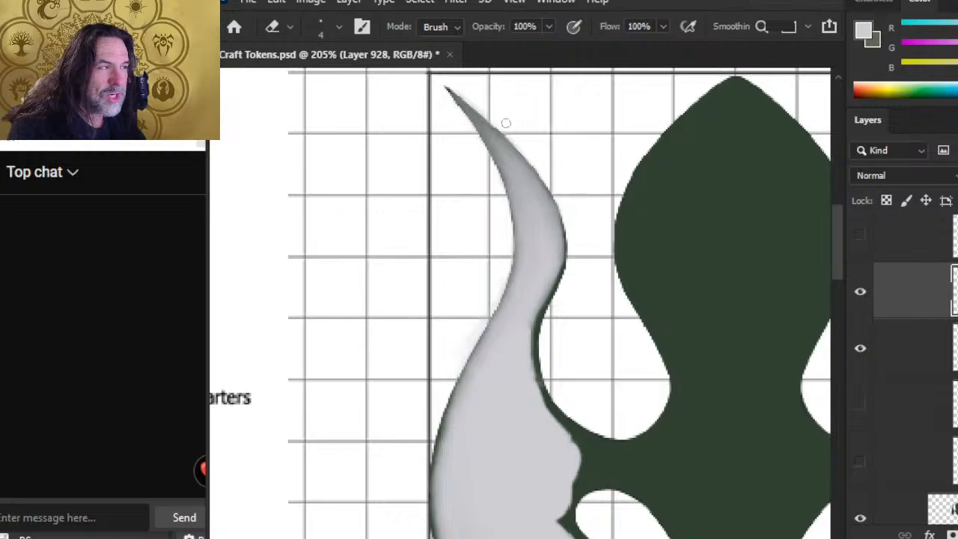
pyautogui.press('r')
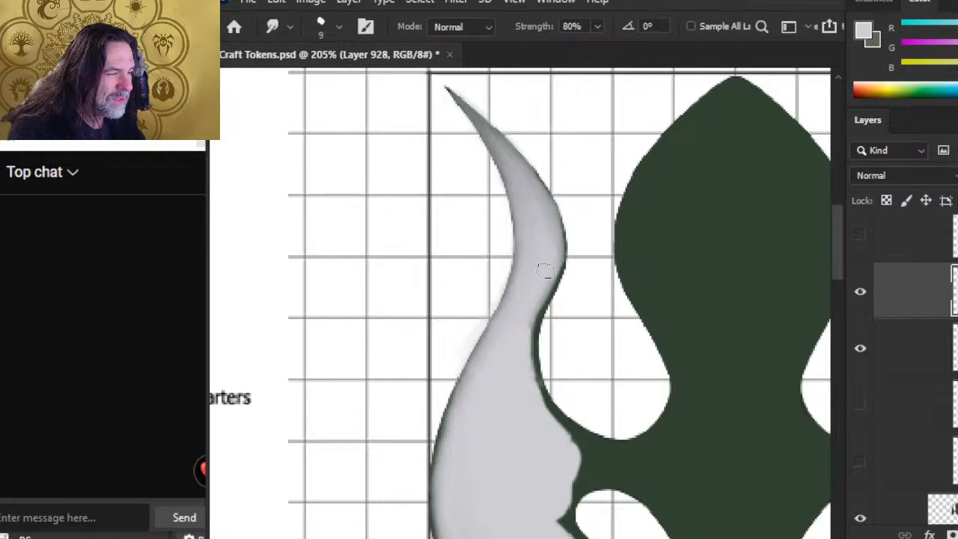
pyautogui.moveTo(539, 284)
pyautogui.mouseDown()
pyautogui.moveTo(528, 333)
pyautogui.moveTo(530, 312)
pyautogui.moveTo(524, 325)
pyautogui.moveTo(529, 360)
pyautogui.moveTo(540, 285)
pyautogui.moveTo(514, 336)
pyautogui.moveTo(550, 389)
pyautogui.moveTo(540, 357)
pyautogui.moveTo(516, 396)
pyautogui.moveTo(529, 320)
pyautogui.moveTo(522, 334)
pyautogui.moveTo(557, 238)
pyautogui.moveTo(547, 197)
pyautogui.mouseUp()
pyautogui.moveTo(559, 230); pyautogui.dragTo(525, 167)
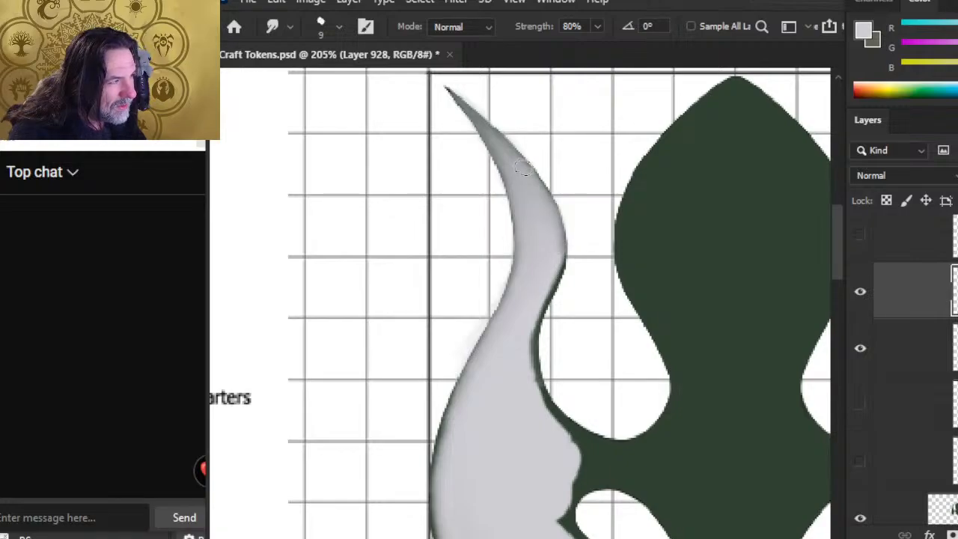
pyautogui.moveTo(561, 230)
pyautogui.mouseDown()
pyautogui.moveTo(509, 155)
pyautogui.moveTo(556, 231)
pyautogui.moveTo(556, 188)
pyautogui.mouseUp()
pyautogui.moveTo(549, 251)
pyautogui.mouseDown()
pyautogui.moveTo(563, 244)
pyautogui.moveTo(552, 203)
pyautogui.mouseUp()
pyautogui.moveTo(555, 247); pyautogui.dragTo(533, 173)
pyautogui.moveTo(555, 221); pyautogui.dragTo(524, 175)
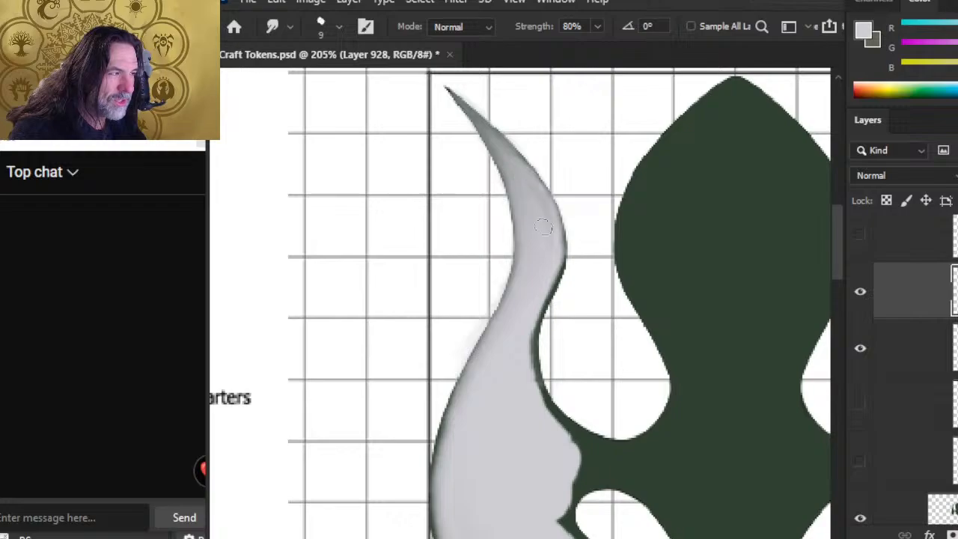
# Blend the grey through the left wing's narrow neck and the bulge above it with more smudge strokes
pyautogui.moveTo(543, 227)
pyautogui.mouseDown()
pyautogui.moveTo(530, 174)
pyautogui.moveTo(564, 247)
pyautogui.moveTo(529, 171)
pyautogui.mouseUp()
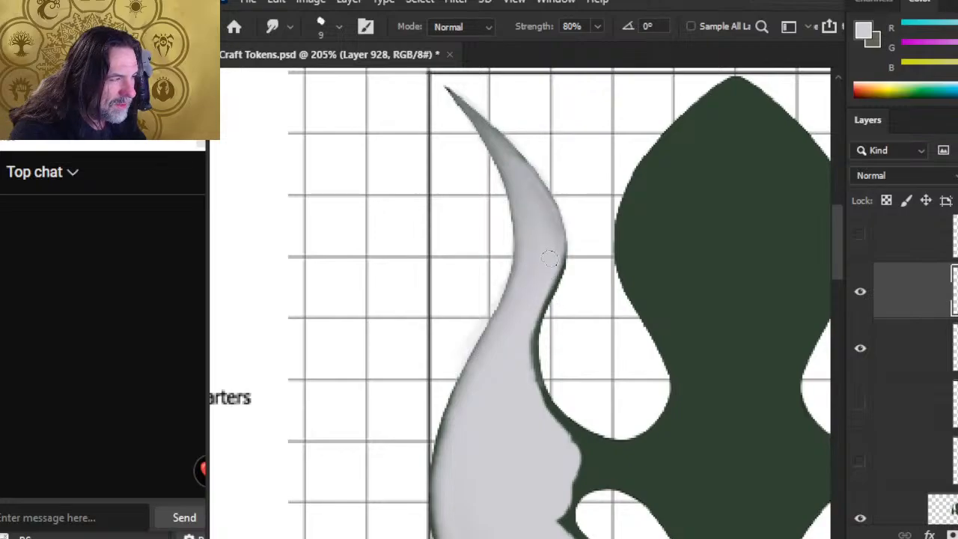
pyautogui.moveTo(541, 292)
pyautogui.mouseDown()
pyautogui.moveTo(558, 266)
pyautogui.moveTo(546, 217)
pyautogui.mouseUp()
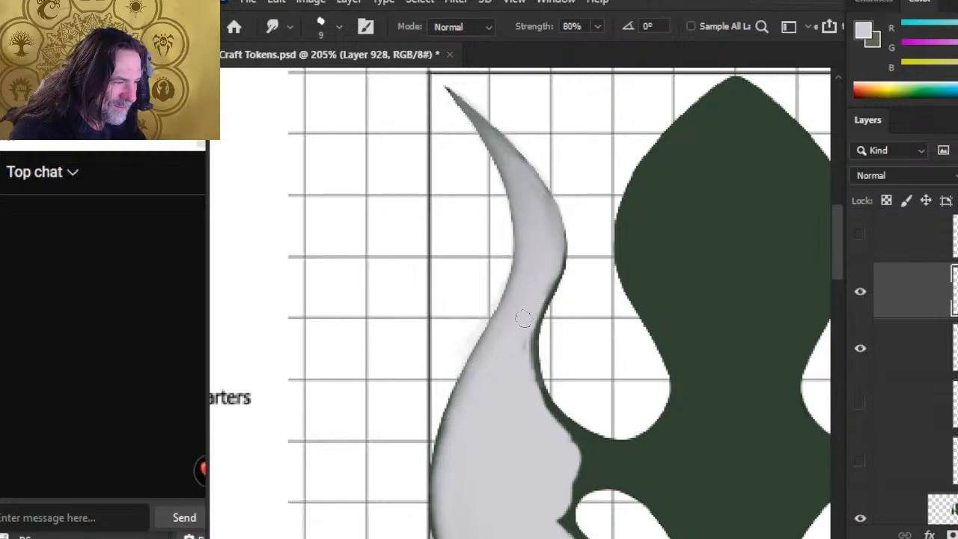
pyautogui.moveTo(523, 319); pyautogui.dragTo(527, 314)
pyautogui.moveTo(521, 384); pyautogui.dragTo(521, 353)
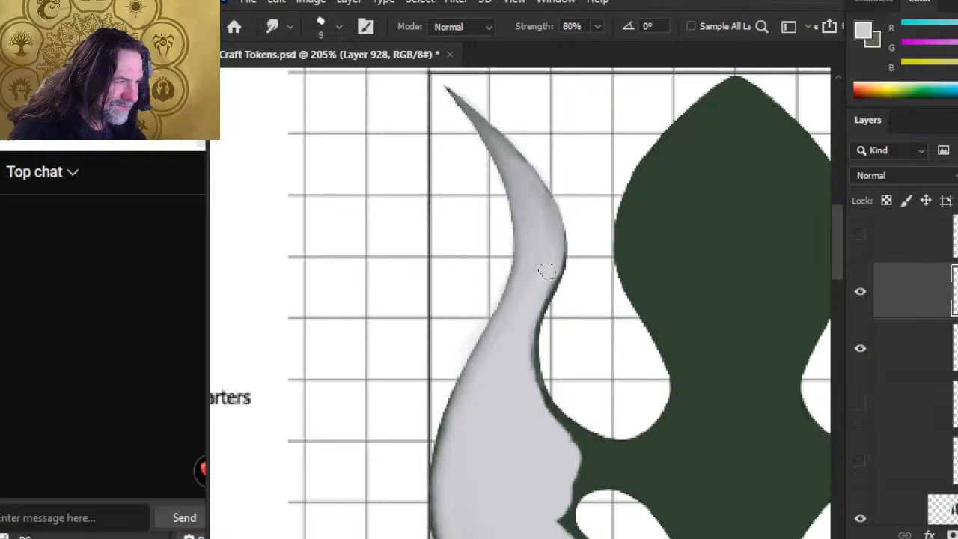
pyautogui.moveTo(548, 289); pyautogui.dragTo(559, 235)
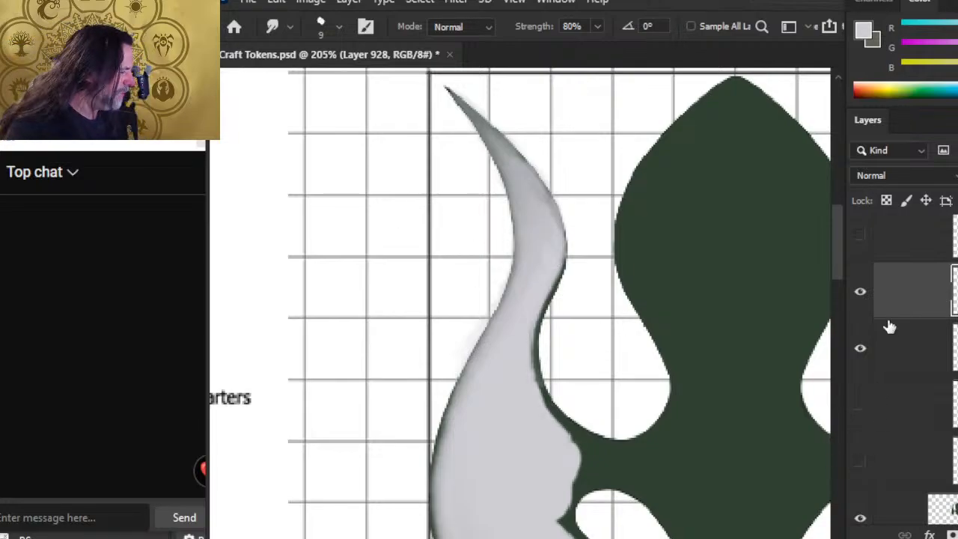
# Merge the grey wing layer with the layer below and smudge the inner bend between the upper bulge and neck
pyautogui.rightClick(920, 360)
pyautogui.click(951, 462)
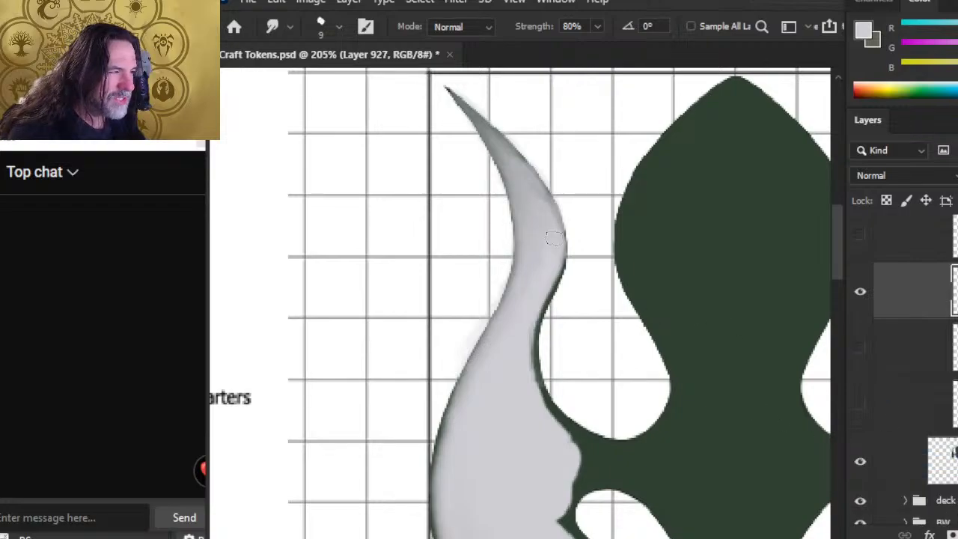
pyautogui.moveTo(556, 229)
pyautogui.mouseDown()
pyautogui.moveTo(576, 272)
pyautogui.moveTo(569, 283)
pyautogui.moveTo(580, 265)
pyautogui.moveTo(573, 227)
pyautogui.moveTo(531, 310)
pyautogui.moveTo(556, 249)
pyautogui.moveTo(532, 303)
pyautogui.moveTo(548, 268)
pyautogui.mouseUp()
pyautogui.moveTo(533, 300)
pyautogui.mouseDown()
pyautogui.moveTo(577, 270)
pyautogui.moveTo(535, 331)
pyautogui.mouseUp()
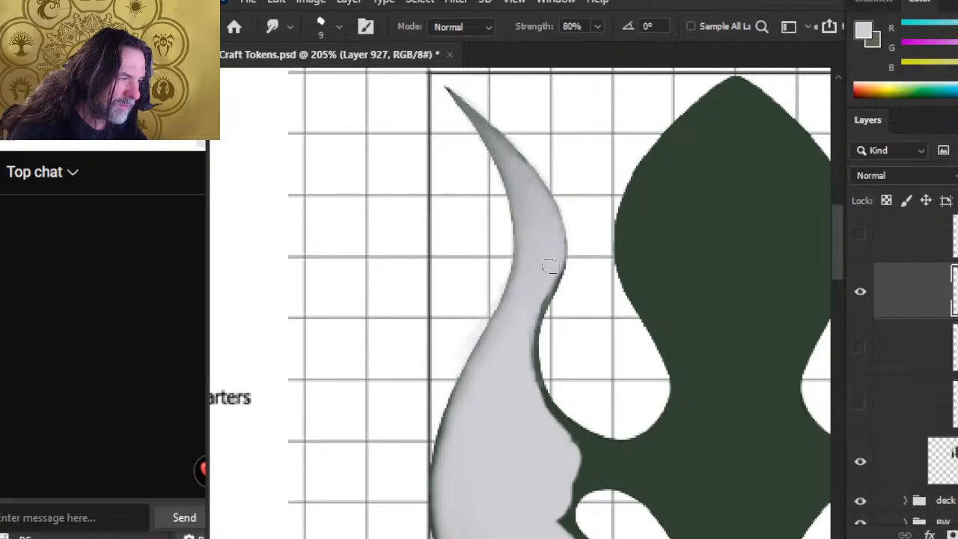
pyautogui.moveTo(551, 268)
pyautogui.mouseDown()
pyautogui.moveTo(520, 359)
pyautogui.moveTo(524, 312)
pyautogui.moveTo(530, 393)
pyautogui.moveTo(515, 334)
pyautogui.moveTo(520, 379)
pyautogui.moveTo(519, 366)
pyautogui.moveTo(523, 389)
pyautogui.moveTo(526, 382)
pyautogui.moveTo(535, 404)
pyautogui.moveTo(536, 390)
pyautogui.moveTo(554, 425)
pyautogui.moveTo(537, 408)
pyautogui.moveTo(575, 451)
pyautogui.moveTo(568, 471)
pyautogui.moveTo(571, 300)
pyautogui.moveTo(556, 272)
pyautogui.moveTo(578, 298)
pyautogui.moveTo(553, 265)
pyautogui.moveTo(596, 319)
pyautogui.moveTo(578, 298)
pyautogui.moveTo(591, 314)
pyautogui.moveTo(584, 344)
pyautogui.moveTo(585, 320)
pyautogui.moveTo(599, 307)
pyautogui.moveTo(555, 270)
pyautogui.mouseUp()
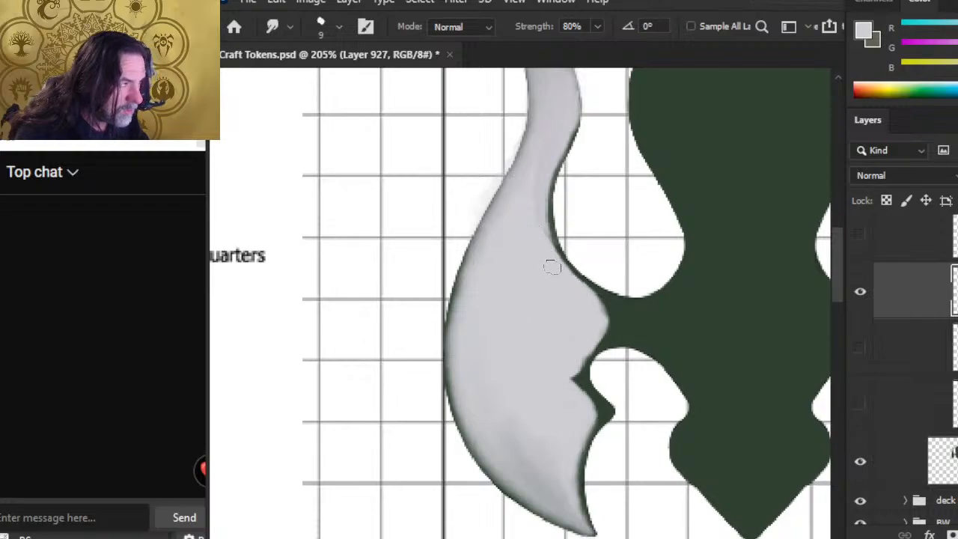
# Smooth the dark green rim on the left wing's inner edge below the neck using the Smudge tool, and save the file
pyautogui.moveTo(557, 269)
pyautogui.mouseDown()
pyautogui.moveTo(570, 203)
pyautogui.moveTo(568, 241)
pyautogui.moveTo(560, 199)
pyautogui.moveTo(567, 247)
pyautogui.moveTo(560, 202)
pyautogui.moveTo(579, 263)
pyautogui.mouseUp()
pyautogui.moveTo(575, 228); pyautogui.dragTo(582, 259)
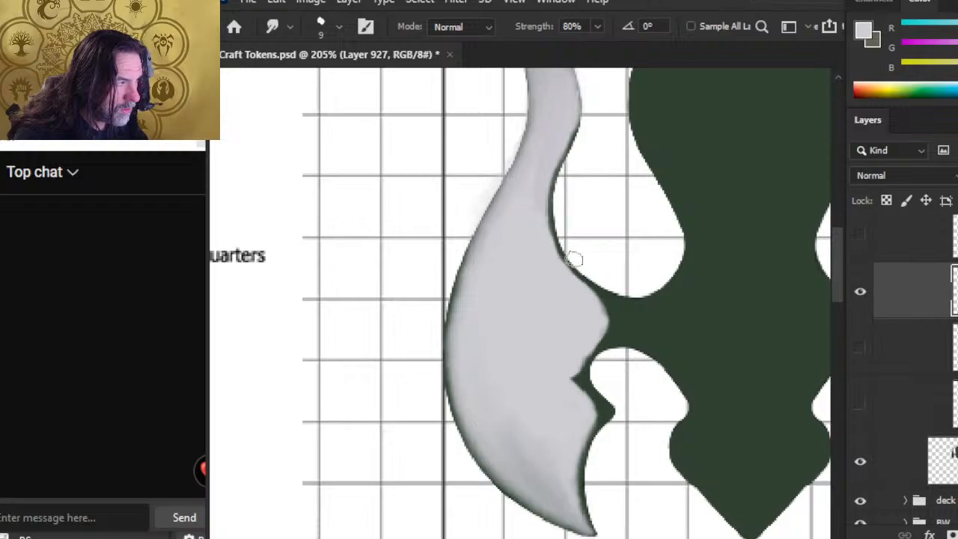
pyautogui.moveTo(557, 229)
pyautogui.mouseDown()
pyautogui.moveTo(571, 257)
pyautogui.moveTo(554, 256)
pyautogui.mouseUp()
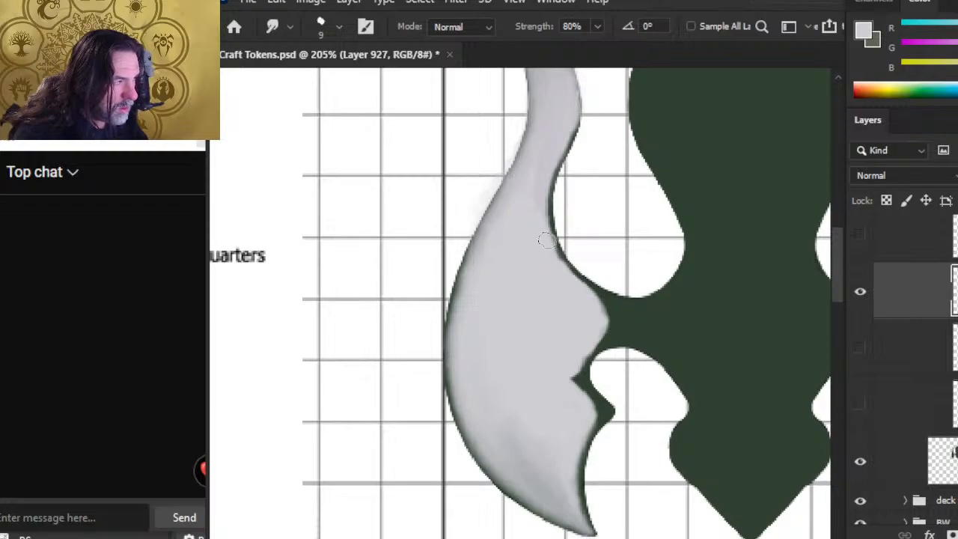
pyautogui.moveTo(542, 196)
pyautogui.mouseDown()
pyautogui.moveTo(565, 230)
pyautogui.moveTo(569, 266)
pyautogui.mouseUp()
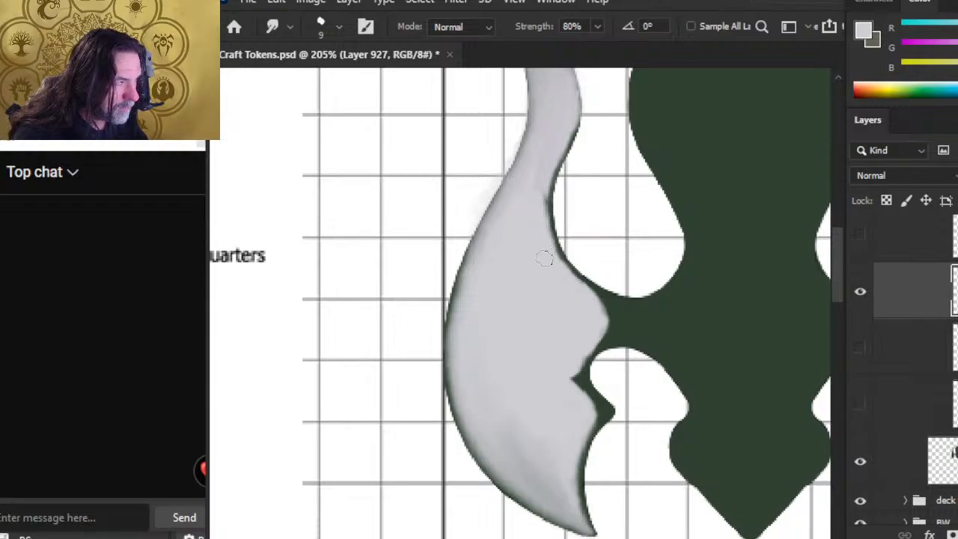
pyautogui.moveTo(539, 224); pyautogui.dragTo(543, 204)
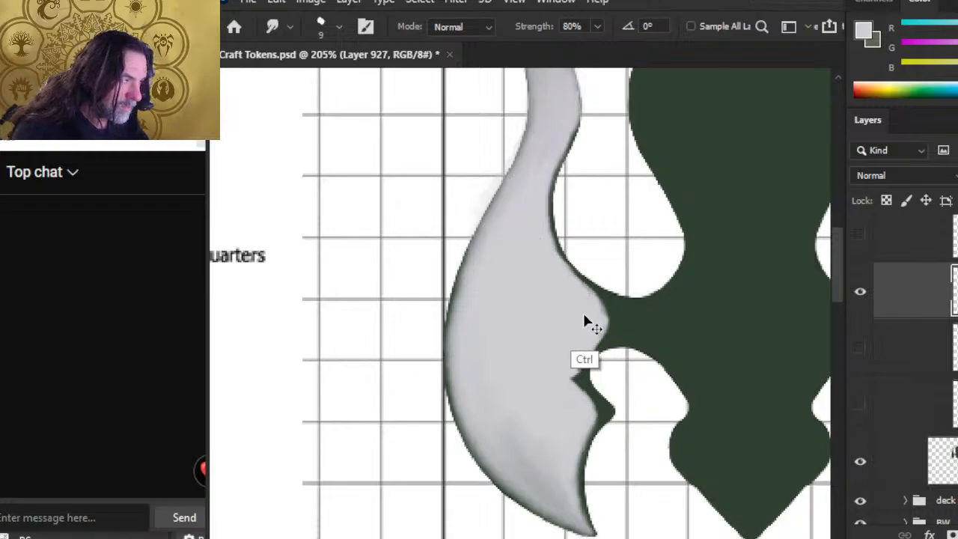
pyautogui.hotkey('ctrl', 's')
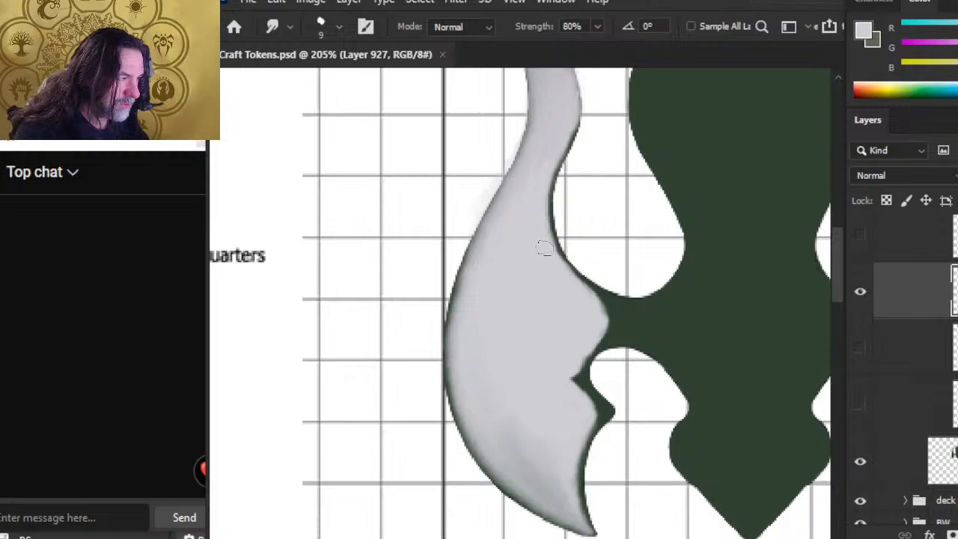
# Smudge the grey into the left wing's inner lobe, the notch beneath it and the small spike, leaving a thin green rim
pyautogui.moveTo(545, 249)
pyautogui.mouseDown()
pyautogui.moveTo(599, 309)
pyautogui.moveTo(592, 321)
pyautogui.mouseUp()
pyautogui.moveTo(566, 283)
pyautogui.mouseDown()
pyautogui.moveTo(600, 320)
pyautogui.moveTo(573, 358)
pyautogui.moveTo(582, 348)
pyautogui.moveTo(569, 381)
pyautogui.moveTo(577, 396)
pyautogui.moveTo(578, 362)
pyautogui.moveTo(604, 346)
pyautogui.moveTo(615, 352)
pyautogui.moveTo(597, 376)
pyautogui.moveTo(606, 373)
pyautogui.moveTo(605, 389)
pyautogui.moveTo(605, 353)
pyautogui.moveTo(601, 380)
pyautogui.moveTo(618, 341)
pyautogui.moveTo(601, 371)
pyautogui.moveTo(604, 397)
pyautogui.moveTo(599, 379)
pyautogui.moveTo(604, 420)
pyautogui.moveTo(604, 400)
pyautogui.moveTo(608, 411)
pyautogui.moveTo(599, 509)
pyautogui.moveTo(564, 440)
pyautogui.mouseUp()
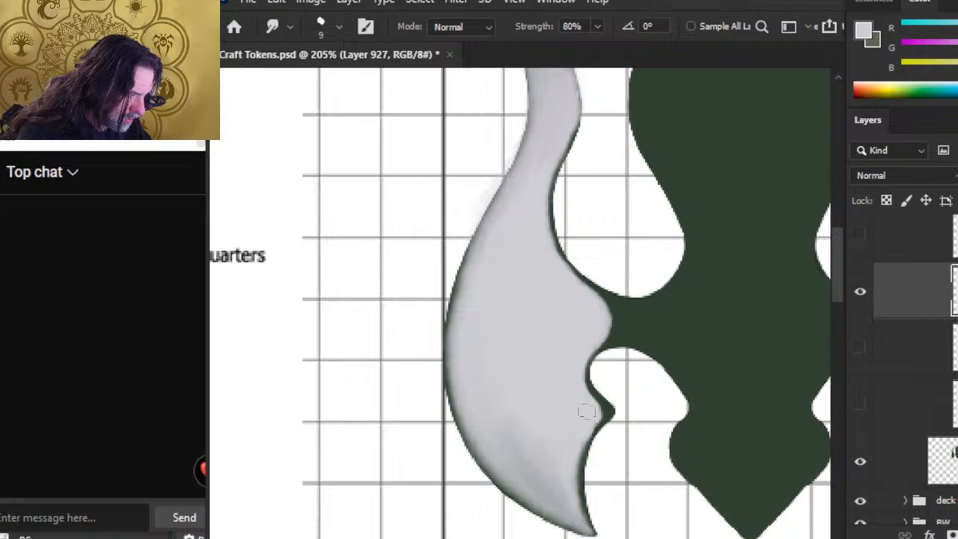
pyautogui.moveTo(587, 412); pyautogui.dragTo(597, 414)
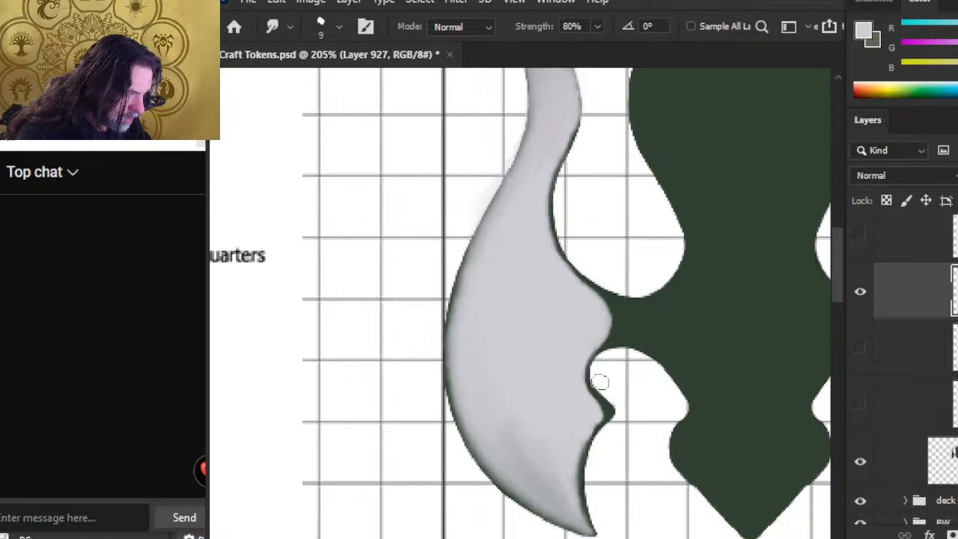
pyautogui.press('z')
pyautogui.moveTo(584, 447); pyautogui.dragTo(516, 489)
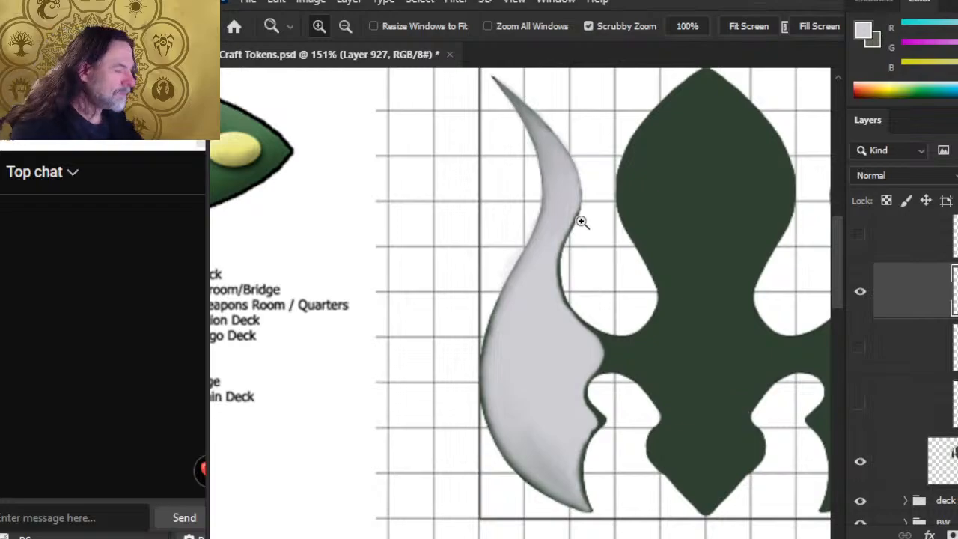
# Switch to the SCE Layout Word document, examine the ship artwork such as the Star Moth, and return to Photoshop
pyautogui.hotkey('alt', 'Tab')
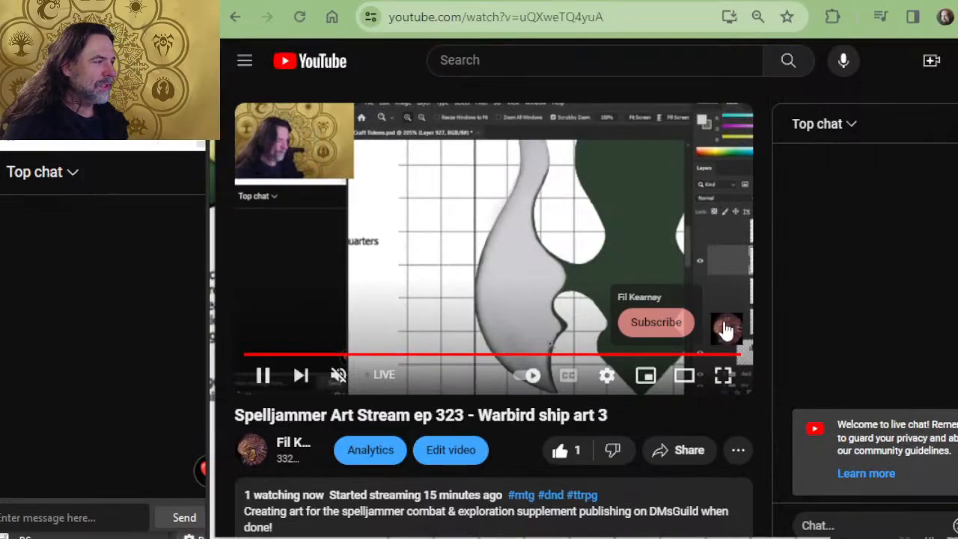
pyautogui.hotkey('alt', 'Tab')
pyautogui.hotkey('alt', 'Tab')
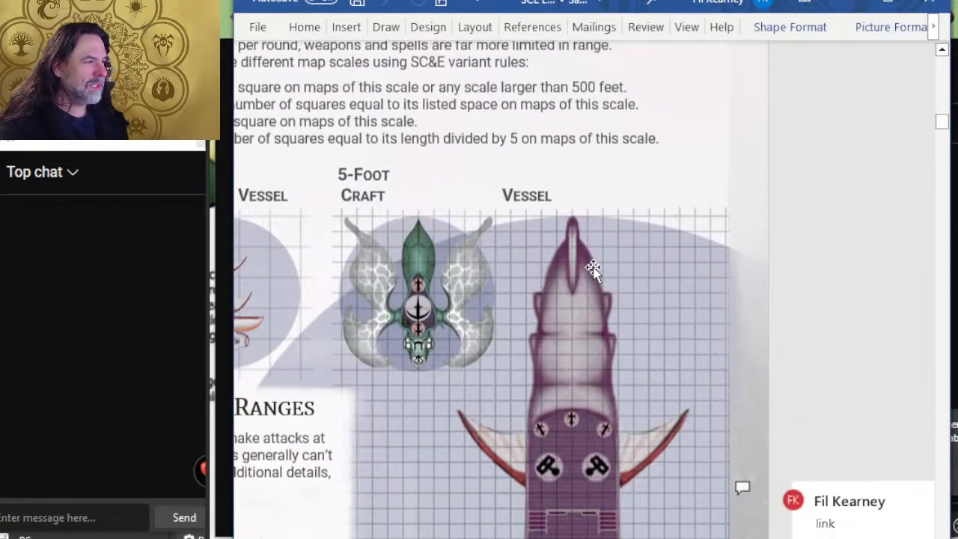
pyautogui.scroll(20, 593, 270)
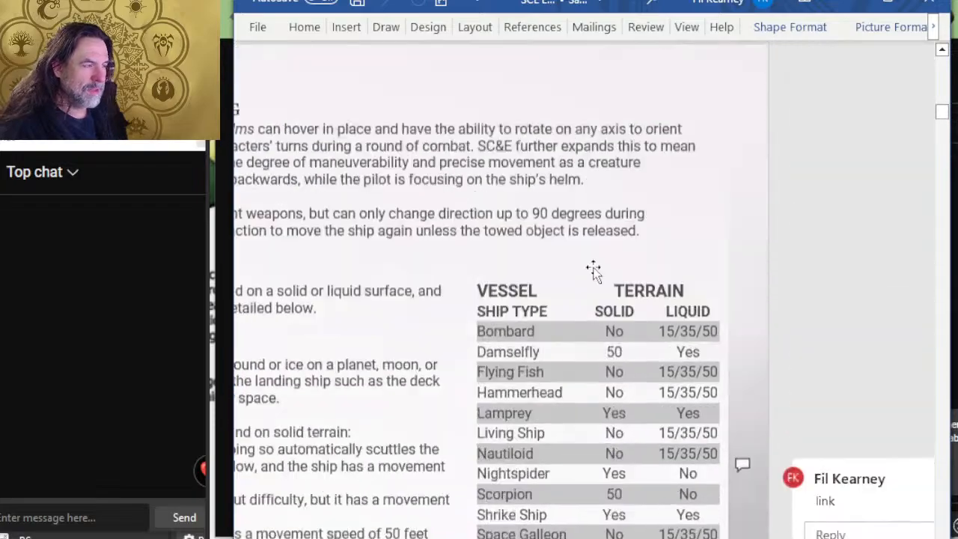
pyautogui.scroll(8, 593, 269)
pyautogui.scroll(-3, 593, 271)
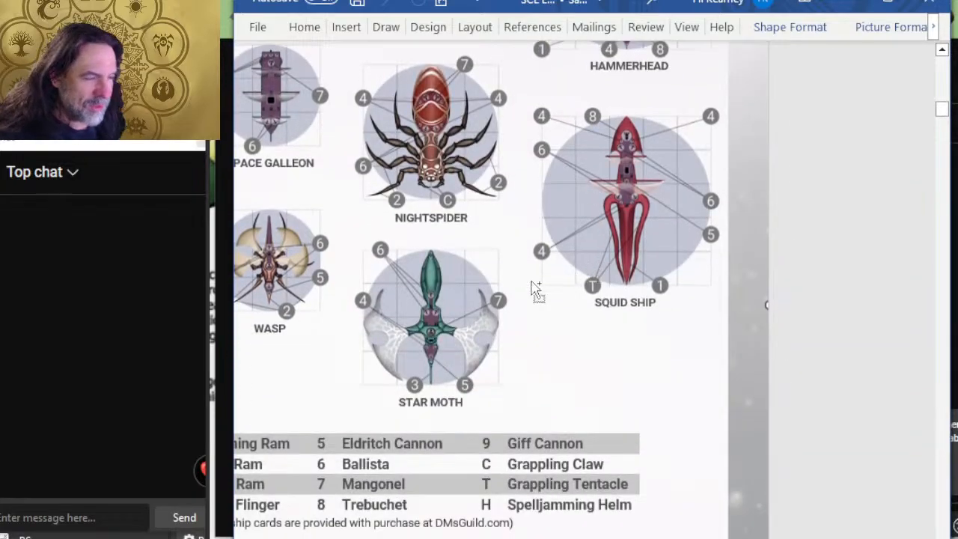
pyautogui.scroll(3, 536, 291)
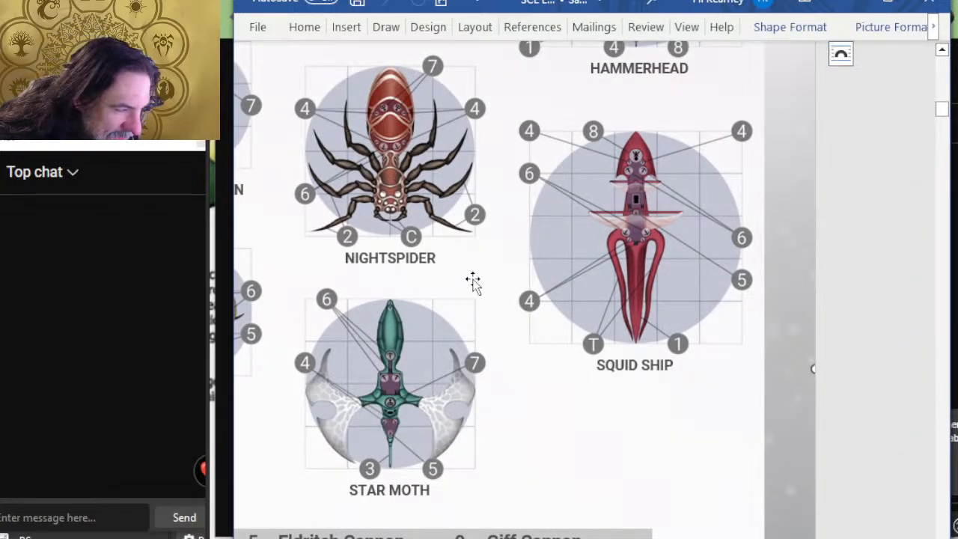
pyautogui.hotkey('alt', 'Tab')
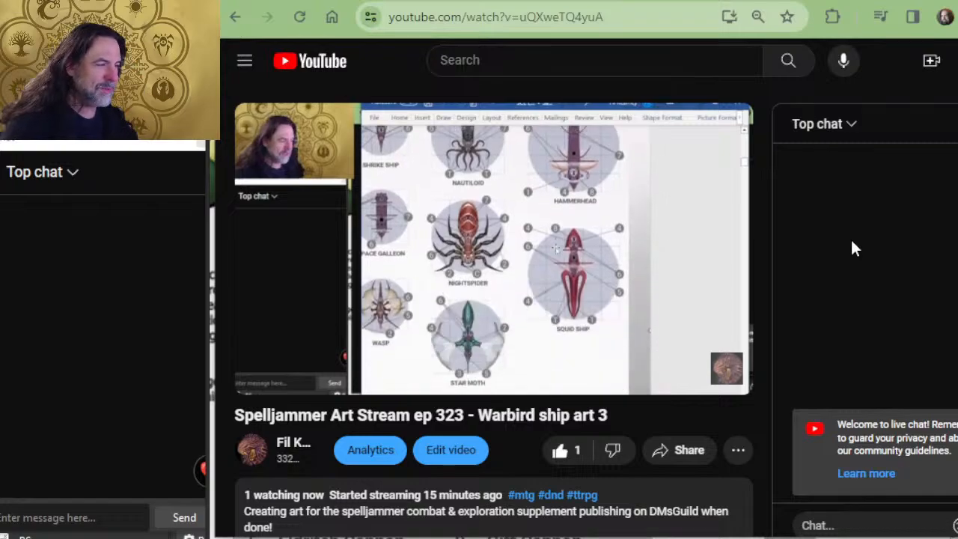
pyautogui.hotkey('alt', 'Tab')
pyautogui.hotkey('alt', 'Tab')
pyautogui.hotkey('alt', 'Tab')
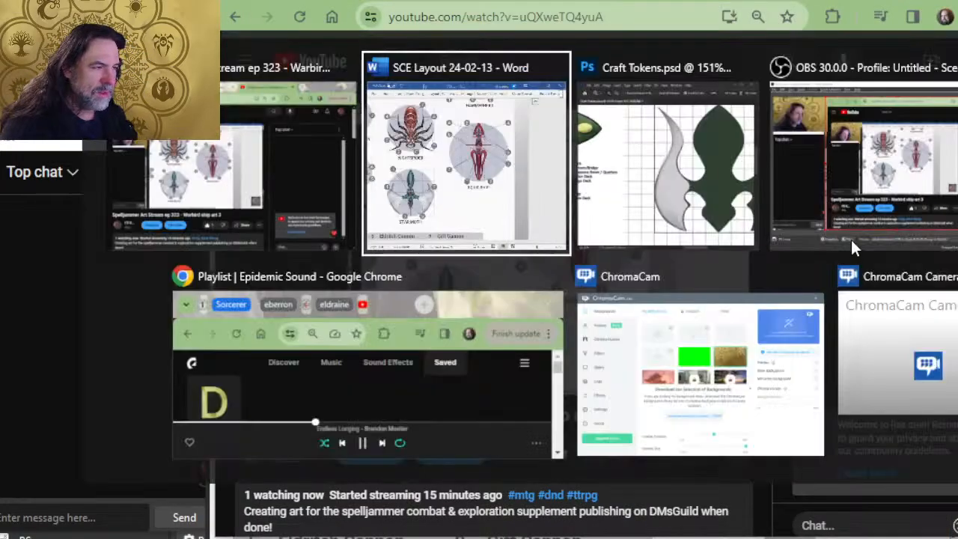
pyautogui.hotkey('alt', 'Tab')
pyautogui.hotkey('alt', 'Tab')
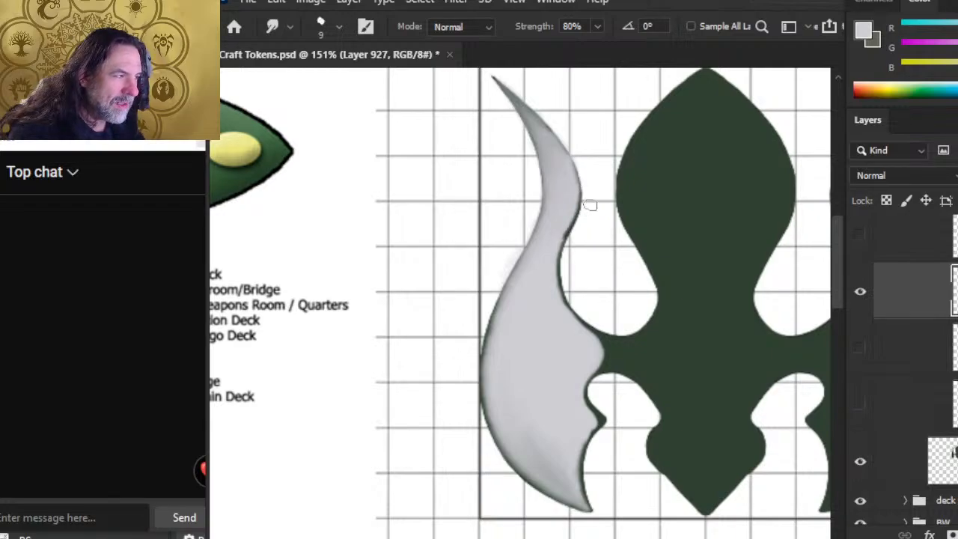
# Smudge the dark rim on the left wing's upper bulge inward and undo the stray stroke beside the lower notch
pyautogui.moveTo(587, 212)
pyautogui.mouseDown()
pyautogui.moveTo(576, 234)
pyautogui.moveTo(578, 225)
pyautogui.moveTo(554, 230)
pyautogui.moveTo(563, 217)
pyautogui.moveTo(554, 240)
pyautogui.moveTo(571, 209)
pyautogui.mouseUp()
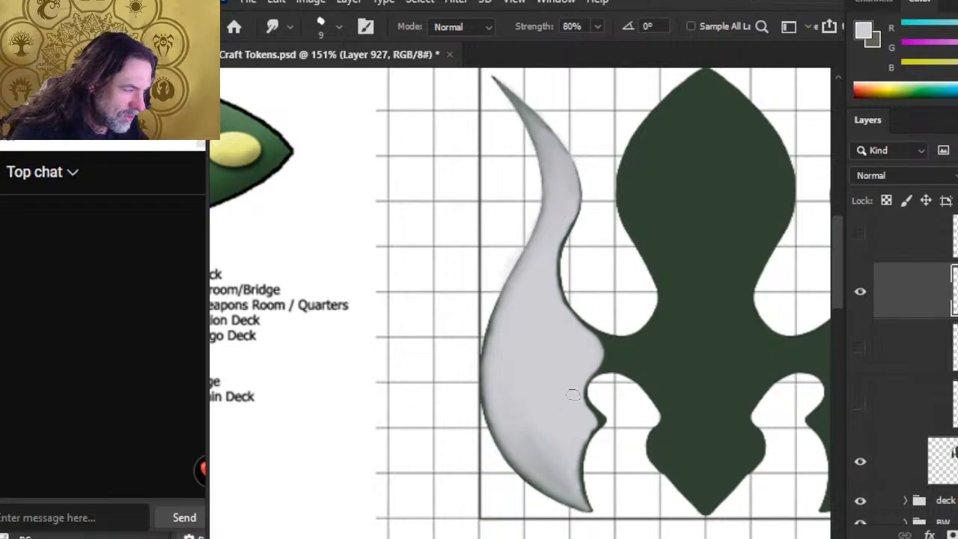
pyautogui.moveTo(575, 384); pyautogui.dragTo(571, 384)
pyautogui.hotkey('ctrl', 'z')
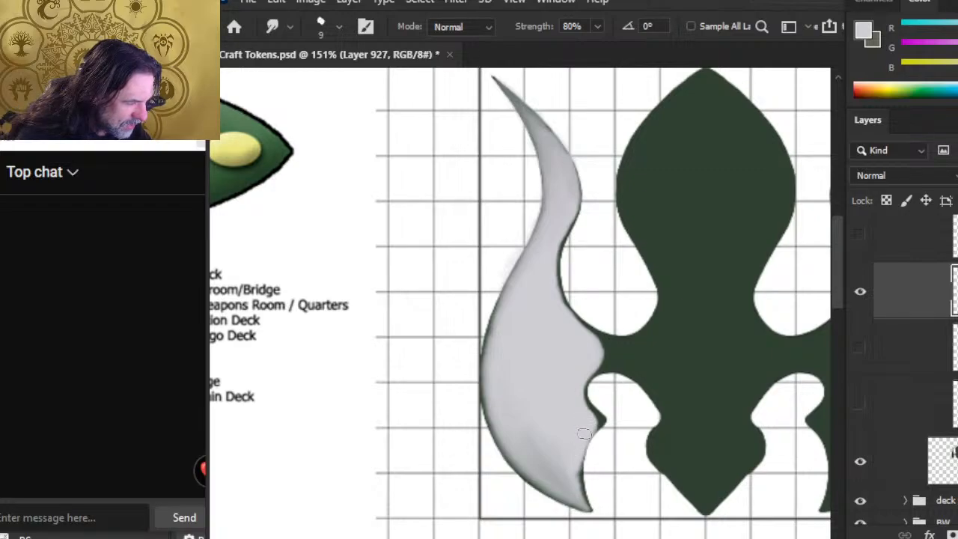
# Smudge the grey down over the green rim into the left wing's lower point, erasing briefly between strokes
pyautogui.moveTo(568, 497); pyautogui.dragTo(587, 503)
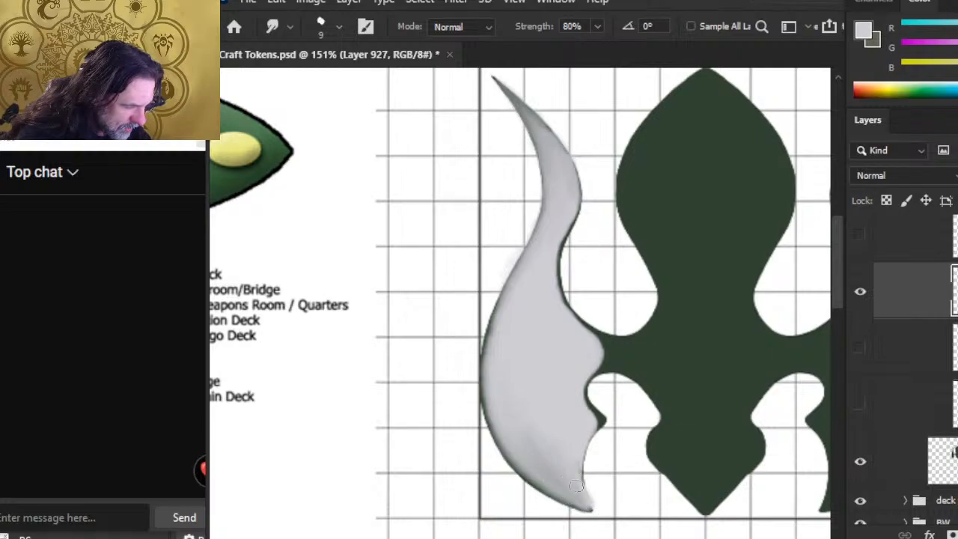
pyautogui.moveTo(579, 456); pyautogui.dragTo(584, 492)
pyautogui.press('e')
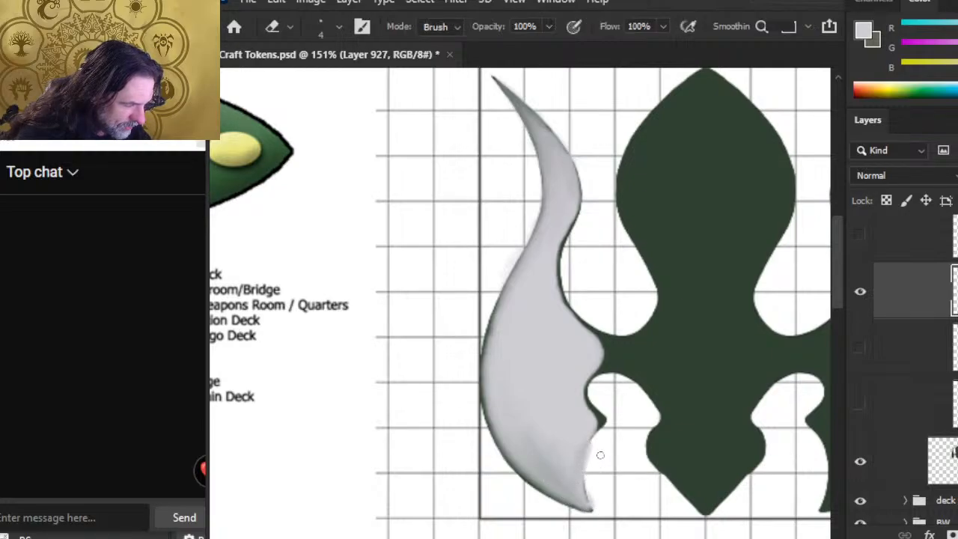
pyautogui.press('r')
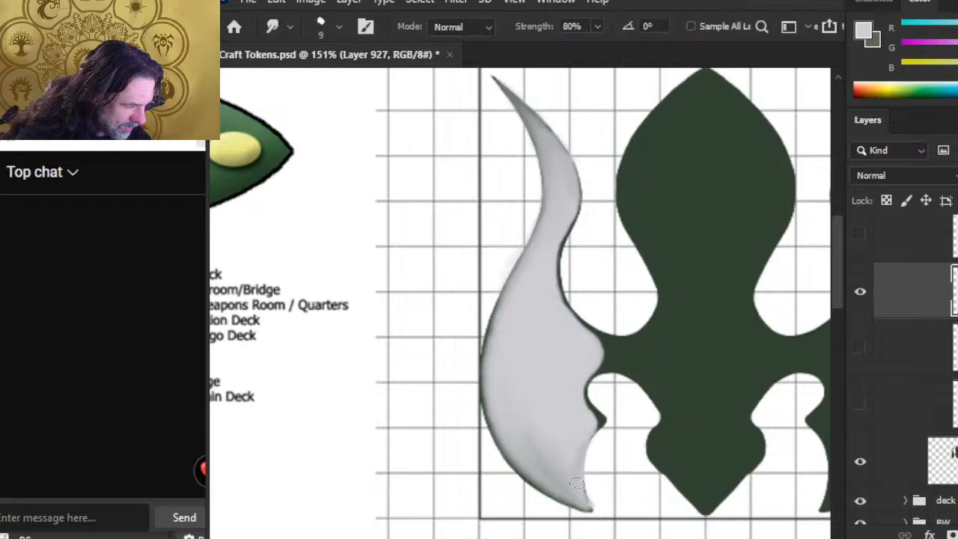
pyautogui.moveTo(581, 483); pyautogui.dragTo(600, 513)
# Erase the grey overspill around the left wing's lower point, alternating with the Smudge tool to sharpen its inner edge
pyautogui.press('e')
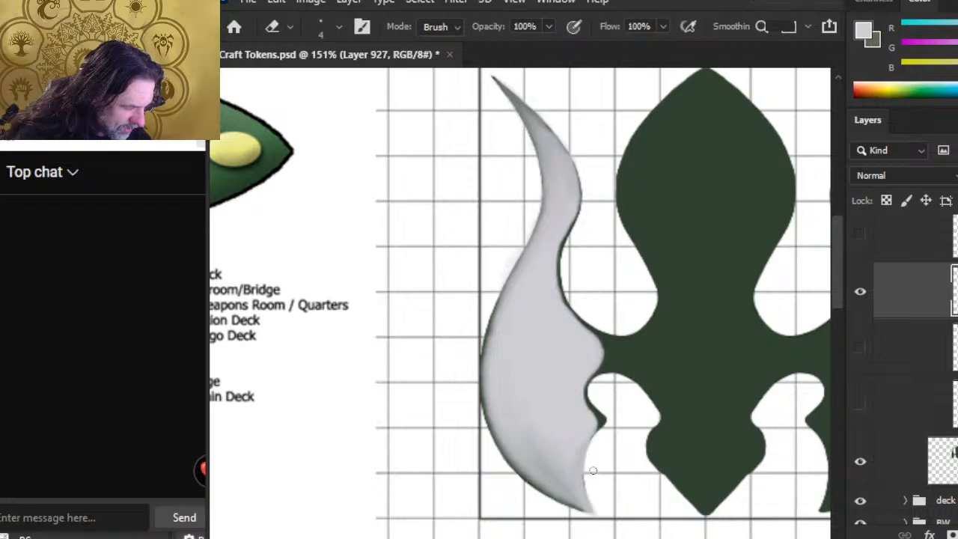
pyautogui.press('r')
pyautogui.press('e')
pyautogui.moveTo(583, 477)
pyautogui.mouseDown()
pyautogui.moveTo(595, 515)
pyautogui.moveTo(593, 472)
pyautogui.moveTo(606, 518)
pyautogui.moveTo(572, 514)
pyautogui.moveTo(602, 525)
pyautogui.moveTo(547, 488)
pyautogui.moveTo(582, 505)
pyautogui.mouseUp()
pyautogui.press('r')
pyautogui.press('e')
pyautogui.press('r')
pyautogui.press('e')
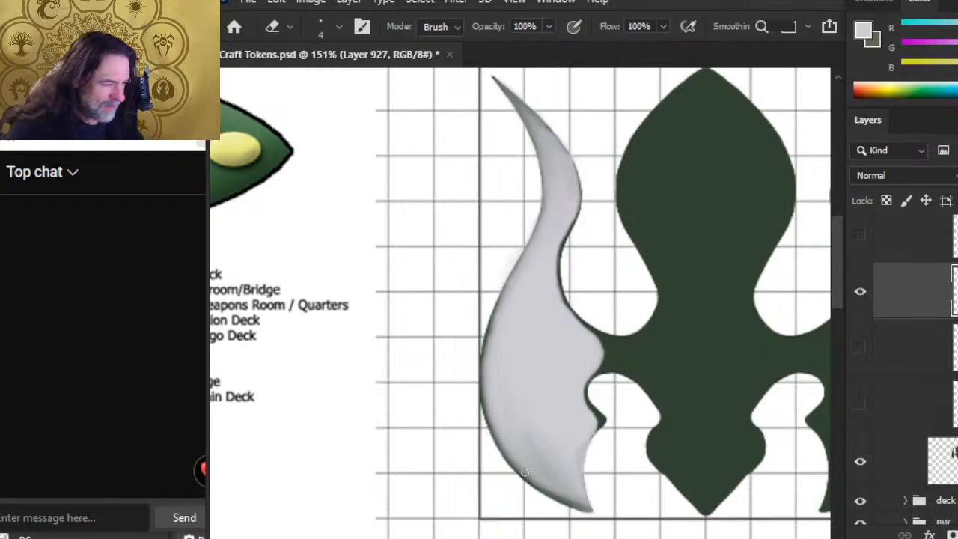
# Refine the grey inner edge around and below the left wing's lower notch with alternating Smudge and Eraser strokes
pyautogui.press('r')
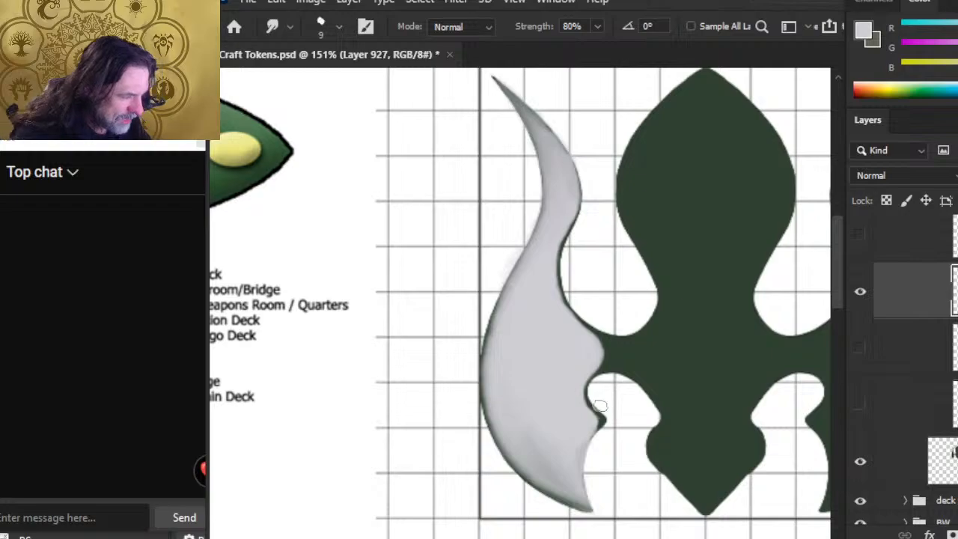
pyautogui.moveTo(602, 412); pyautogui.dragTo(603, 435)
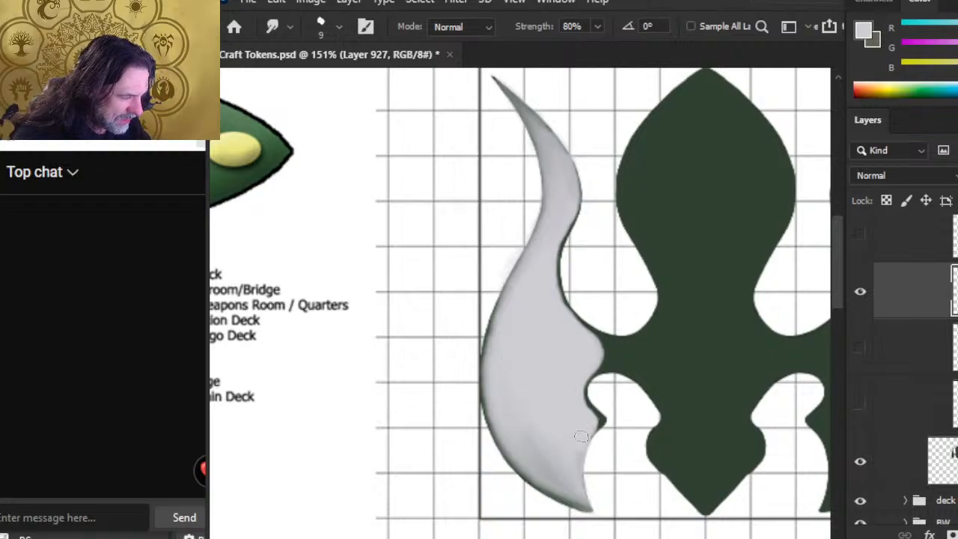
pyautogui.press('e')
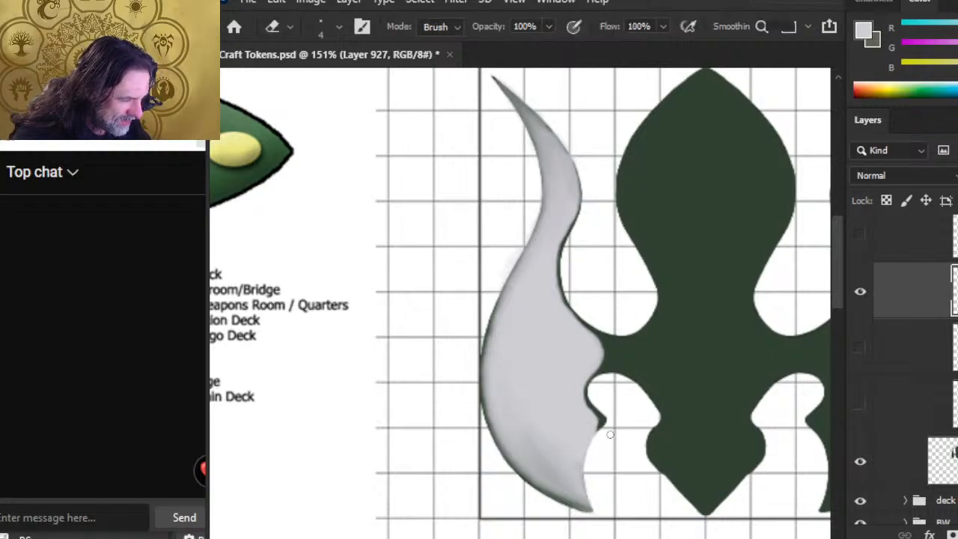
pyautogui.moveTo(599, 430); pyautogui.dragTo(590, 463)
pyautogui.press('r')
pyautogui.press('e')
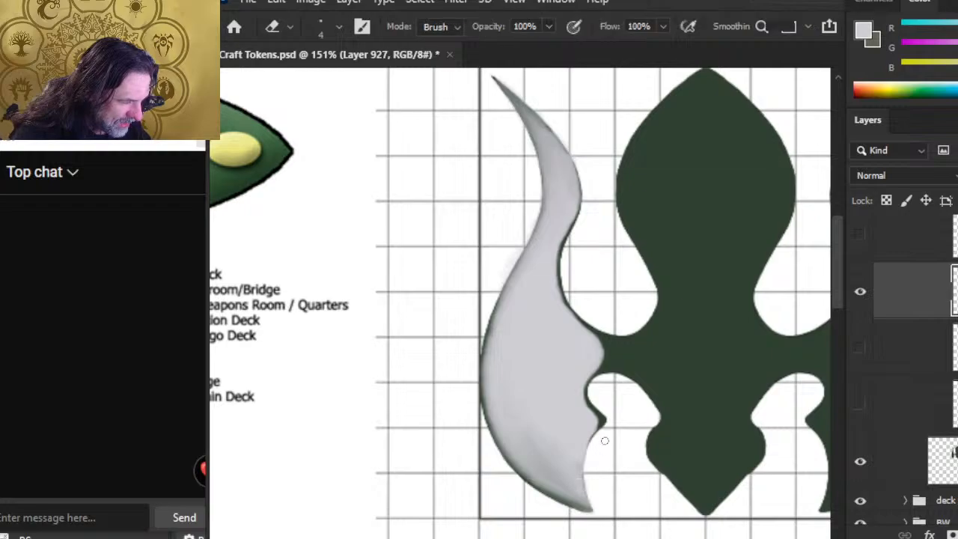
pyautogui.press('r')
pyautogui.press('e')
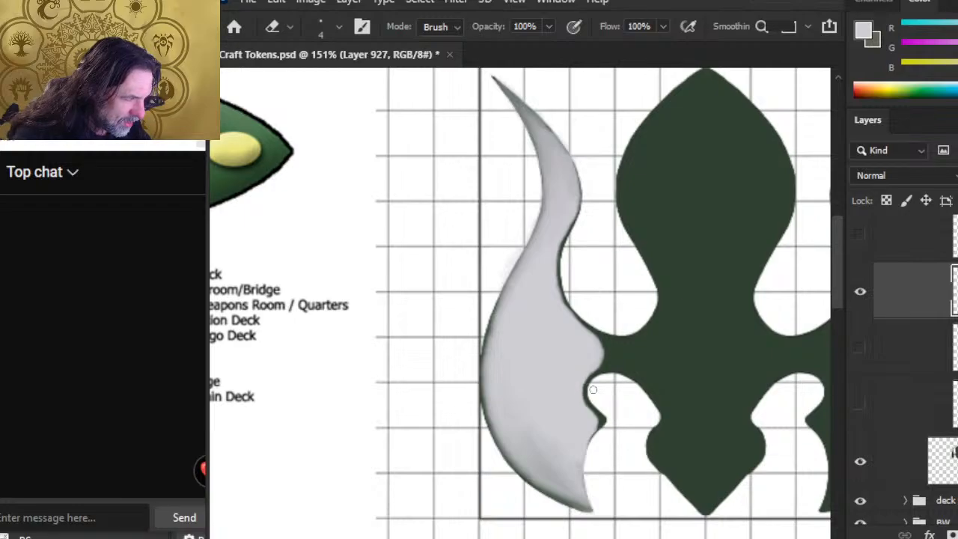
pyautogui.press('r')
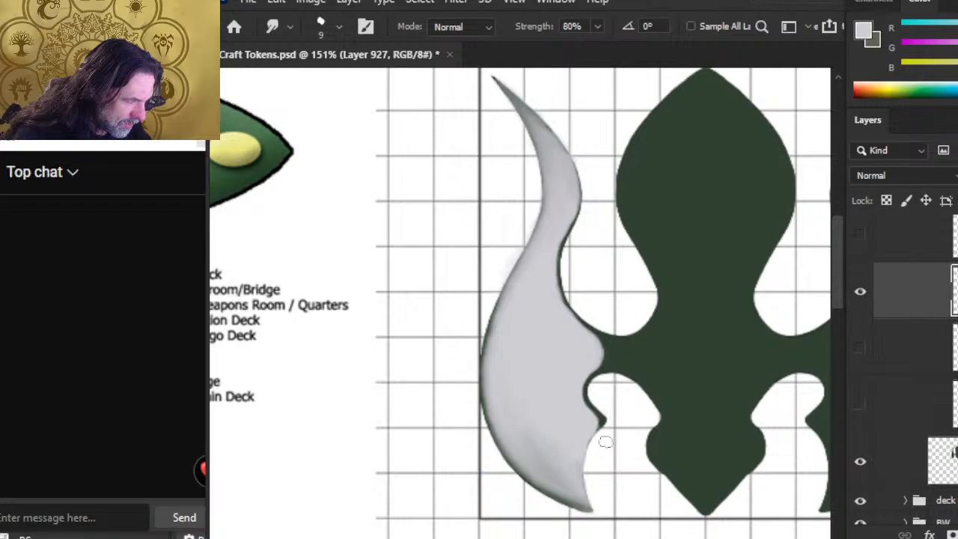
pyautogui.hotkey('alt', 'Tab')
pyautogui.hotkey('alt', 'Tab')
pyautogui.hotkey('alt', 'Tab')
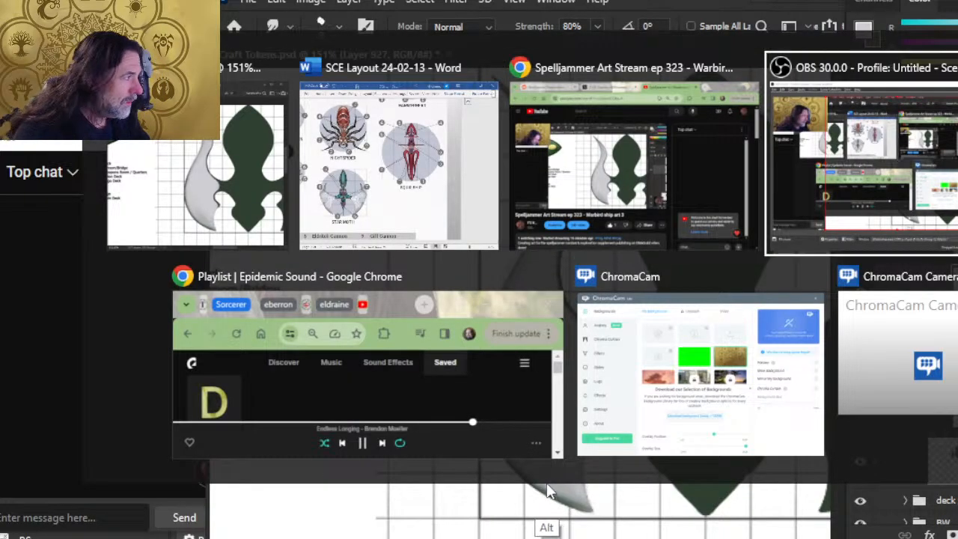
pyautogui.hotkey('alt', 'Tab')
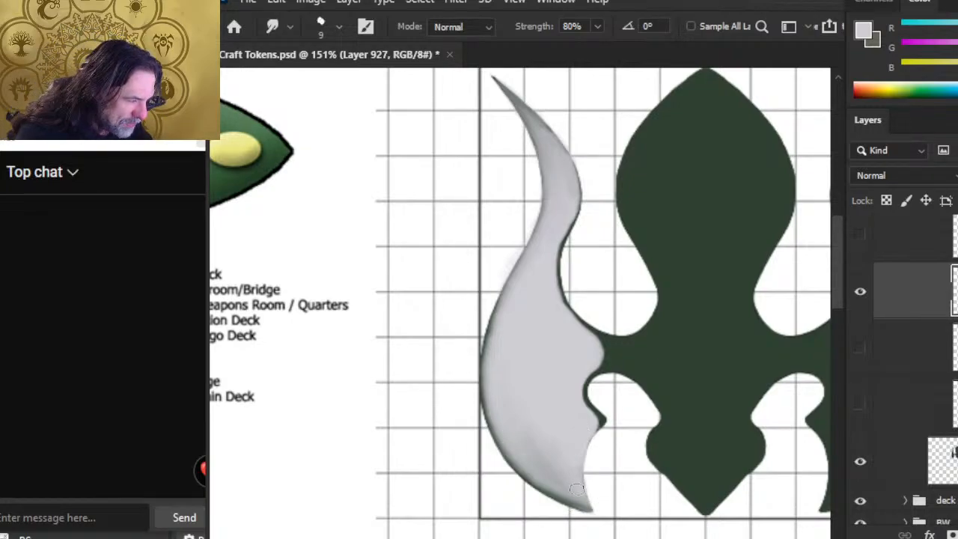
# Clean up the inner edge of the left wing's narrow neck, alternating the Eraser with the Smudge tool up to the upper bulge
pyautogui.press('e')
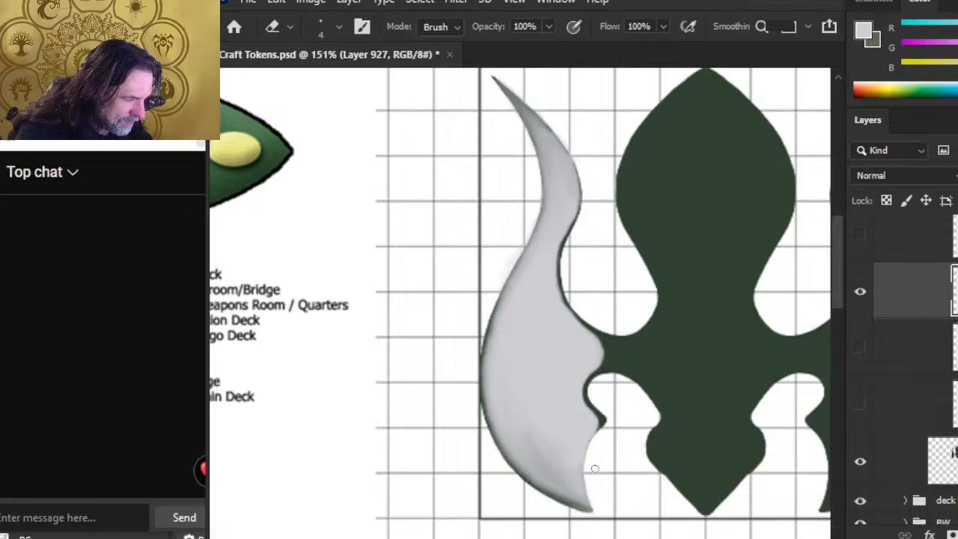
pyautogui.press('r')
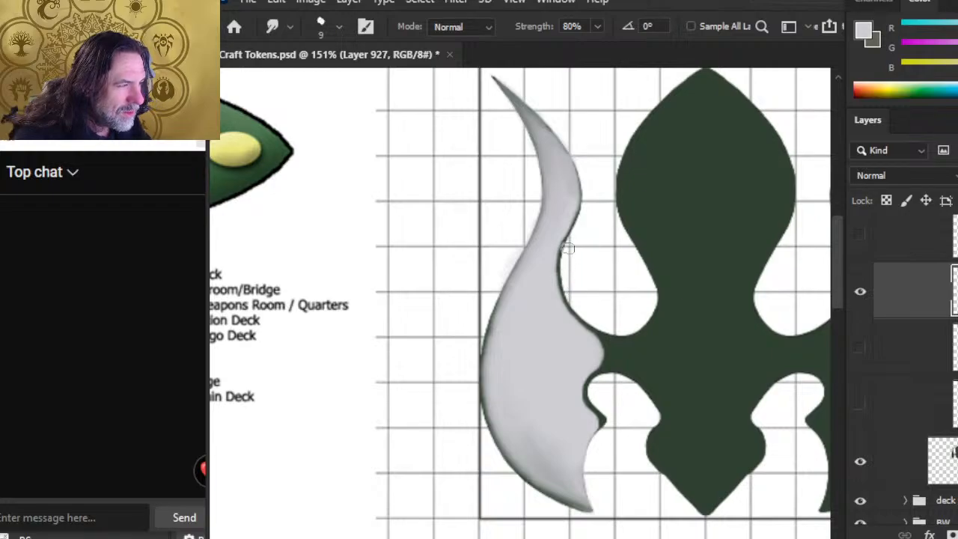
pyautogui.press('e')
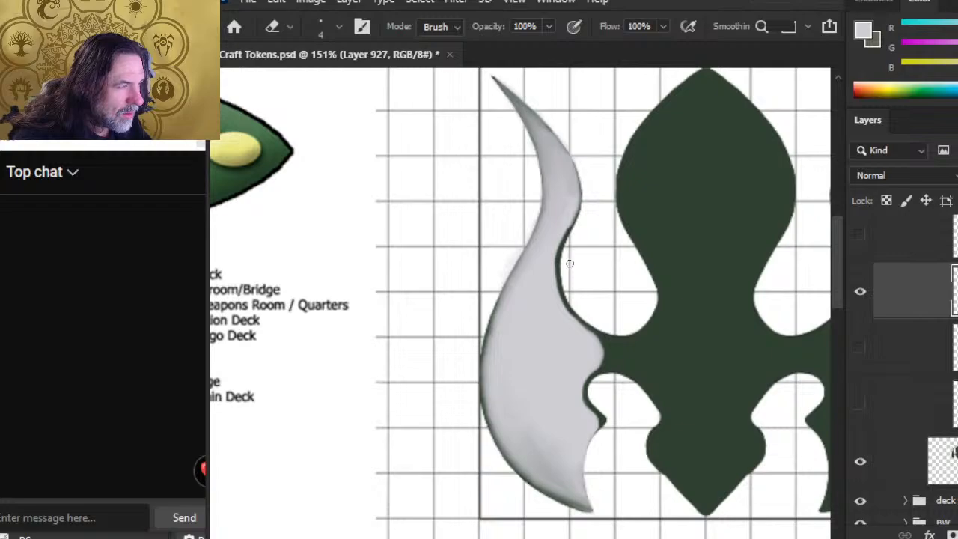
pyautogui.moveTo(579, 209); pyautogui.dragTo(566, 229)
pyautogui.press('r')
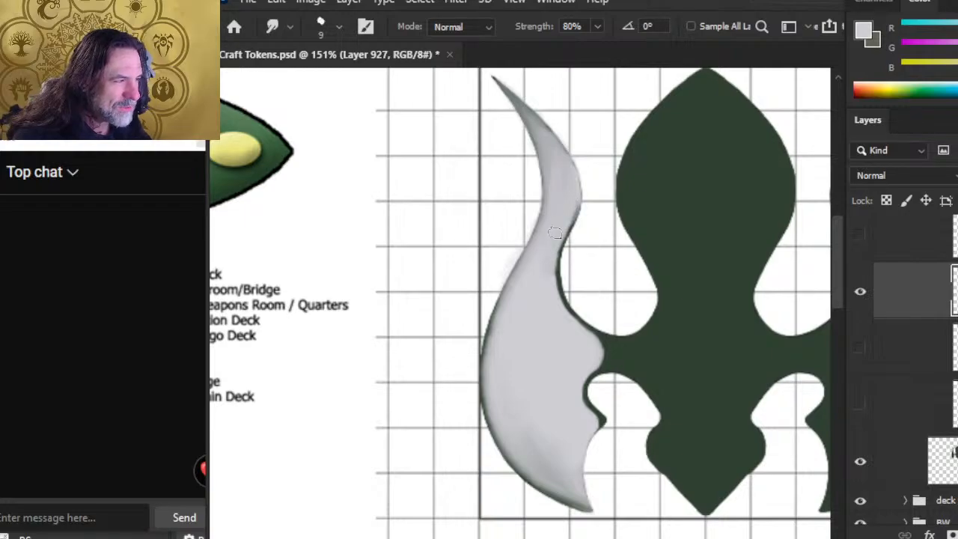
pyautogui.moveTo(571, 242); pyautogui.dragTo(581, 200)
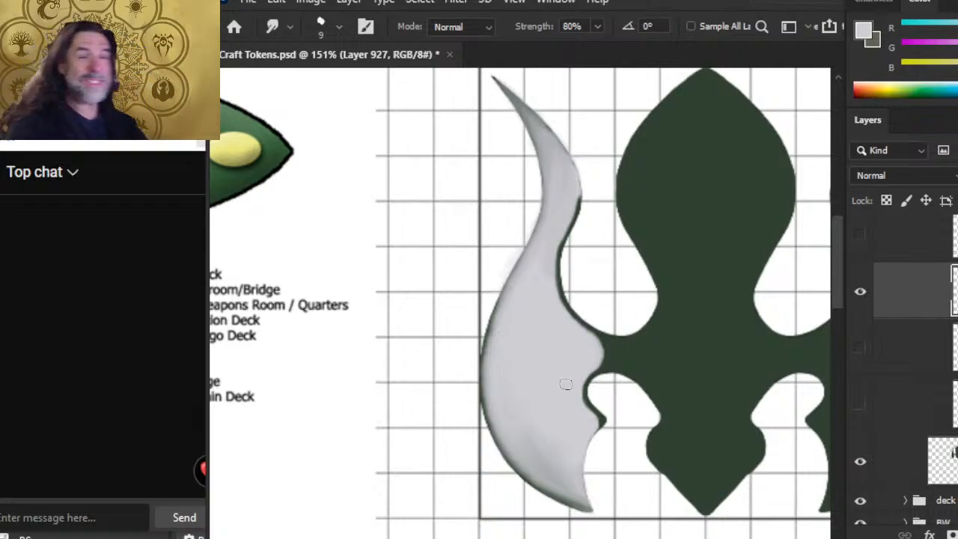
# Smudge the grey over the dark rim along the neck's inner curve, tidy it with the Eraser, and save the document
pyautogui.moveTo(568, 183)
pyautogui.mouseDown()
pyautogui.moveTo(554, 249)
pyautogui.moveTo(575, 247)
pyautogui.moveTo(565, 271)
pyautogui.moveTo(568, 257)
pyautogui.moveTo(546, 277)
pyautogui.moveTo(564, 229)
pyautogui.moveTo(566, 260)
pyautogui.moveTo(573, 238)
pyautogui.moveTo(540, 255)
pyautogui.moveTo(570, 218)
pyautogui.moveTo(571, 195)
pyautogui.moveTo(554, 236)
pyautogui.mouseUp()
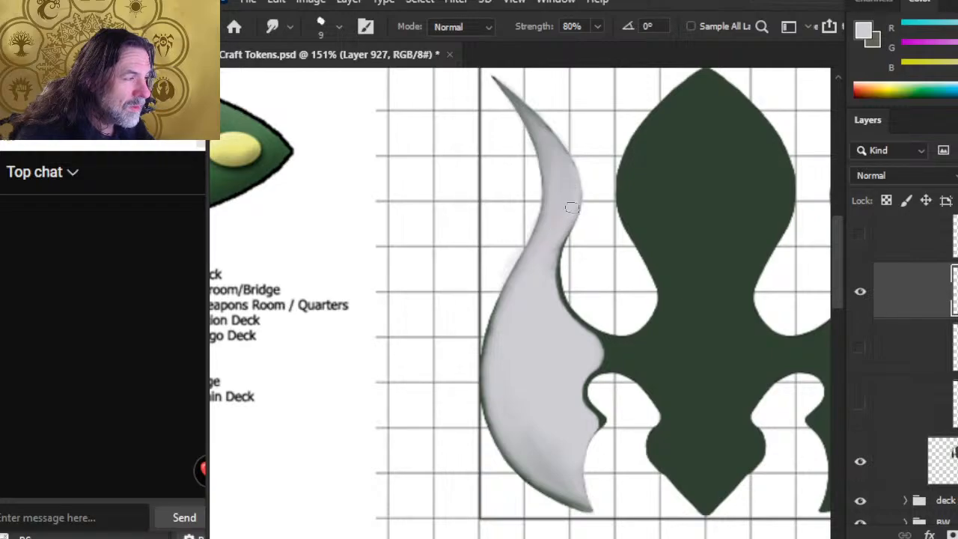
pyautogui.moveTo(549, 271); pyautogui.dragTo(550, 289)
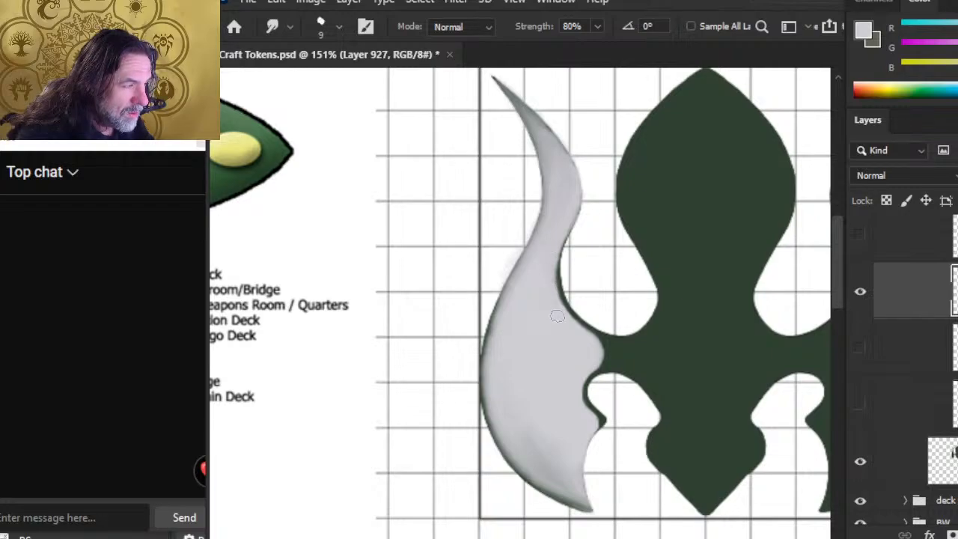
pyautogui.moveTo(547, 283)
pyautogui.mouseDown()
pyautogui.moveTo(582, 334)
pyautogui.moveTo(552, 309)
pyautogui.moveTo(589, 344)
pyautogui.moveTo(556, 304)
pyautogui.moveTo(557, 245)
pyautogui.moveTo(549, 286)
pyautogui.moveTo(558, 241)
pyautogui.moveTo(554, 313)
pyautogui.moveTo(550, 258)
pyautogui.moveTo(562, 239)
pyautogui.mouseUp()
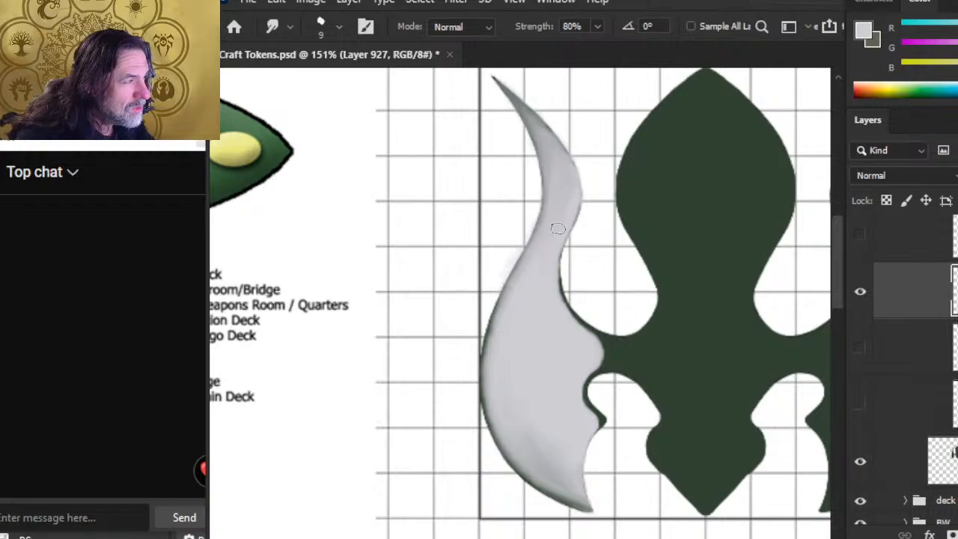
pyautogui.press('e')
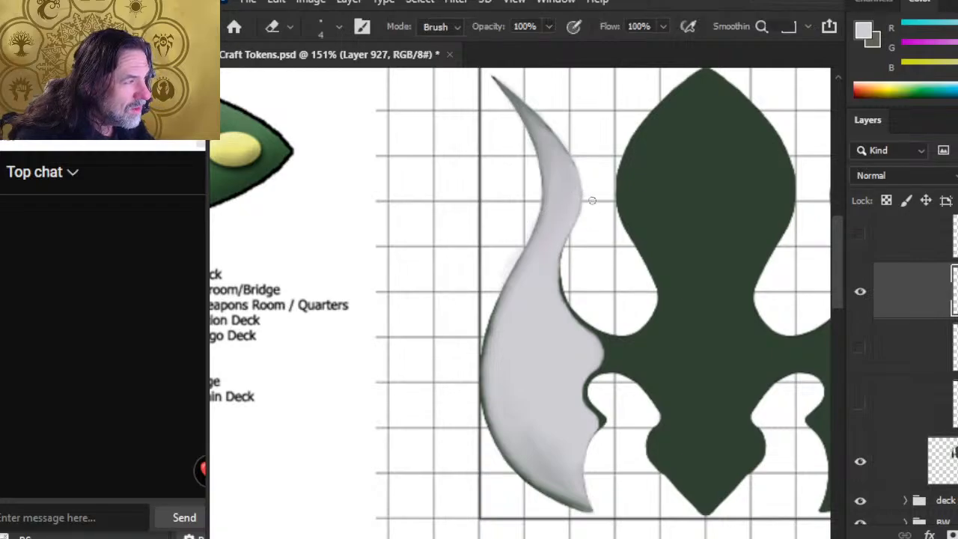
pyautogui.press('r')
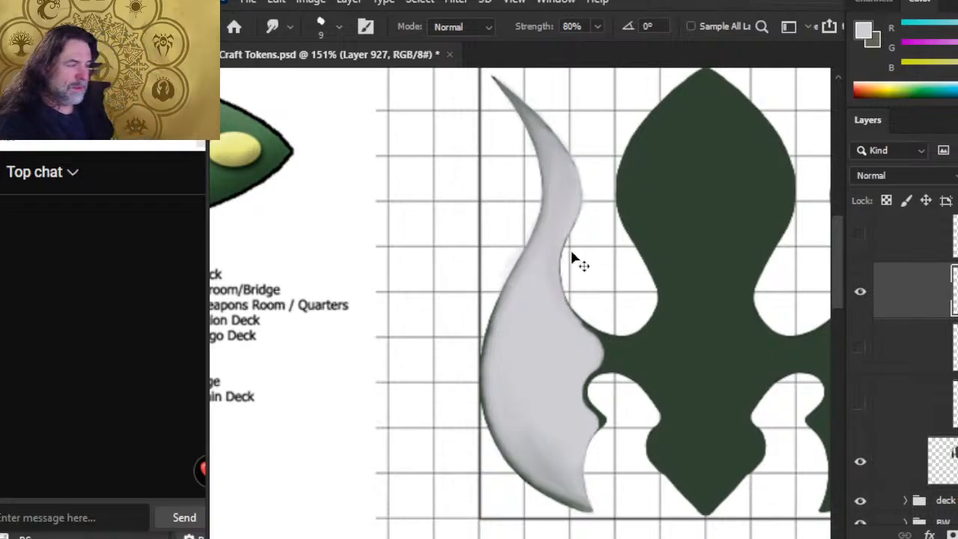
pyautogui.hotkey('ctrl', 's')
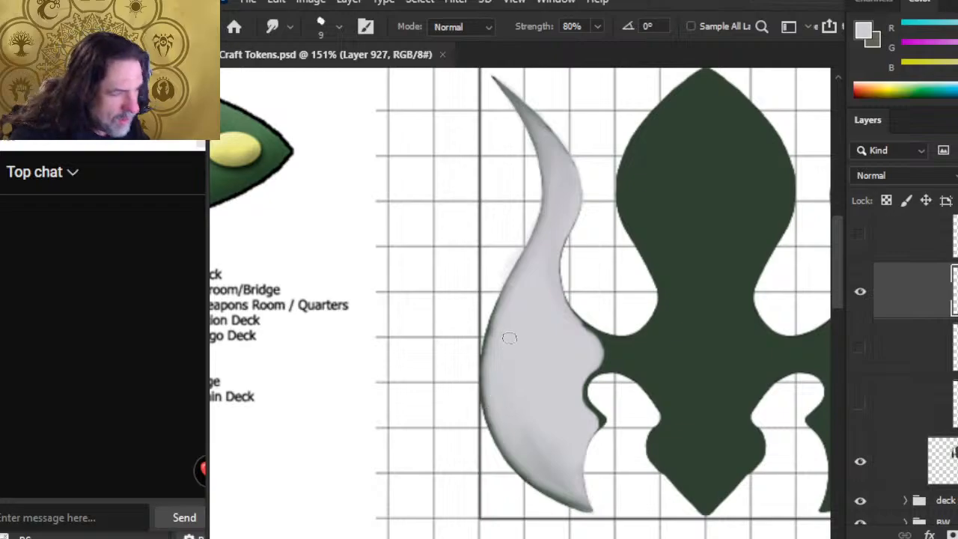
# Smudge the shading along the left wing's outer lower curve down to the point and erase the overspill at the tip
pyautogui.moveTo(511, 301)
pyautogui.mouseDown()
pyautogui.moveTo(499, 345)
pyautogui.moveTo(502, 315)
pyautogui.mouseUp()
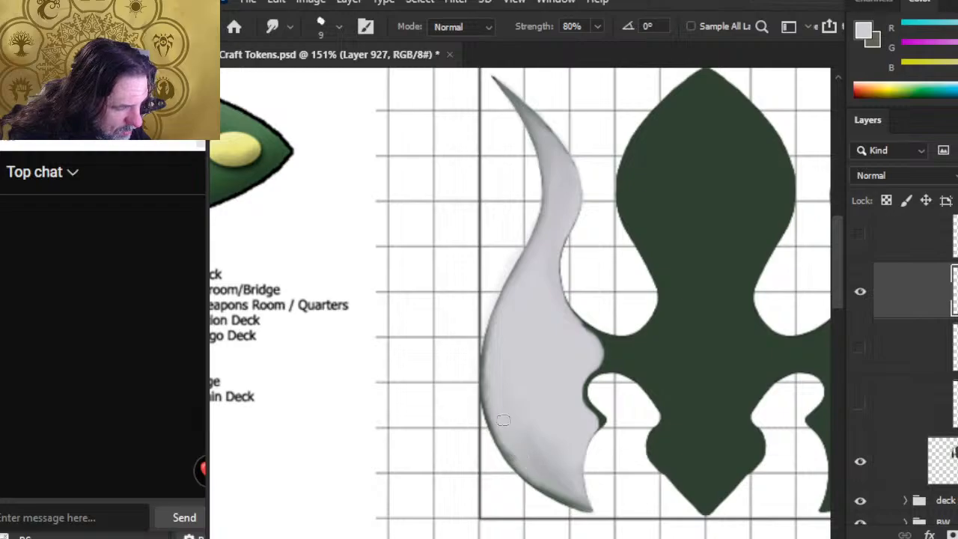
pyautogui.moveTo(509, 444); pyautogui.dragTo(555, 482)
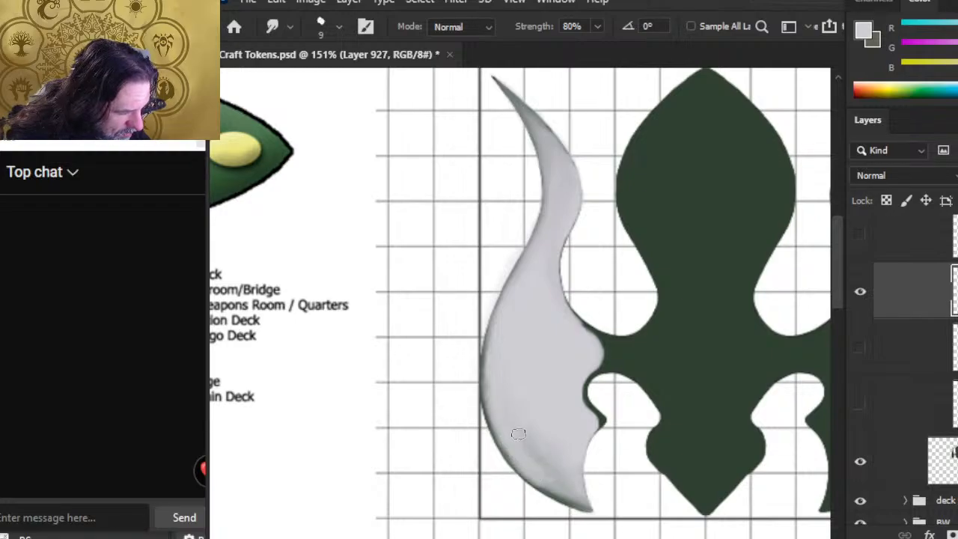
pyautogui.moveTo(498, 444); pyautogui.dragTo(565, 500)
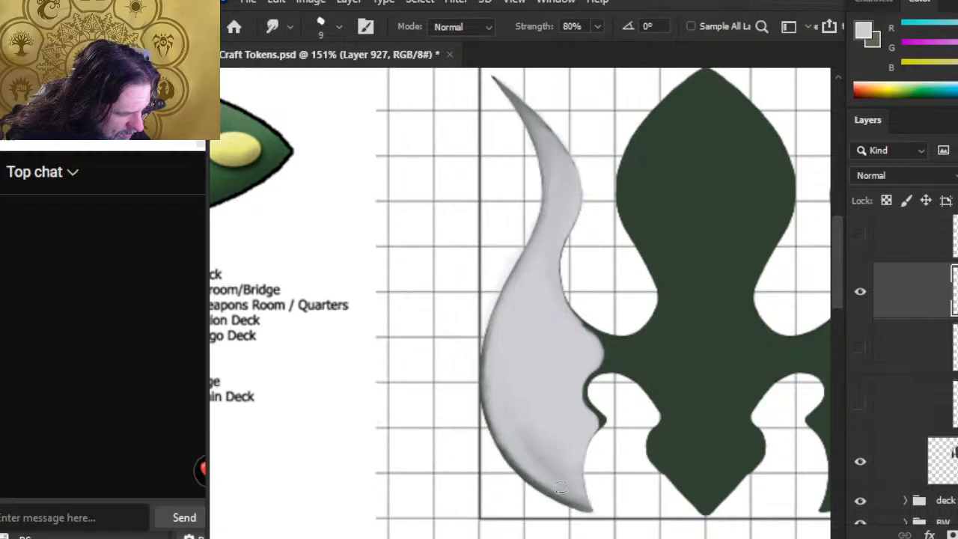
pyautogui.moveTo(510, 457)
pyautogui.mouseDown()
pyautogui.moveTo(554, 489)
pyautogui.moveTo(497, 430)
pyautogui.moveTo(510, 432)
pyautogui.moveTo(518, 467)
pyautogui.moveTo(488, 394)
pyautogui.mouseUp()
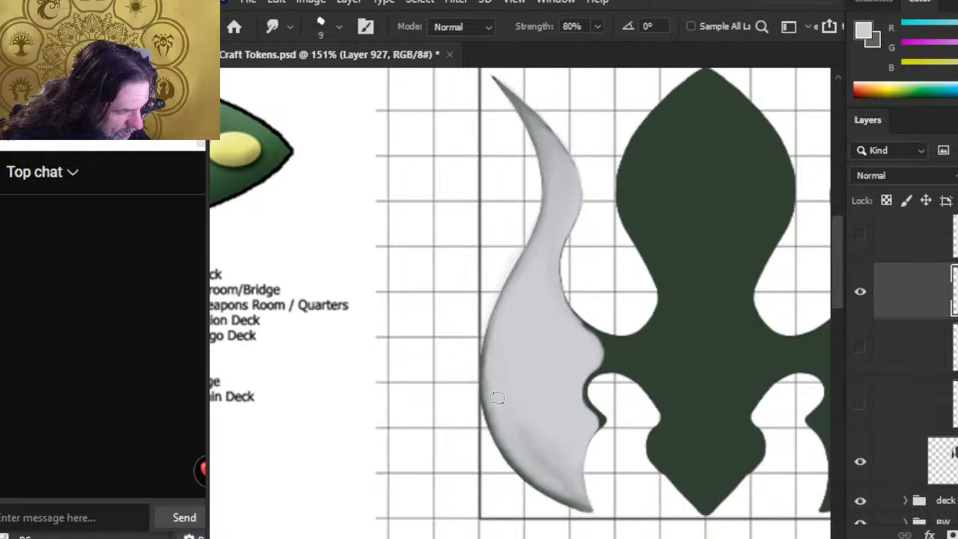
pyautogui.moveTo(552, 460)
pyautogui.mouseDown()
pyautogui.moveTo(566, 487)
pyautogui.moveTo(537, 464)
pyautogui.moveTo(503, 456)
pyautogui.moveTo(565, 507)
pyautogui.moveTo(517, 478)
pyautogui.moveTo(578, 512)
pyautogui.moveTo(536, 474)
pyautogui.moveTo(546, 468)
pyautogui.moveTo(579, 500)
pyautogui.moveTo(552, 464)
pyautogui.moveTo(579, 495)
pyautogui.moveTo(517, 461)
pyautogui.moveTo(569, 498)
pyautogui.moveTo(532, 478)
pyautogui.moveTo(525, 487)
pyautogui.moveTo(540, 495)
pyautogui.moveTo(534, 476)
pyautogui.moveTo(597, 518)
pyautogui.moveTo(564, 508)
pyautogui.mouseUp()
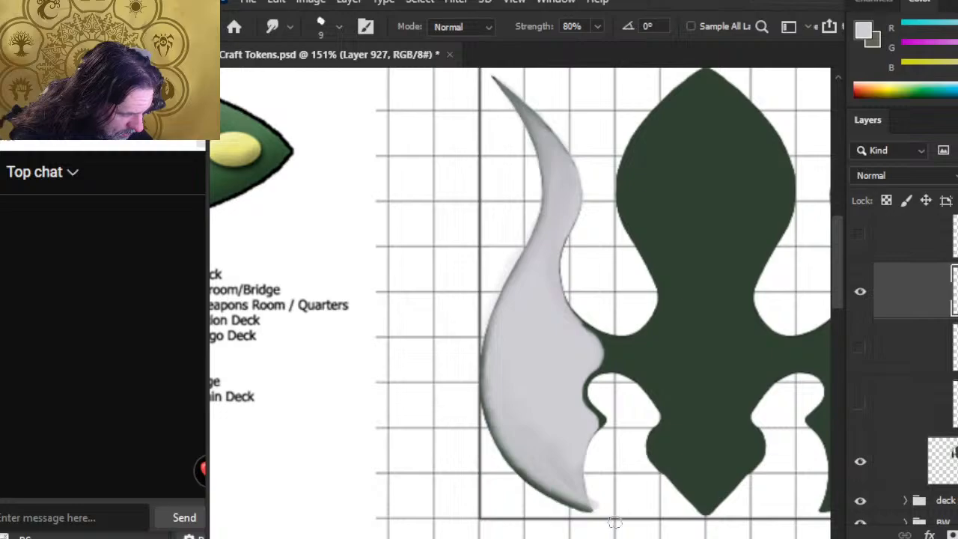
pyautogui.press('e')
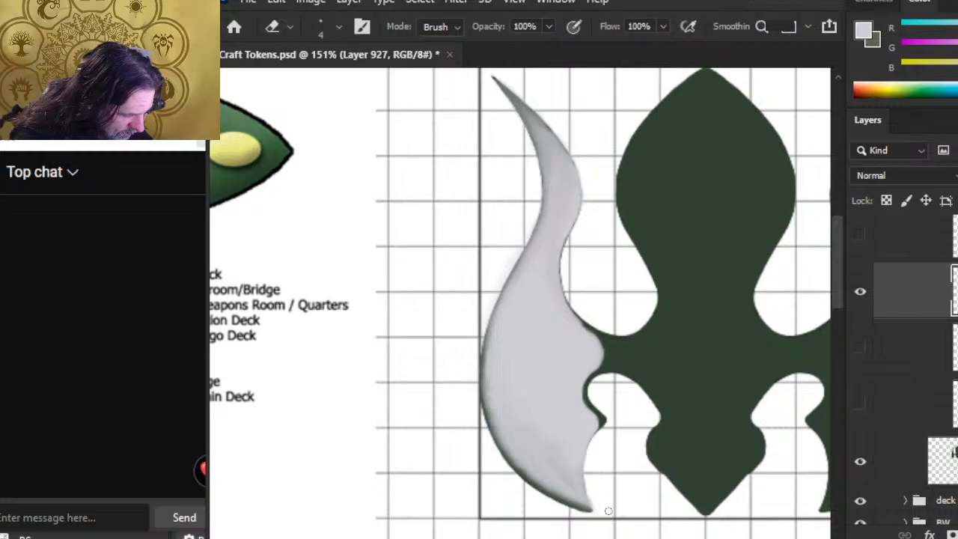
pyautogui.press('r')
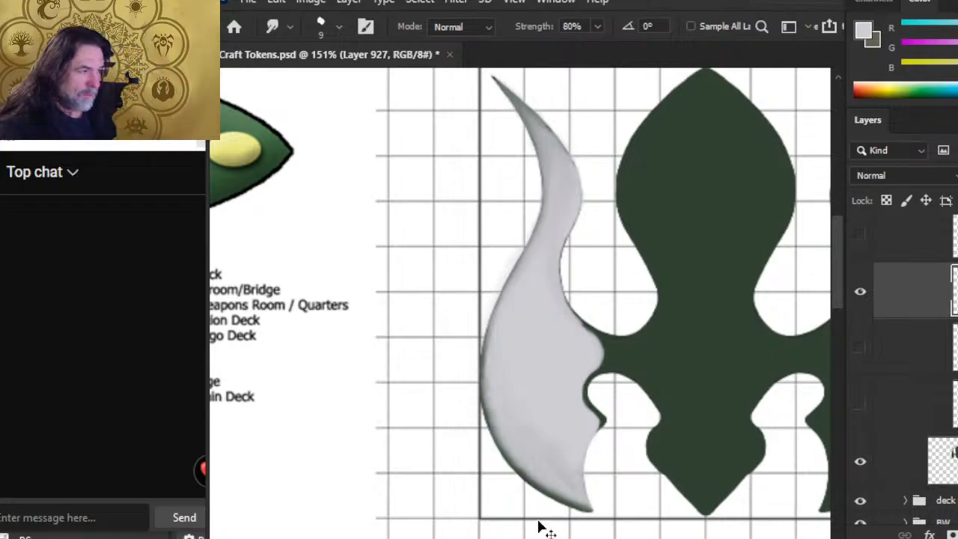
# Smudge the grey shading through the left wing's upper blade and down into its neck
pyautogui.press('z')
pyautogui.moveTo(604, 348)
pyautogui.mouseDown()
pyautogui.moveTo(547, 384)
pyautogui.moveTo(560, 382)
pyautogui.mouseUp()
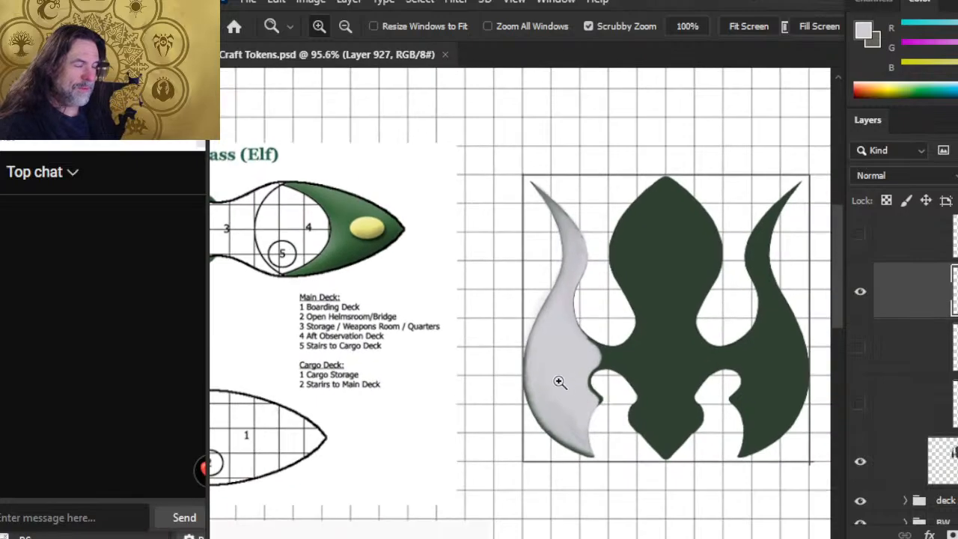
pyautogui.moveTo(564, 246)
pyautogui.mouseDown()
pyautogui.moveTo(603, 263)
pyautogui.moveTo(670, 265)
pyautogui.mouseUp()
pyautogui.moveTo(579, 216); pyautogui.dragTo(552, 168)
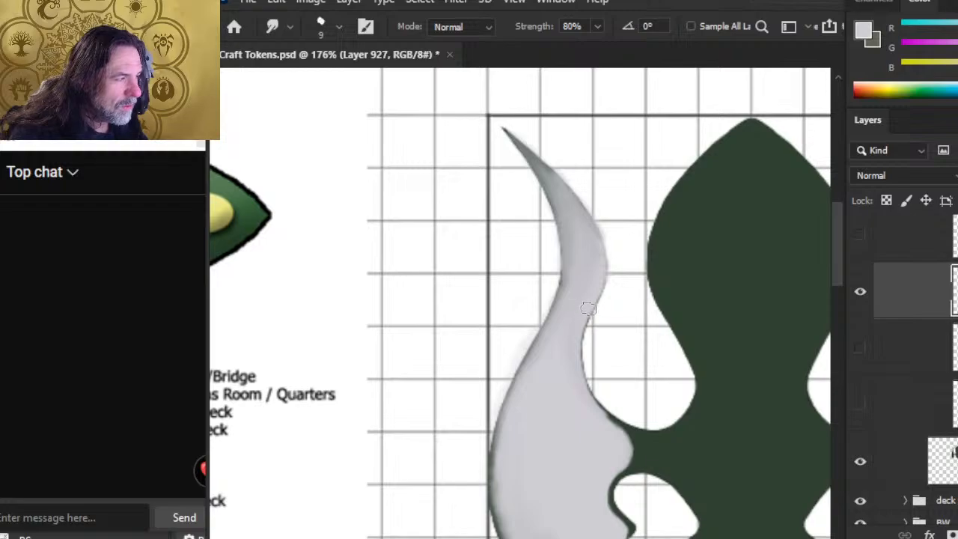
pyautogui.moveTo(580, 253); pyautogui.dragTo(568, 327)
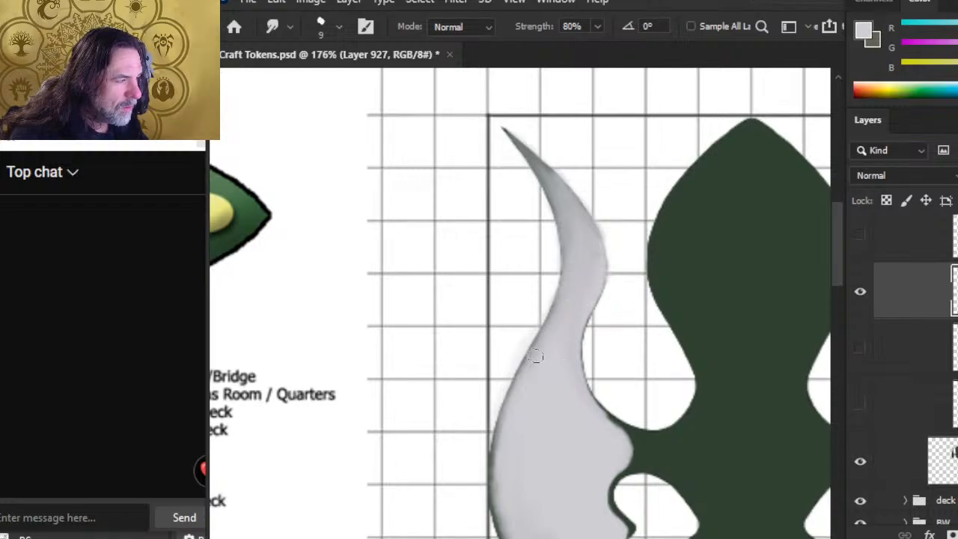
pyautogui.press('e')
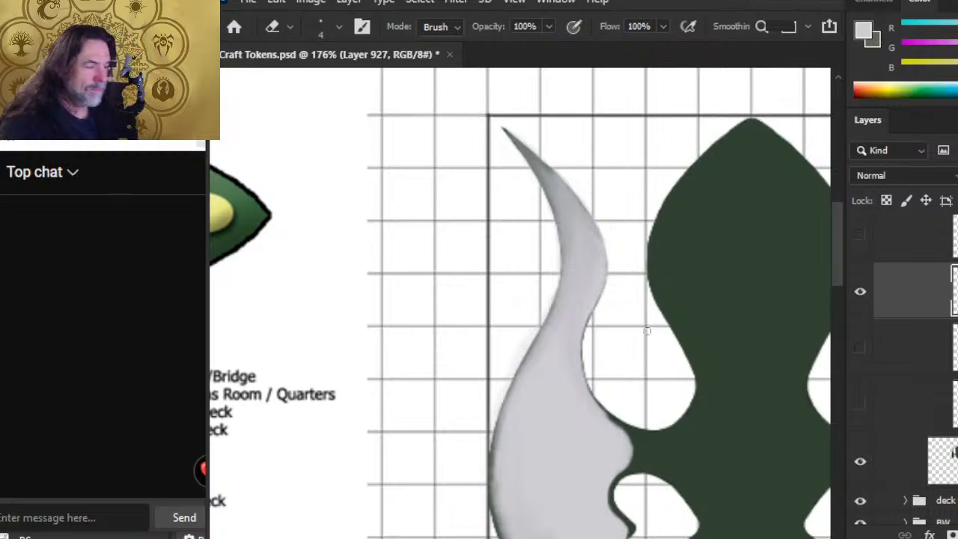
# Move the grey wing layer directly above the dark green hull layer and place it in a new group
pyautogui.press('z')
pyautogui.moveTo(661, 320); pyautogui.dragTo(566, 337)
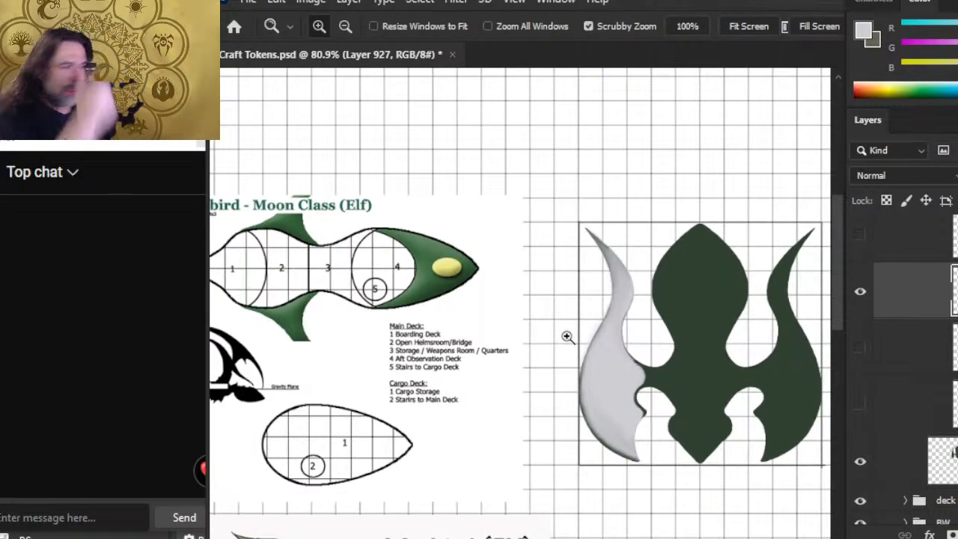
pyautogui.moveTo(710, 373); pyautogui.dragTo(674, 384)
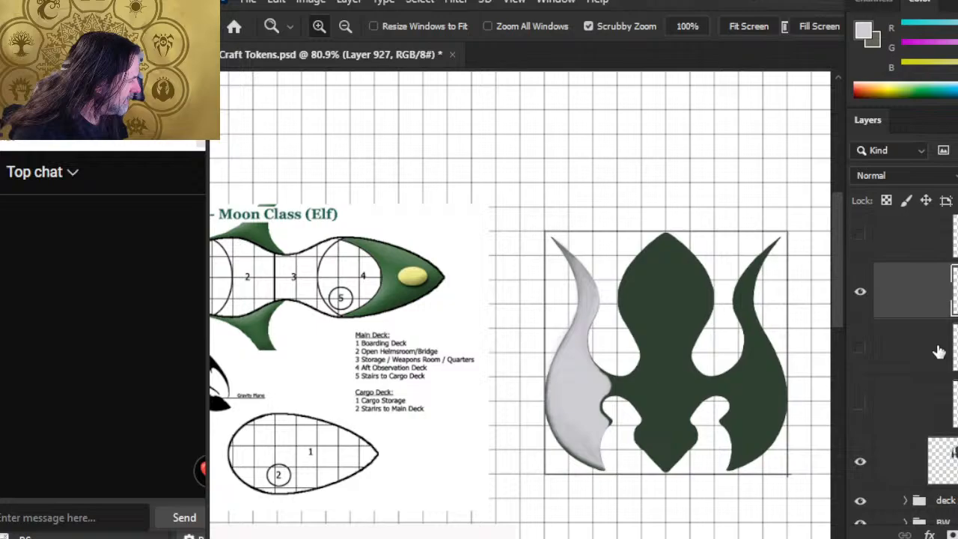
pyautogui.click(859, 350)
pyautogui.click(859, 351)
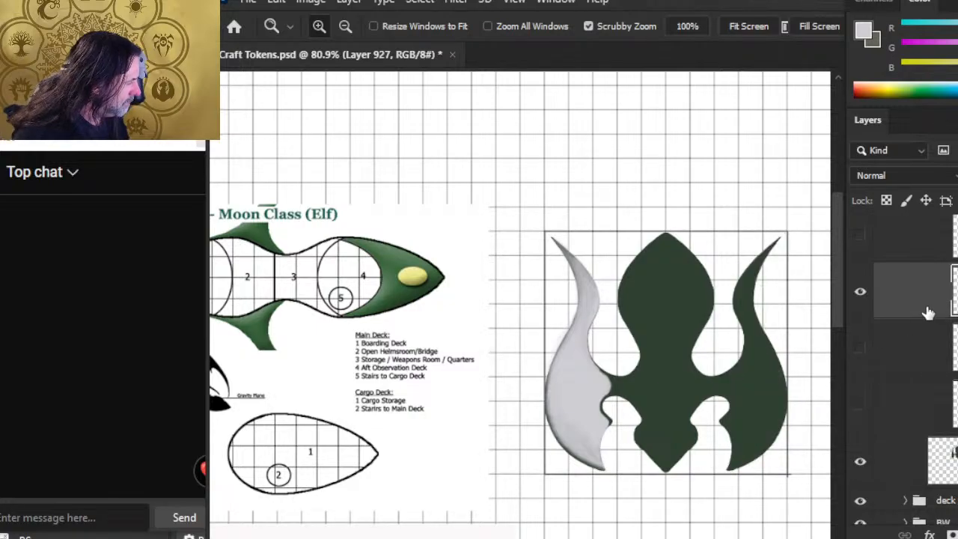
pyautogui.moveTo(926, 310); pyautogui.dragTo(916, 441)
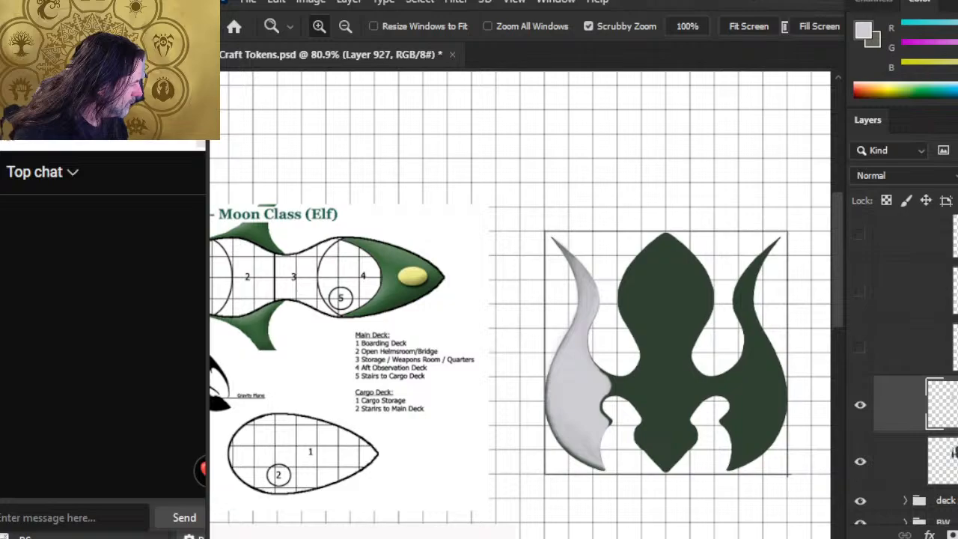
pyautogui.scroll(2, 916, 419)
pyautogui.scroll(-1, 917, 419)
pyautogui.hotkey('ctrl', 'g')
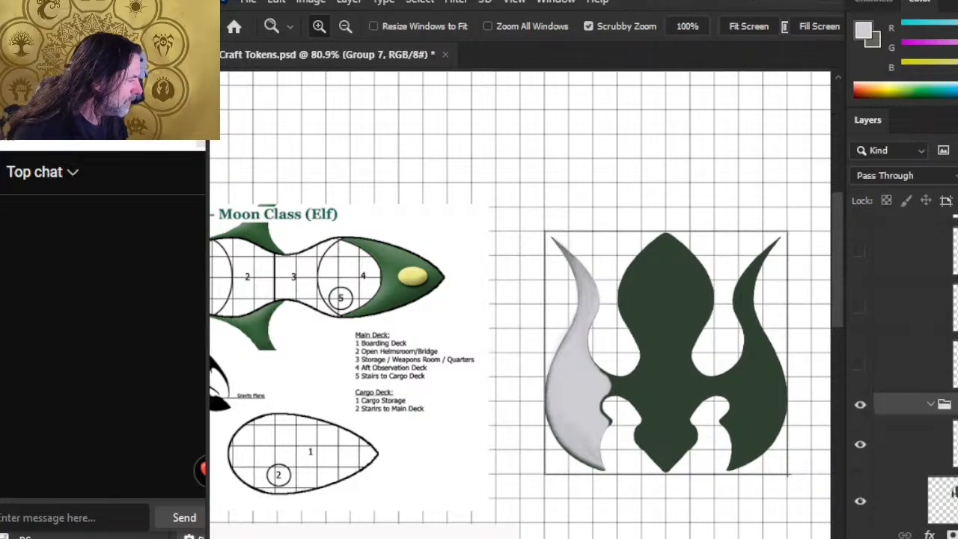
# Name the new group wings
pyautogui.write('wings')
pyautogui.press('Return')
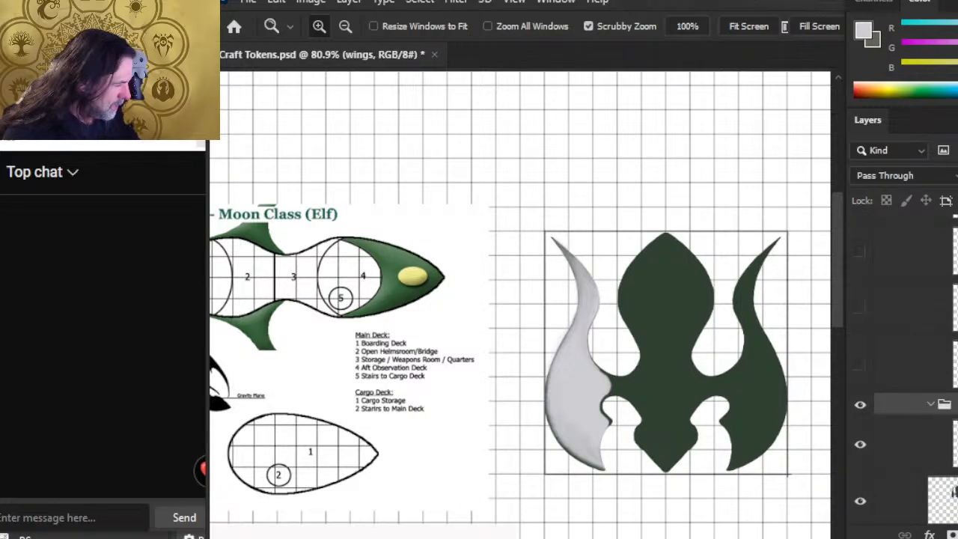
# Preview each hidden white vein texture layer one at a time over the left and right wings
pyautogui.scroll(3, 917, 363)
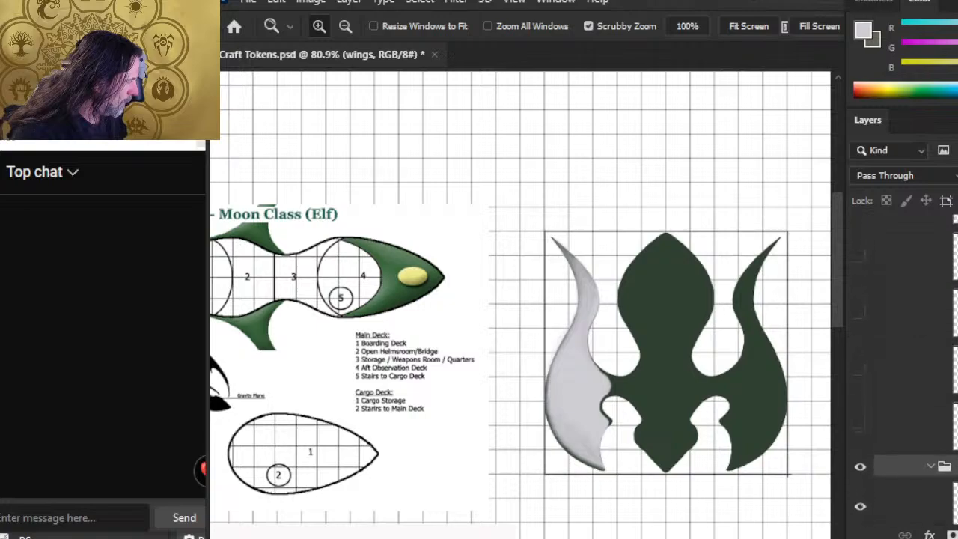
pyautogui.click(860, 325)
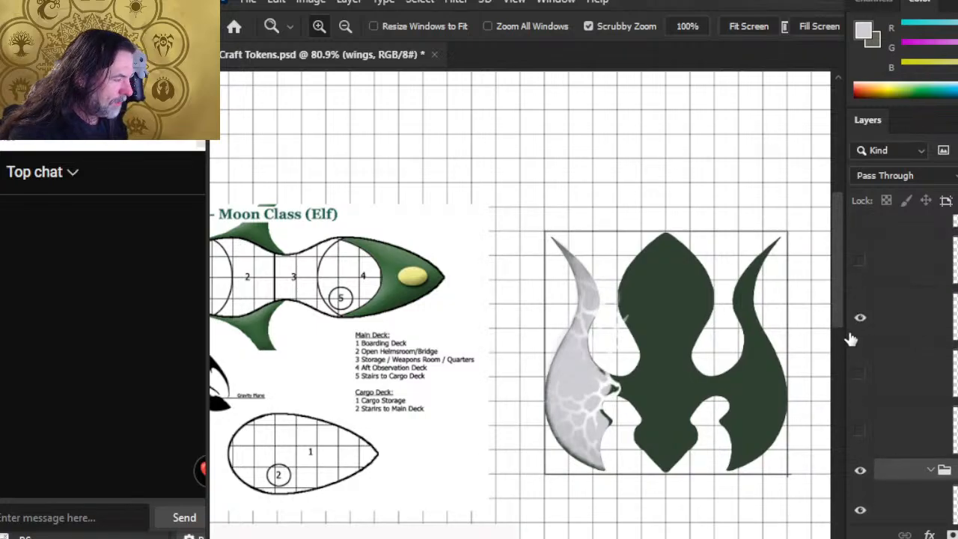
pyautogui.click(860, 318)
pyautogui.click(860, 262)
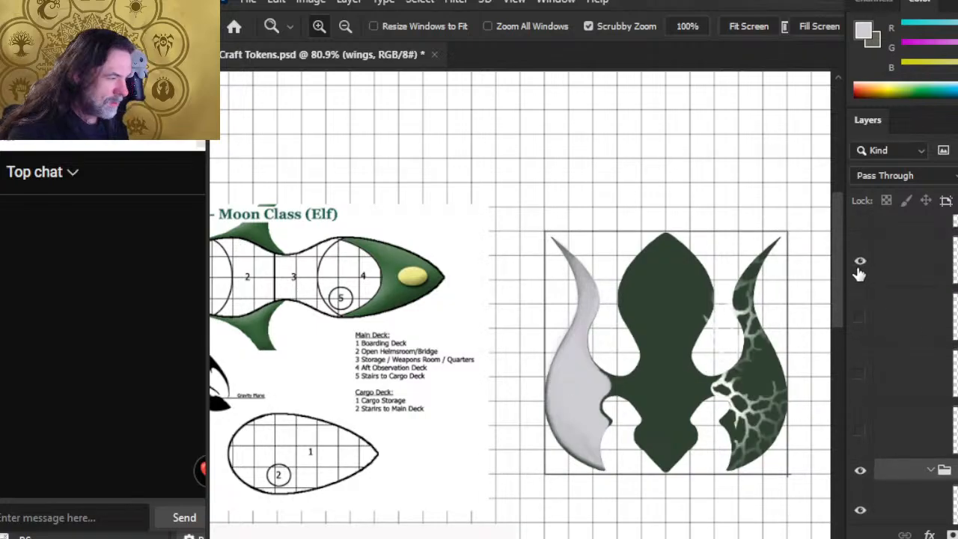
pyautogui.click(861, 261)
pyautogui.click(861, 232)
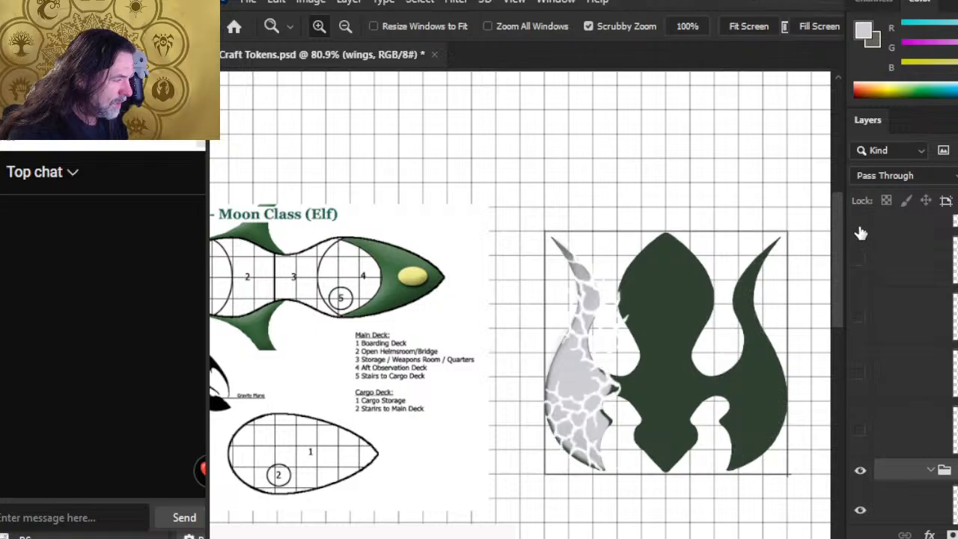
pyautogui.click(861, 235)
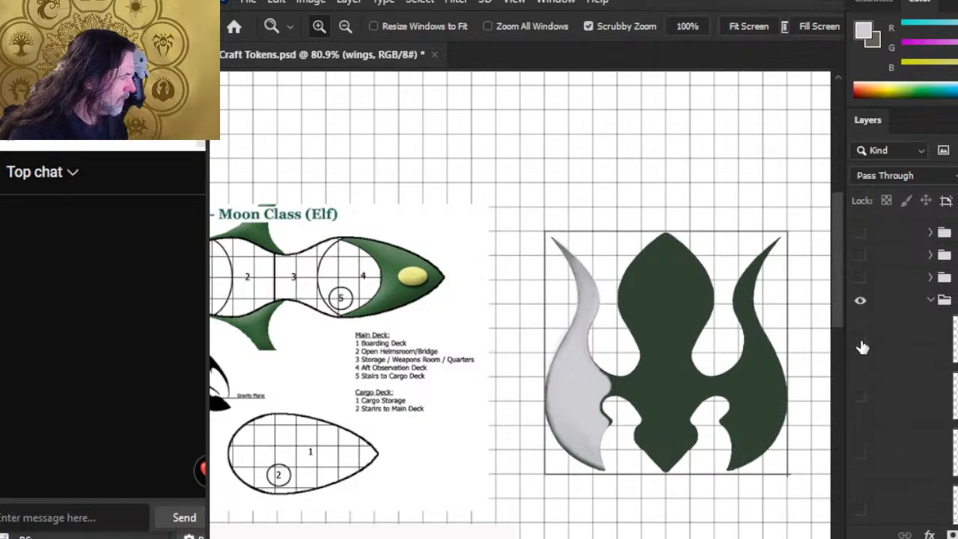
# Compare the left-wing and right-wing vein layers, shown separately and together over the token
pyautogui.click(860, 343)
pyautogui.click(860, 346)
pyautogui.click(865, 404)
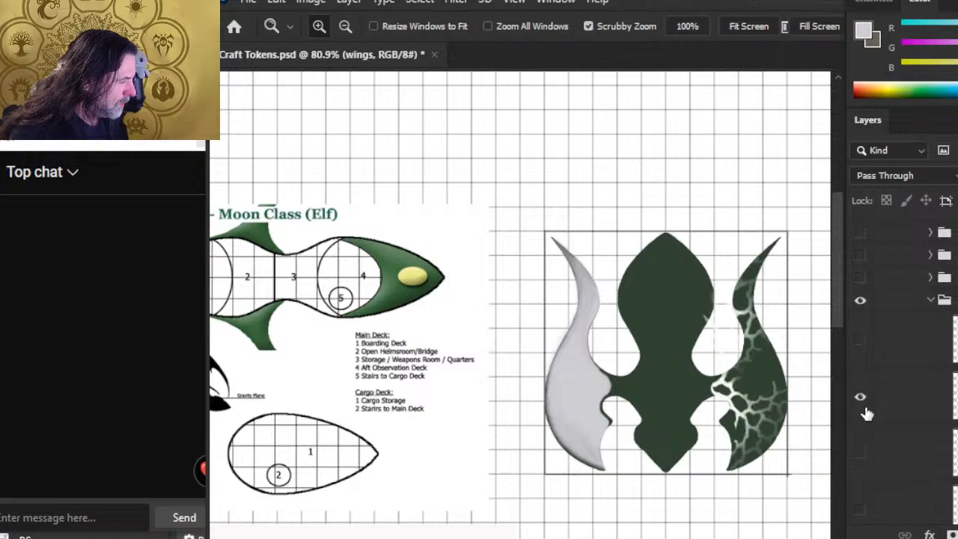
pyautogui.click(860, 343)
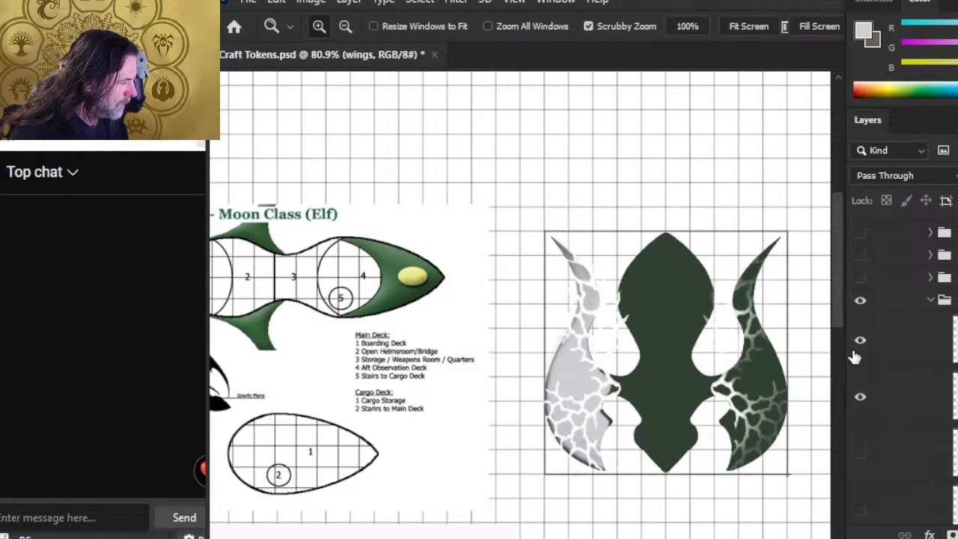
pyautogui.click(862, 455)
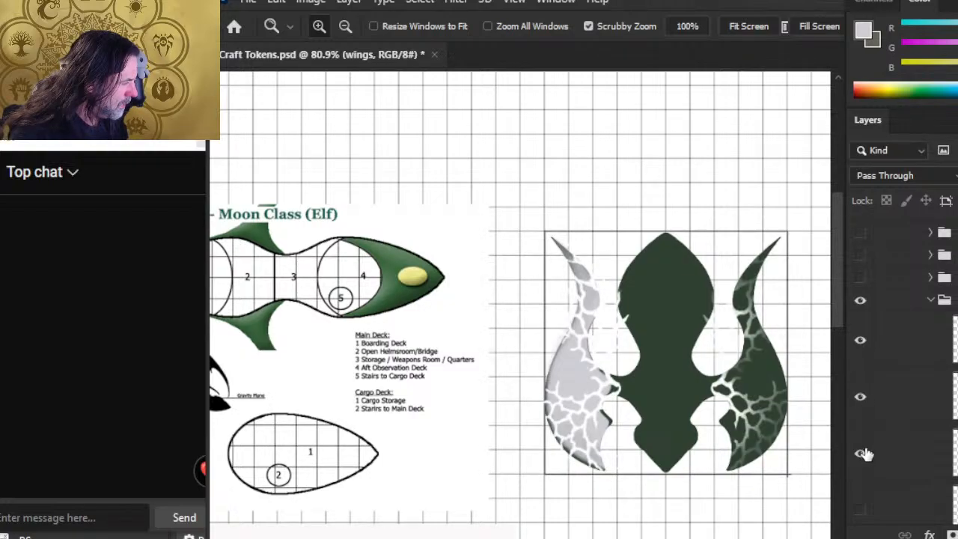
pyautogui.click(862, 454)
pyautogui.click(861, 397)
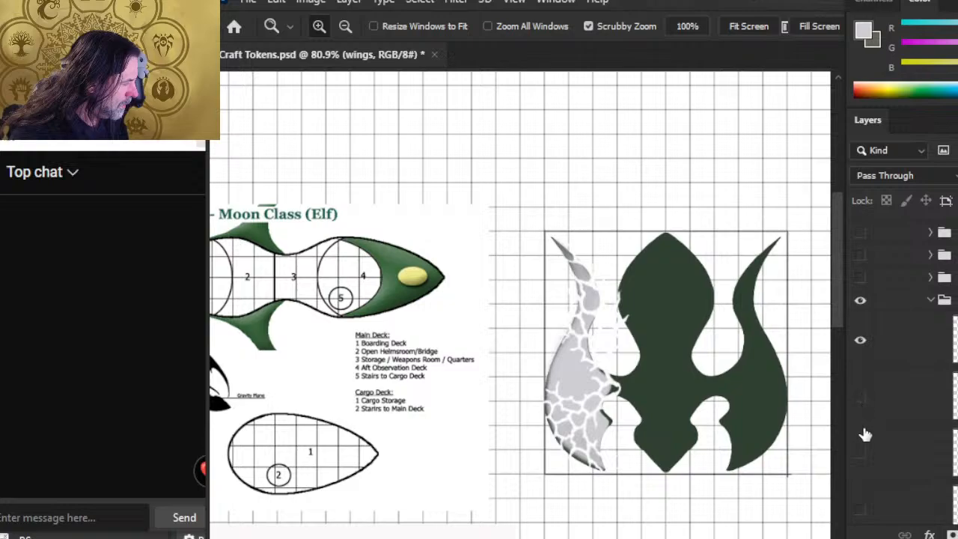
# Examine the lower texture layers singly and combined with the veins to see what each adds to the wings
pyautogui.click(862, 455)
pyautogui.click(862, 454)
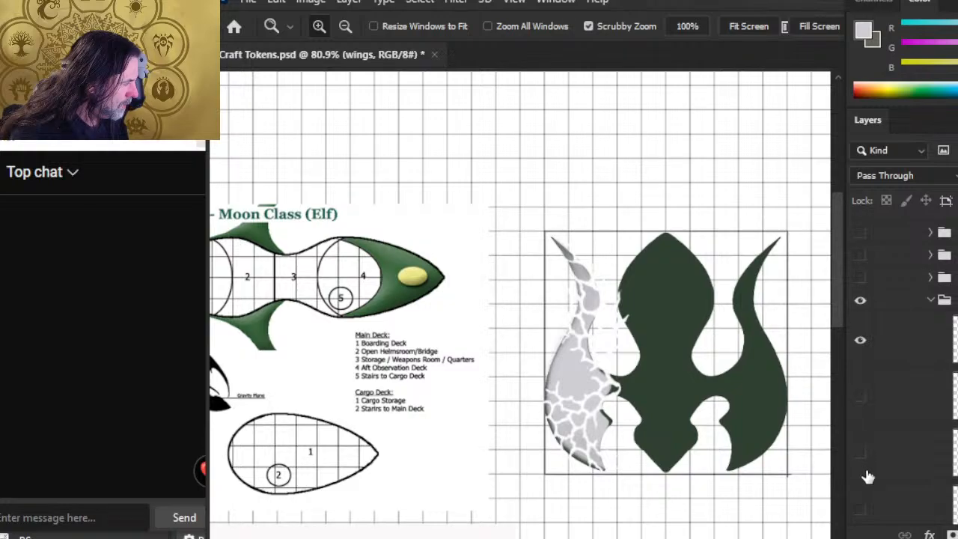
pyautogui.click(863, 511)
pyautogui.click(863, 511)
pyautogui.click(861, 454)
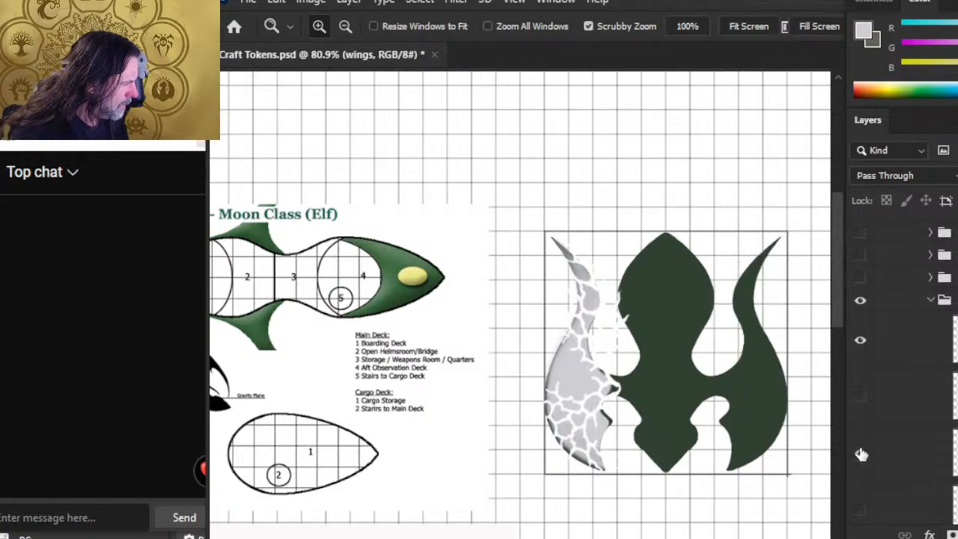
pyautogui.click(860, 395)
pyautogui.click(860, 339)
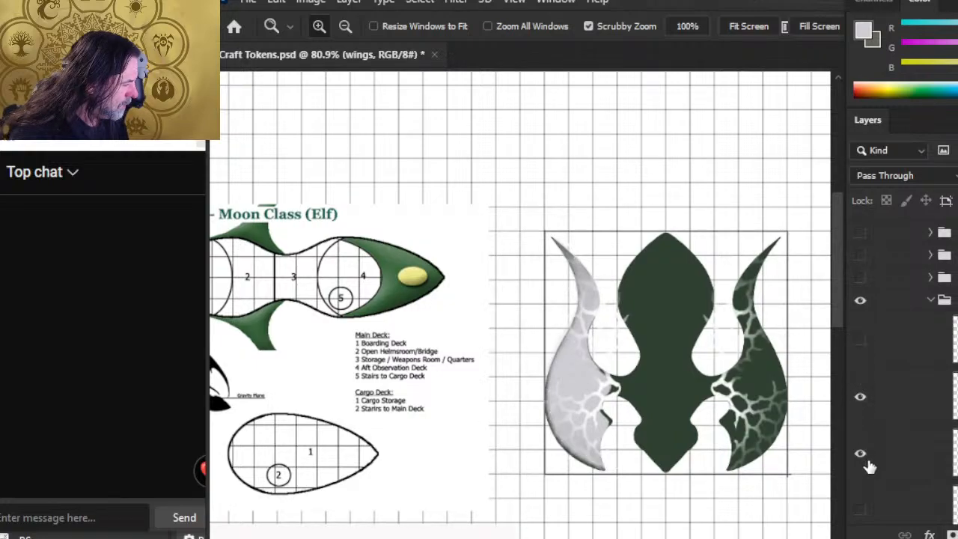
pyautogui.click(861, 453)
pyautogui.click(861, 397)
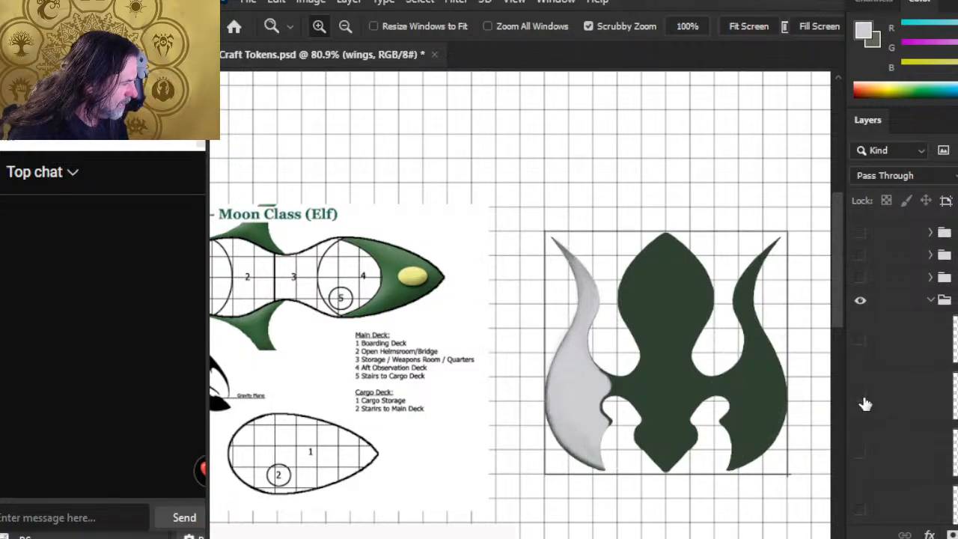
pyautogui.click(861, 397)
pyautogui.click(866, 404)
pyautogui.click(861, 343)
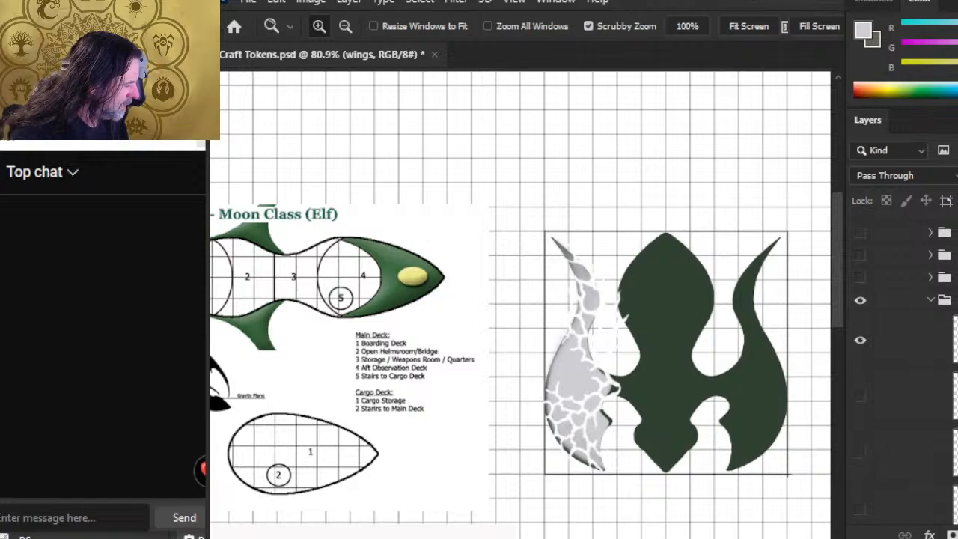
# Examine how the right wing's vein and grey shading layers stack together, and leave only the left-wing veins visible
pyautogui.press('l')
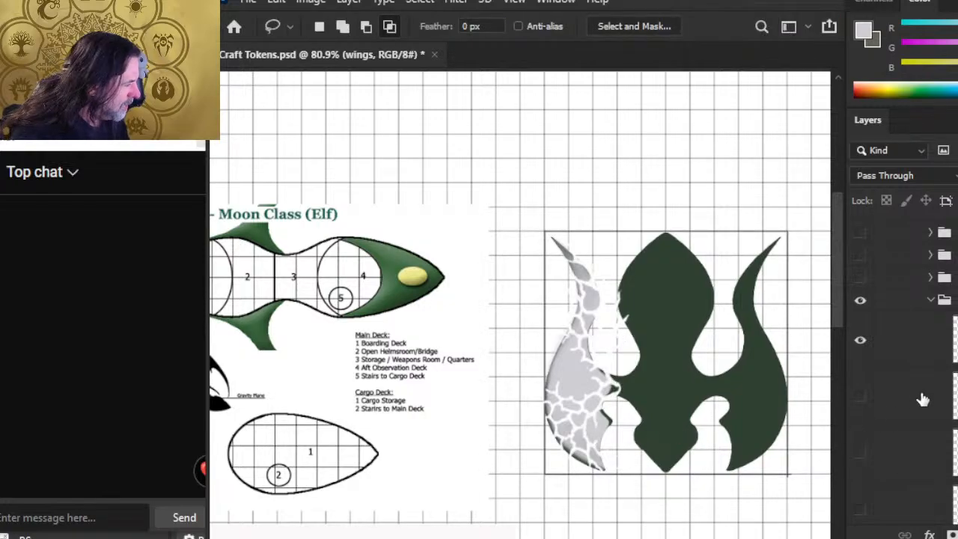
pyautogui.click(860, 455)
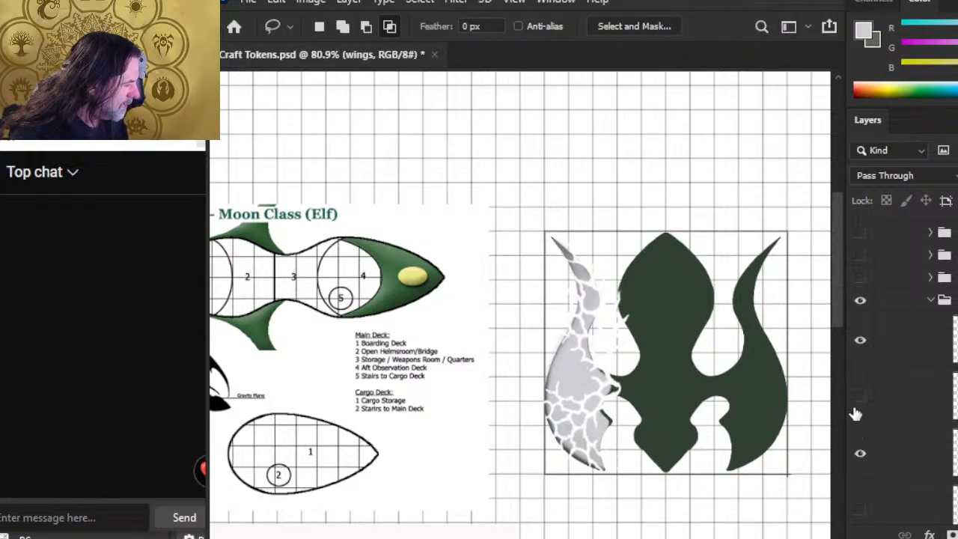
pyautogui.click(863, 454)
pyautogui.click(861, 397)
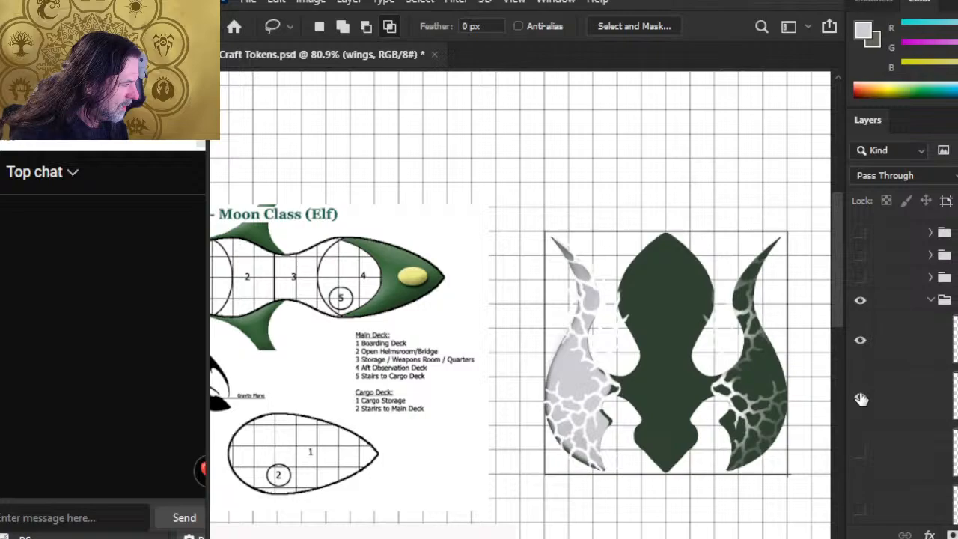
pyautogui.click(861, 454)
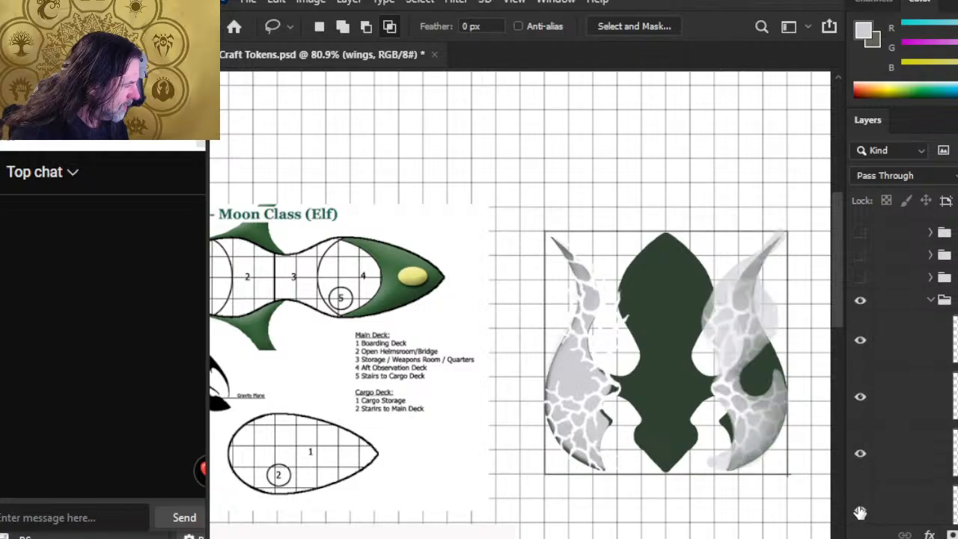
pyautogui.click(861, 510)
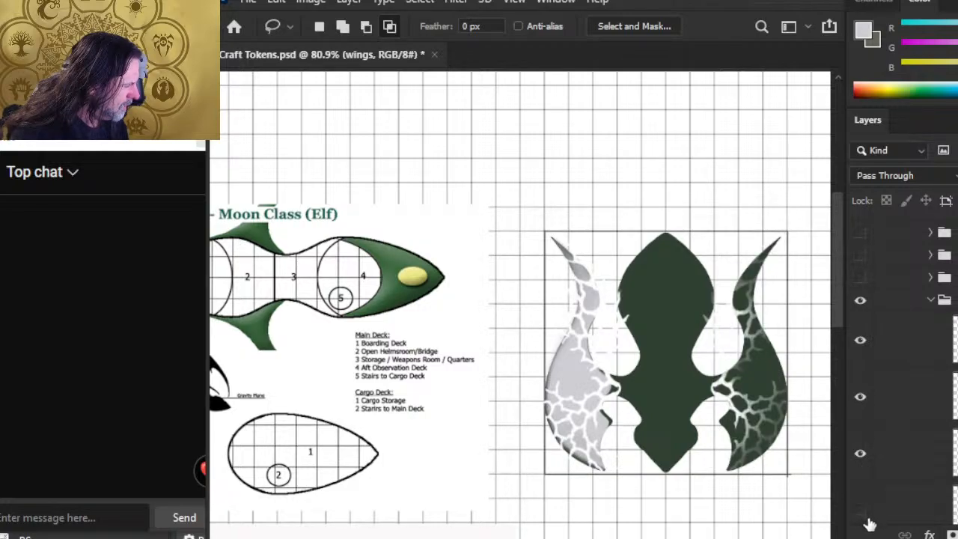
pyautogui.click(861, 451)
pyautogui.click(861, 397)
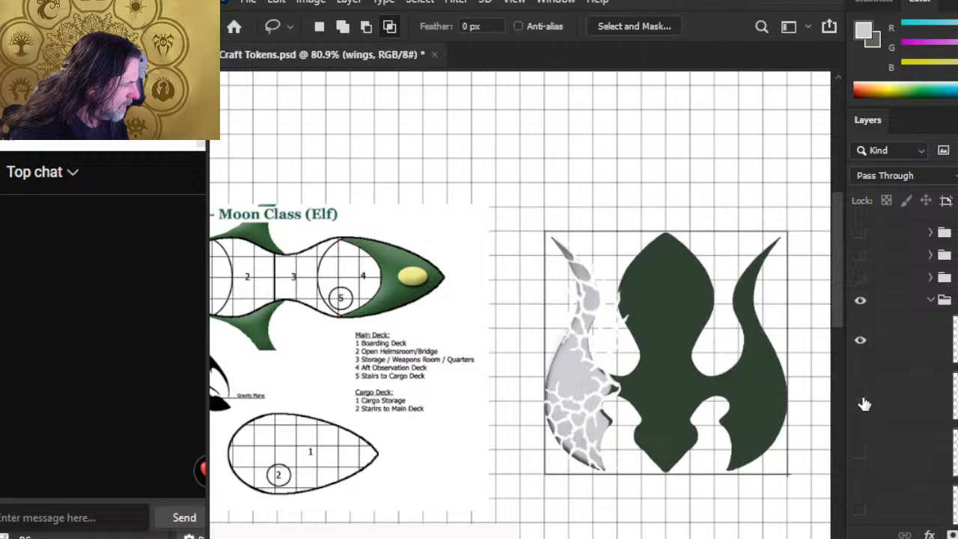
# Sample the white of the left wing's veins as the brush colour, and hide that vein layer
pyautogui.press('z')
pyautogui.moveTo(612, 347); pyautogui.dragTo(700, 387)
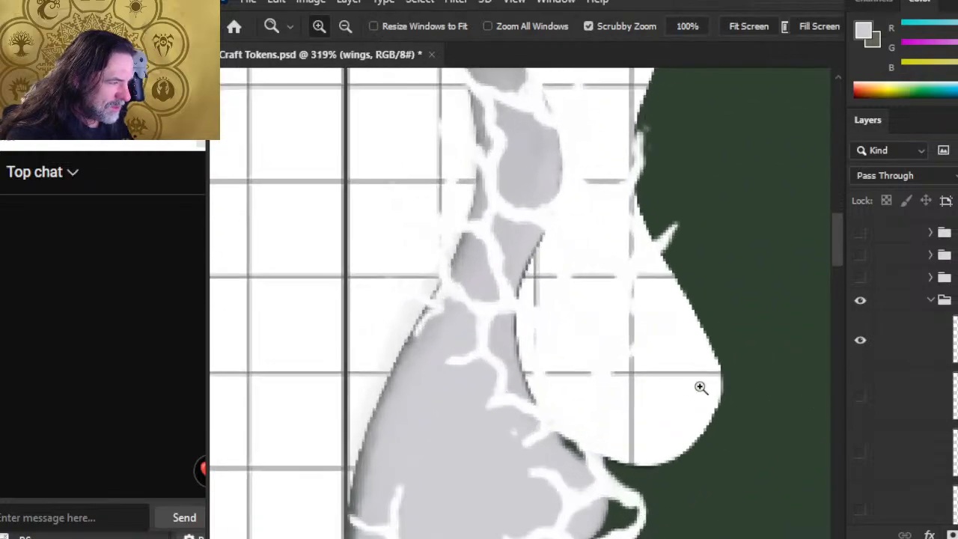
pyautogui.press('b')
pyautogui.keyDown('alt'); pyautogui.click(494, 305); pyautogui.keyUp('alt')
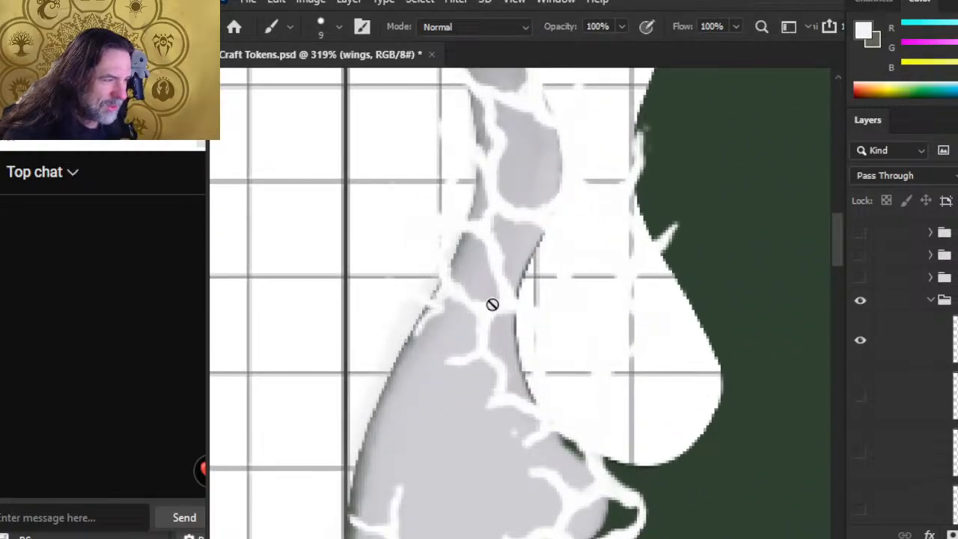
pyautogui.click(860, 340)
pyautogui.press('z')
pyautogui.hotkey('ctrl', '0')
# Add a new blank layer at the top of the hidden vein texture group
pyautogui.scroll(-2, 902, 337)
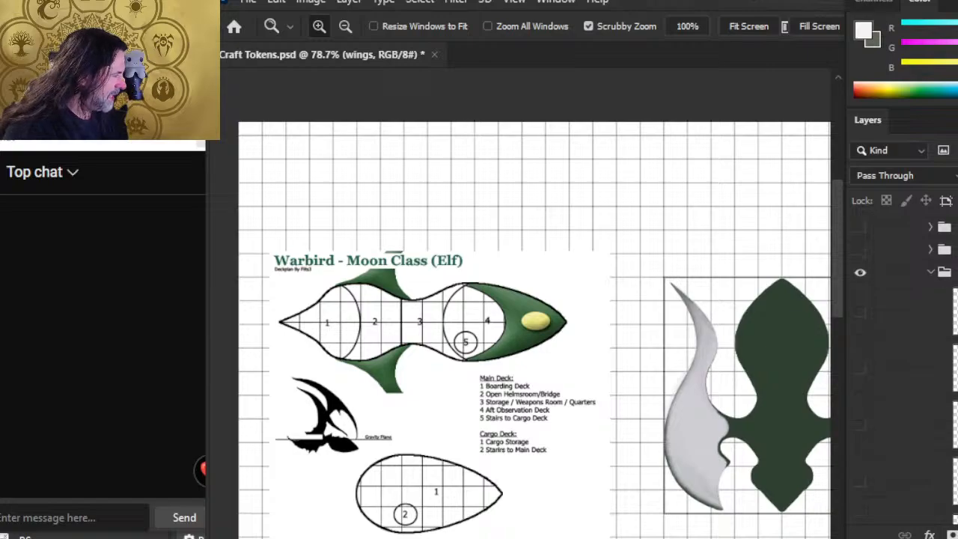
pyautogui.click(936, 259)
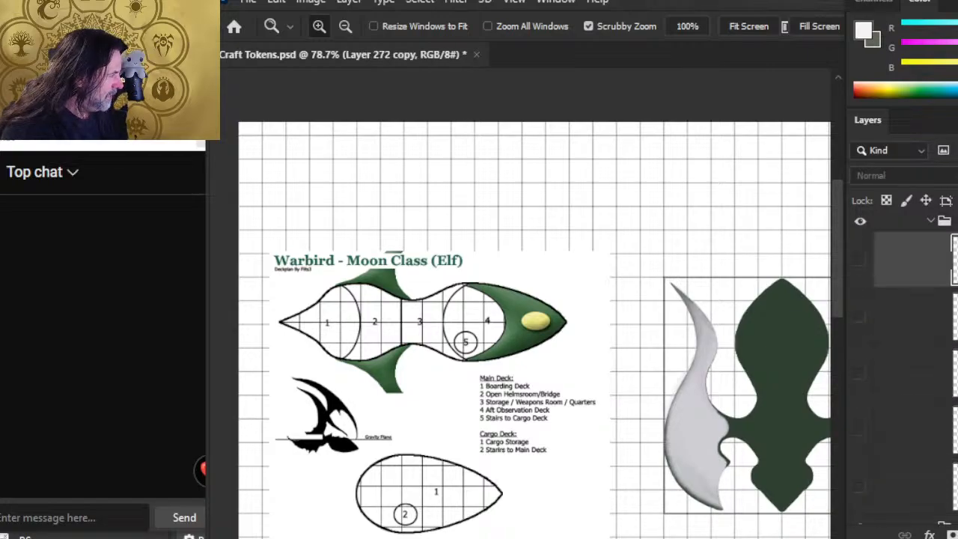
pyautogui.hotkey('ctrl', 'shift', 'alt', 'n')
pyautogui.moveTo(640, 414); pyautogui.dragTo(501, 307)
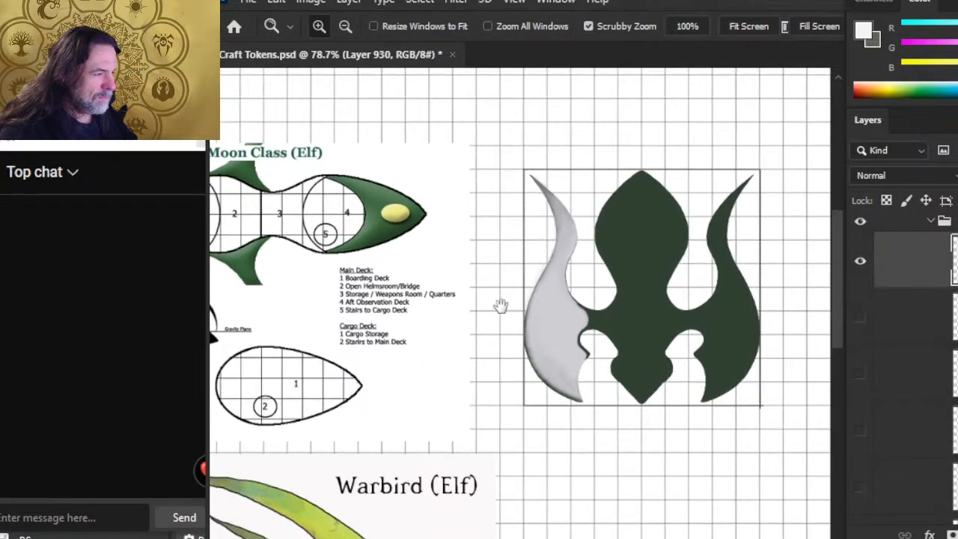
# Check the Star Moth's veined wing pattern in the Word document and return to Photoshop
pyautogui.hotkey('alt', 'Tab')
pyautogui.hotkey('alt', 'Tab')
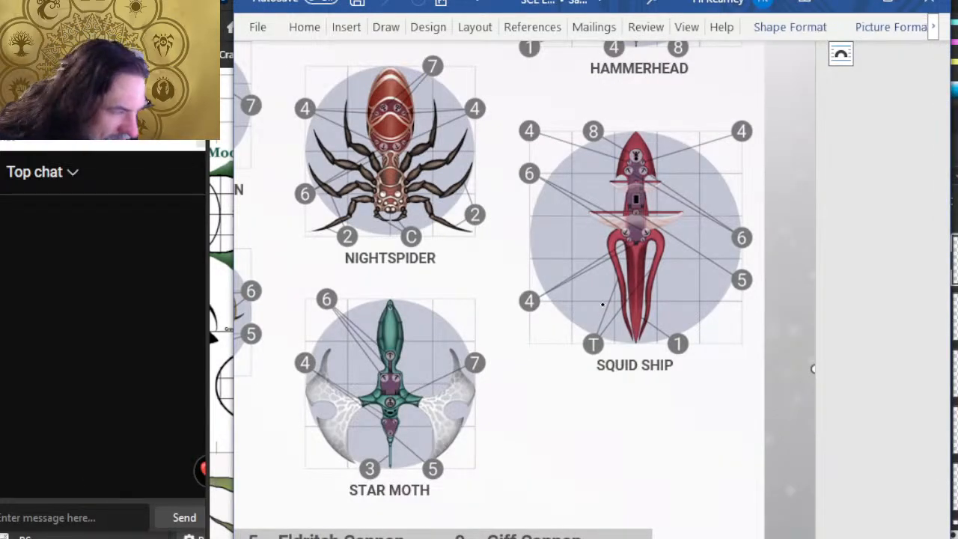
pyautogui.hotkey('alt', 'Tab')
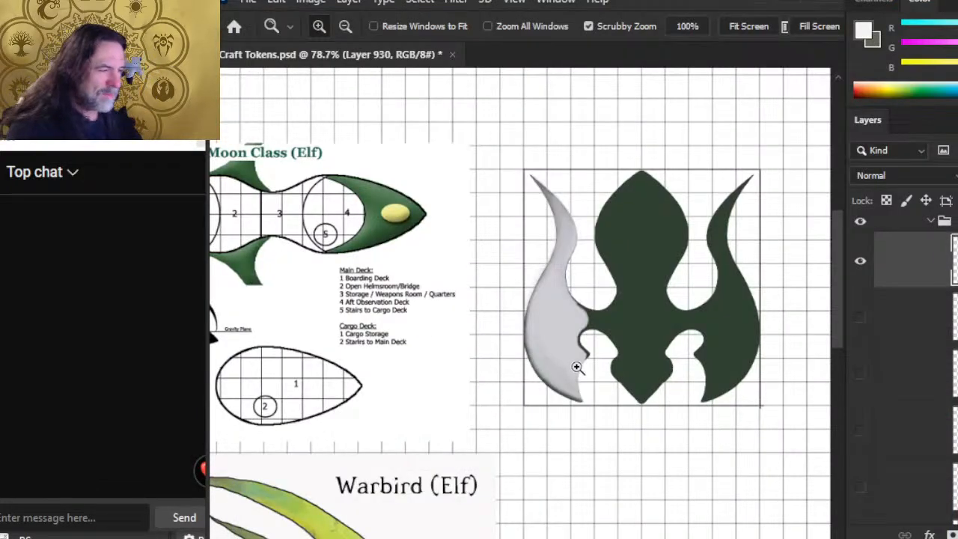
# Move the new blank layer into the wings group, directly above the grey wing layer
pyautogui.moveTo(577, 364); pyautogui.dragTo(635, 363)
pyautogui.press('b')
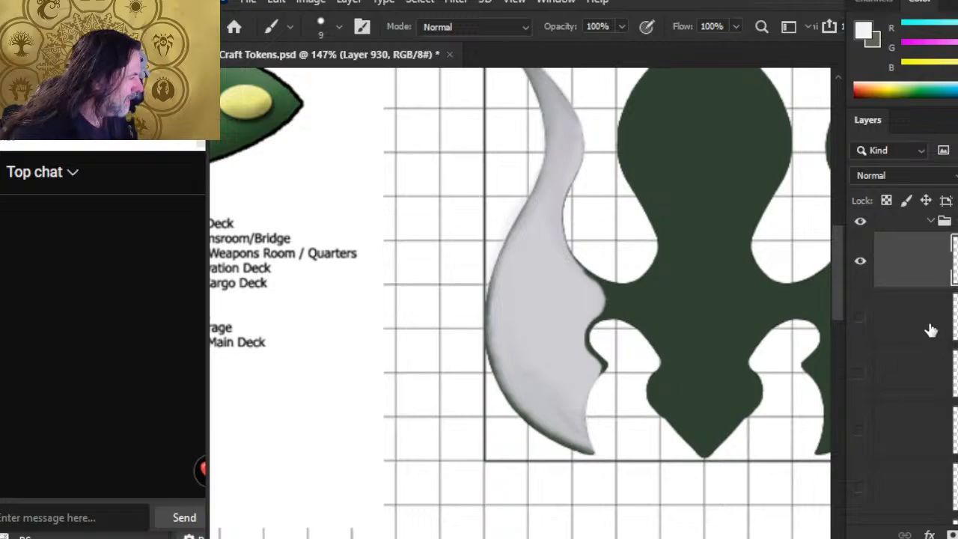
pyautogui.scroll(5, 942, 488)
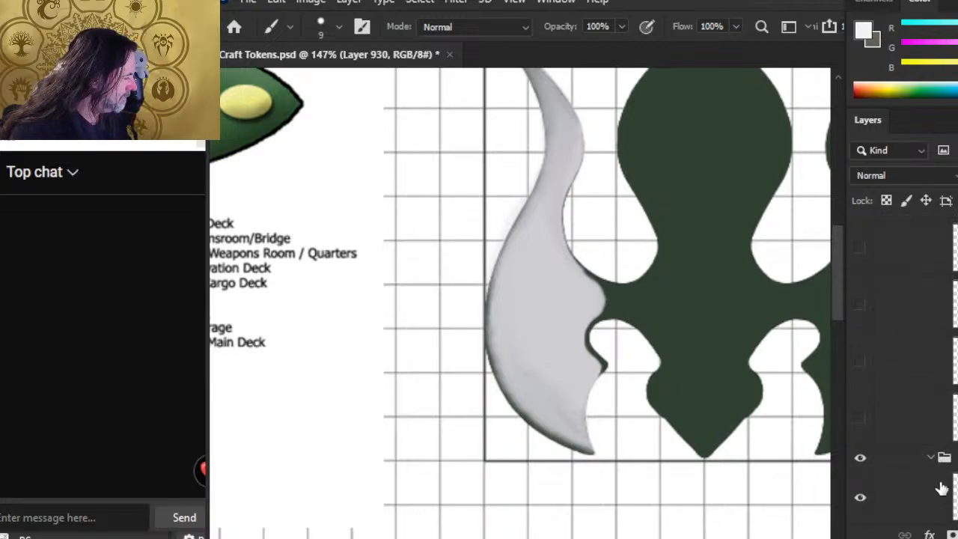
pyautogui.scroll(-2, 909, 406)
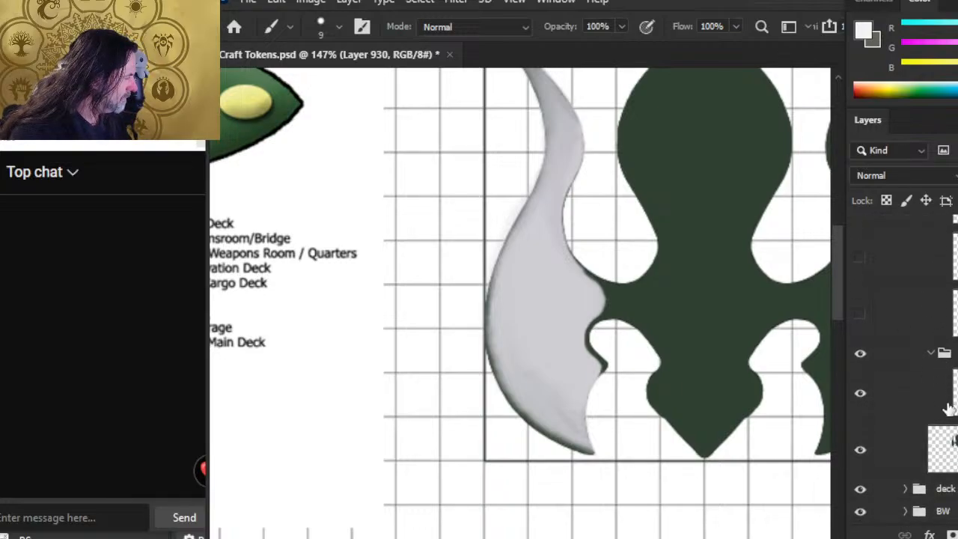
pyautogui.scroll(5, 936, 315)
pyautogui.scroll(-1, 943, 225)
pyautogui.moveTo(927, 277); pyautogui.dragTo(933, 416)
pyautogui.scroll(-3, 940, 337)
pyautogui.moveTo(945, 270); pyautogui.dragTo(948, 473)
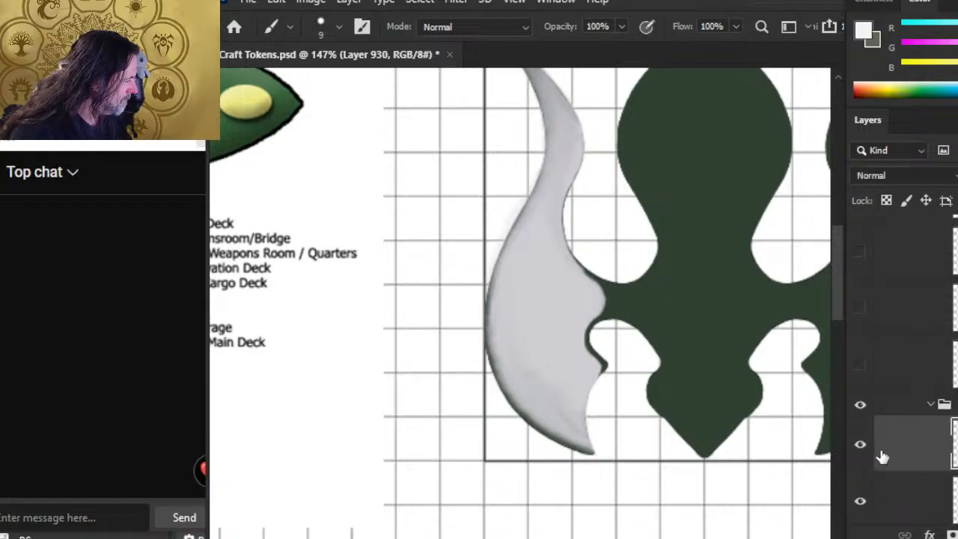
# Nest the old vein texture group inside the new wings group as refj and hide it
pyautogui.scroll(-2, 914, 337)
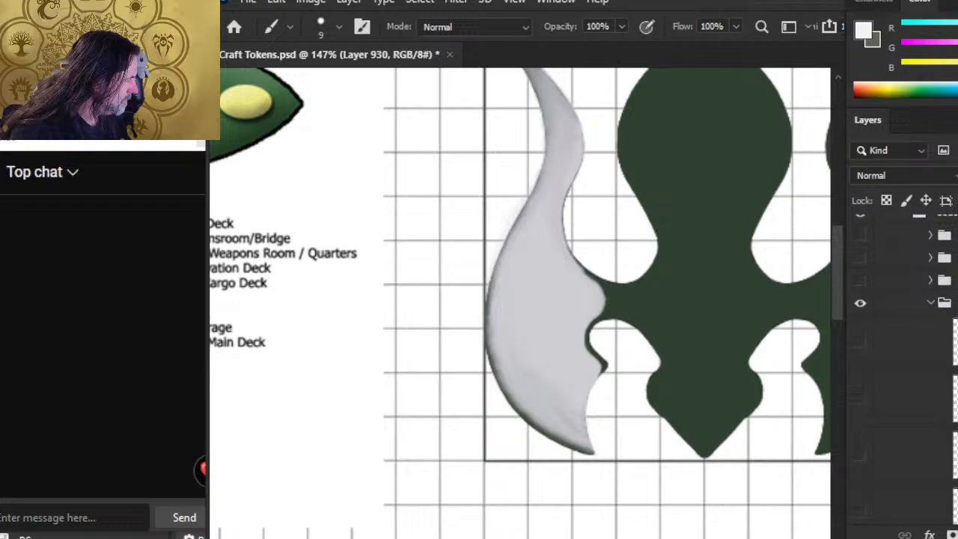
pyautogui.click(936, 308)
pyautogui.click(932, 306)
pyautogui.moveTo(920, 313); pyautogui.dragTo(918, 345)
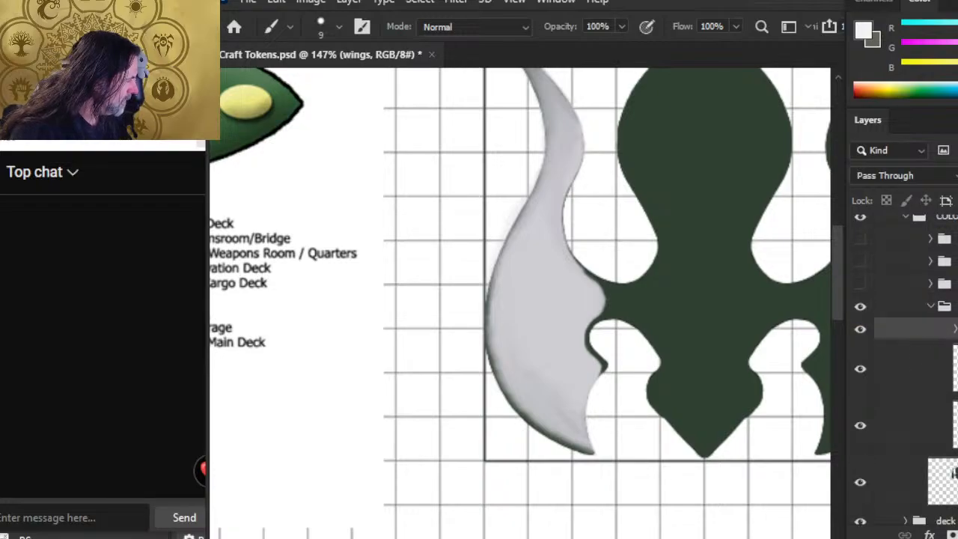
pyautogui.press('Return')
pyautogui.click(861, 329)
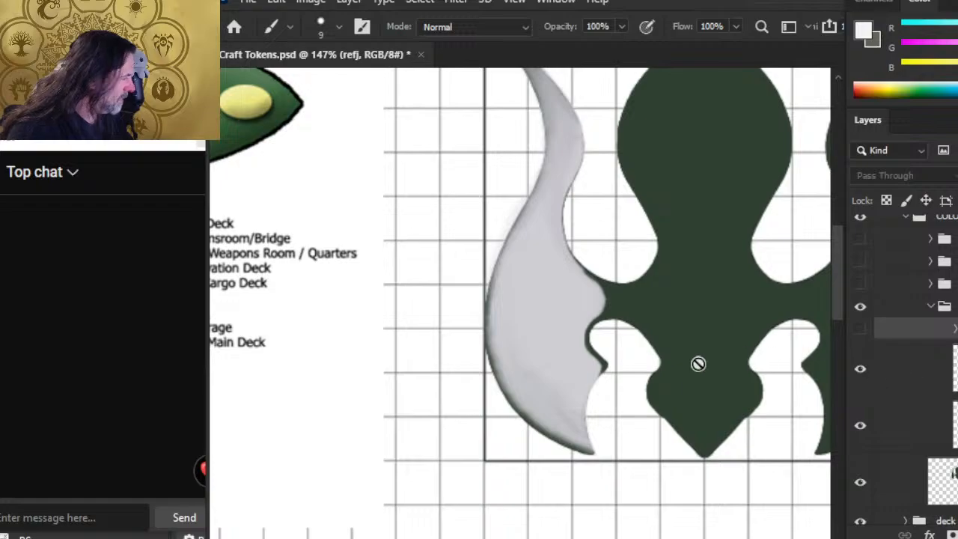
# Smudge the inner edge and shading of the left wing's narrow neck on the grey wing layer at 80% strength
pyautogui.click(914, 422)
pyautogui.press('r')
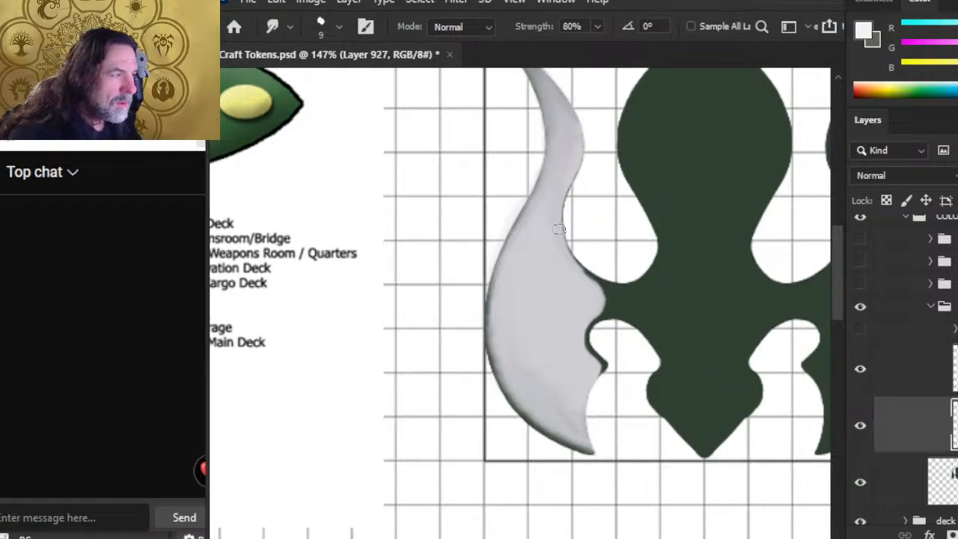
pyautogui.hotkey('ctrl', 'space')
pyautogui.moveTo(557, 233); pyautogui.dragTo(560, 263)
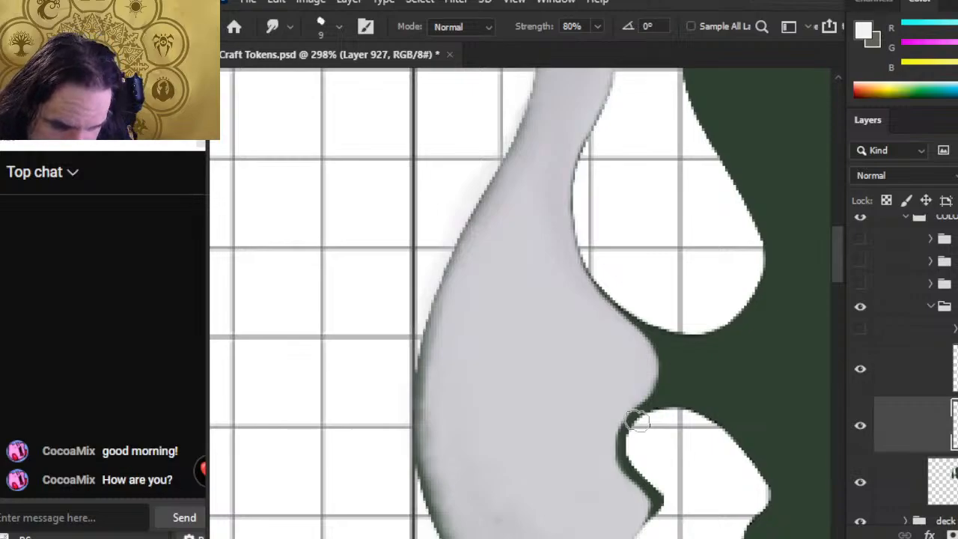
pyautogui.scroll(3, 524, 262)
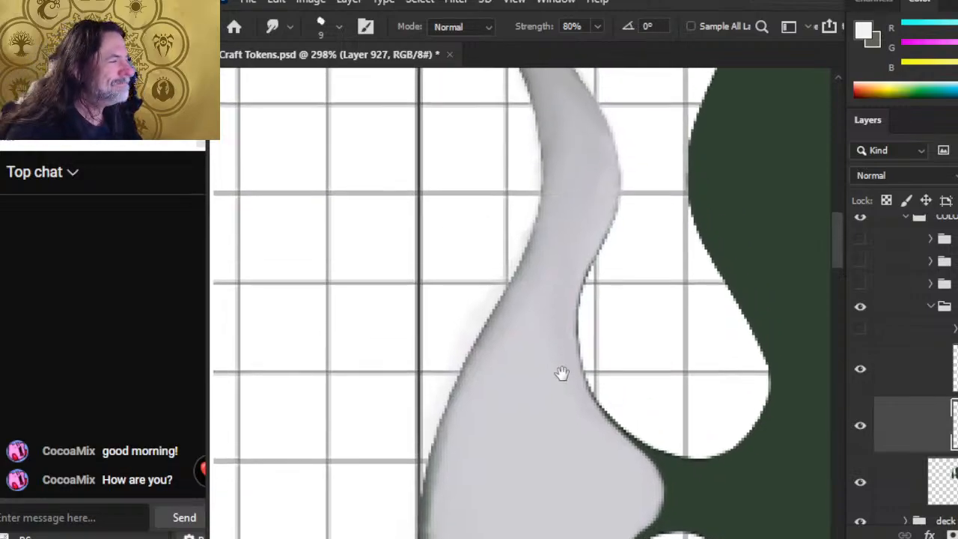
pyautogui.moveTo(613, 224)
pyautogui.mouseDown()
pyautogui.moveTo(627, 182)
pyautogui.moveTo(630, 225)
pyautogui.moveTo(593, 184)
pyautogui.moveTo(602, 164)
pyautogui.moveTo(590, 230)
pyautogui.moveTo(605, 173)
pyautogui.moveTo(592, 219)
pyautogui.mouseUp()
pyautogui.moveTo(604, 164)
pyautogui.mouseDown()
pyautogui.moveTo(588, 213)
pyautogui.moveTo(605, 179)
pyautogui.moveTo(552, 263)
pyautogui.moveTo(570, 258)
pyautogui.moveTo(600, 193)
pyautogui.moveTo(576, 253)
pyautogui.moveTo(583, 228)
pyautogui.moveTo(589, 236)
pyautogui.moveTo(591, 190)
pyautogui.mouseUp()
pyautogui.moveTo(573, 245)
pyautogui.mouseDown()
pyautogui.moveTo(561, 336)
pyautogui.moveTo(541, 278)
pyautogui.moveTo(551, 303)
pyautogui.moveTo(582, 241)
pyautogui.moveTo(564, 353)
pyautogui.moveTo(557, 318)
pyautogui.moveTo(588, 241)
pyautogui.moveTo(565, 291)
pyautogui.moveTo(582, 240)
pyautogui.moveTo(575, 264)
pyautogui.moveTo(568, 257)
pyautogui.moveTo(603, 194)
pyautogui.mouseUp()
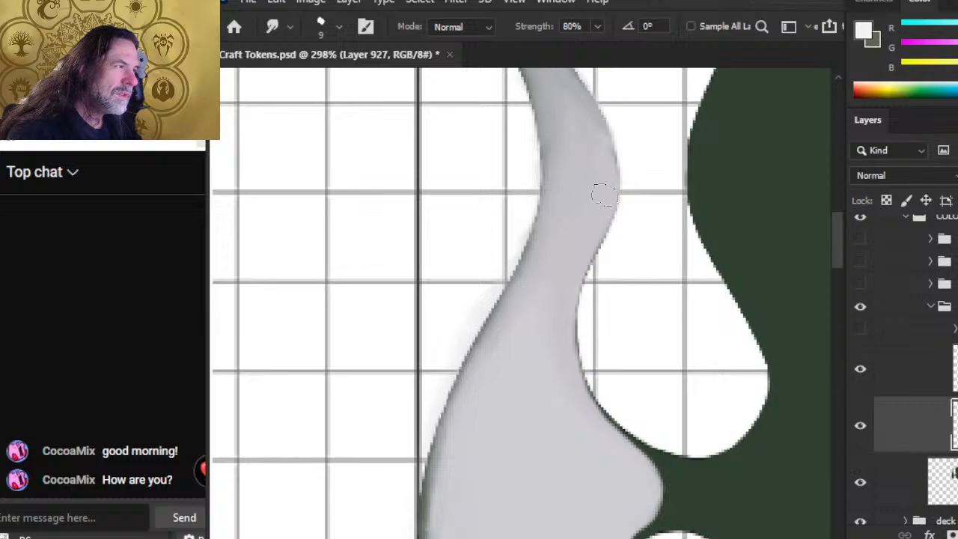
pyautogui.moveTo(596, 157); pyautogui.dragTo(567, 111)
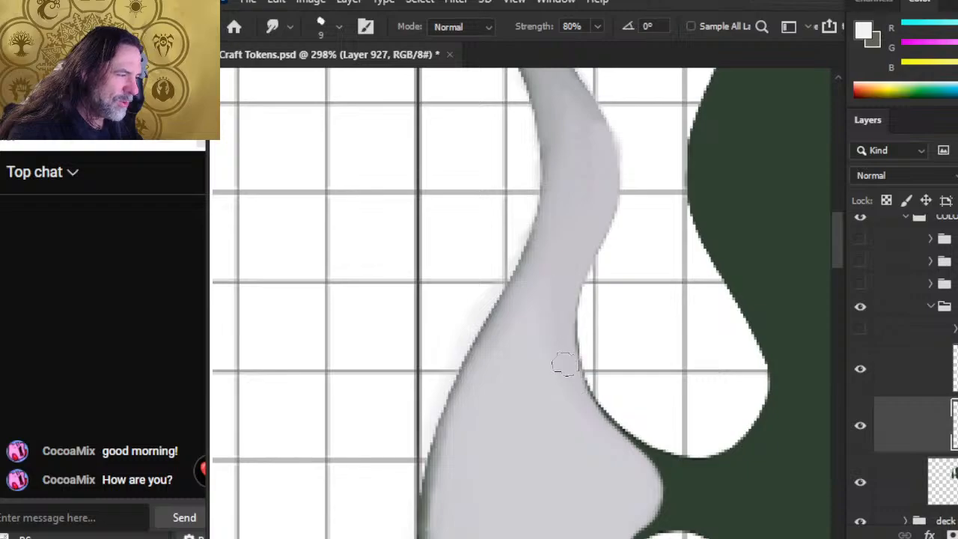
# Smooth the shading along the concave inner curve where the left wing's neck widens into the body
pyautogui.moveTo(559, 292)
pyautogui.mouseDown()
pyautogui.moveTo(570, 378)
pyautogui.moveTo(589, 411)
pyautogui.mouseUp()
pyautogui.moveTo(569, 367); pyautogui.dragTo(565, 330)
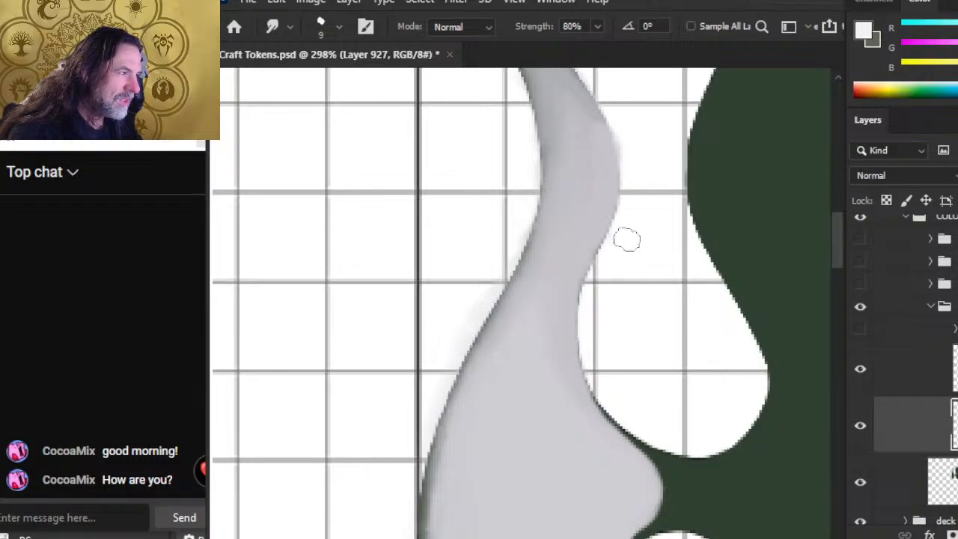
pyautogui.moveTo(614, 269)
pyautogui.mouseDown()
pyautogui.moveTo(592, 290)
pyautogui.moveTo(566, 259)
pyautogui.mouseUp()
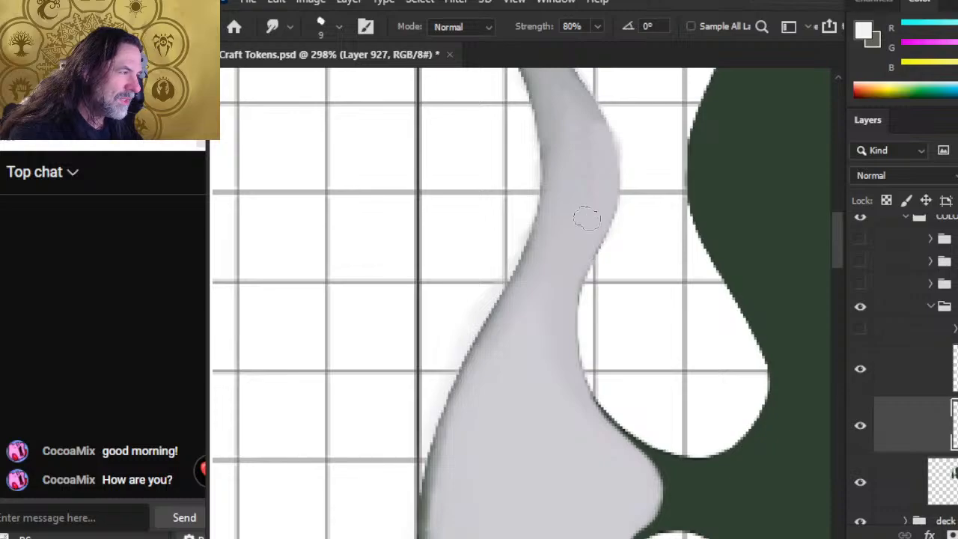
pyautogui.moveTo(587, 218); pyautogui.dragTo(602, 203)
pyautogui.scroll(-2, 633, 177)
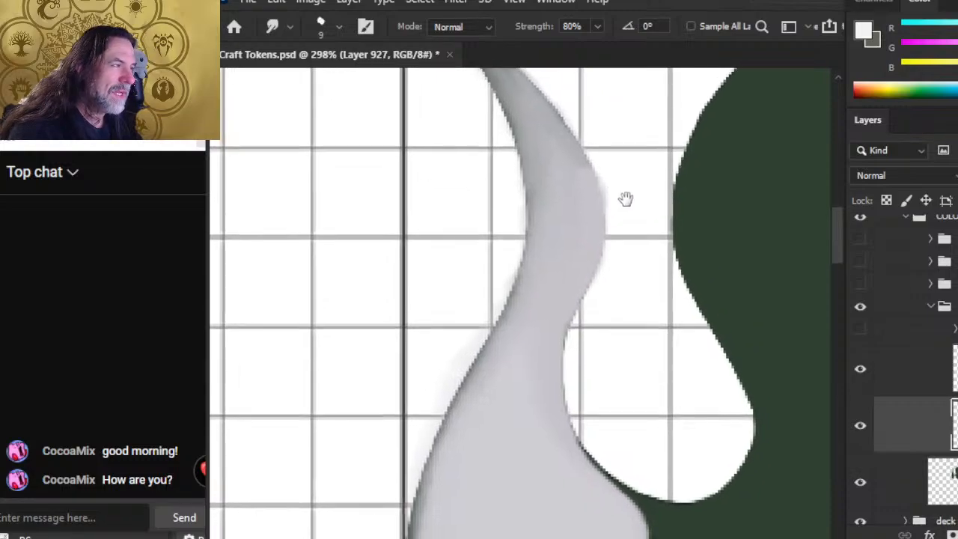
# Clean up the outline of the bulge on the wing's upper neck by alternating between the Eraser and Smudge tools
pyautogui.press('e')
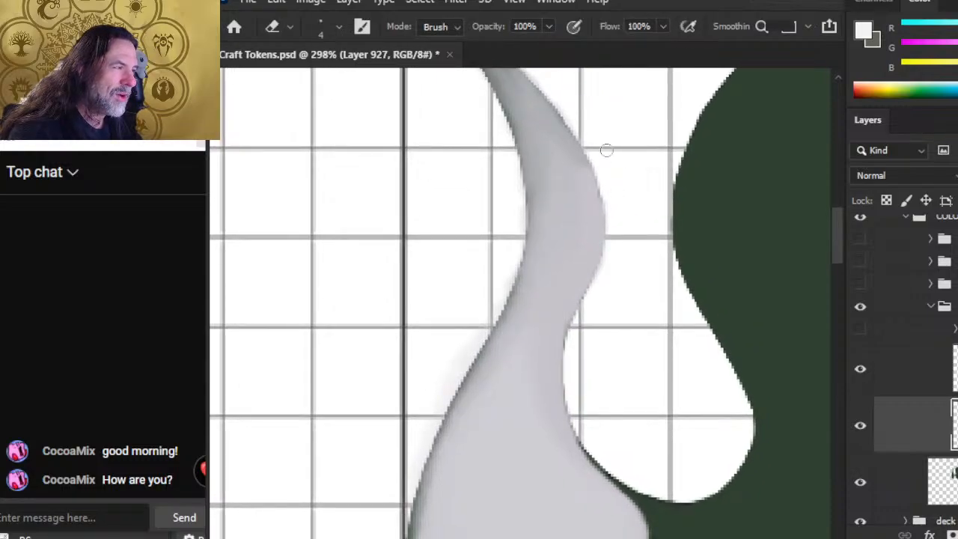
pyautogui.press('r')
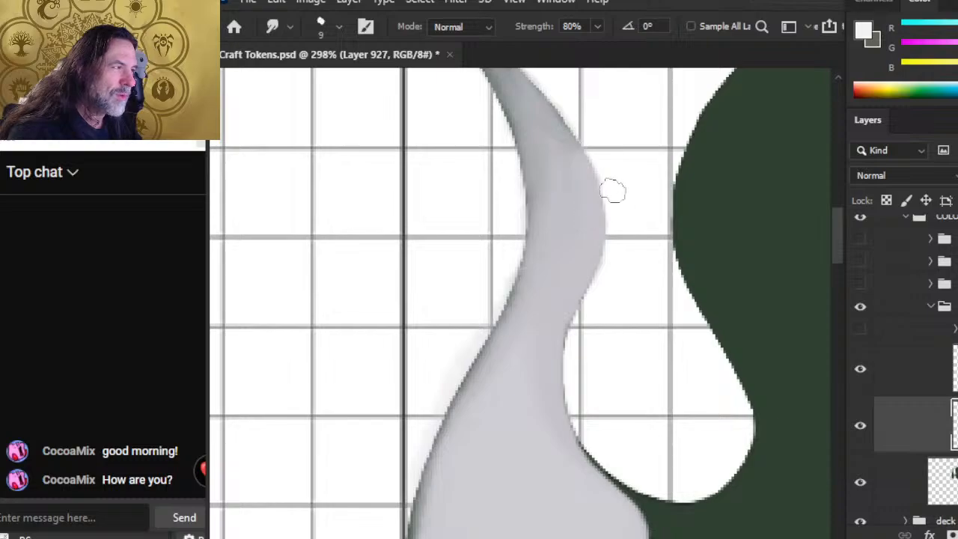
pyautogui.press('e')
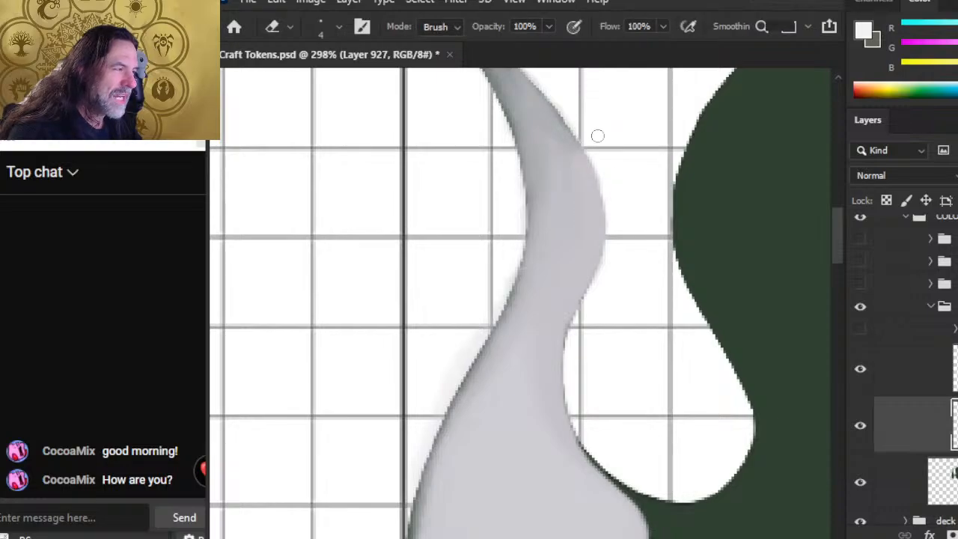
pyautogui.press('r')
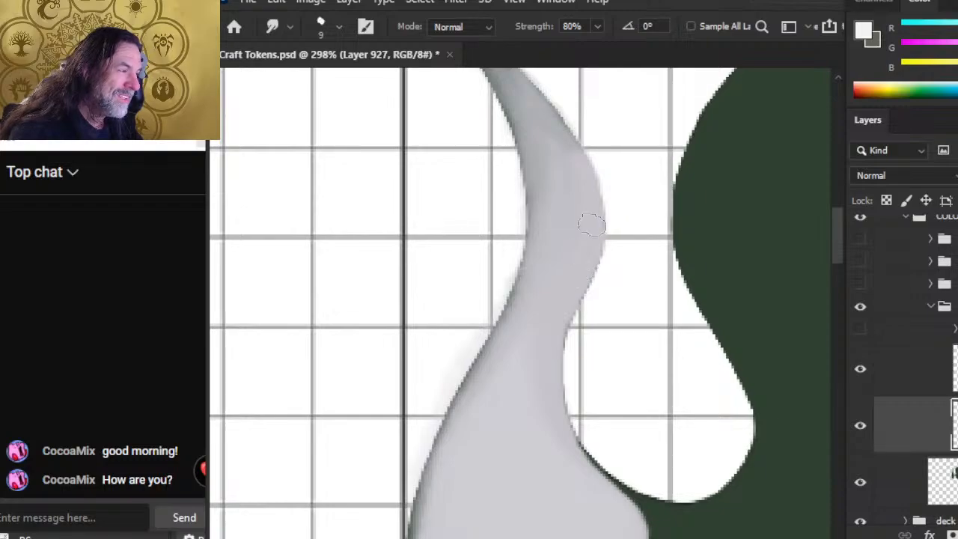
pyautogui.press('e')
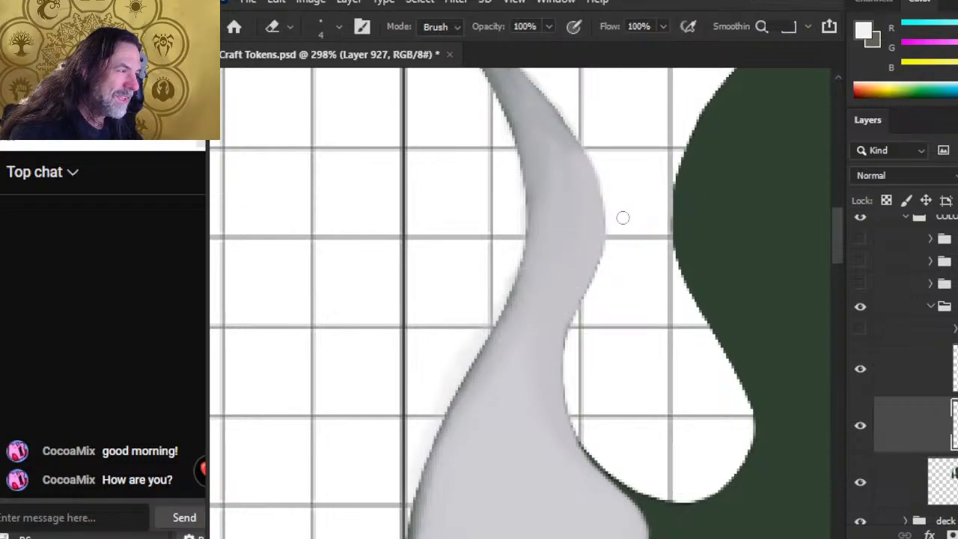
pyautogui.press('r')
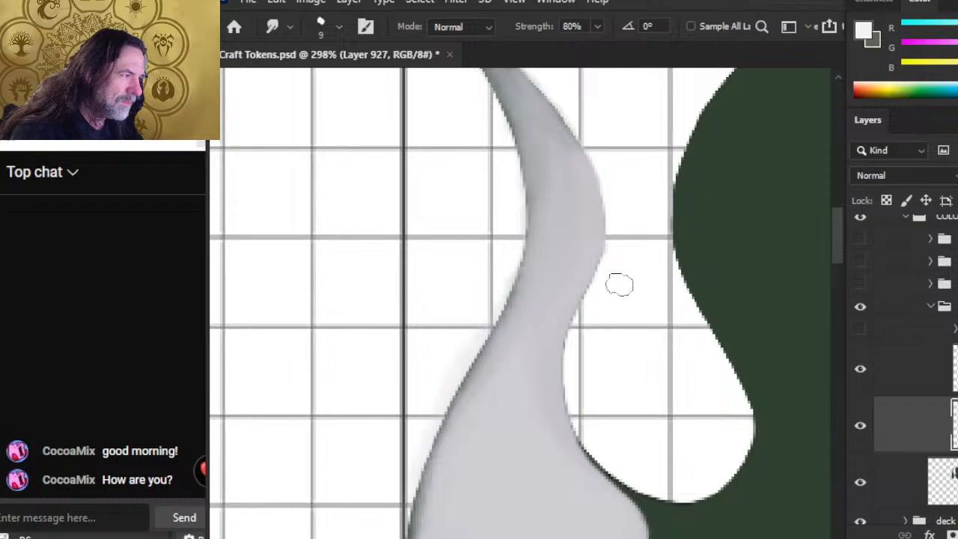
pyautogui.press('e')
pyautogui.press('z')
pyautogui.moveTo(620, 313); pyautogui.dragTo(554, 314)
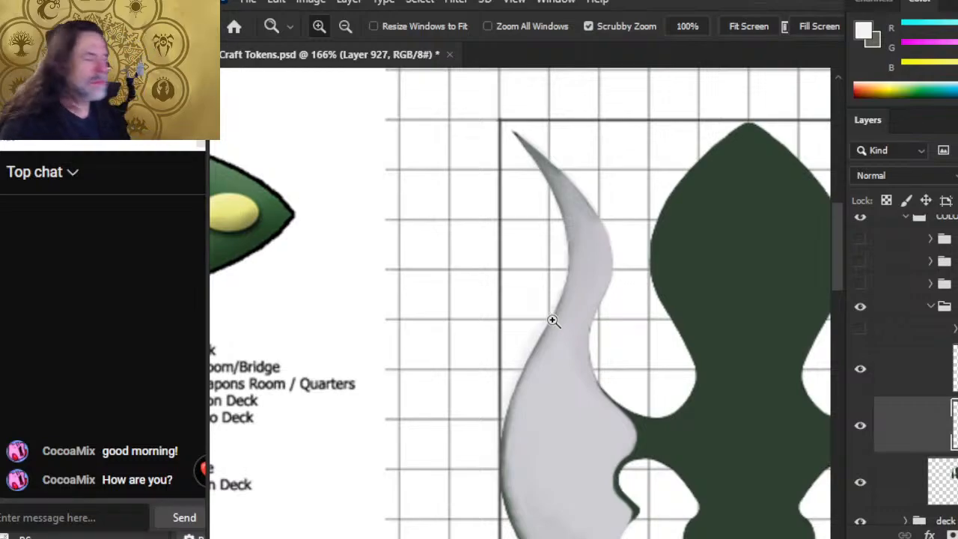
pyautogui.moveTo(625, 479); pyautogui.dragTo(663, 481)
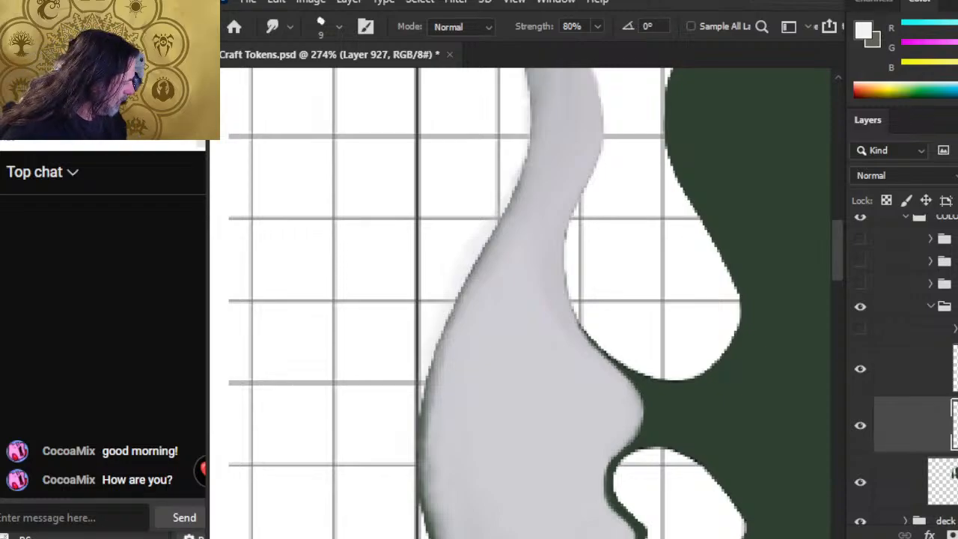
pyautogui.press('super+alt+d')
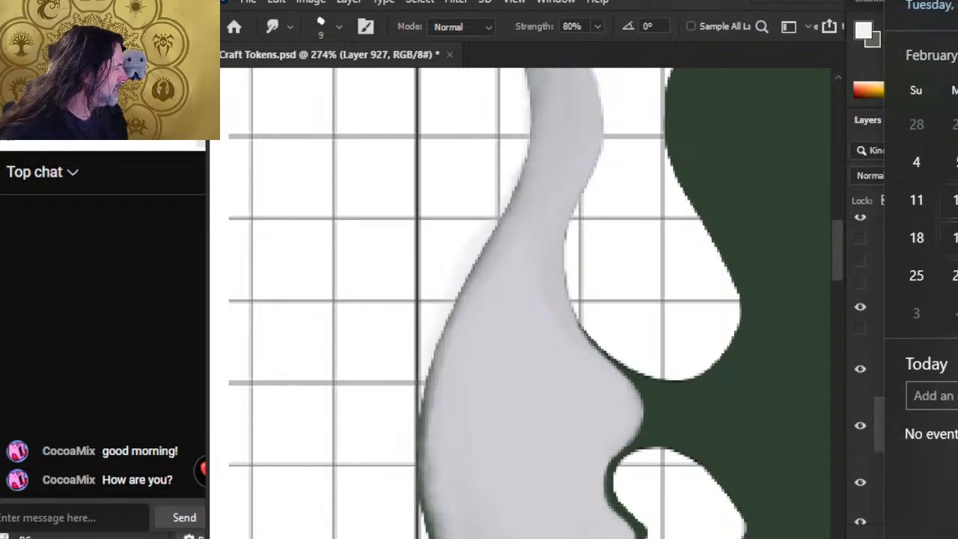
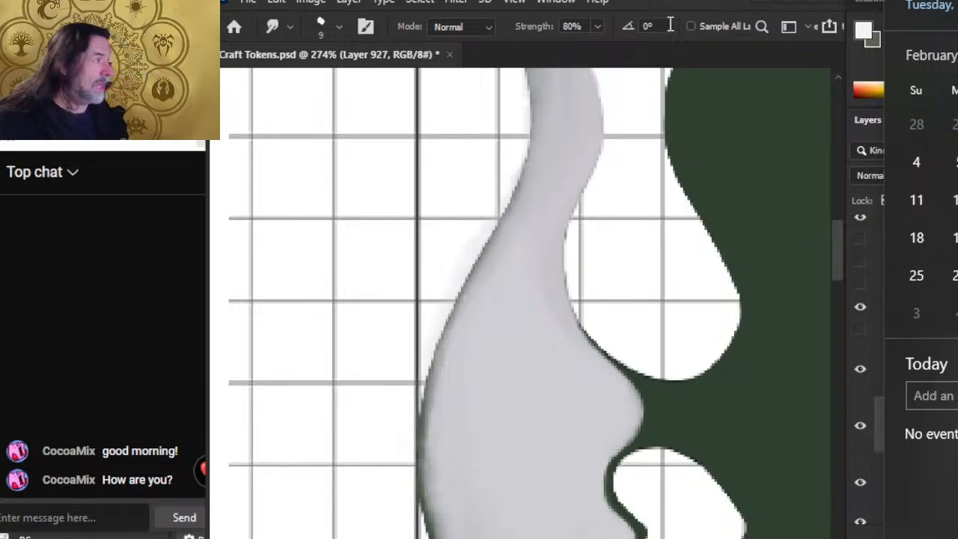
pyautogui.click(666, 2)
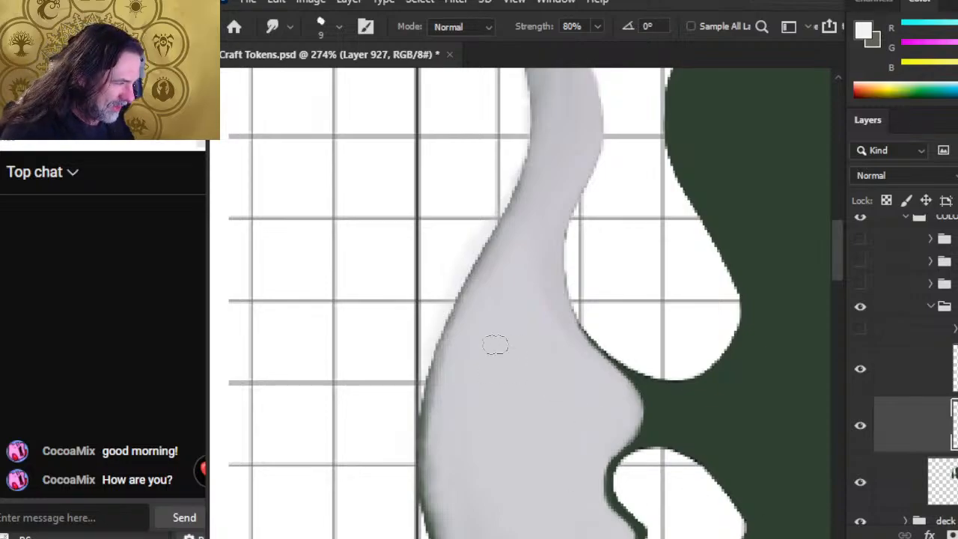
# Smudge the grey edge along the small notch on the inner side of the lower left wing
pyautogui.moveTo(584, 455); pyautogui.dragTo(587, 317)
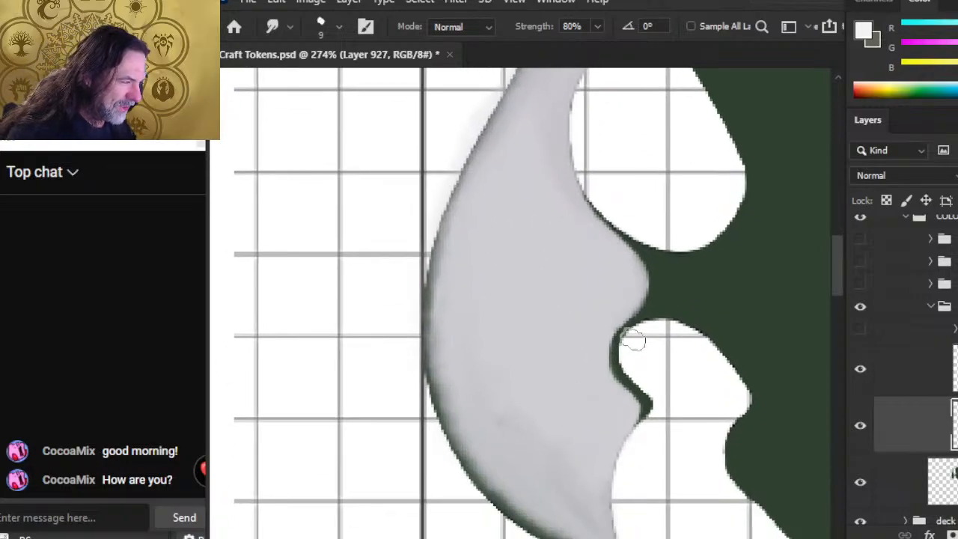
pyautogui.moveTo(626, 343)
pyautogui.mouseDown()
pyautogui.moveTo(650, 386)
pyautogui.moveTo(626, 369)
pyautogui.moveTo(633, 379)
pyautogui.moveTo(634, 344)
pyautogui.moveTo(626, 357)
pyautogui.moveTo(659, 298)
pyautogui.moveTo(643, 354)
pyautogui.moveTo(647, 328)
pyautogui.moveTo(624, 359)
pyautogui.moveTo(654, 399)
pyautogui.moveTo(653, 442)
pyautogui.mouseUp()
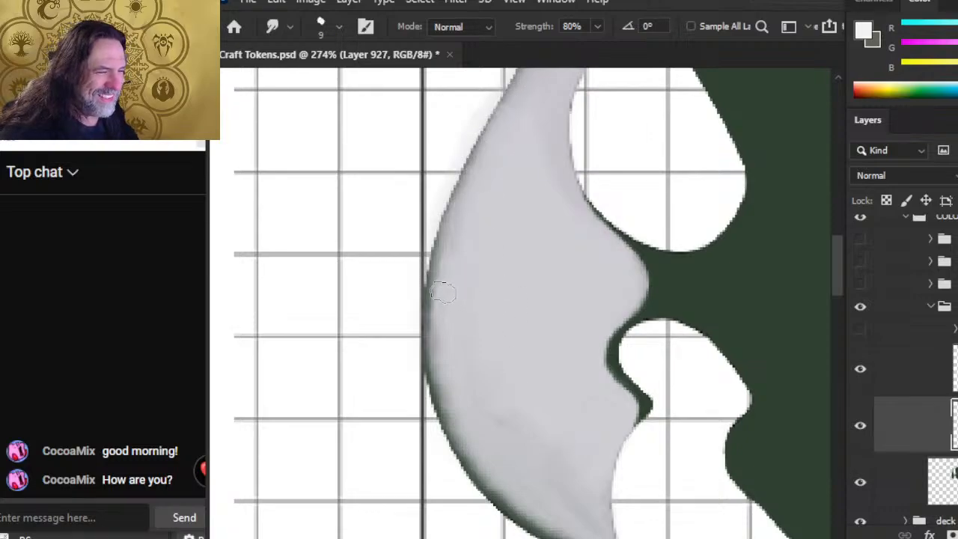
# Smudge the dark grey of the left wing's pointed upper tip down into the light grey neck with the size 9 brush
pyautogui.moveTo(529, 210); pyautogui.dragTo(513, 306)
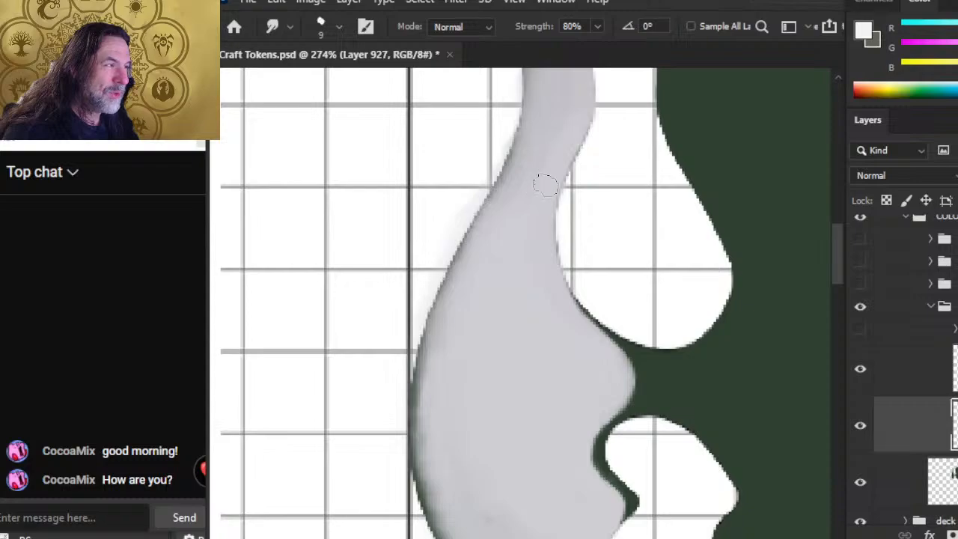
pyautogui.moveTo(593, 197); pyautogui.dragTo(569, 343)
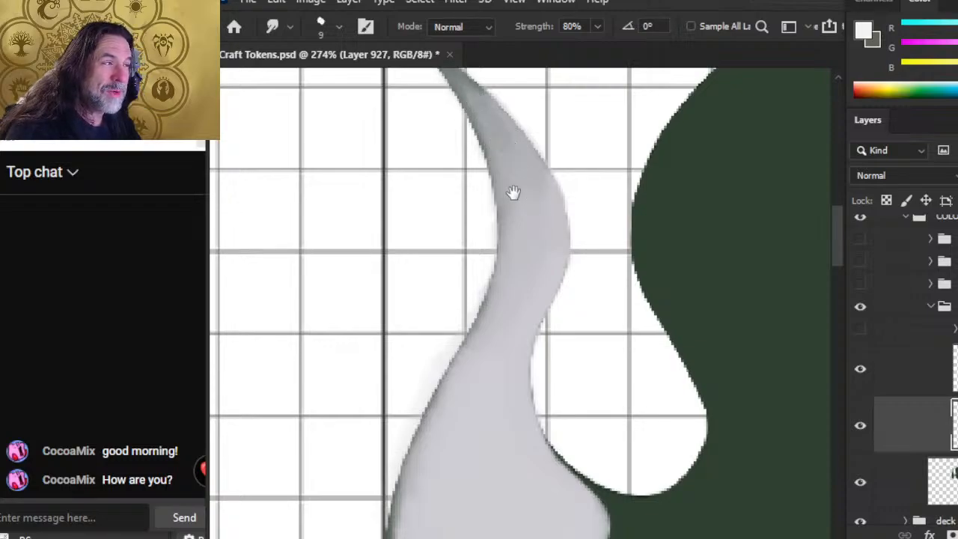
pyautogui.moveTo(513, 194); pyautogui.dragTo(557, 297)
pyautogui.moveTo(497, 173); pyautogui.dragTo(559, 258)
pyautogui.moveTo(509, 205)
pyautogui.mouseDown()
pyautogui.moveTo(538, 231)
pyautogui.moveTo(548, 268)
pyautogui.moveTo(541, 264)
pyautogui.mouseUp()
pyautogui.moveTo(497, 189); pyautogui.dragTo(560, 275)
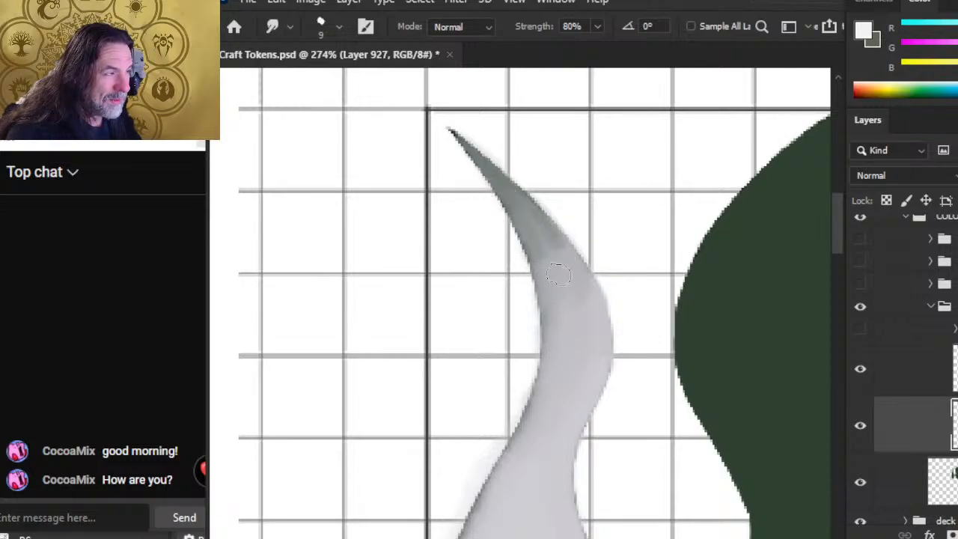
pyautogui.moveTo(534, 240)
pyautogui.mouseDown()
pyautogui.moveTo(560, 270)
pyautogui.moveTo(567, 266)
pyautogui.moveTo(545, 262)
pyautogui.moveTo(551, 253)
pyautogui.moveTo(545, 263)
pyautogui.moveTo(558, 264)
pyautogui.mouseUp()
pyautogui.moveTo(512, 201); pyautogui.dragTo(554, 270)
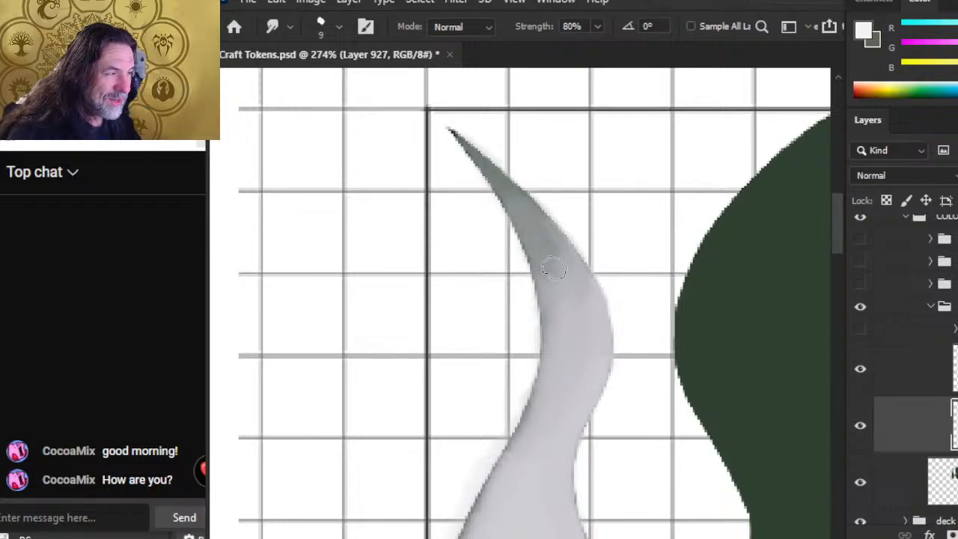
# Refine the blend between the dark tip and the light grey neck with a size 7 smudge brush, and switch to the Eraser
pyautogui.moveTo(534, 222)
pyautogui.mouseDown()
pyautogui.moveTo(563, 268)
pyautogui.moveTo(550, 242)
pyautogui.moveTo(558, 273)
pyautogui.moveTo(536, 247)
pyautogui.moveTo(566, 318)
pyautogui.mouseUp()
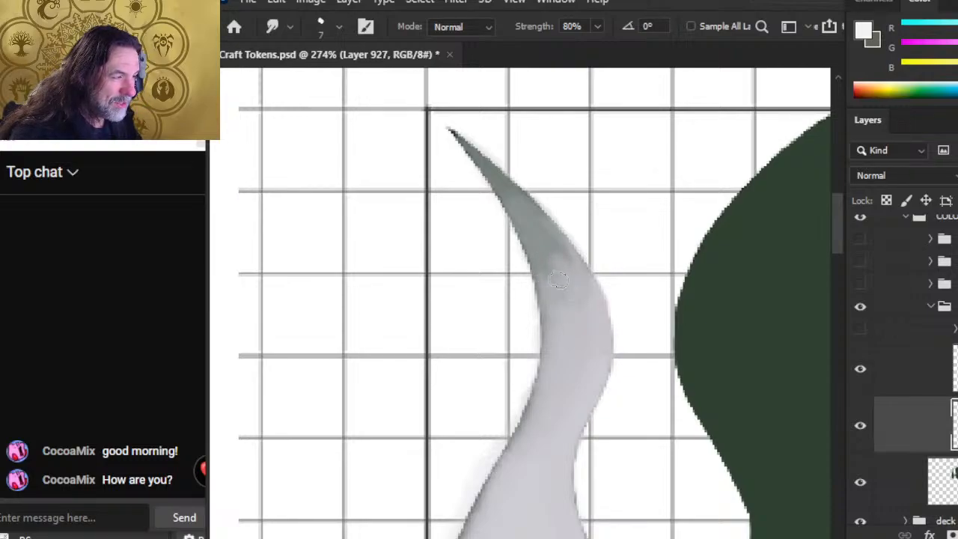
pyautogui.moveTo(579, 302); pyautogui.dragTo(555, 330)
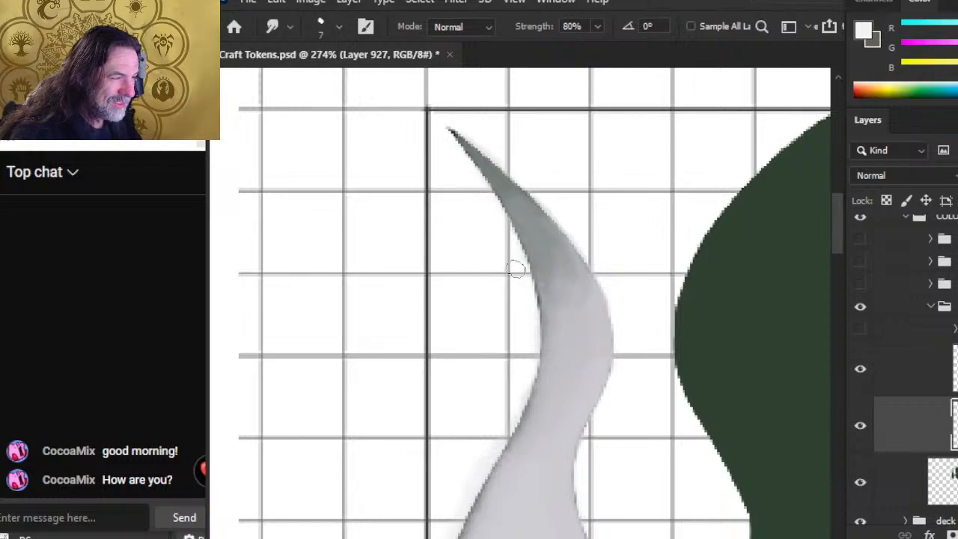
pyautogui.moveTo(544, 267)
pyautogui.mouseDown()
pyautogui.moveTo(545, 311)
pyautogui.moveTo(555, 306)
pyautogui.mouseUp()
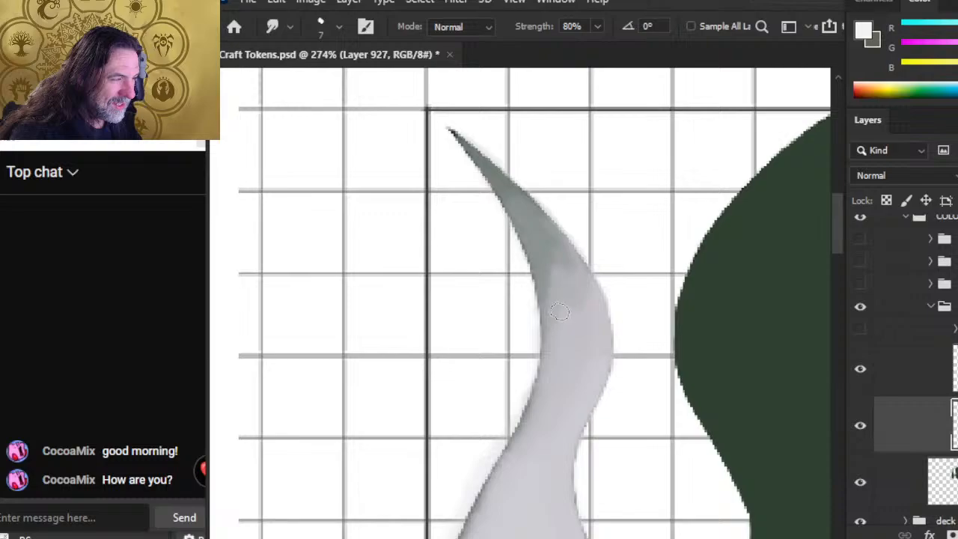
pyautogui.moveTo(560, 313)
pyautogui.mouseDown()
pyautogui.moveTo(554, 279)
pyautogui.moveTo(577, 313)
pyautogui.moveTo(551, 261)
pyautogui.moveTo(582, 302)
pyautogui.mouseUp()
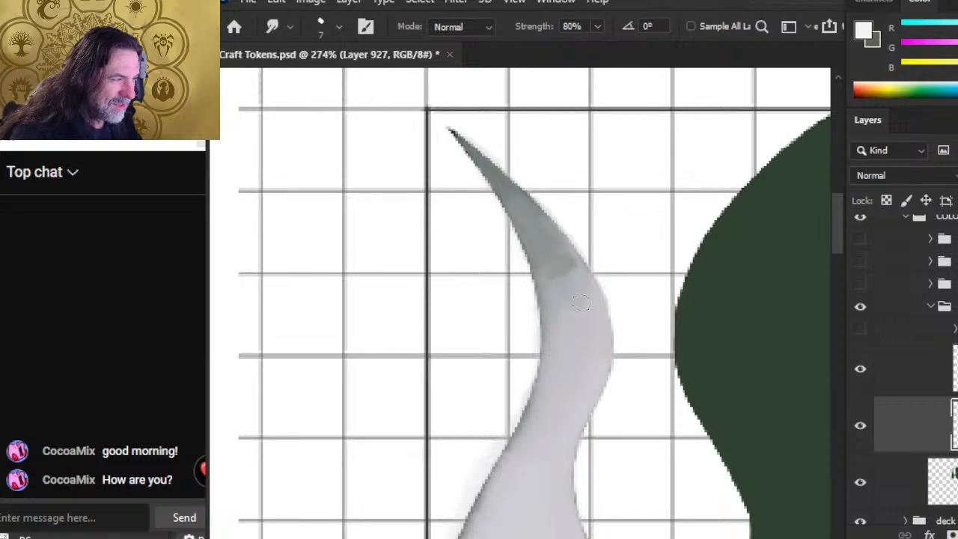
pyautogui.moveTo(547, 265)
pyautogui.mouseDown()
pyautogui.moveTo(565, 286)
pyautogui.moveTo(576, 283)
pyautogui.moveTo(563, 268)
pyautogui.moveTo(573, 281)
pyautogui.moveTo(563, 269)
pyautogui.moveTo(546, 325)
pyautogui.moveTo(534, 305)
pyautogui.moveTo(568, 268)
pyautogui.moveTo(562, 260)
pyautogui.moveTo(572, 299)
pyautogui.mouseUp()
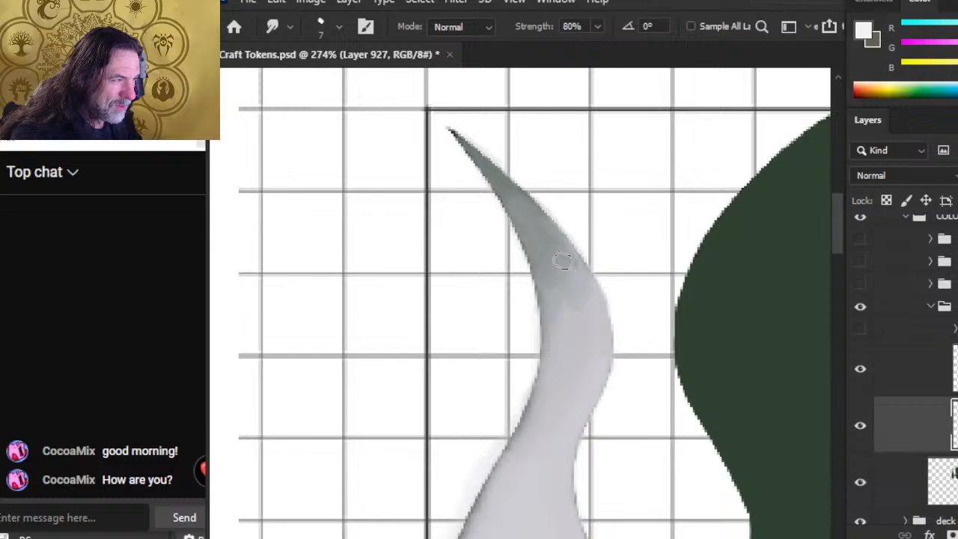
pyautogui.moveTo(563, 263)
pyautogui.mouseDown()
pyautogui.moveTo(589, 312)
pyautogui.moveTo(555, 261)
pyautogui.moveTo(565, 323)
pyautogui.moveTo(569, 274)
pyautogui.moveTo(566, 327)
pyautogui.moveTo(561, 287)
pyautogui.moveTo(554, 335)
pyautogui.moveTo(544, 267)
pyautogui.moveTo(557, 322)
pyautogui.mouseUp()
pyautogui.press('e')
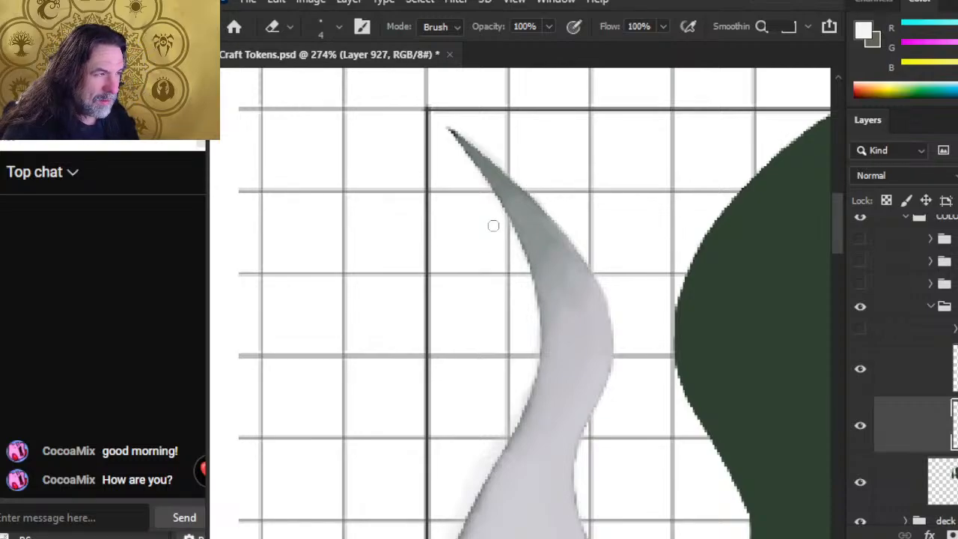
# Try a white brush stroke across the left wing's body on the blank layer above the grey wing, and undo it
pyautogui.press('z')
pyautogui.moveTo(532, 313); pyautogui.dragTo(470, 297)
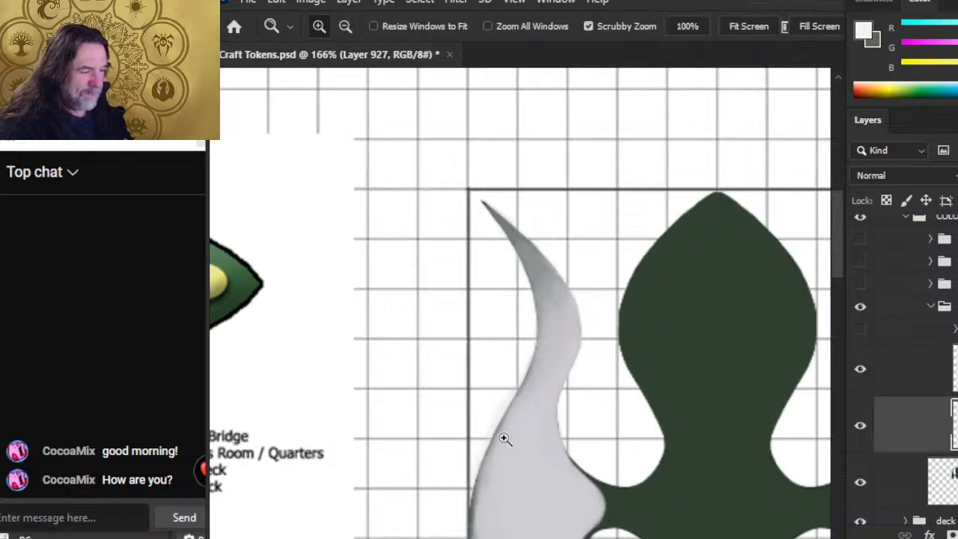
pyautogui.moveTo(530, 424); pyautogui.dragTo(497, 225)
pyautogui.click(903, 390)
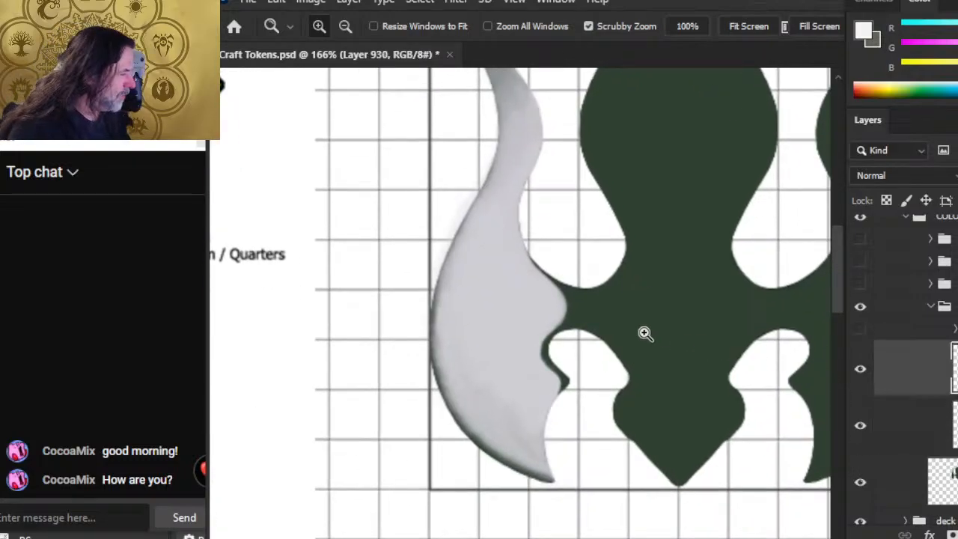
pyautogui.press('b')
pyautogui.moveTo(534, 299); pyautogui.dragTo(479, 438)
pyautogui.hotkey('ctrl', 'z')
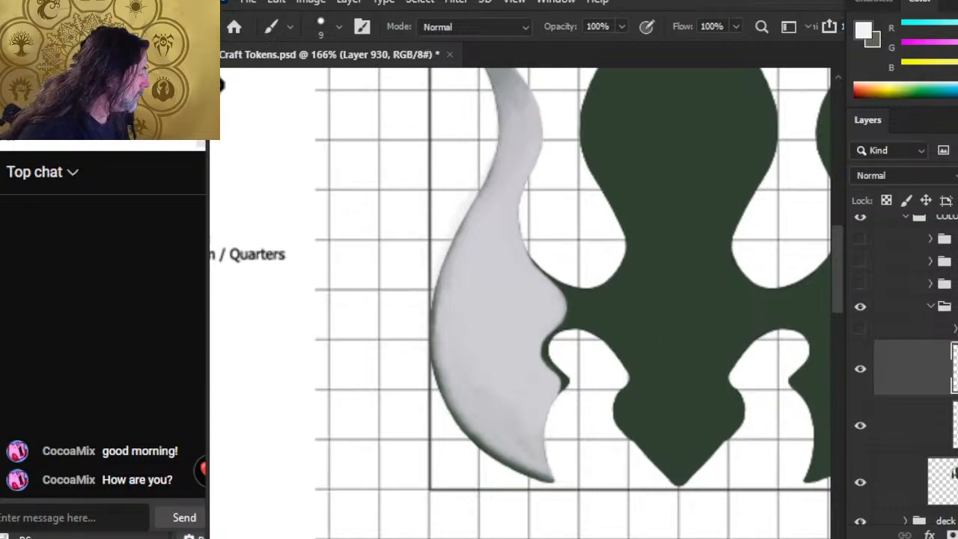
# Paint a white edge along the left wing's inner bulge on Layer 930 in the wings group with a size 3 brush, and switch to Smudge
pyautogui.scroll(3, 915, 366)
pyautogui.click(947, 276)
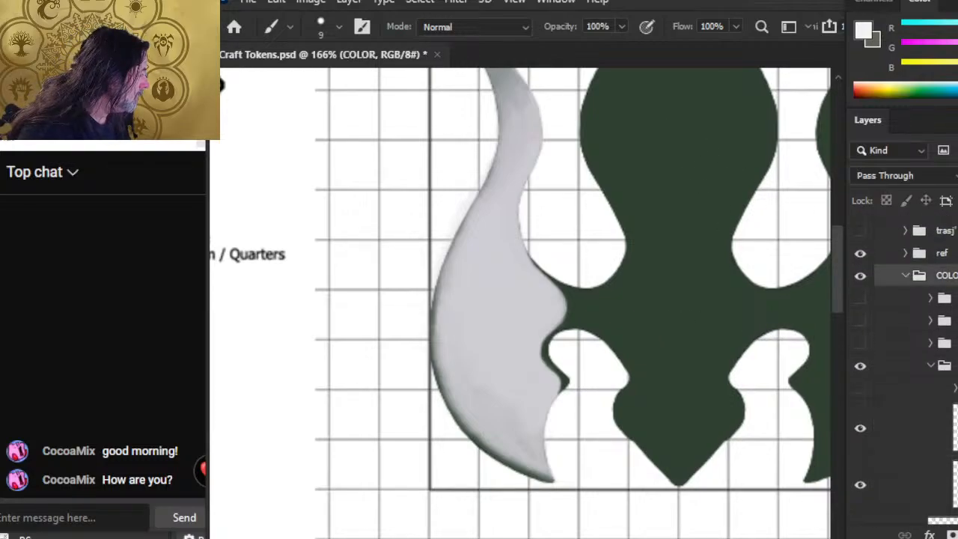
pyautogui.click(946, 365)
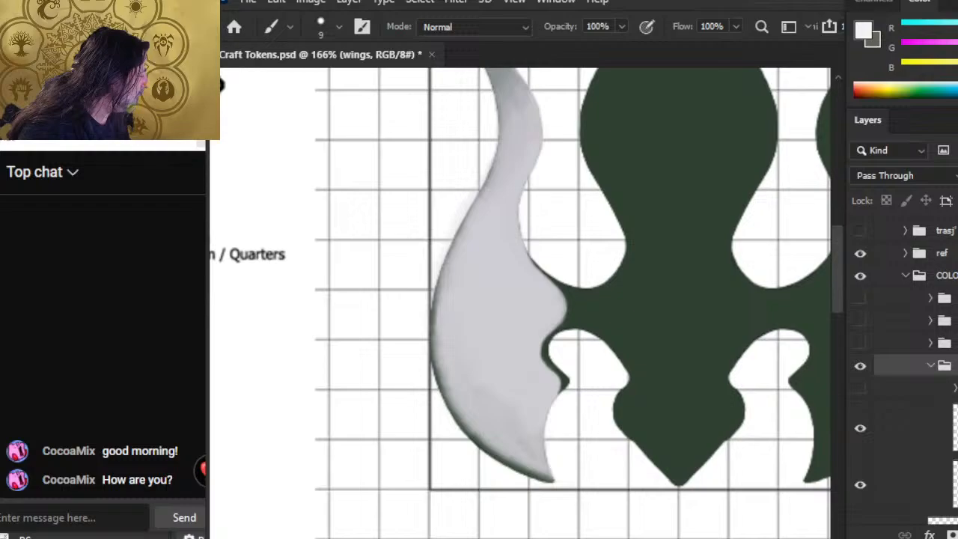
pyautogui.click(948, 427)
pyautogui.press('[')
pyautogui.press('[')
pyautogui.press('[')
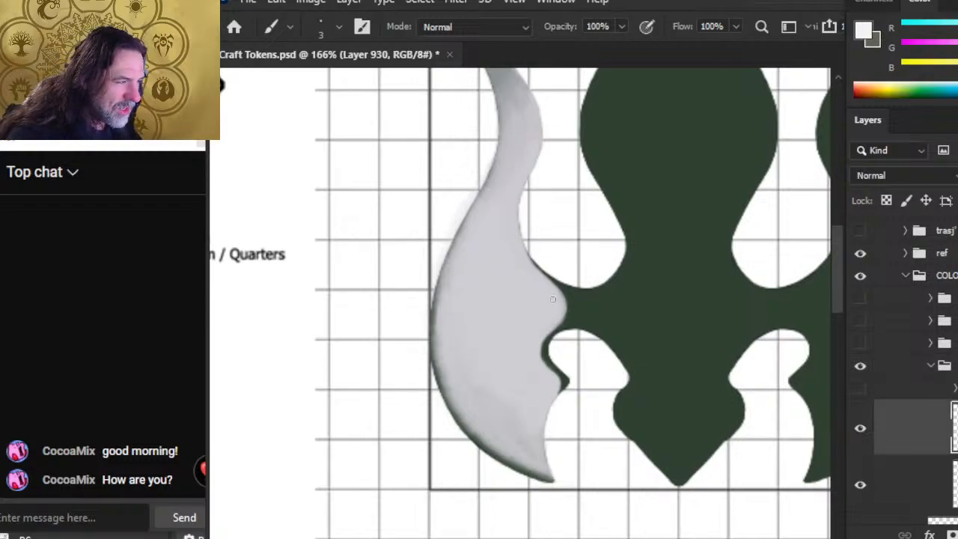
pyautogui.moveTo(552, 289); pyautogui.dragTo(553, 289)
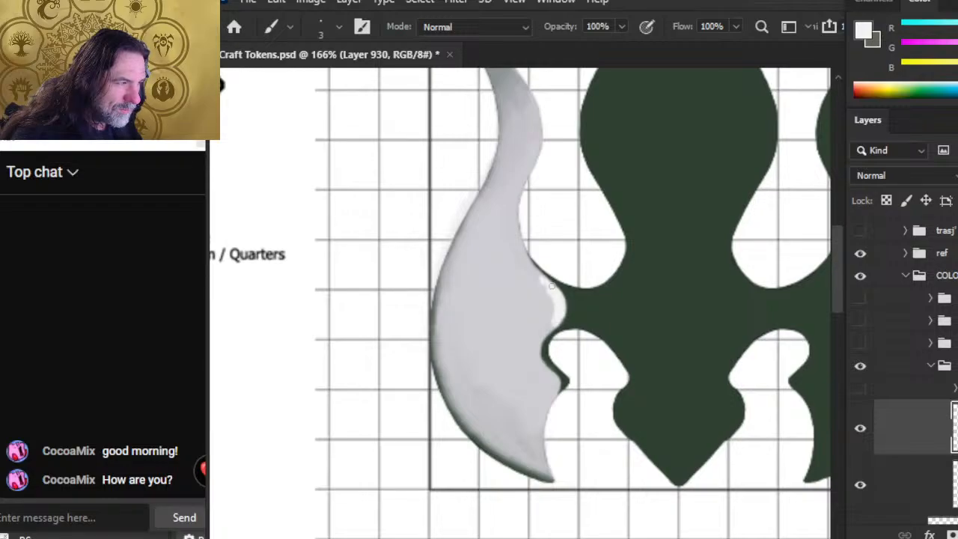
pyautogui.moveTo(552, 286); pyautogui.dragTo(548, 281)
pyautogui.press('r')
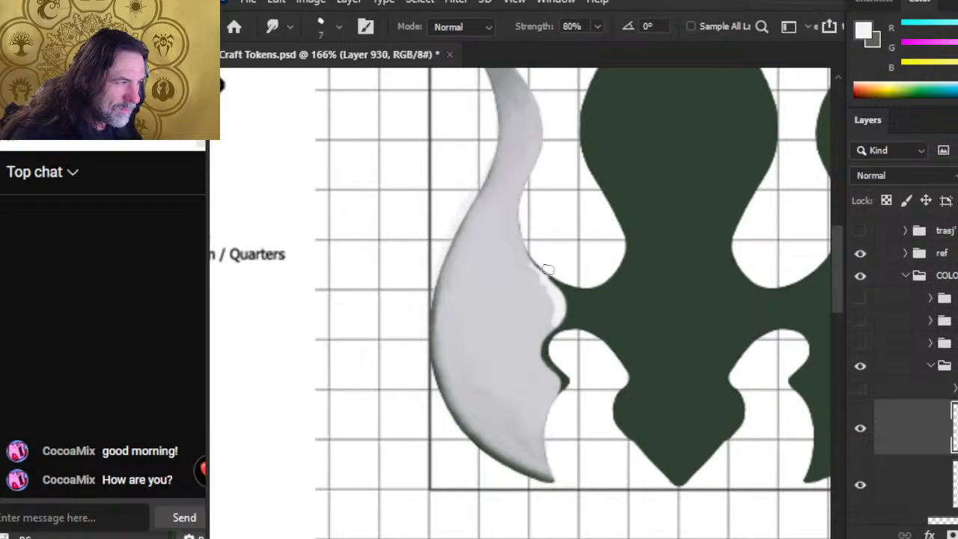
# Switch to the ship layout in Word and examine the vein pattern on the Star Moth's wings up close
pyautogui.hotkey('alt', 'Tab')
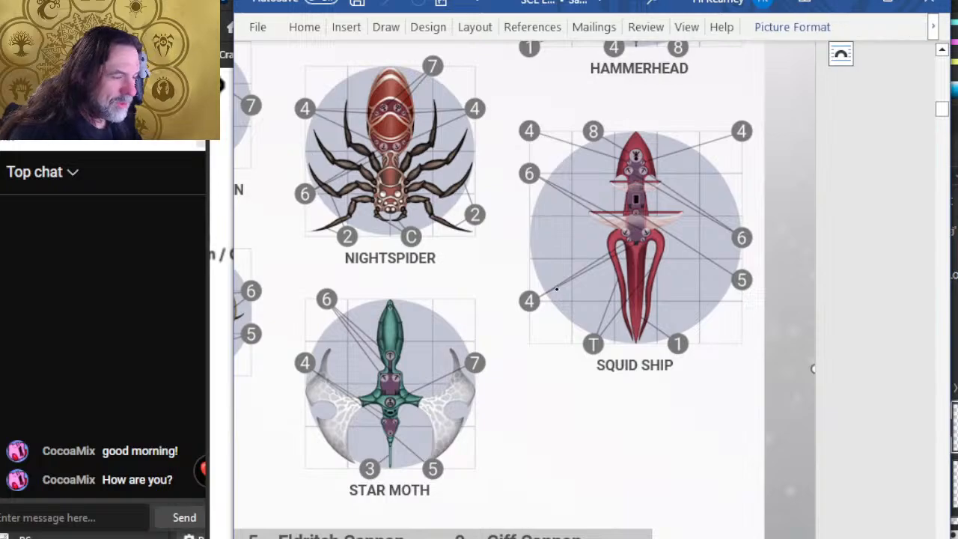
pyautogui.scroll(-2, 529, 303)
pyautogui.keyDown('ctrl'); pyautogui.scroll(1, 327, 285); pyautogui.keyUp('ctrl')
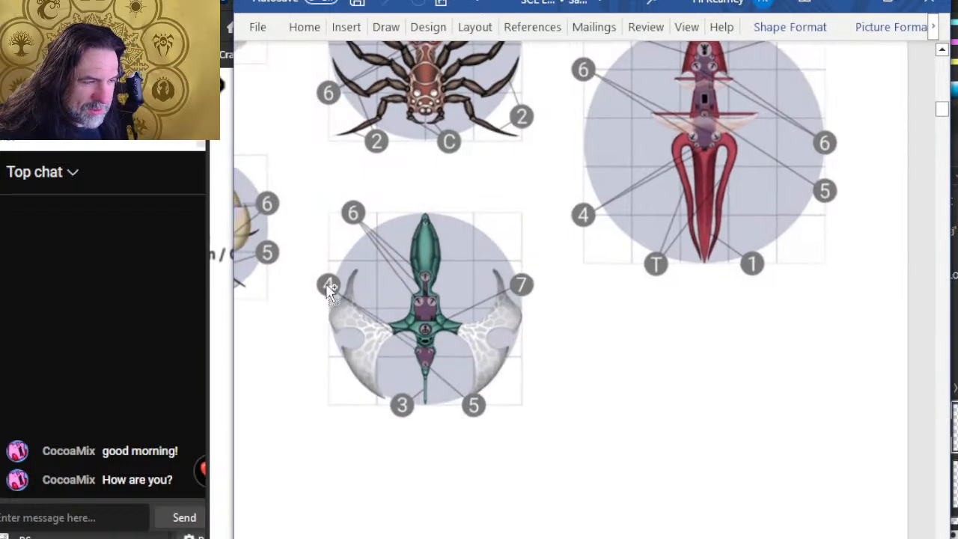
pyautogui.keyDown('ctrl'); pyautogui.scroll(1, 395, 375); pyautogui.keyUp('ctrl')
pyautogui.keyDown('ctrl'); pyautogui.scroll(1, 395, 375); pyautogui.keyUp('ctrl')
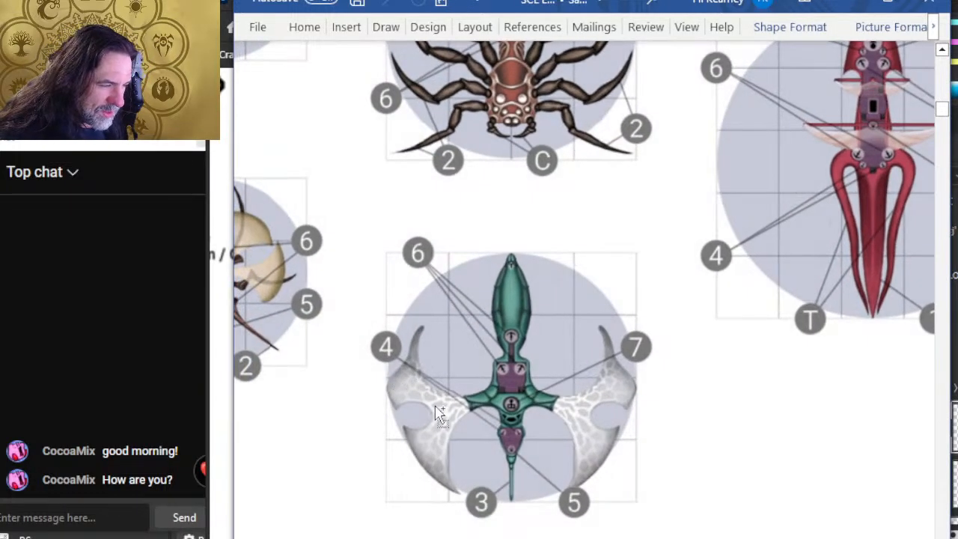
pyautogui.keyDown('ctrl'); pyautogui.scroll(1, 439, 411); pyautogui.keyUp('ctrl')
pyautogui.scroll(-2, 540, 352)
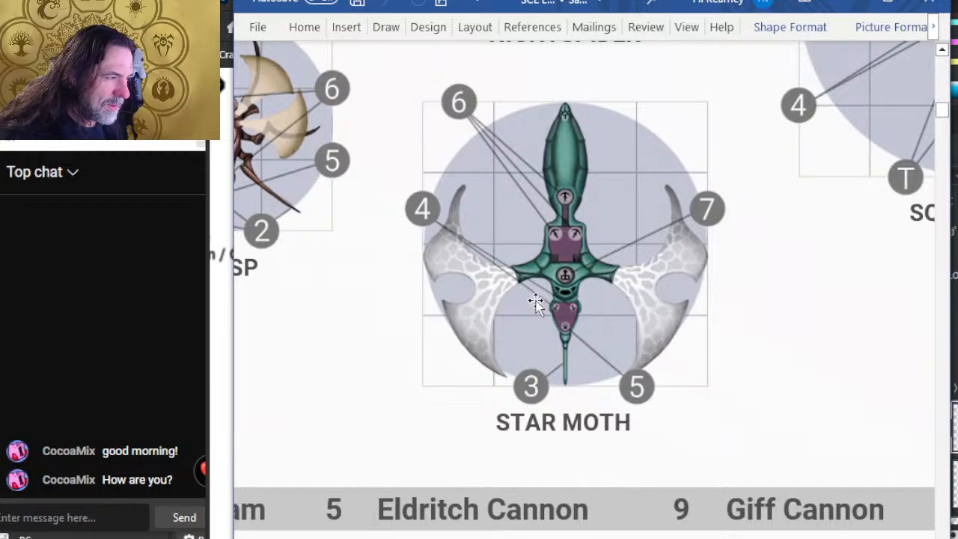
pyautogui.keyDown('ctrl'); pyautogui.scroll(1, 520, 306); pyautogui.keyUp('ctrl')
pyautogui.keyDown('ctrl'); pyautogui.scroll(1, 503, 299); pyautogui.keyUp('ctrl')
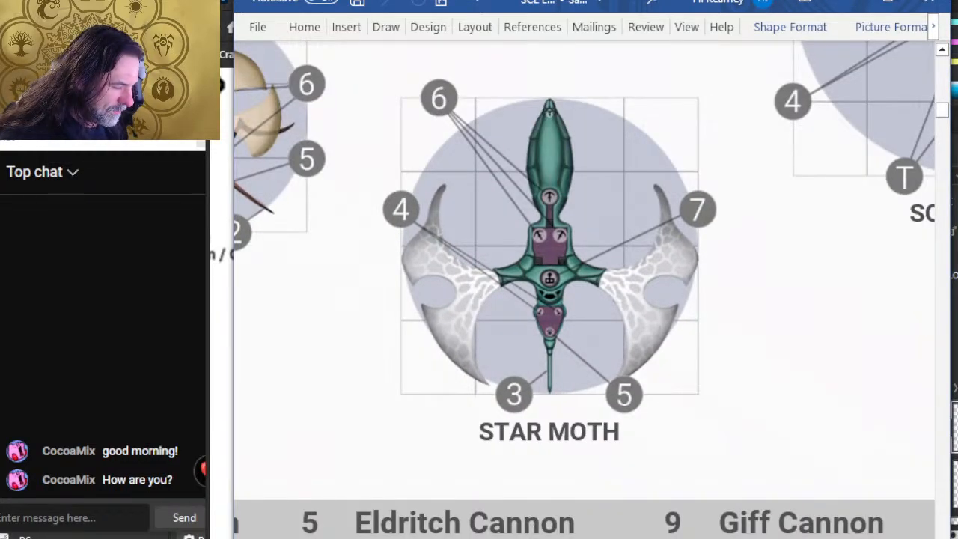
pyautogui.hscroll(-3, 513, 400)
pyautogui.hscroll(2, 513, 400)
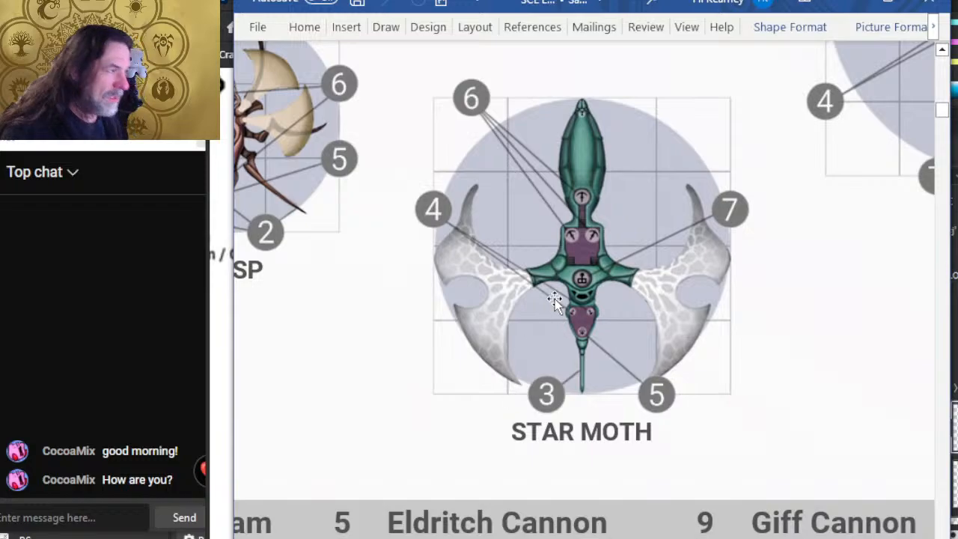
pyautogui.keyDown('ctrl'); pyautogui.scroll(1, 555, 299); pyautogui.keyUp('ctrl')
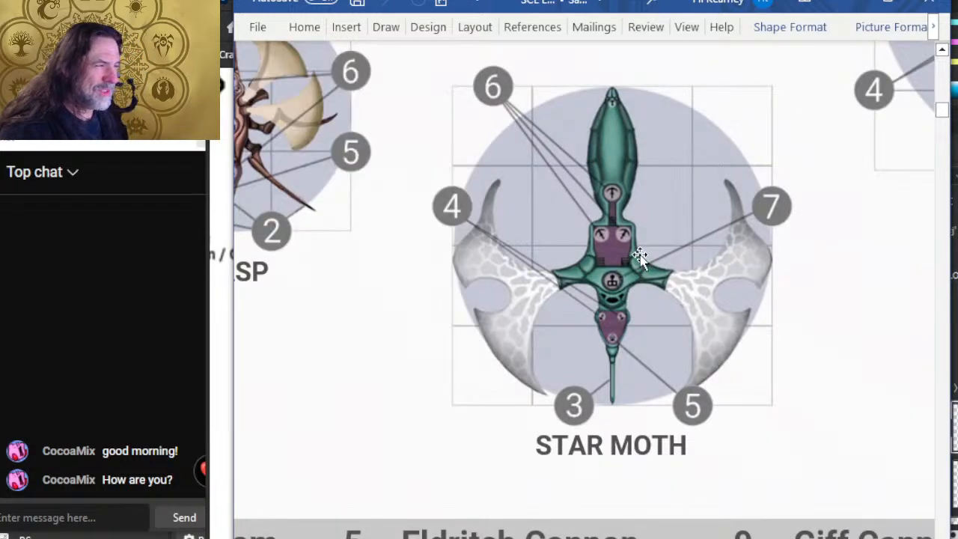
# Start a PDF export of the layout into interior pages > DONE > EQUIPMENT AND SHIPS, with the file name 11
pyautogui.click(254, 30)
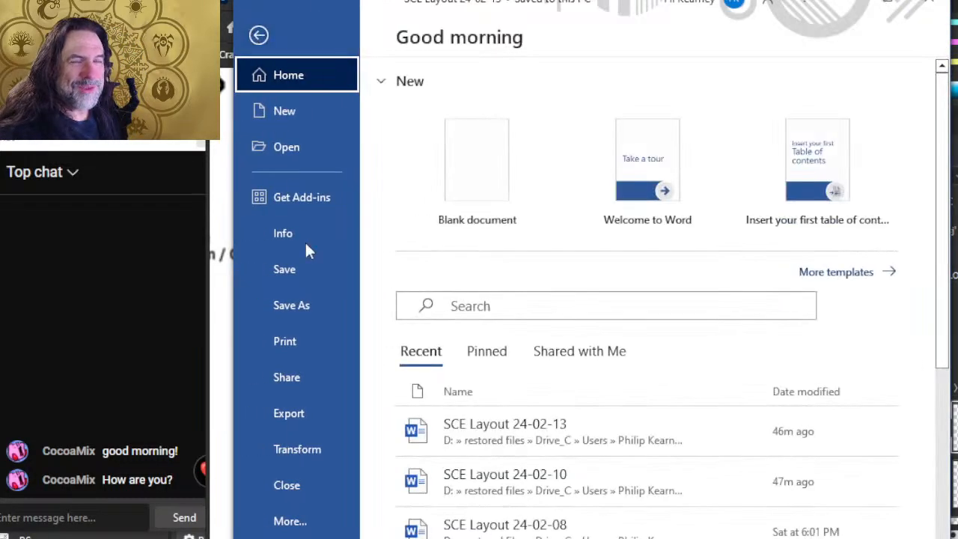
pyautogui.click(314, 416)
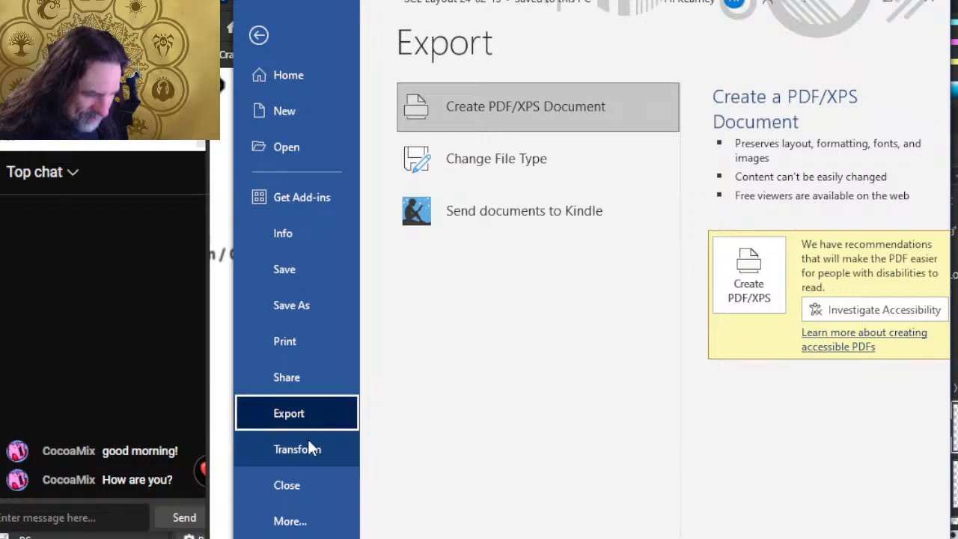
pyautogui.click(751, 294)
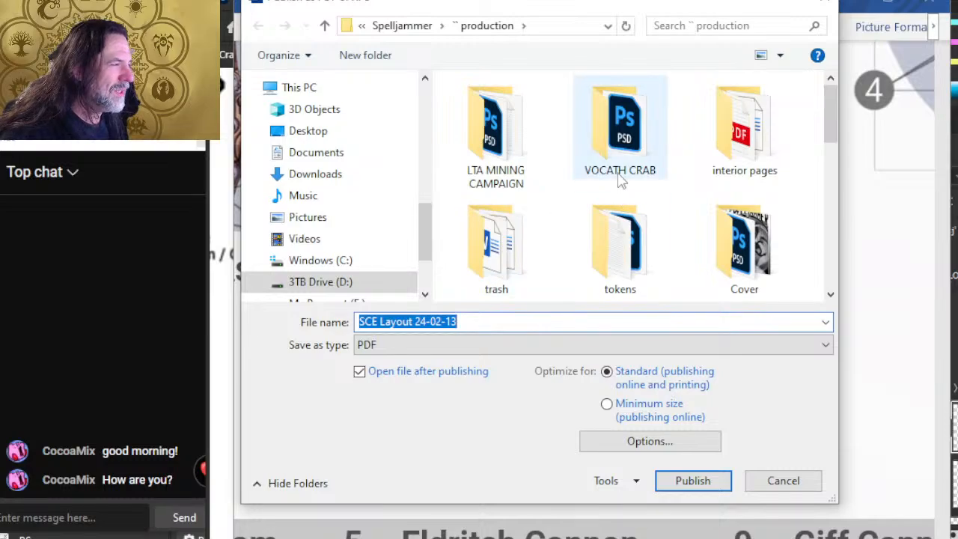
pyautogui.doubleClick(753, 171)
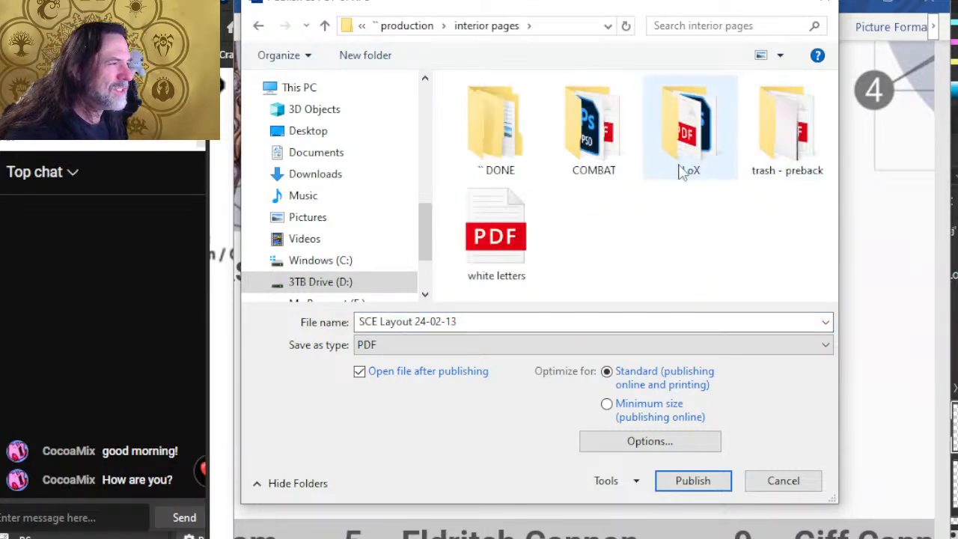
pyautogui.doubleClick(500, 147)
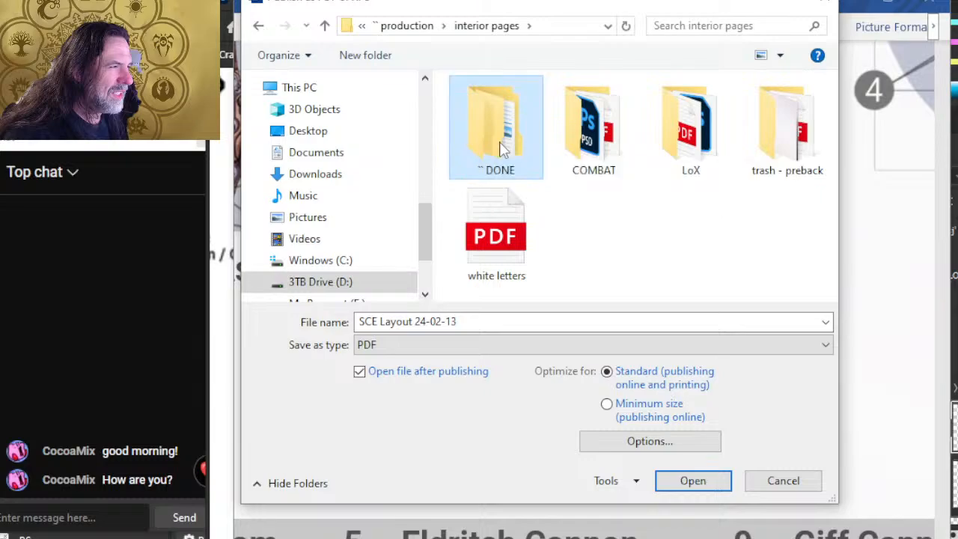
pyautogui.doubleClick(527, 150)
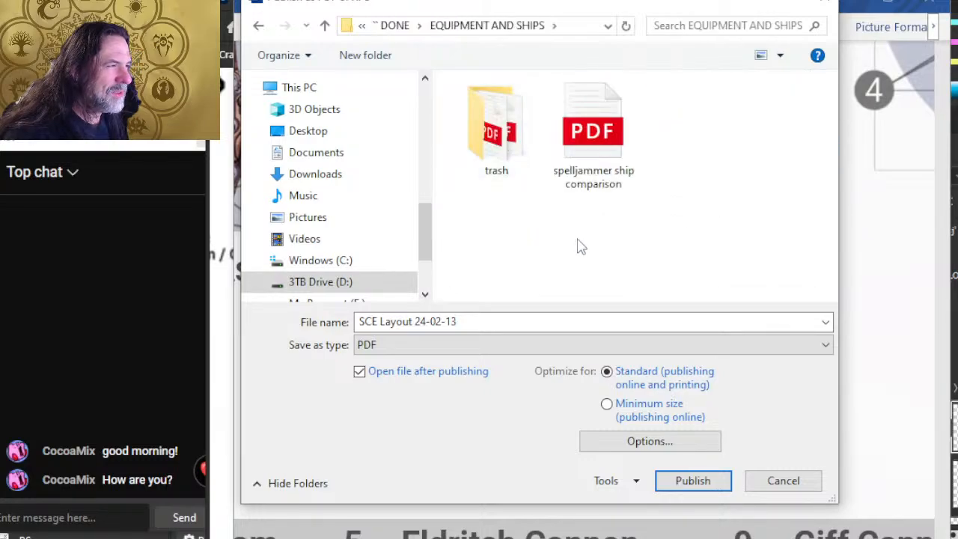
pyautogui.click(517, 322)
pyautogui.write('11')
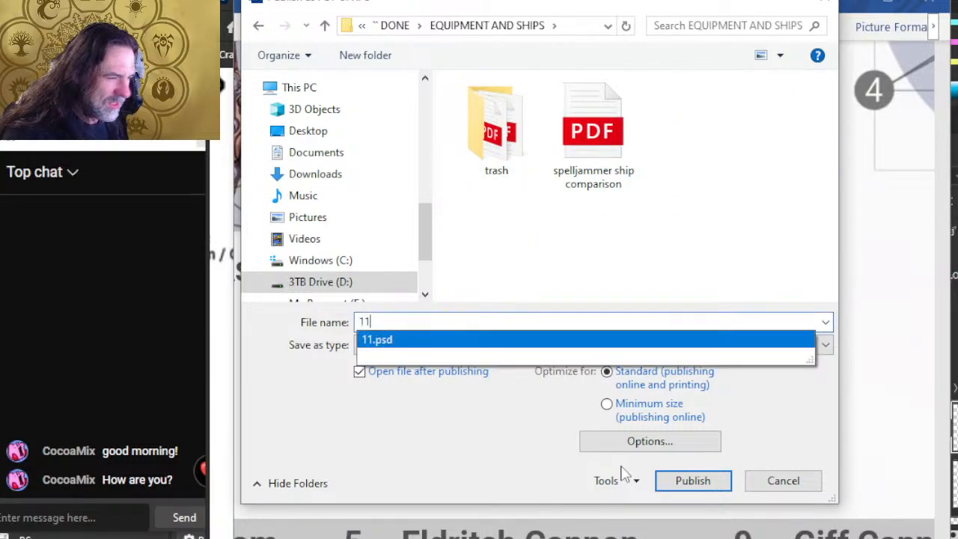
# Publish the PDF with only the current page, document without markup, and document properties and accessibility structure tags excluded
pyautogui.click(634, 442)
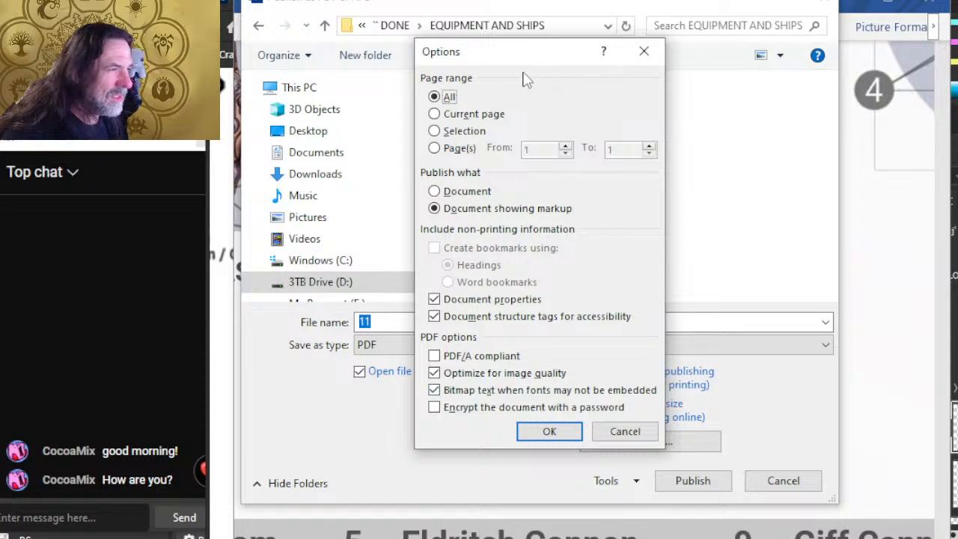
pyautogui.click(466, 118)
pyautogui.click(468, 191)
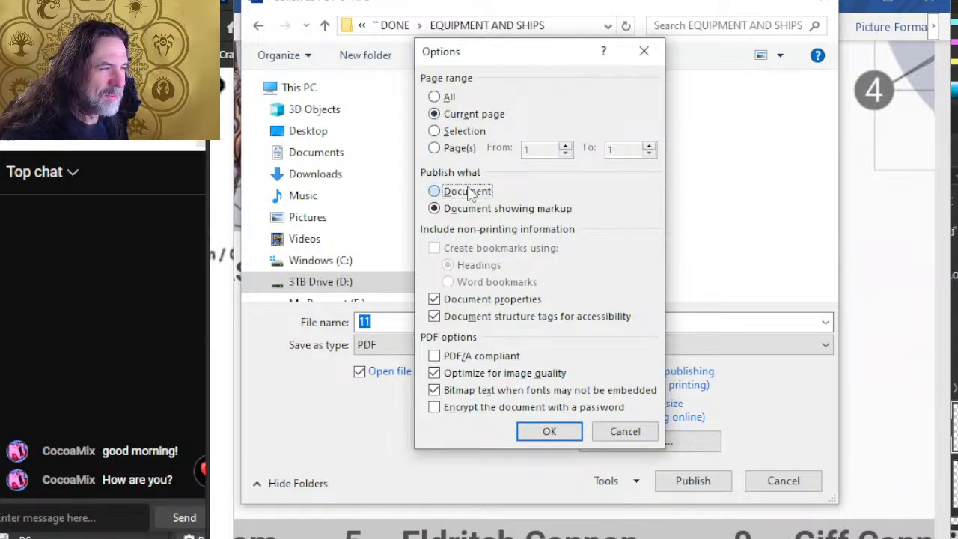
pyautogui.click(483, 302)
pyautogui.click(484, 318)
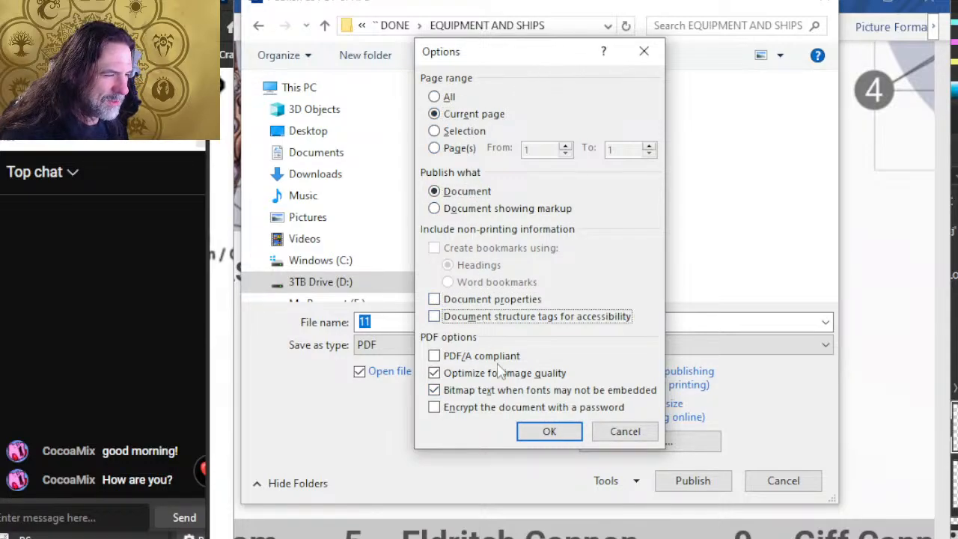
pyautogui.click(549, 433)
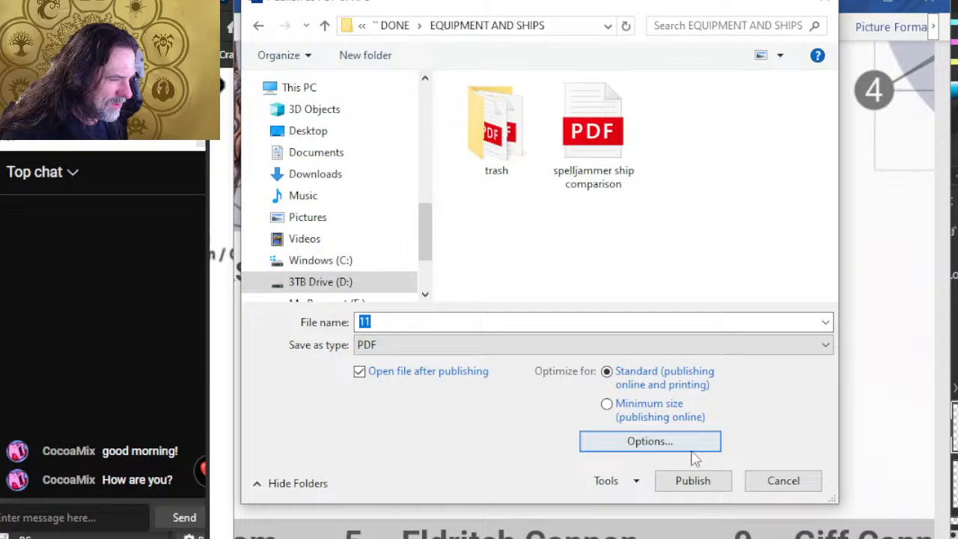
pyautogui.click(717, 482)
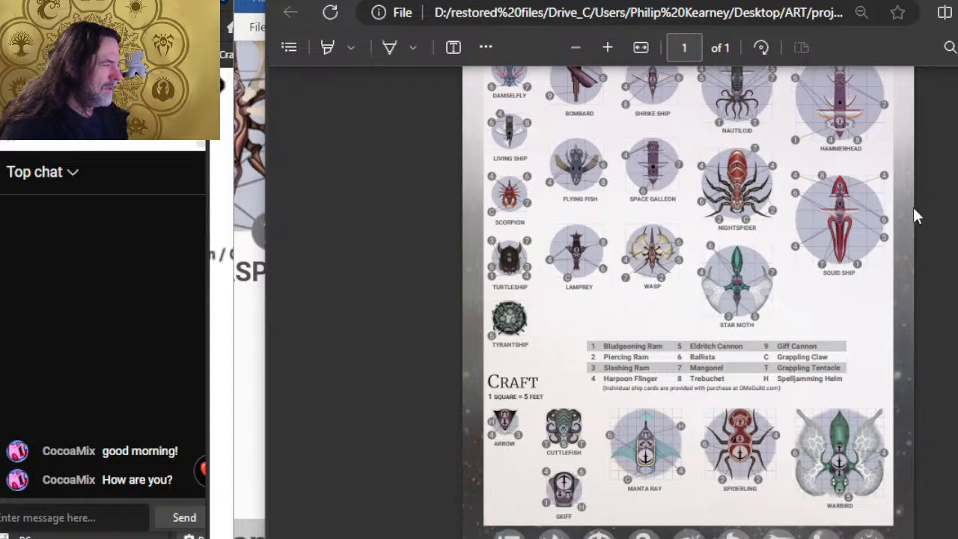
# Examine the Star Moth's veined wings enlarged in the exported PDF
pyautogui.keyDown('ctrl'); pyautogui.scroll(5, 635, 268); pyautogui.keyUp('ctrl')
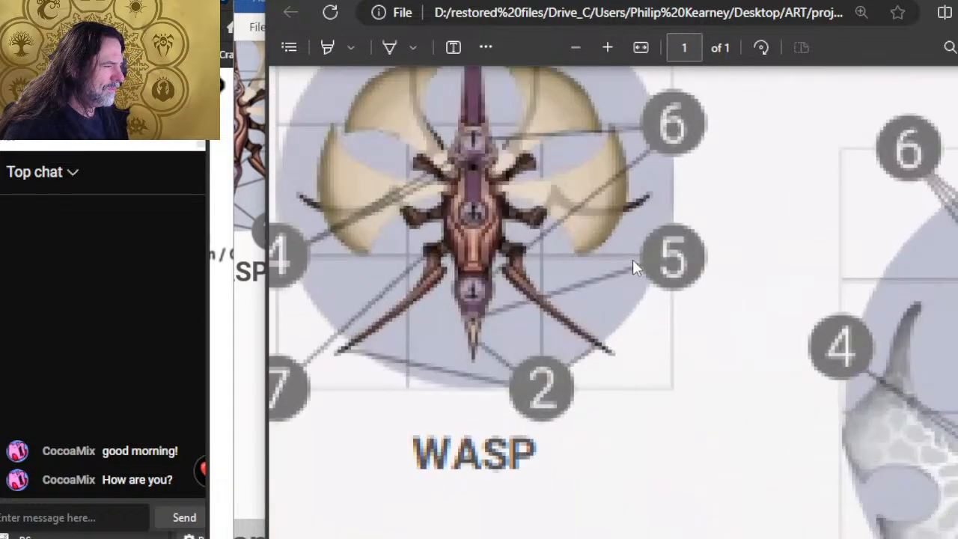
pyautogui.scroll(-4, 633, 281)
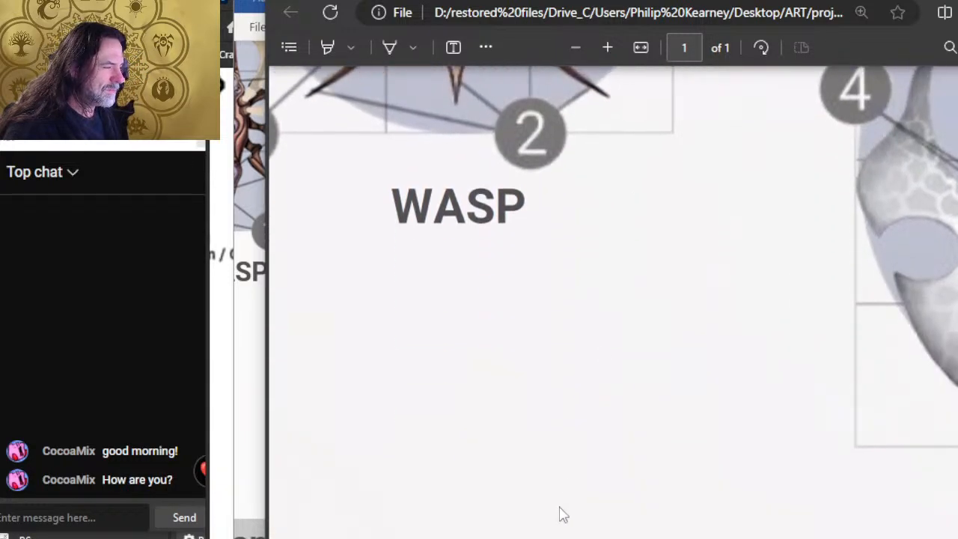
pyautogui.moveTo(602, 536); pyautogui.dragTo(746, 496)
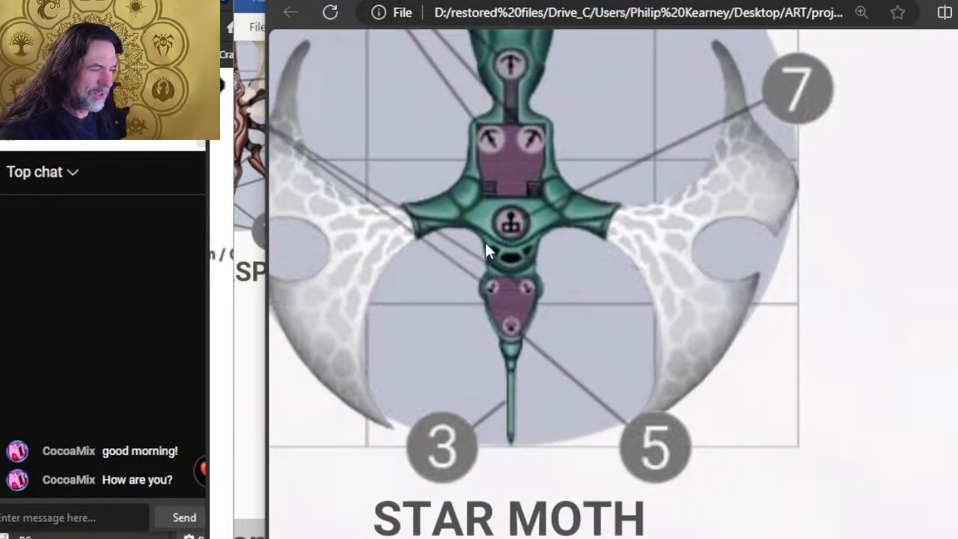
pyautogui.scroll(-4, 487, 253)
pyautogui.scroll(4, 486, 254)
pyautogui.scroll(-4, 490, 257)
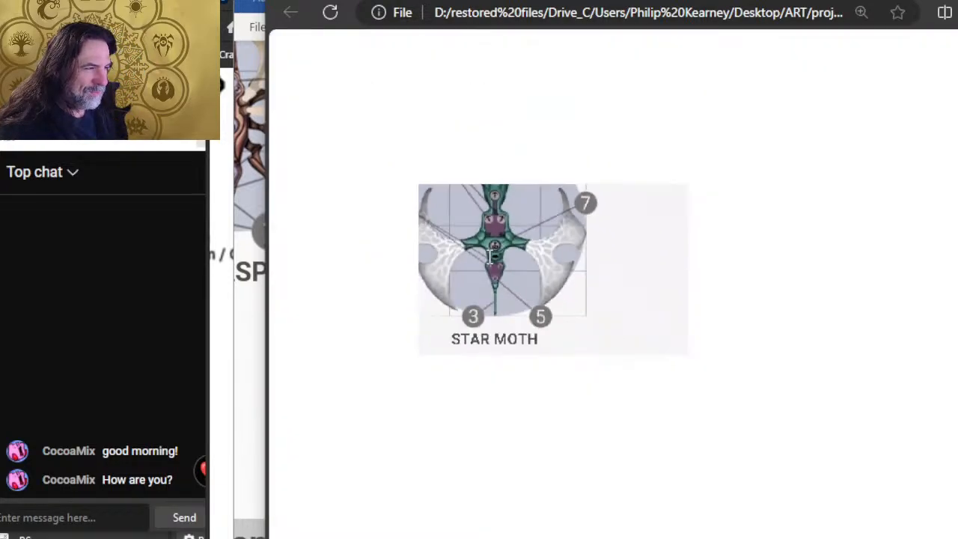
pyautogui.hotkey('alt', 'Tab')
pyautogui.hotkey('alt', 'Tab')
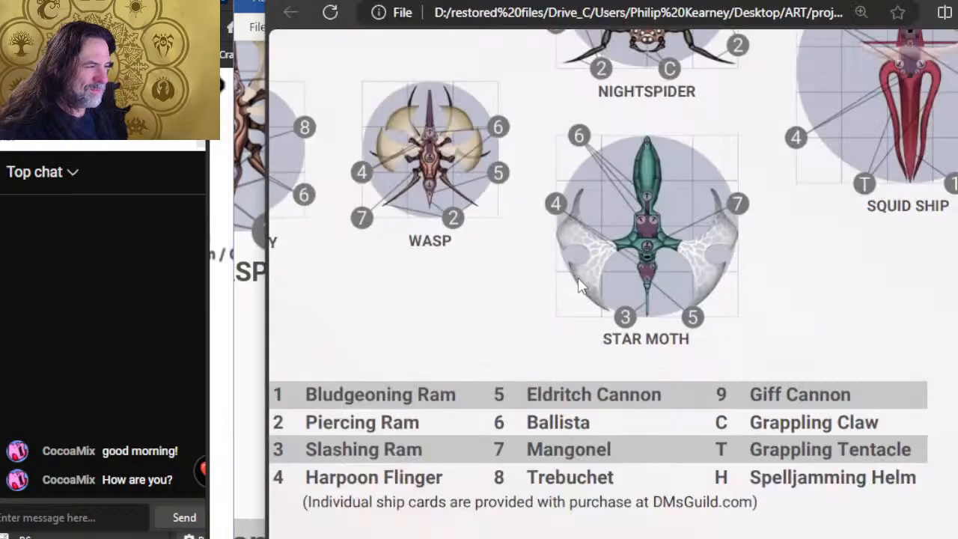
pyautogui.scroll(4, 578, 258)
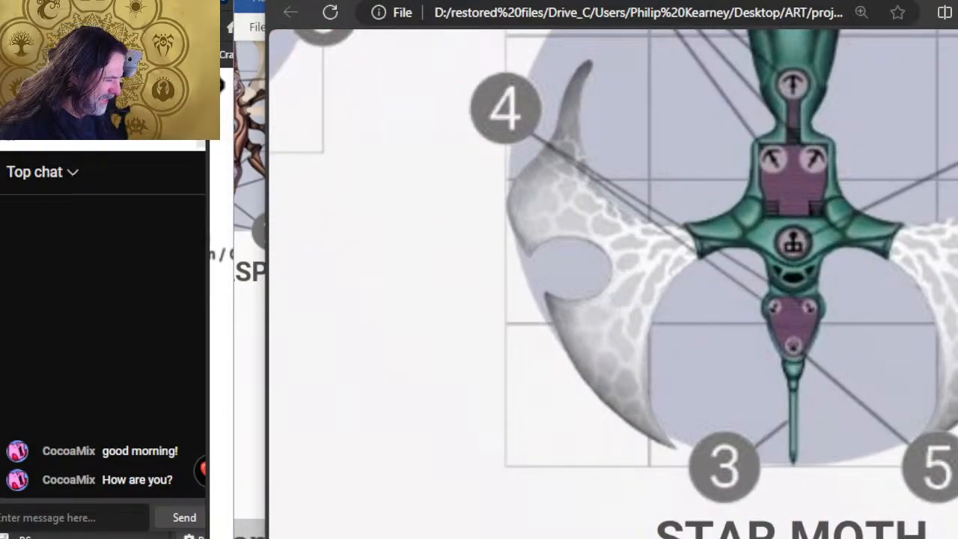
pyautogui.hscroll(3, 612, 285)
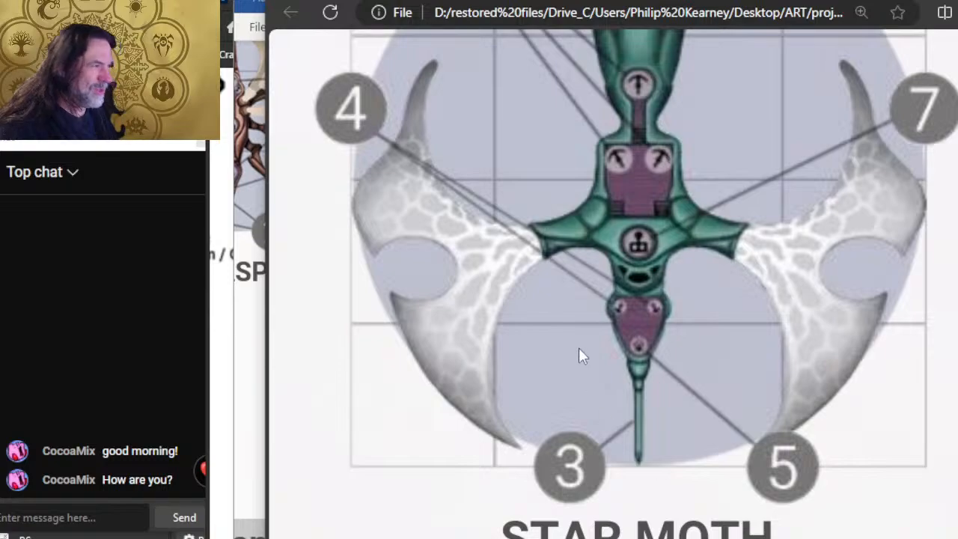
# Compare the enlarged Star Moth wings in the Word layout with those in the exported PDF
pyautogui.hotkey('alt', 'Tab')
pyautogui.scroll(2, 662, 301)
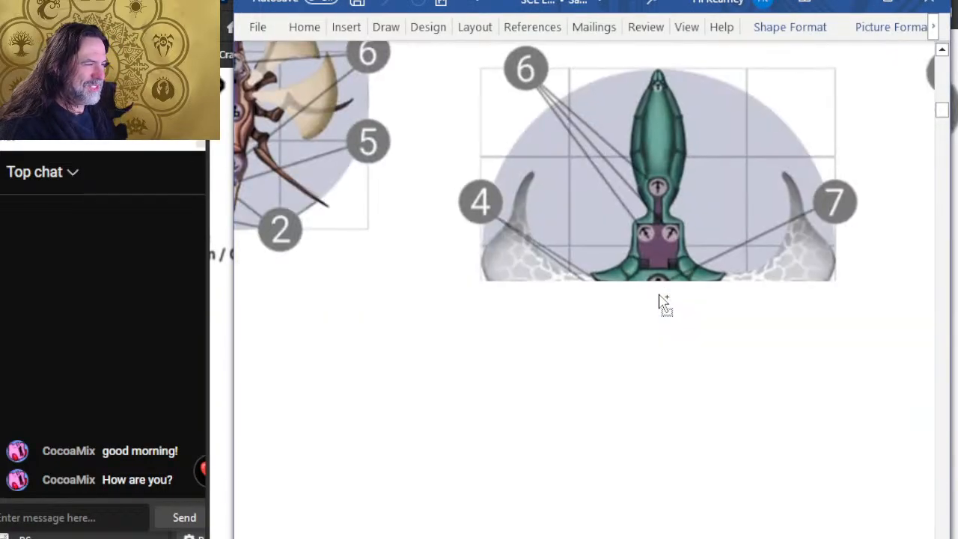
pyautogui.scroll(1, 677, 285)
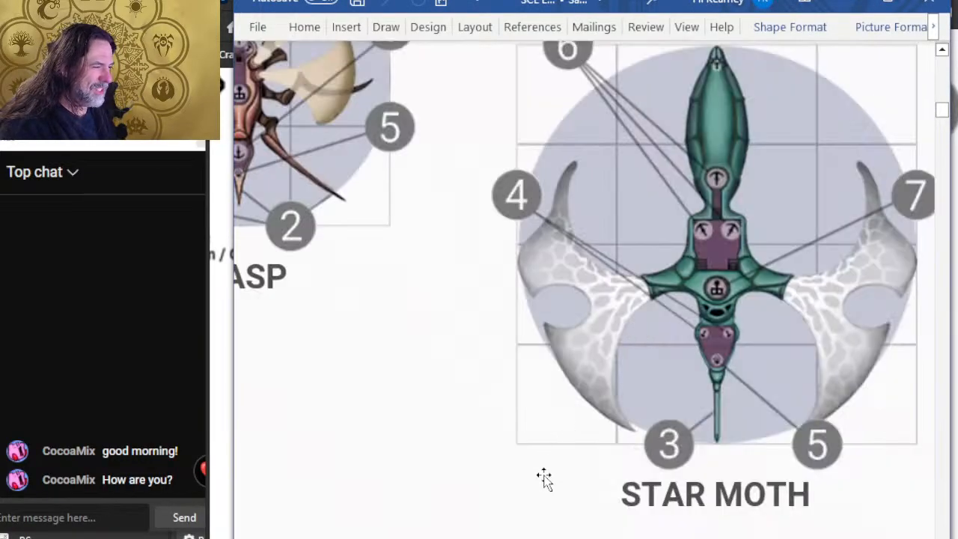
pyautogui.scroll(1, 563, 403)
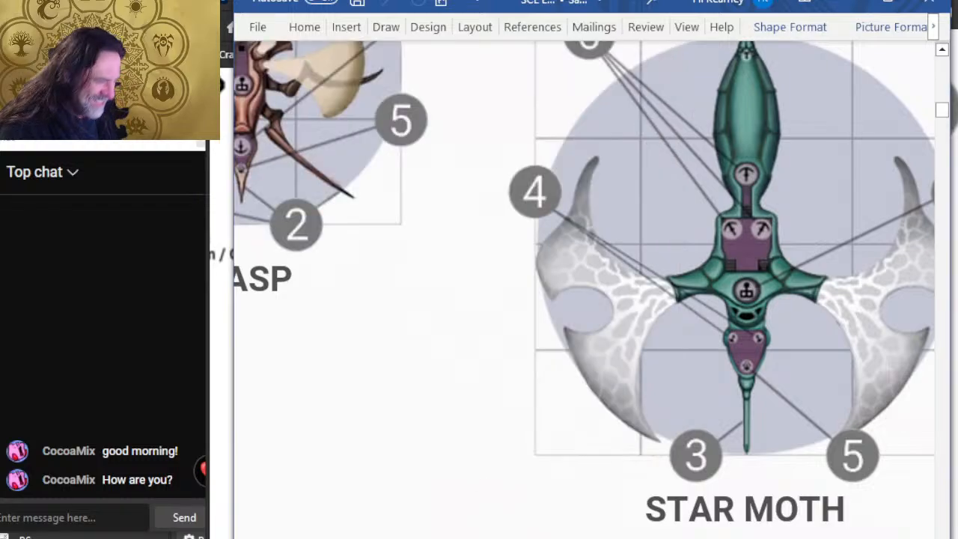
pyautogui.hscroll(4, 584, 284)
pyautogui.hotkey('alt', 'Tab')
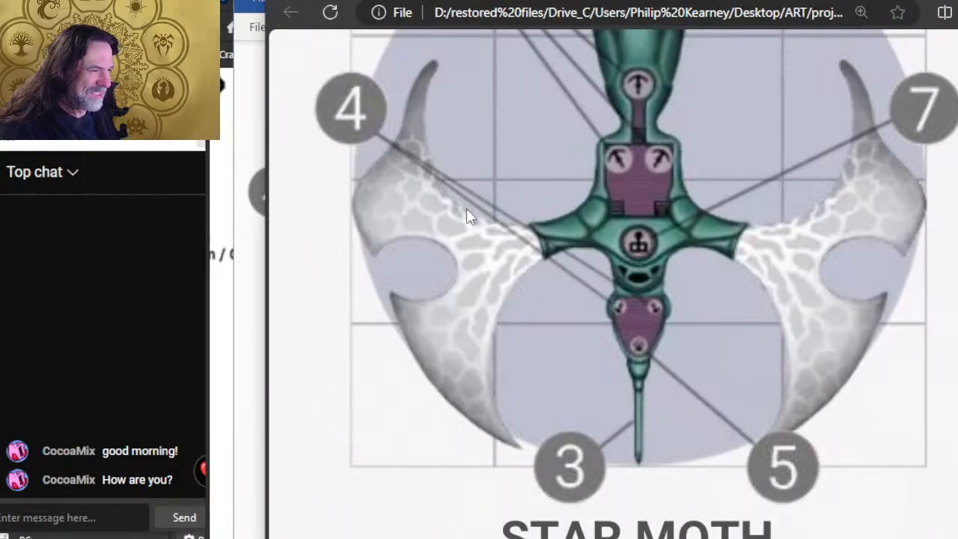
pyautogui.hotkey('alt', 'Tab')
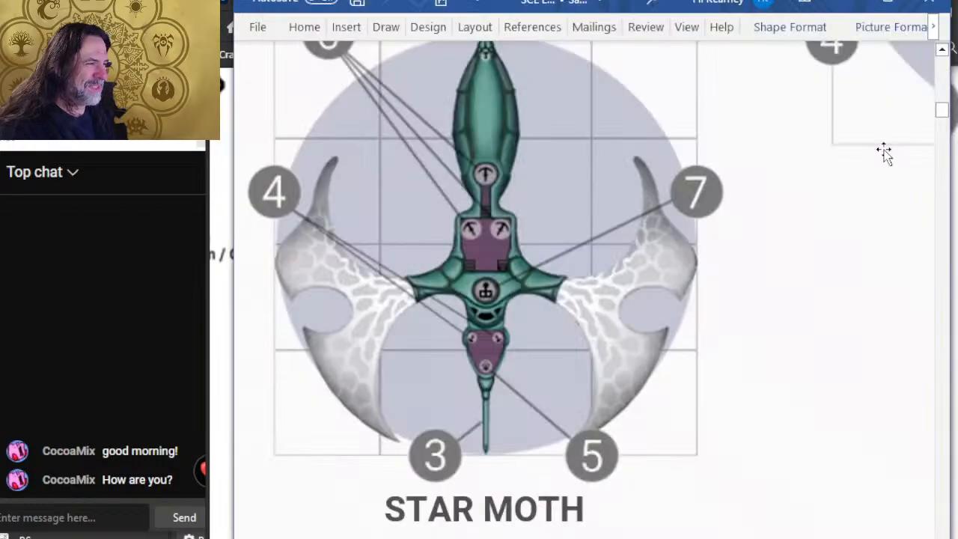
# Examine the Star Moth diagram and the surrounding Vessels and Craft page in the Word document
pyautogui.scroll(-1, 406, 145)
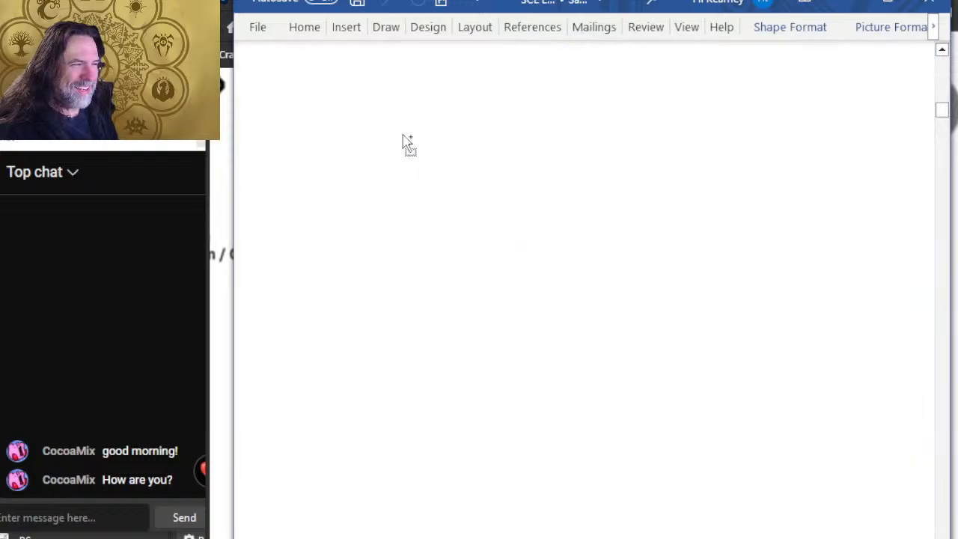
pyautogui.scroll(-4, 571, 149)
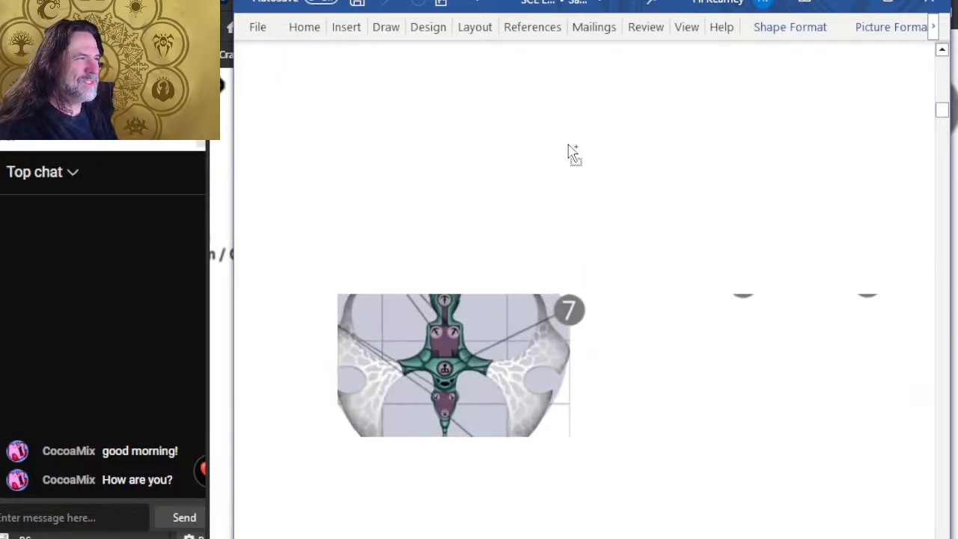
pyautogui.scroll(-3, 569, 147)
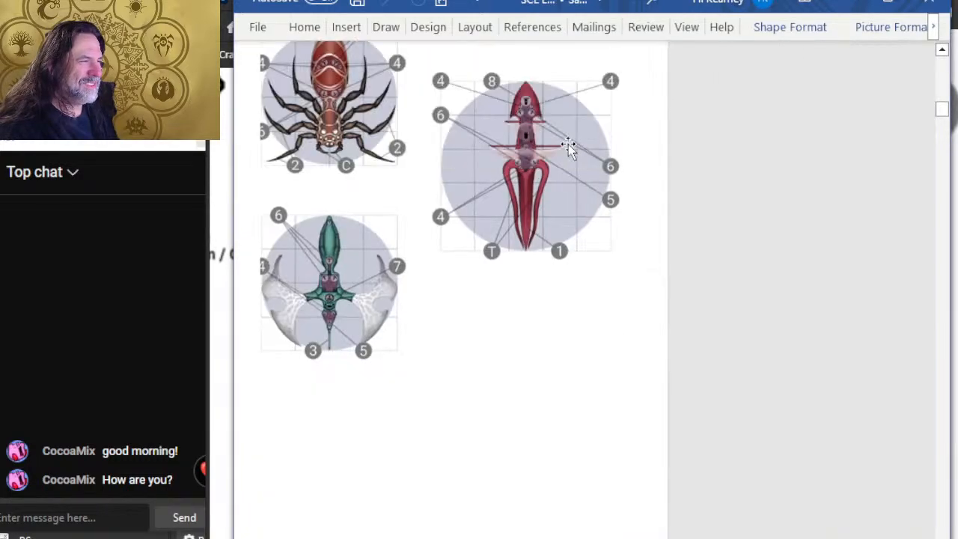
pyautogui.scroll(-3, 503, 196)
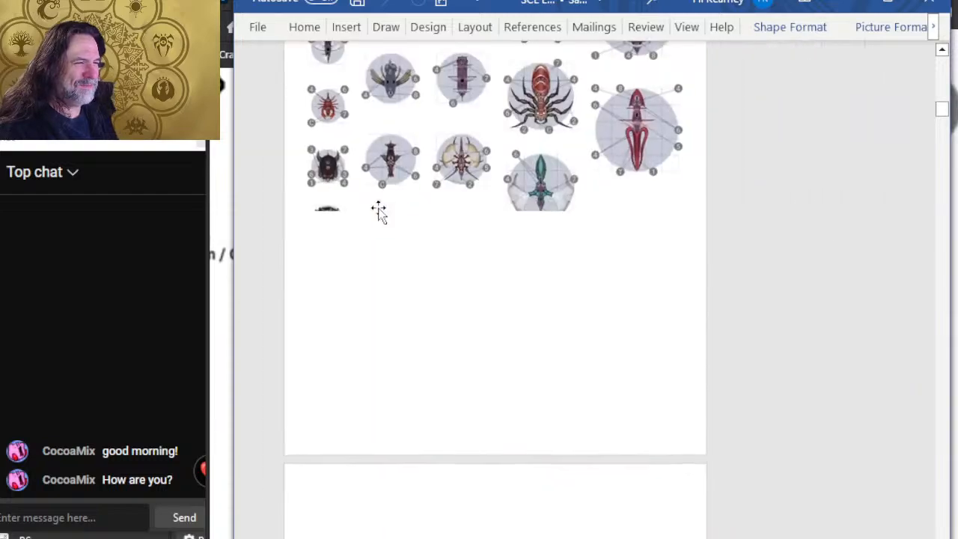
pyautogui.scroll(-2, 398, 150)
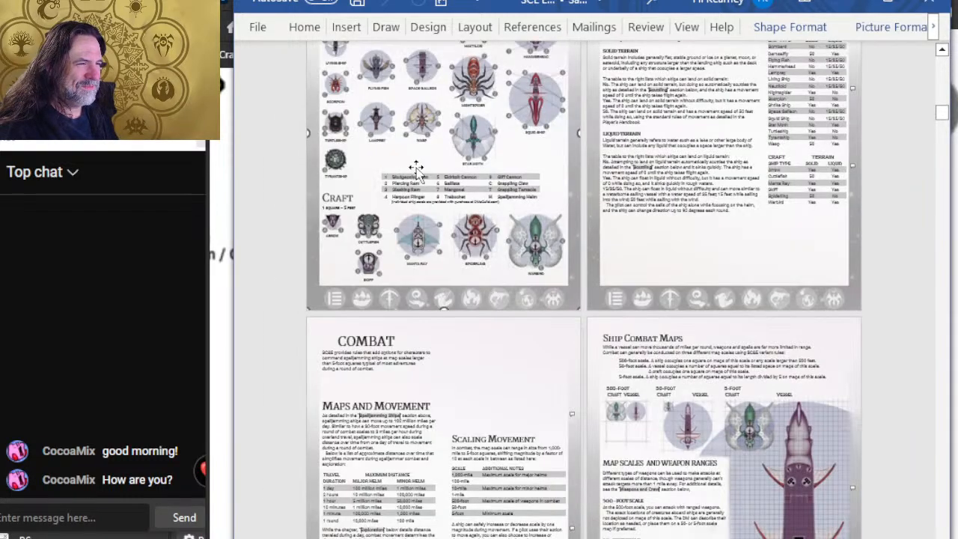
pyautogui.scroll(3, 515, 172)
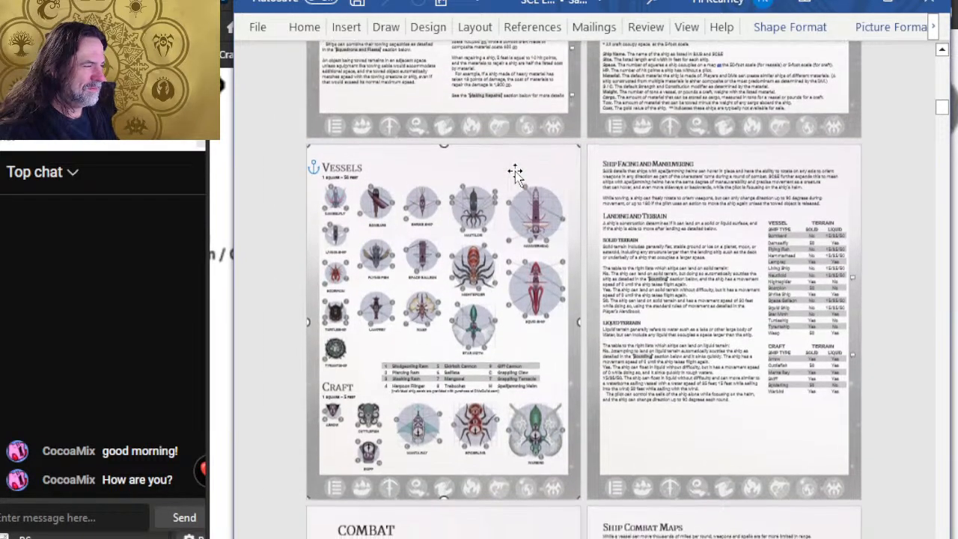
pyautogui.hotkey('alt', 'Tab')
pyautogui.hotkey('alt', 'Tab')
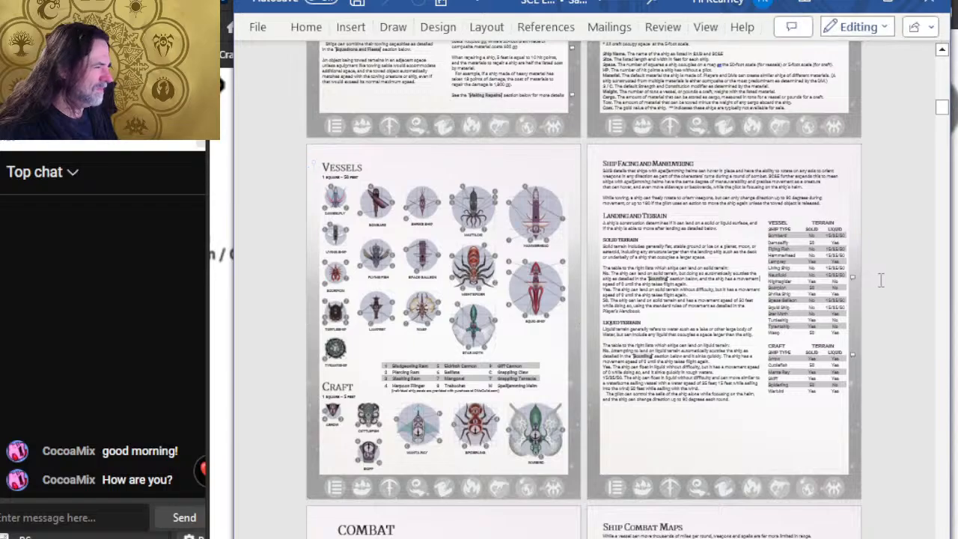
# Switch to the PDF in Microsoft Edge and examine the Star Moth diagram and the weapon legend beneath it
pyautogui.hotkey('alt', 'Tab')
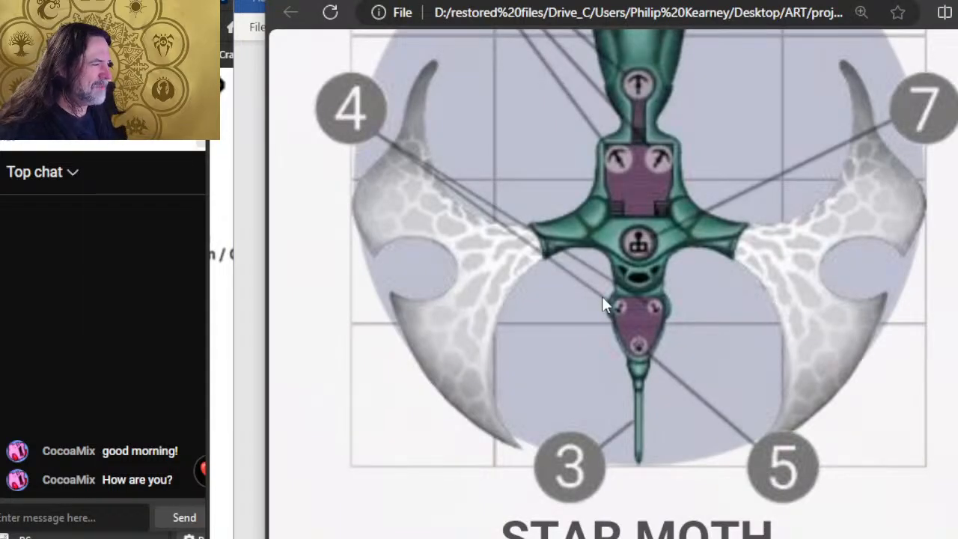
pyautogui.scroll(-5, 745, 300)
pyautogui.scroll(6, 663, 212)
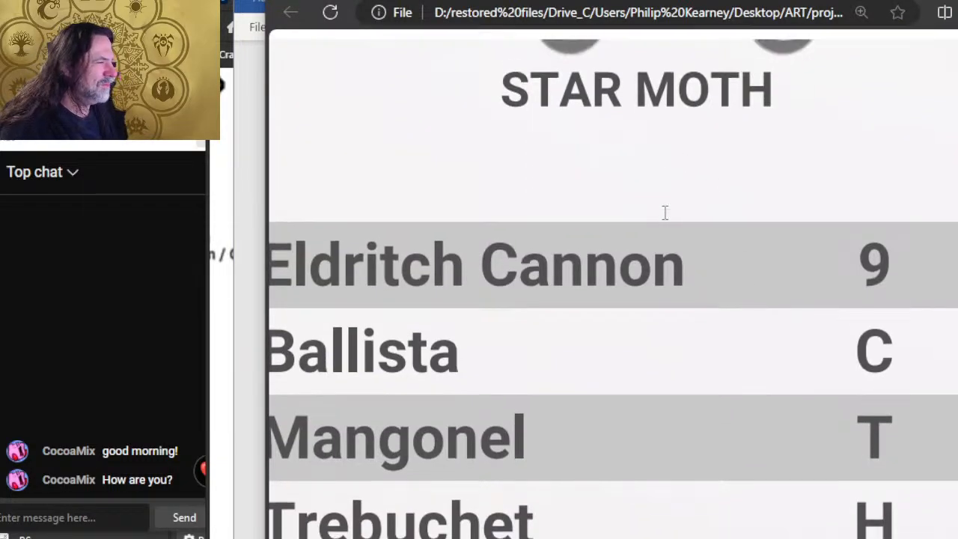
pyautogui.scroll(-5, 663, 217)
pyautogui.scroll(6, 673, 195)
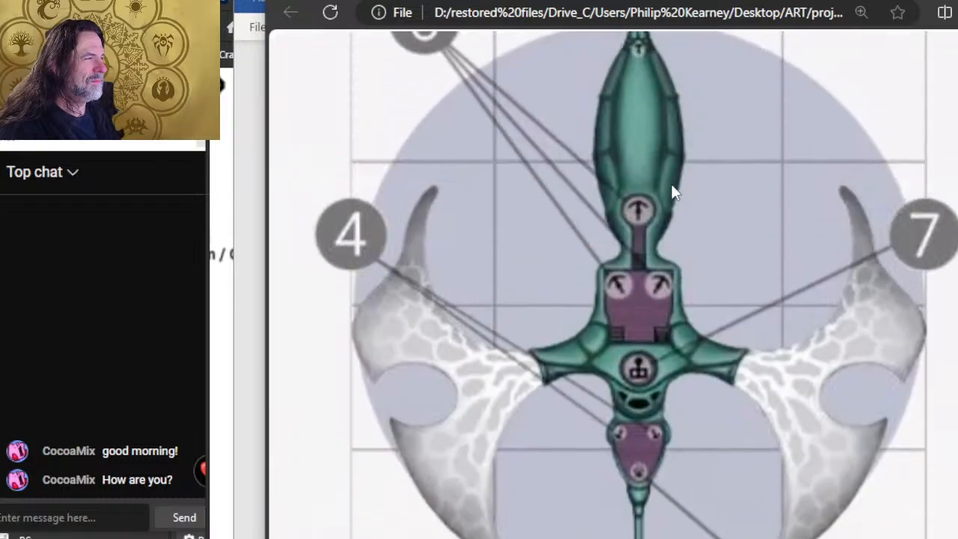
pyautogui.rightClick(627, 218)
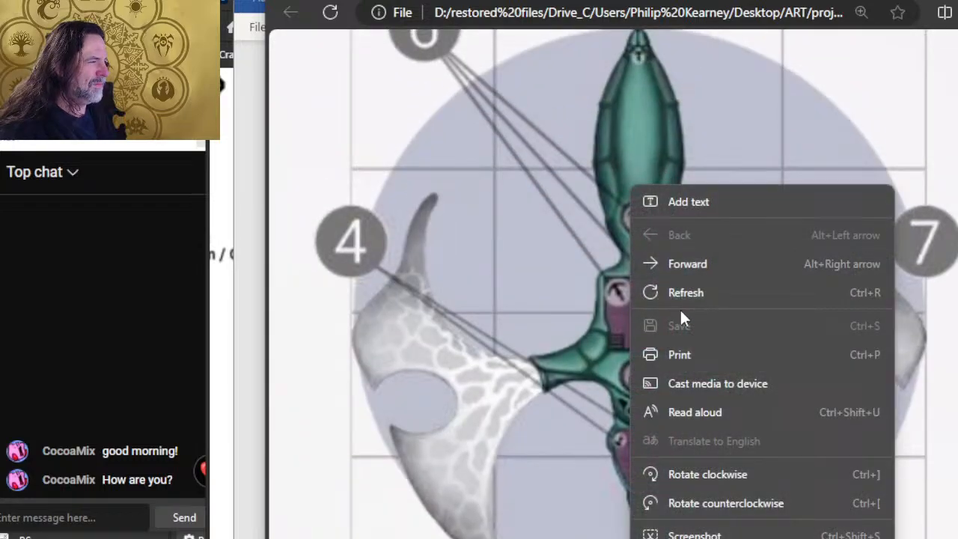
pyautogui.click(551, 194)
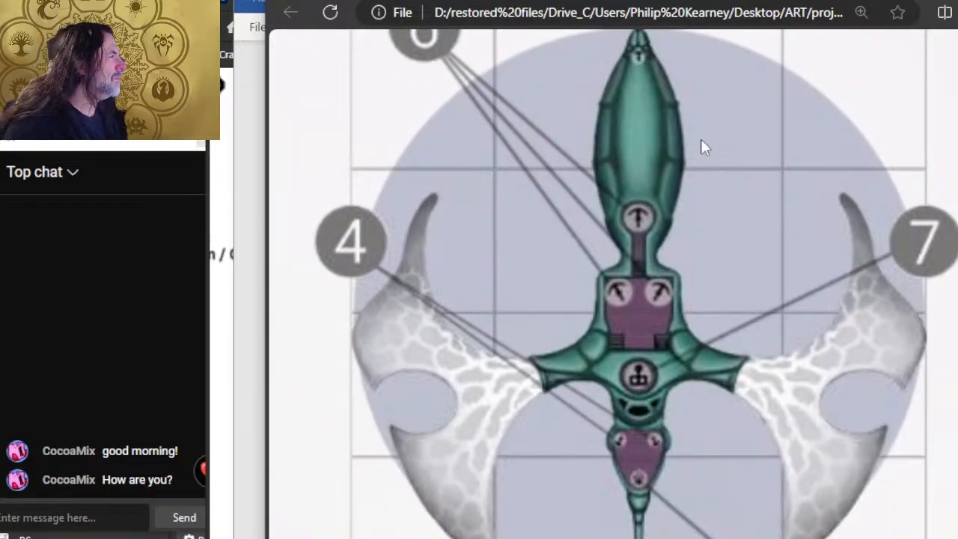
pyautogui.rightClick(770, 109)
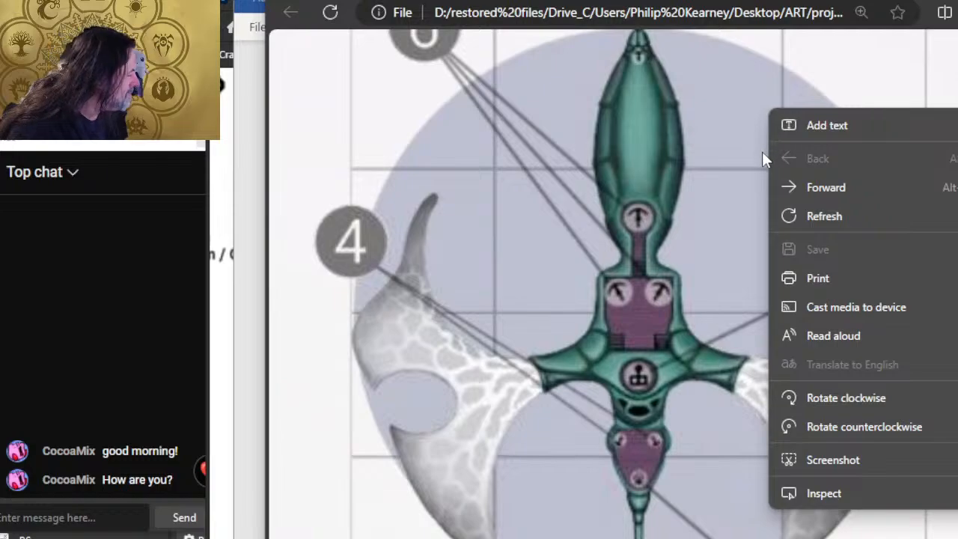
pyautogui.click(716, 157)
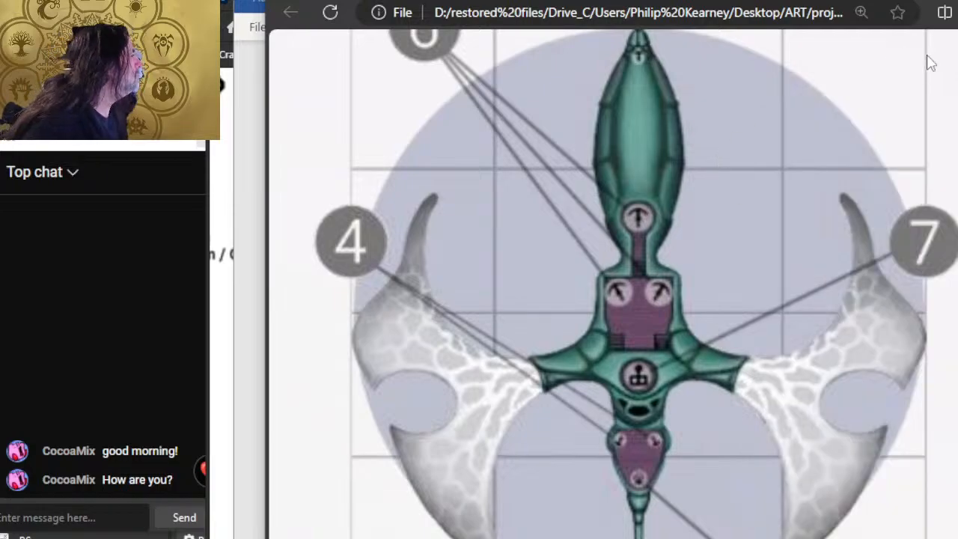
pyautogui.moveTo(929, 60)
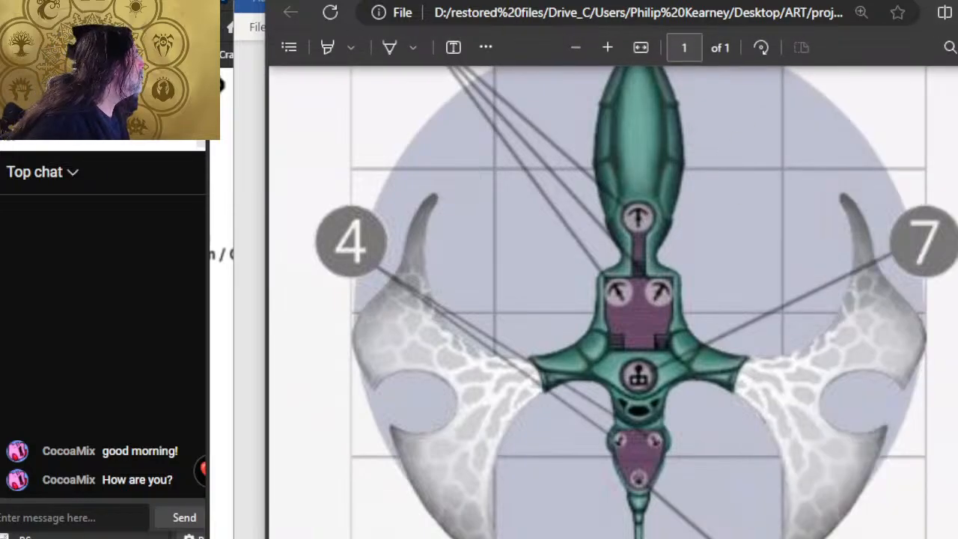
pyautogui.hotkey('alt', 'f')
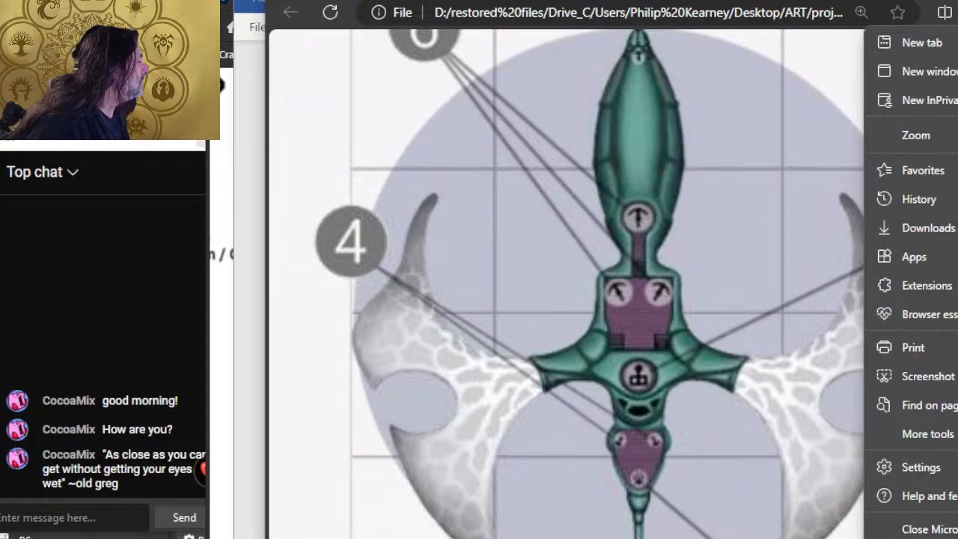
pyautogui.press('Escape')
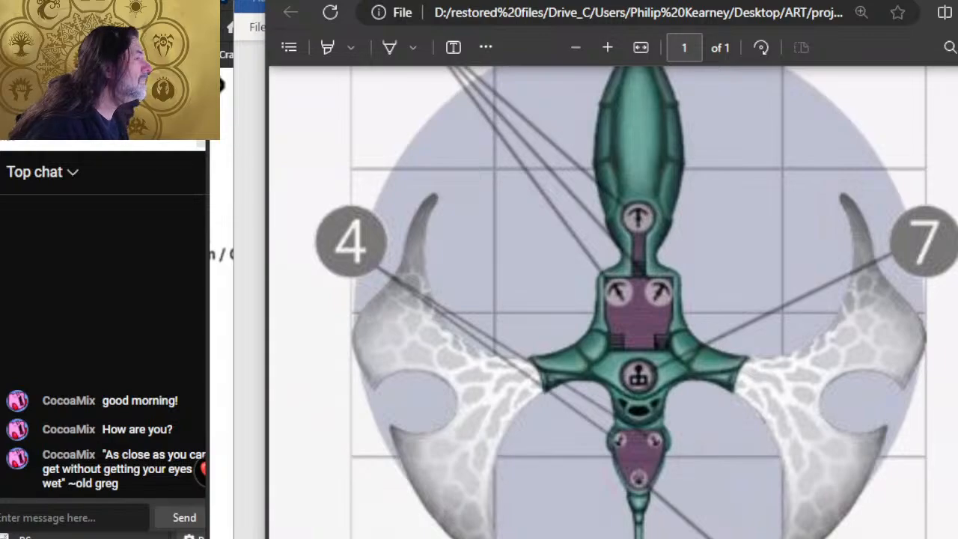
pyautogui.click(351, 48)
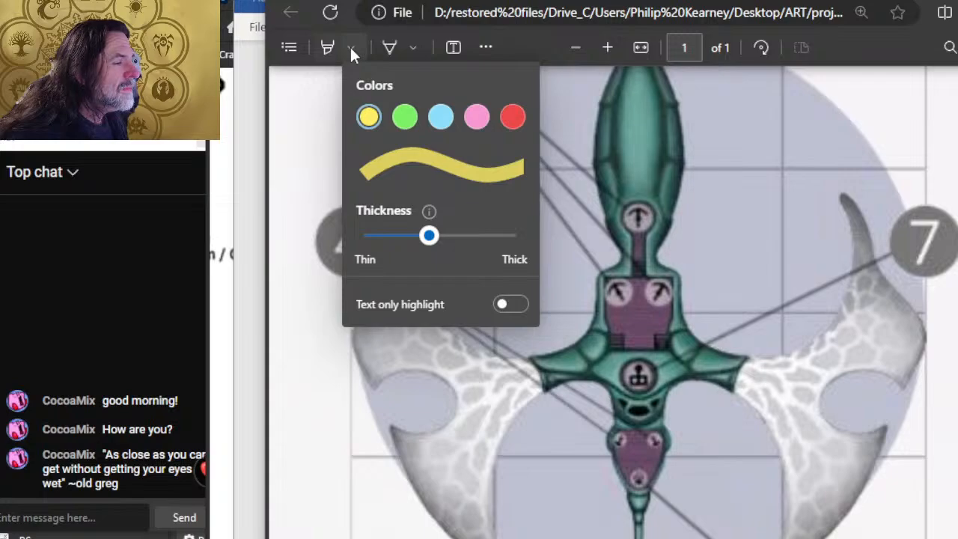
pyautogui.click(411, 48)
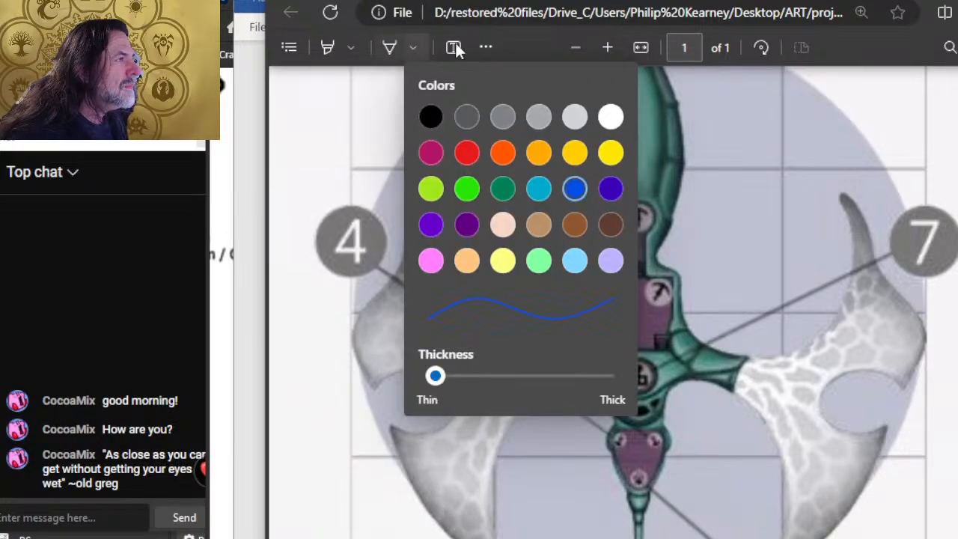
pyautogui.click(486, 48)
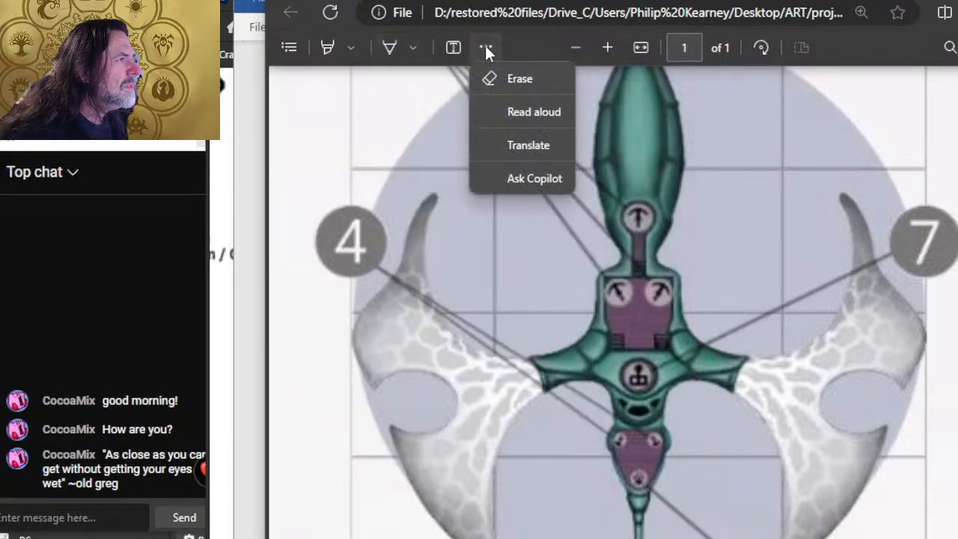
pyautogui.click(532, 50)
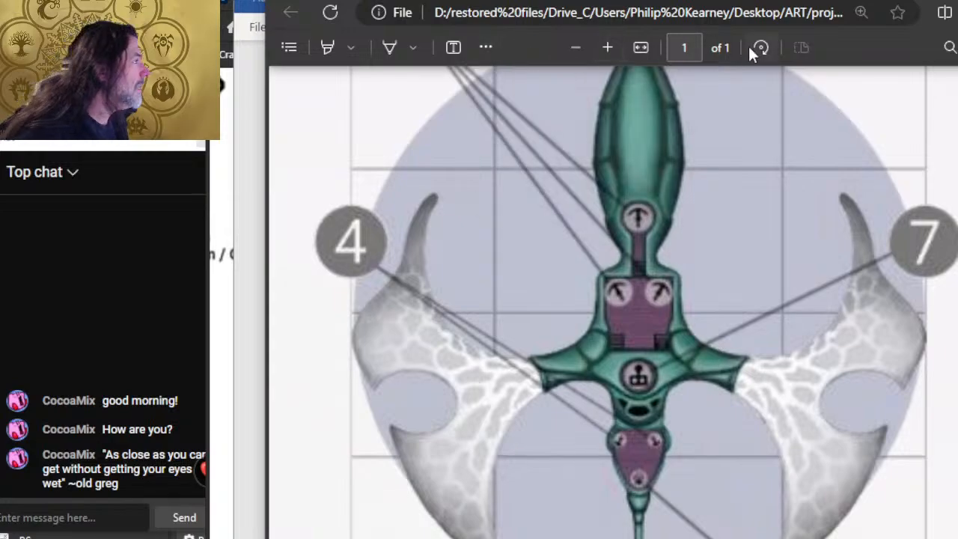
pyautogui.click(287, 47)
pyautogui.click(283, 44)
pyautogui.scroll(-3, 677, 262)
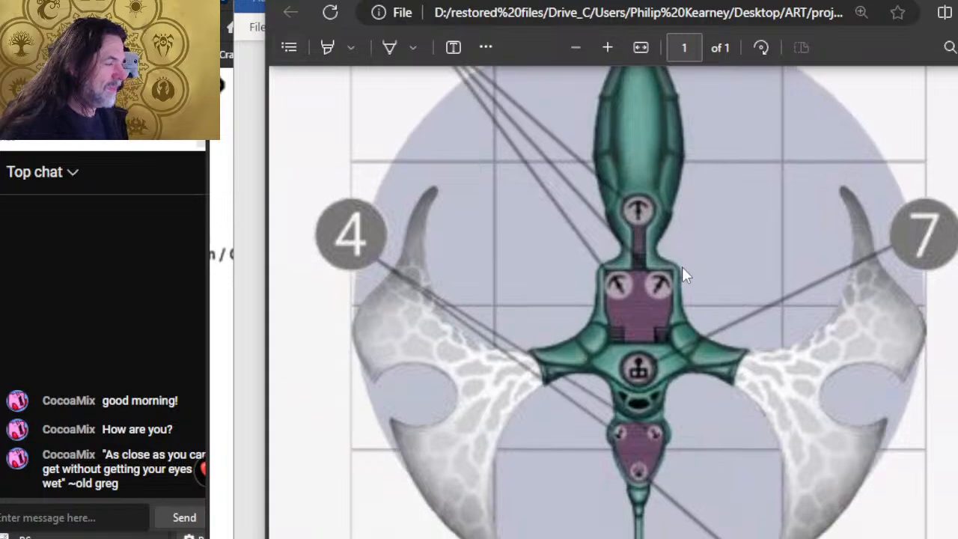
pyautogui.scroll(3, 676, 272)
pyautogui.click(292, 47)
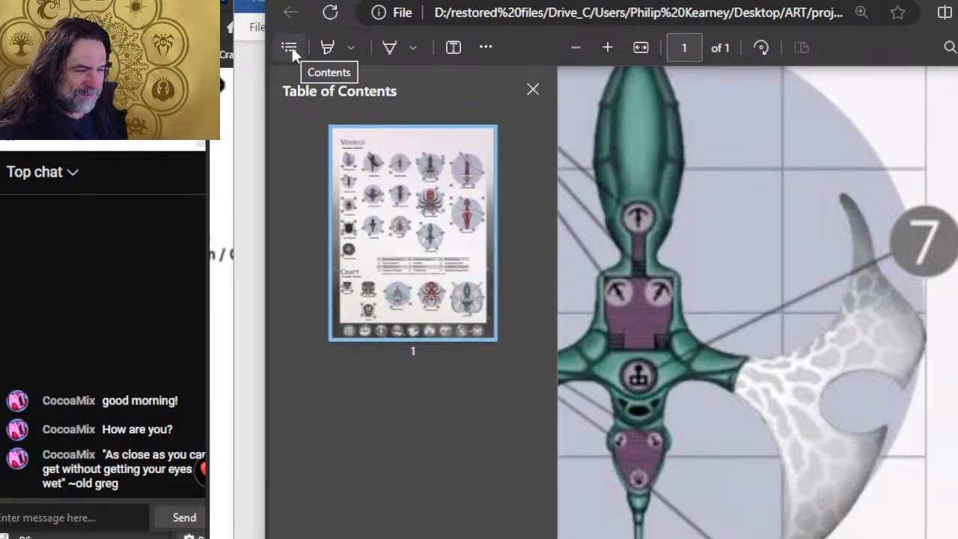
pyautogui.click(292, 47)
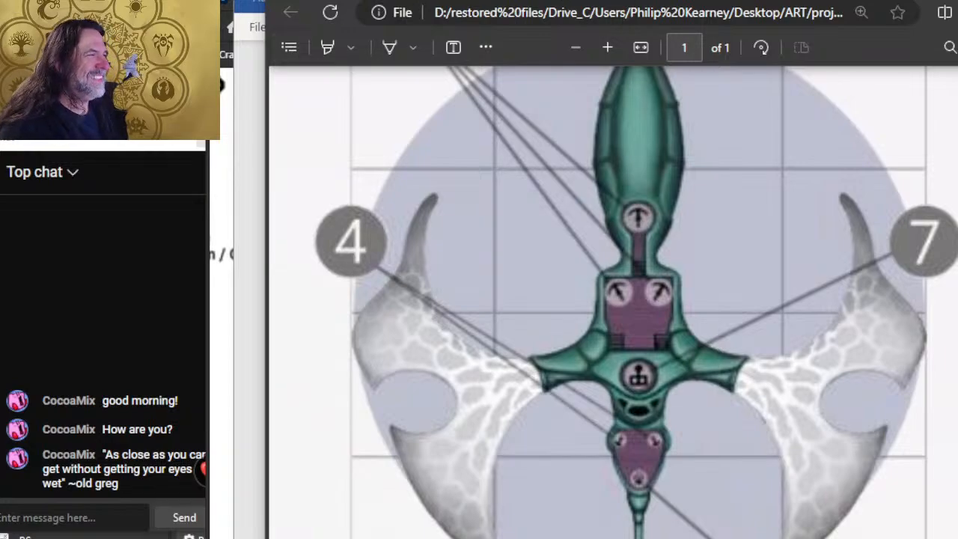
# Look over the full Vessels and Craft page in the PDF and examine the Star Moth's wing veins up close
pyautogui.scroll(-5, 607, 149)
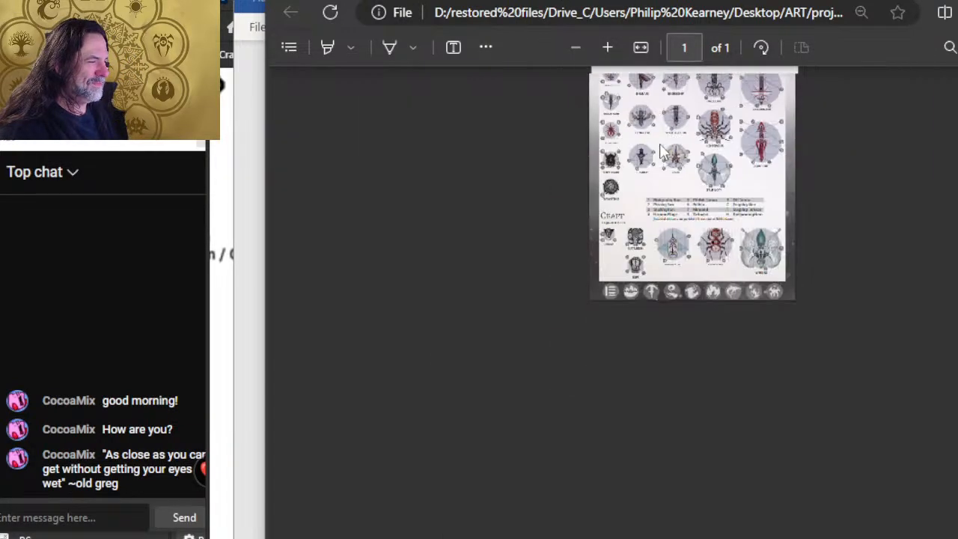
pyautogui.scroll(2, 693, 161)
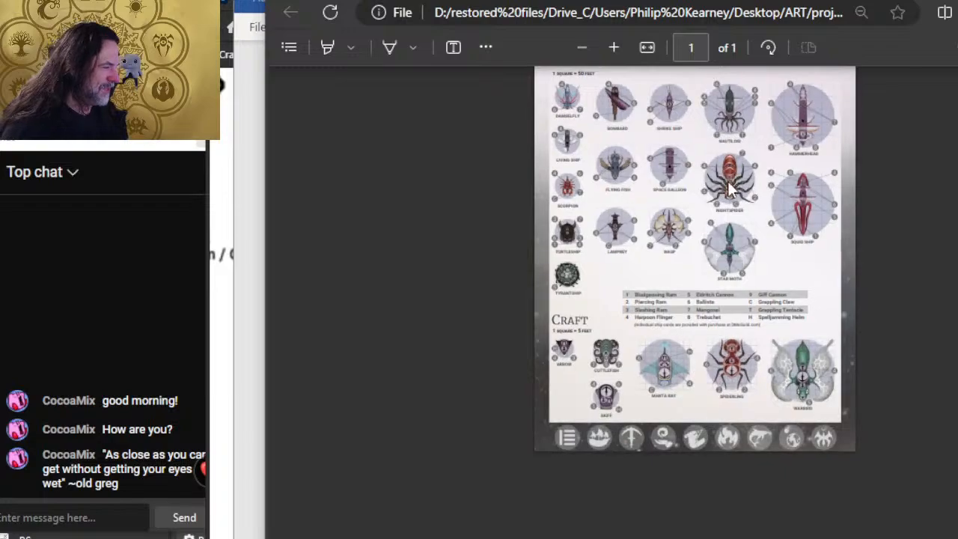
pyautogui.scroll(1, 729, 181)
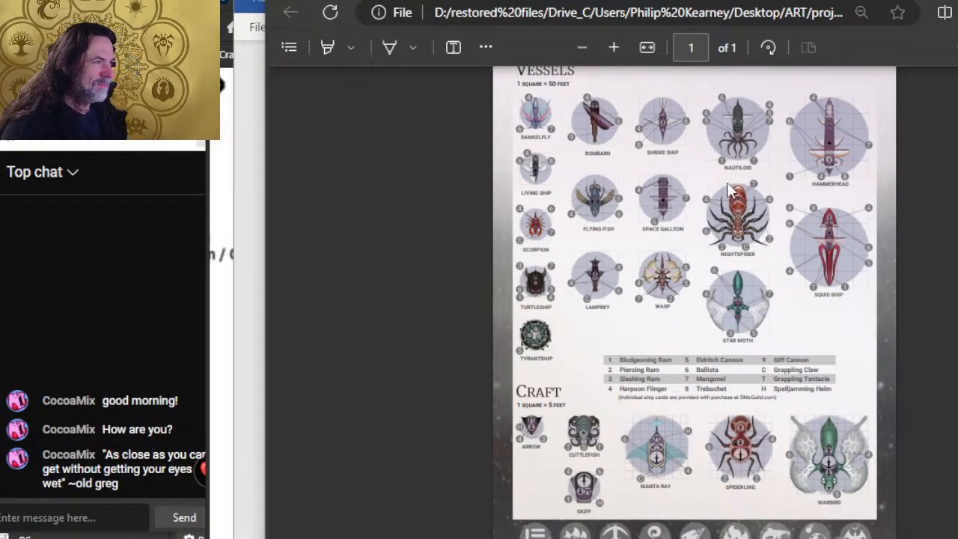
pyautogui.hotkey('alt', 'Tab')
pyautogui.hotkey('alt', 'Tab')
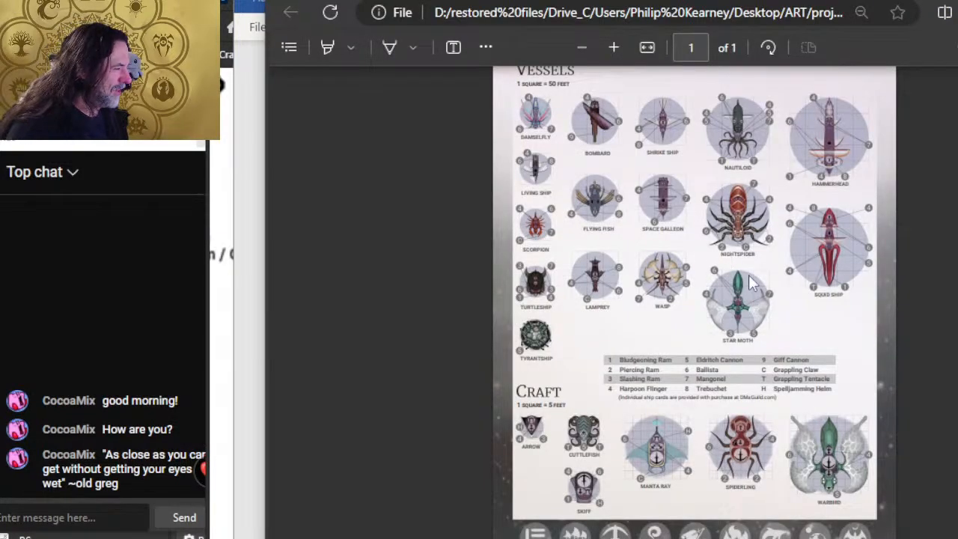
pyautogui.scroll(5, 752, 283)
pyautogui.scroll(2, 759, 253)
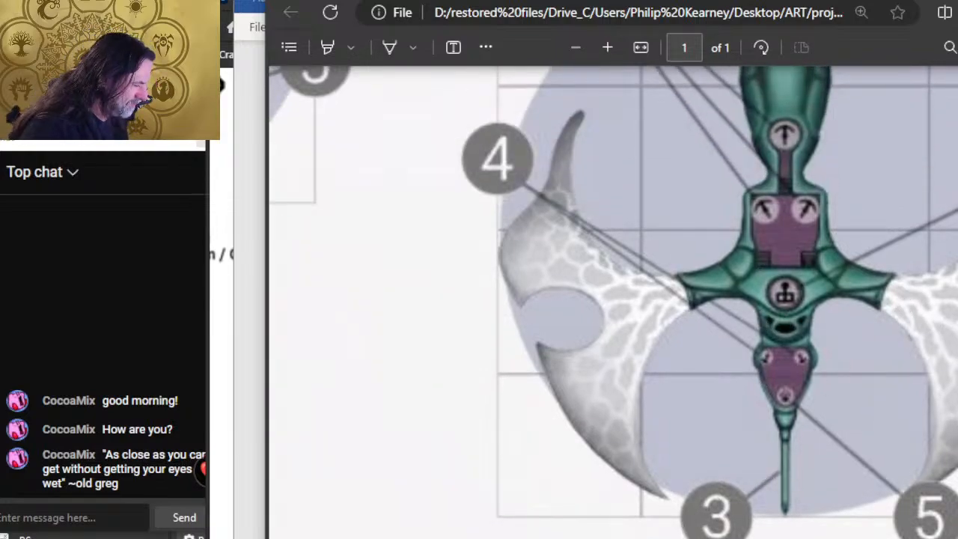
pyautogui.hscroll(5, 584, 364)
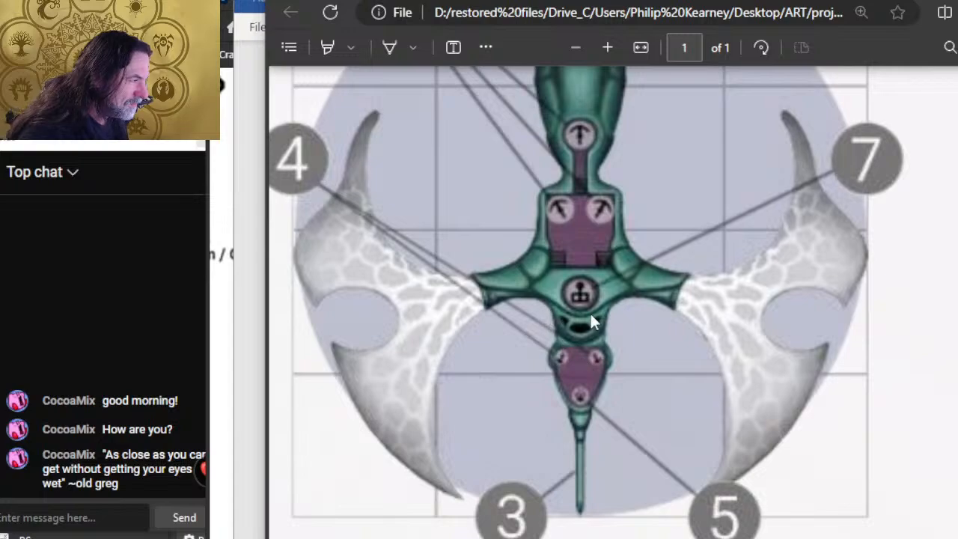
pyautogui.hotkey('alt', 'Tab')
pyautogui.hotkey('alt', 'Tab')
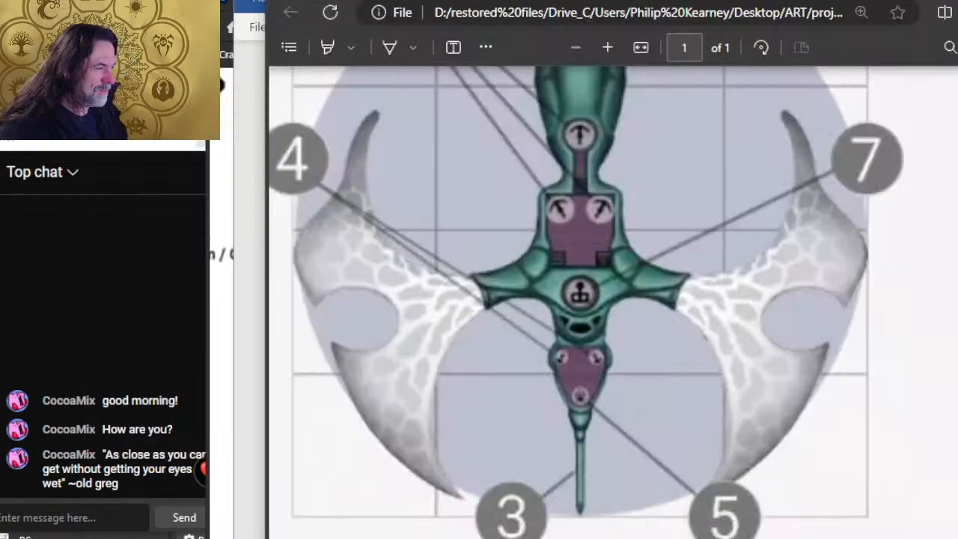
# Switch to Photoshop and paint branching white veins from the wing's body joint across to its outer edge
pyautogui.hotkey('alt', 'Tab')
pyautogui.hotkey('alt', 'Tab')
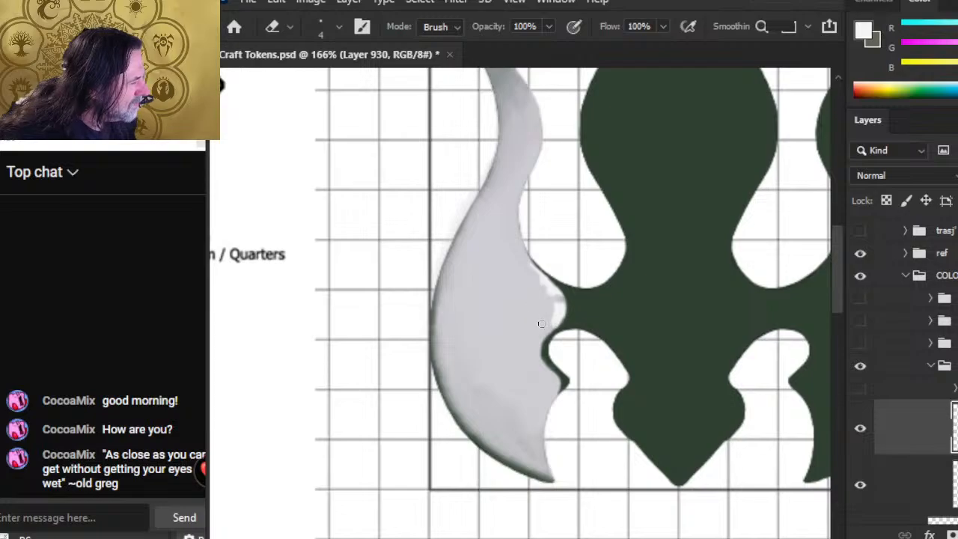
pyautogui.press('b')
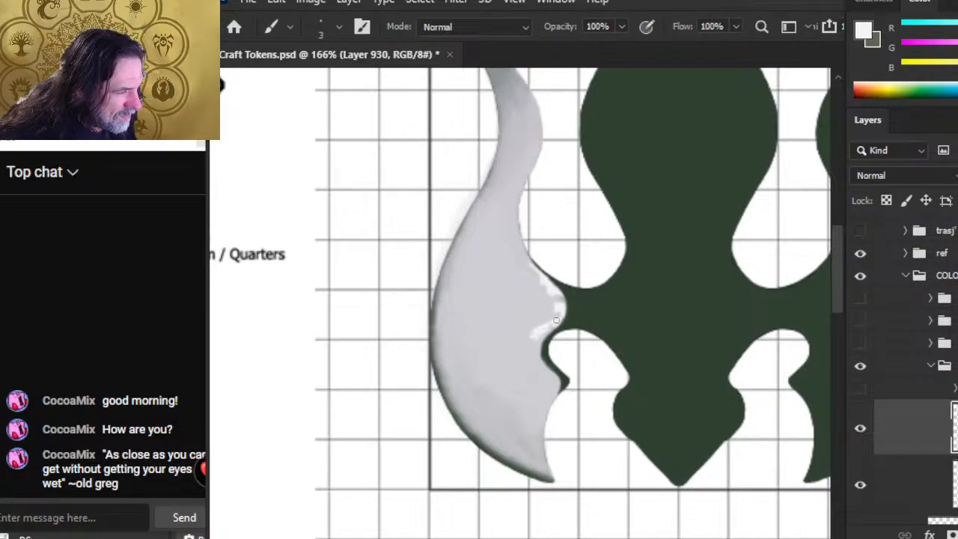
pyautogui.moveTo(557, 320)
pyautogui.mouseDown()
pyautogui.moveTo(498, 340)
pyautogui.moveTo(480, 334)
pyautogui.mouseUp()
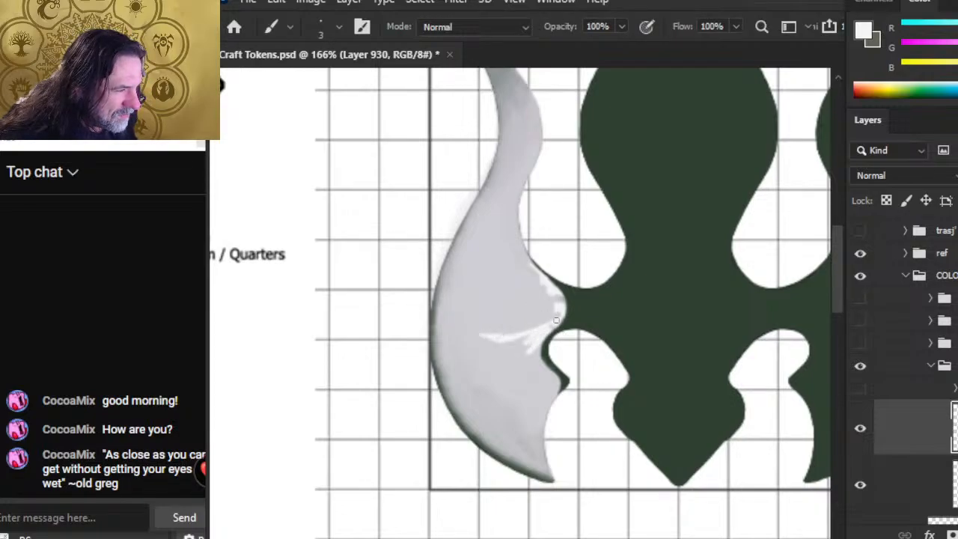
pyautogui.moveTo(555, 311)
pyautogui.mouseDown()
pyautogui.moveTo(474, 318)
pyautogui.moveTo(503, 320)
pyautogui.moveTo(509, 310)
pyautogui.moveTo(478, 321)
pyautogui.moveTo(496, 334)
pyautogui.moveTo(478, 313)
pyautogui.moveTo(451, 316)
pyautogui.moveTo(443, 279)
pyautogui.mouseUp()
pyautogui.press('e')
pyautogui.press('b')
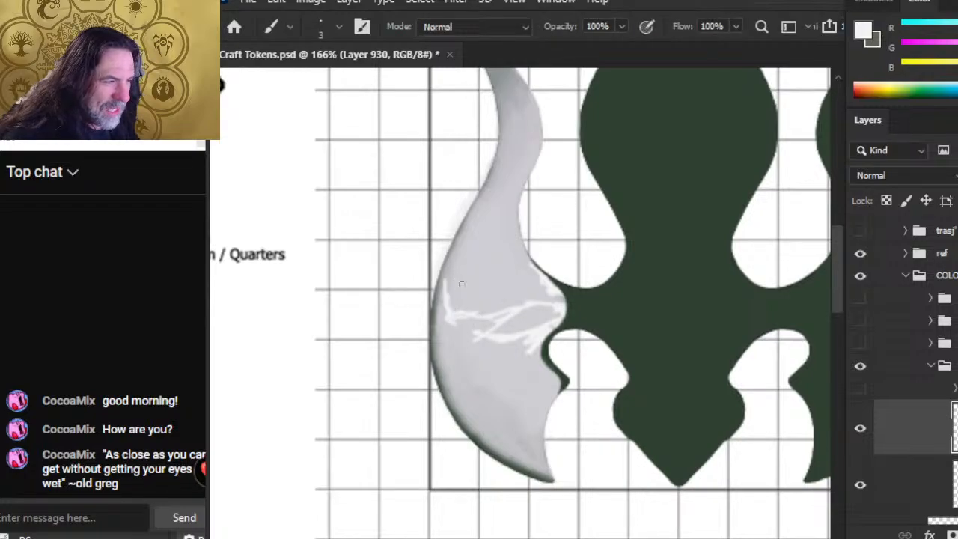
# Paint a white highlight along the outer edge of the wing's pointed upper tip and trim it with the Eraser
pyautogui.scroll(3, 472, 274)
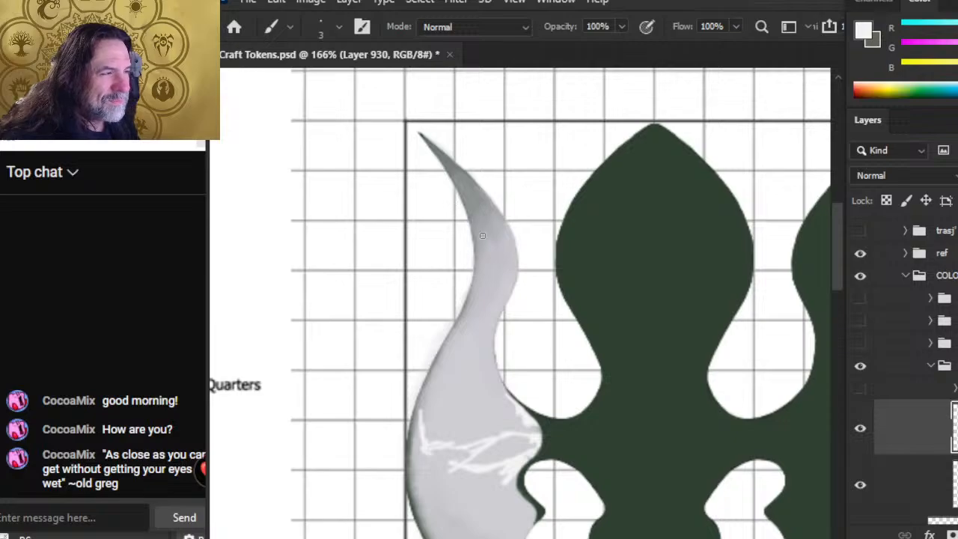
pyautogui.moveTo(451, 174)
pyautogui.mouseDown()
pyautogui.moveTo(462, 189)
pyautogui.moveTo(447, 168)
pyautogui.mouseUp()
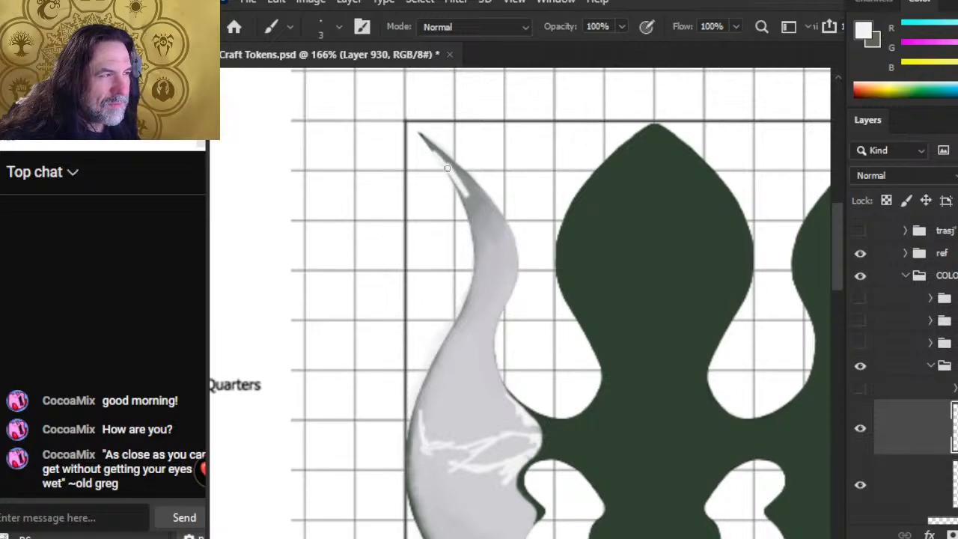
pyautogui.press('e')
pyautogui.press('b')
pyautogui.press('e')
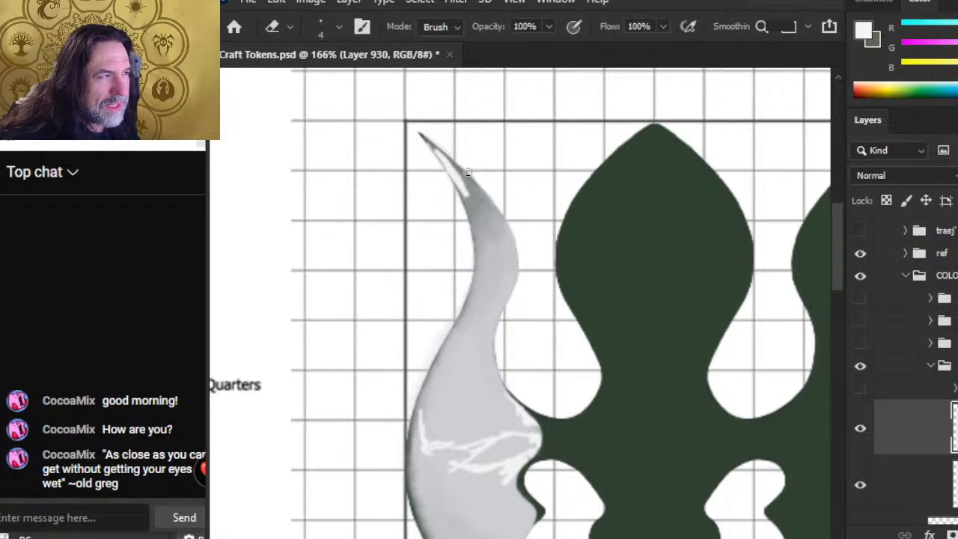
pyautogui.press('b')
pyautogui.press('e')
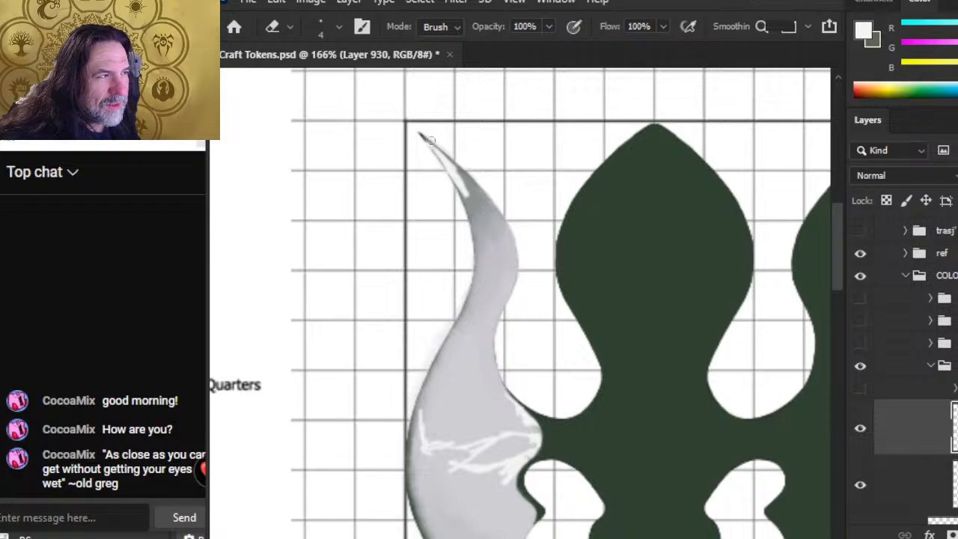
# Switch to the PDF in Microsoft Edge and examine the Lamprey, Arrow and Cuttlefish craft diagrams
pyautogui.hotkey('alt', 'Tab')
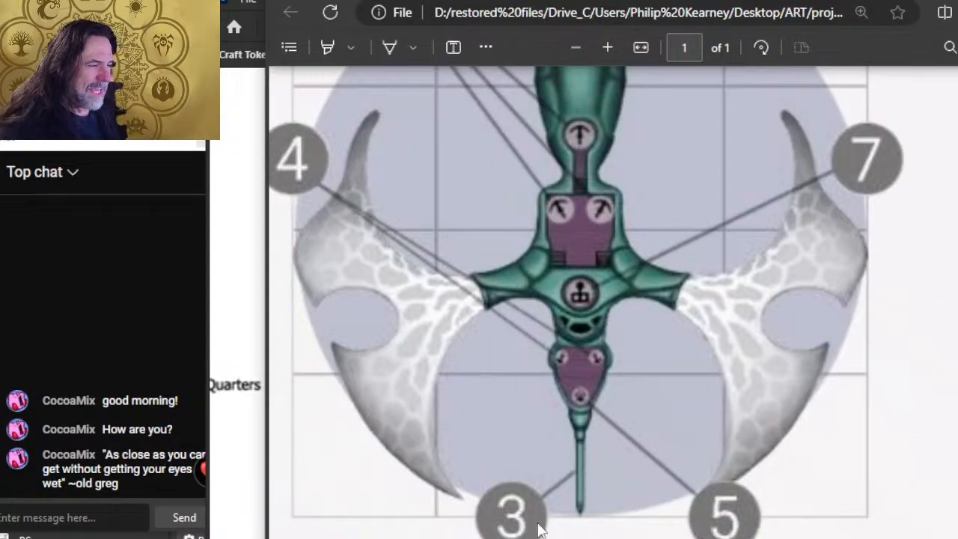
pyautogui.scroll(-5, 322, 524)
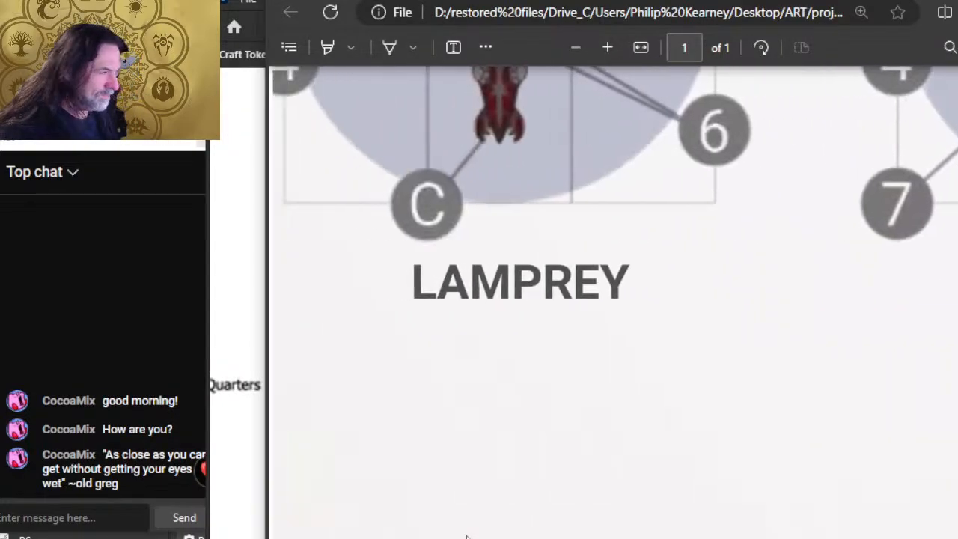
pyautogui.hscroll(-5, 321, 524)
pyautogui.scroll(-10, 348, 530)
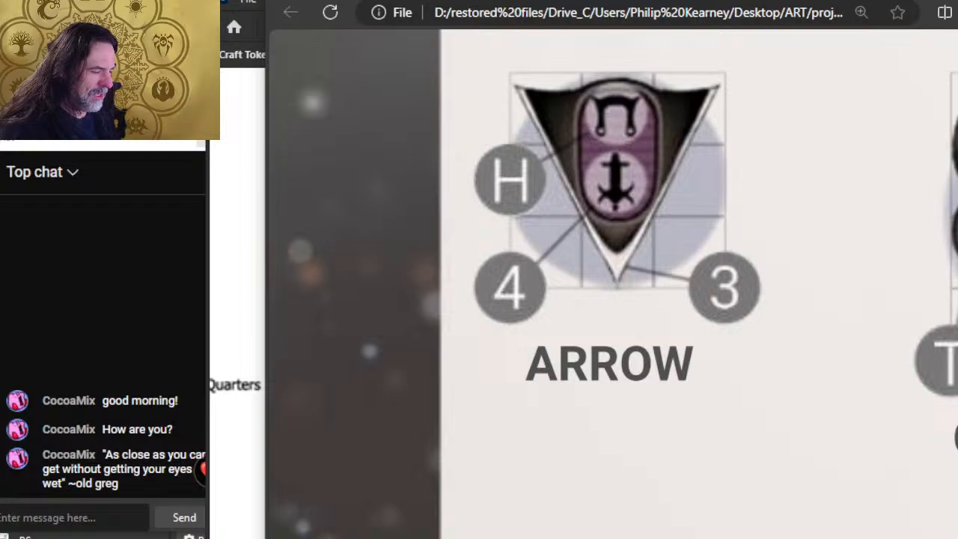
pyautogui.scroll(6, 639, 375)
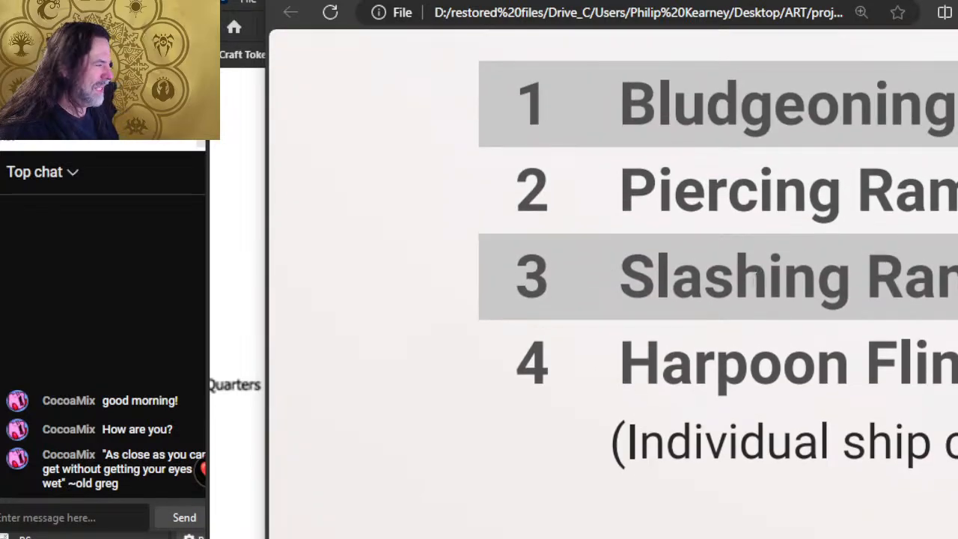
pyautogui.scroll(-6, 616, 482)
pyautogui.hscroll(-4, 617, 482)
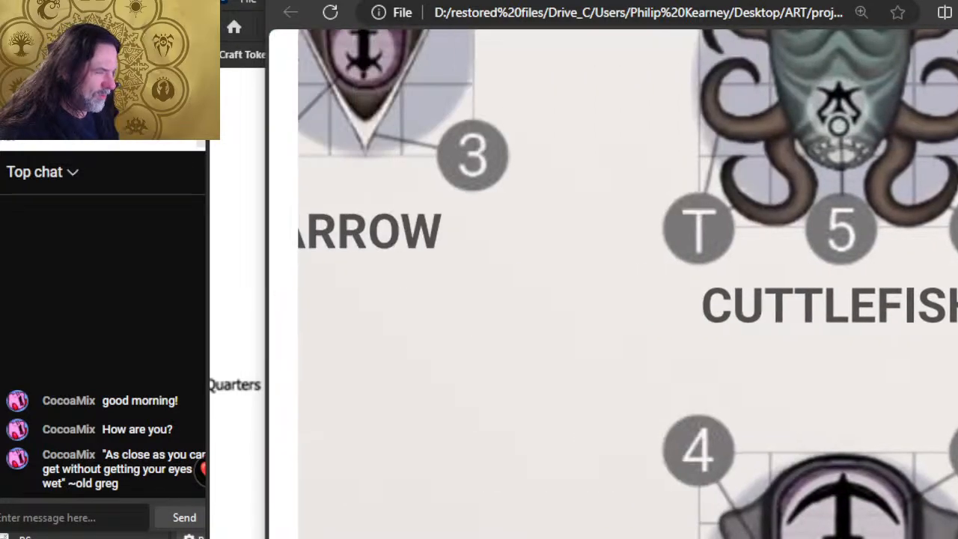
pyautogui.hscroll(-3, 629, 150)
pyautogui.scroll(4, 629, 149)
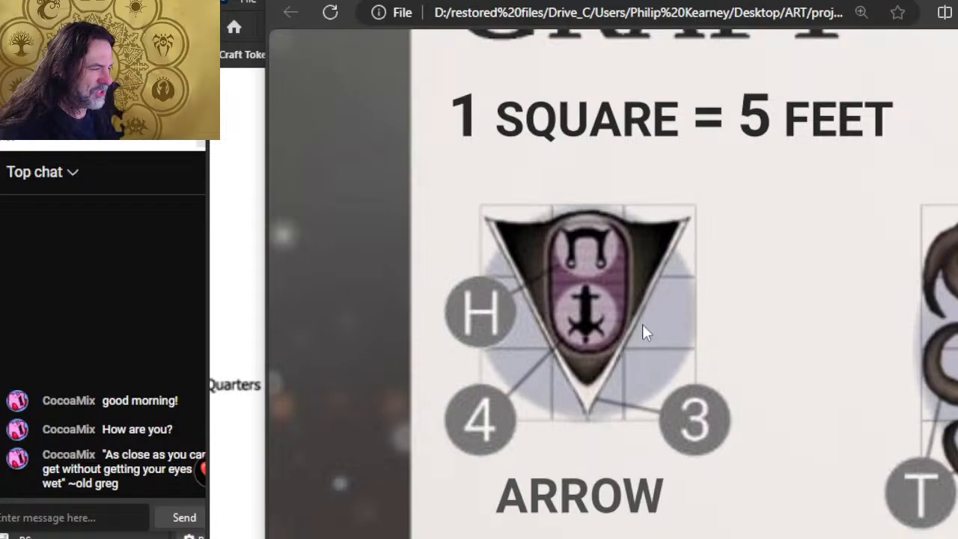
# Return to Photoshop and refine the white highlight on the wing's pointed tip with the Smudge and Eraser tools
pyautogui.hotkey('alt', 'Tab')
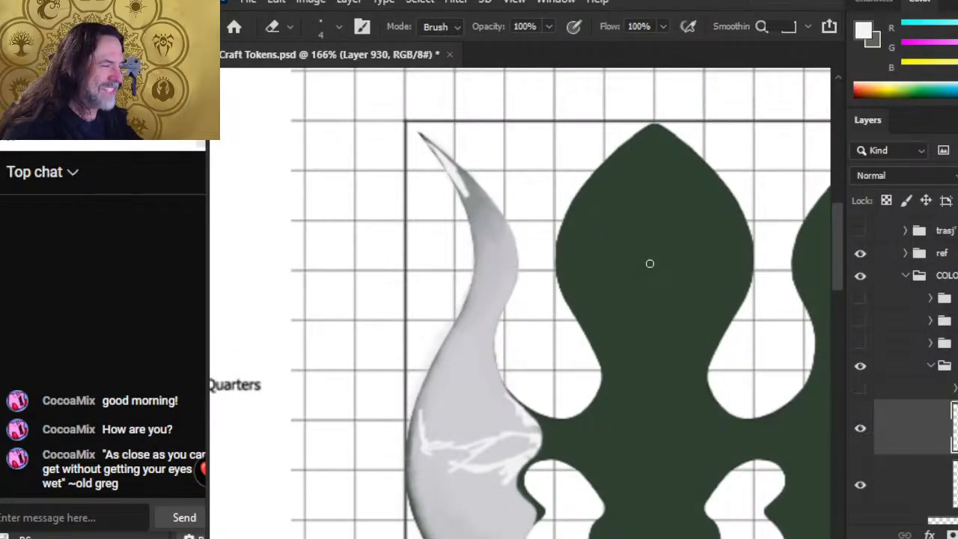
pyautogui.press('r')
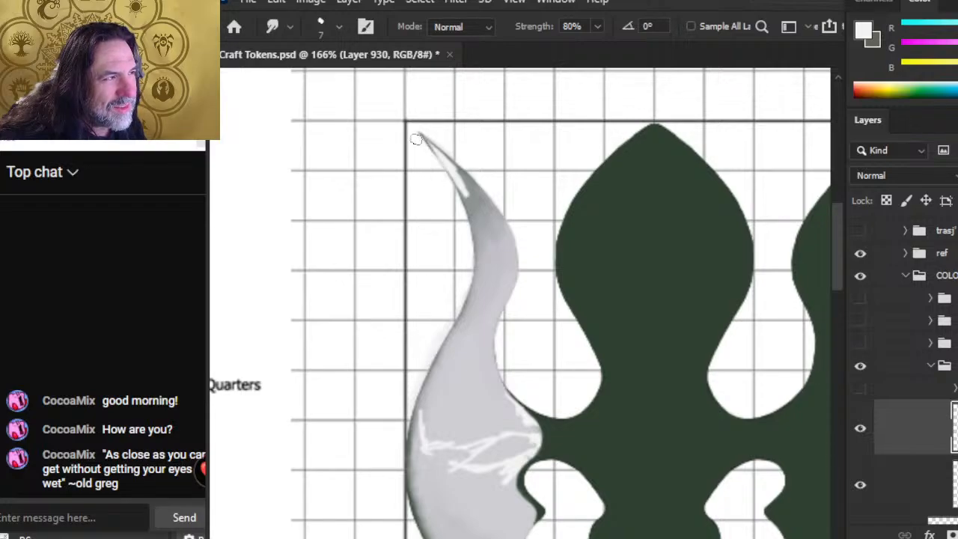
pyautogui.press('e')
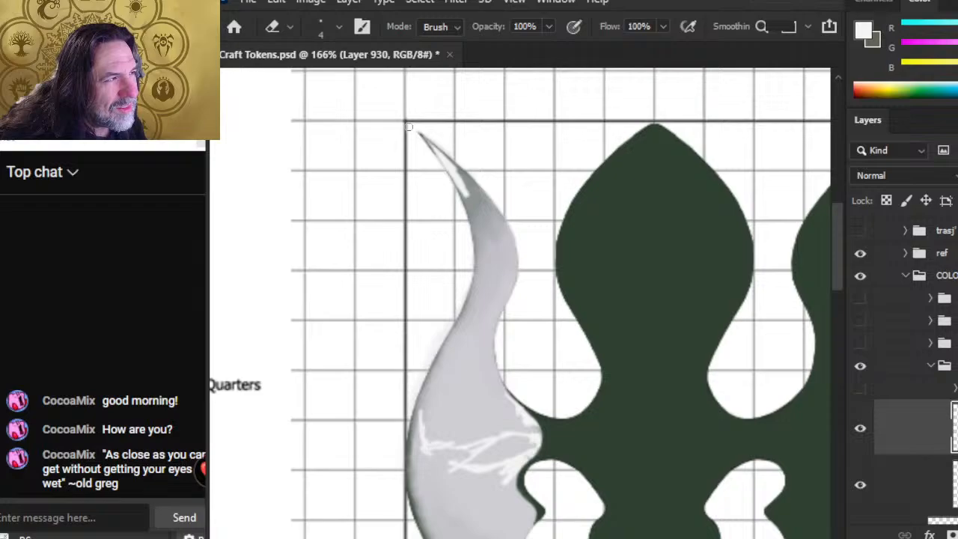
pyautogui.press('r')
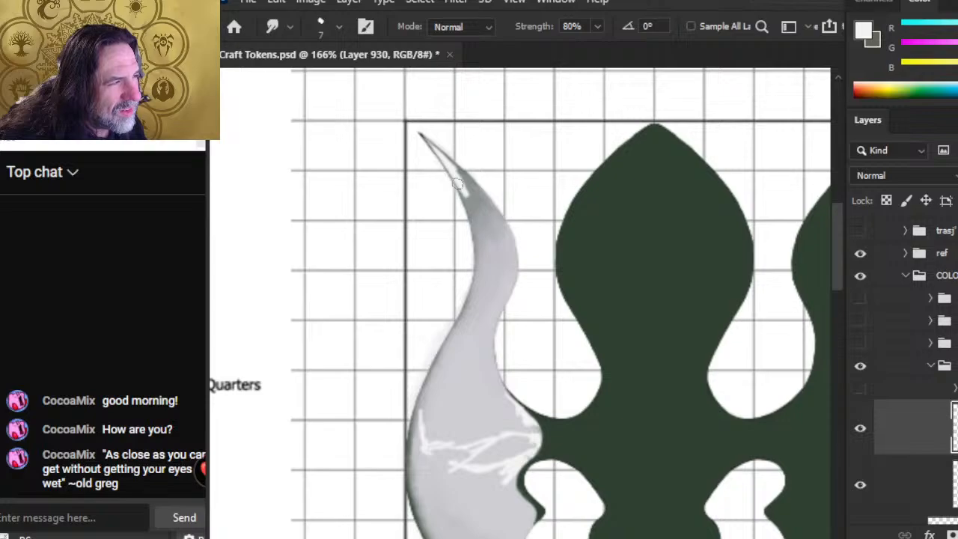
# Extend the white highlight from the pointed tip down the outer edge of the wing's narrow neck
pyautogui.press('b')
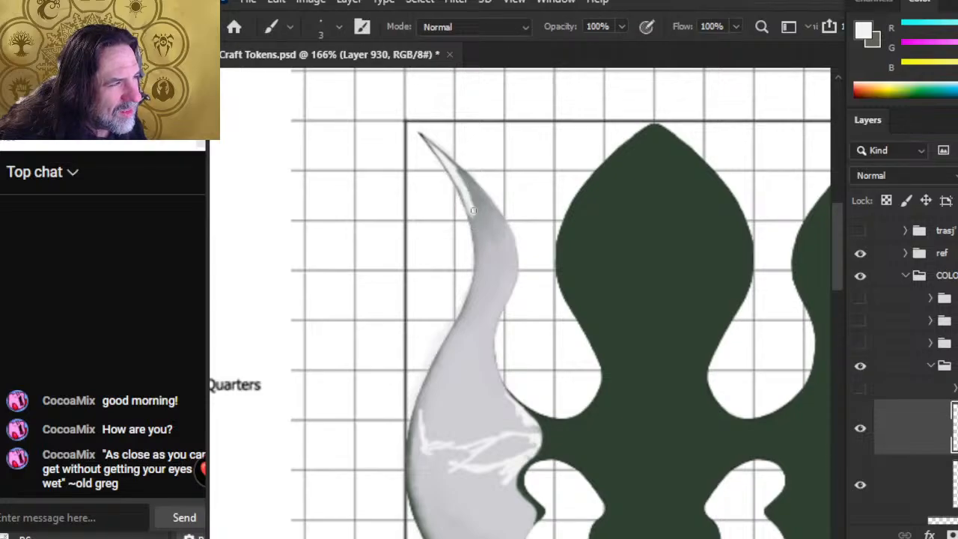
pyautogui.moveTo(460, 173); pyautogui.dragTo(482, 236)
pyautogui.moveTo(474, 198); pyautogui.dragTo(481, 254)
pyautogui.moveTo(473, 215)
pyautogui.mouseDown()
pyautogui.moveTo(487, 254)
pyautogui.moveTo(483, 244)
pyautogui.moveTo(479, 260)
pyautogui.mouseUp()
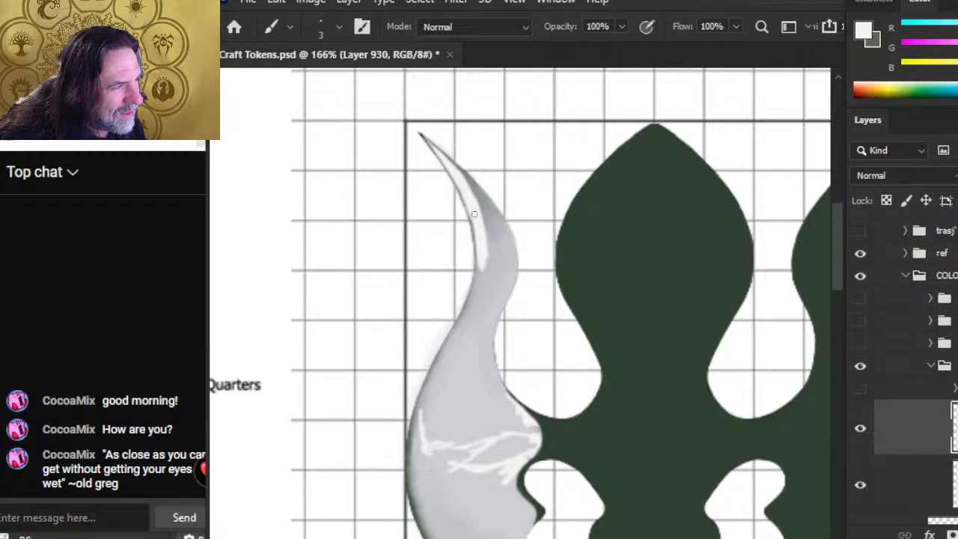
pyautogui.moveTo(475, 215); pyautogui.dragTo(482, 272)
pyautogui.moveTo(482, 238); pyautogui.dragTo(472, 303)
pyautogui.moveTo(485, 259); pyautogui.dragTo(461, 325)
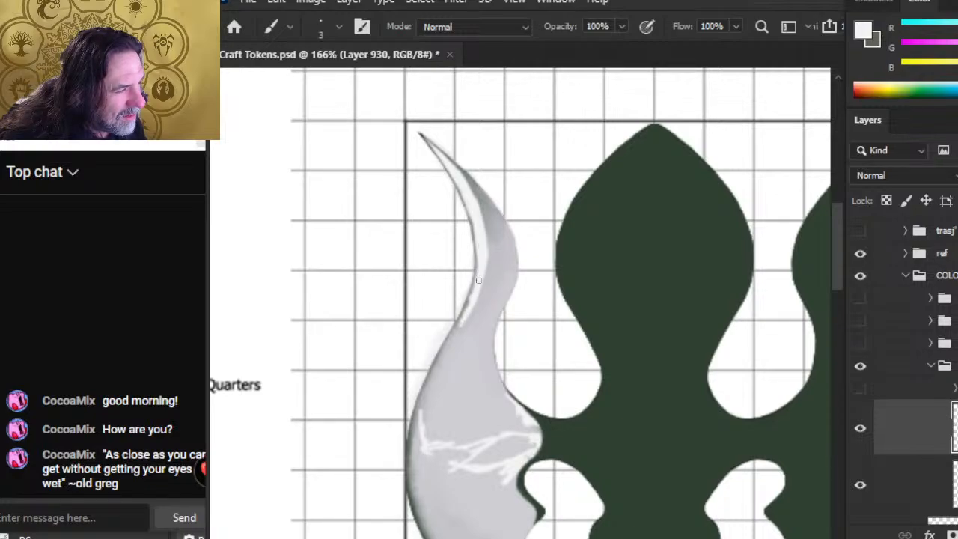
pyautogui.moveTo(485, 275); pyautogui.dragTo(462, 316)
# Erase the highlight's overspill below the narrow neck and the vein branch nearest the wing's outer edge
pyautogui.press('e')
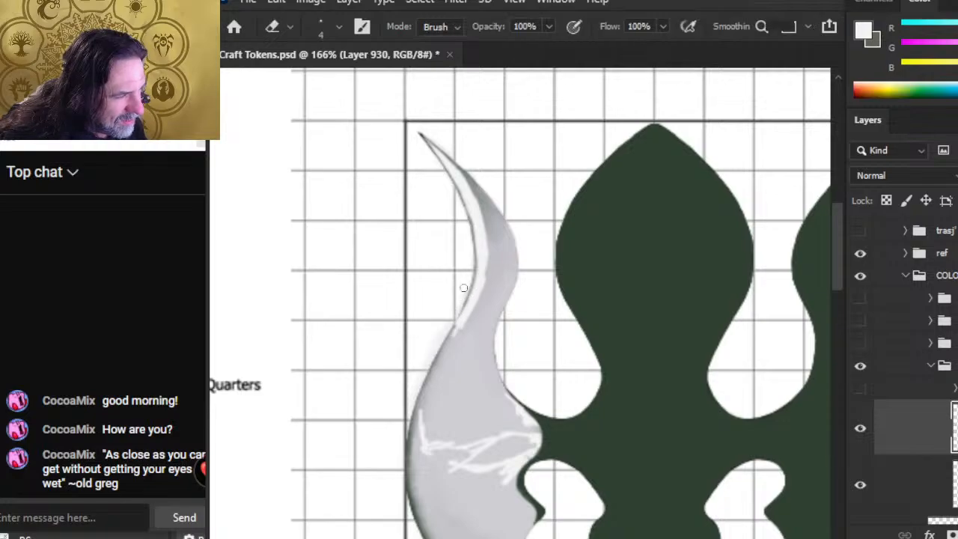
pyautogui.moveTo(465, 303); pyautogui.dragTo(447, 351)
pyautogui.press('b')
pyautogui.press('e')
pyautogui.moveTo(421, 410)
pyautogui.mouseDown()
pyautogui.moveTo(425, 452)
pyautogui.moveTo(435, 455)
pyautogui.mouseUp()
# Paint the white highlight onward from the neck along the outer edge of the broad lower wing
pyautogui.press('b')
pyautogui.moveTo(461, 326); pyautogui.dragTo(415, 421)
pyautogui.moveTo(442, 357); pyautogui.dragTo(411, 445)
pyautogui.moveTo(429, 382); pyautogui.dragTo(411, 467)
pyautogui.moveTo(418, 418); pyautogui.dragTo(411, 475)
pyautogui.moveTo(412, 438); pyautogui.dragTo(418, 500)
pyautogui.moveTo(411, 456); pyautogui.dragTo(428, 521)
# Extend the outer-edge highlight towards the wing's lower point with a size 7 brush and trim its inner side with the Eraser
pyautogui.moveTo(439, 486); pyautogui.dragTo(458, 372)
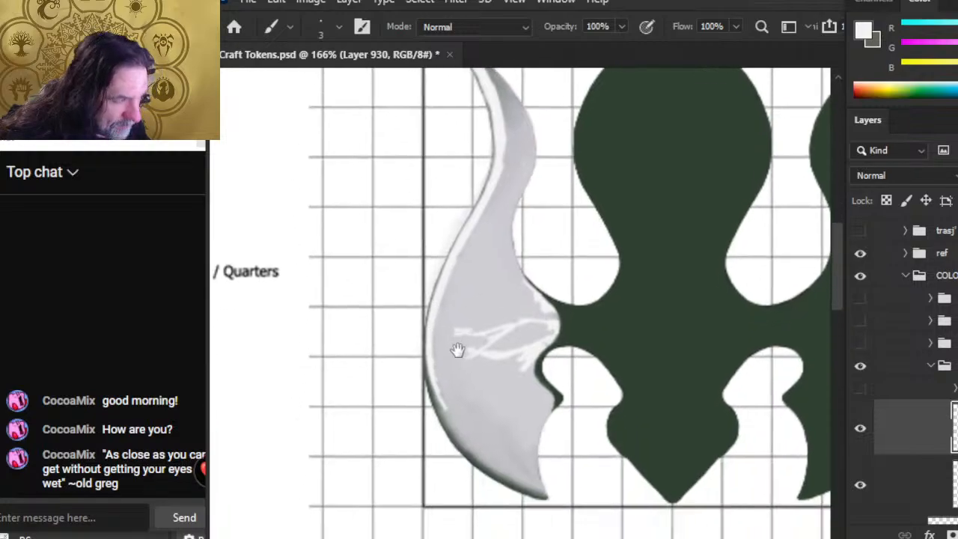
pyautogui.press(']')
pyautogui.press(']')
pyautogui.press(']')
pyautogui.press(']')
pyautogui.moveTo(438, 303); pyautogui.dragTo(441, 383)
pyautogui.moveTo(436, 329); pyautogui.dragTo(452, 412)
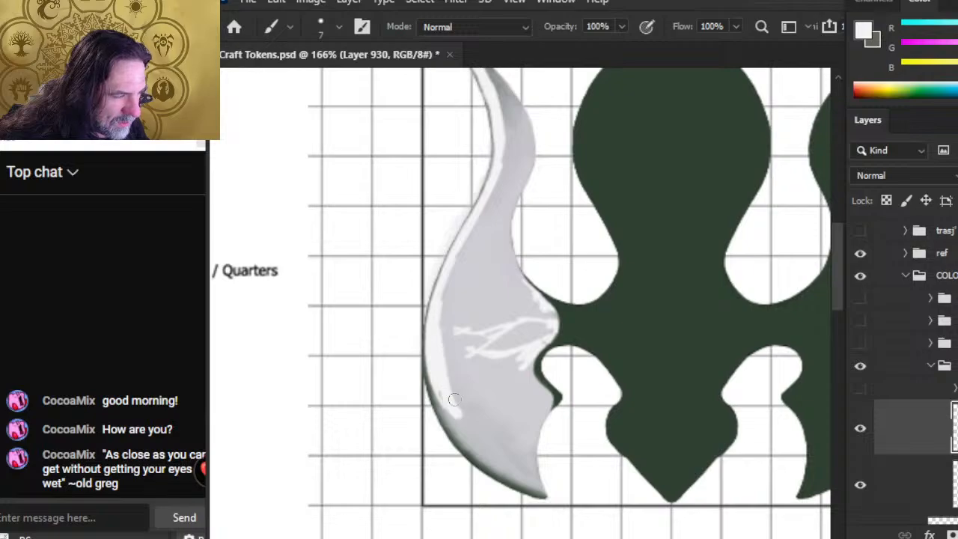
pyautogui.moveTo(433, 356); pyautogui.dragTo(463, 443)
pyautogui.moveTo(441, 401); pyautogui.dragTo(481, 460)
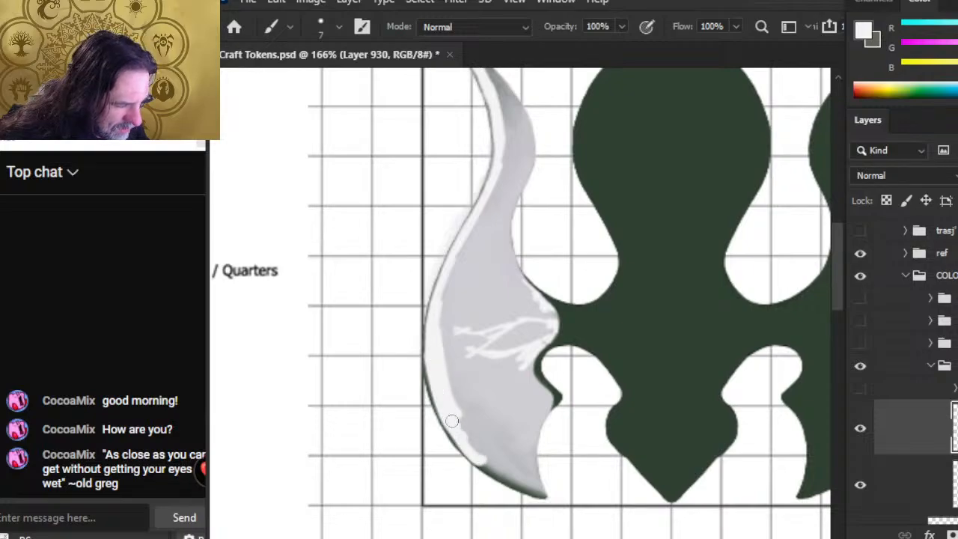
pyautogui.moveTo(456, 422); pyautogui.dragTo(501, 477)
pyautogui.moveTo(469, 446); pyautogui.dragTo(524, 492)
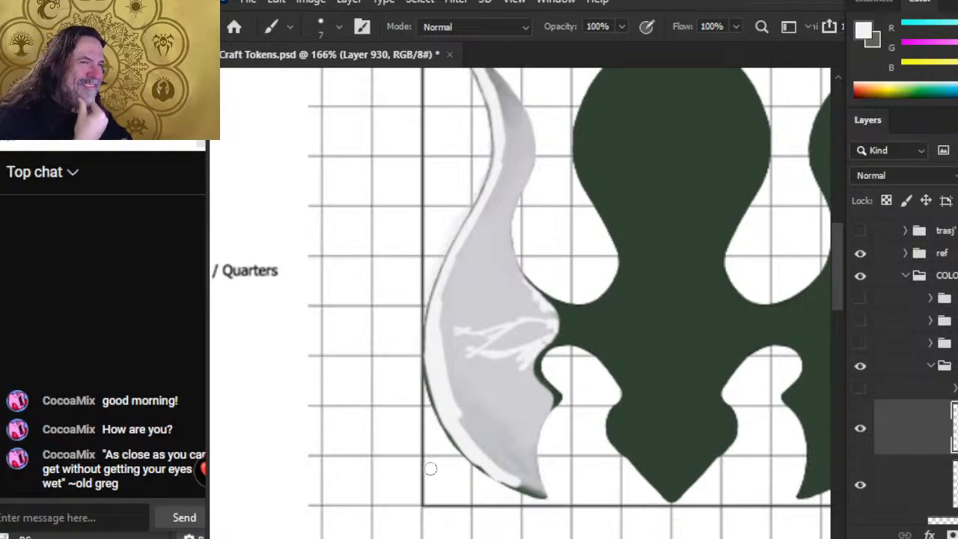
pyautogui.press('e')
pyautogui.moveTo(441, 335); pyautogui.dragTo(461, 416)
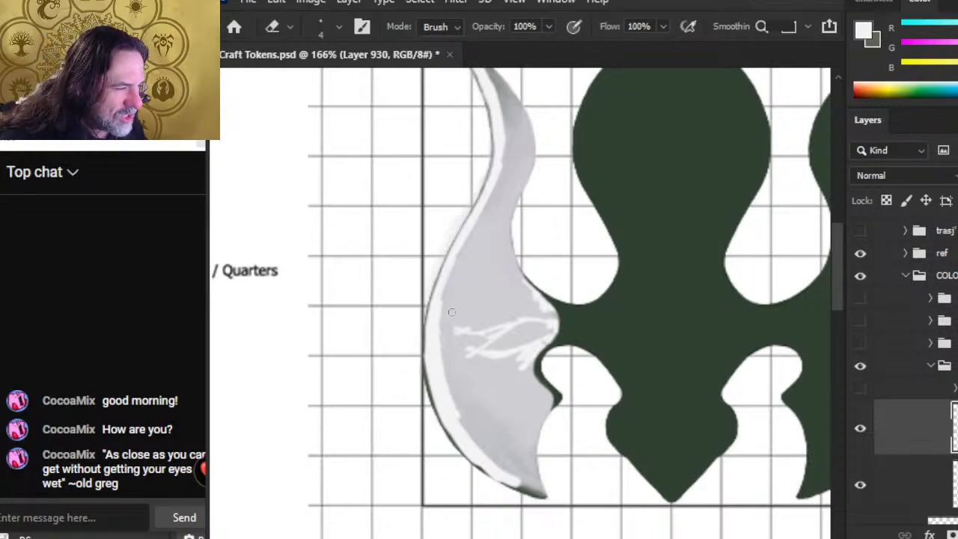
# Undo the white highlight strokes along the outer edge of the lower wing, back to the narrow neck
pyautogui.hotkey('ctrl', 'z')
pyautogui.hotkey('ctrl', 'z')
pyautogui.hotkey('ctrl', 'z')
pyautogui.hotkey('ctrl', 'z')
pyautogui.hotkey('ctrl', 'z')
pyautogui.hotkey('ctrl', 'z')
pyautogui.hotkey('ctrl', 'z')
pyautogui.hotkey('ctrl', 'z')
pyautogui.hotkey('ctrl', 'z')
pyautogui.hotkey('ctrl', 'z')
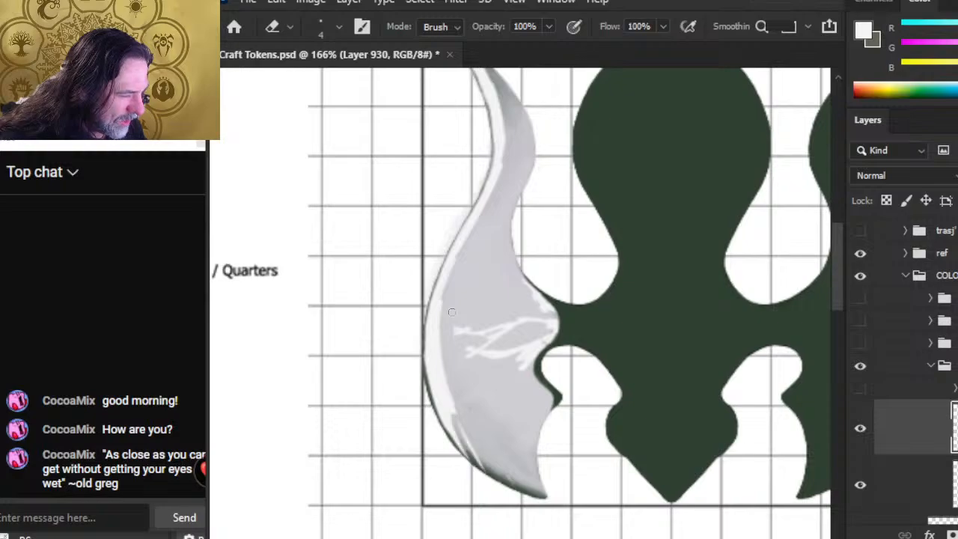
pyautogui.hotkey('ctrl', 'z')
pyautogui.hotkey('ctrl', 'z')
pyautogui.hotkey('ctrl', 'z')
pyautogui.hotkey('ctrl', 'z')
pyautogui.hotkey('ctrl', 'z')
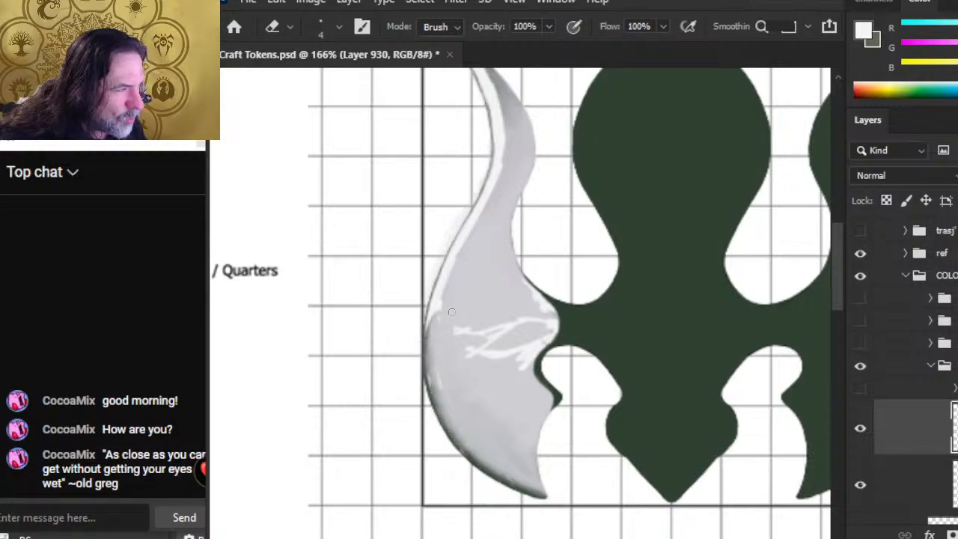
pyautogui.hotkey('ctrl', 'z')
pyautogui.hotkey('ctrl', 'z')
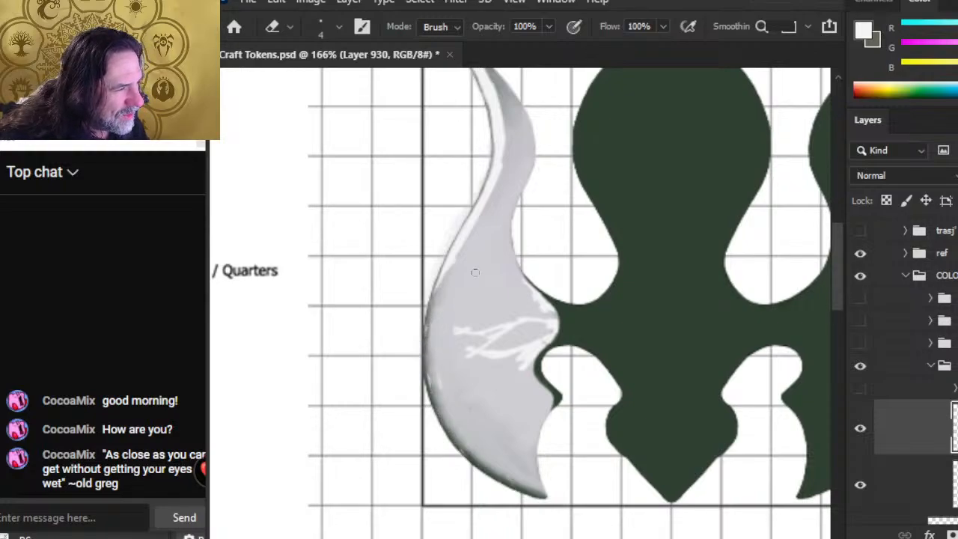
pyautogui.hotkey('ctrl', 'z')
pyautogui.hotkey('ctrl', 'z')
pyautogui.hotkey('ctrl', 'z')
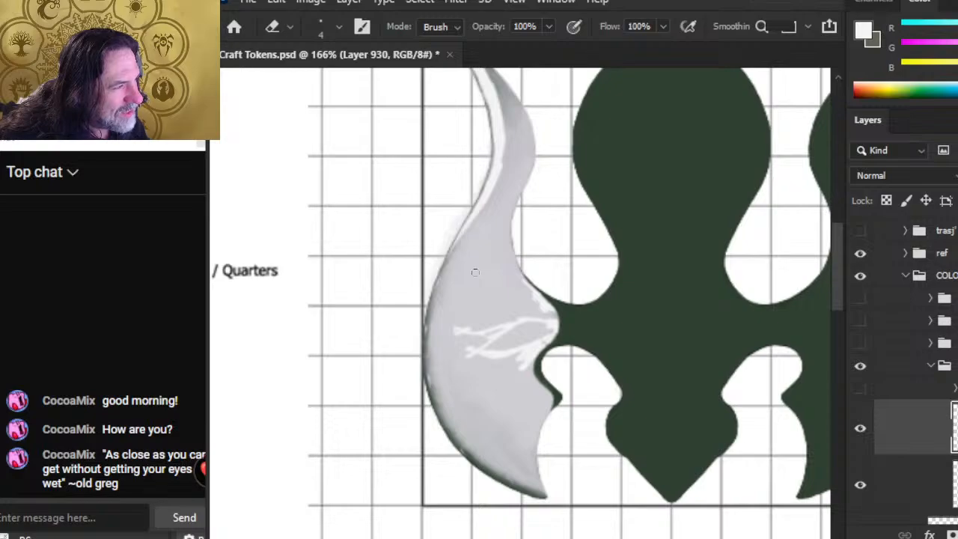
pyautogui.hotkey('ctrl', 'z')
pyautogui.hotkey('ctrl', 'z')
pyautogui.hotkey('ctrl', 'z')
pyautogui.hotkey('ctrl', 'z')
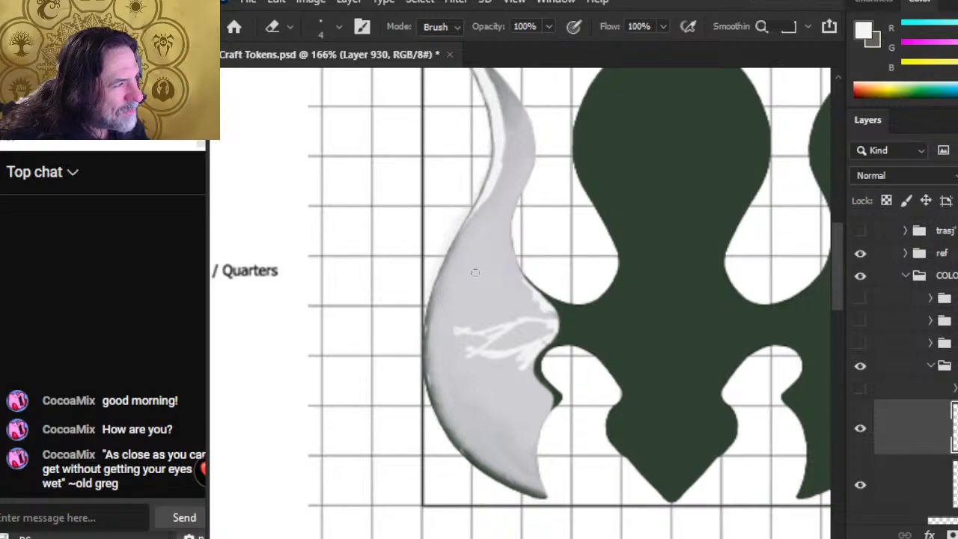
pyautogui.hotkey('ctrl', 'z')
pyautogui.hotkey('ctrl', 'z')
pyautogui.hotkey('ctrl', 'z')
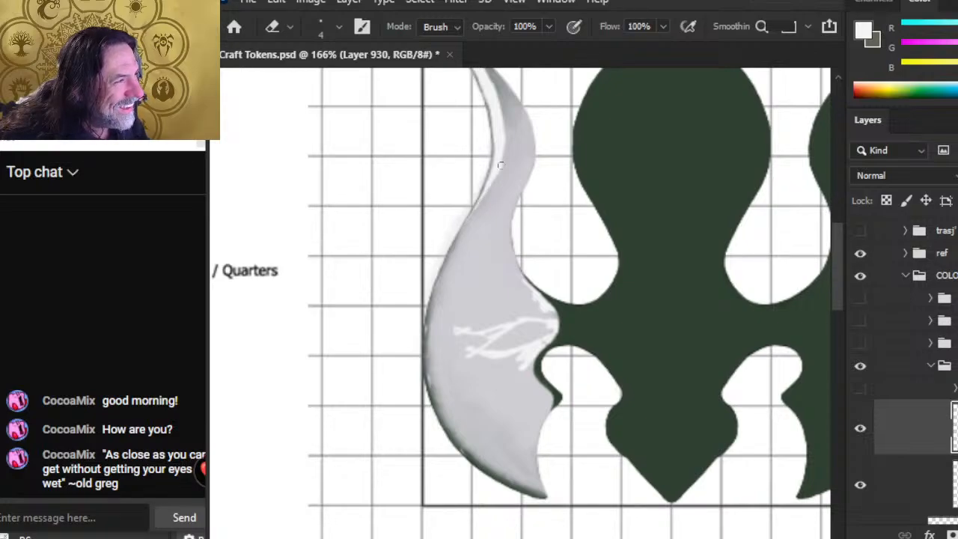
# Widen the white highlight along the curve of the wing's upper horn with a size 4 brush and trim its edges with the Eraser
pyautogui.scroll(3, 494, 307)
pyautogui.press('b')
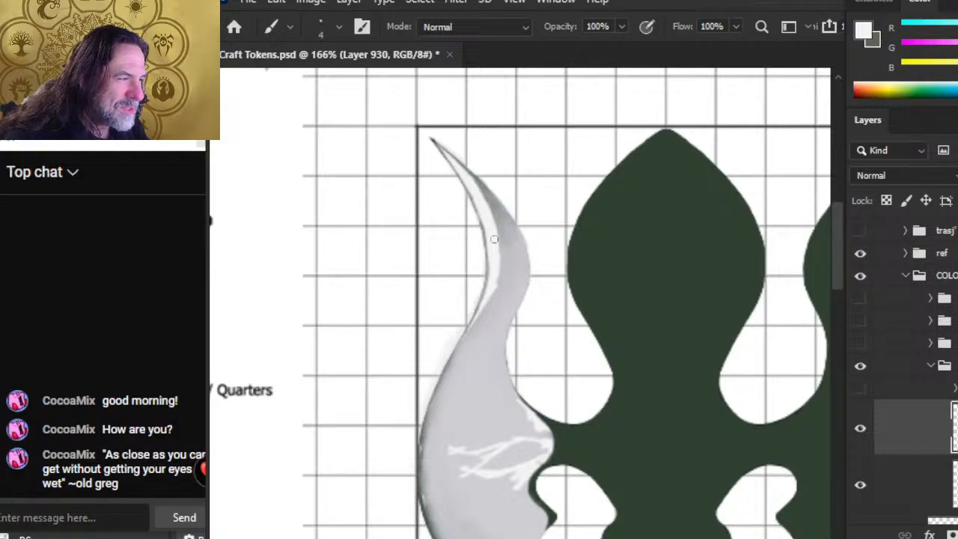
pyautogui.press('e')
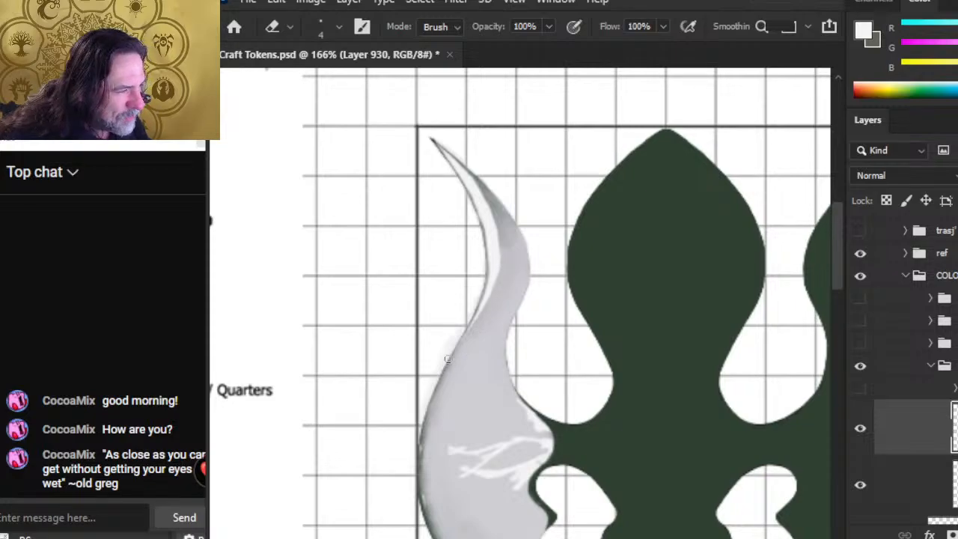
pyautogui.press('b')
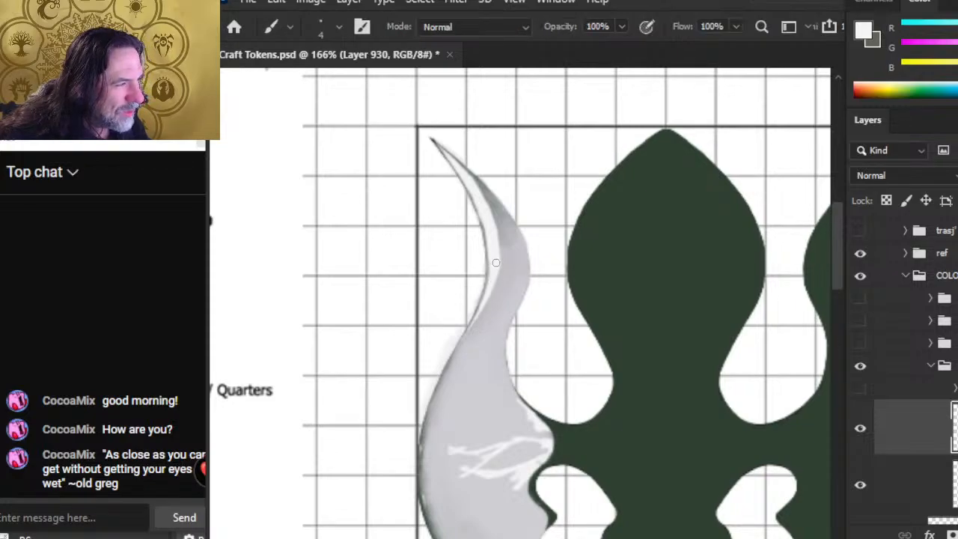
pyautogui.press('e')
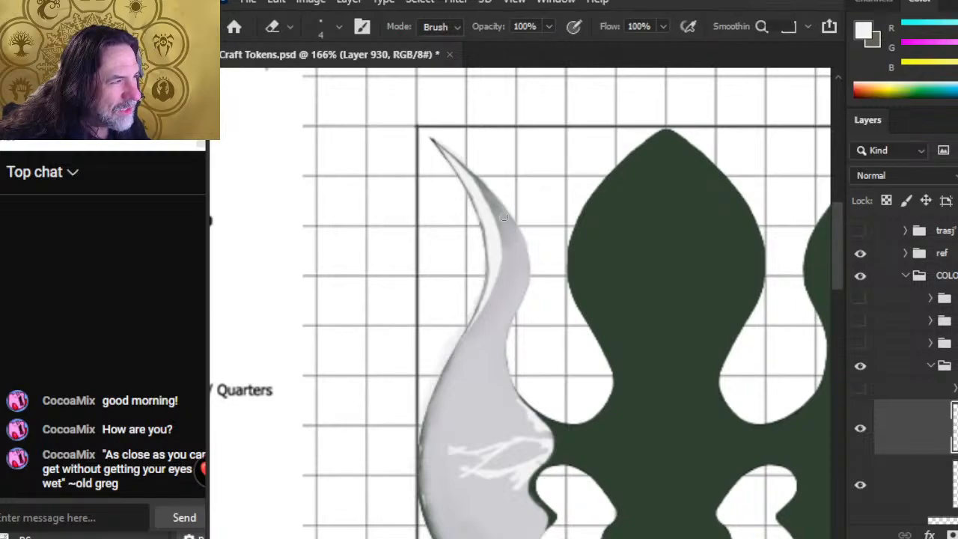
# Refine the highlight's inner edge and its taper above the narrow neck, alternating a size 2 brush with the Eraser
pyautogui.press('b')
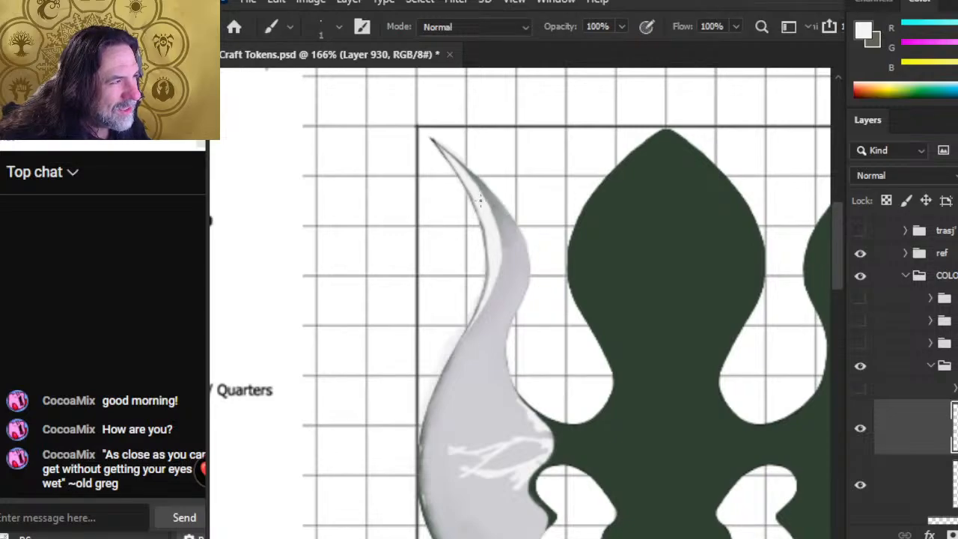
pyautogui.press(']')
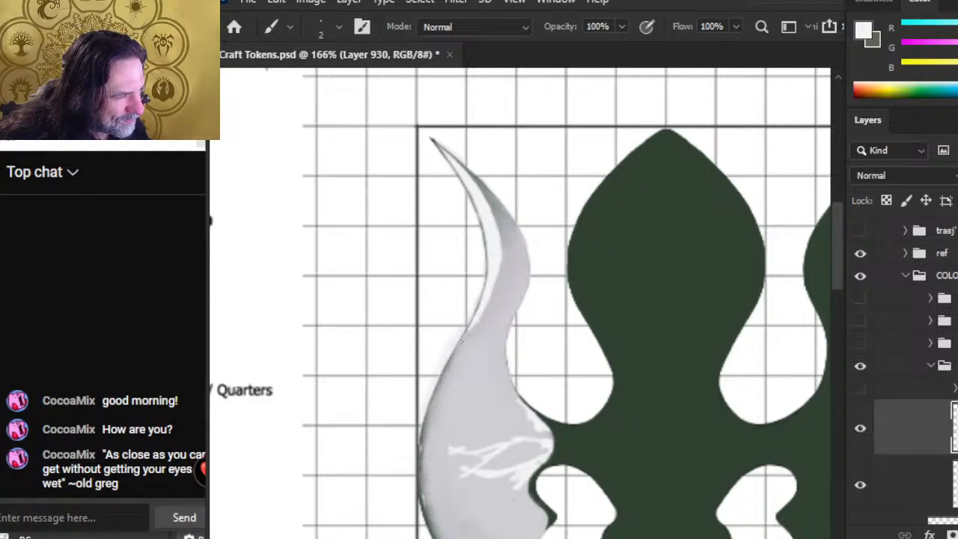
pyautogui.press('e')
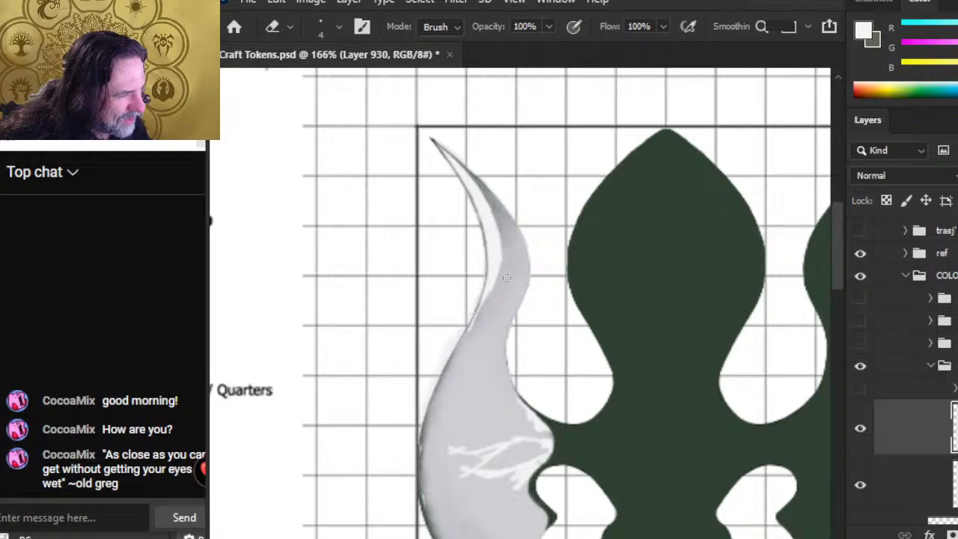
pyautogui.press('b')
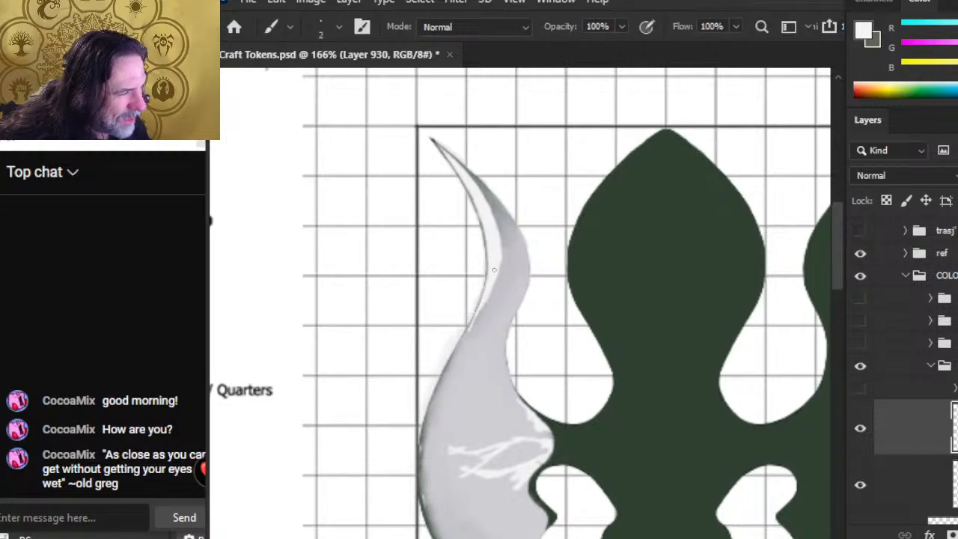
pyautogui.press('e')
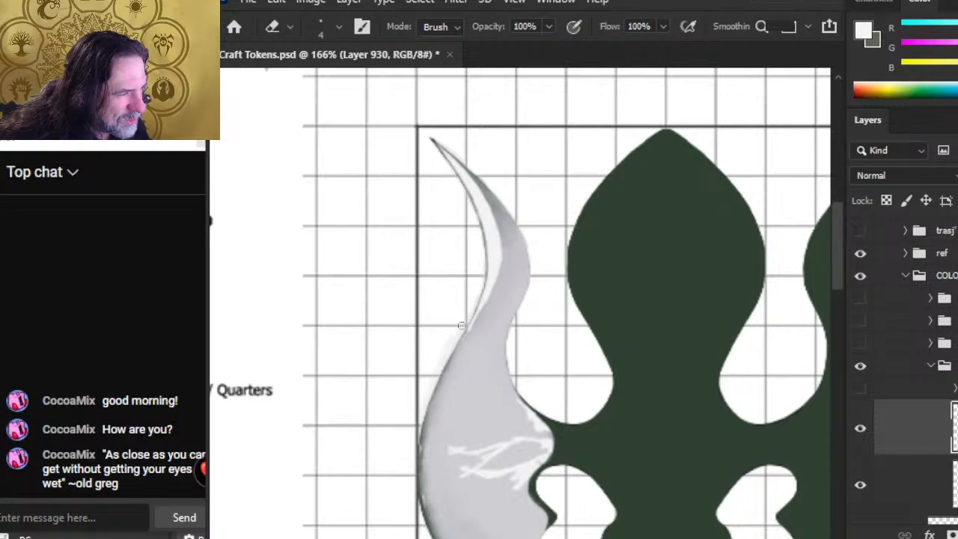
pyautogui.press('b')
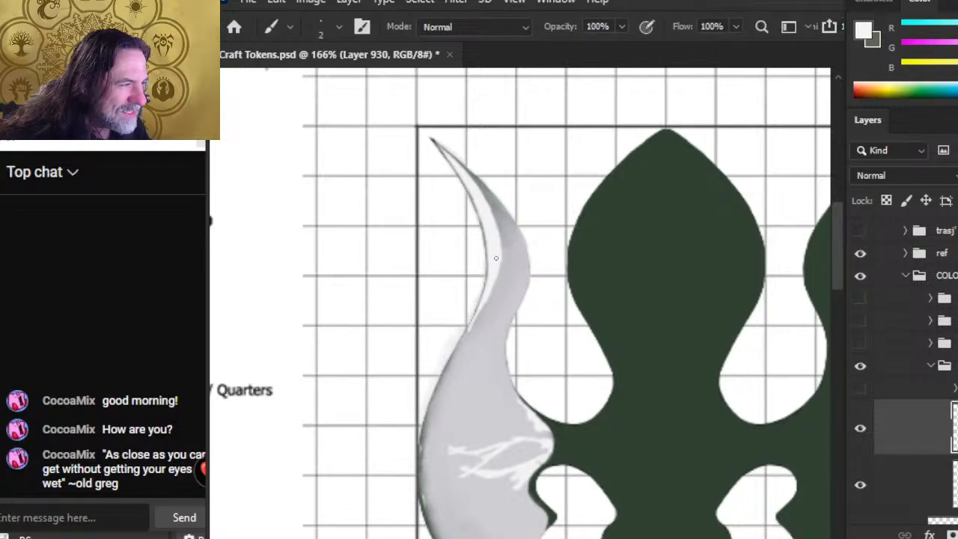
pyautogui.press('e')
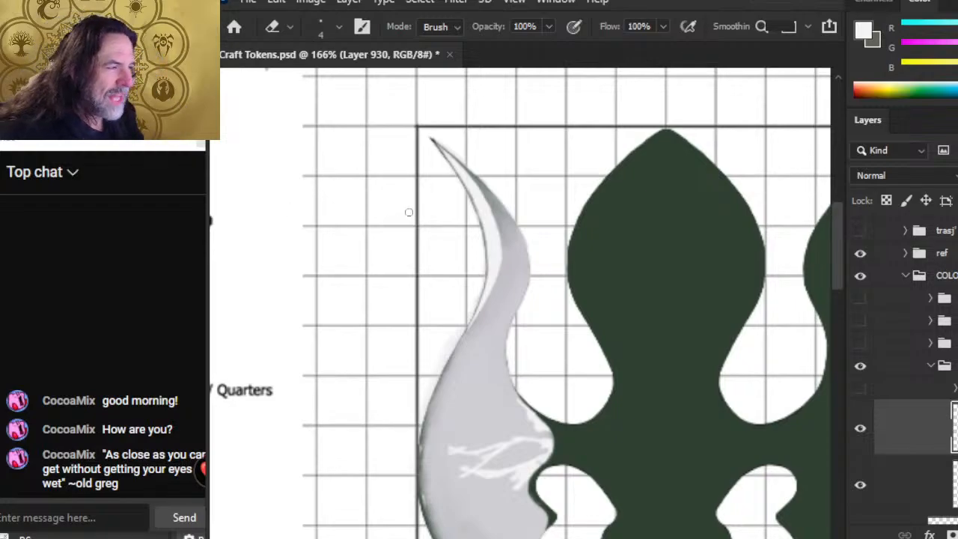
pyautogui.press('b')
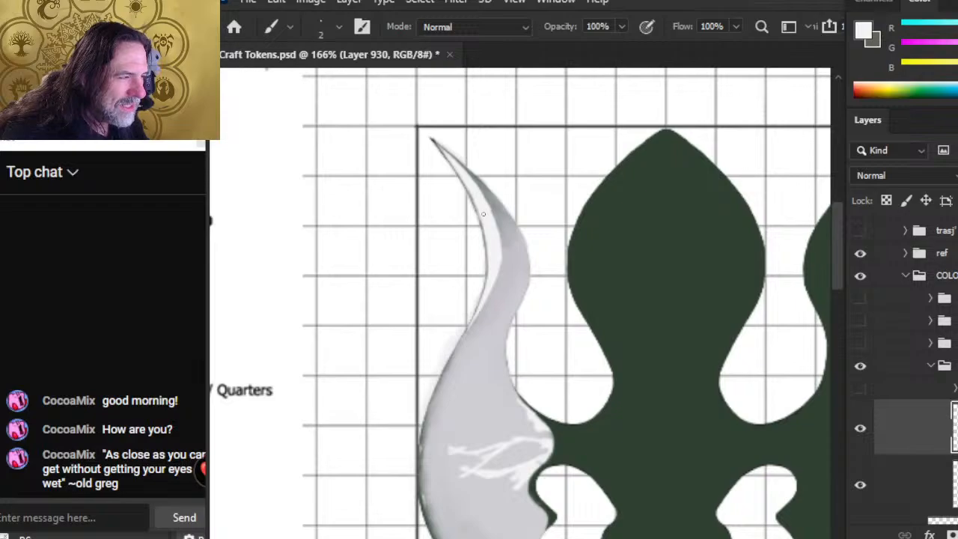
# Smudge the inner edge of the horn's highlight into the grey with a size 5 tip at 80% strength
pyautogui.press('r')
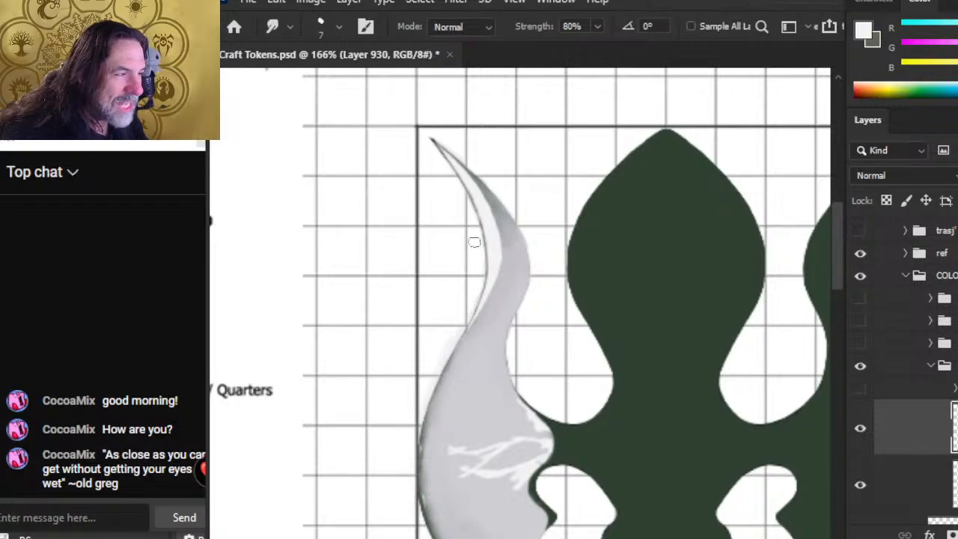
pyautogui.press('[')
pyautogui.press('[')
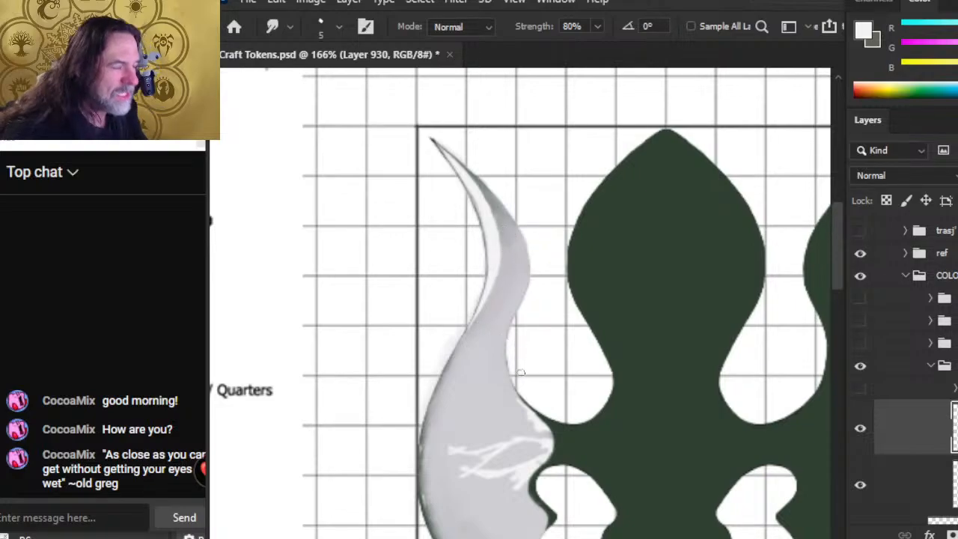
# Show the token's icon group to check the icons on the green hull, and hide it again
pyautogui.moveTo(588, 466); pyautogui.dragTo(524, 216)
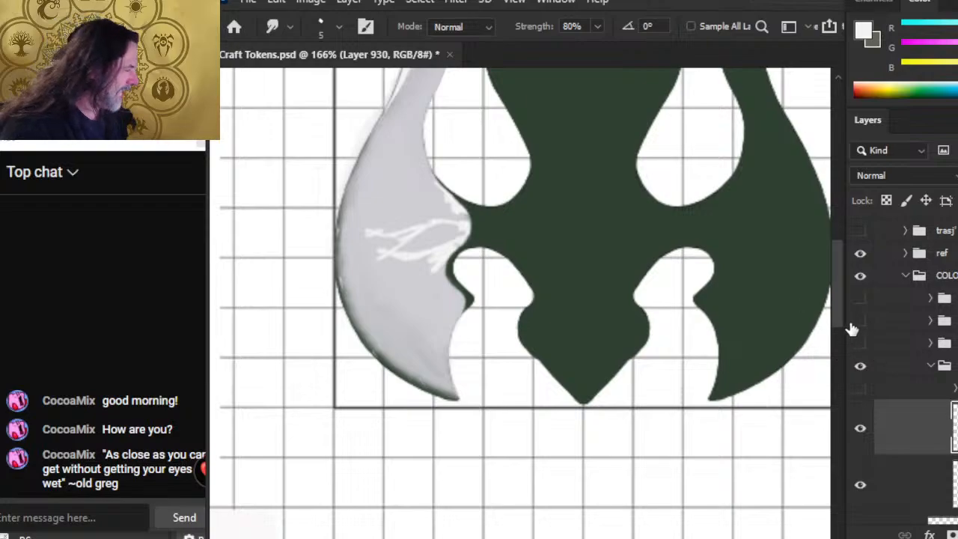
pyautogui.click(860, 298)
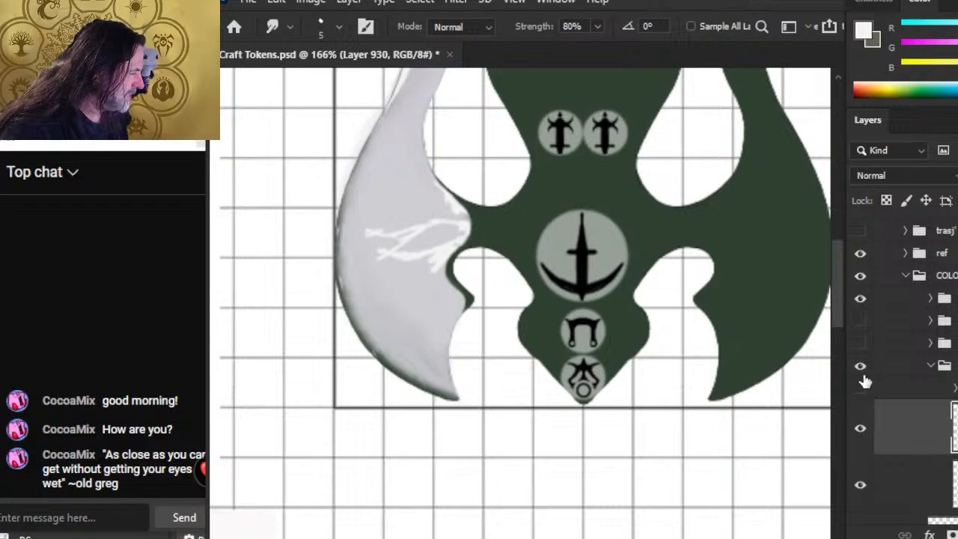
pyautogui.click(861, 298)
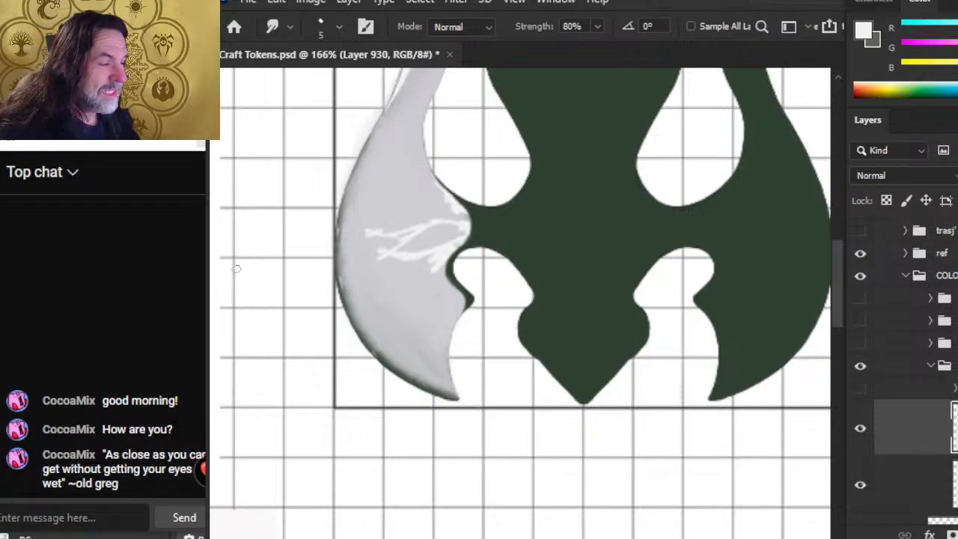
pyautogui.moveTo(386, 222); pyautogui.dragTo(405, 408)
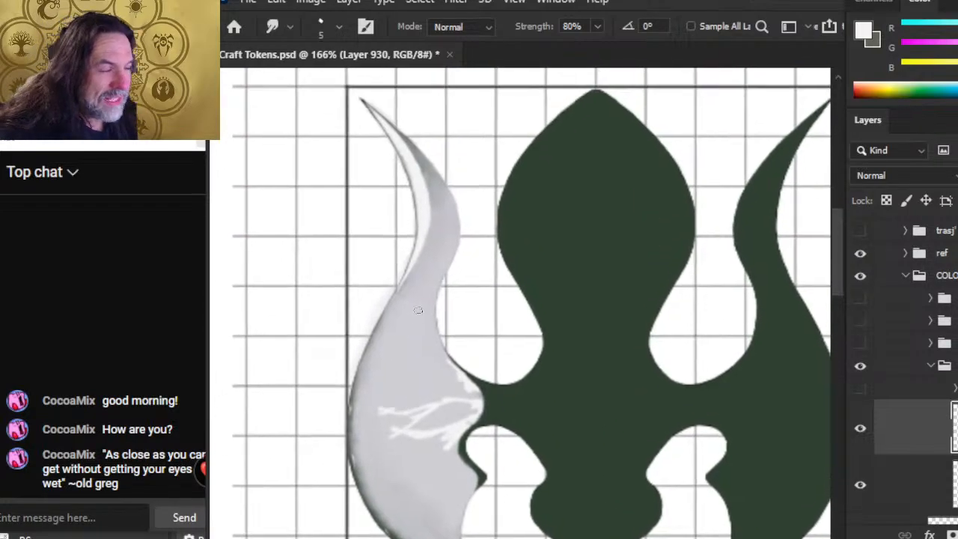
# Smudge the highlight's outer edge down to the narrow neck with a size 4 tip at 80% strength
pyautogui.press('e')
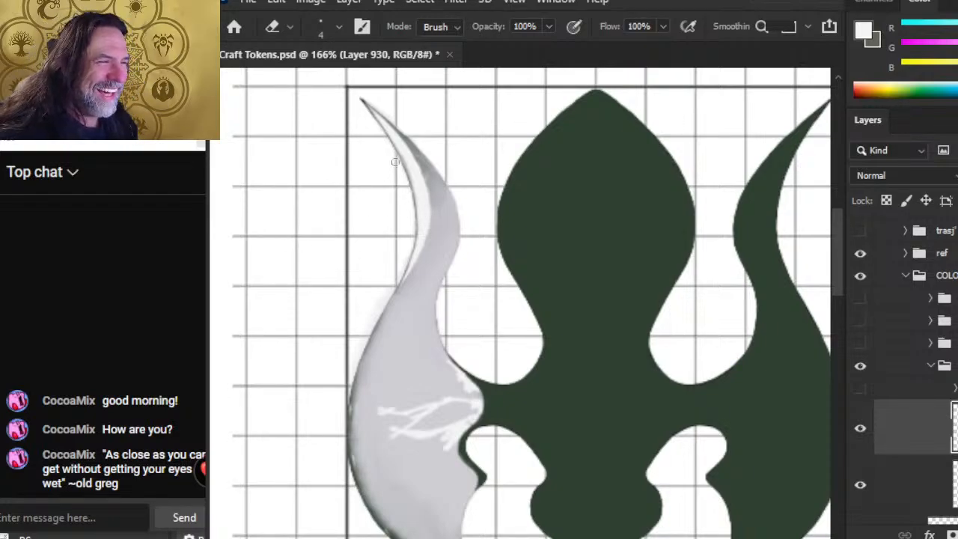
pyautogui.press('r')
pyautogui.press('[')
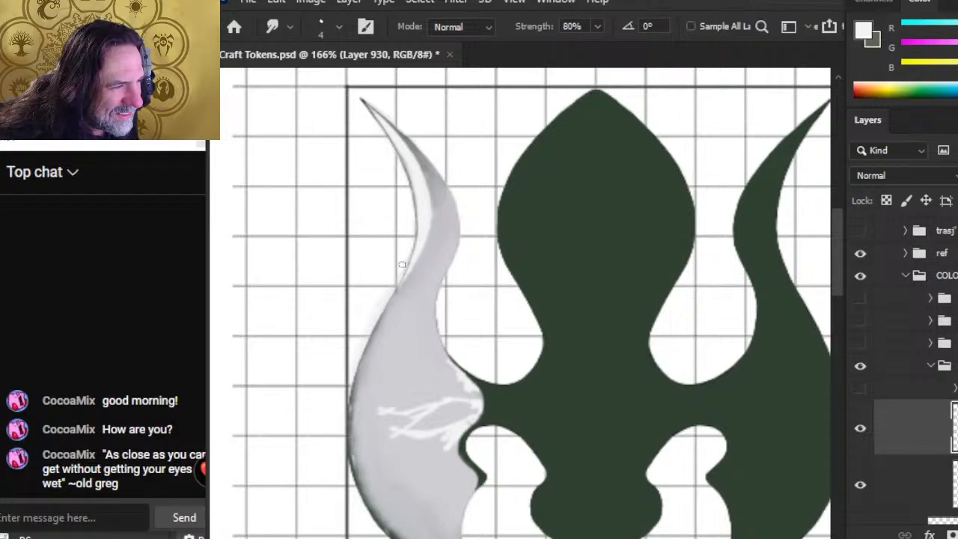
pyautogui.moveTo(417, 254); pyautogui.dragTo(401, 287)
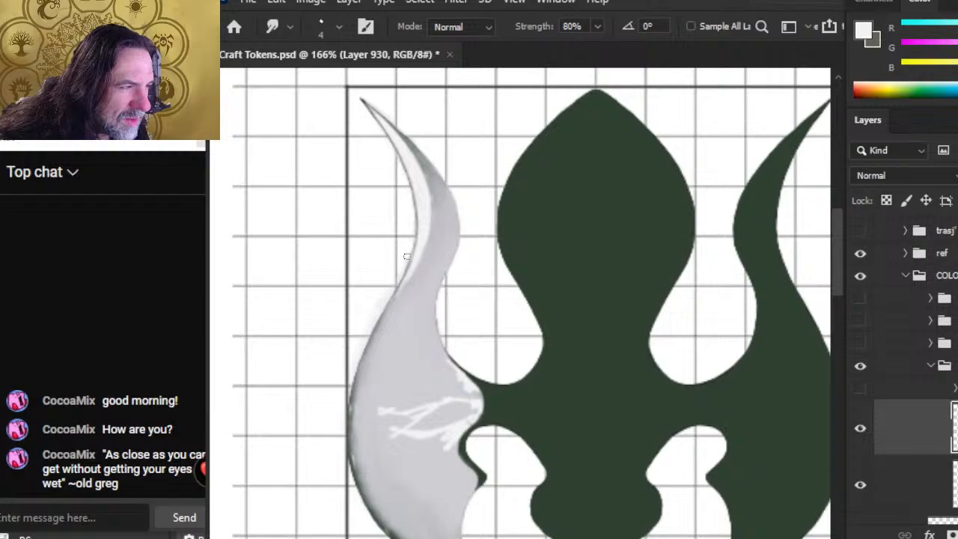
# Switch to the 11.pdf reference, examine the shading of the Turtleship's fins, and return to the Photoshop document
pyautogui.hotkey('alt', 'Tab')
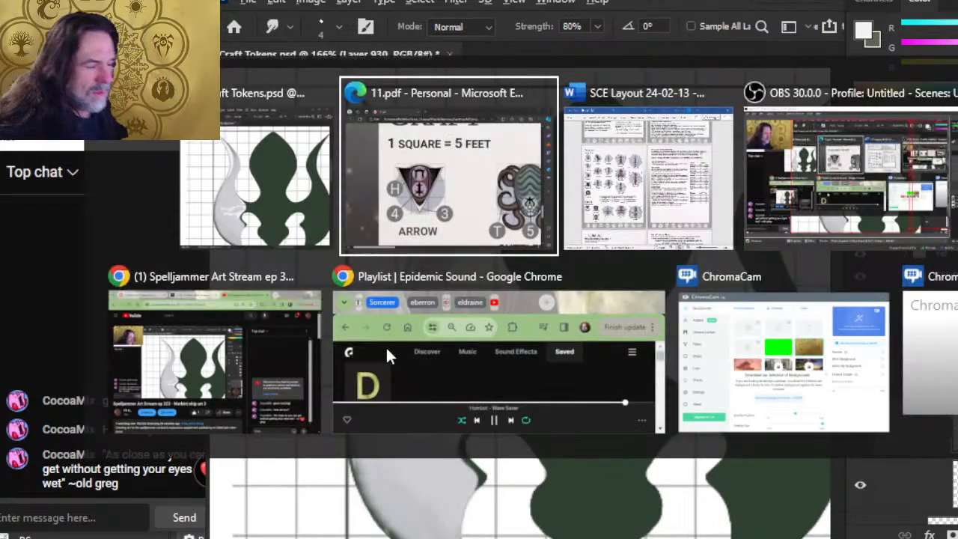
pyautogui.scroll(10, 437, 349)
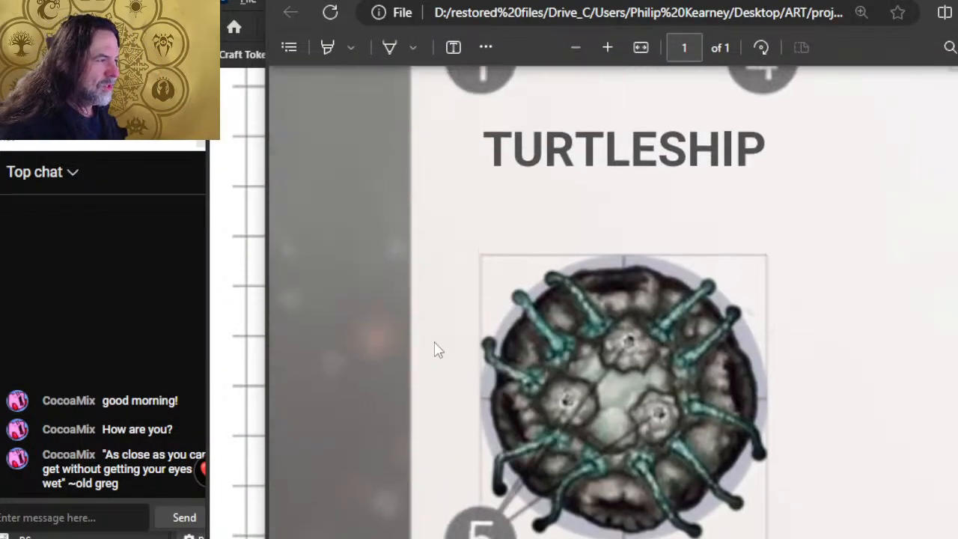
pyautogui.scroll(-3, 475, 281)
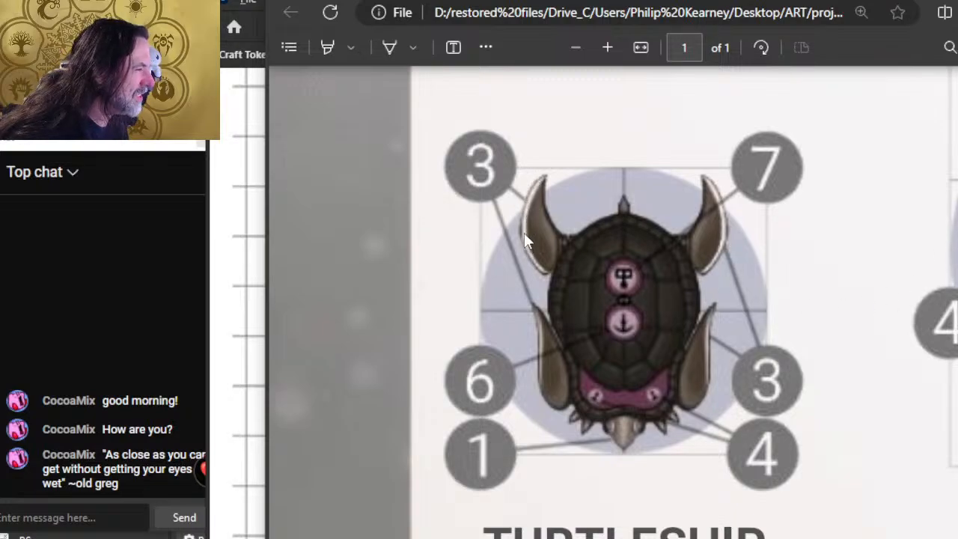
pyautogui.scroll(-2, 556, 334)
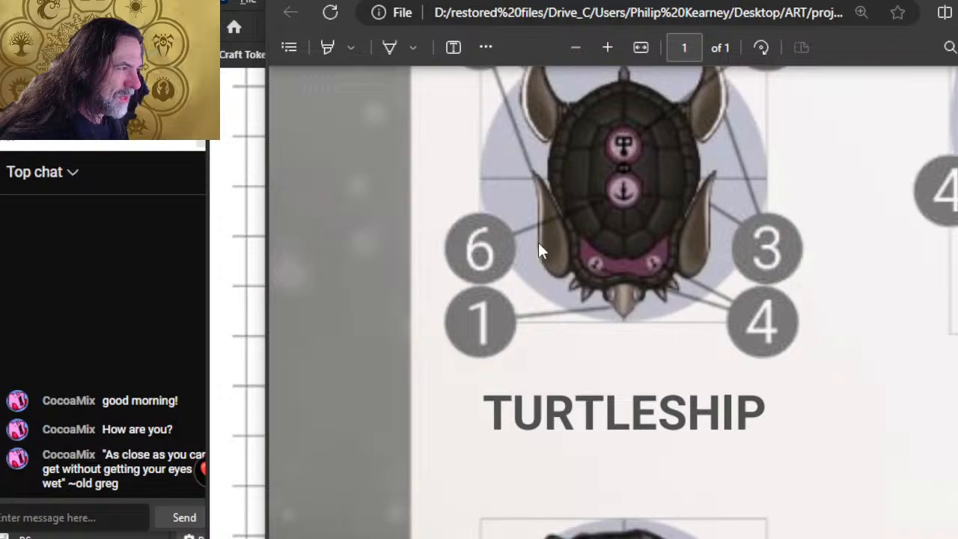
pyautogui.hotkey('alt', 'Tab')
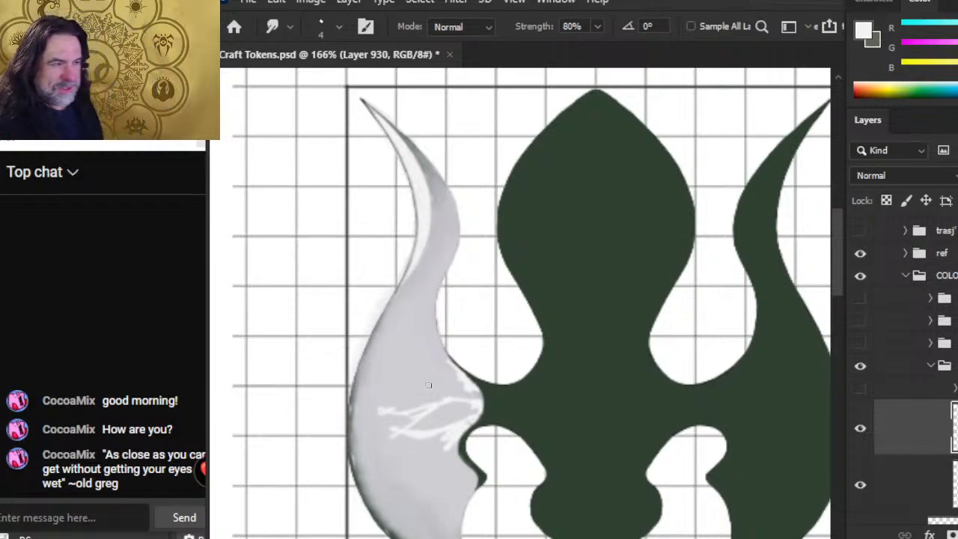
# Lasso the white vein marks on the lower wing, place them on a new layer, and check the layer below by toggling its visibility
pyautogui.press('l')
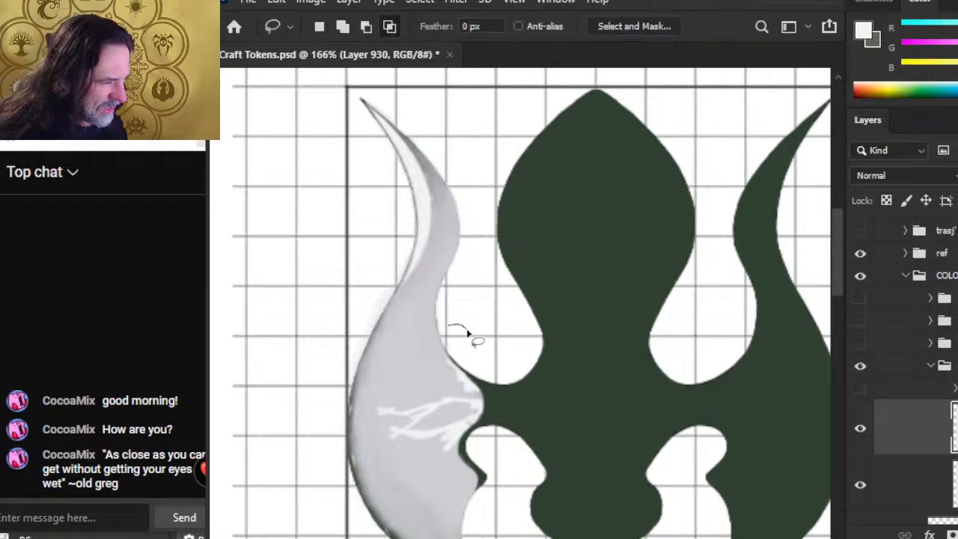
pyautogui.moveTo(460, 331); pyautogui.dragTo(417, 509)
pyautogui.hotkey('ctrl', 'j')
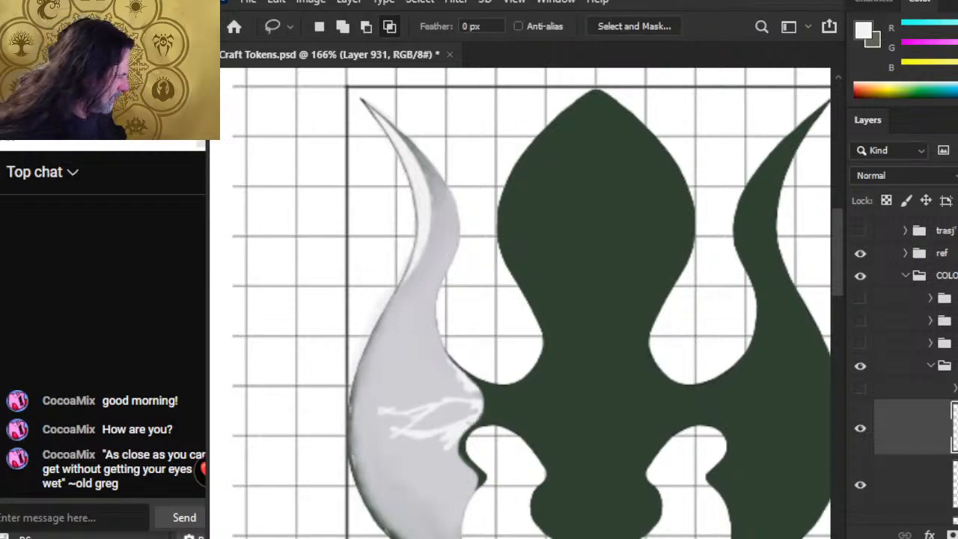
pyautogui.scroll(-3, 862, 317)
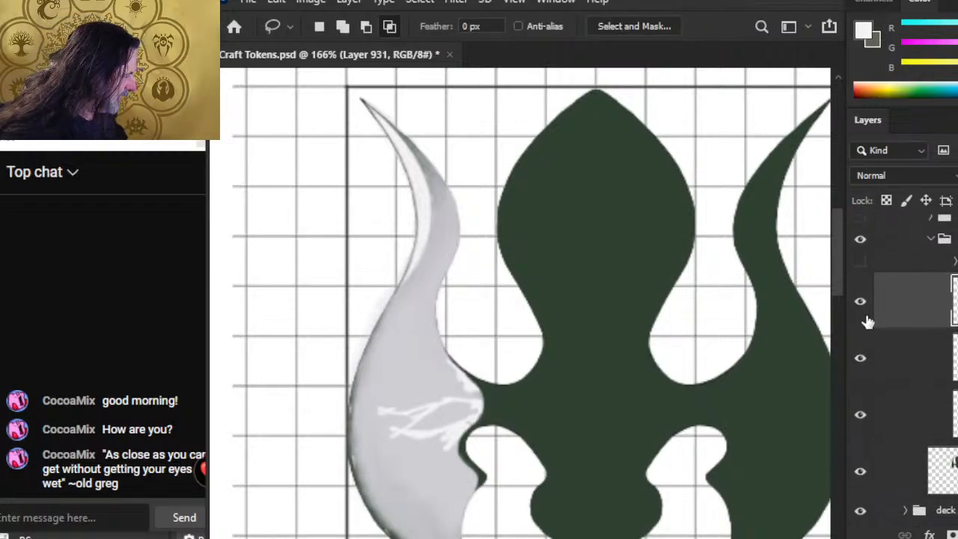
pyautogui.click(861, 363)
pyautogui.click(861, 359)
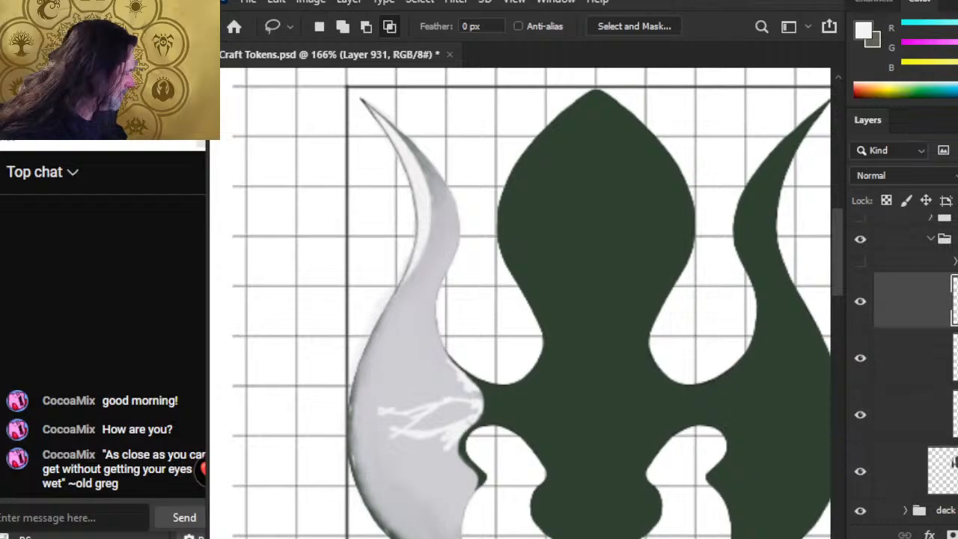
# Rename the highlight layer as blade and the layer beneath it as crystal
pyautogui.click(916, 358)
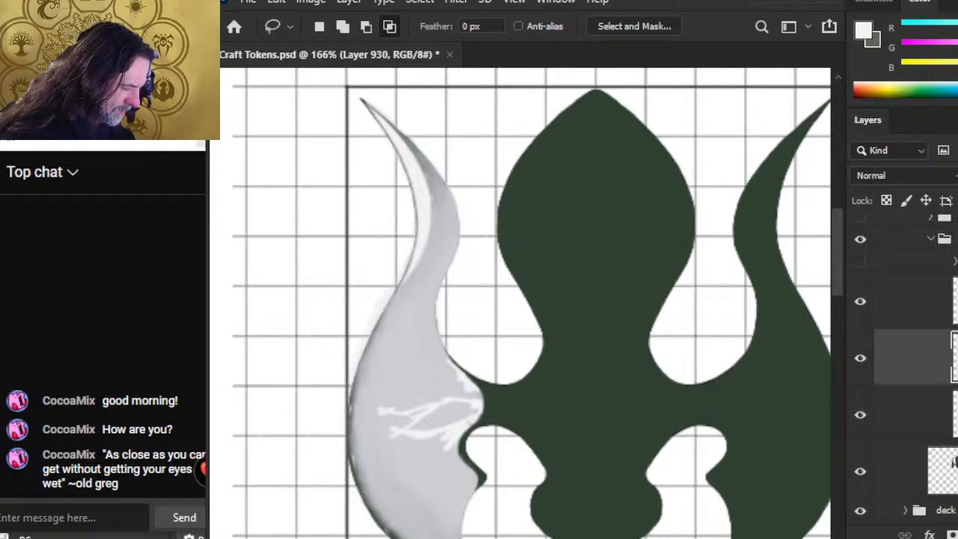
pyautogui.press('Return')
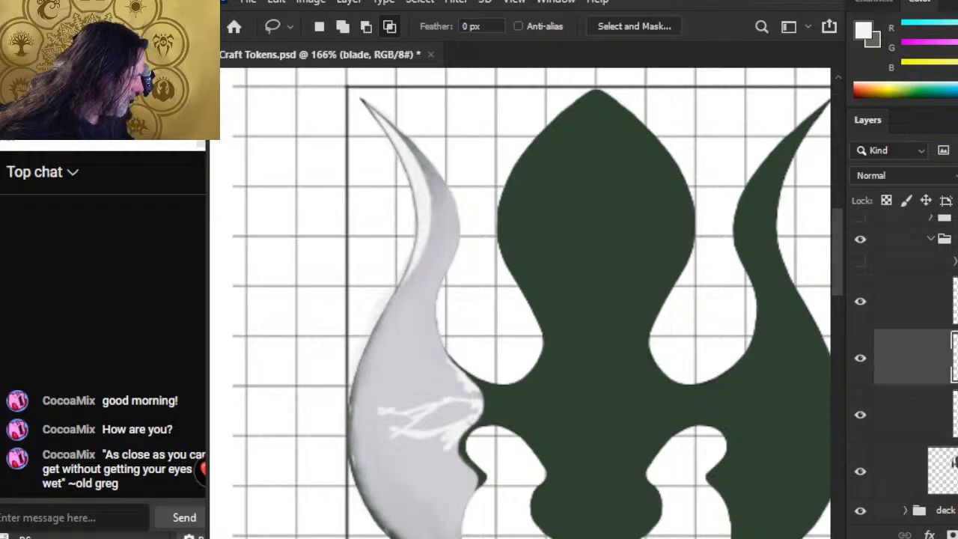
pyautogui.click(916, 414)
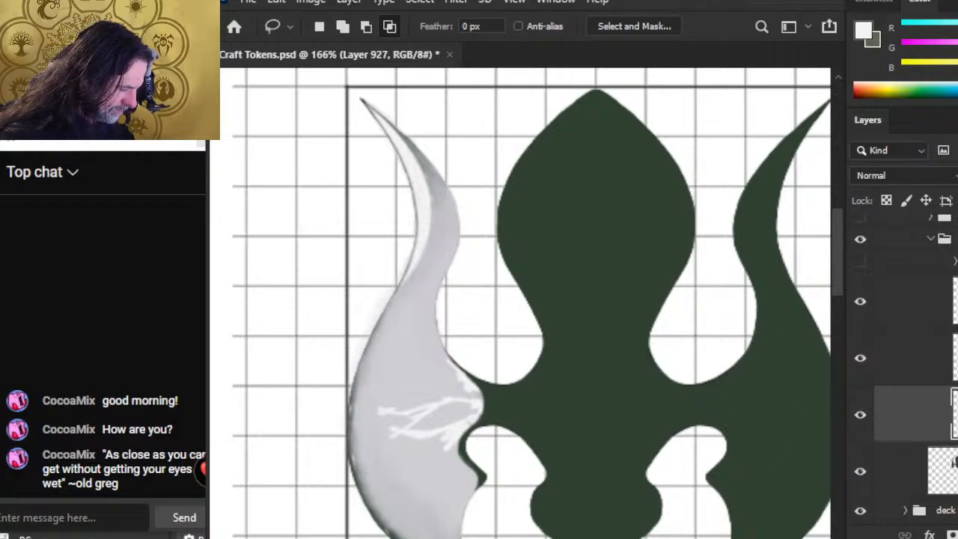
pyautogui.press('Return')
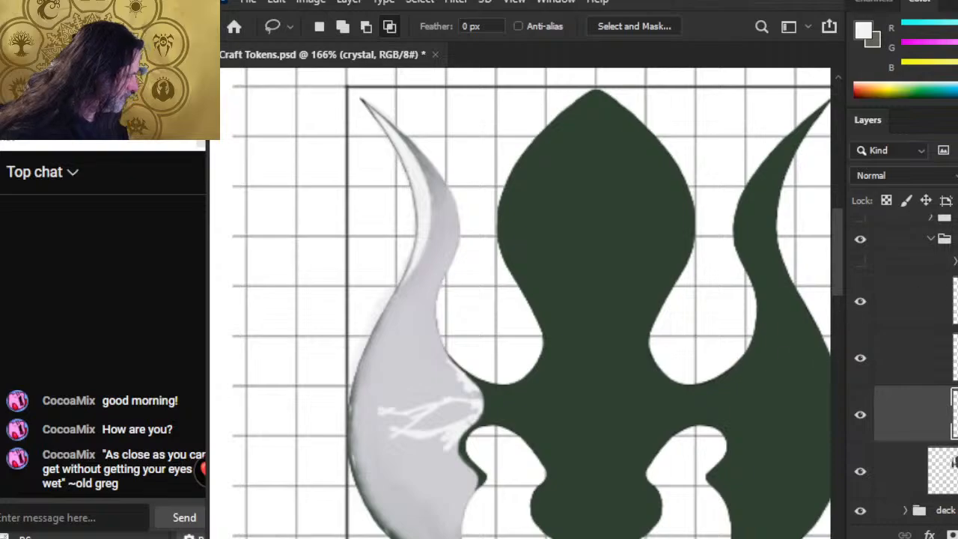
# On the separate vein layer, paint a white vein across the wing just below its neck with a size 2 brush
pyautogui.click(917, 301)
pyautogui.press('b')
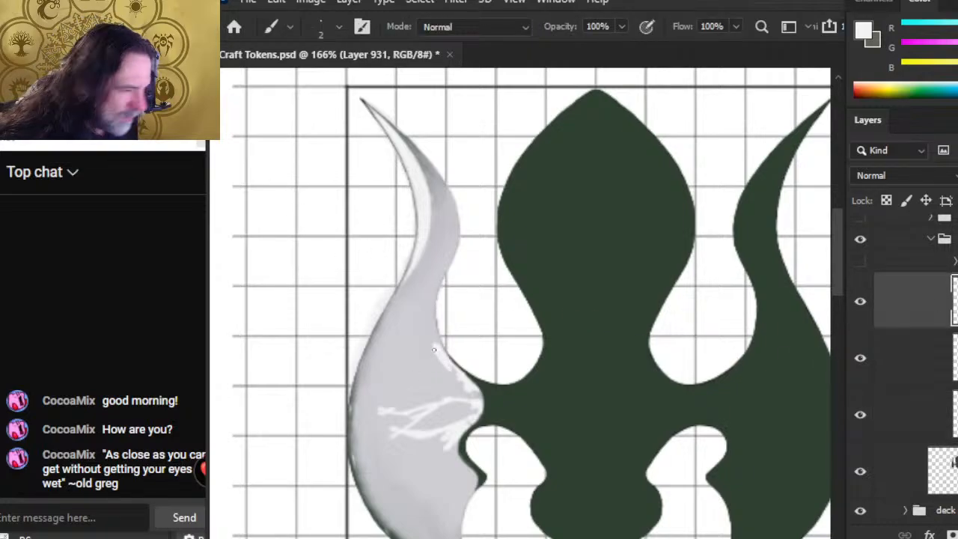
pyautogui.moveTo(434, 354)
pyautogui.mouseDown()
pyautogui.moveTo(402, 356)
pyautogui.moveTo(389, 340)
pyautogui.mouseUp()
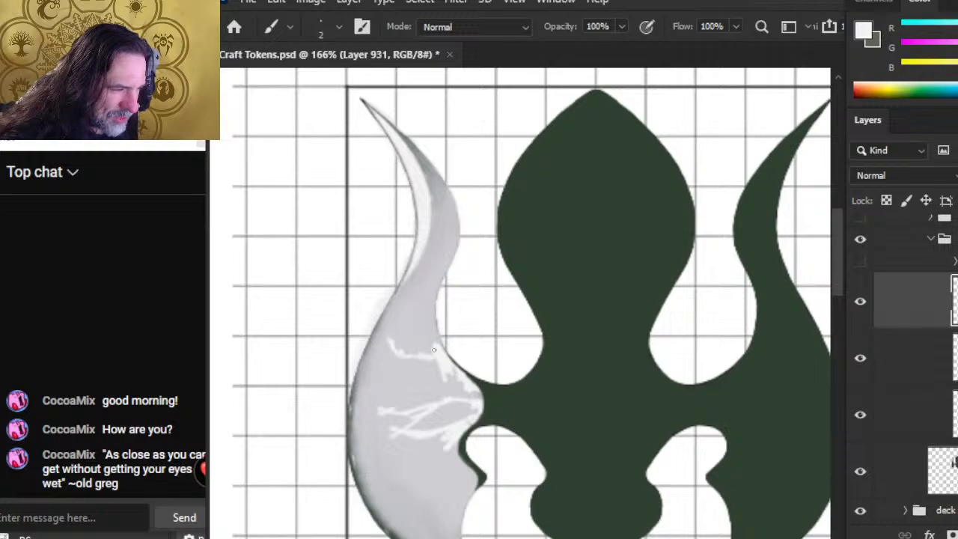
# Check the craft's veined wings in the PDF reference and branch the painted vein toward the wing's outer edge and up into the neck
pyautogui.hotkey('alt', 'Tab')
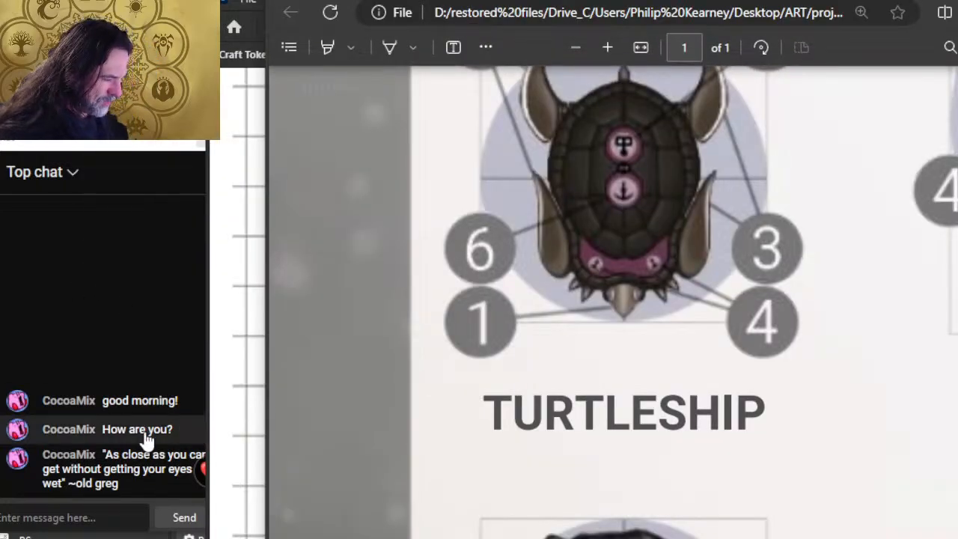
pyautogui.moveTo(308, 538); pyautogui.dragTo(727, 509)
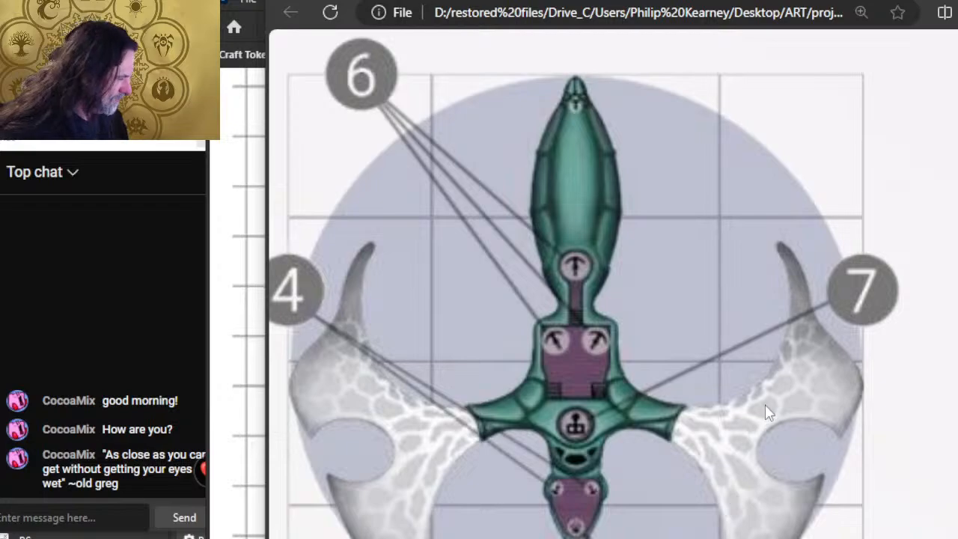
pyautogui.scroll(-2, 765, 410)
pyautogui.hotkey('alt', 'Tab')
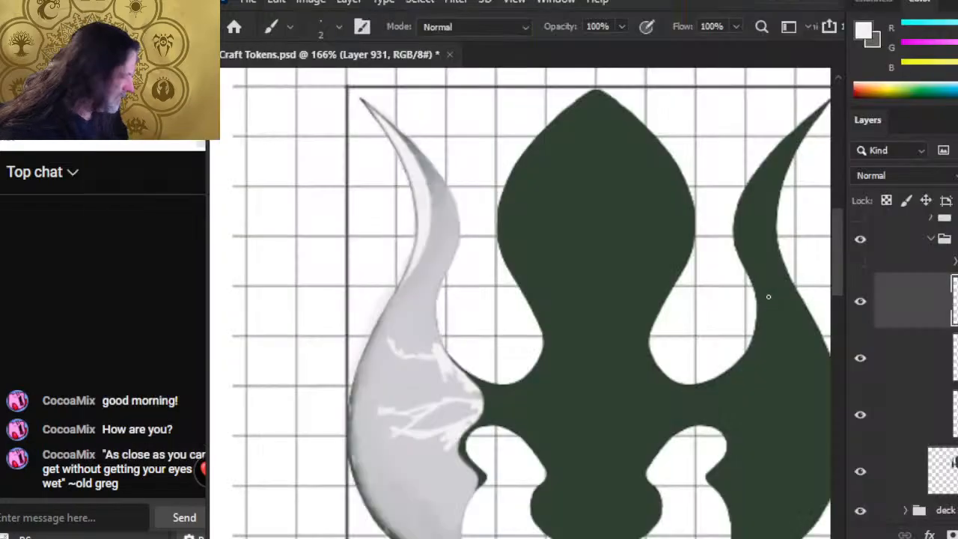
pyautogui.moveTo(391, 348); pyautogui.dragTo(366, 355)
pyautogui.moveTo(390, 347); pyautogui.dragTo(378, 333)
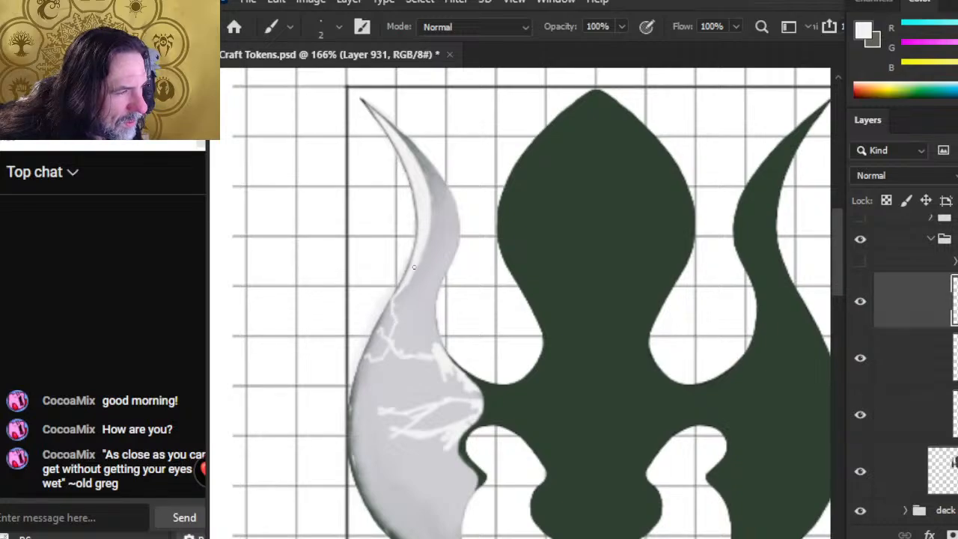
# Paint a chain of thin white veins down the wing's outer edge, with short branches reaching the rim
pyautogui.press('r')
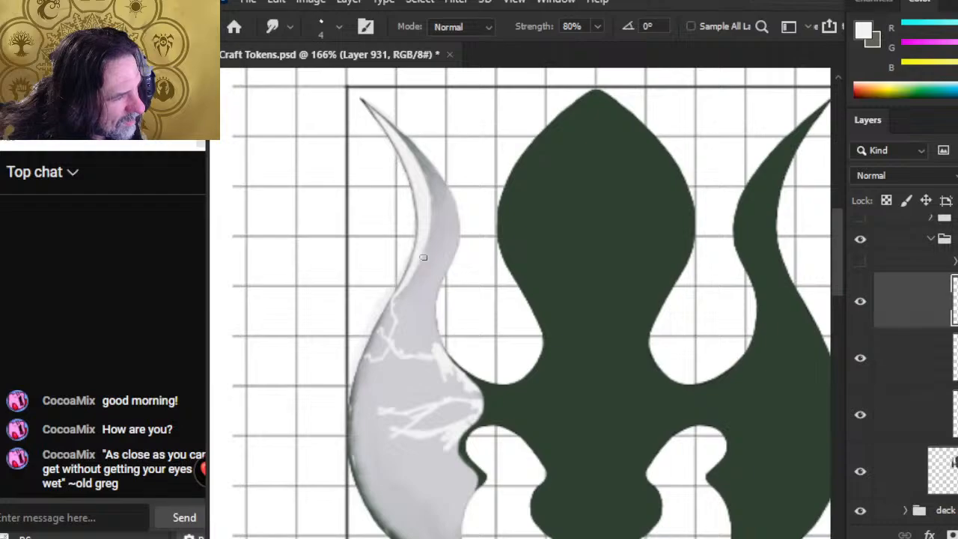
pyautogui.press('e')
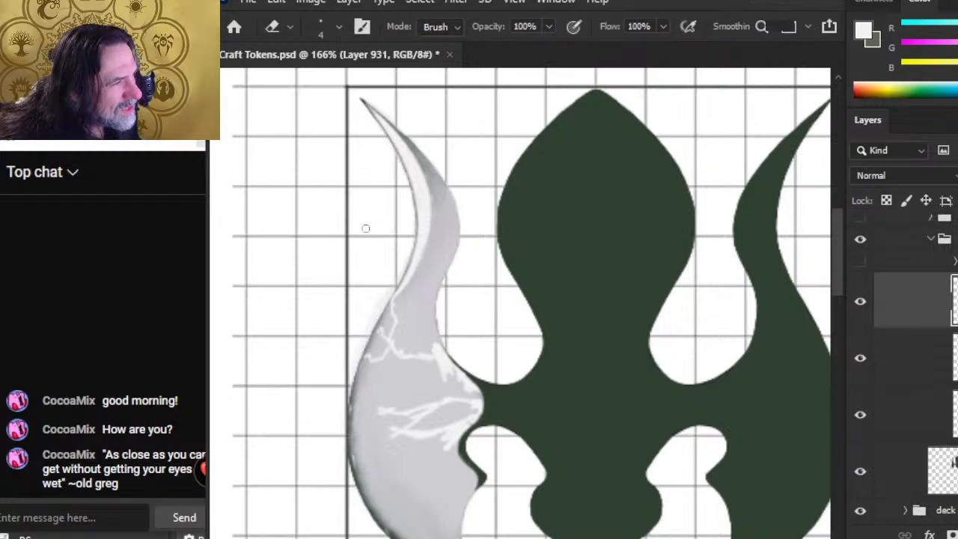
pyautogui.press('r')
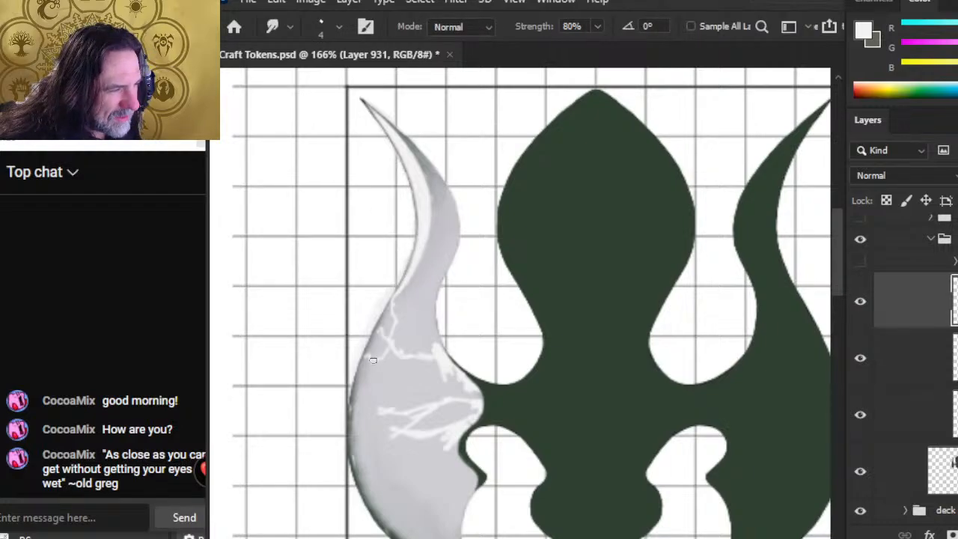
pyautogui.press('b')
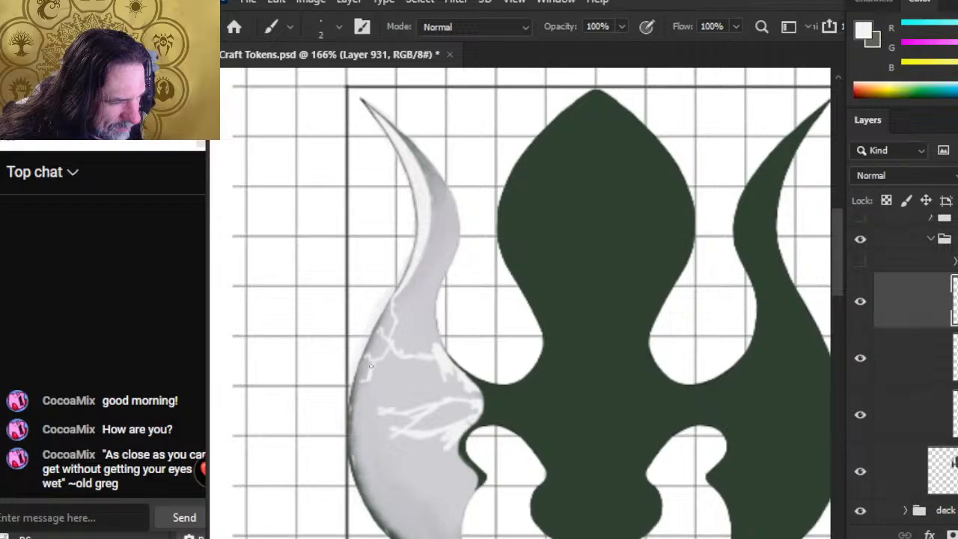
pyautogui.moveTo(362, 381); pyautogui.dragTo(357, 390)
pyautogui.moveTo(357, 429)
pyautogui.mouseDown()
pyautogui.moveTo(435, 305)
pyautogui.moveTo(395, 356)
pyautogui.mouseUp()
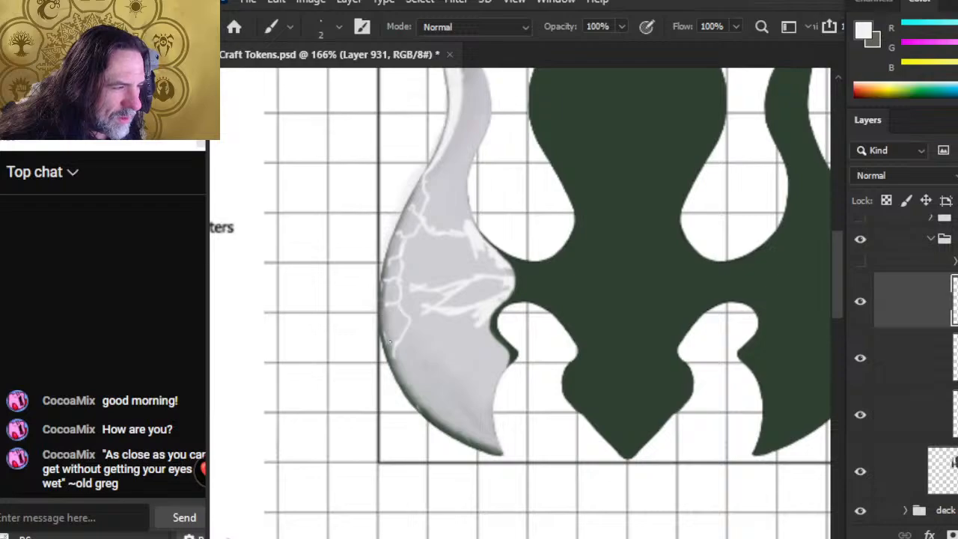
# Erase part of the outer vein chain and link it inward to the middle veins
pyautogui.press('e')
pyautogui.press('b')
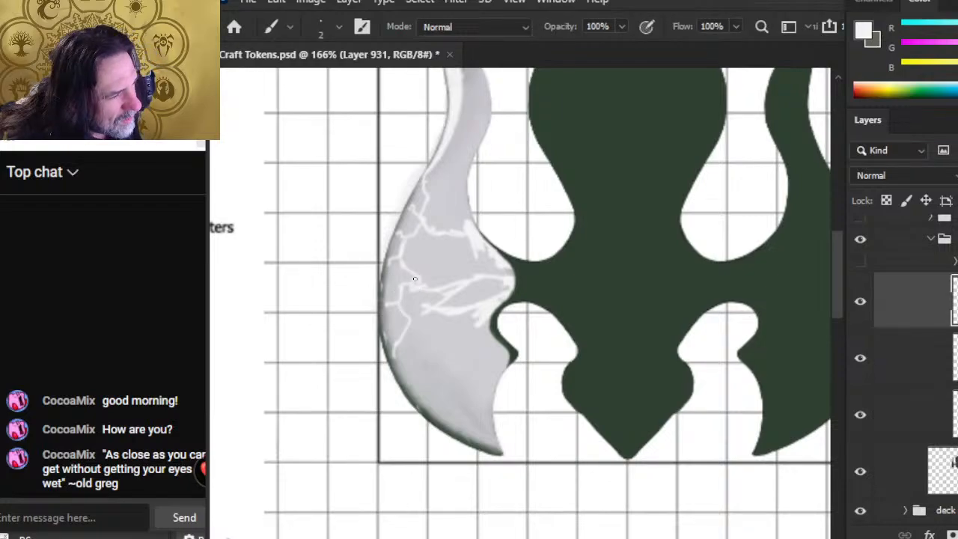
pyautogui.press('e')
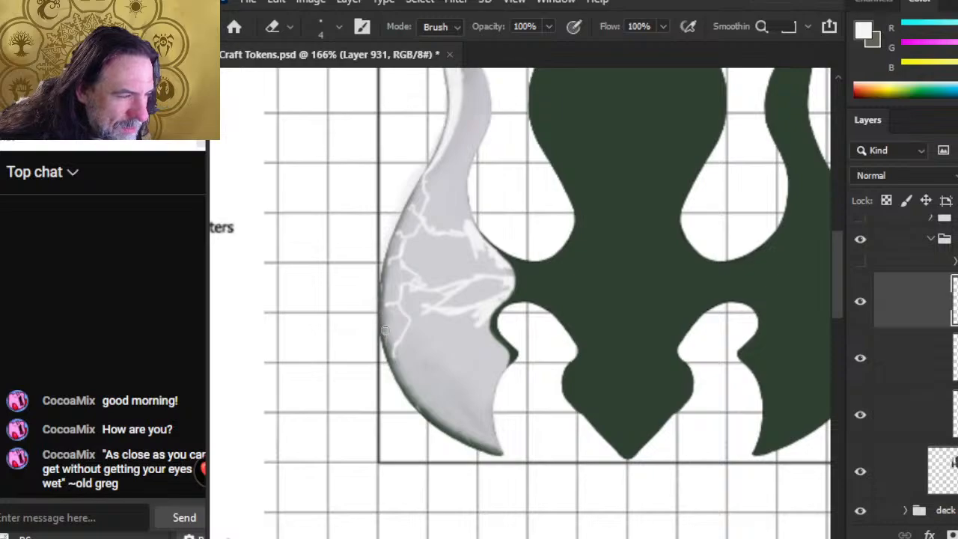
# Recheck the PDF reference and paint a white vein along the lower tip's inner edge, plus a short branch at the notch's point
pyautogui.press('b')
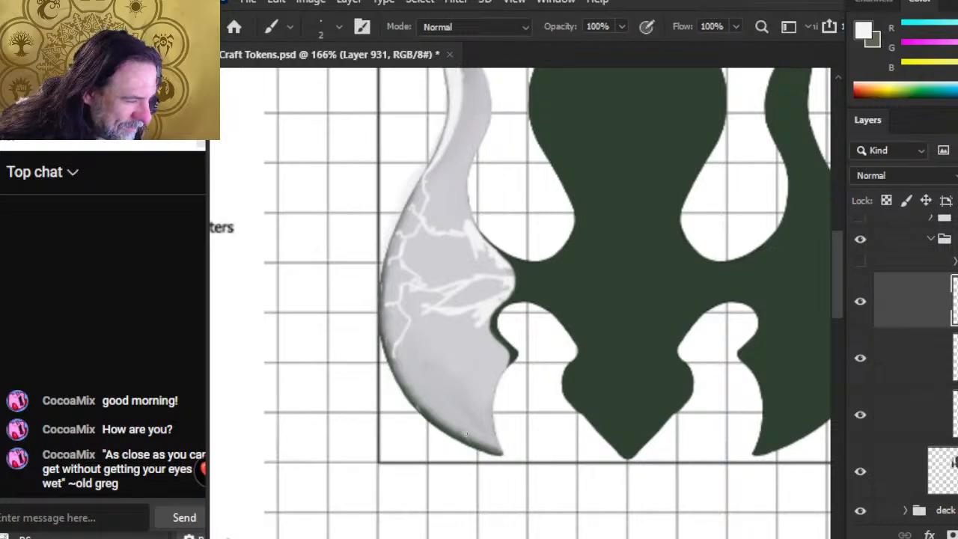
pyautogui.hotkey('alt', 'Tab')
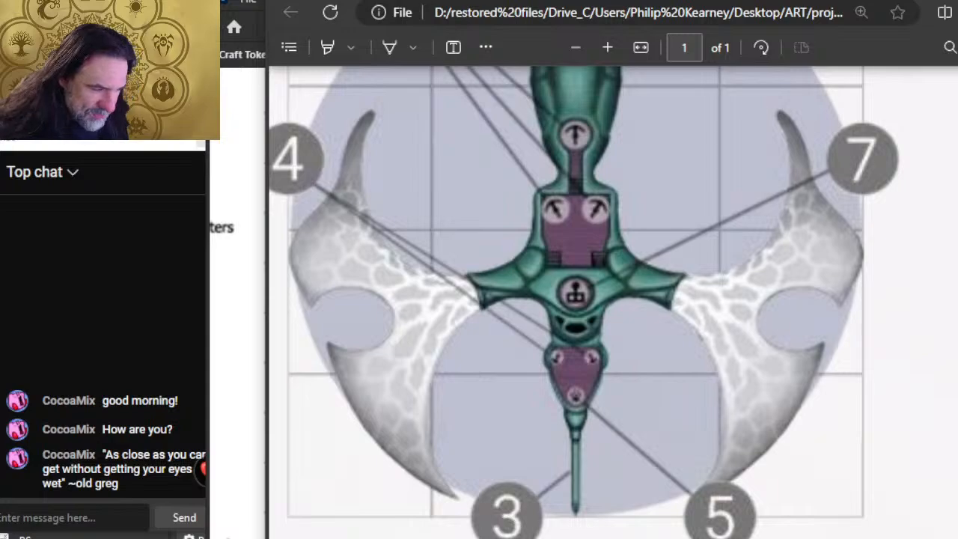
pyautogui.hotkey('alt', 'Tab')
pyautogui.moveTo(499, 452)
pyautogui.mouseDown()
pyautogui.moveTo(484, 424)
pyautogui.moveTo(491, 385)
pyautogui.mouseUp()
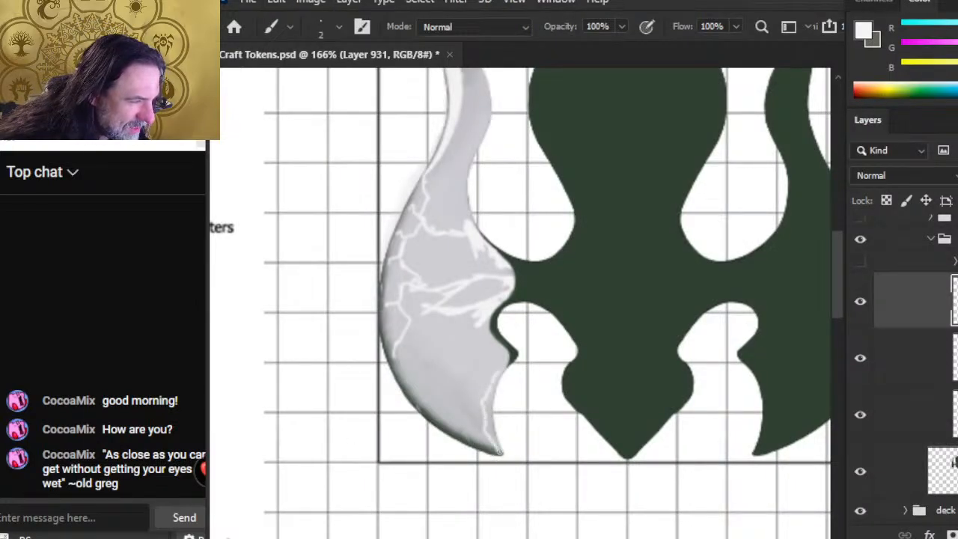
pyautogui.moveTo(507, 351); pyautogui.dragTo(481, 351)
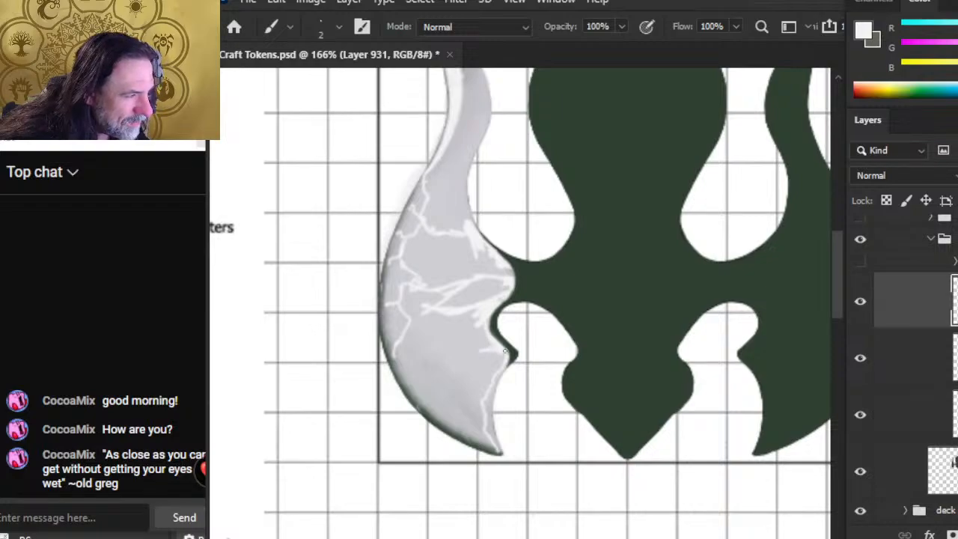
# Paint white along the notch's inner edge below the middle veins and trim it with a size 4 eraser
pyautogui.press('e')
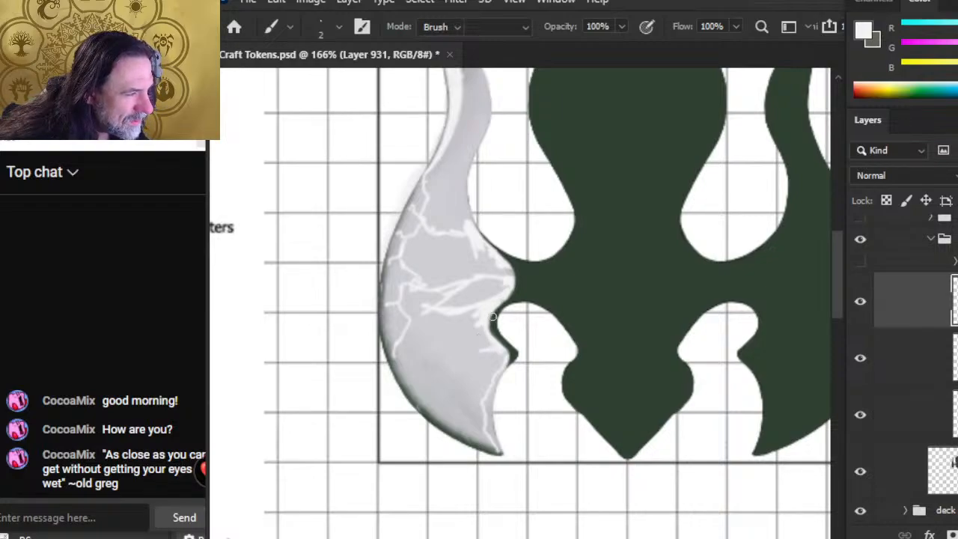
pyautogui.press('b')
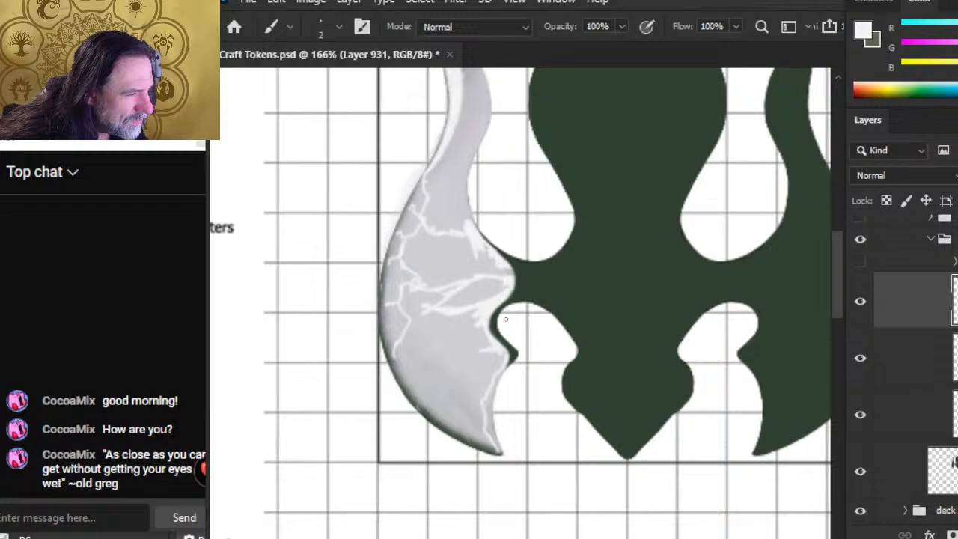
pyautogui.press('e')
pyautogui.press('b')
pyautogui.press('e')
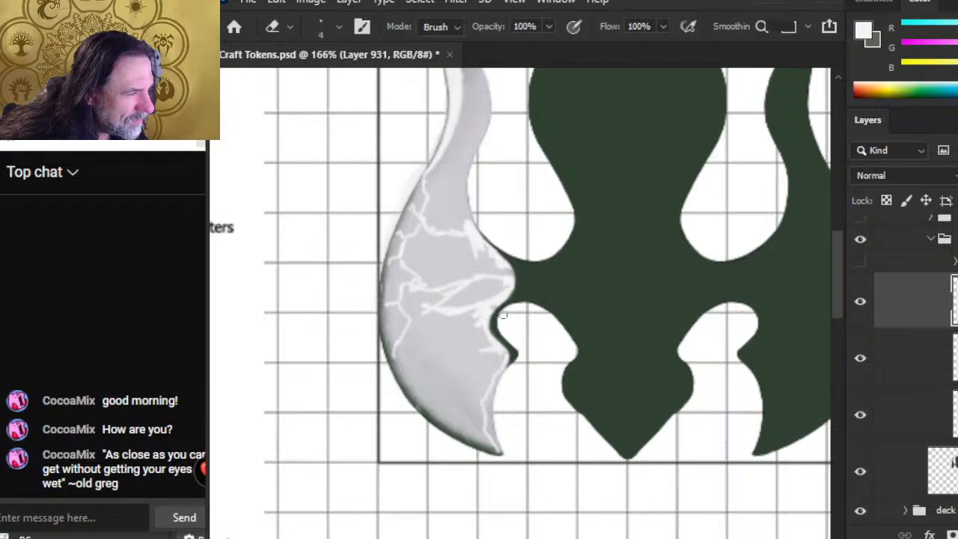
pyautogui.press('b')
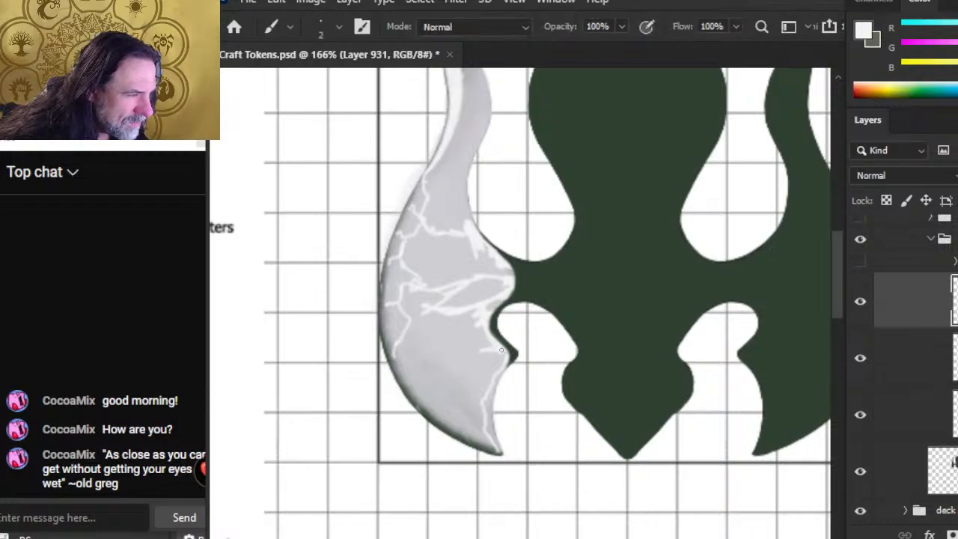
# Extend the vein from the notch's point farther into the wing and add a branch running down toward the tip
pyautogui.moveTo(478, 370); pyautogui.dragTo(477, 354)
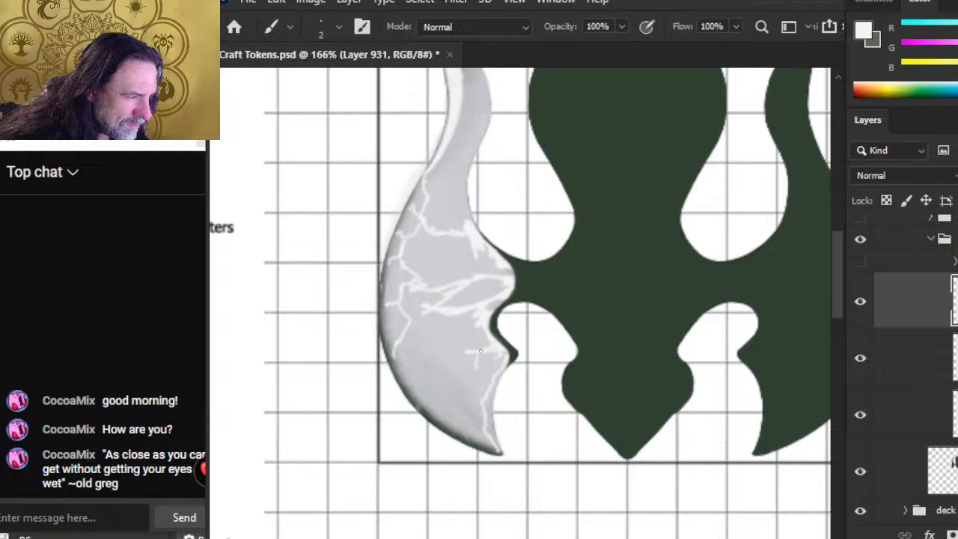
pyautogui.press('e')
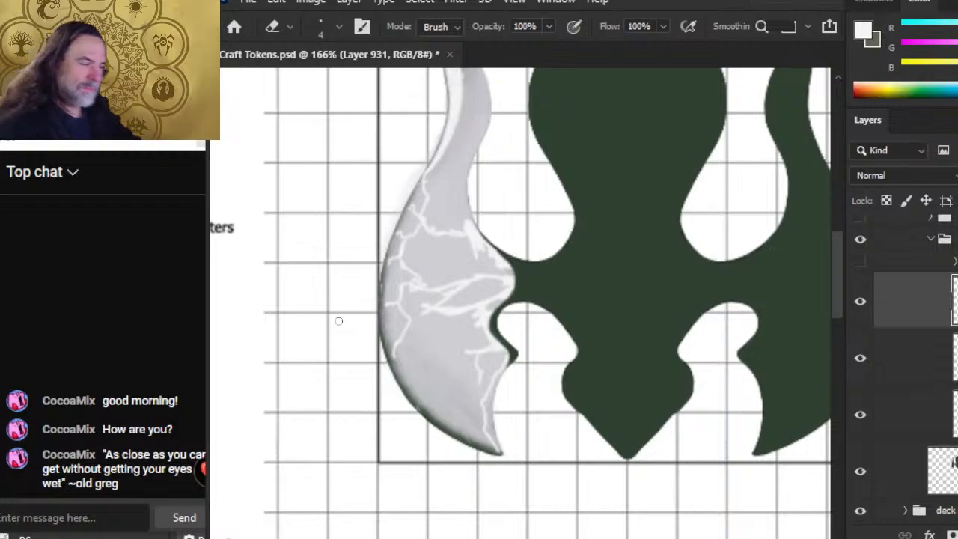
pyautogui.press('b')
pyautogui.press('e')
pyautogui.press('b')
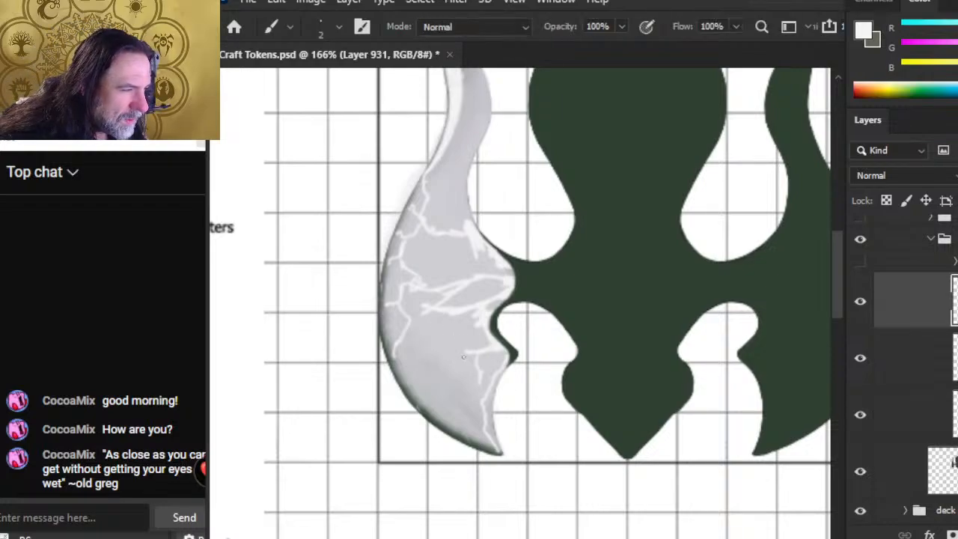
pyautogui.press('e')
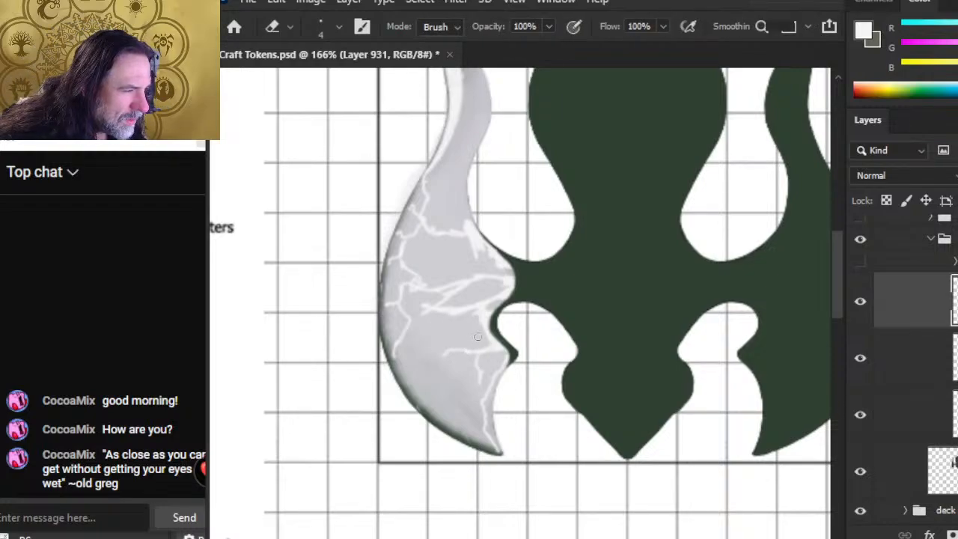
# Paint an arched vein above the notch branch and link it up to the middle veins, refining it with the eraser
pyautogui.press('b')
pyautogui.moveTo(453, 339); pyautogui.dragTo(484, 329)
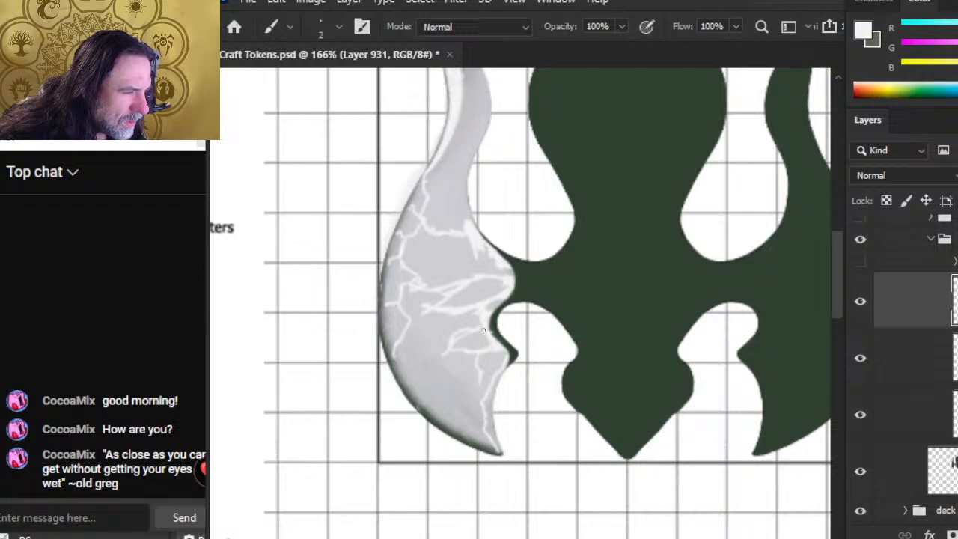
pyautogui.press('e')
pyautogui.press('b')
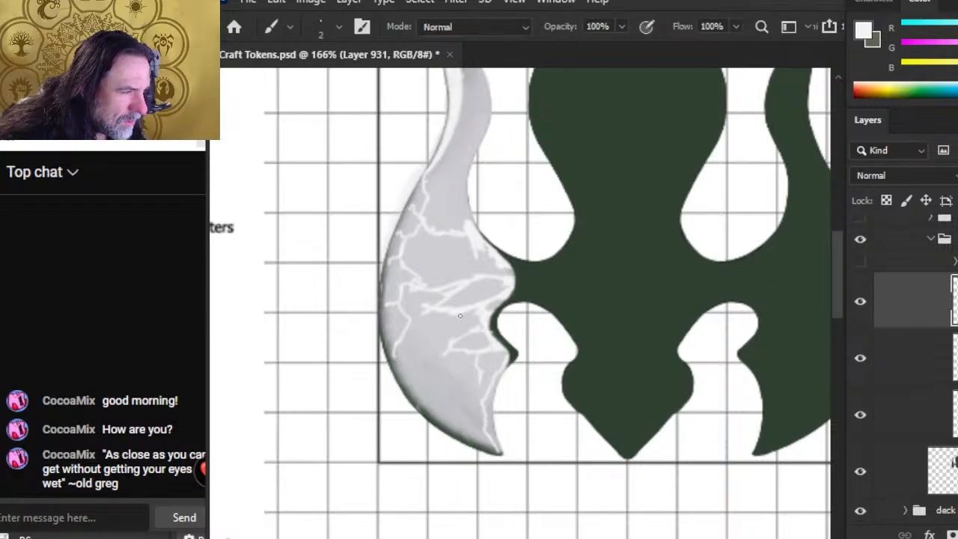
pyautogui.press('e')
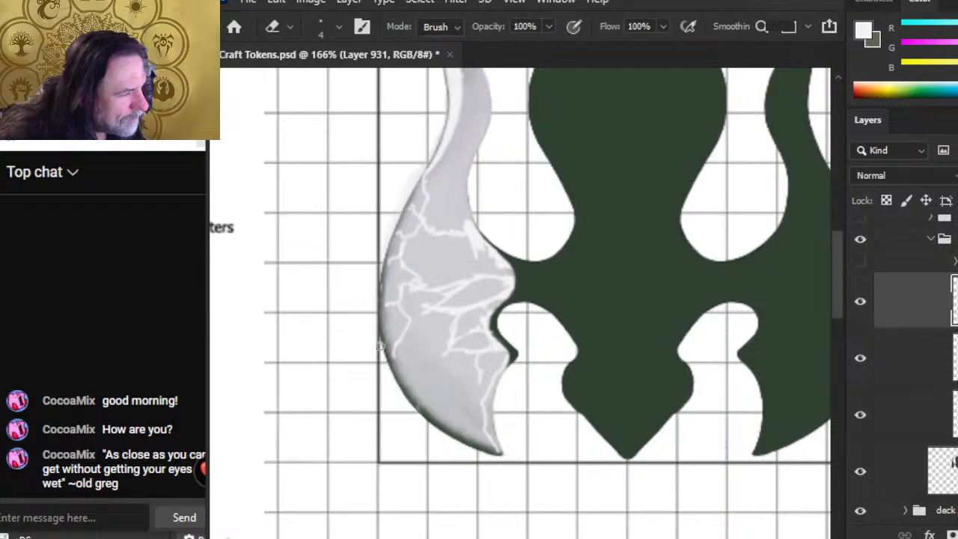
# Connect the middle veins and the notch branch across the wing to the outer-edge veins, cleaning up the joins
pyautogui.press('b')
pyautogui.press('e')
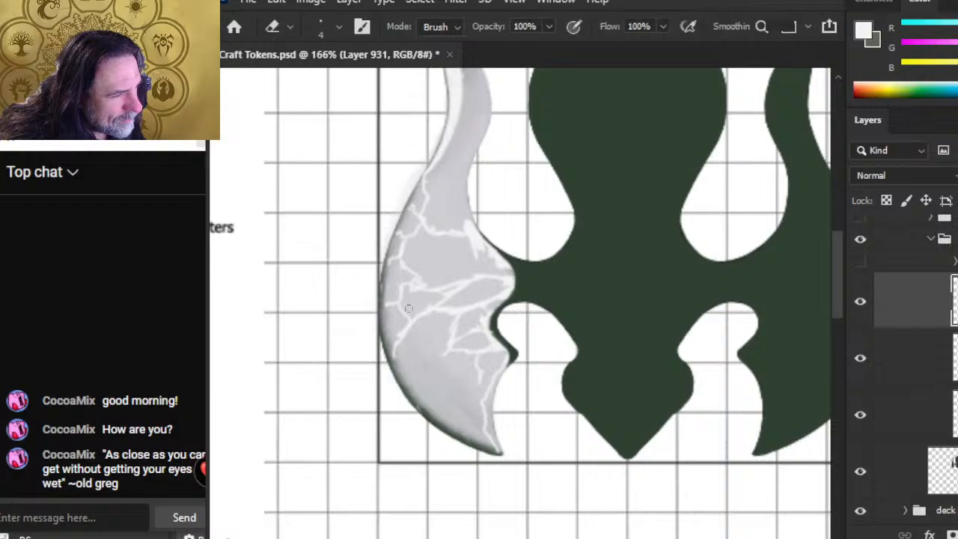
pyautogui.press('b')
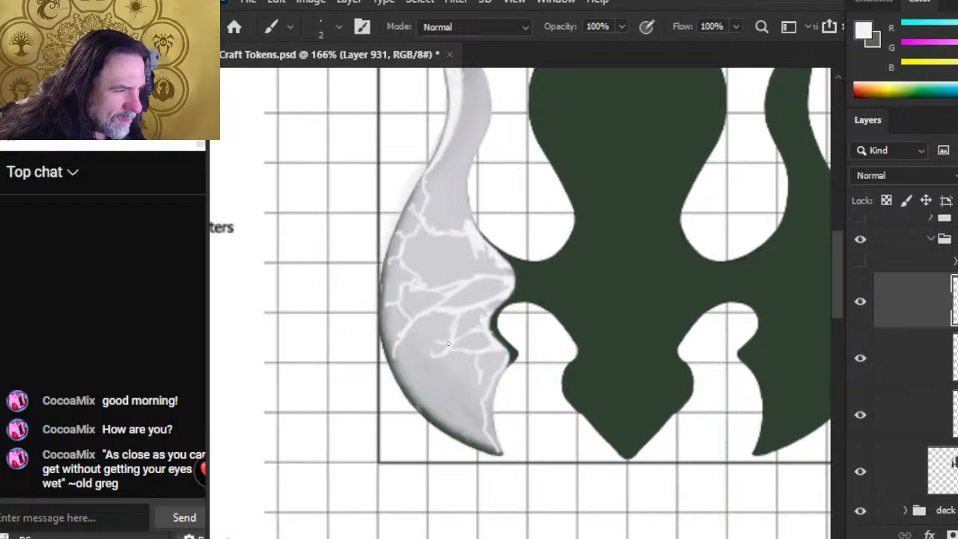
pyautogui.moveTo(437, 342); pyautogui.dragTo(400, 341)
pyautogui.press('e')
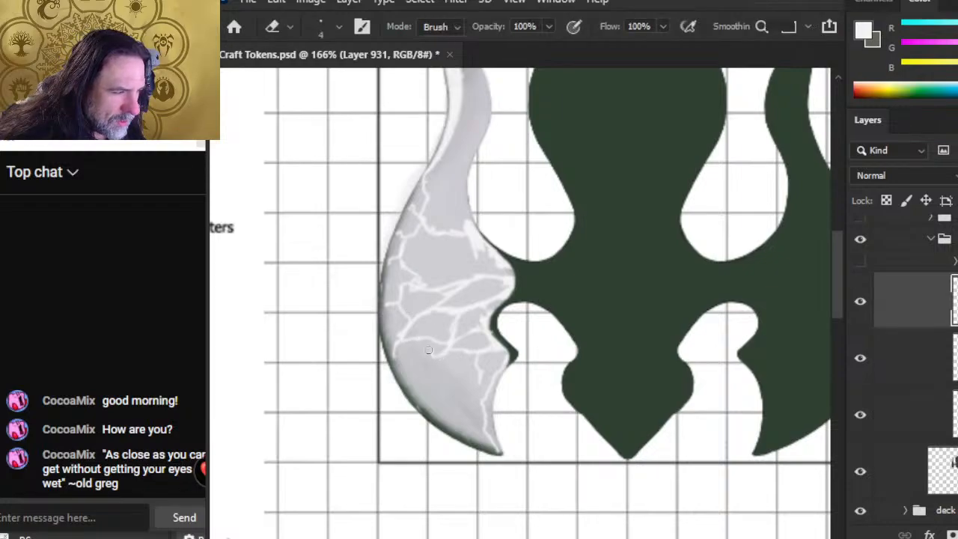
# Extend the vein network to the wing's lower outer edge with short rim branches, erasing surplus vein segments
pyautogui.press('b')
pyautogui.moveTo(418, 373)
pyautogui.mouseDown()
pyautogui.moveTo(415, 410)
pyautogui.moveTo(417, 373)
pyautogui.mouseUp()
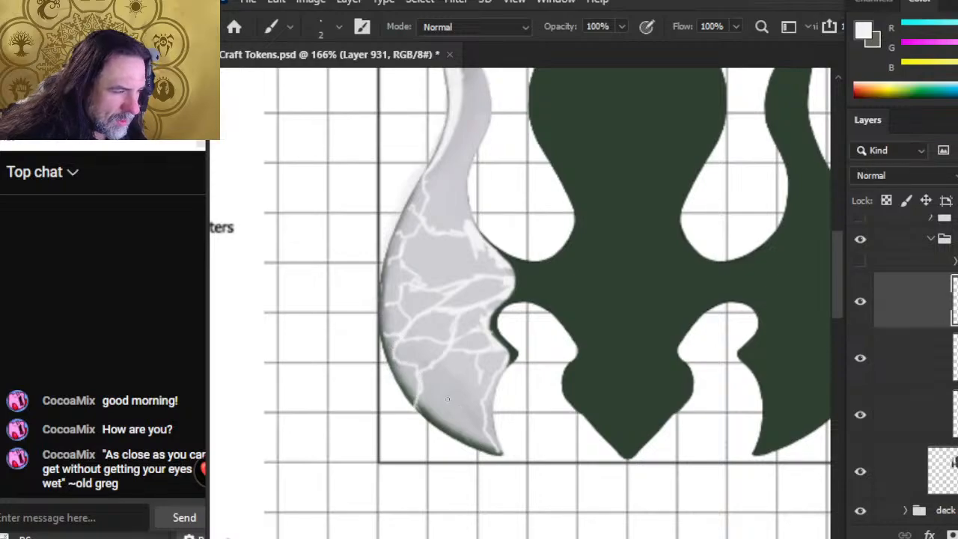
pyautogui.press('e')
pyautogui.press('b')
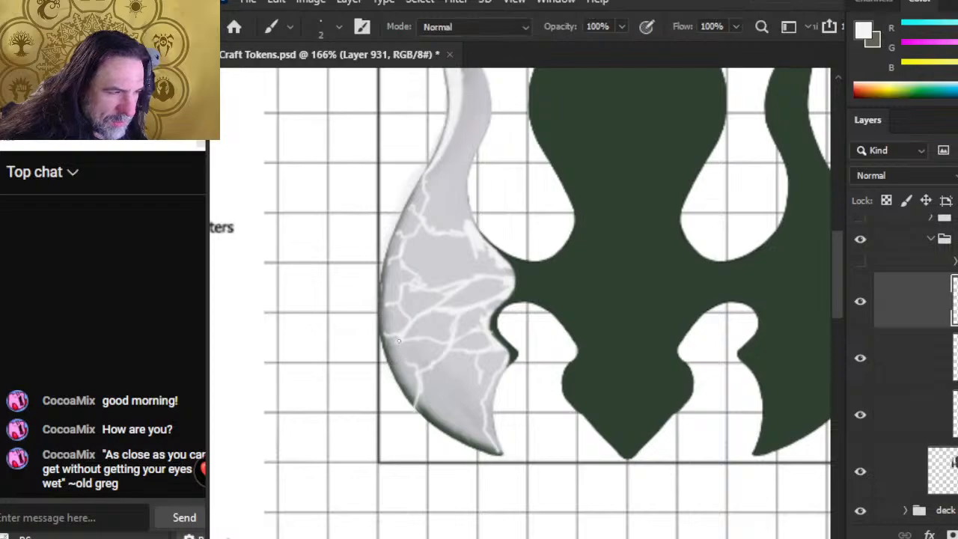
pyautogui.press('e')
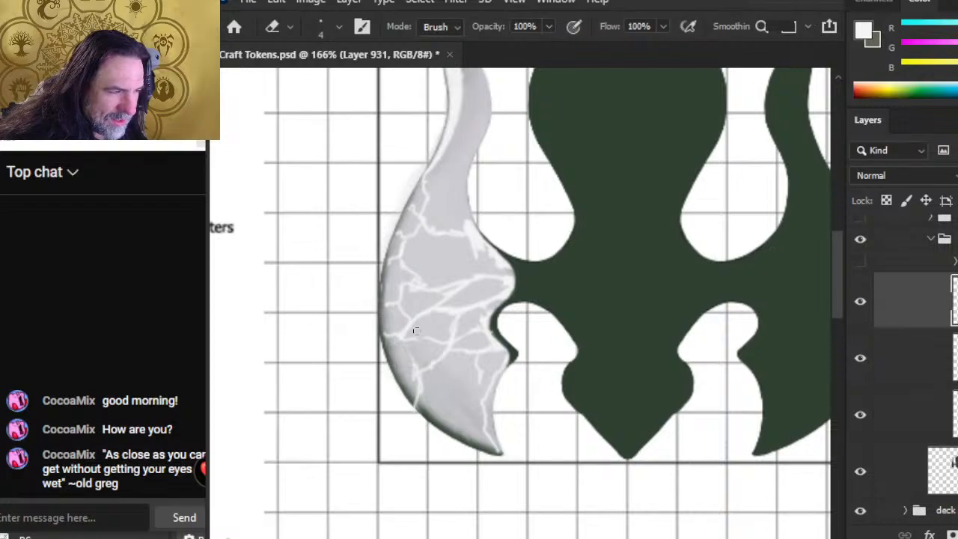
pyautogui.press('b')
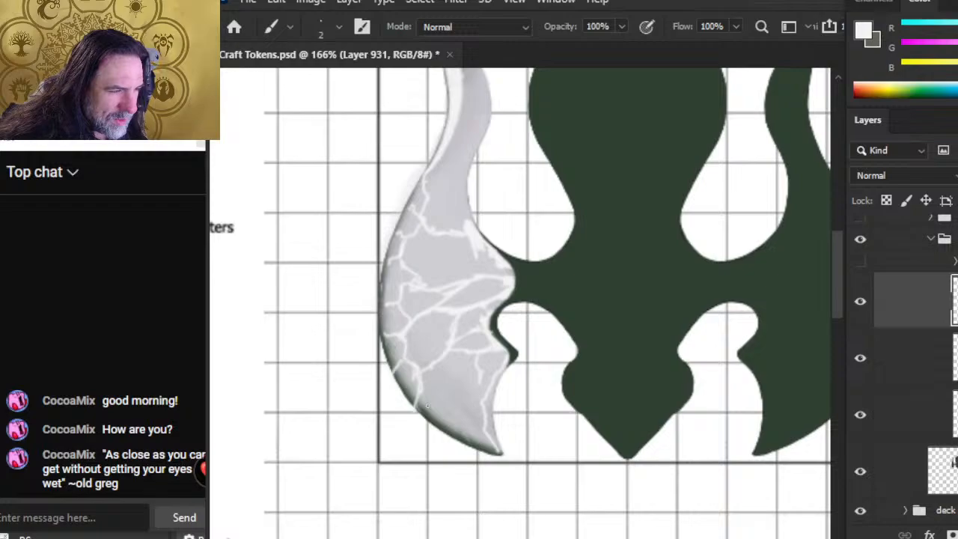
# Paint connecting veins across the lower wing from the tip branch down to the outer edge, and compare them with the PDF artwork
pyautogui.press('e')
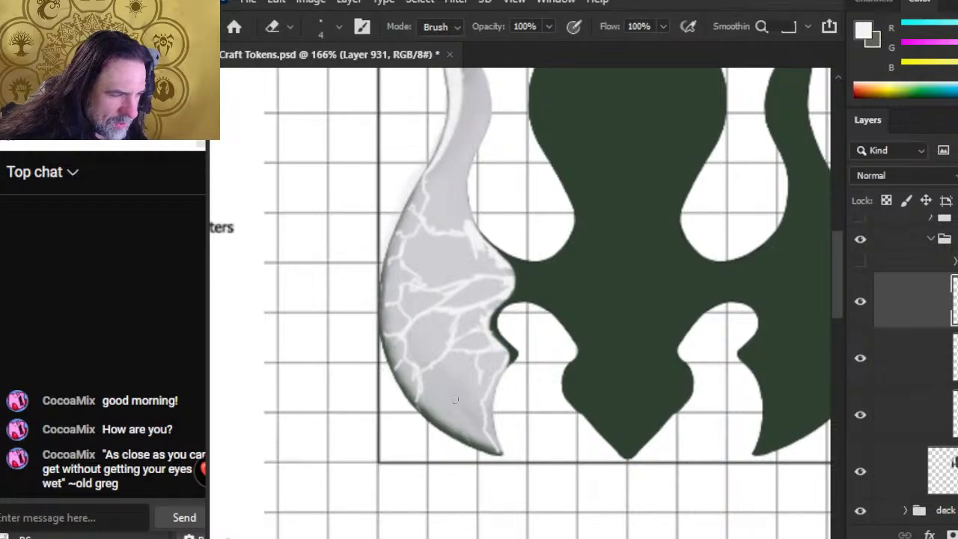
pyautogui.press('b')
pyautogui.moveTo(483, 376)
pyautogui.mouseDown()
pyautogui.moveTo(481, 400)
pyautogui.moveTo(450, 402)
pyautogui.moveTo(441, 421)
pyautogui.moveTo(438, 378)
pyautogui.mouseUp()
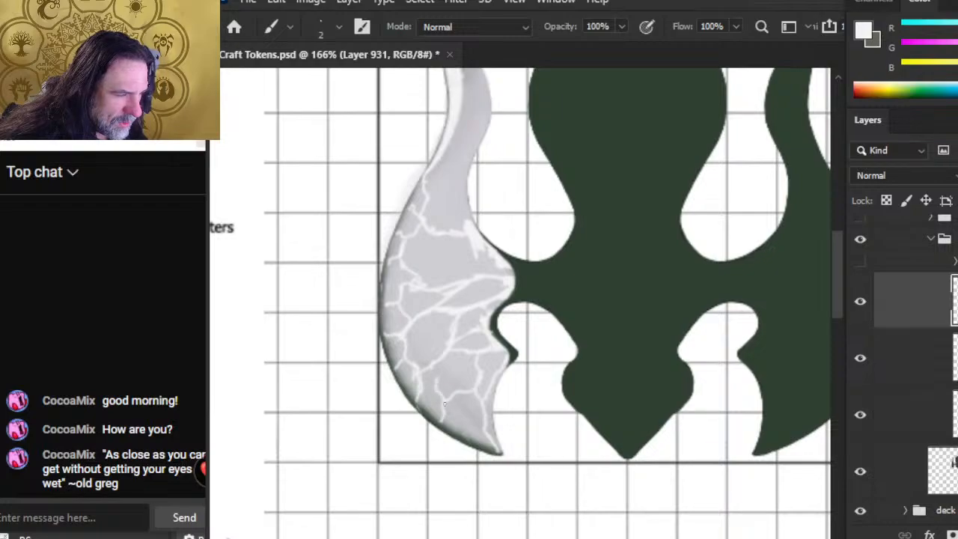
pyautogui.hotkey('alt', 'Tab')
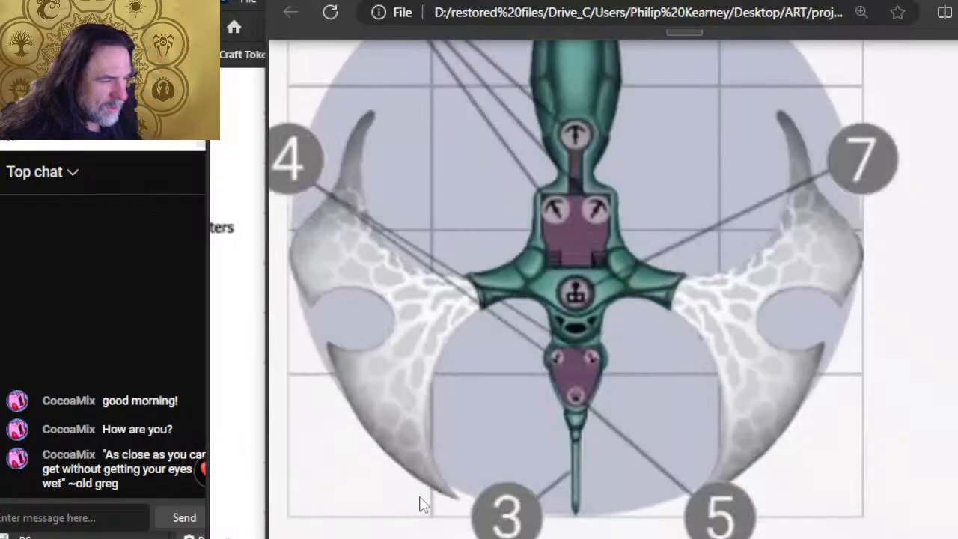
pyautogui.hotkey('alt', 'Tab')
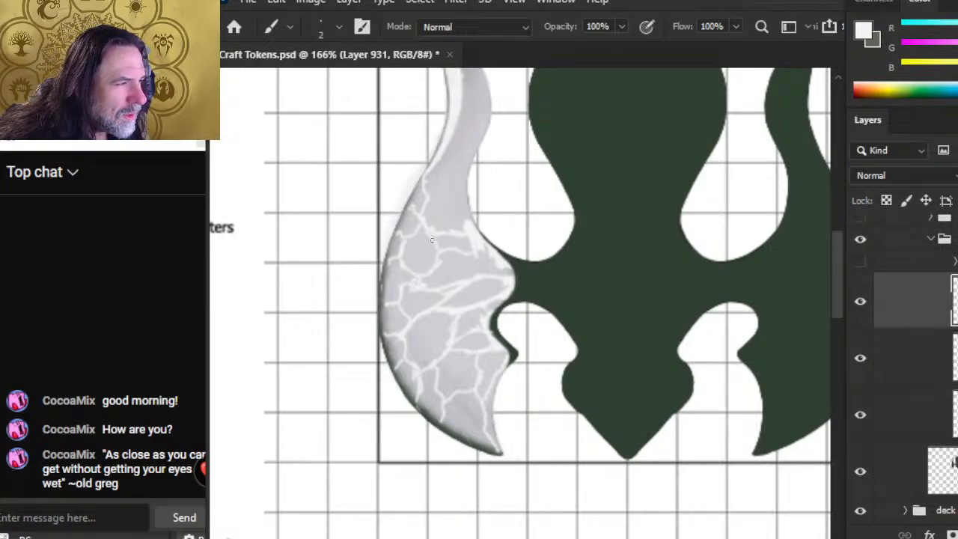
# Paint branching veins from the upper wing and its inner edge up into the narrow neck below the horn
pyautogui.moveTo(461, 216)
pyautogui.mouseDown()
pyautogui.moveTo(437, 198)
pyautogui.moveTo(450, 184)
pyautogui.moveTo(445, 158)
pyautogui.mouseUp()
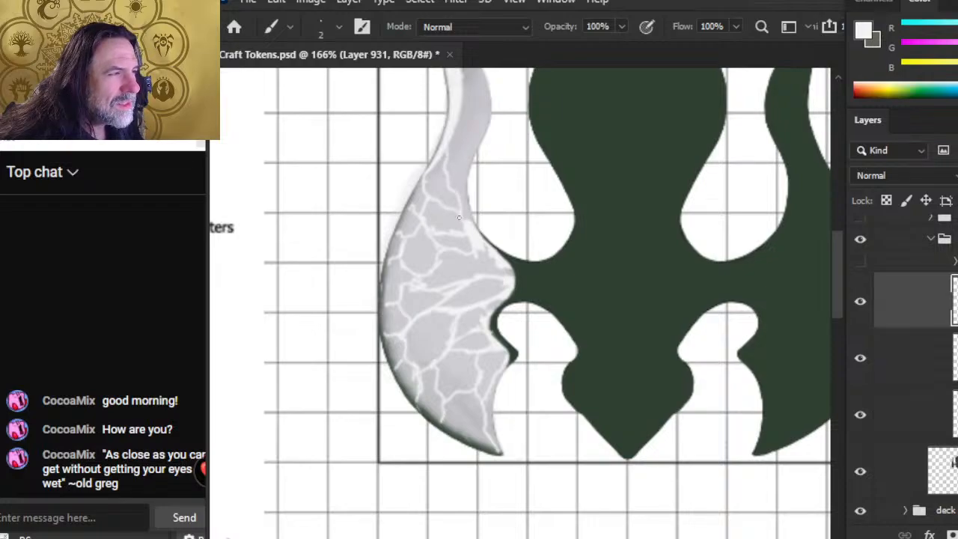
pyautogui.moveTo(462, 201)
pyautogui.mouseDown()
pyautogui.moveTo(458, 162)
pyautogui.moveTo(482, 207)
pyautogui.moveTo(454, 272)
pyautogui.moveTo(447, 222)
pyautogui.mouseUp()
pyautogui.moveTo(470, 253)
pyautogui.mouseDown()
pyautogui.moveTo(472, 222)
pyautogui.moveTo(476, 244)
pyautogui.moveTo(443, 170)
pyautogui.mouseUp()
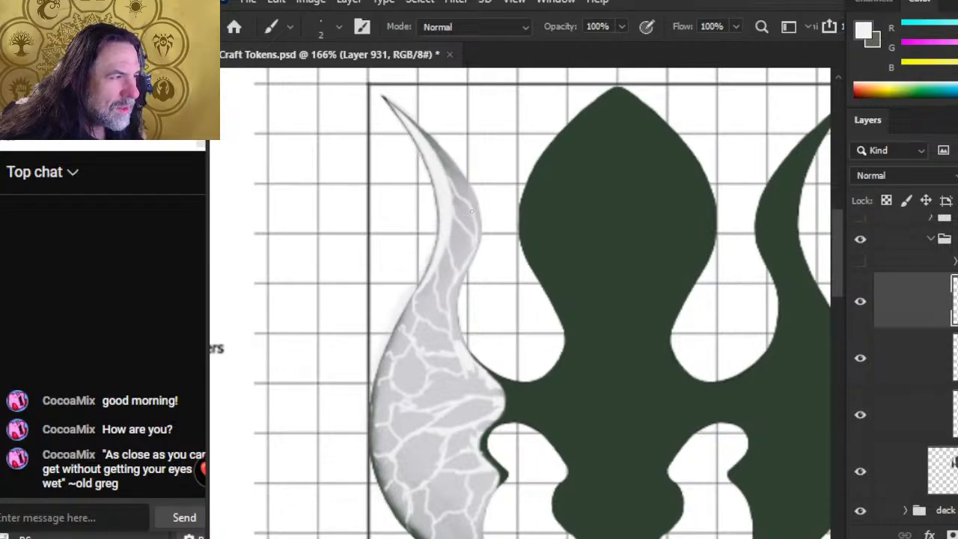
# Extend the white veins up the inside of the curved horn toward its tip, trimming and rejoining them with the eraser and brush
pyautogui.moveTo(473, 212); pyautogui.dragTo(434, 141)
pyautogui.press('e')
pyautogui.moveTo(468, 186); pyautogui.dragTo(447, 147)
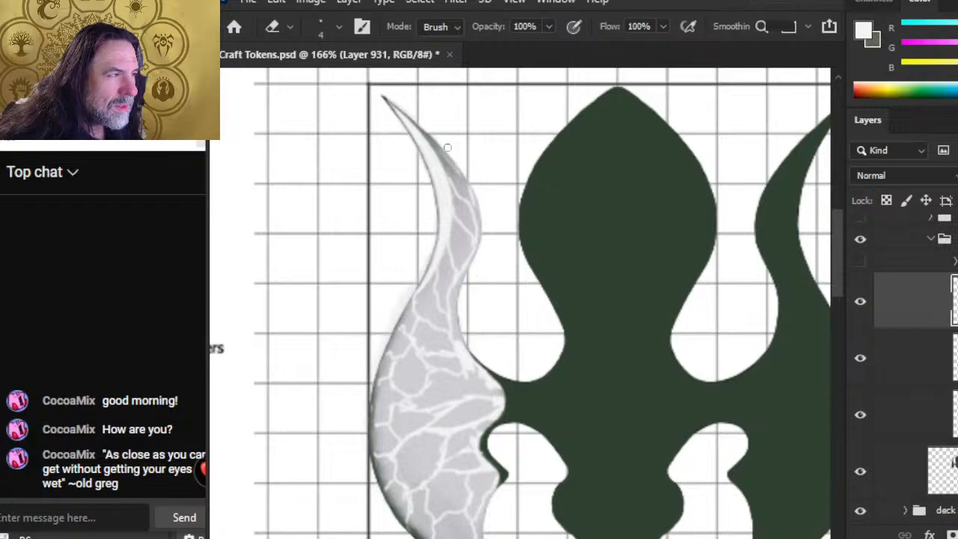
pyautogui.press('b')
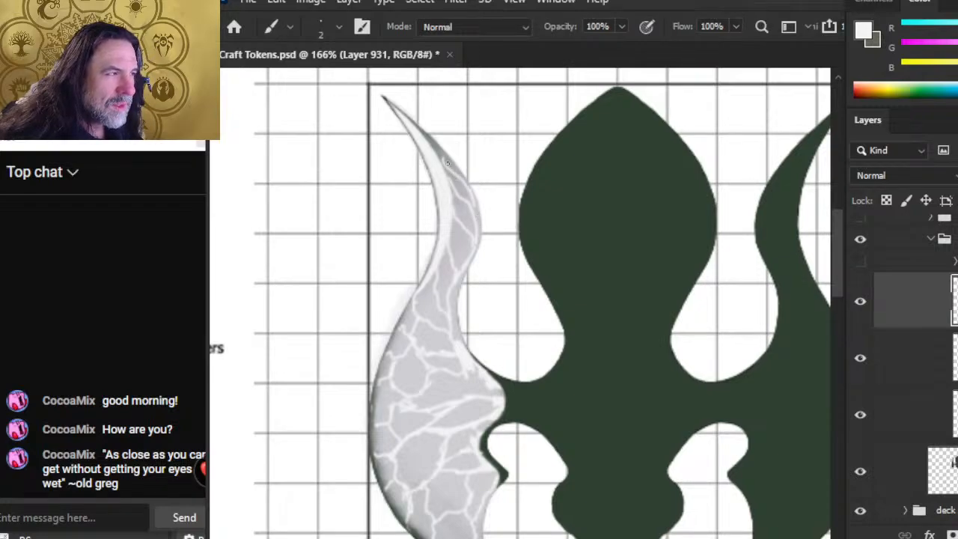
pyautogui.press('e')
pyautogui.press('b')
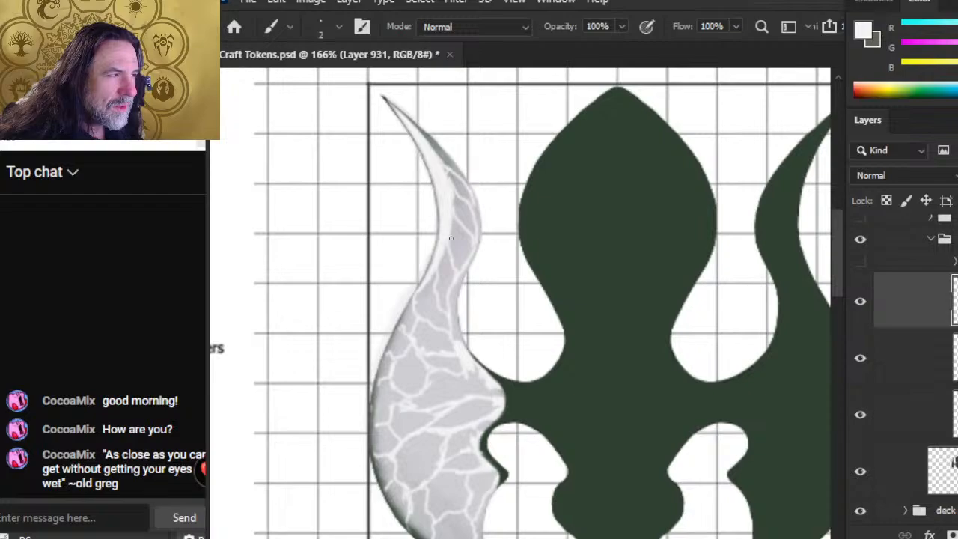
pyautogui.moveTo(452, 200); pyautogui.dragTo(455, 212)
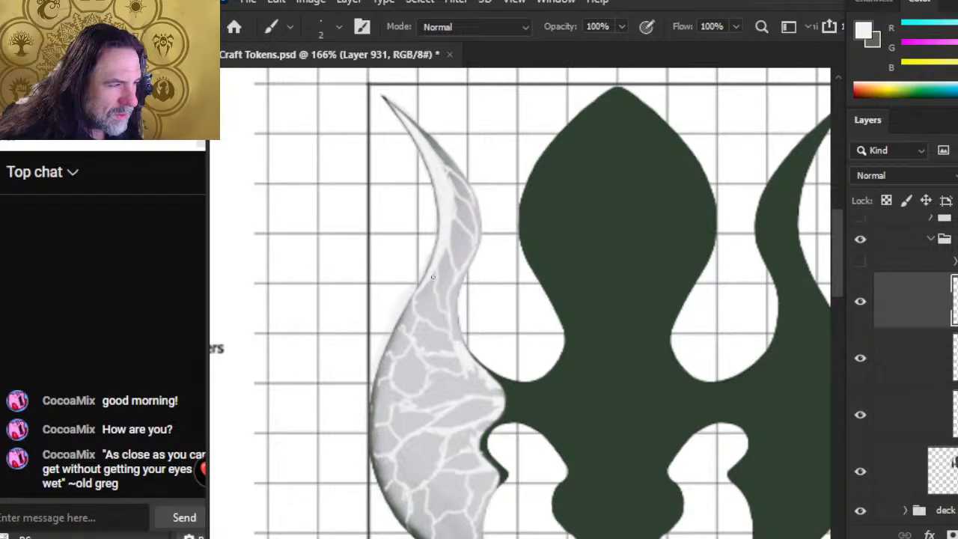
pyautogui.moveTo(434, 276)
pyautogui.mouseDown()
pyautogui.moveTo(435, 288)
pyautogui.moveTo(433, 275)
pyautogui.mouseUp()
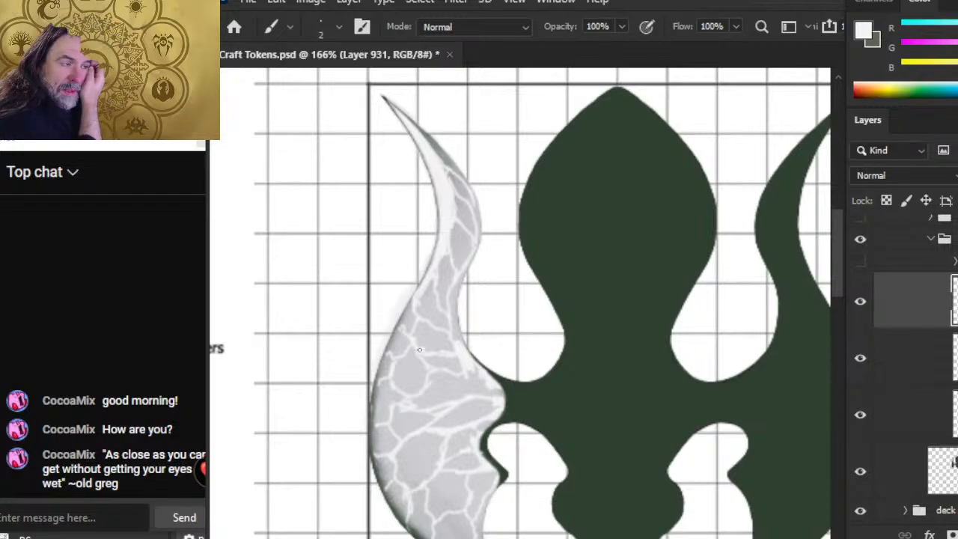
# Cut the veins around the wing's lower tip out of the vein layer, hide that layer and paste them above the blade layer
pyautogui.scroll(-5, 419, 349)
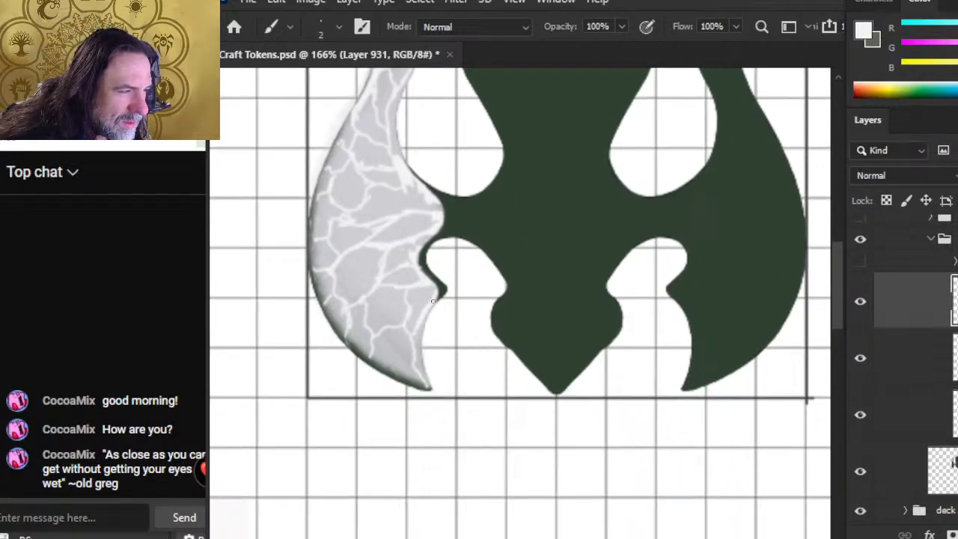
pyautogui.press('e')
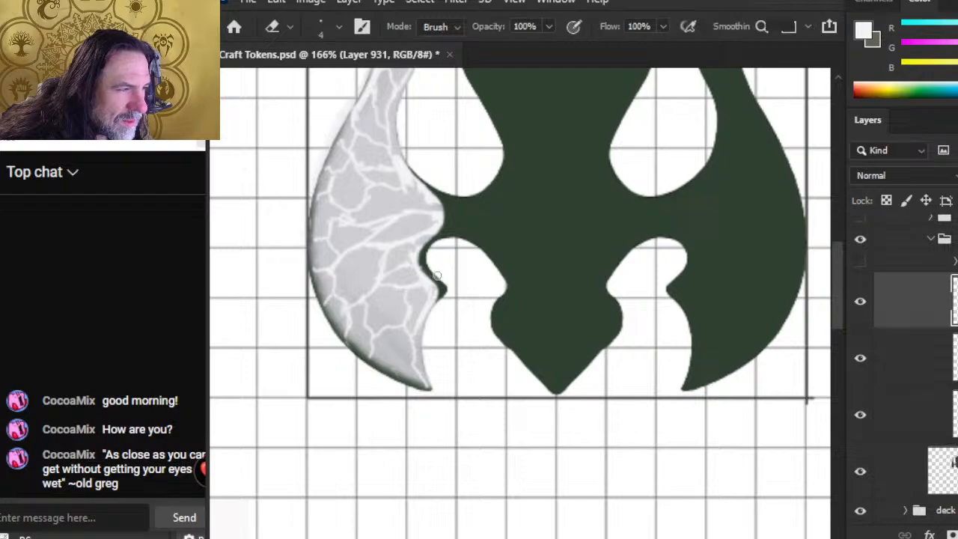
pyautogui.press('l')
pyautogui.moveTo(436, 276)
pyautogui.mouseDown()
pyautogui.moveTo(432, 268)
pyautogui.moveTo(401, 337)
pyautogui.moveTo(466, 427)
pyautogui.mouseUp()
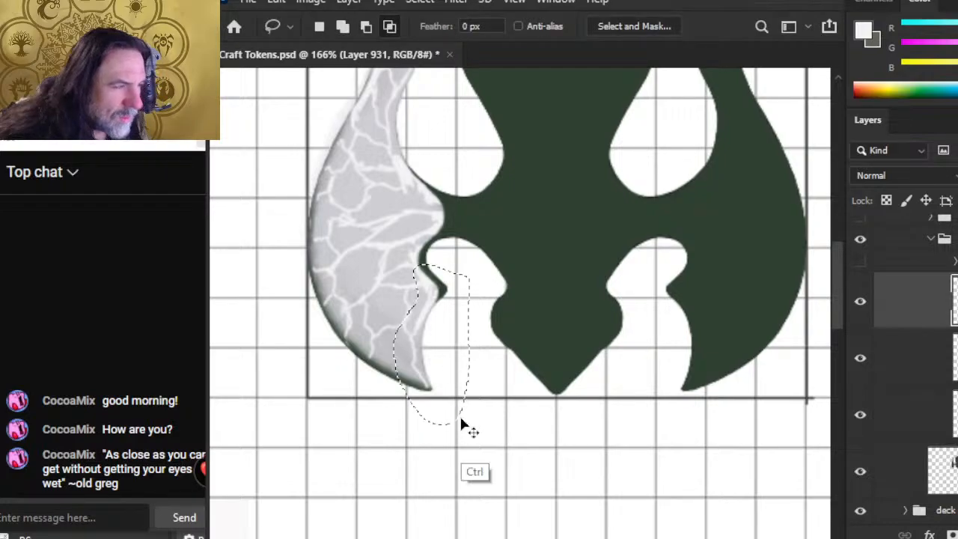
pyautogui.hotkey('ctrl', 'd')
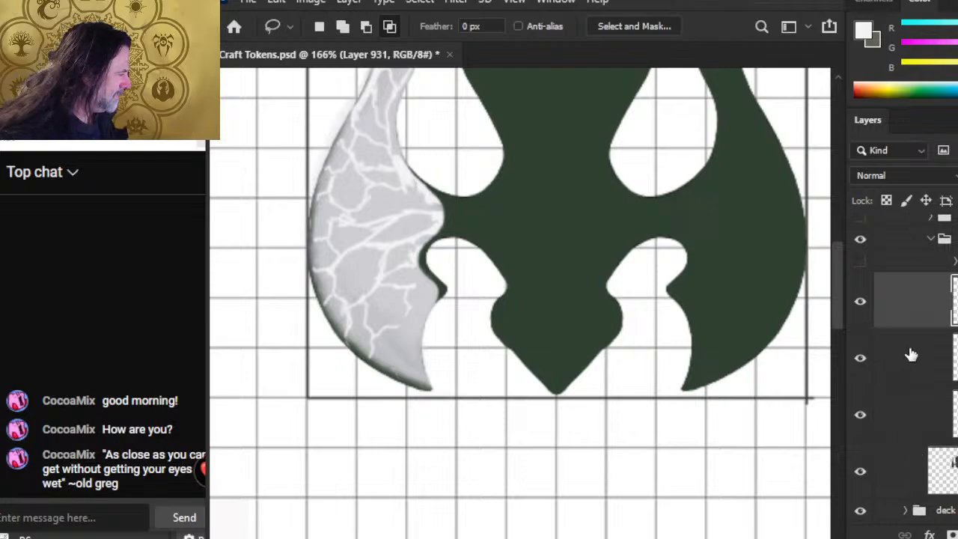
pyautogui.click(861, 302)
pyautogui.click(914, 364)
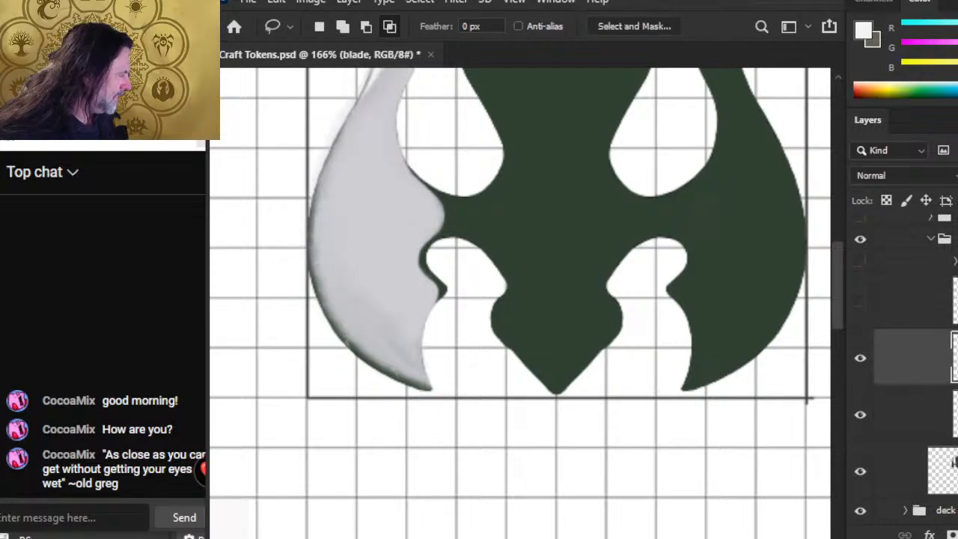
pyautogui.hotkey('ctrl', 'v')
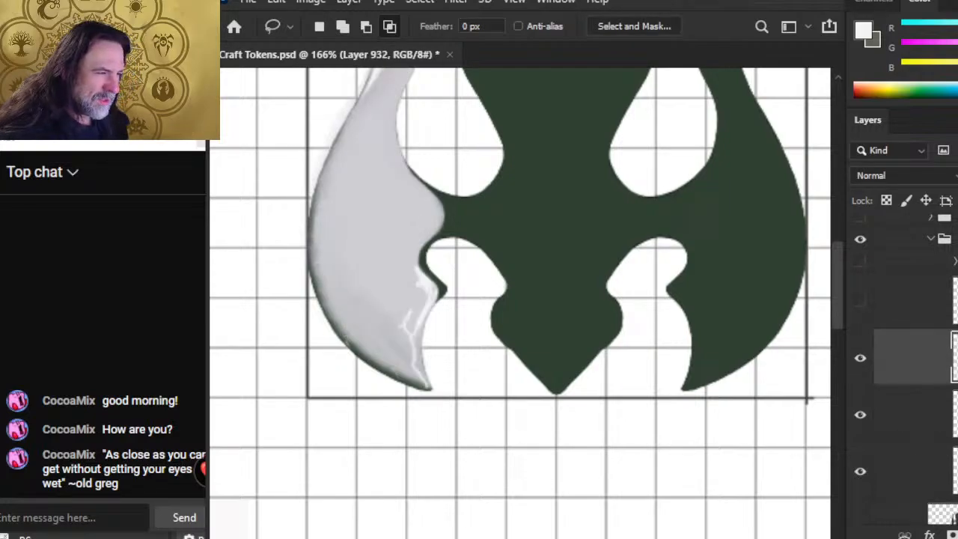
# Rework the pasted tip veins into a smooth white highlight along the tip's inner edge, erasing the side branches and overspill
pyautogui.press('e')
pyautogui.moveTo(405, 324)
pyautogui.mouseDown()
pyautogui.moveTo(409, 295)
pyautogui.moveTo(421, 382)
pyautogui.moveTo(429, 383)
pyautogui.moveTo(422, 342)
pyautogui.moveTo(432, 318)
pyautogui.mouseUp()
pyautogui.press('b')
pyautogui.press('e')
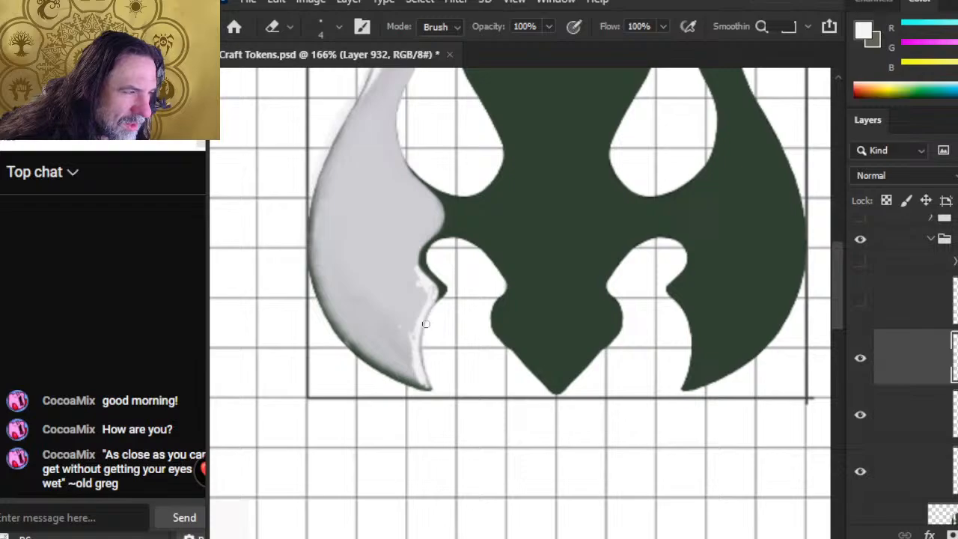
pyautogui.press('b')
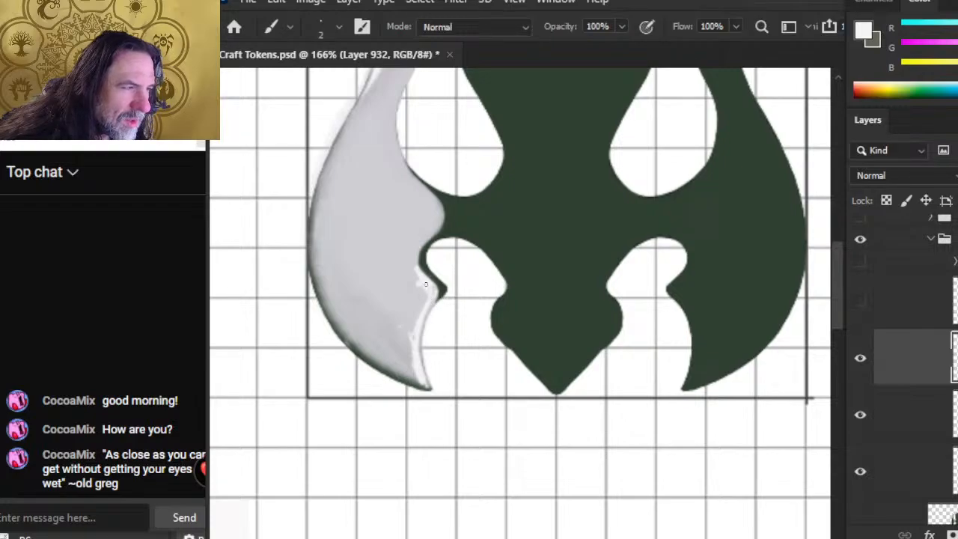
pyautogui.press('e')
pyautogui.moveTo(421, 287)
pyautogui.mouseDown()
pyautogui.moveTo(416, 268)
pyautogui.moveTo(424, 301)
pyautogui.moveTo(410, 344)
pyautogui.mouseUp()
pyautogui.press('b')
pyautogui.press('e')
pyautogui.moveTo(413, 312); pyautogui.dragTo(411, 343)
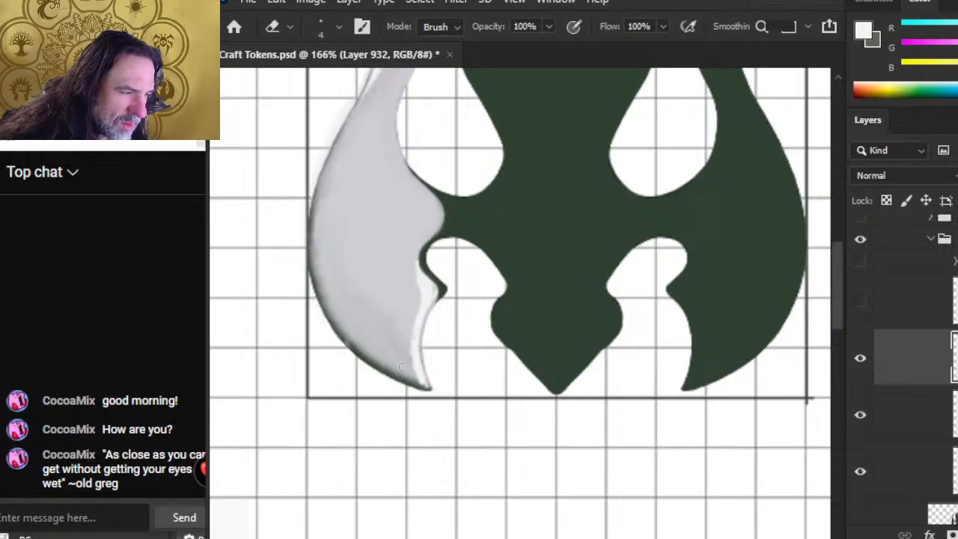
pyautogui.moveTo(417, 387)
pyautogui.mouseDown()
pyautogui.moveTo(404, 364)
pyautogui.moveTo(416, 387)
pyautogui.mouseUp()
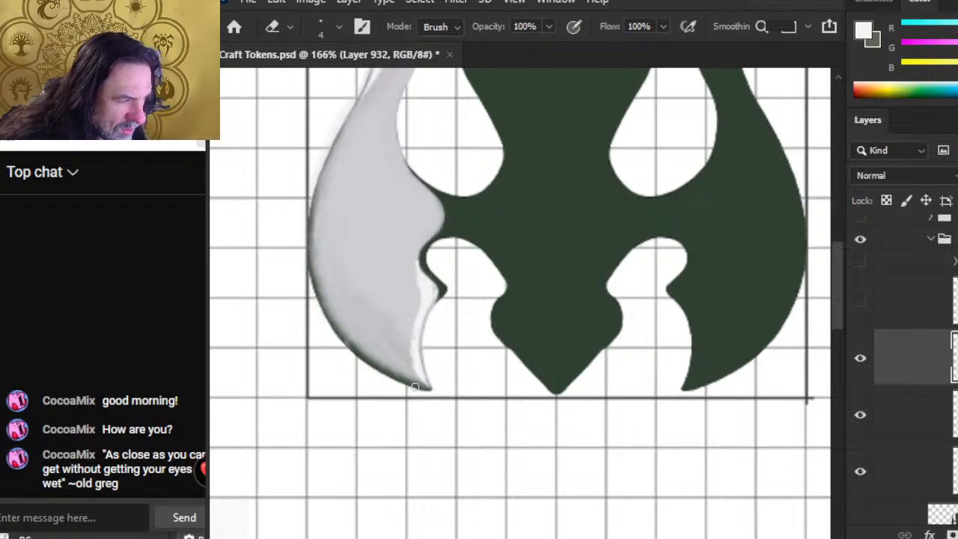
pyautogui.moveTo(408, 348); pyautogui.dragTo(428, 395)
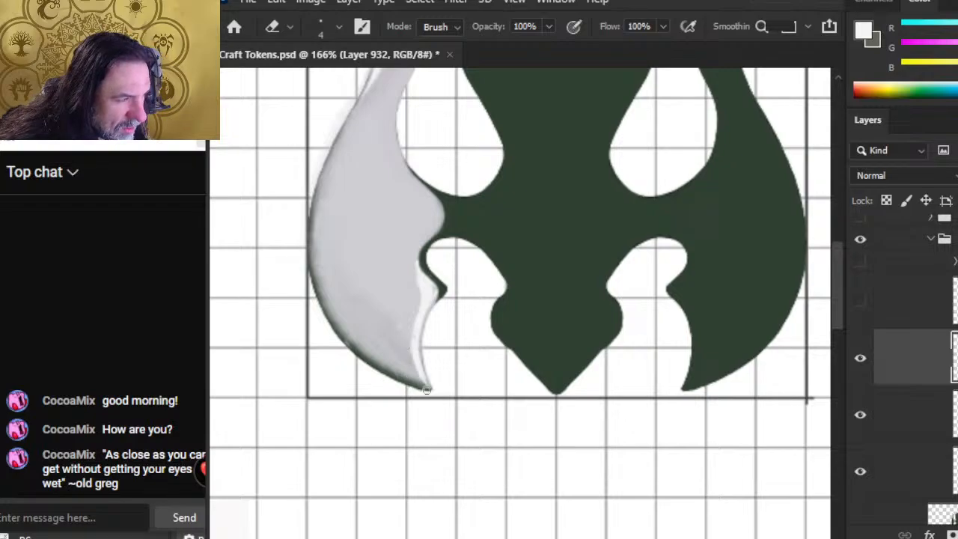
# Undo the retouching of the white highlight along the lower tip
pyautogui.hotkey('ctrl', 'z')
pyautogui.hotkey('ctrl', 'z')
pyautogui.hotkey('ctrl', 'z')
pyautogui.hotkey('ctrl', 'z')
pyautogui.hotkey('ctrl', 'z')
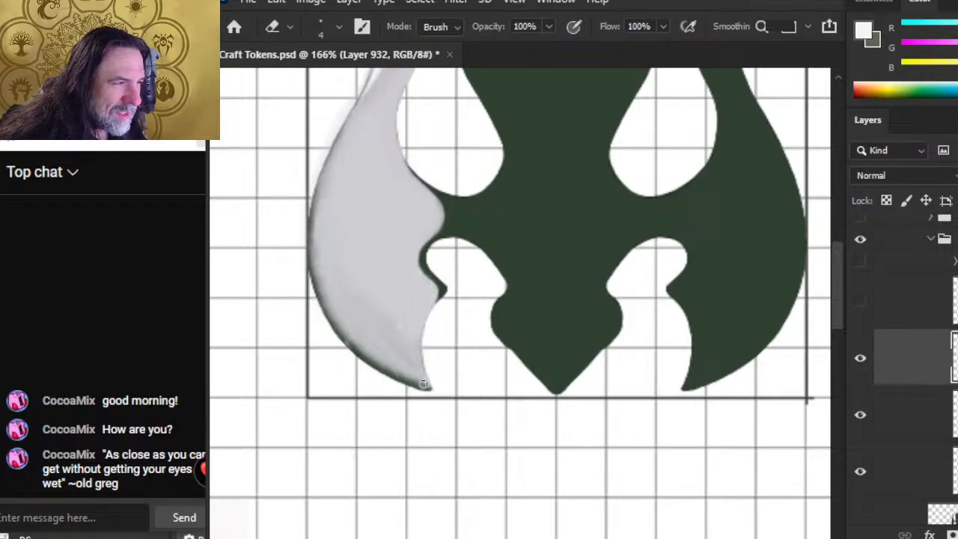
pyautogui.moveTo(455, 294); pyautogui.dragTo(468, 434)
pyautogui.moveTo(448, 358)
pyautogui.mouseDown()
pyautogui.moveTo(477, 456)
pyautogui.moveTo(430, 359)
pyautogui.mouseUp()
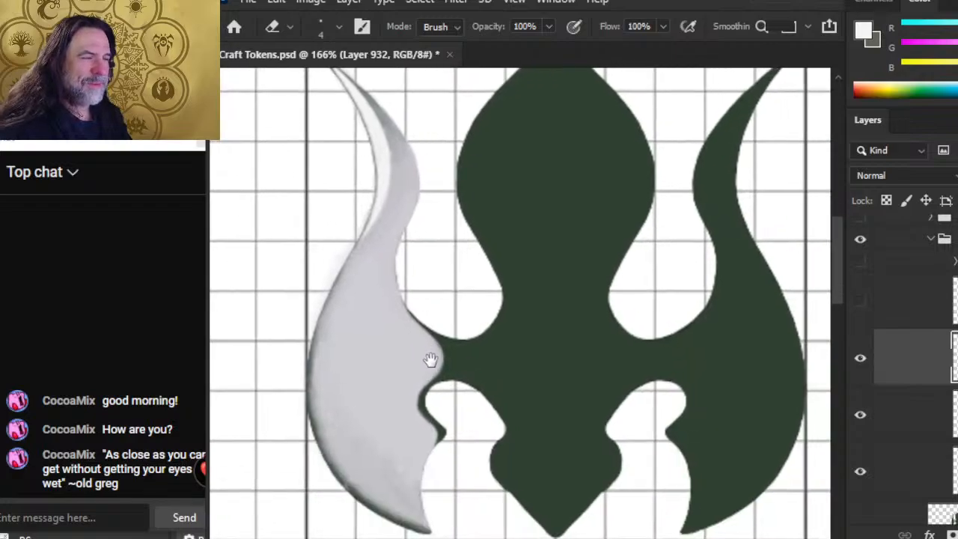
# Remove the extra pasted layer, show the vein layer again and repaint veins through the lower tip, checking against the PDF artwork
pyautogui.moveTo(484, 312); pyautogui.dragTo(387, 295)
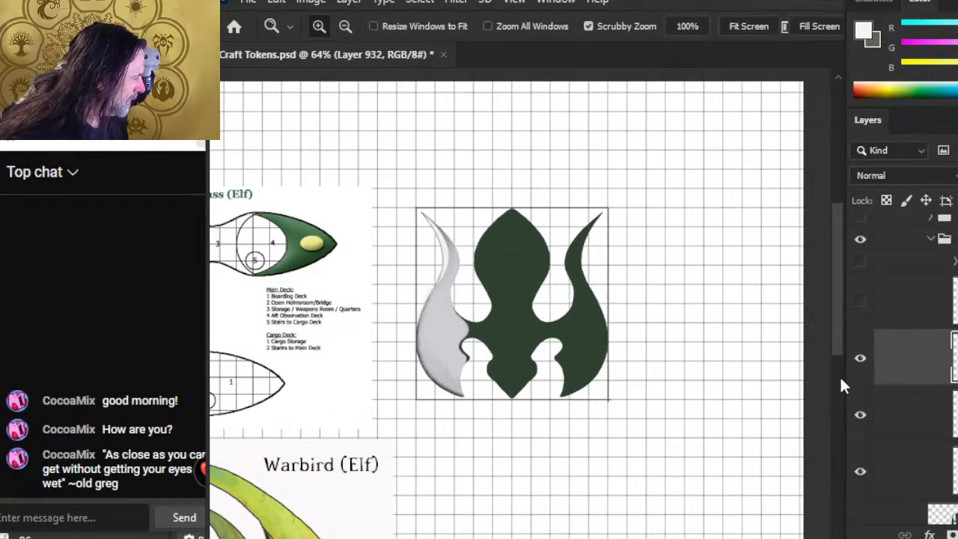
pyautogui.click(862, 300)
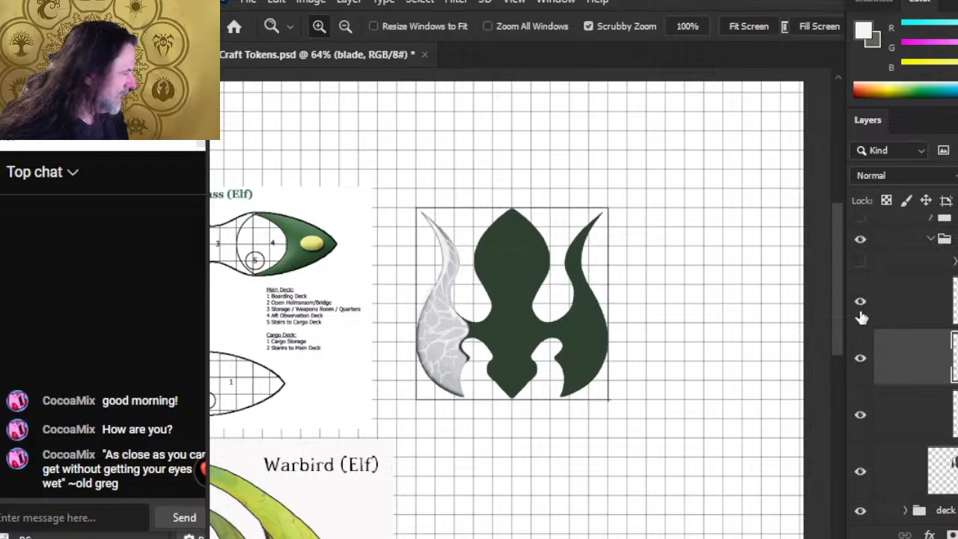
pyautogui.moveTo(453, 352); pyautogui.dragTo(481, 350)
pyautogui.press('b')
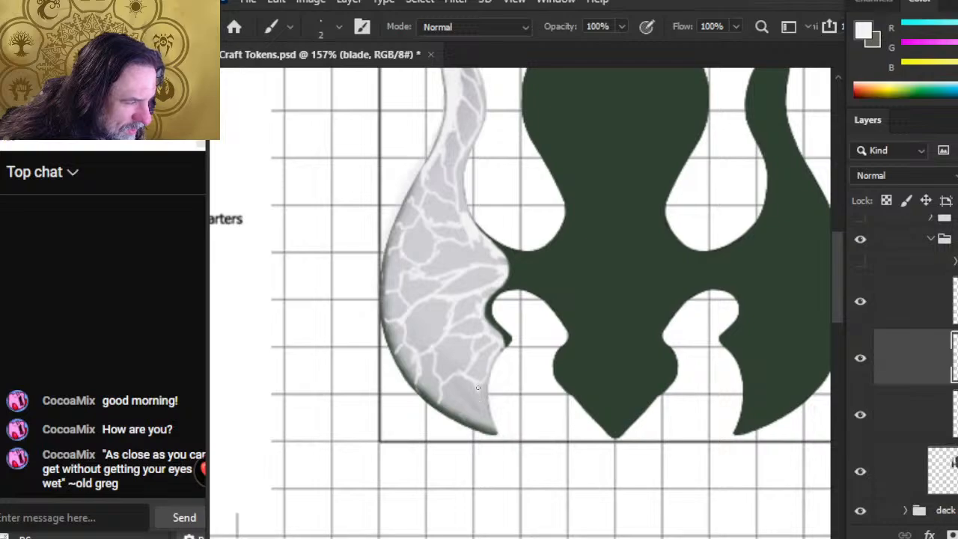
pyautogui.moveTo(478, 388)
pyautogui.mouseDown()
pyautogui.moveTo(467, 410)
pyautogui.moveTo(468, 426)
pyautogui.moveTo(478, 408)
pyautogui.moveTo(480, 426)
pyautogui.mouseUp()
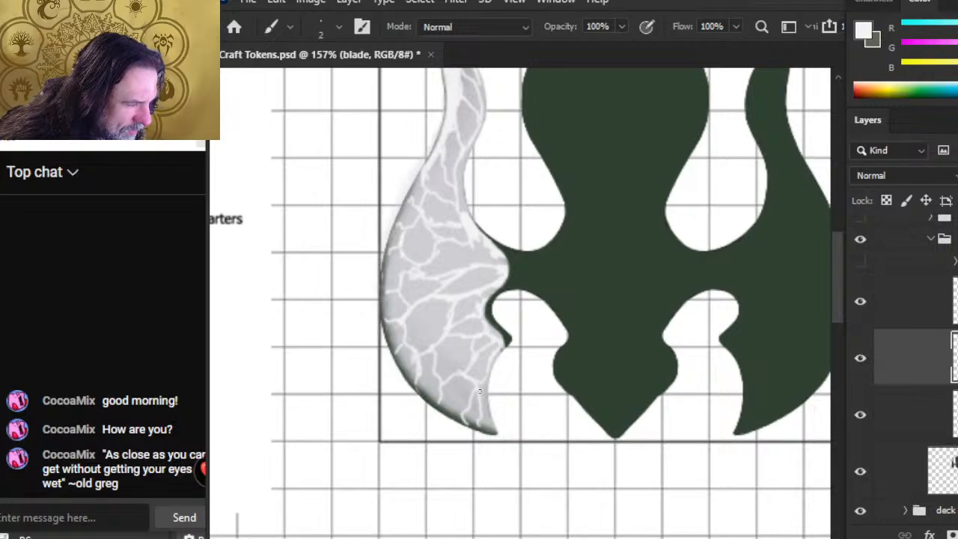
pyautogui.hotkey('alt', 'Tab')
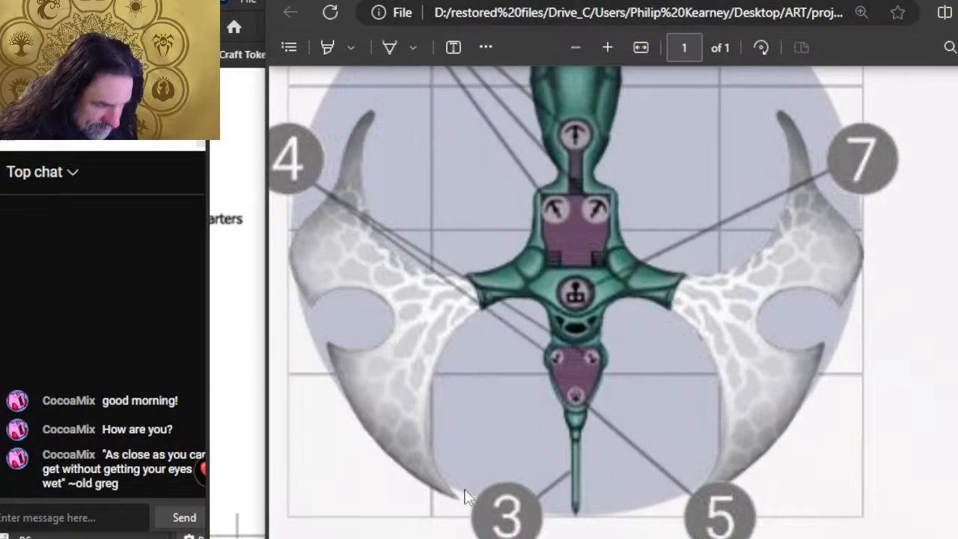
pyautogui.hotkey('alt', 'Tab')
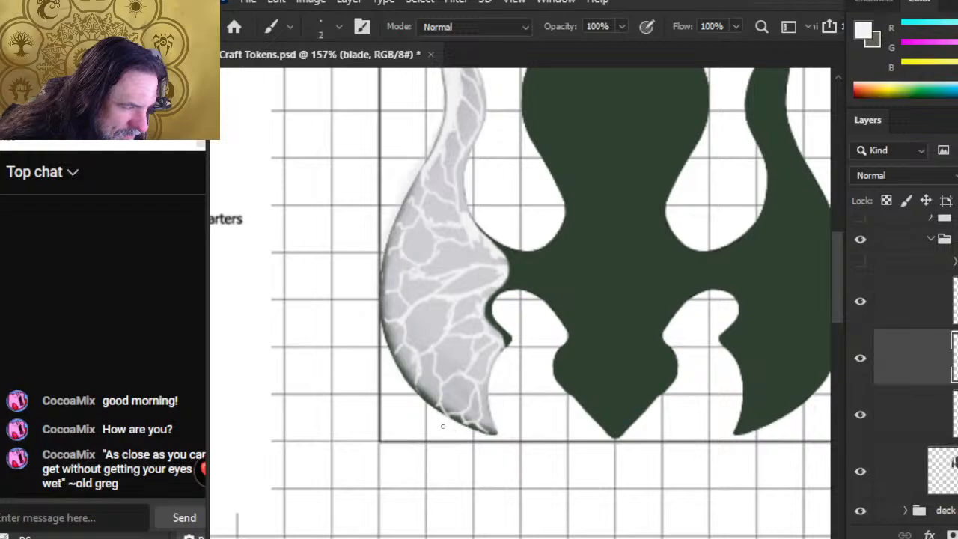
# Touch up the rim veins along the wing's lower outer edge, and merge the vein layer down into the blade layer
pyautogui.press('e')
pyautogui.press('r')
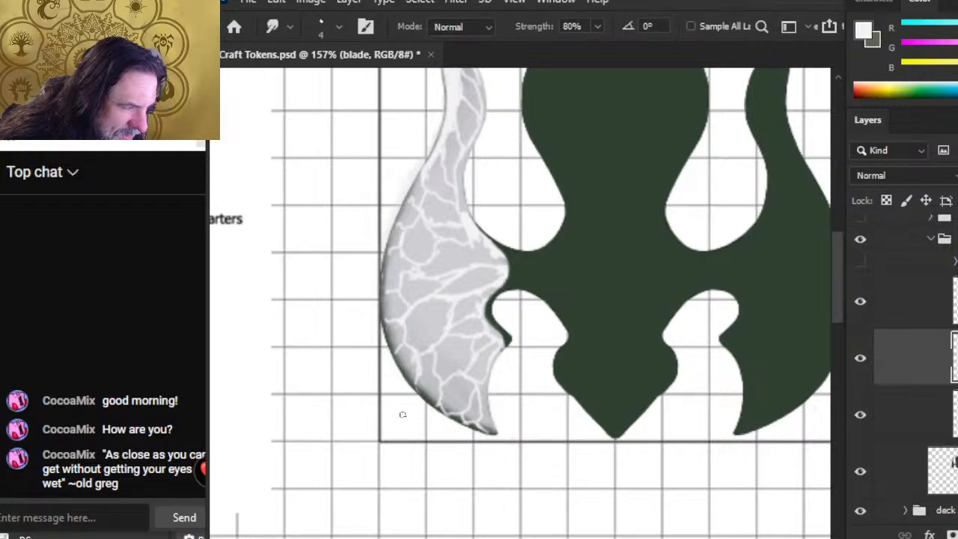
pyautogui.press('b')
pyautogui.press('e')
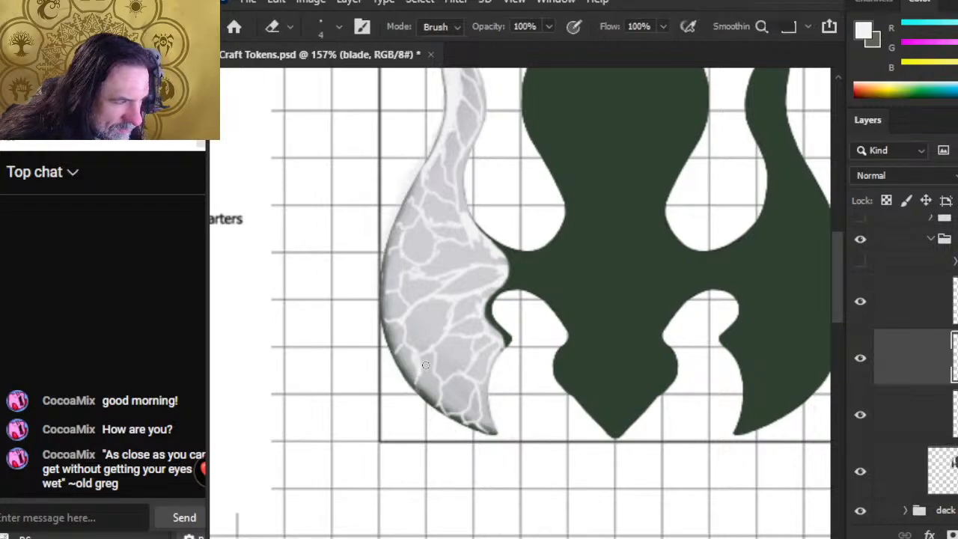
pyautogui.press('b')
pyautogui.press('e')
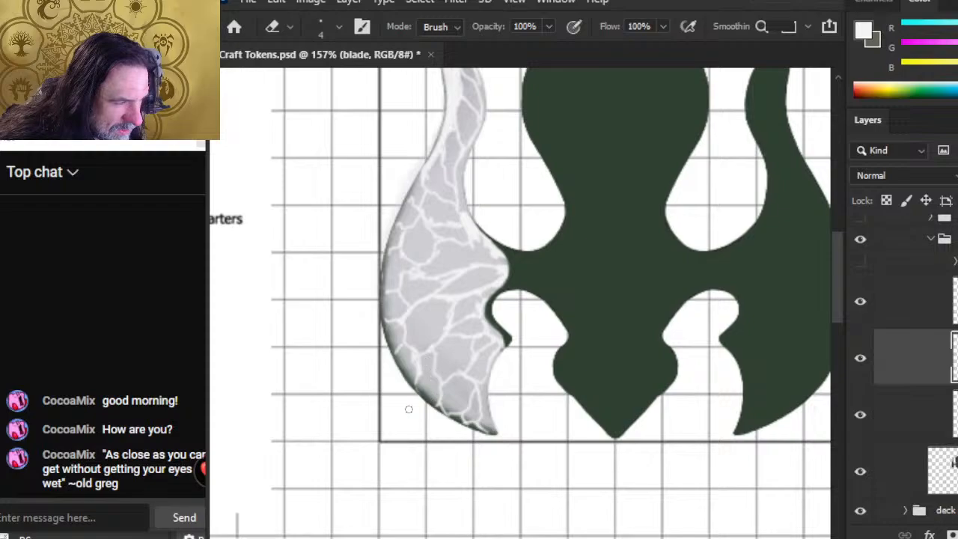
pyautogui.click(931, 322)
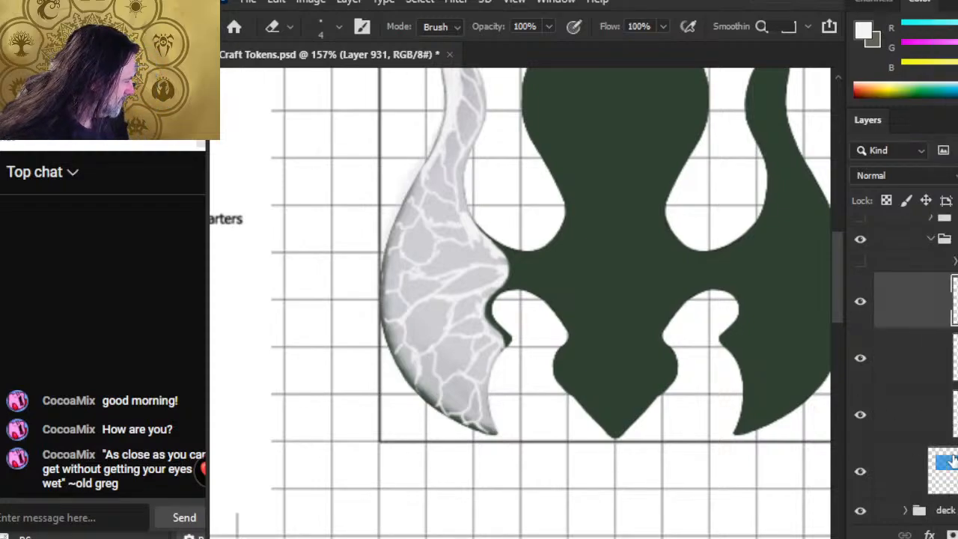
pyautogui.hotkey('ctrl', 'e')
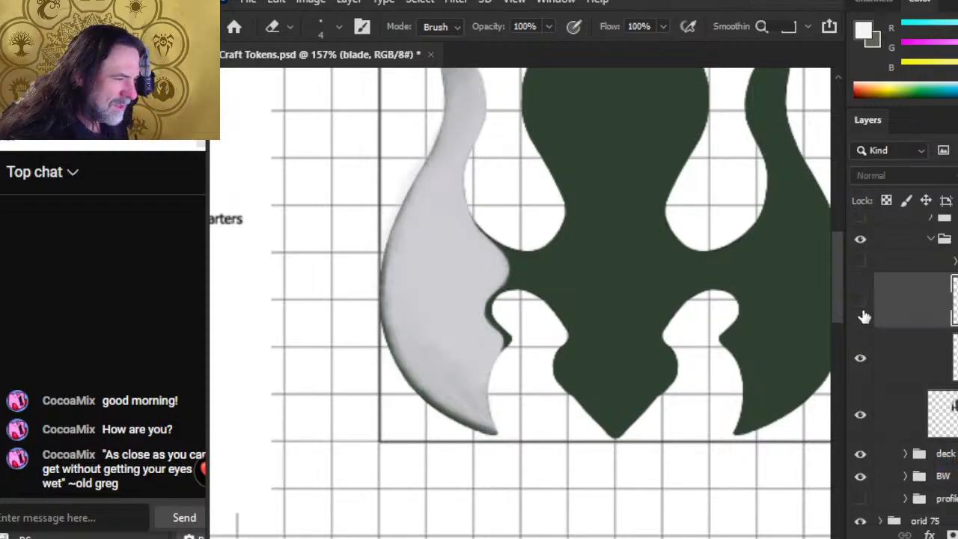
# Undo merging the vein layer into the blade layer, and toggle the layers' visibility to check which veins each one holds
pyautogui.click(863, 313)
pyautogui.click(866, 315)
pyautogui.moveTo(629, 247); pyautogui.dragTo(652, 352)
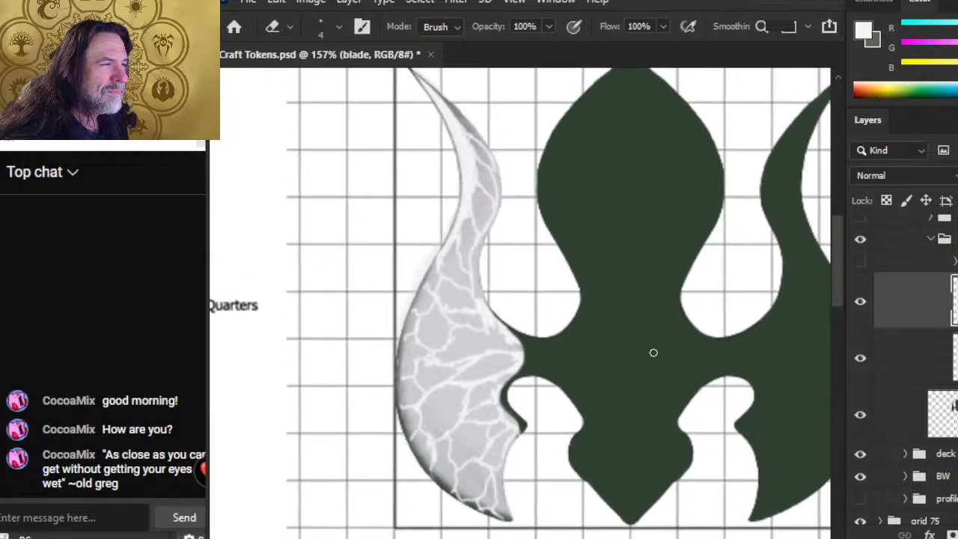
pyautogui.hotkey('ctrl', 'alt', 'shift', 'n')
pyautogui.click(862, 366)
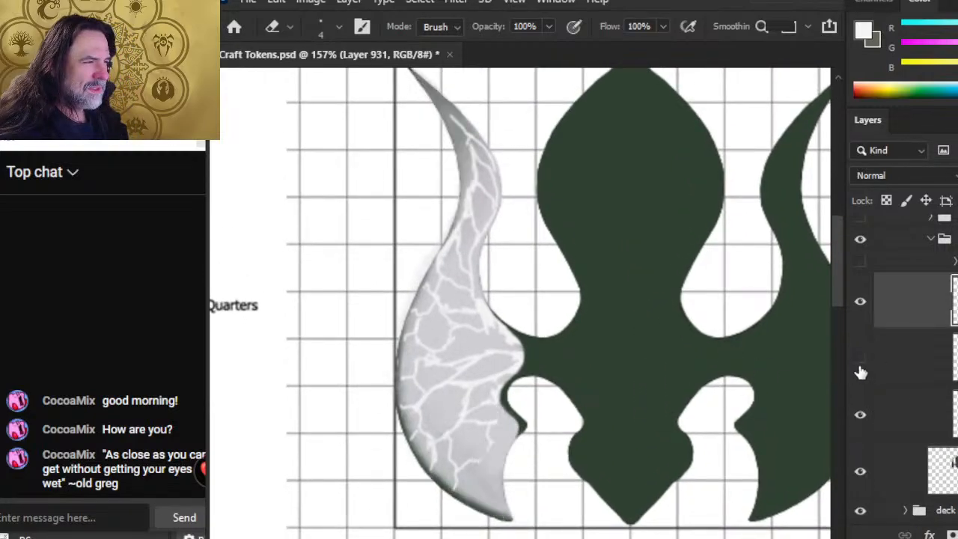
pyautogui.click(863, 368)
pyautogui.click(861, 418)
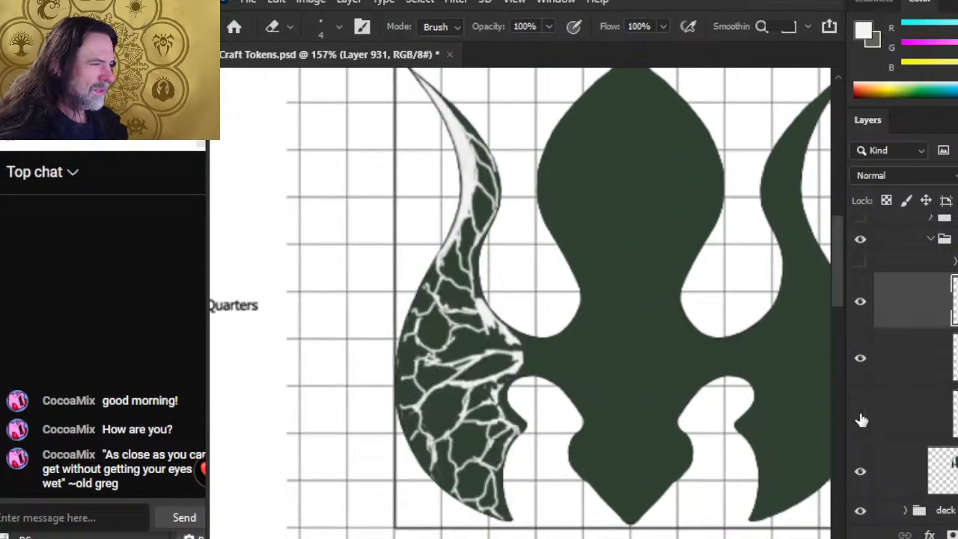
pyautogui.click(862, 415)
pyautogui.click(860, 298)
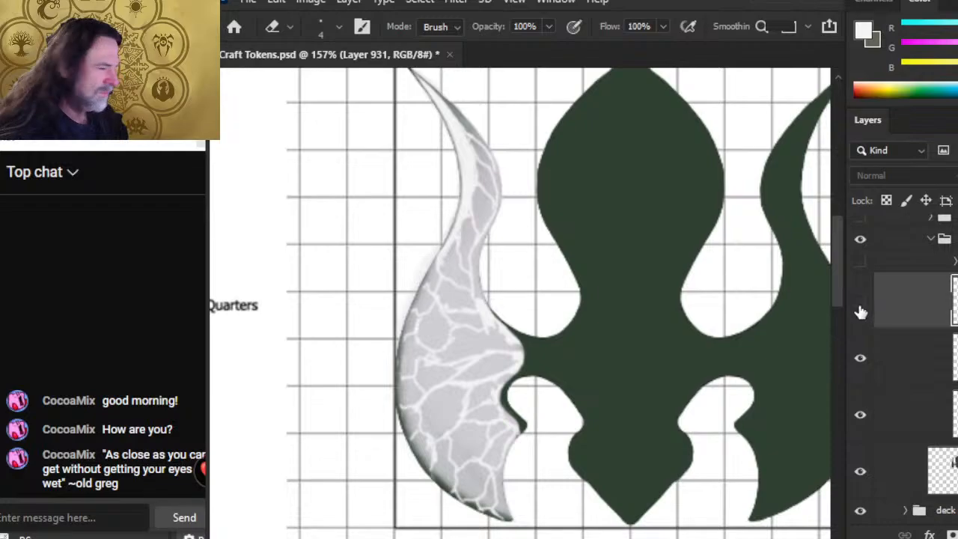
pyautogui.click(861, 359)
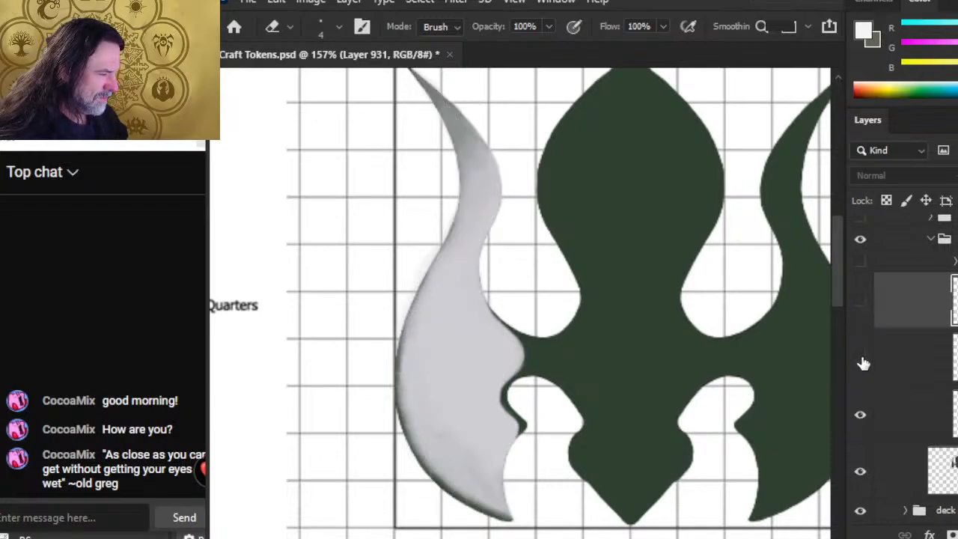
# Show the blade layer and cut the veins of the lower tip out of it with a lasso selection
pyautogui.click(862, 359)
pyautogui.click(875, 359)
pyautogui.press('l')
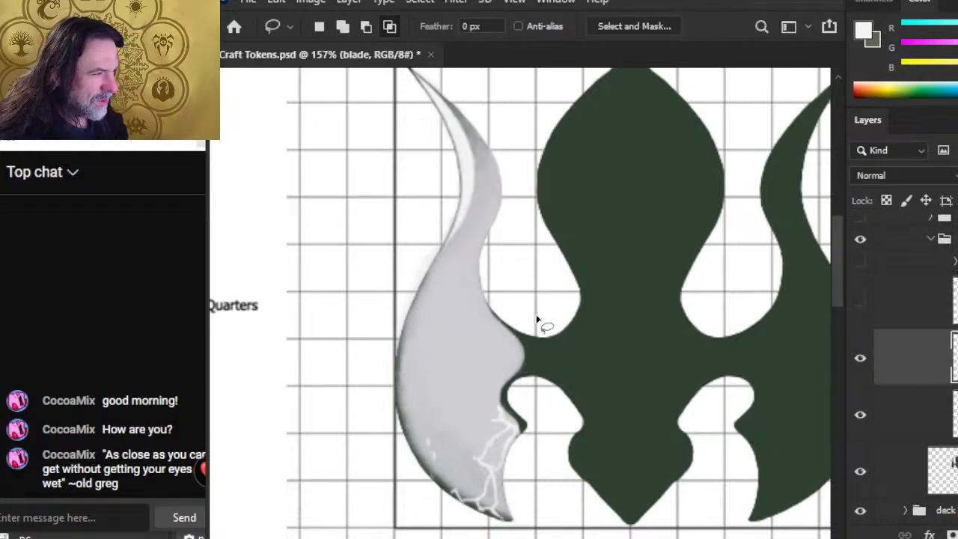
pyautogui.moveTo(561, 332)
pyautogui.mouseDown()
pyautogui.moveTo(375, 387)
pyautogui.moveTo(572, 374)
pyautogui.mouseUp()
pyautogui.hotkey('ctrl', 'x')
# Show the main vein layer, paste the cut veins in place above it and merge them down into it
pyautogui.click(907, 299)
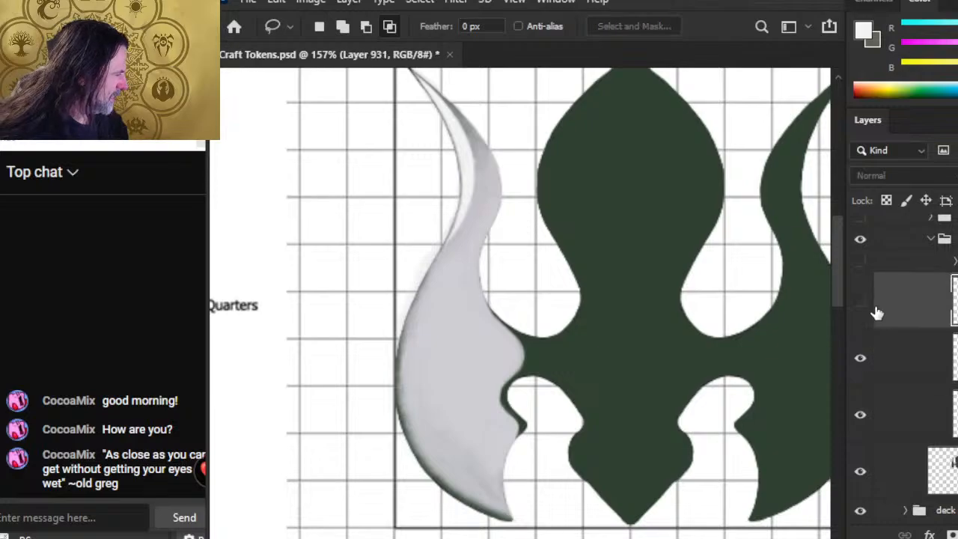
pyautogui.click(861, 304)
pyautogui.hotkey('ctrl', 'shift', 'v')
pyautogui.rightClick(917, 306)
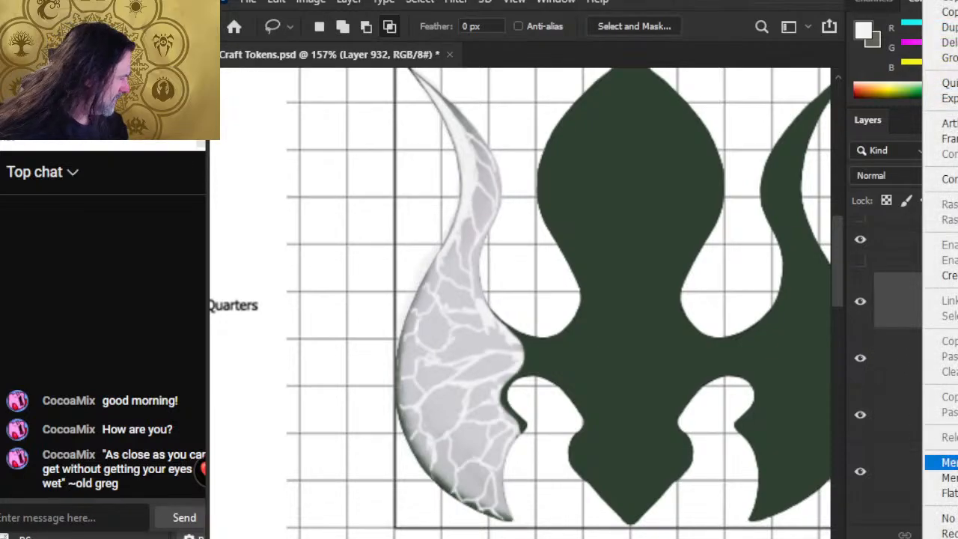
pyautogui.click(948, 462)
pyautogui.click(861, 303)
pyautogui.click(861, 303)
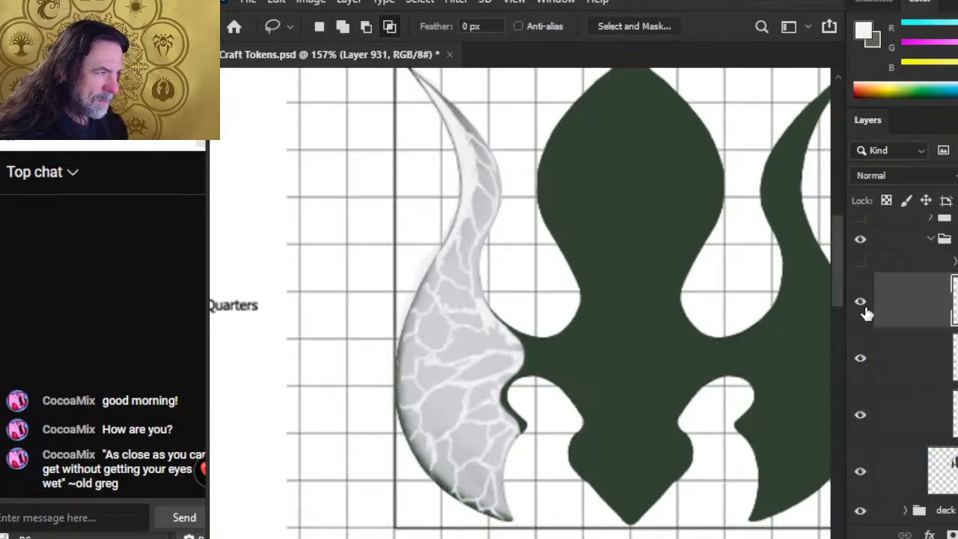
# Retouch the white veins along the wing's outer edge just below the narrow neck, alternating a size 2 brush and a size 4 eraser
pyautogui.press('r')
pyautogui.press('e')
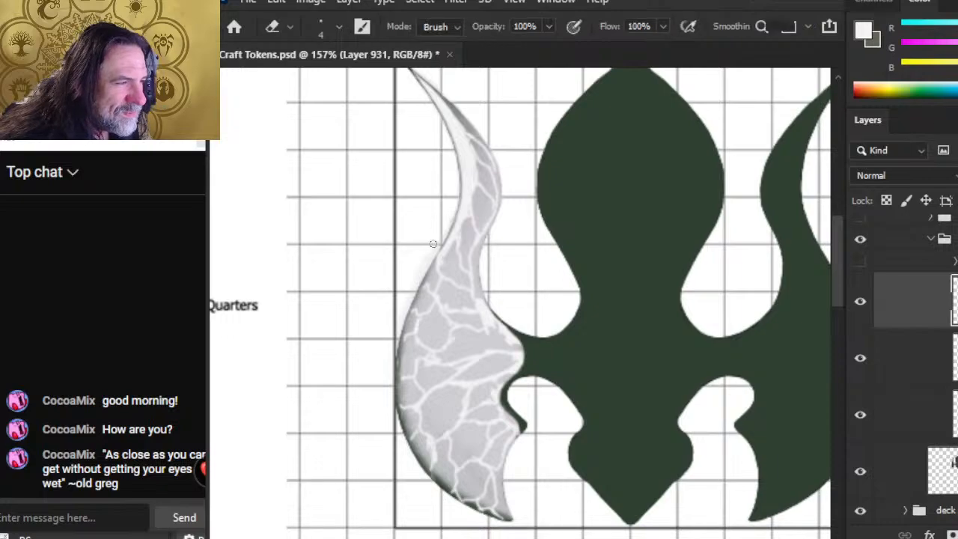
pyautogui.press('b')
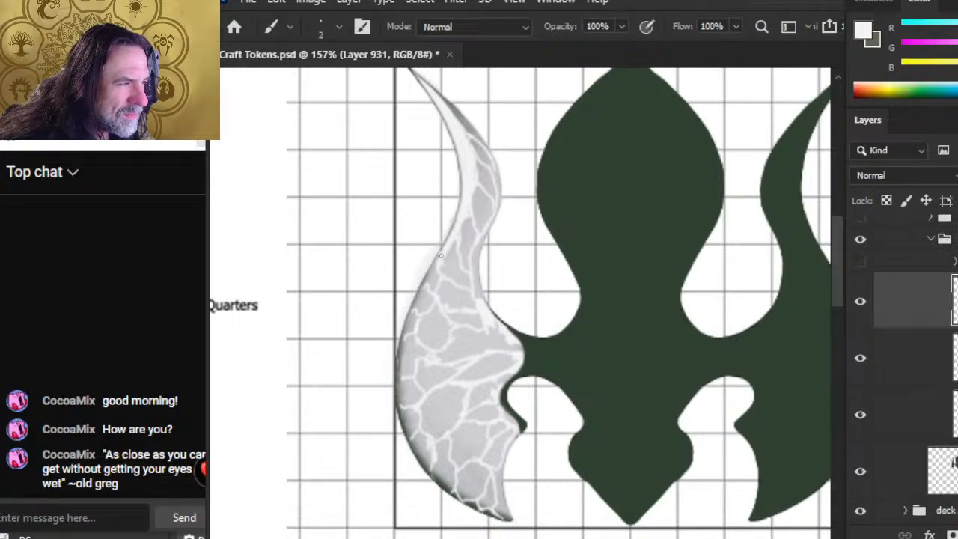
pyautogui.press('e')
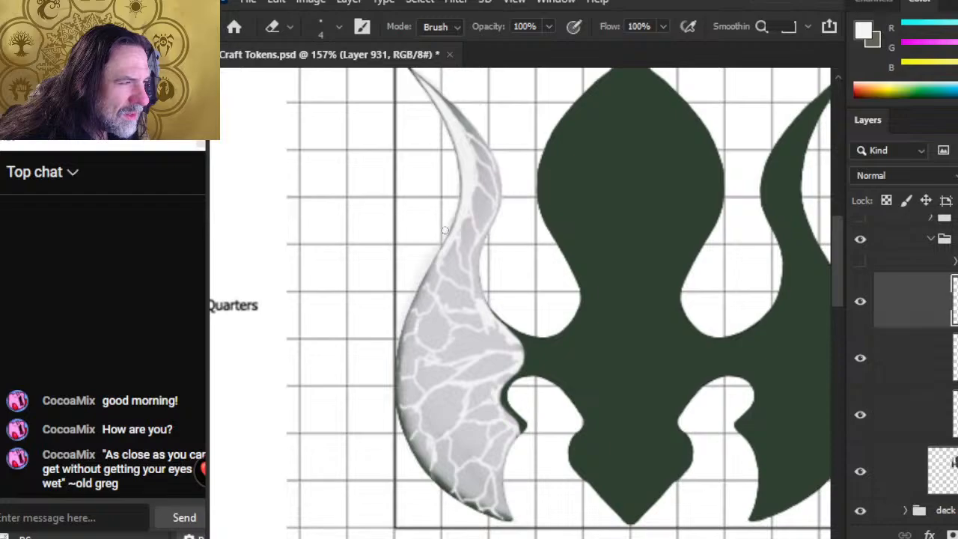
pyautogui.press('b')
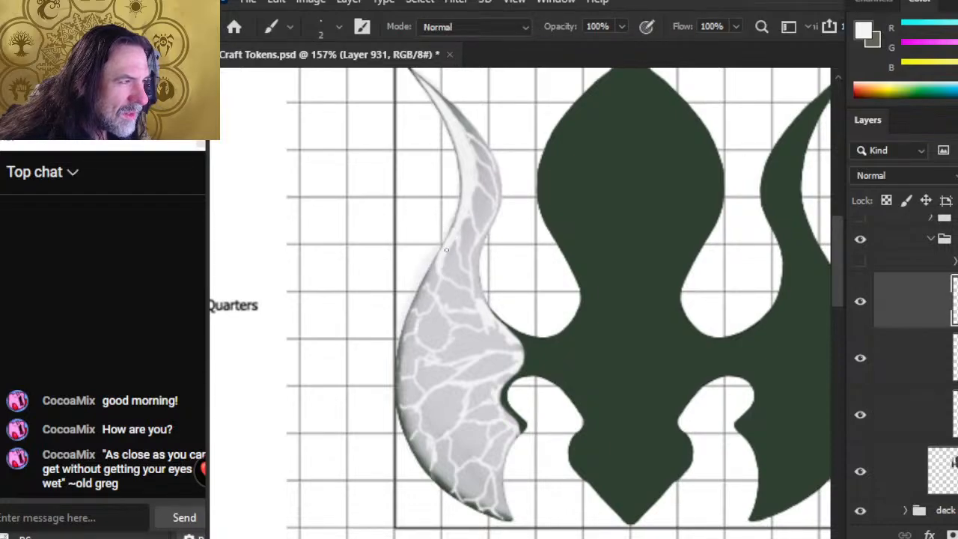
pyautogui.press('e')
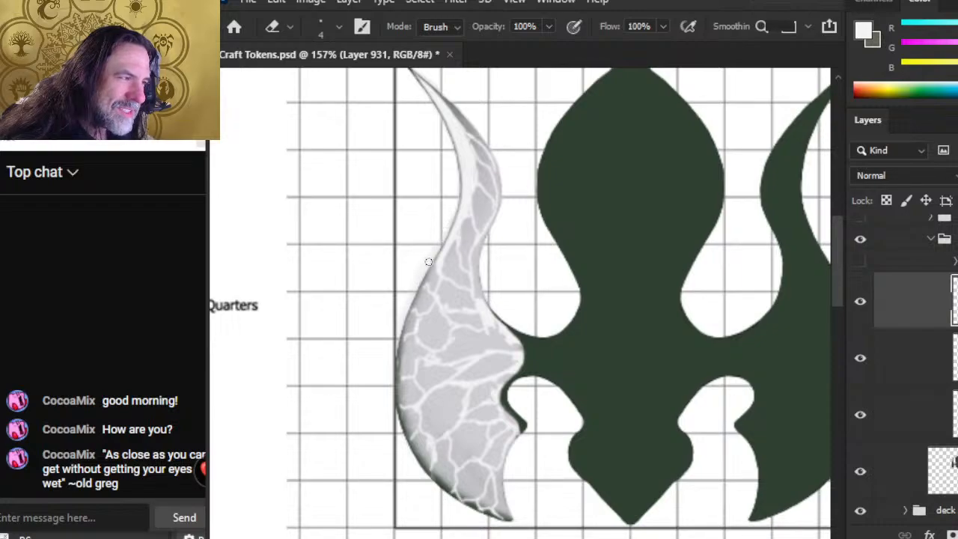
pyautogui.press('b')
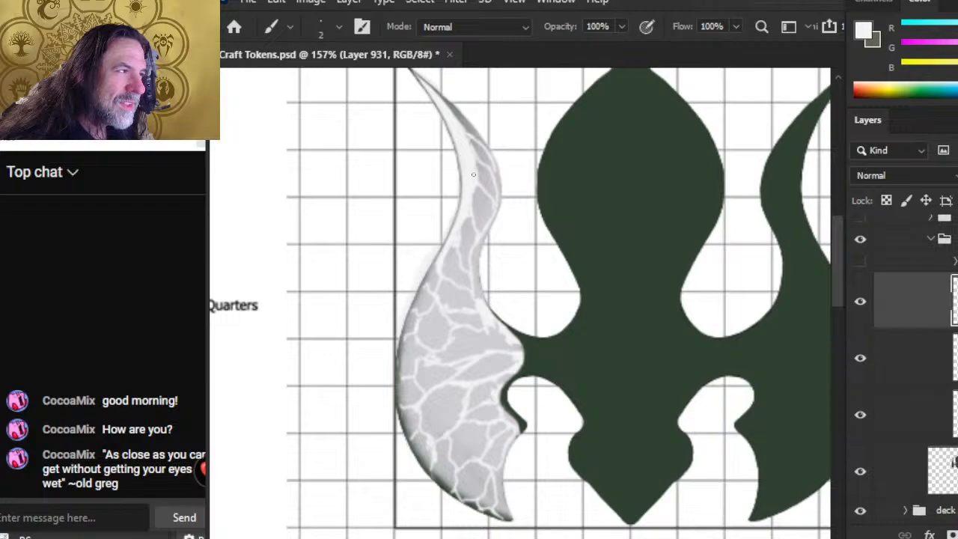
# Paint and trim white veins where the upper tip's highlight meets the first grey cells above the bend
pyautogui.moveTo(481, 159); pyautogui.dragTo(471, 174)
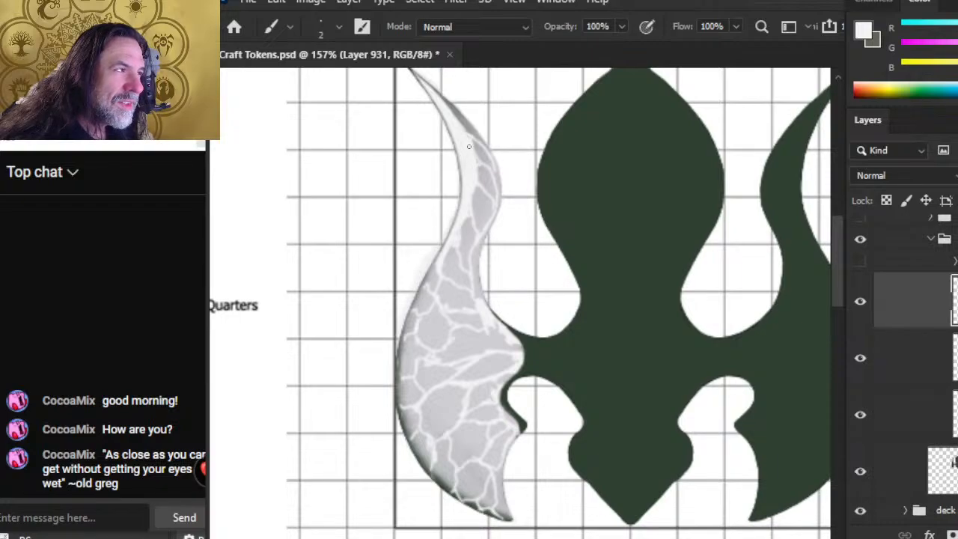
pyautogui.scroll(3, 470, 137)
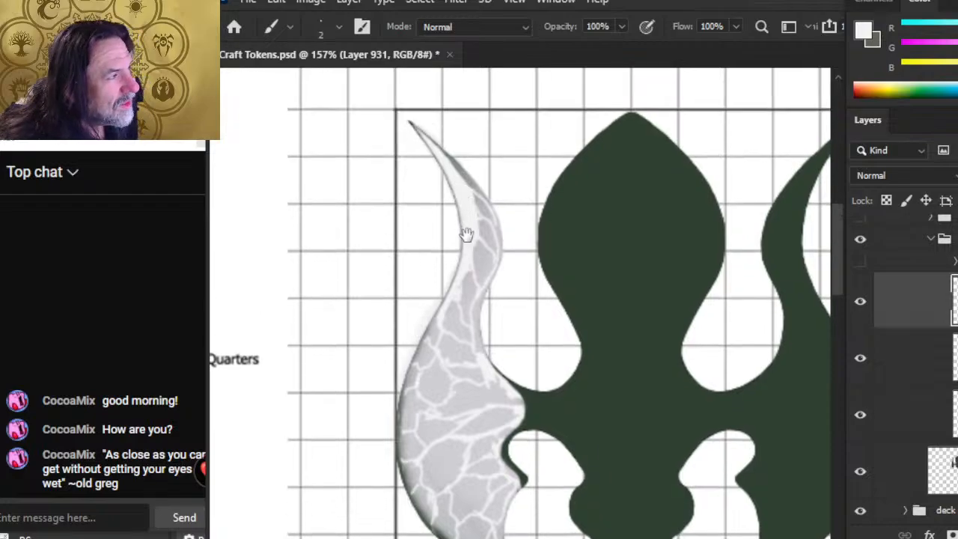
pyautogui.press('e')
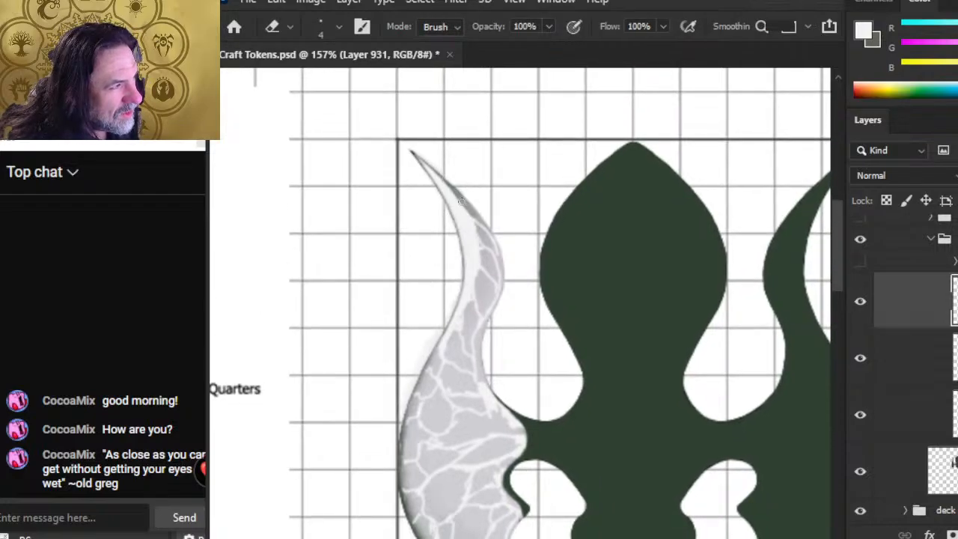
pyautogui.press('b')
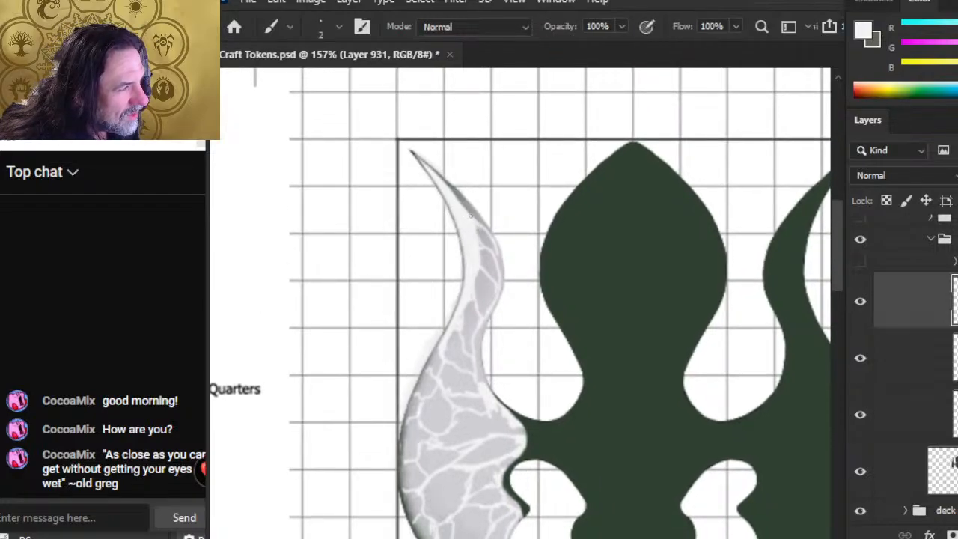
pyautogui.press('e')
pyautogui.press('b')
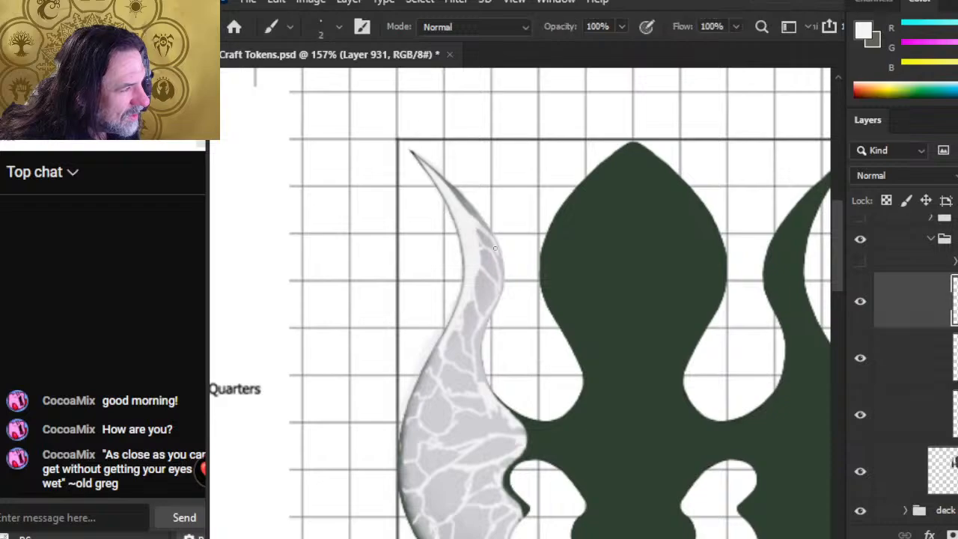
# Separate the grey cells in the wing's upper bend with white veins, and refine the white rim along that edge
pyautogui.press('e')
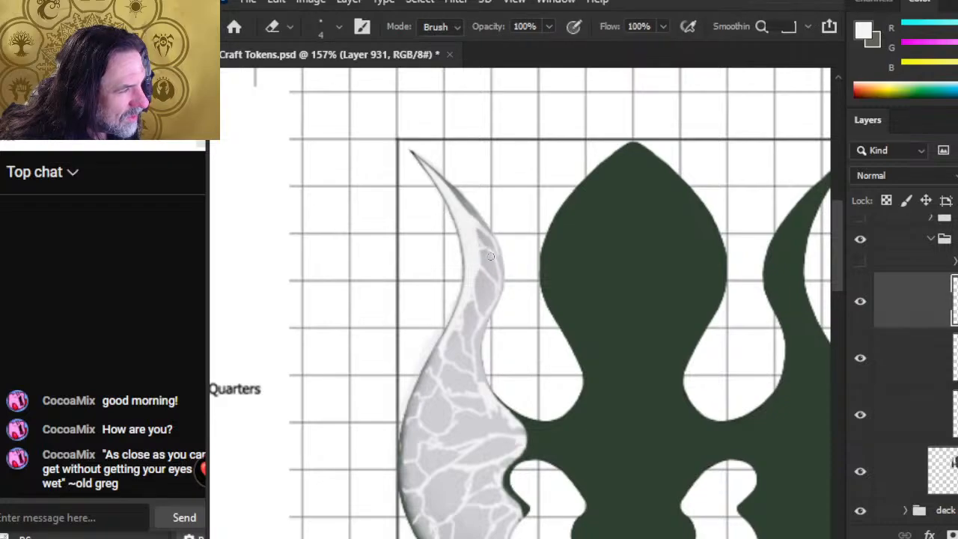
pyautogui.press('b')
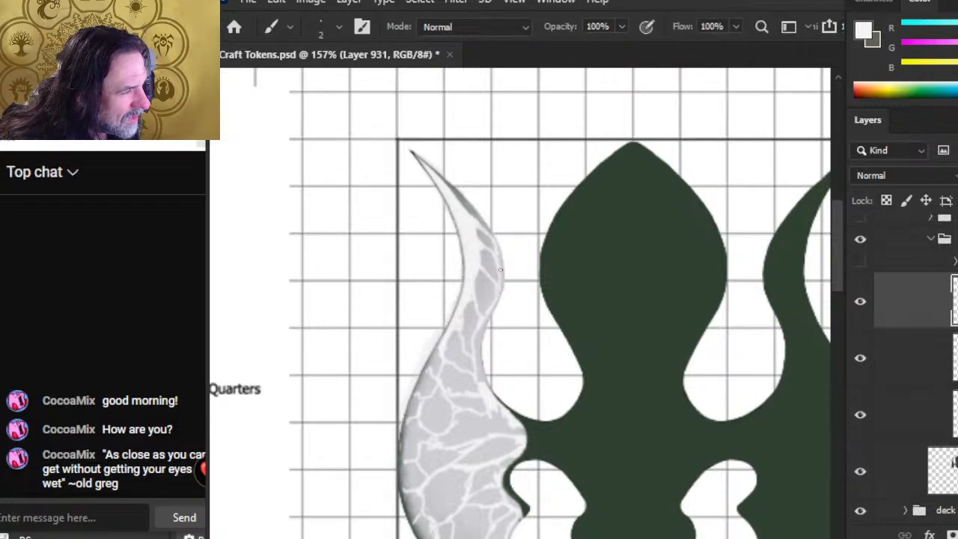
pyautogui.press('e')
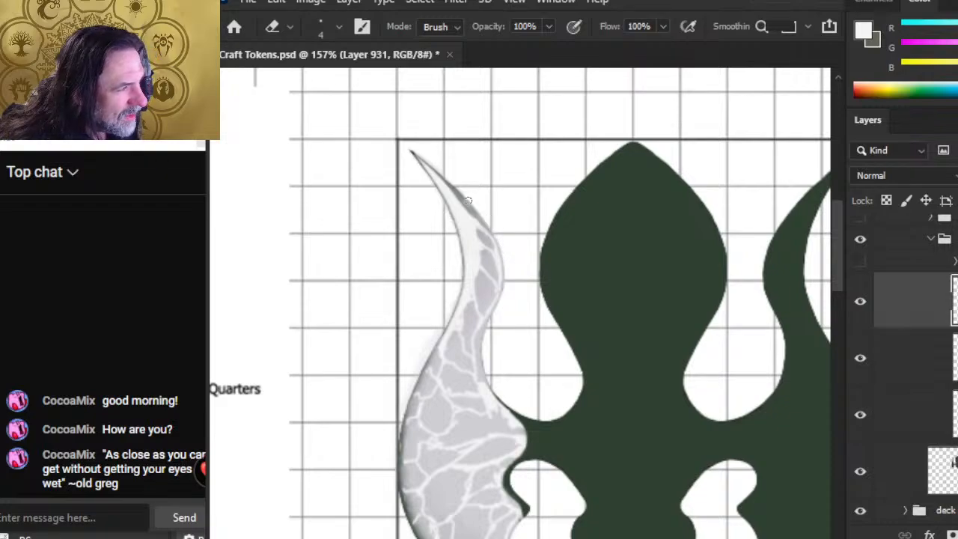
pyautogui.press('b')
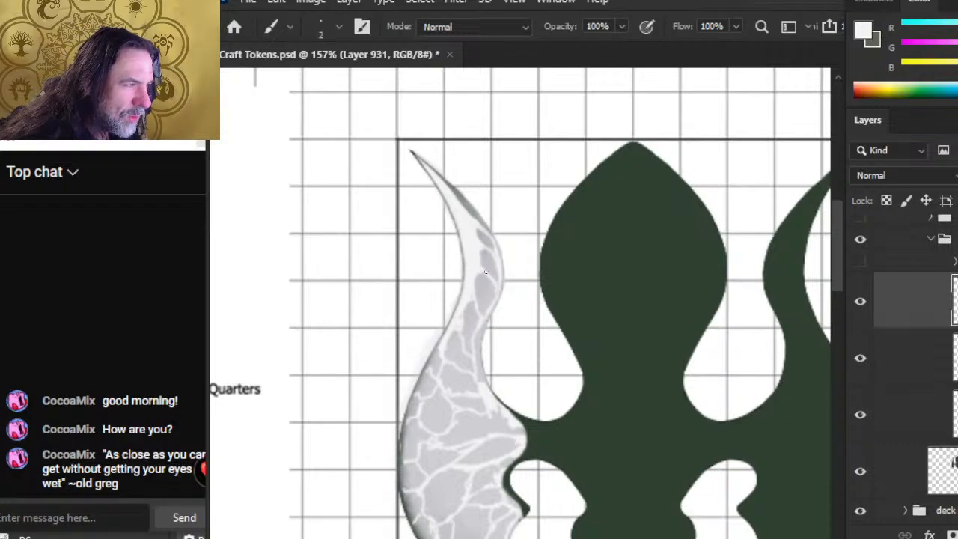
pyautogui.press('e')
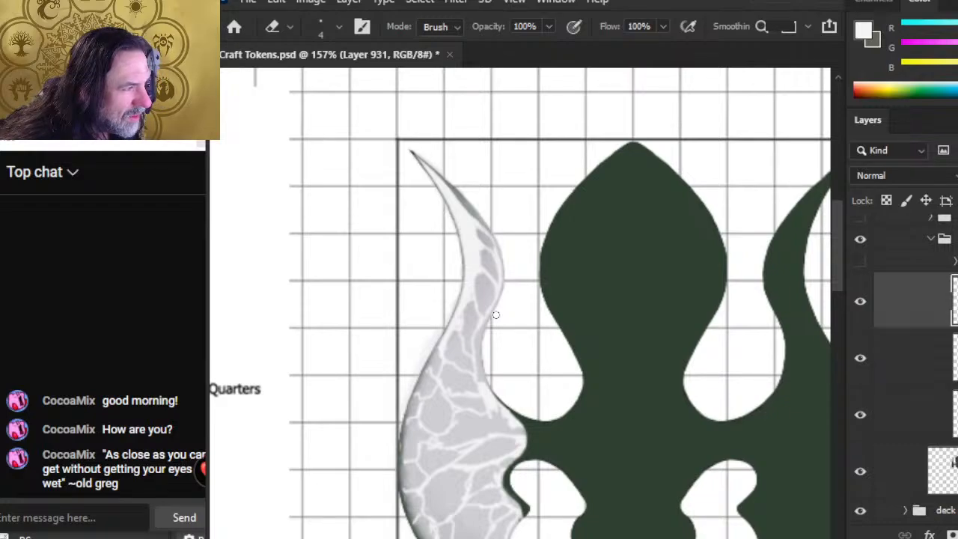
pyautogui.press('b')
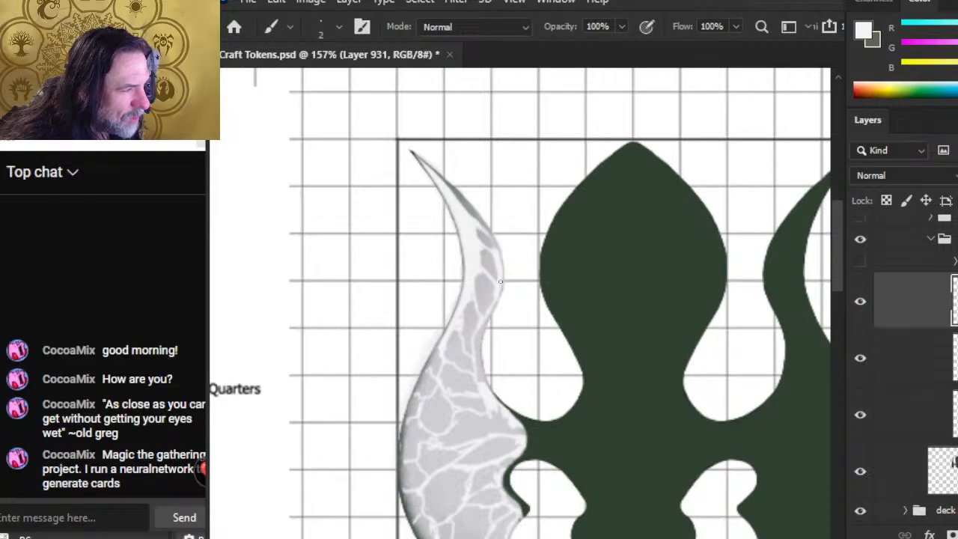
pyautogui.press('e')
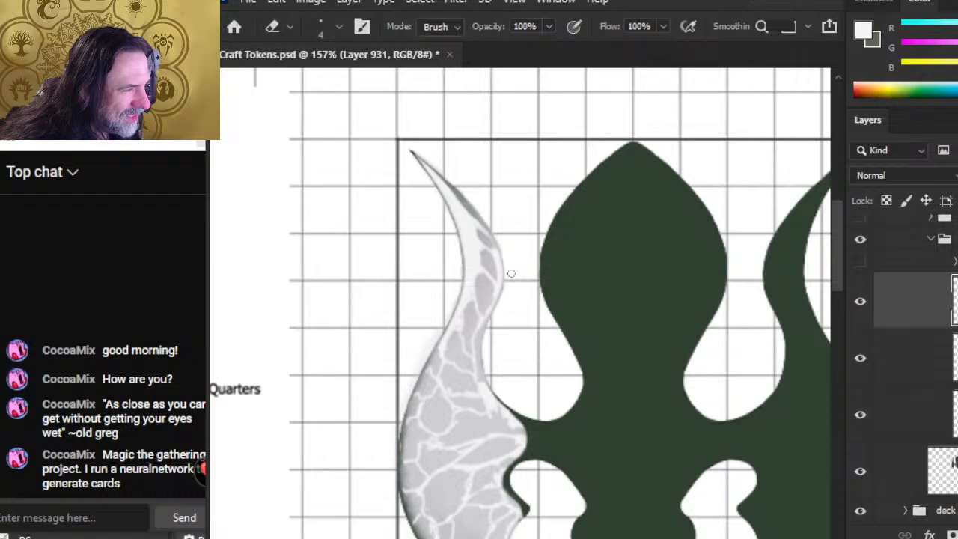
# Cover the grey strip along the upper tip's edge with white, leaving a small narrow grey cell above the bend
pyautogui.press('b')
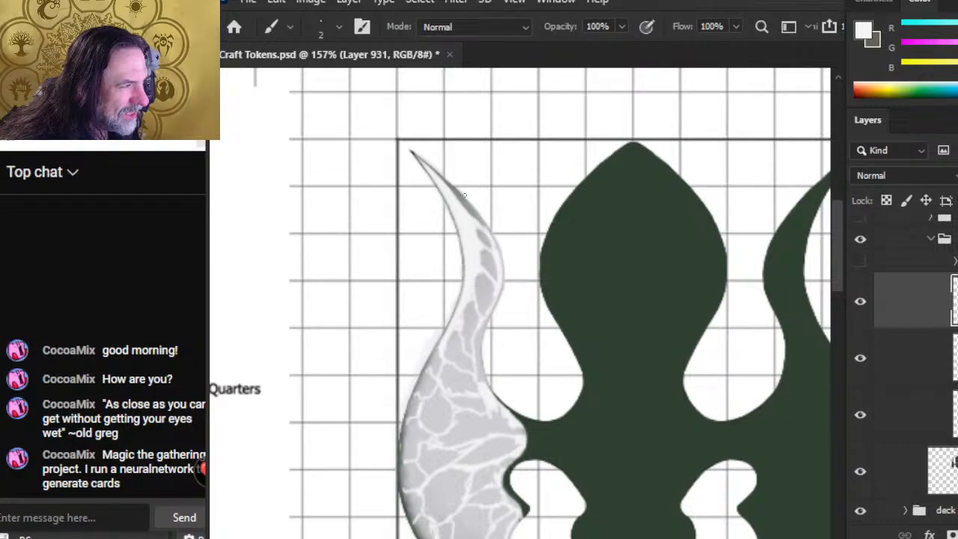
pyautogui.press('e')
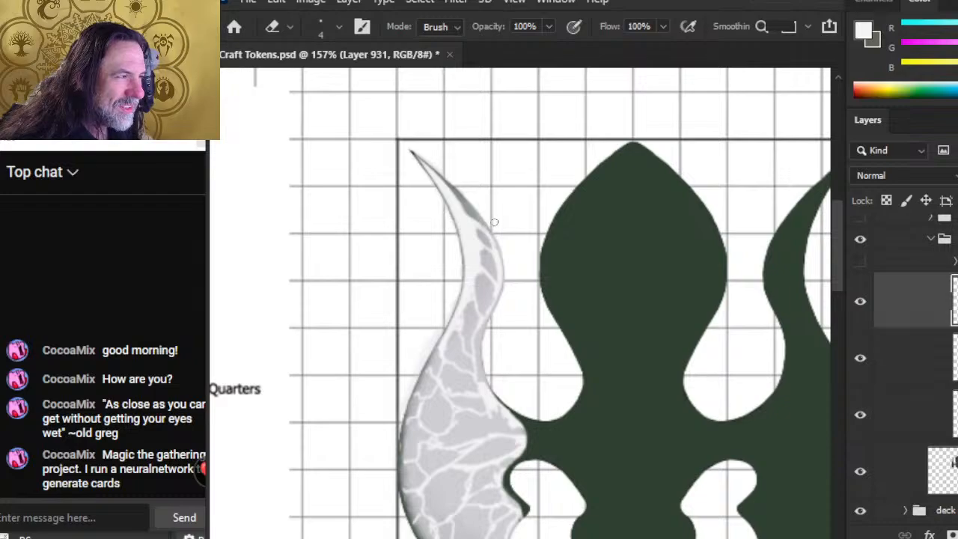
pyautogui.press('b')
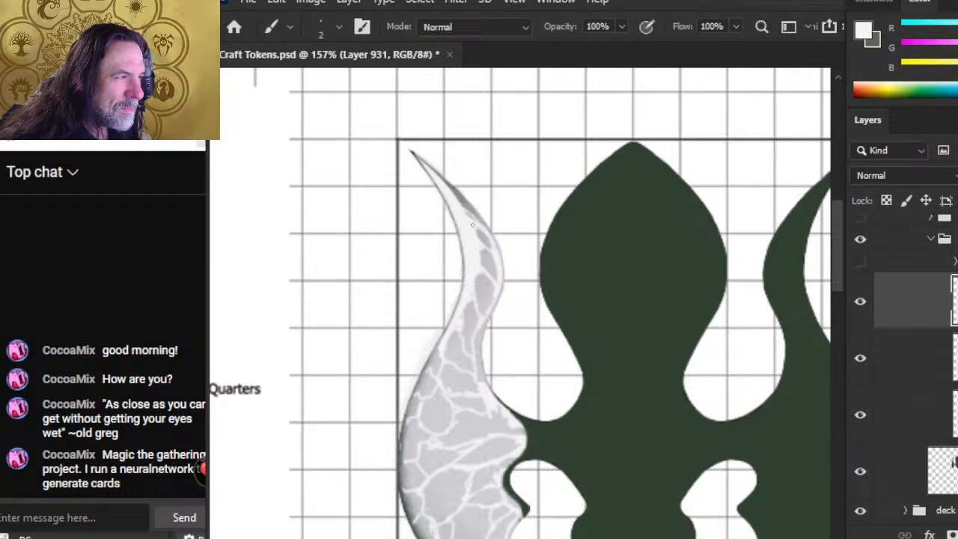
pyautogui.press('e')
pyautogui.press('b')
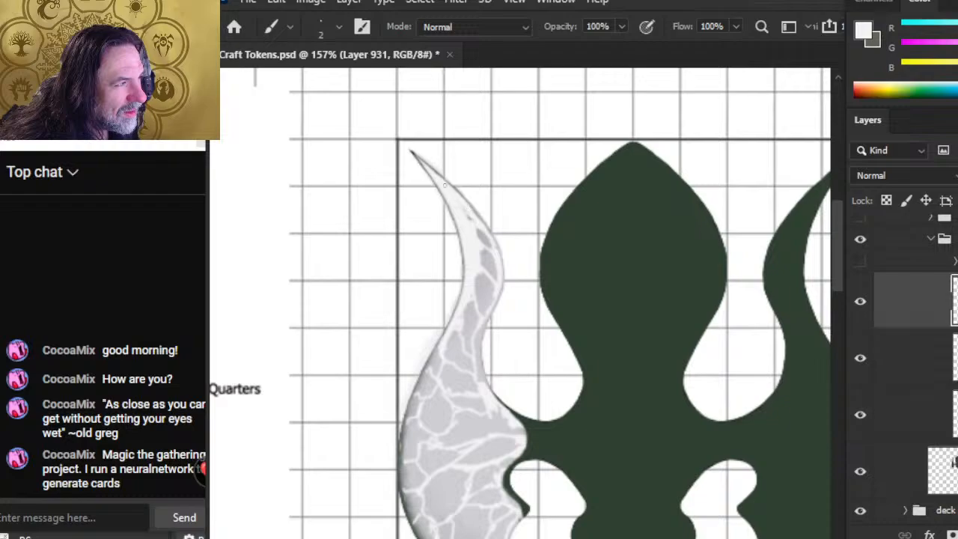
pyautogui.press('e')
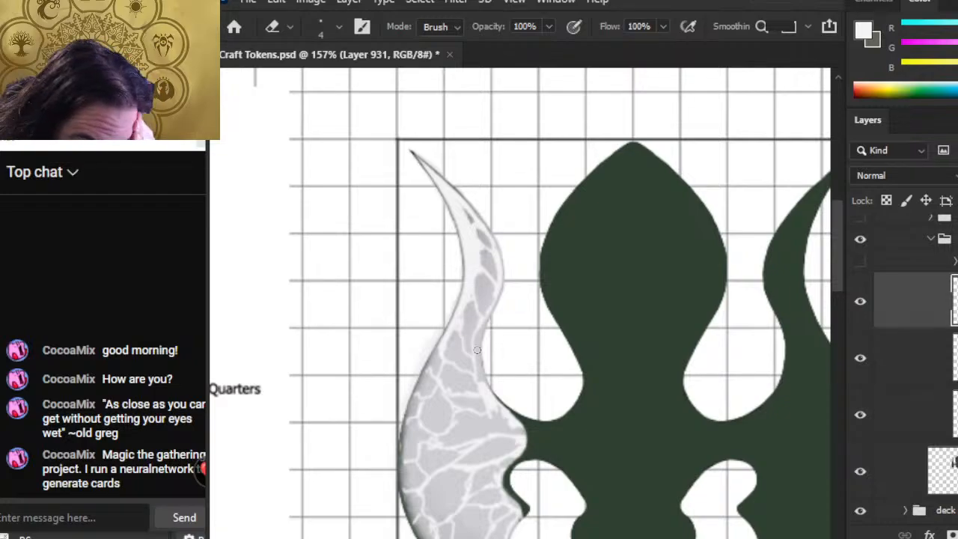
pyautogui.hotkey('alt', 'Tab')
pyautogui.hotkey('alt', 'Tab')
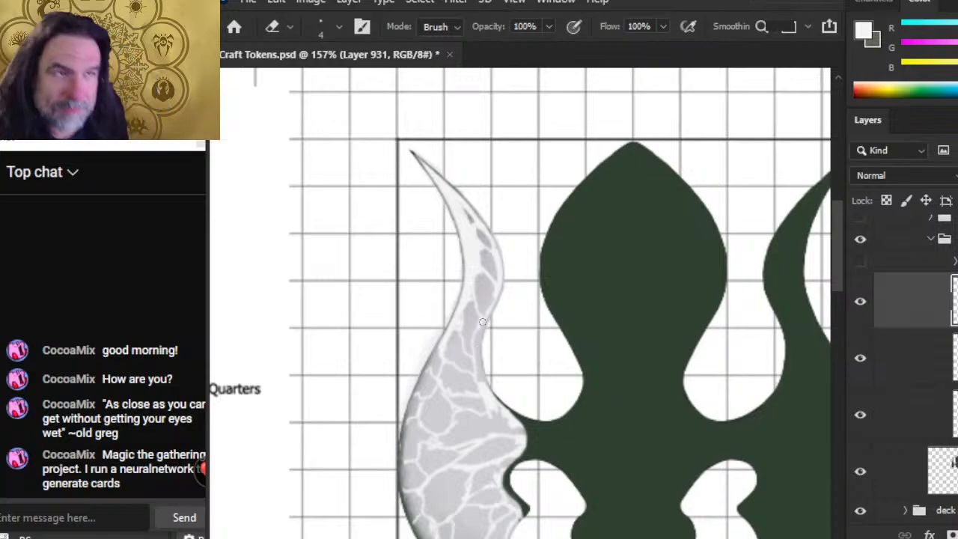
pyautogui.click(61, 145)
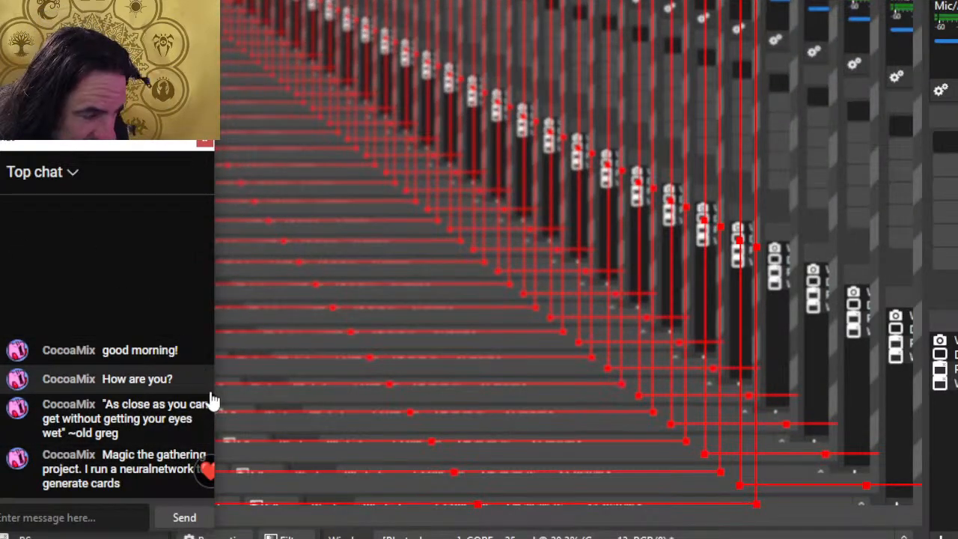
pyautogui.moveTo(216, 395)
pyautogui.mouseDown()
pyautogui.moveTo(304, 398)
pyautogui.moveTo(214, 395)
pyautogui.mouseUp()
pyautogui.hotkey('alt', 'Tab')
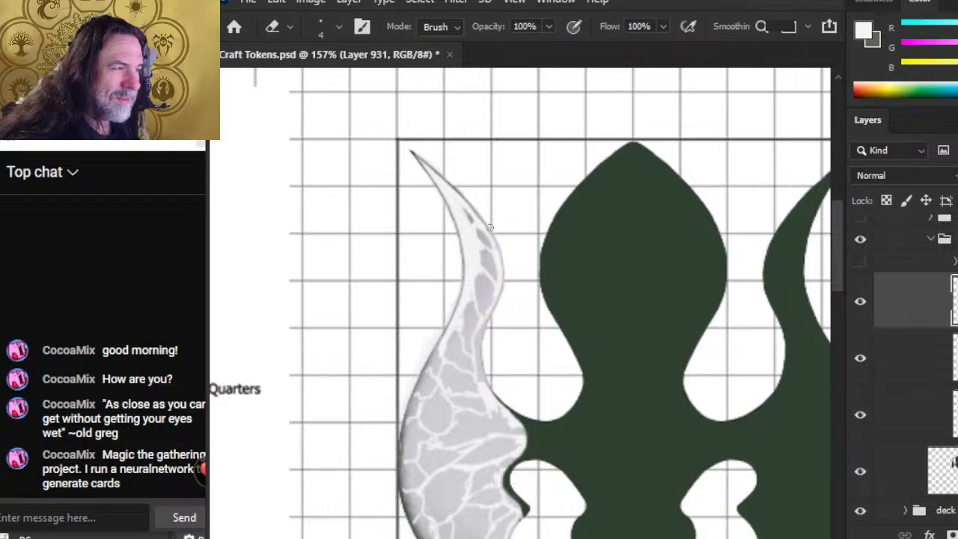
# Shape the narrow grey cell near the upper tip into a short rounded spot, alternating a size 2 white brush and size 4 eraser
pyautogui.press('r')
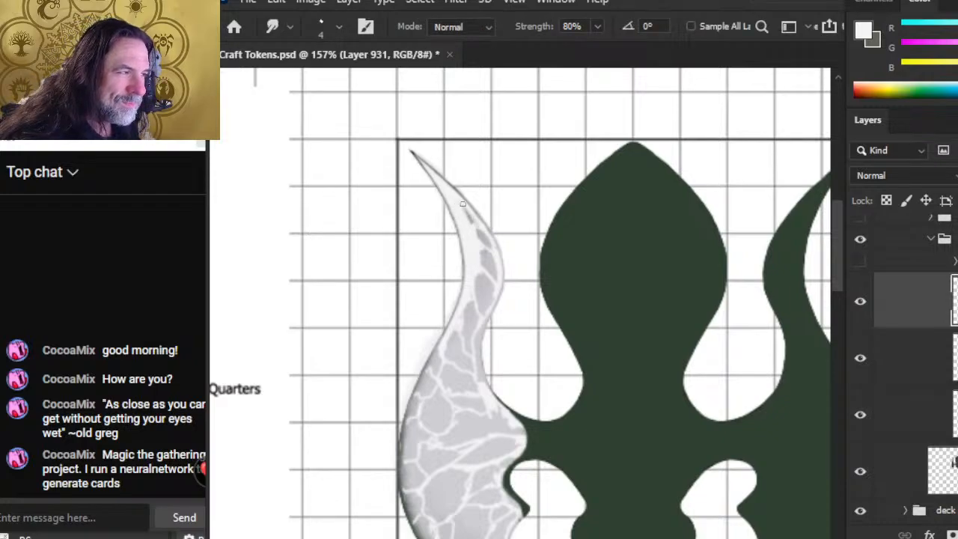
pyautogui.press('e')
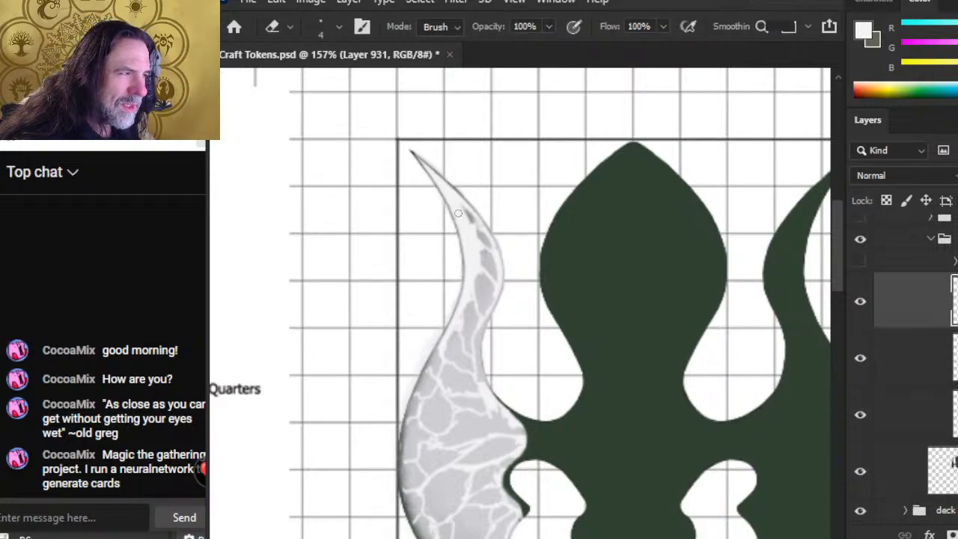
pyautogui.press('b')
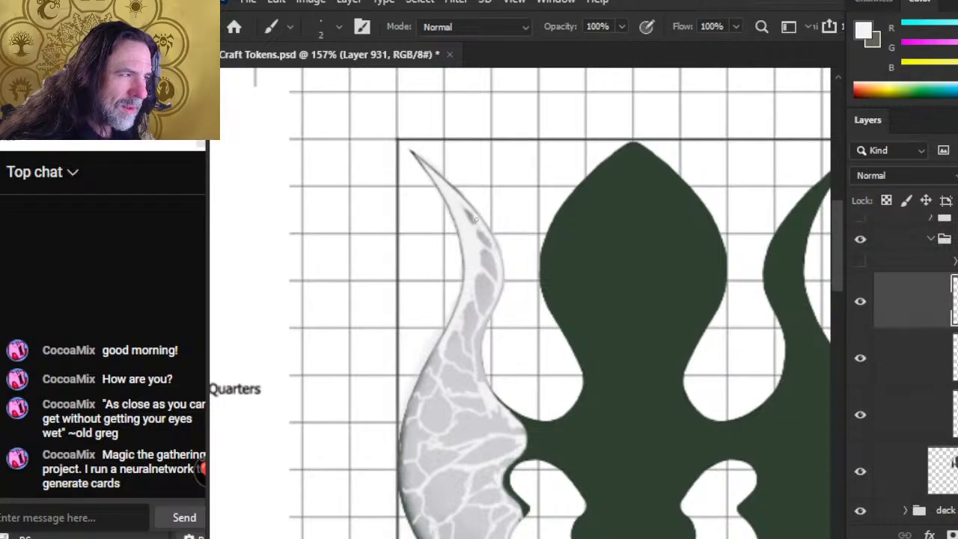
pyautogui.press('e')
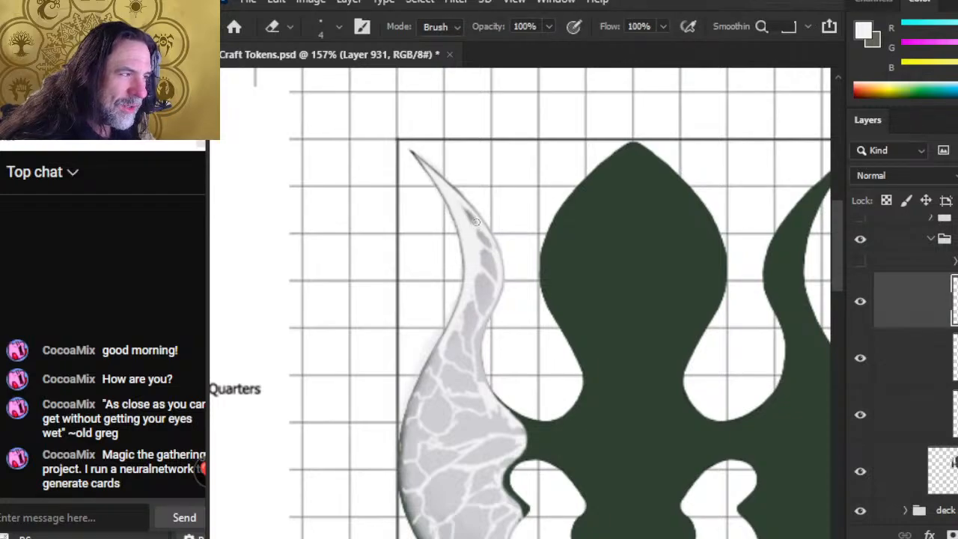
pyautogui.press('b')
pyautogui.press('e')
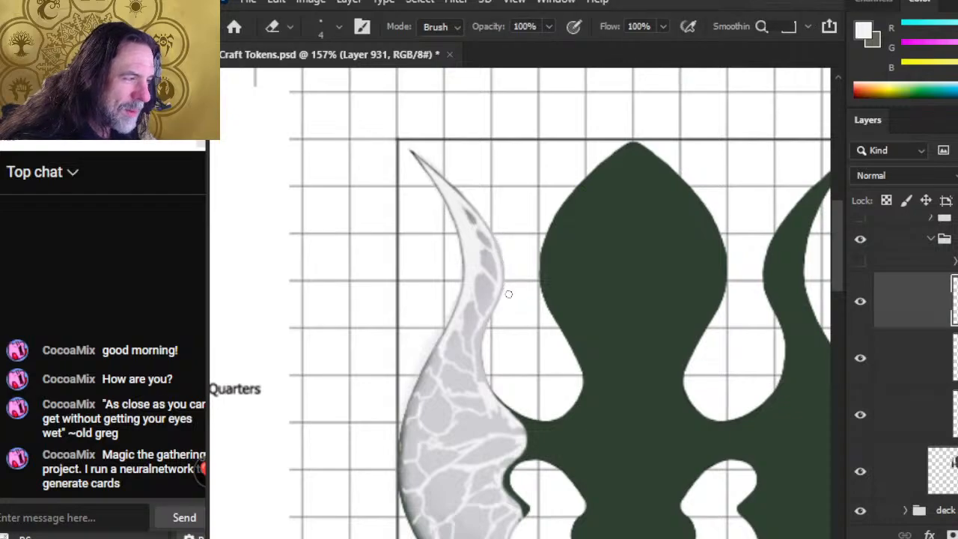
# Round off the two larger grey cells in the wing's upper bend and thicken the white vein separating them
pyautogui.press('b')
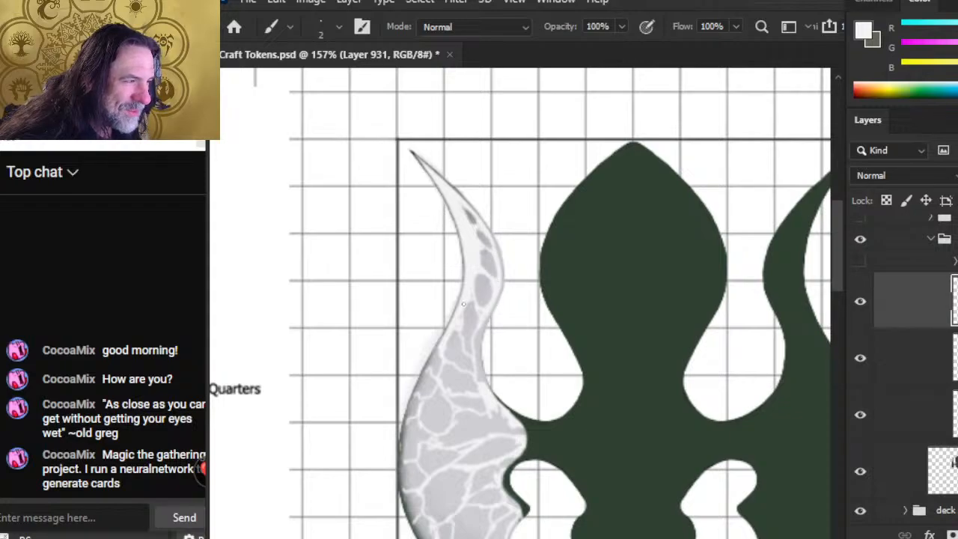
pyautogui.press('e')
pyautogui.moveTo(487, 257); pyautogui.dragTo(481, 256)
pyautogui.press('b')
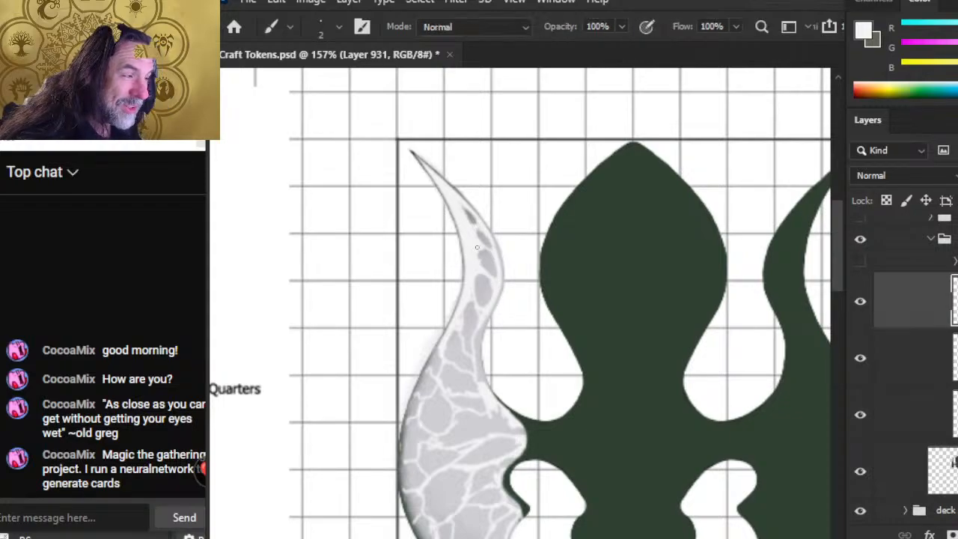
pyautogui.press('e')
pyautogui.press('b')
pyautogui.press('e')
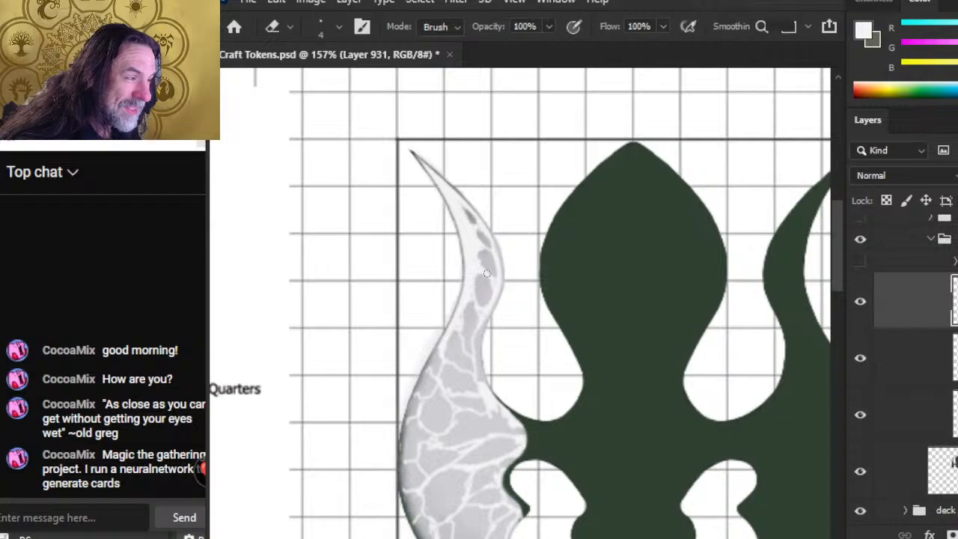
pyautogui.press('b')
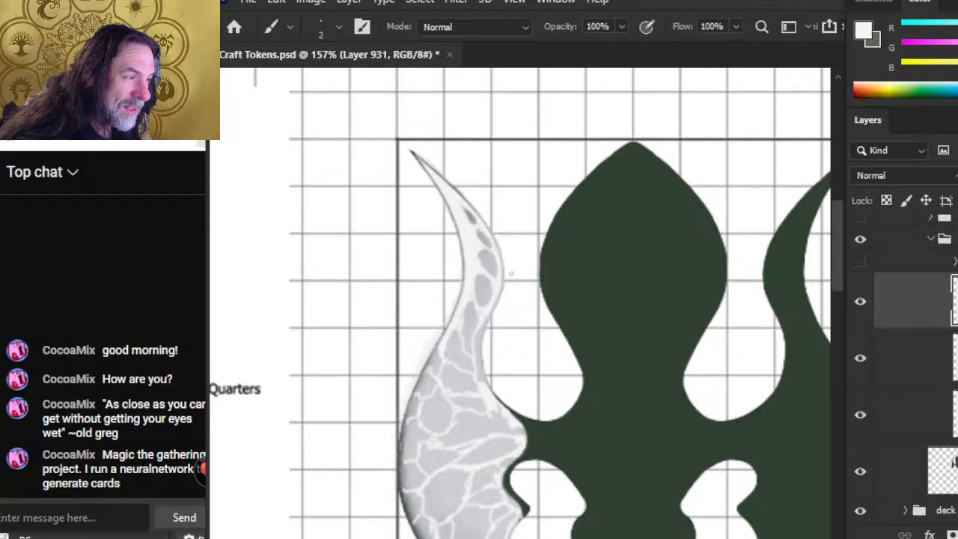
# Touch up the outlines of the grey cells between the upper tip and the bend with brush, eraser and Smudge tool
pyautogui.press('e')
pyautogui.press('b')
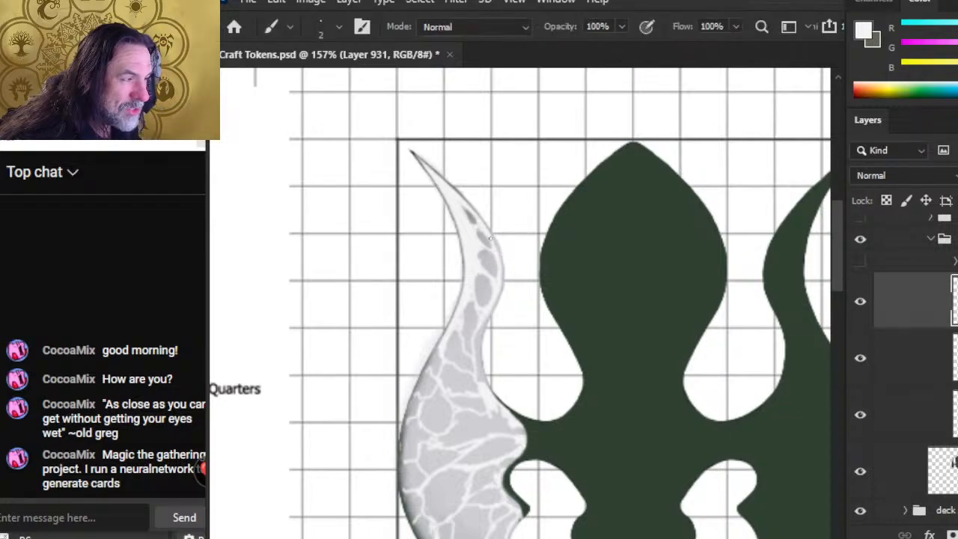
pyautogui.press('e')
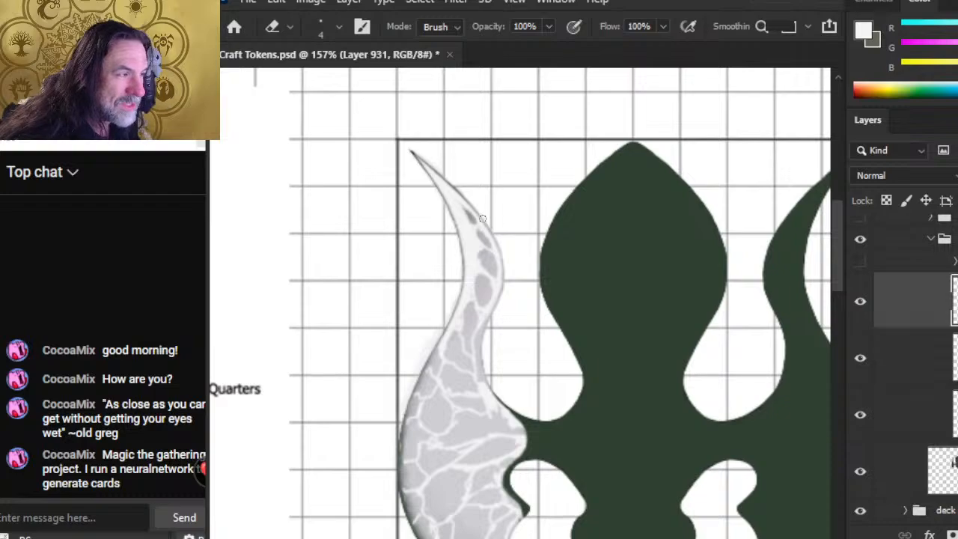
pyautogui.press('b')
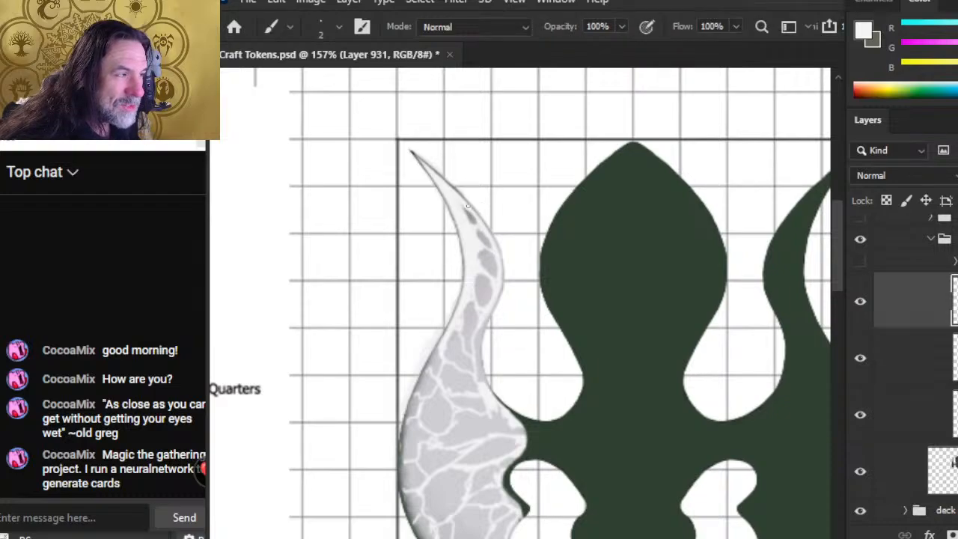
pyautogui.press('e')
pyautogui.press('r')
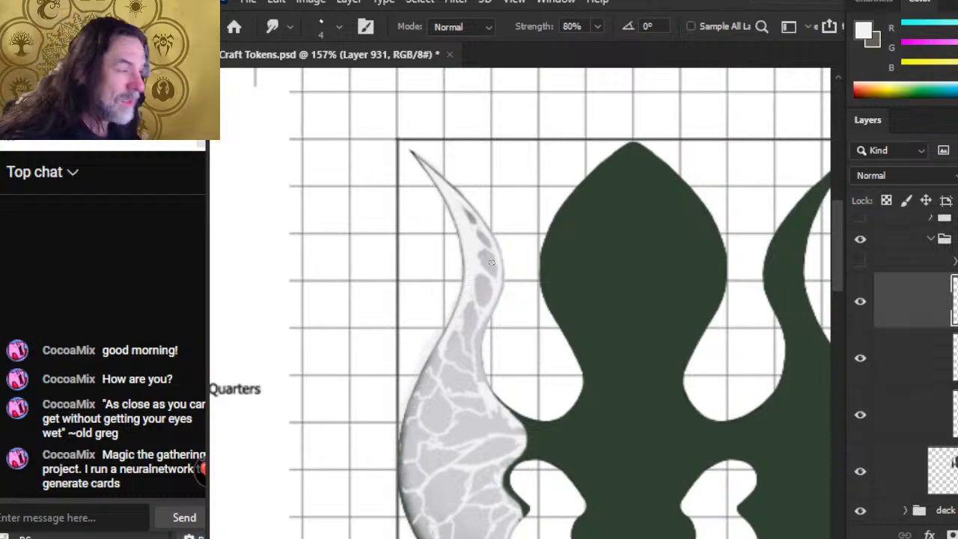
pyautogui.press('b')
pyautogui.press('r')
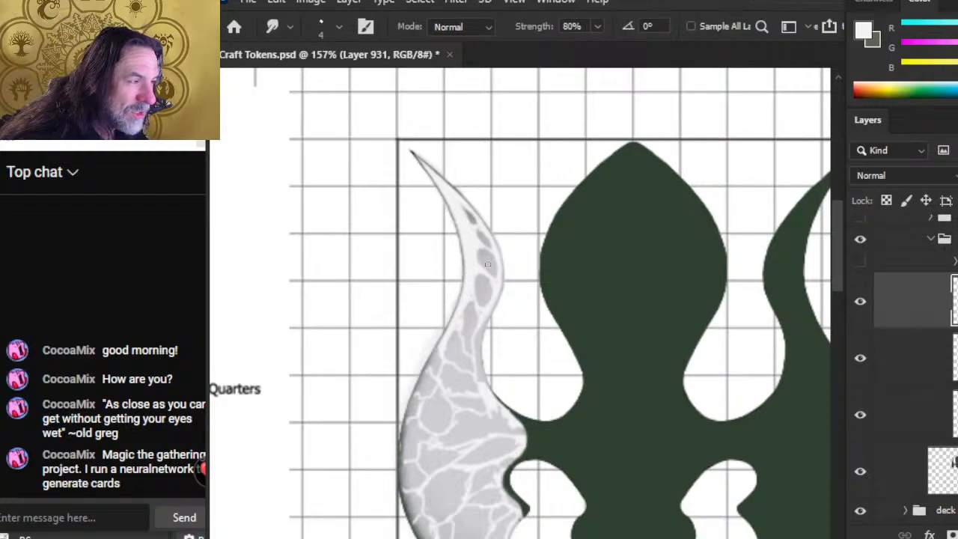
pyautogui.press('b')
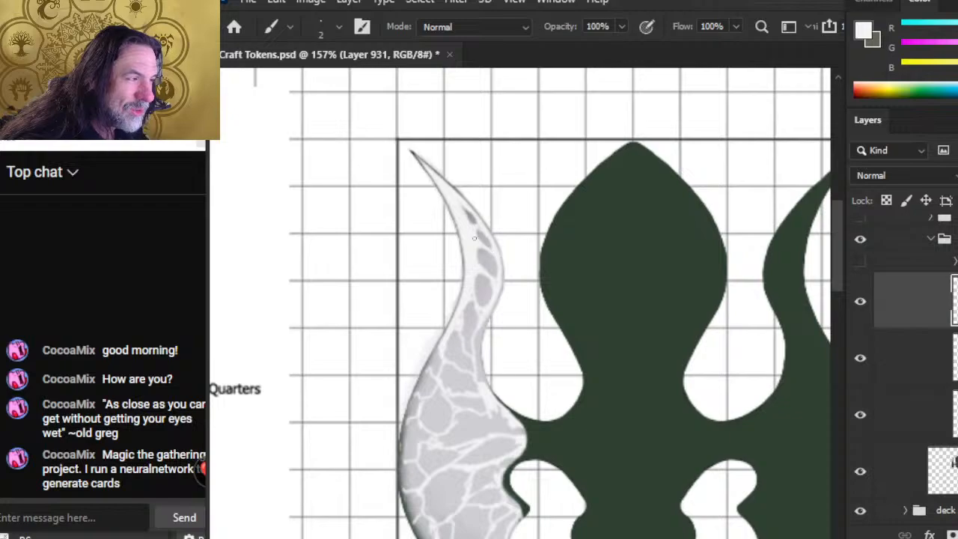
# Extend the topmost grey cell into a thin point toward the wing's tip and trim its edges with white
pyautogui.press('e')
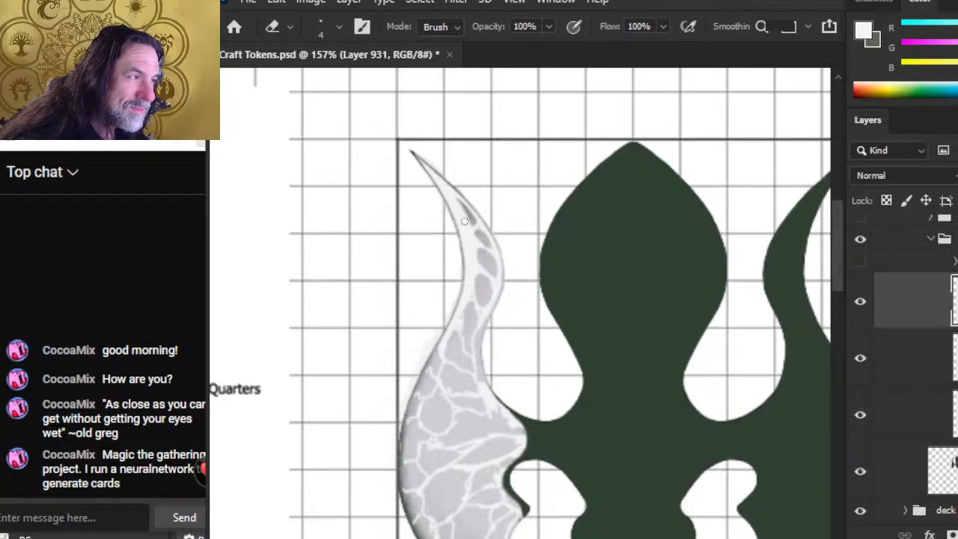
pyautogui.press('b')
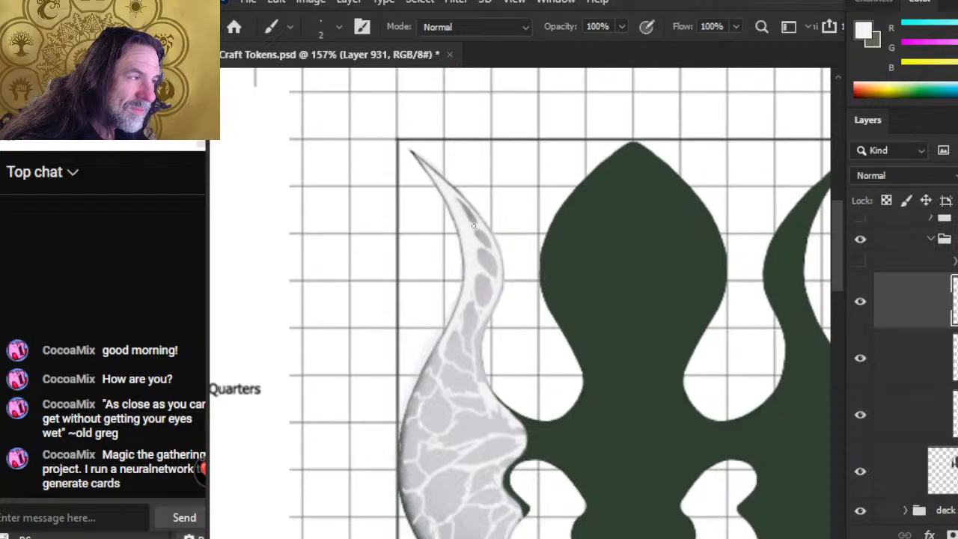
pyautogui.press('e')
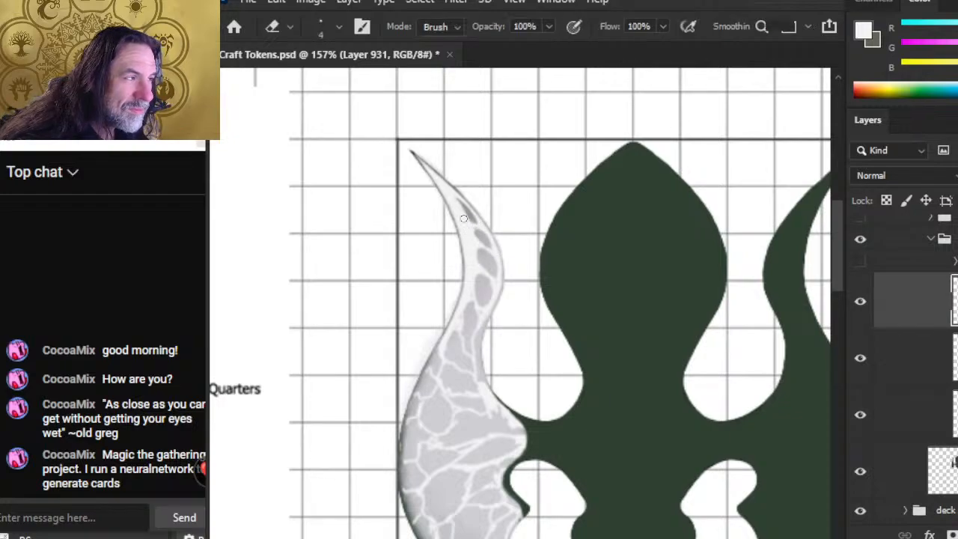
pyautogui.press('b')
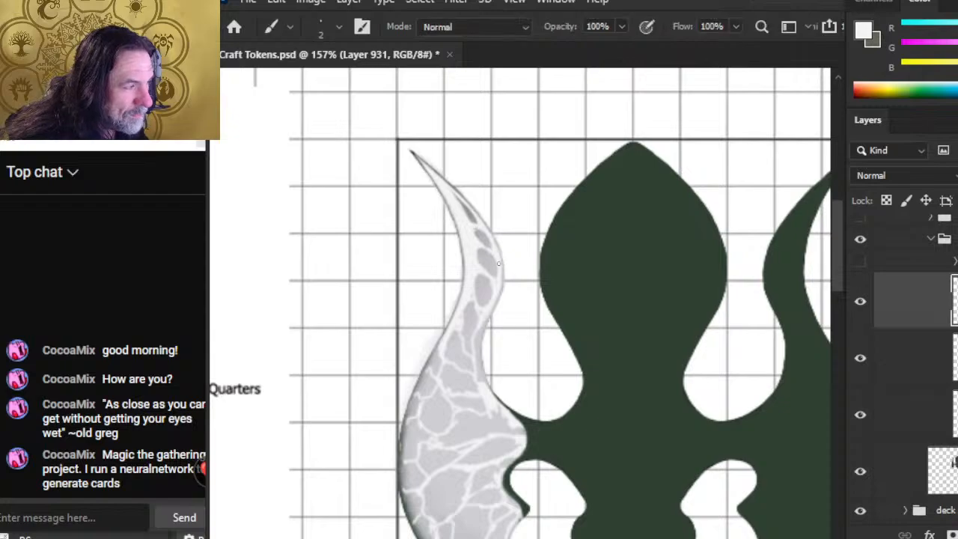
# Refine the lower grey cells of the upper bend and the white veins between them down to the neck
pyautogui.press('e')
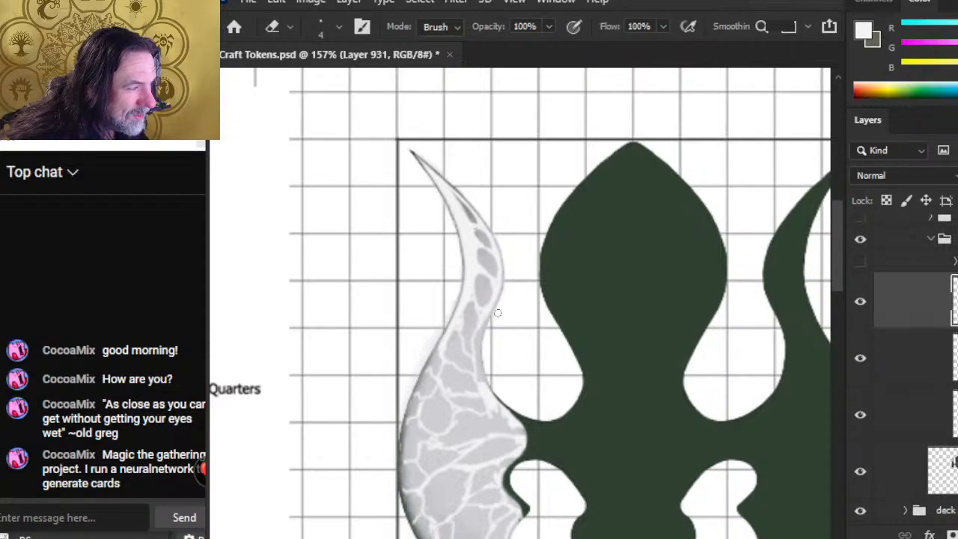
pyautogui.press('b')
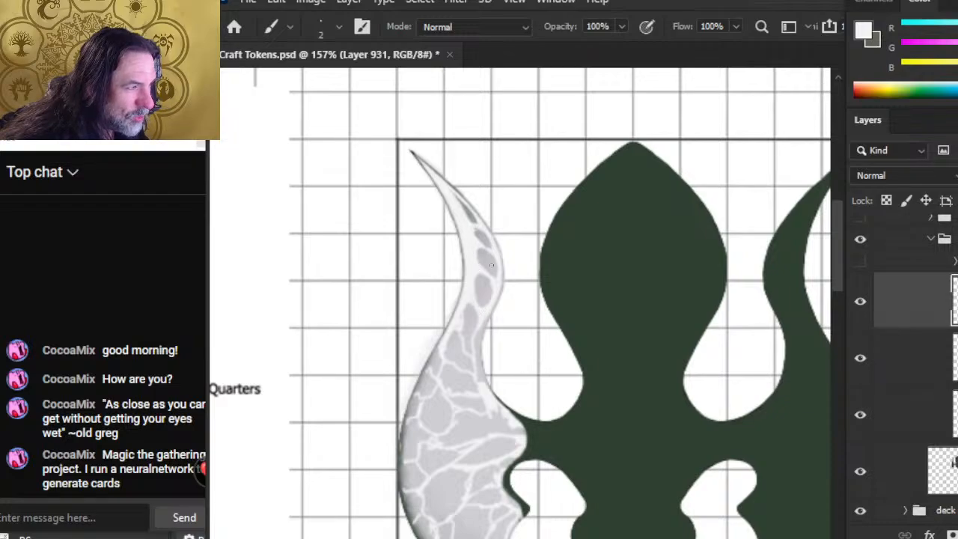
pyautogui.press('e')
pyautogui.press('b')
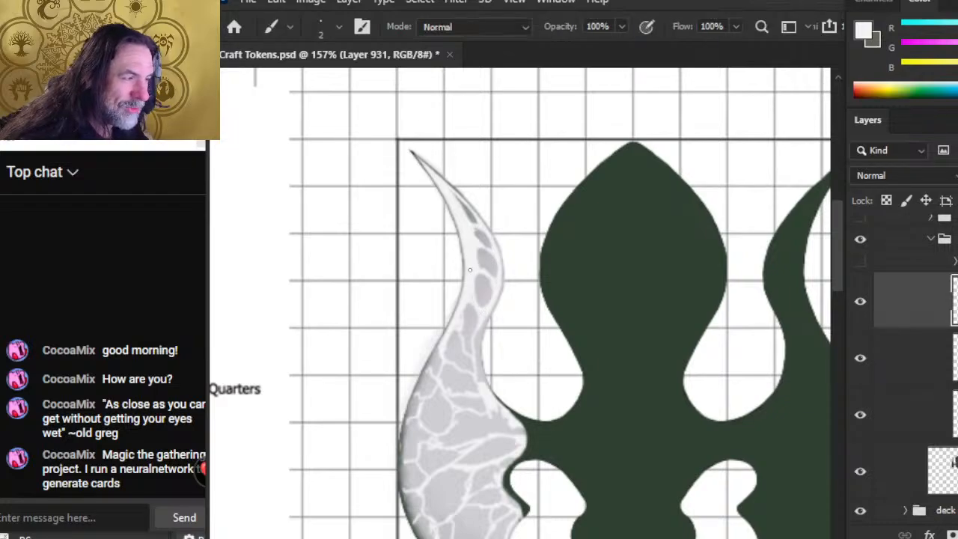
pyautogui.press('e')
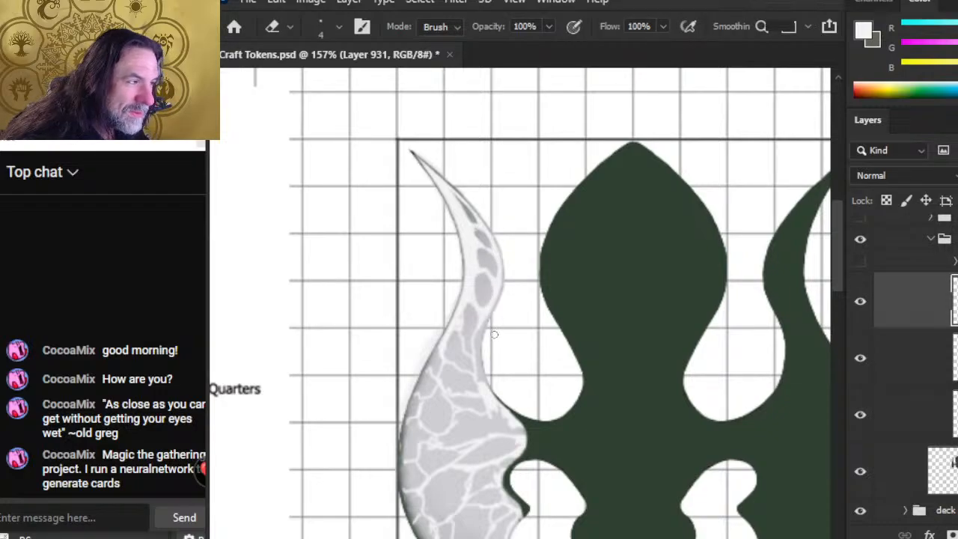
# Widen the white rim along the wing's inner edge from the narrow neck down toward the body joint
pyautogui.moveTo(485, 330); pyautogui.dragTo(519, 229)
pyautogui.press('b')
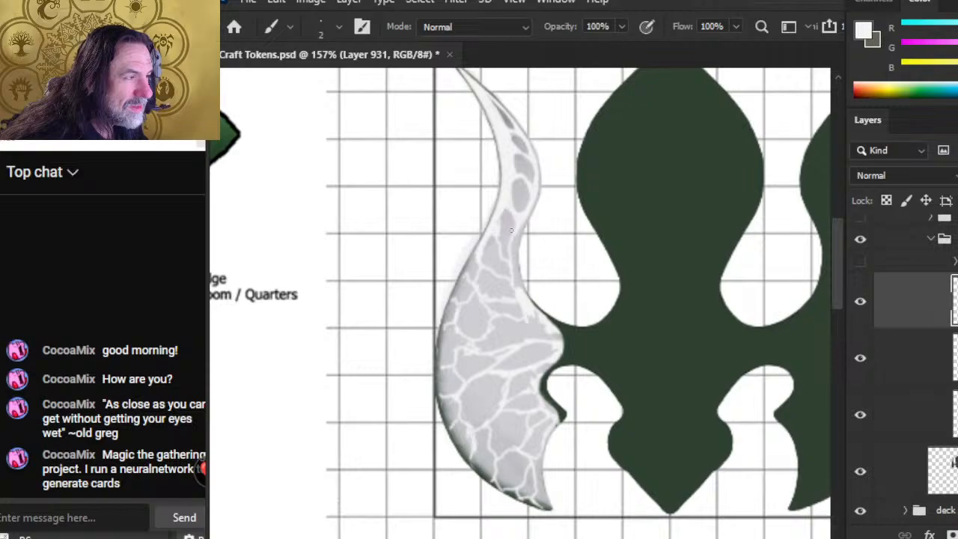
pyautogui.press('e')
pyautogui.press('b')
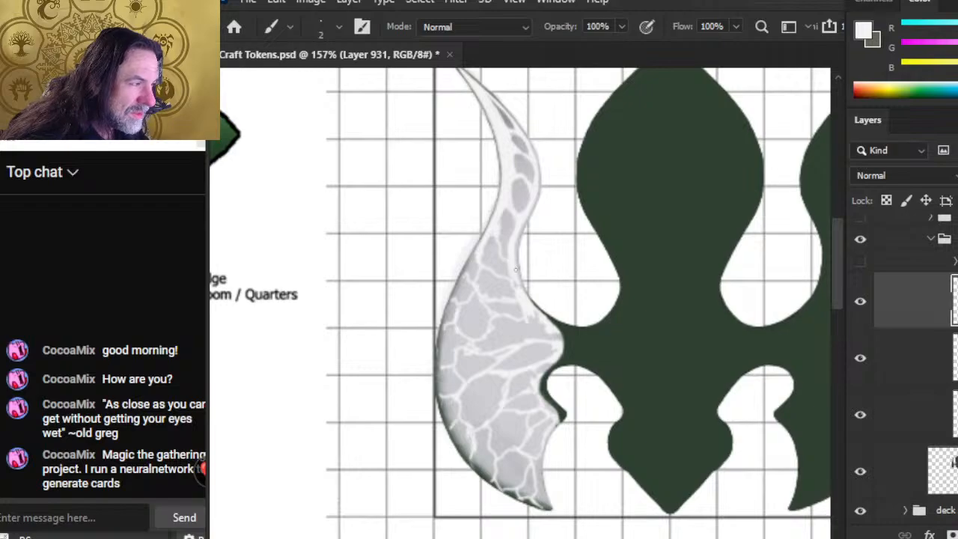
pyautogui.press('e')
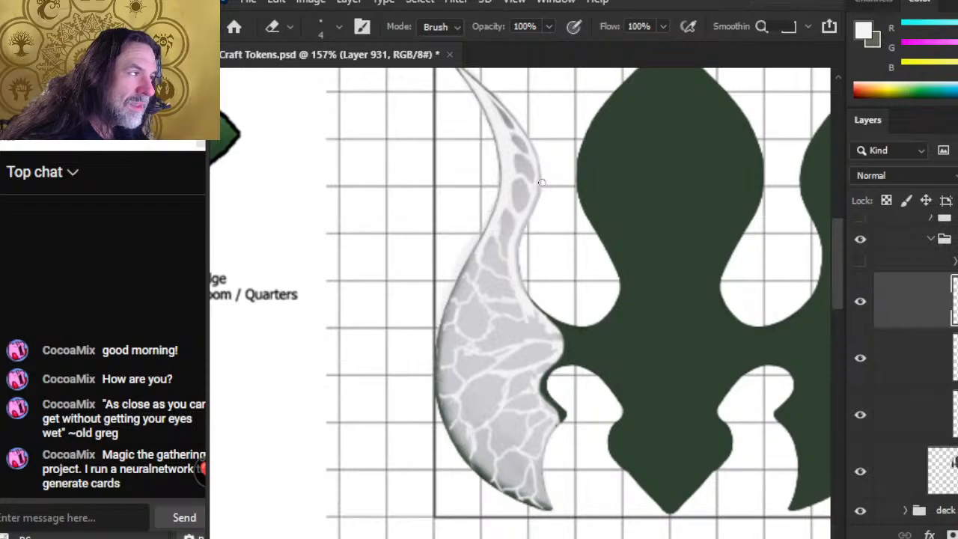
# Close off the narrow grey cell at the neck with a white vein below it, and clean up its outline
pyautogui.press('z')
pyautogui.moveTo(602, 325)
pyautogui.mouseDown()
pyautogui.moveTo(551, 302)
pyautogui.moveTo(544, 359)
pyautogui.mouseUp()
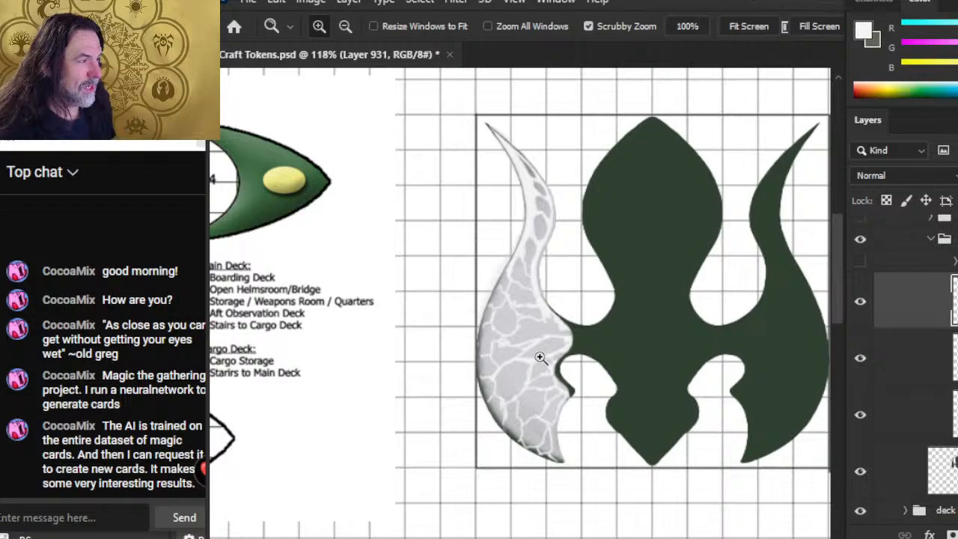
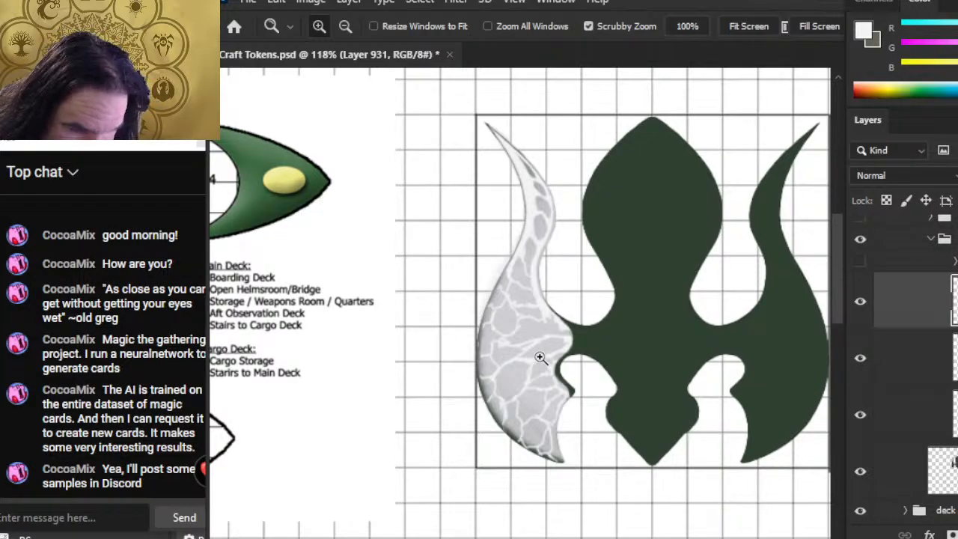
pyautogui.click(552, 335)
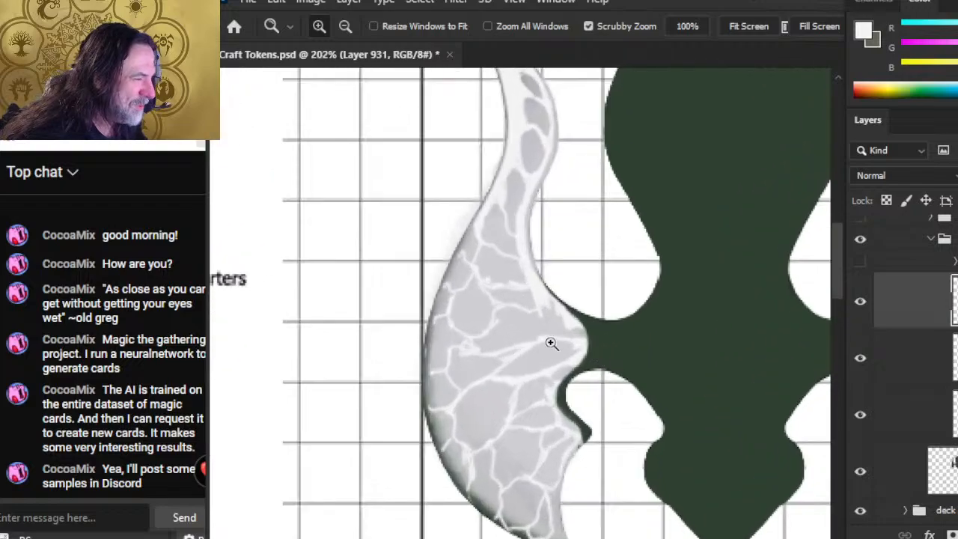
pyautogui.press('b')
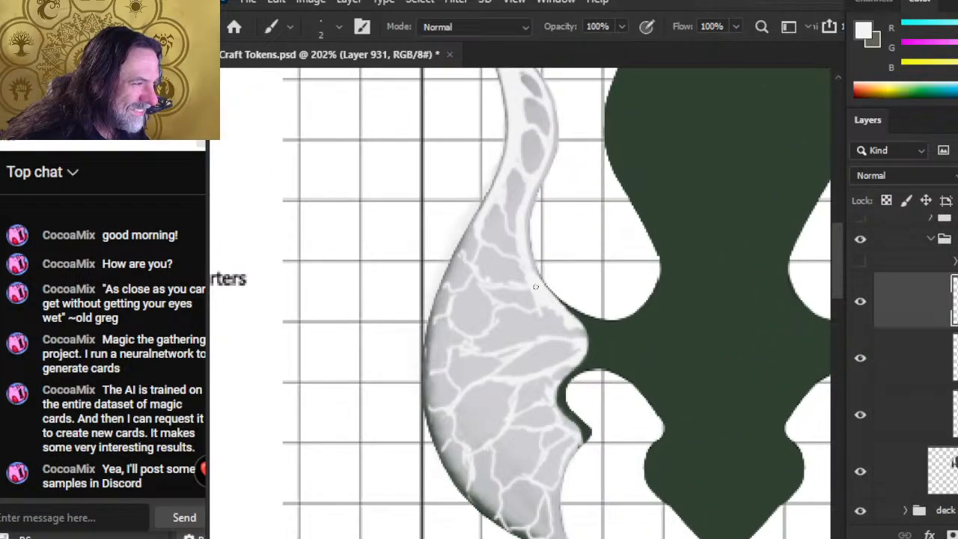
pyautogui.press('e')
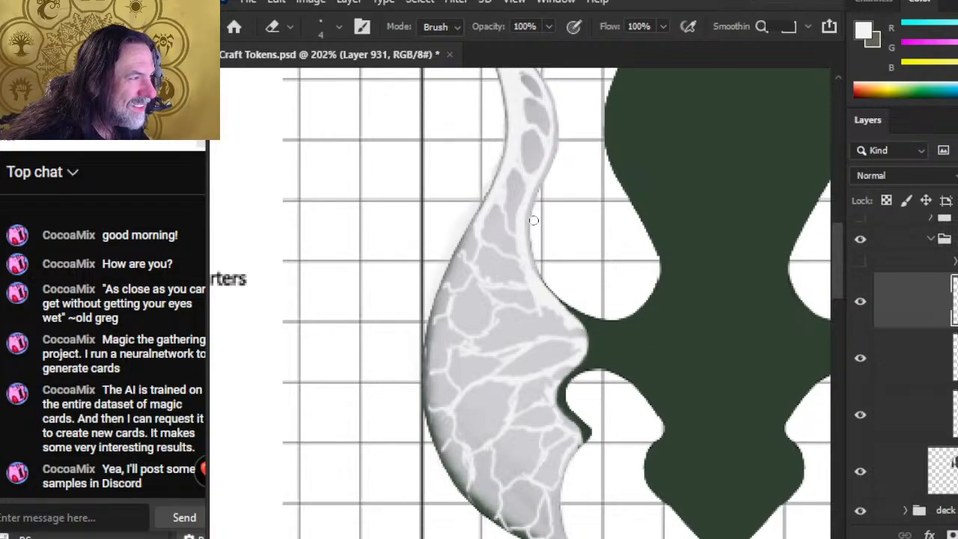
pyautogui.press('b')
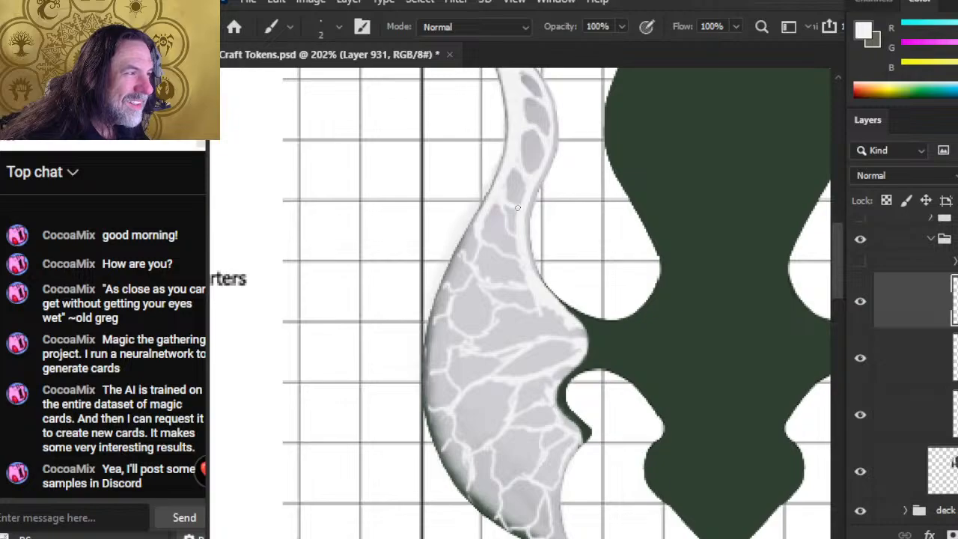
pyautogui.press('e')
pyautogui.press('b')
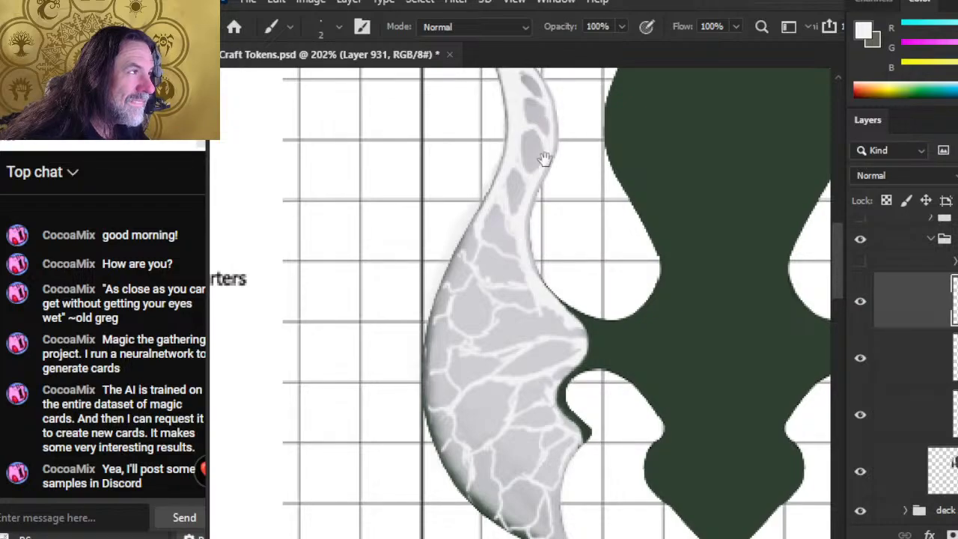
# Touch up the white vein borders around the second and third grey cells of the wing's upper bend
pyautogui.scroll(3, 523, 232)
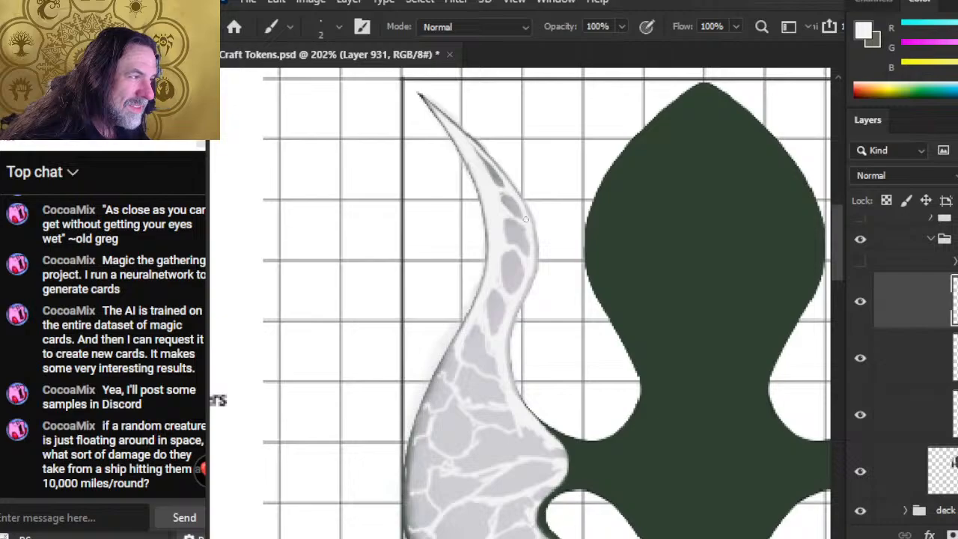
pyautogui.press('e')
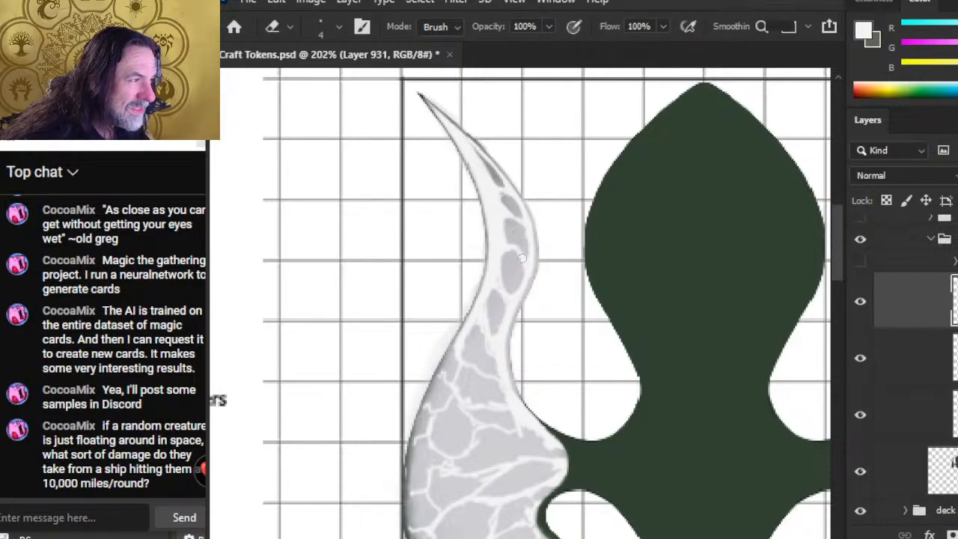
pyautogui.press('b')
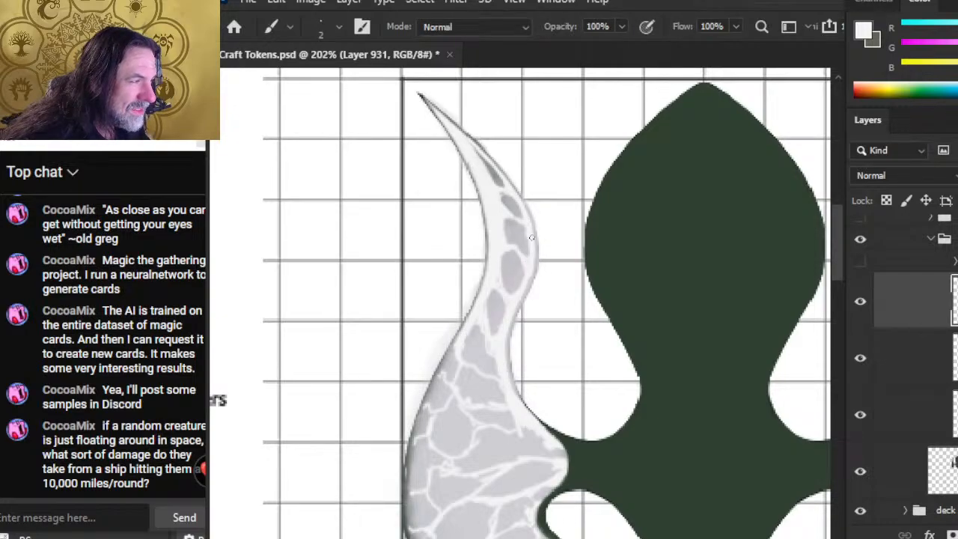
pyautogui.press('e')
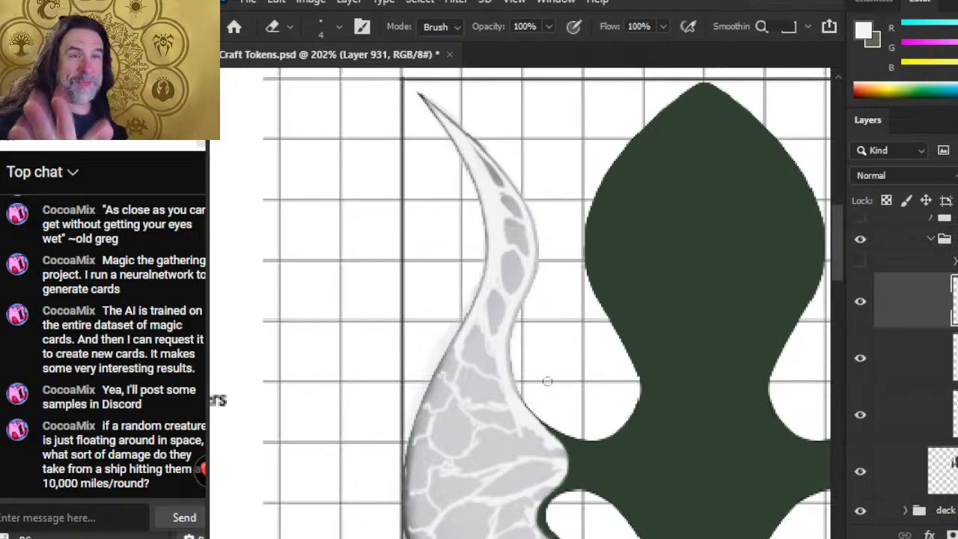
pyautogui.press('b')
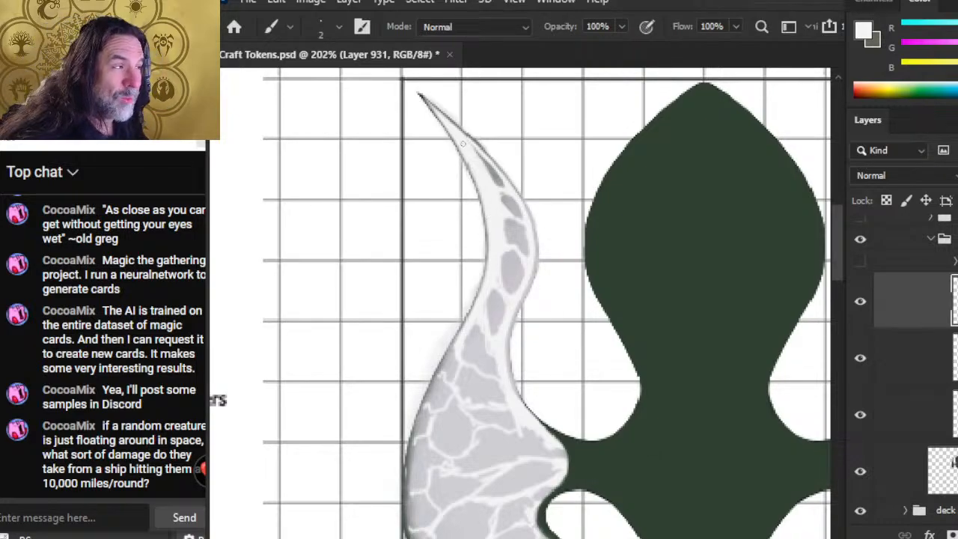
# Shorten the topmost grey cell by covering its thin upper point with white, and clean up the outer edge beside it
pyautogui.press('r')
pyautogui.press('e')
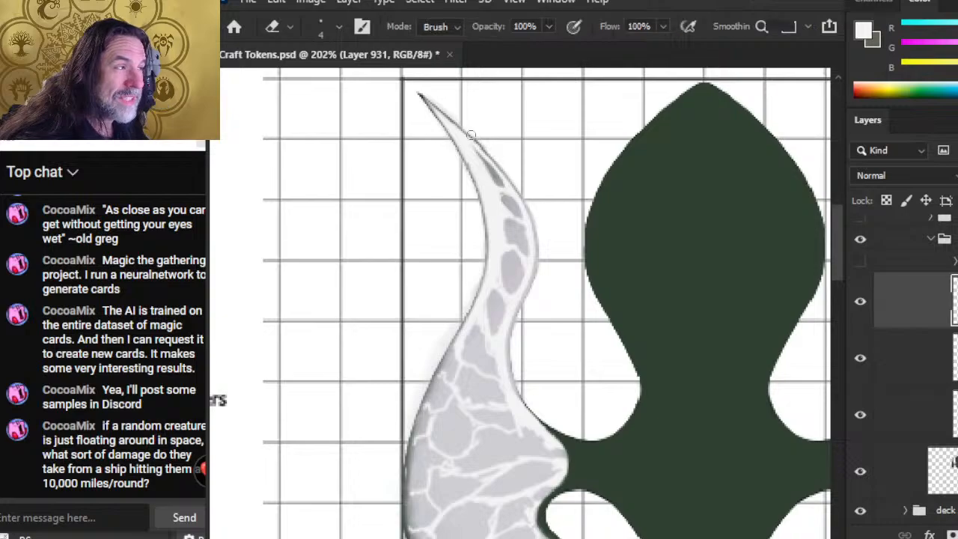
pyautogui.press('b')
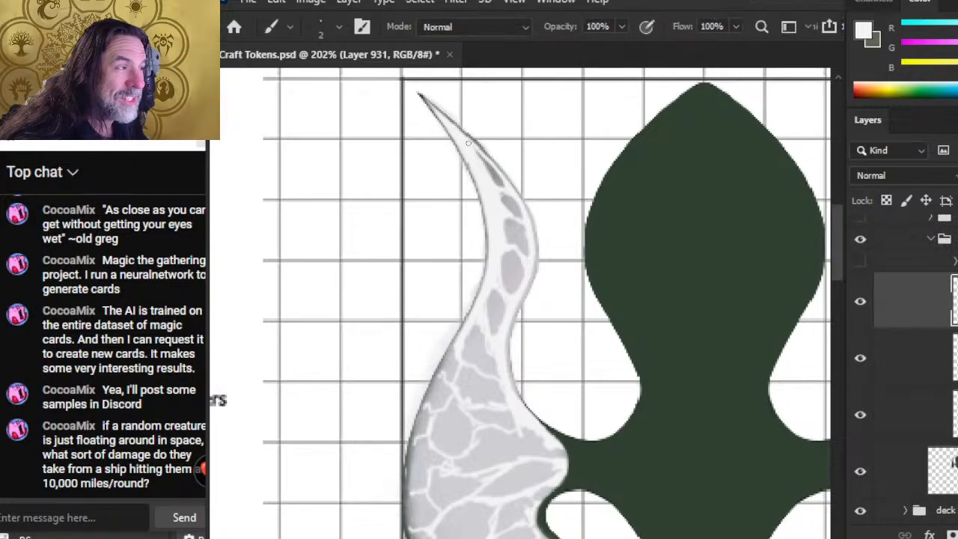
pyautogui.press('e')
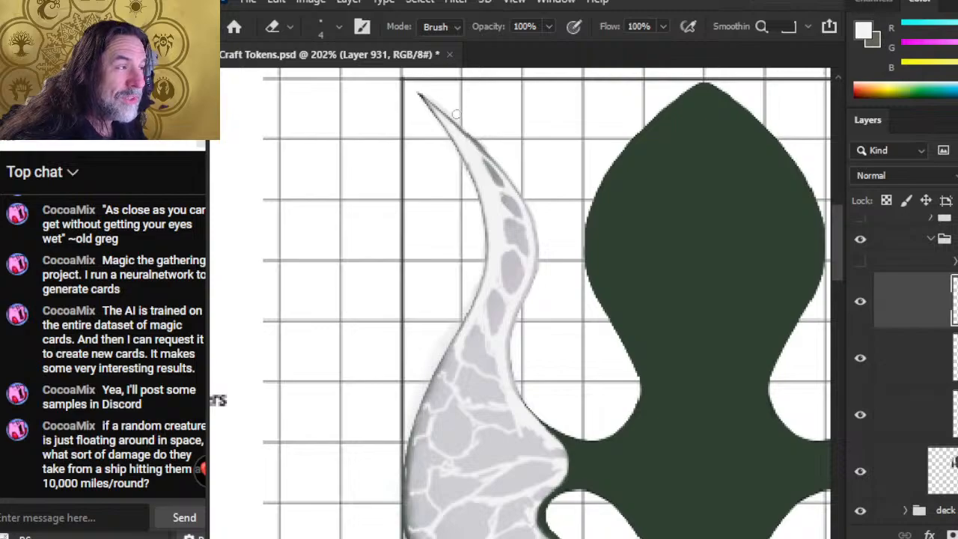
pyautogui.press('b')
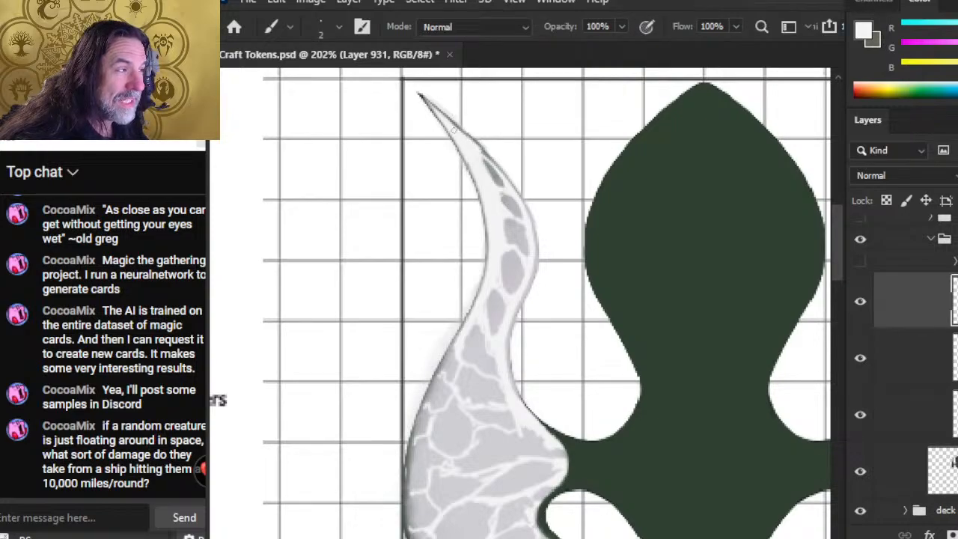
pyautogui.press('e')
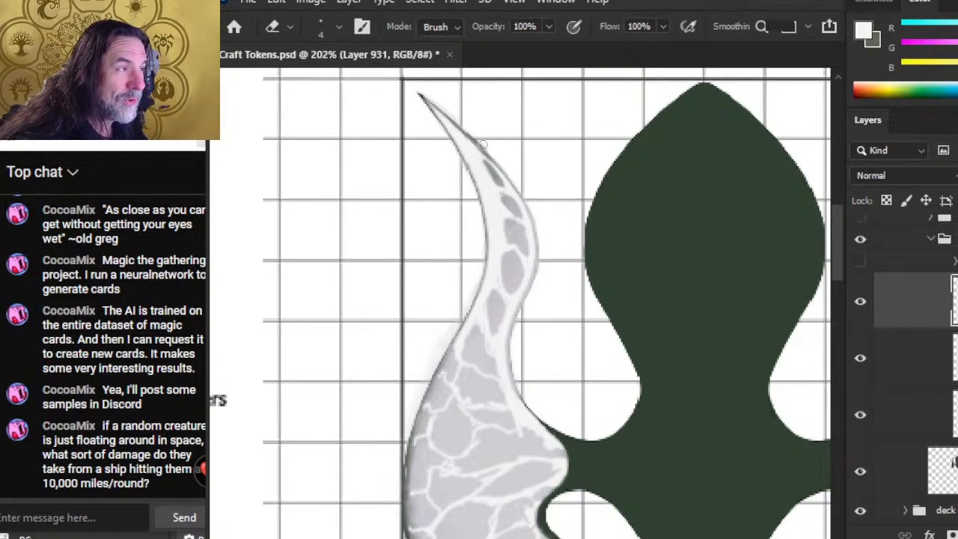
pyautogui.press('b')
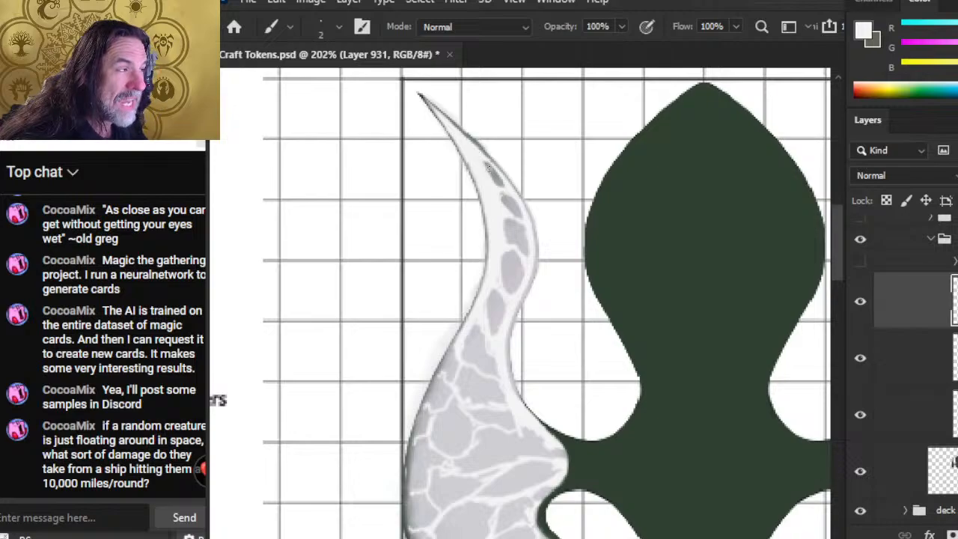
pyautogui.press('e')
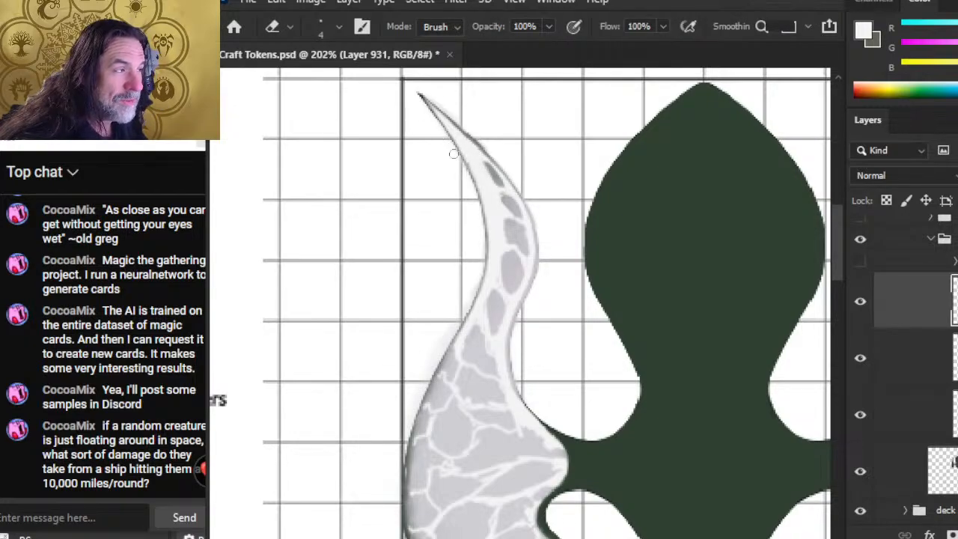
pyautogui.press('r')
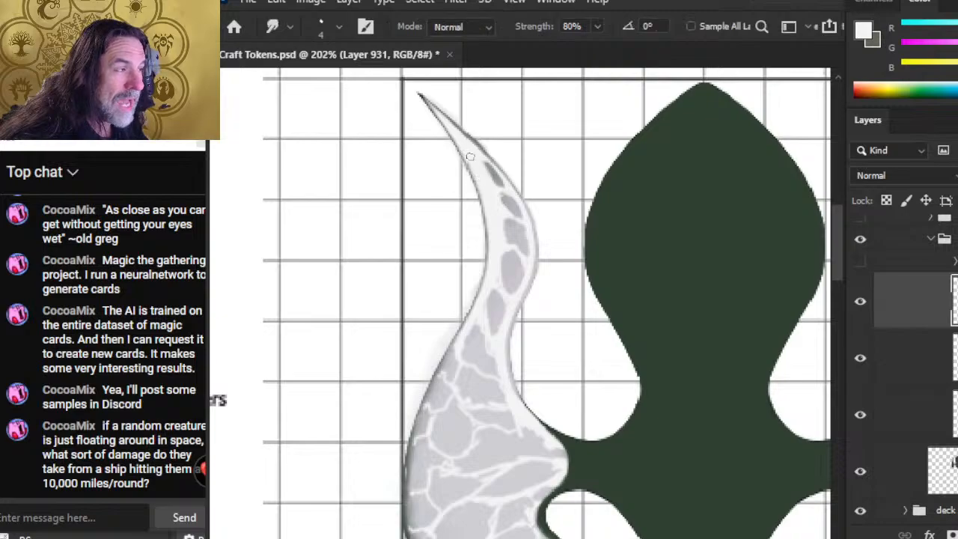
pyautogui.press('e')
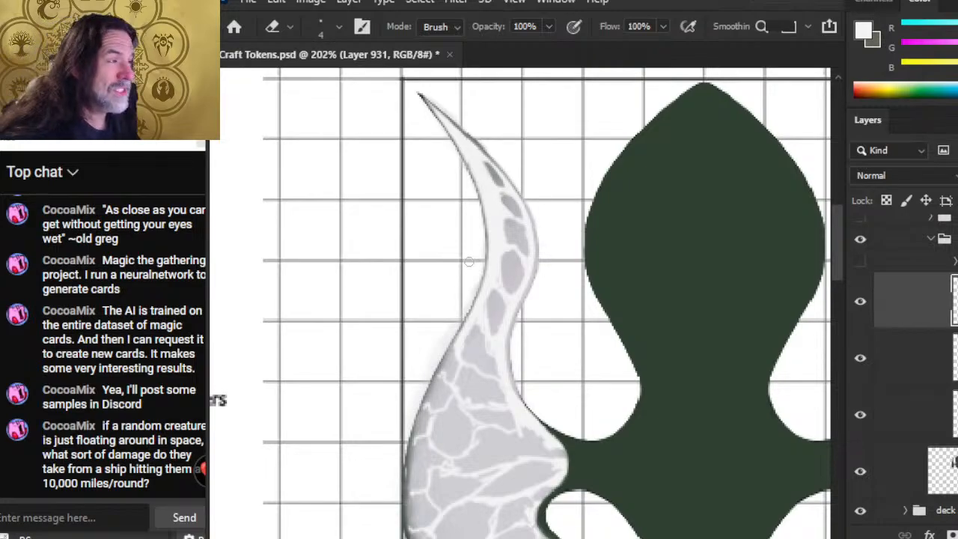
# Refine the narrow white highlight and dark outline near the wing's tip with a size 1 brush and the eraser
pyautogui.press('b')
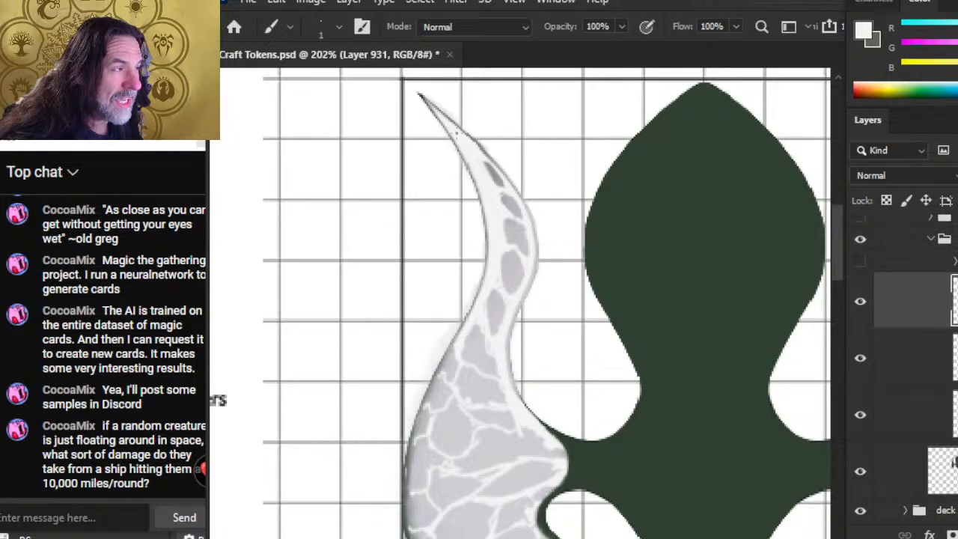
pyautogui.press('e')
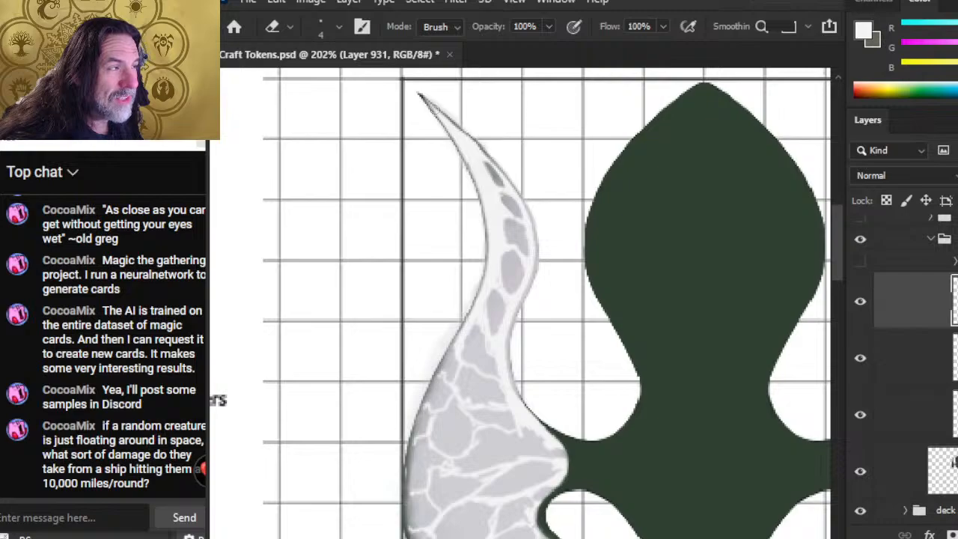
pyautogui.press('b')
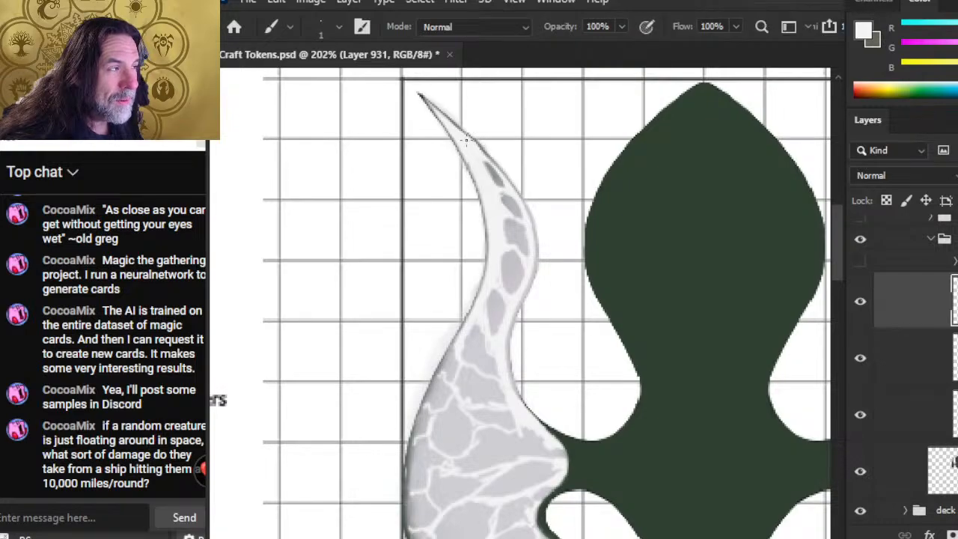
pyautogui.press('e')
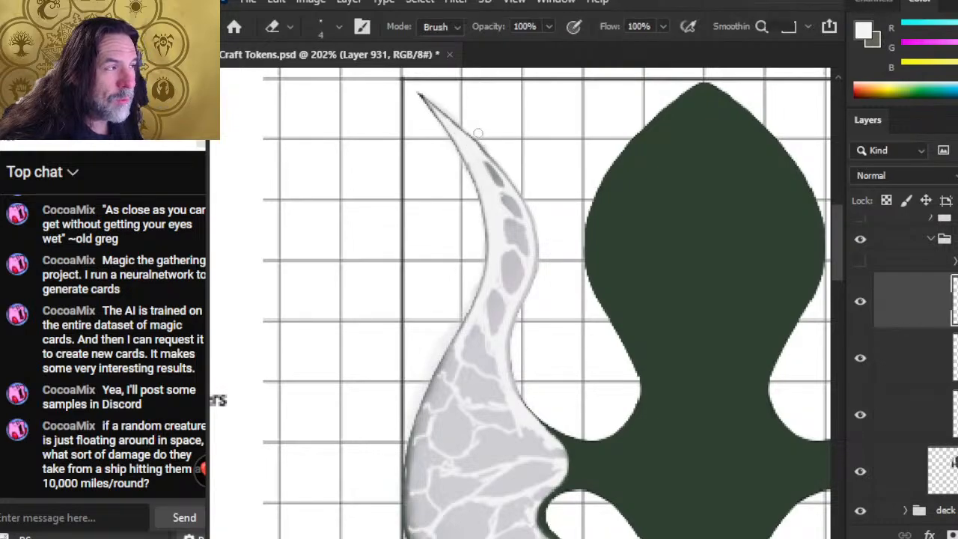
pyautogui.press('b')
pyautogui.press('e')
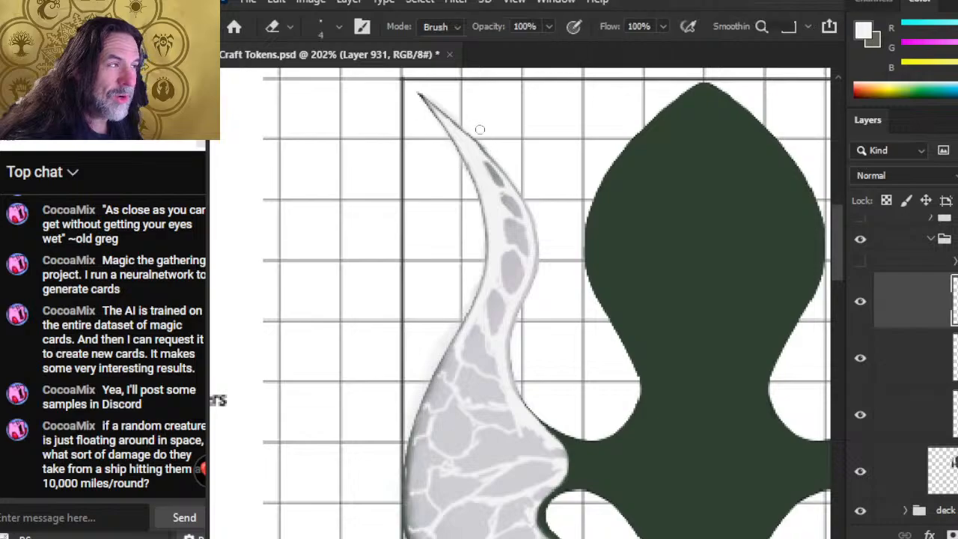
pyautogui.press('b')
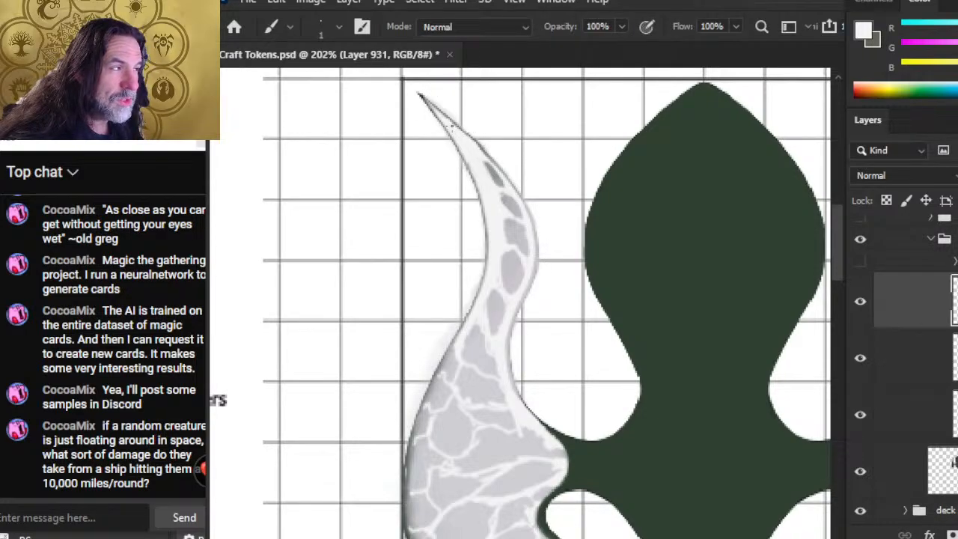
pyautogui.press('e')
pyautogui.press('b')
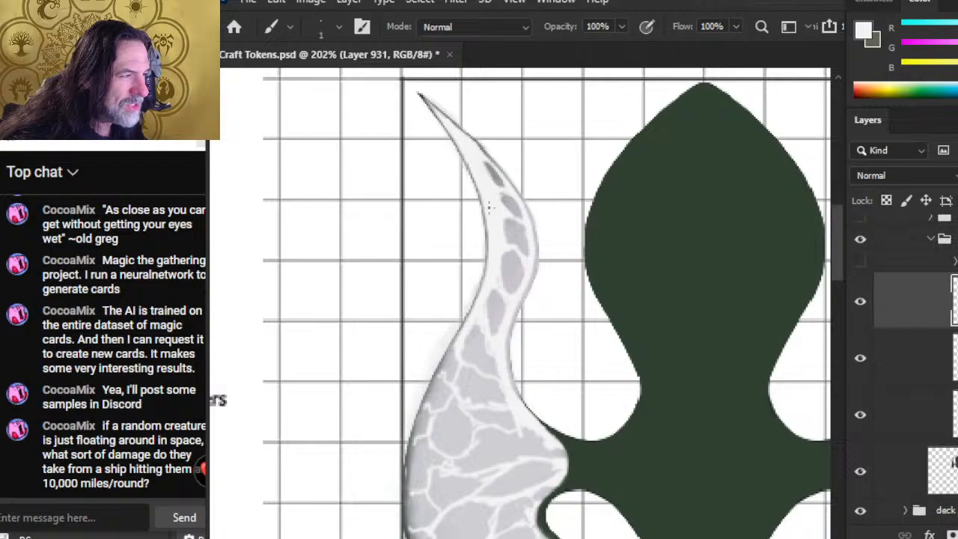
# Smooth the white below the wing's tip with the Smudge tool, and reshape the third grey cell into a slanted form
pyautogui.press('r')
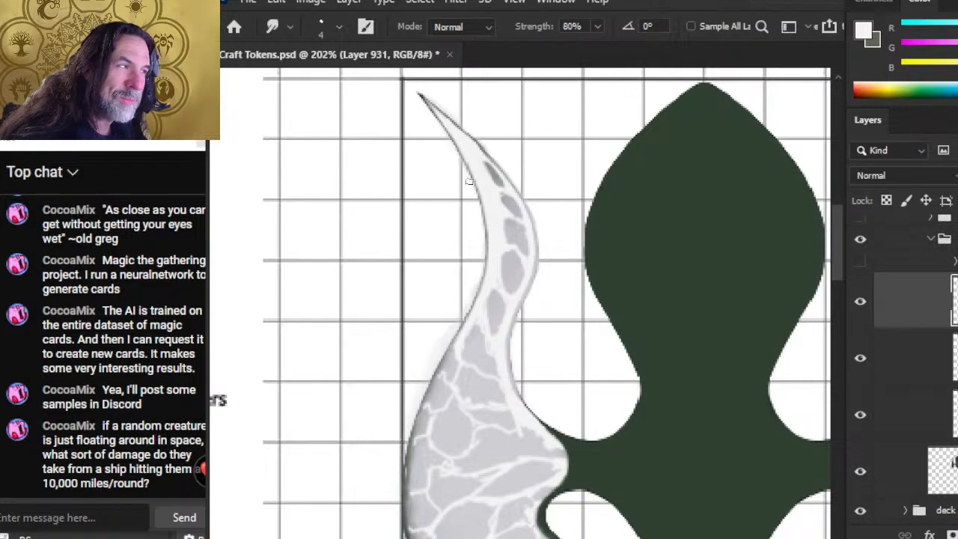
pyautogui.press('b')
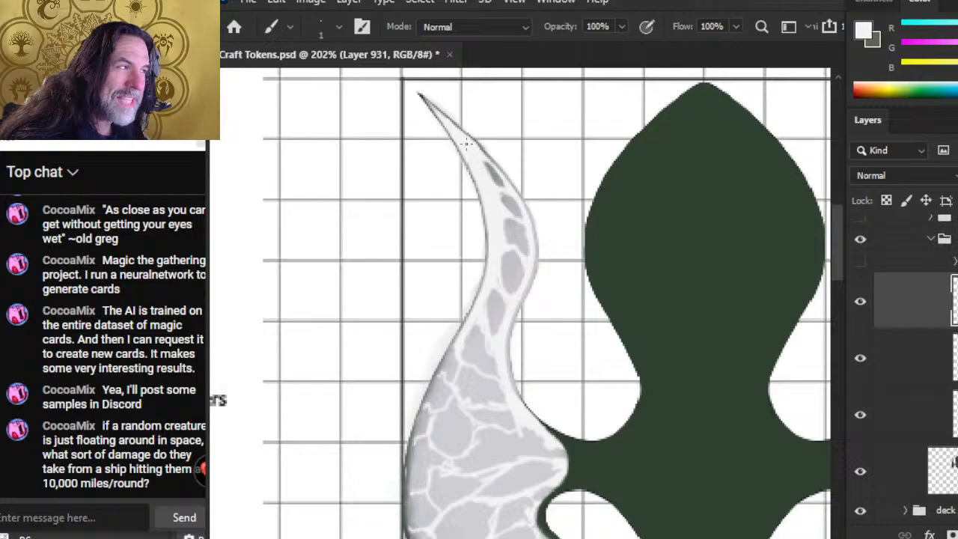
pyautogui.press('r')
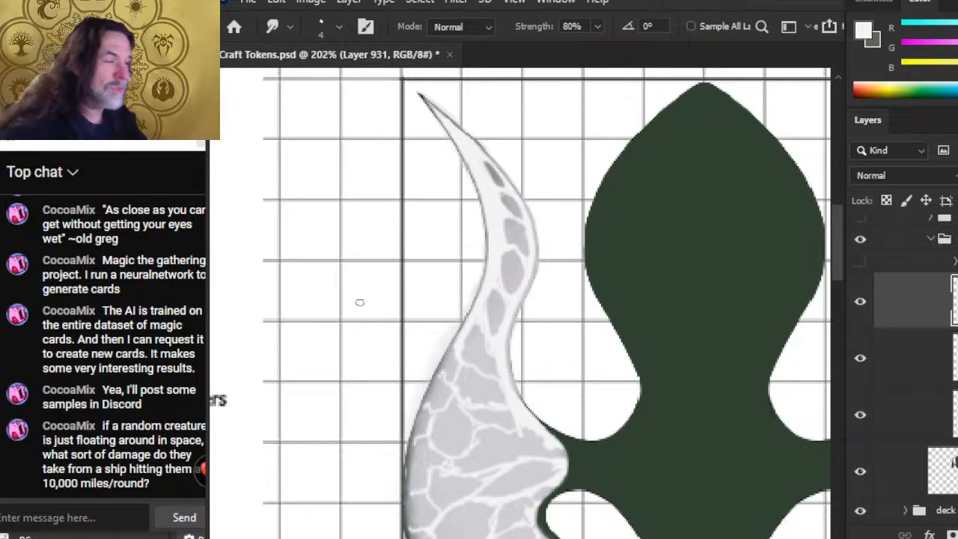
pyautogui.press('b')
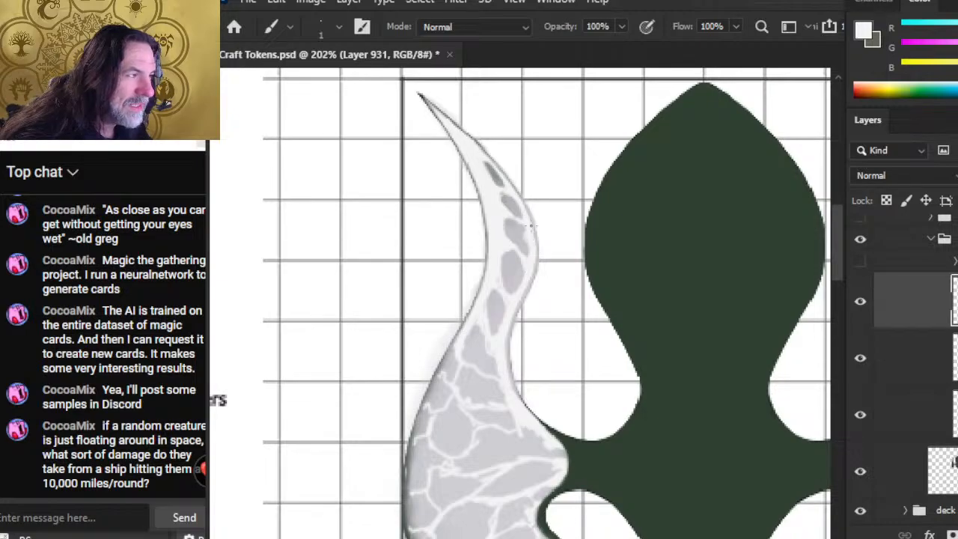
pyautogui.press('e')
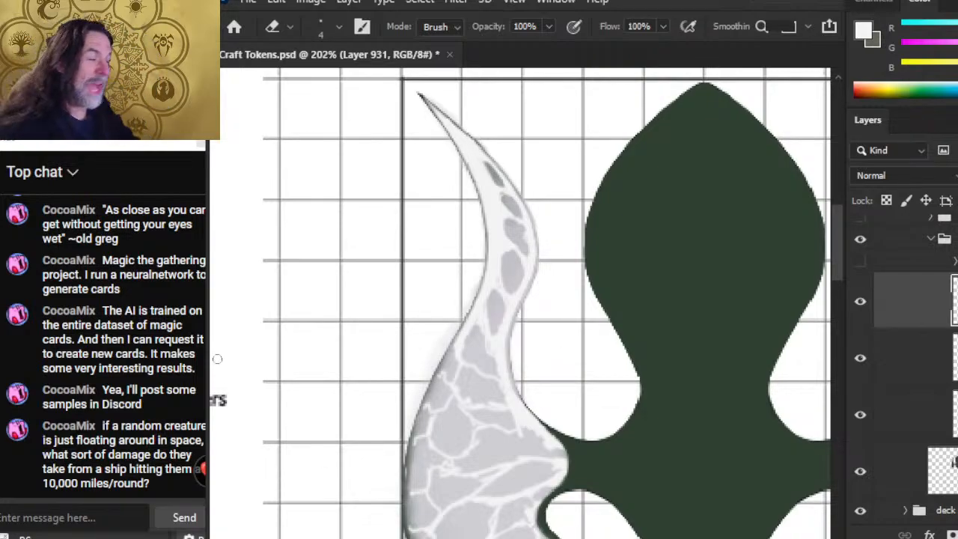
# Reshape the two grey cells at the wing's neck with fine white veins between them and along the inner rim
pyautogui.moveTo(459, 427); pyautogui.dragTo(448, 357)
pyautogui.press('b')
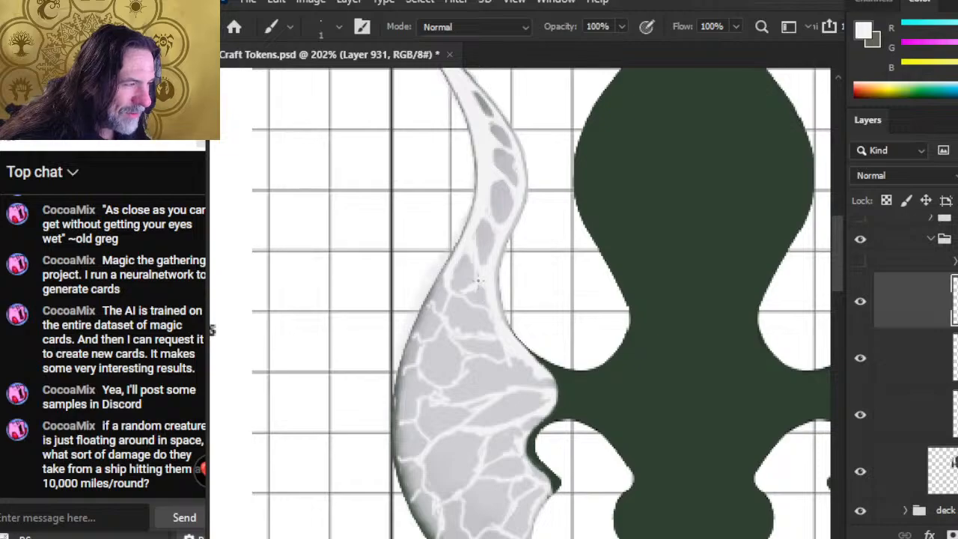
pyautogui.press('e')
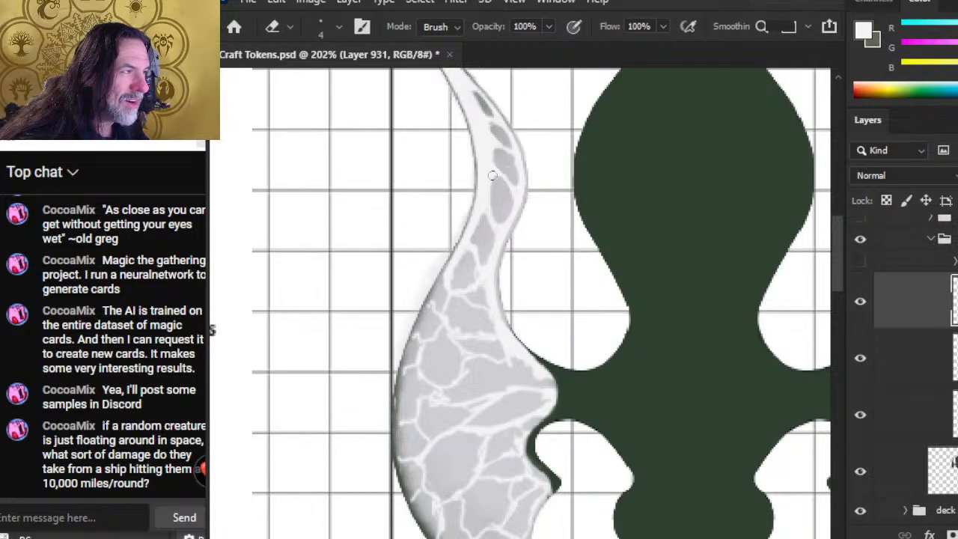
# Slant the veins between the second, third and fourth grey cells of the bend, and trim the cells' outer edges with white
pyautogui.press('b')
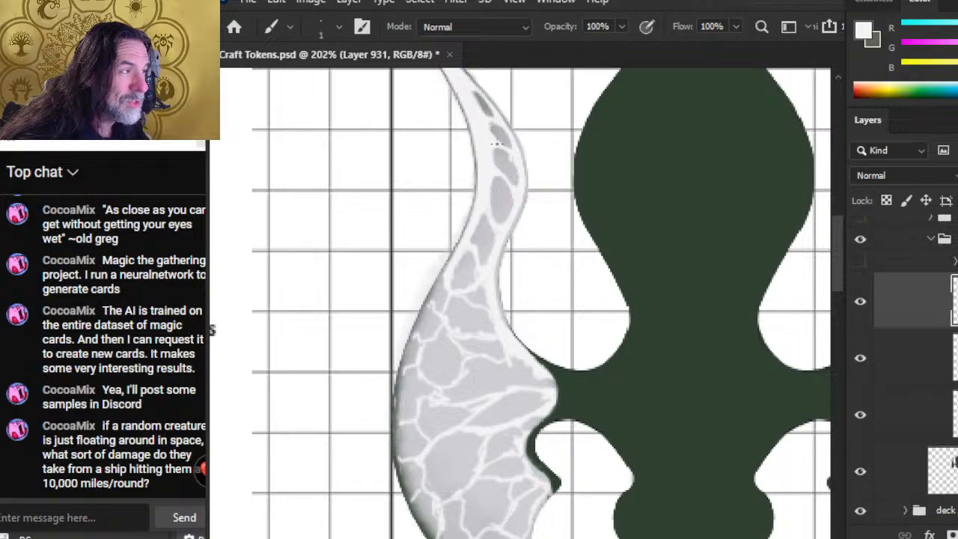
pyautogui.press('e')
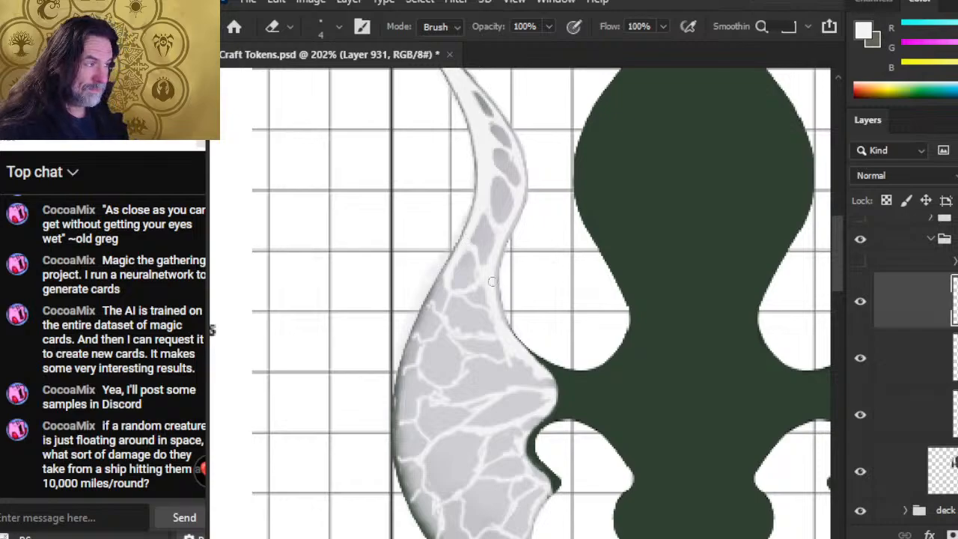
pyautogui.press('b')
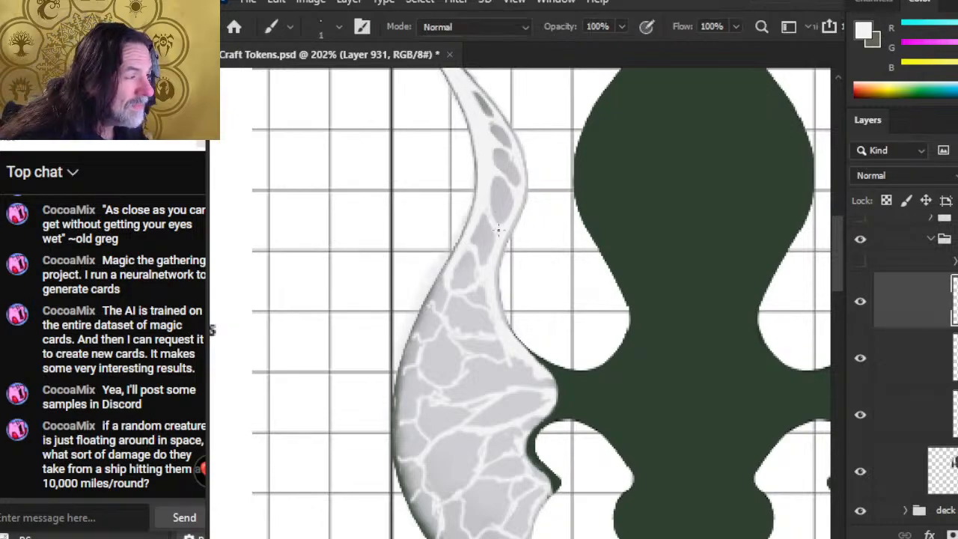
pyautogui.press('e')
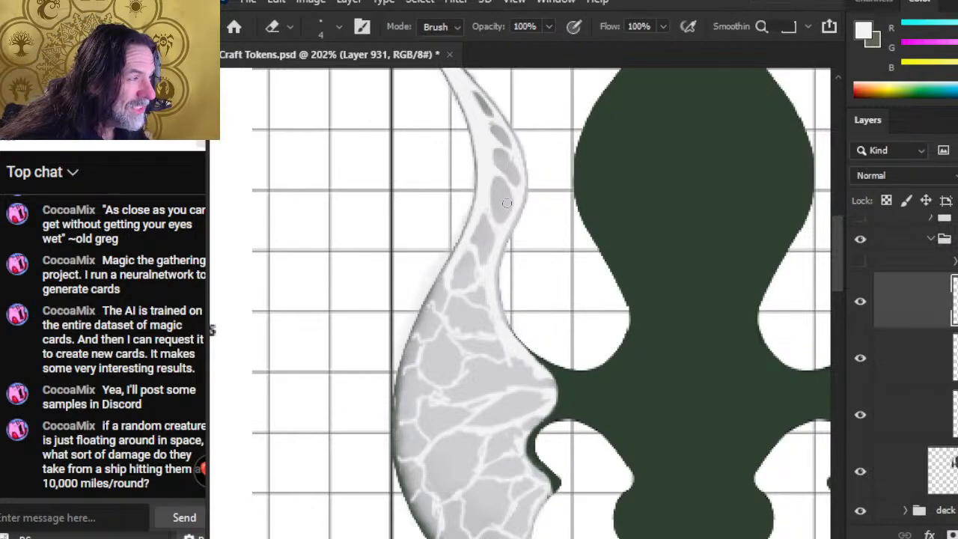
pyautogui.press('b')
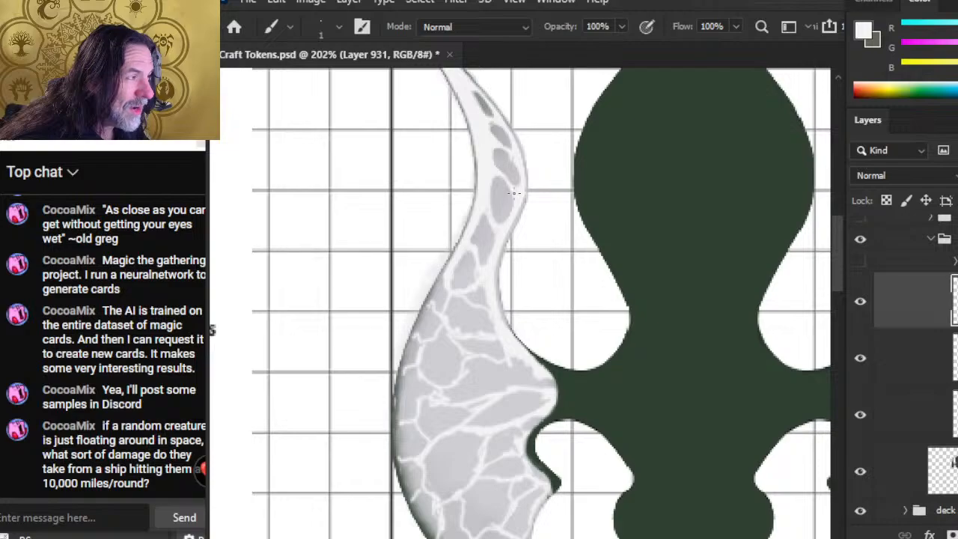
pyautogui.press('e')
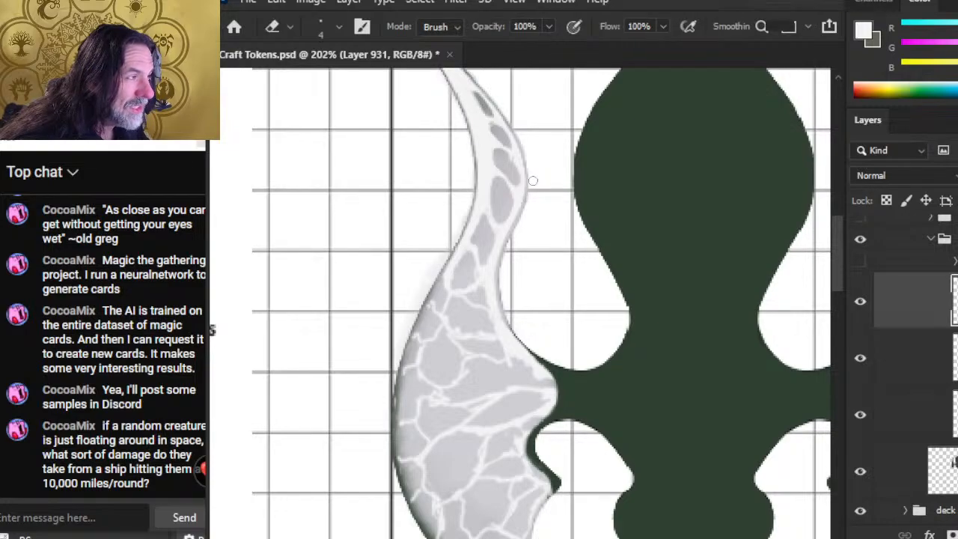
pyautogui.press('b')
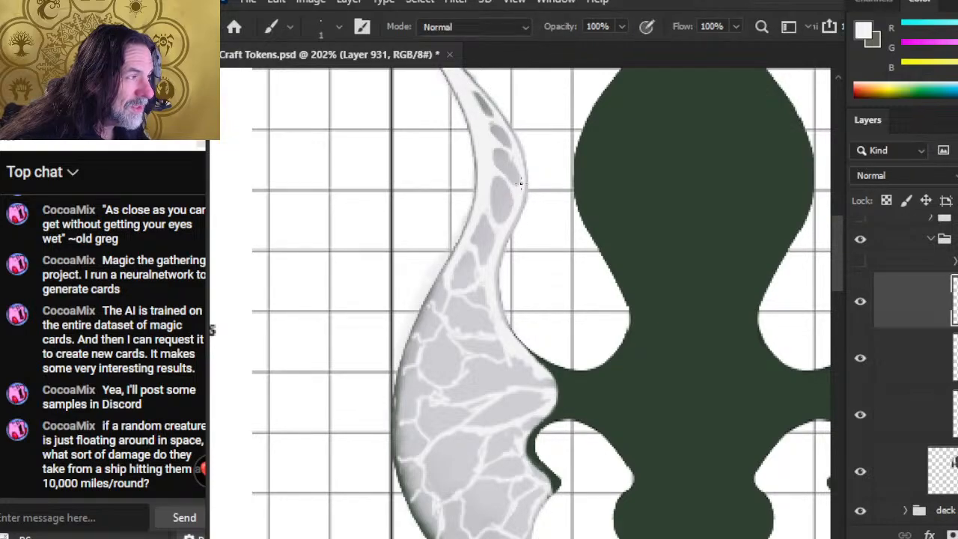
# Touch up the white outer rim and the vein between the second and third grey cells with the size 1 brush, eraser and Smudge tool
pyautogui.press('e')
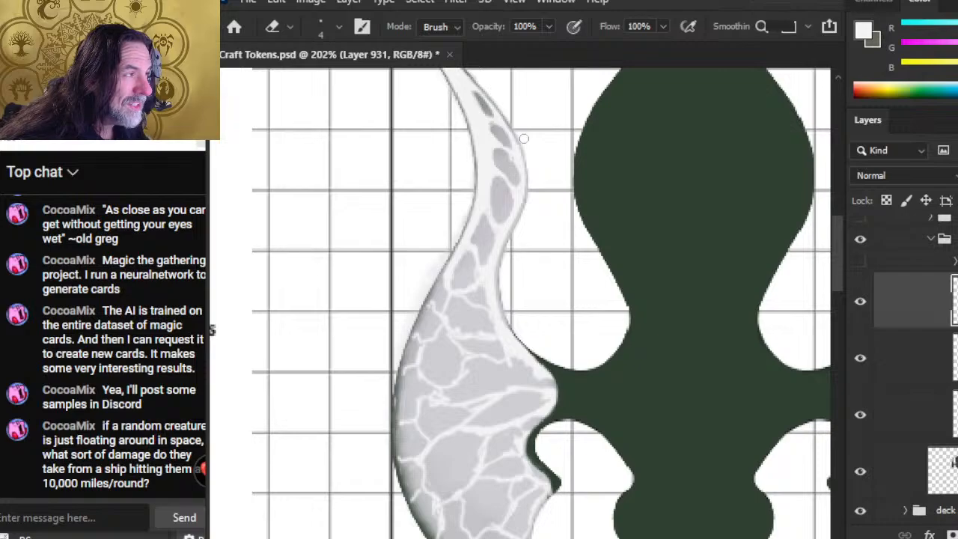
pyautogui.press('b')
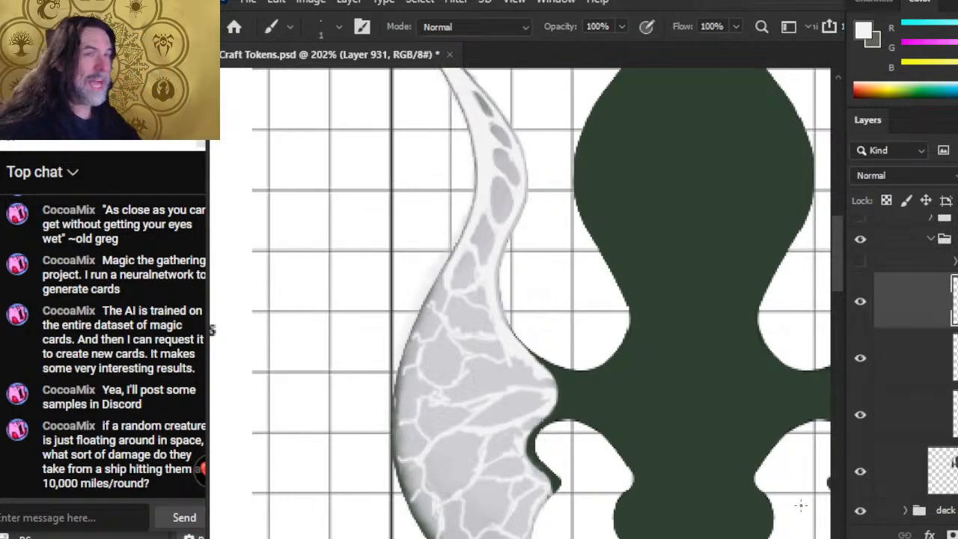
pyautogui.press('r')
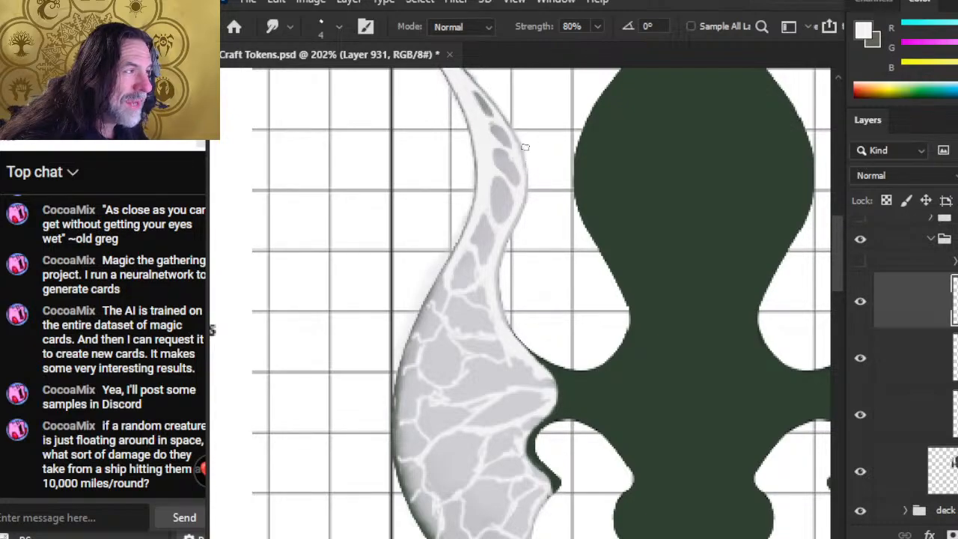
pyautogui.press('b')
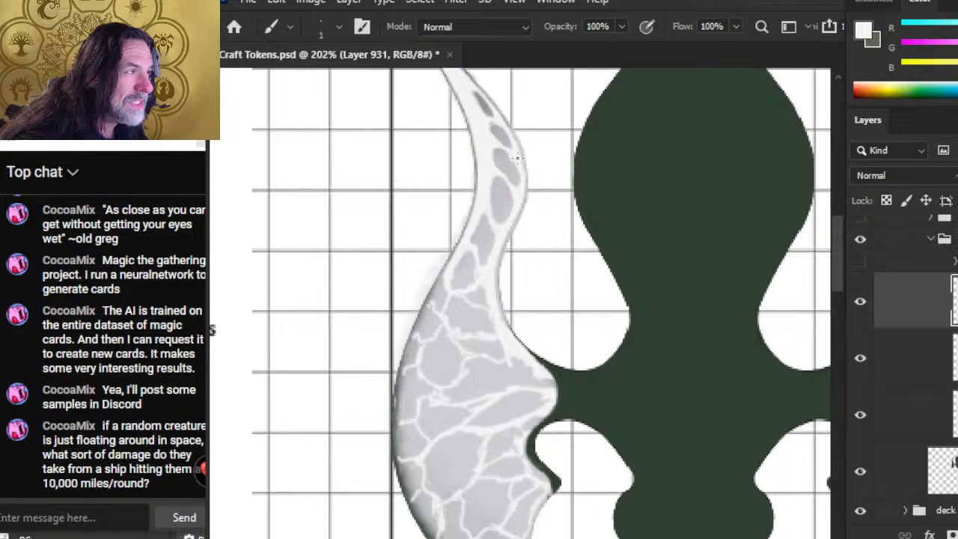
pyautogui.press('r')
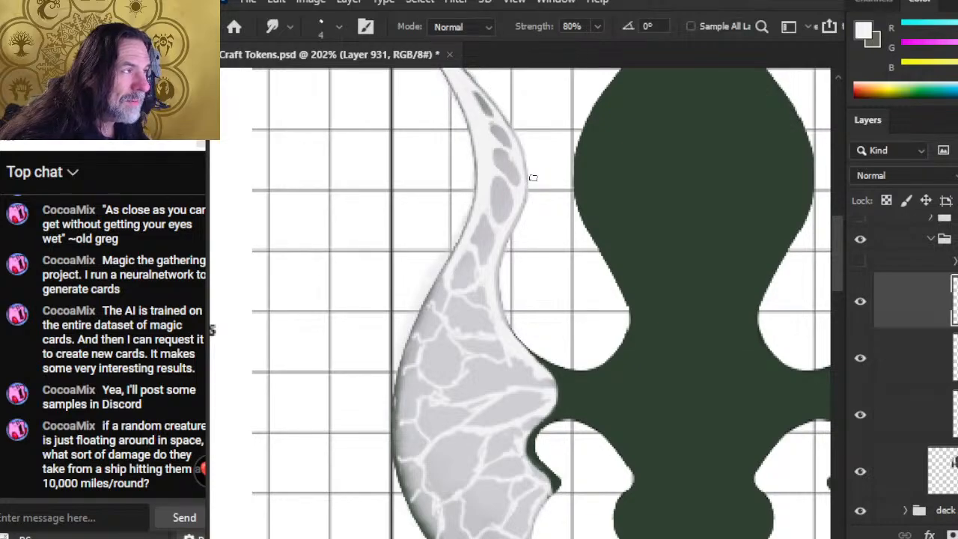
pyautogui.press('b')
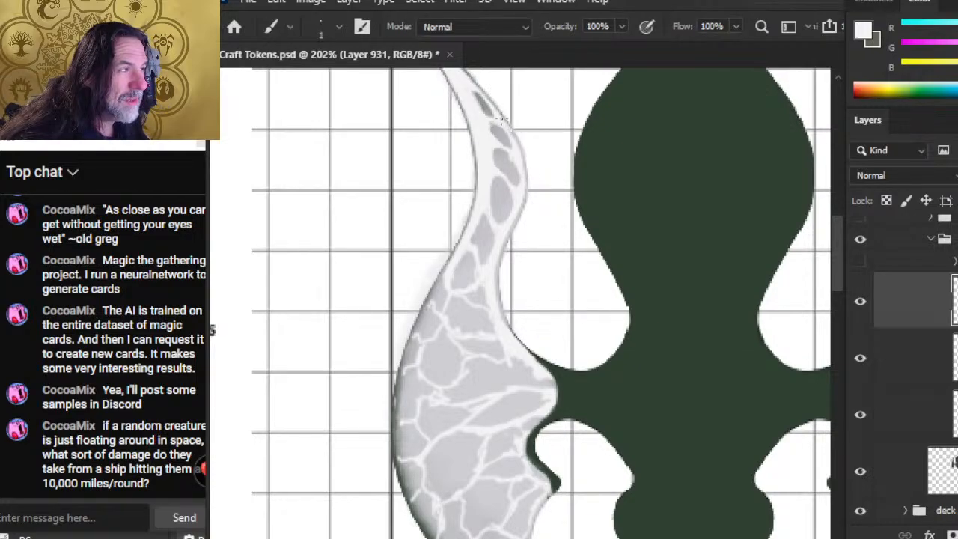
pyautogui.press('r')
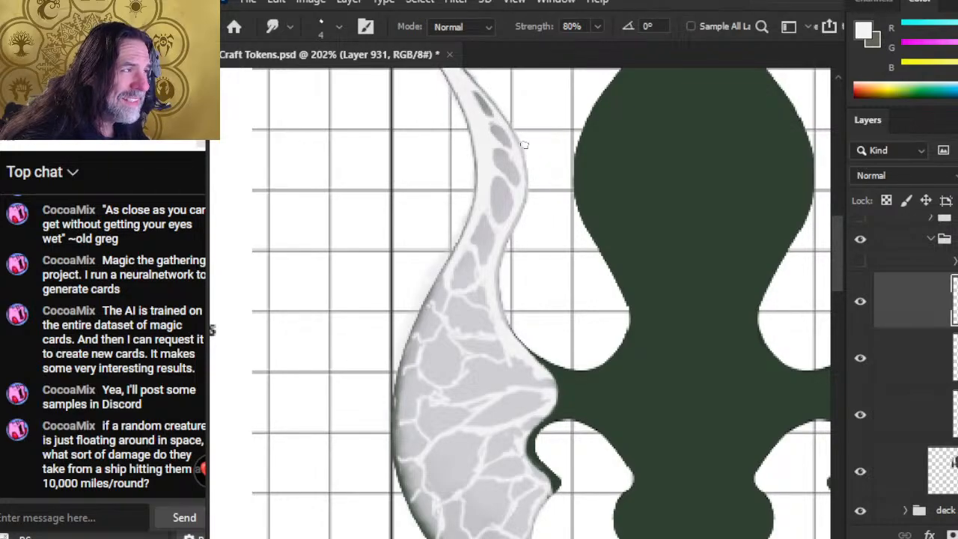
# Blend and clean the bend's outer edge beside the second, third and fourth grey cells with the Smudge tool, eraser and fine white strokes
pyautogui.press('e')
pyautogui.press('r')
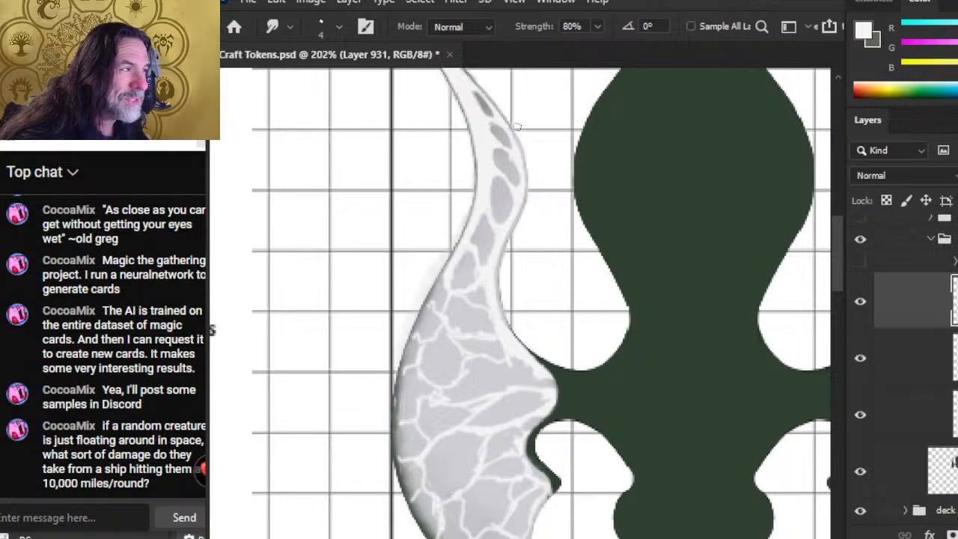
pyautogui.press('e')
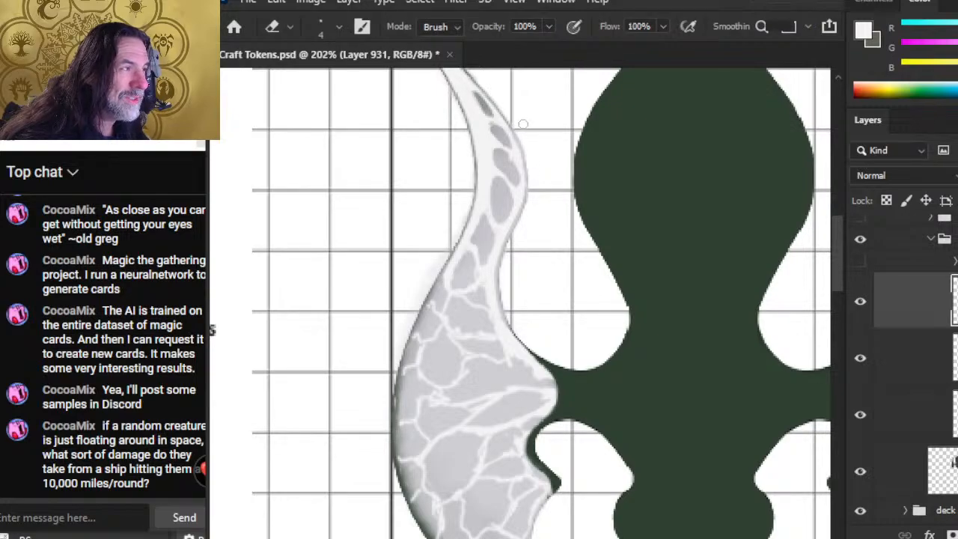
pyautogui.press('r')
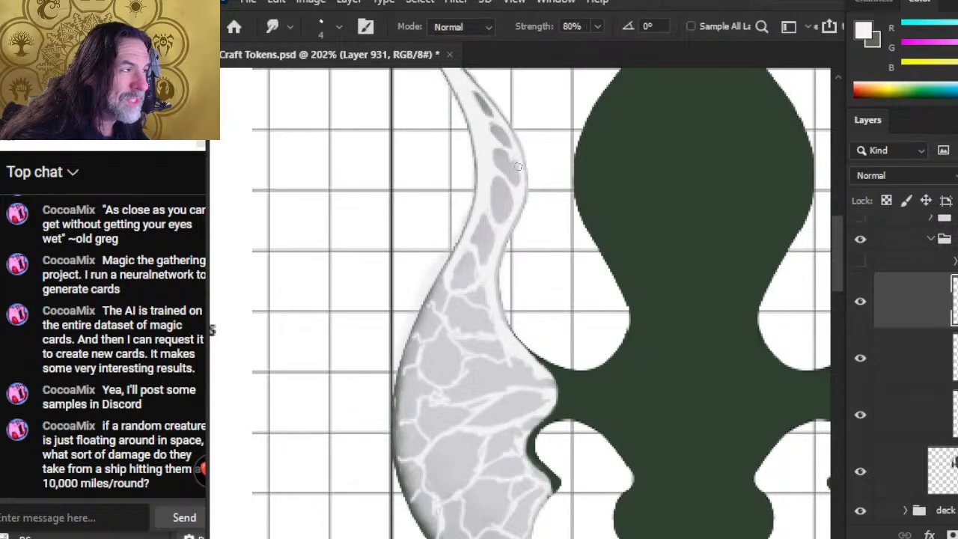
pyautogui.press('b')
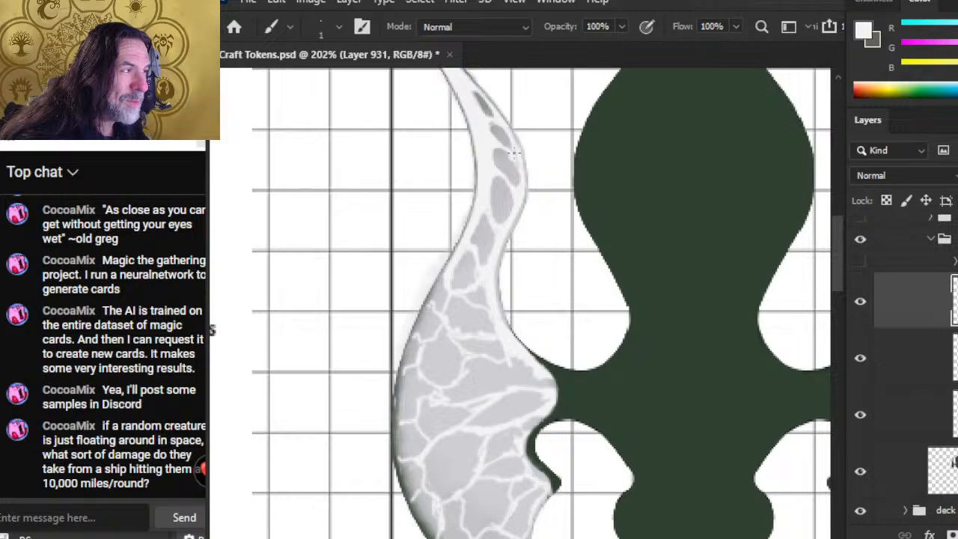
pyautogui.press('r')
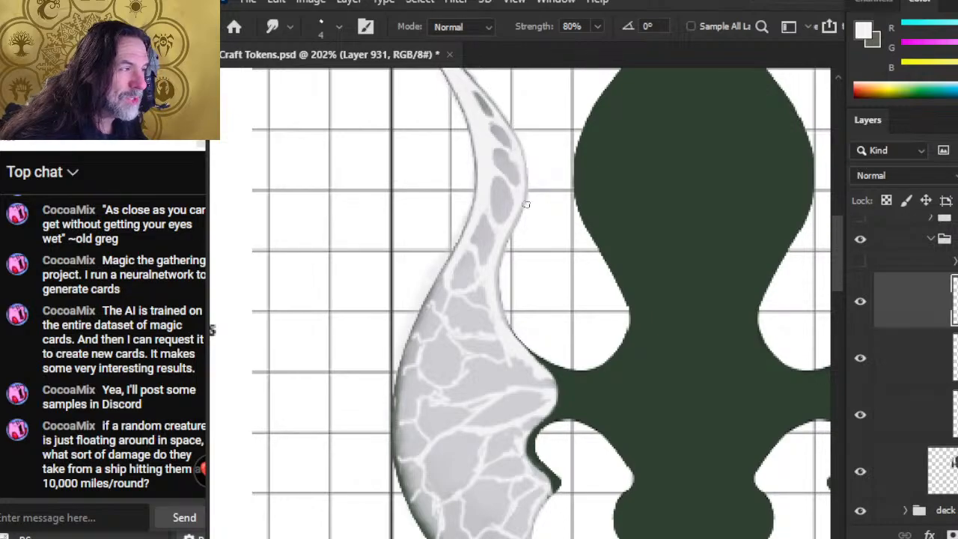
pyautogui.press('e')
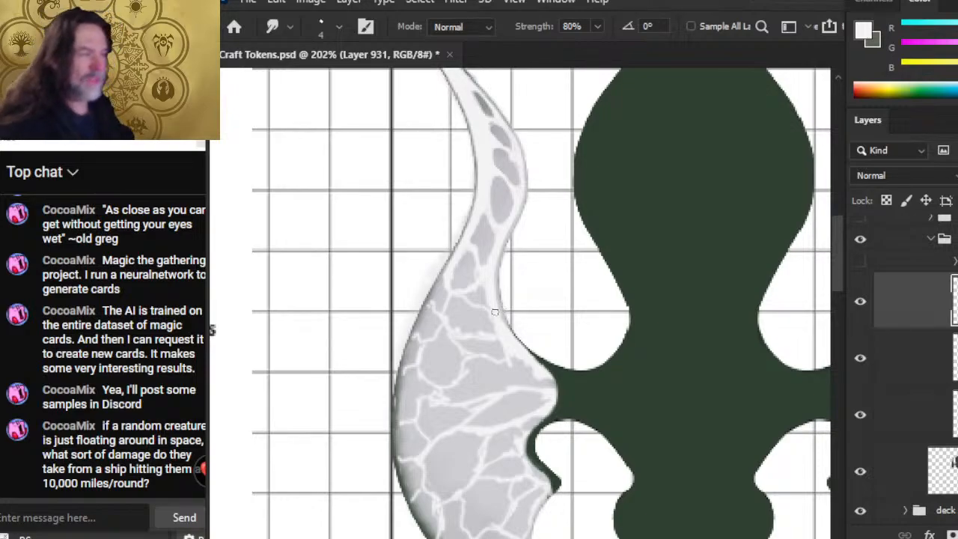
# Refine the white veins around the fourth and fifth grey cells below the bend with the size 1 brush and size 4 eraser
pyautogui.press('b')
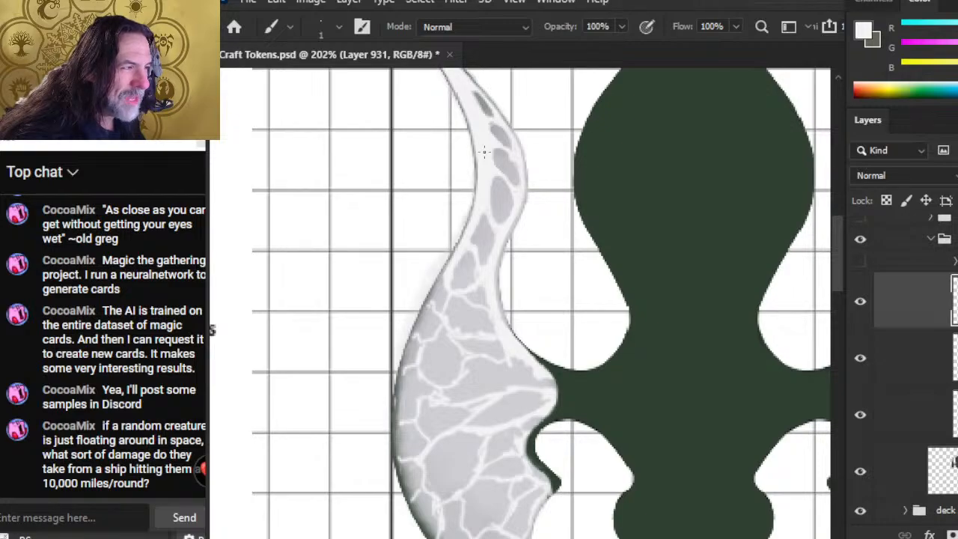
pyautogui.press('e')
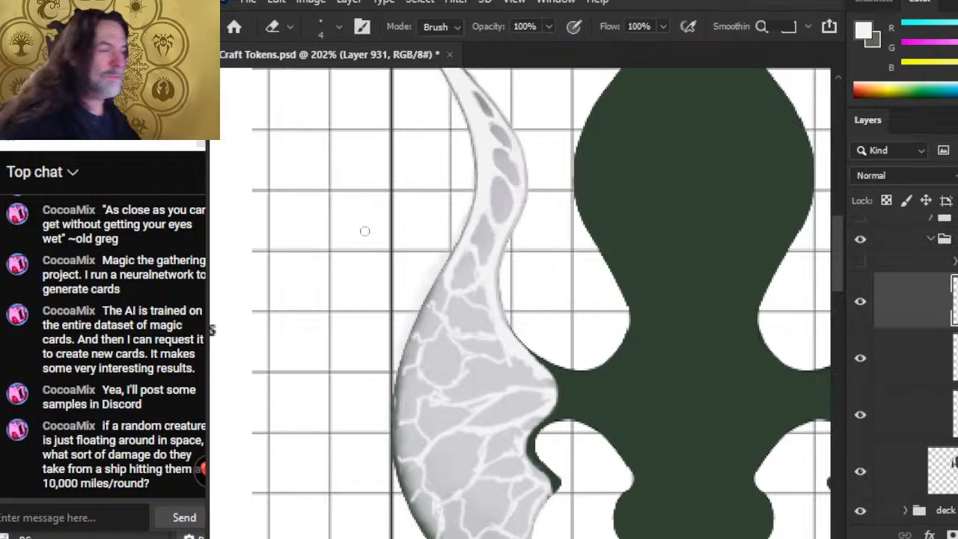
pyautogui.press('b')
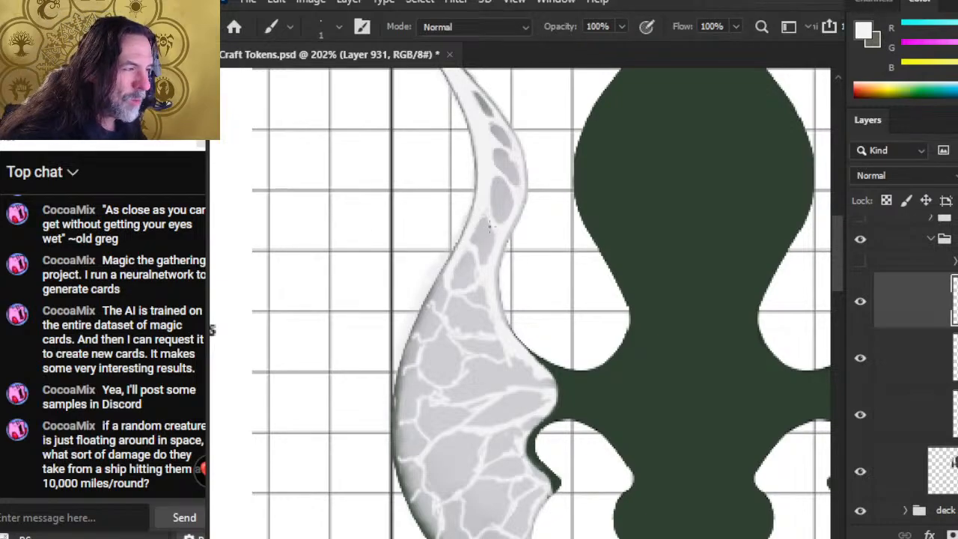
pyautogui.press('e')
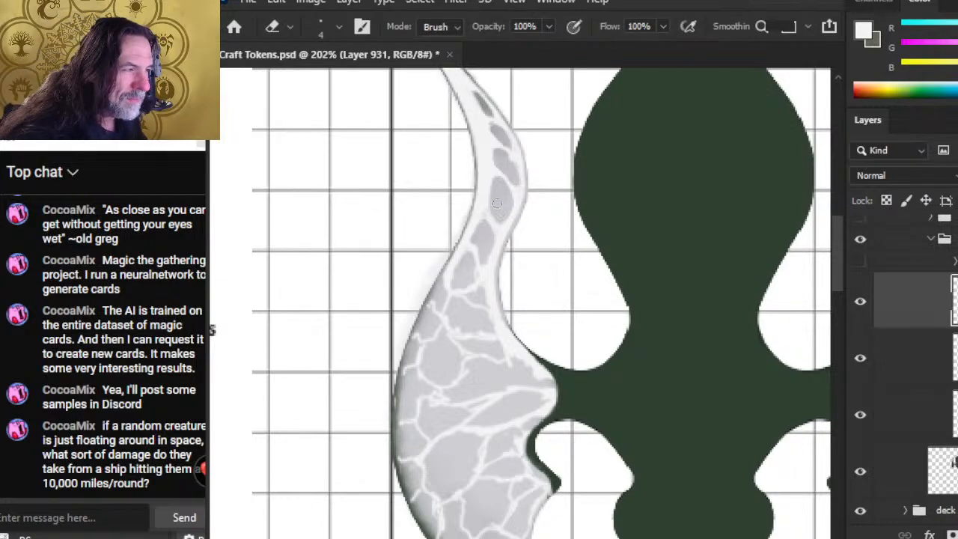
pyautogui.press('b')
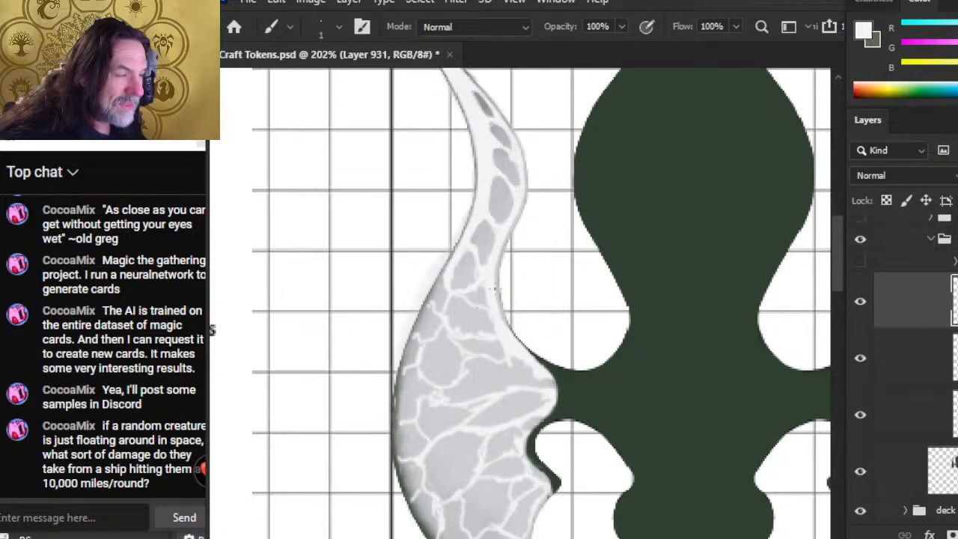
# Reshape the grey cell at the wing's neck by erasing and repainting the fine white veins on both of its sides
pyautogui.press('e')
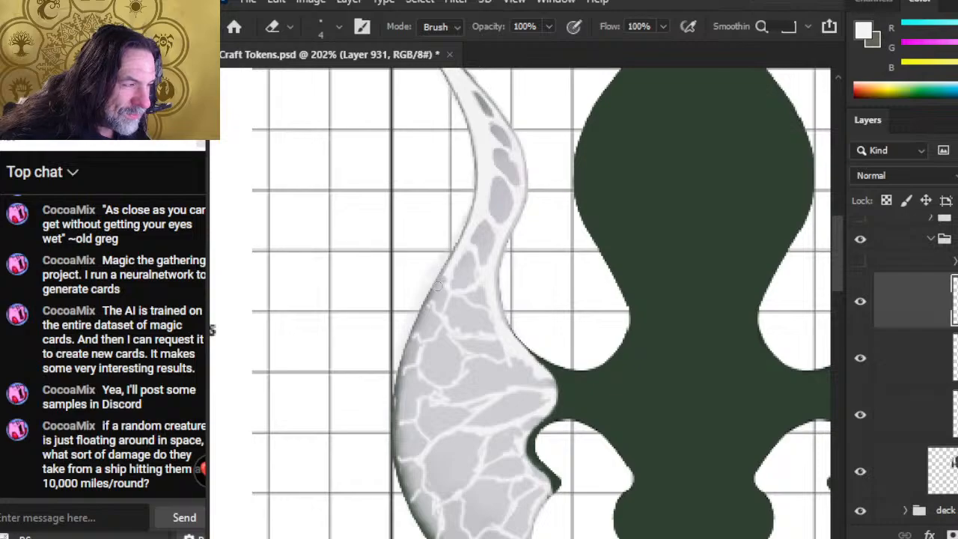
pyautogui.press('b')
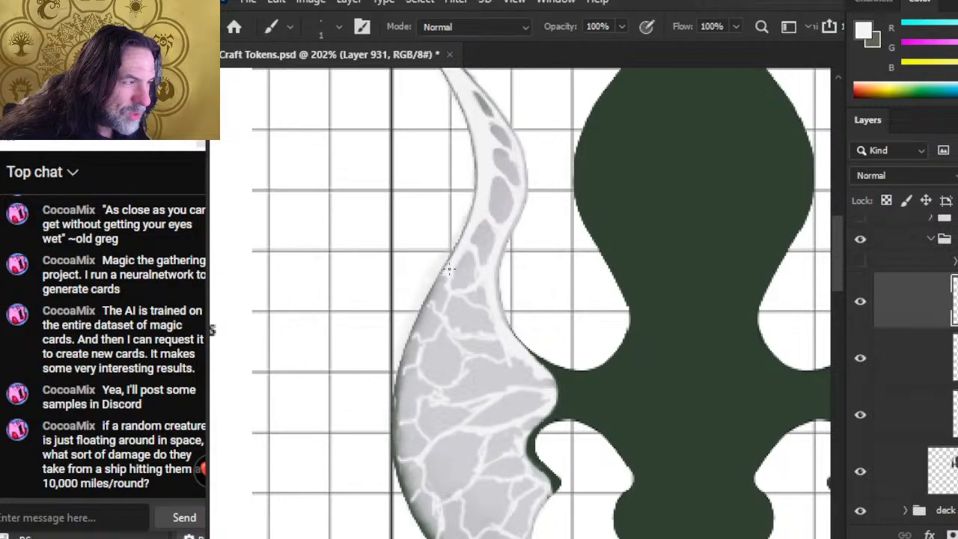
pyautogui.press('e')
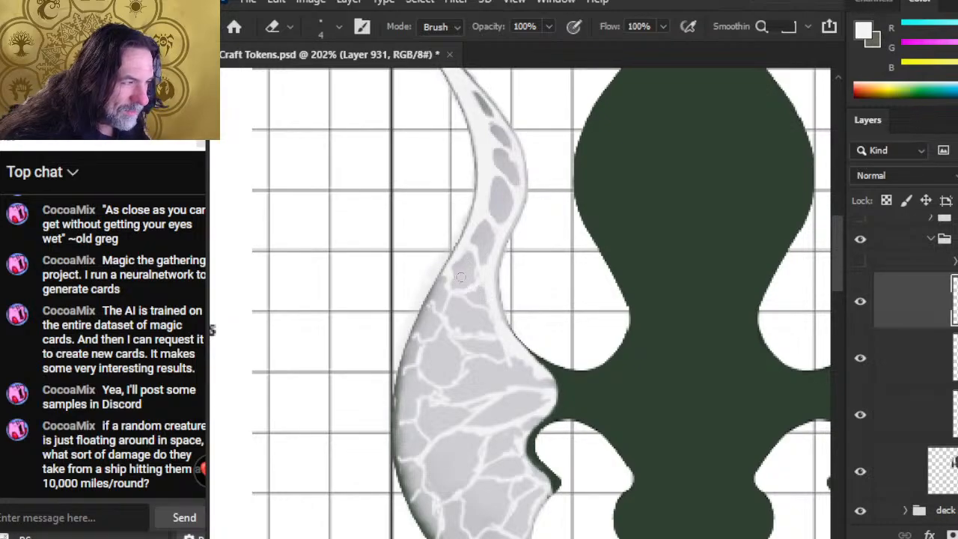
pyautogui.press('b')
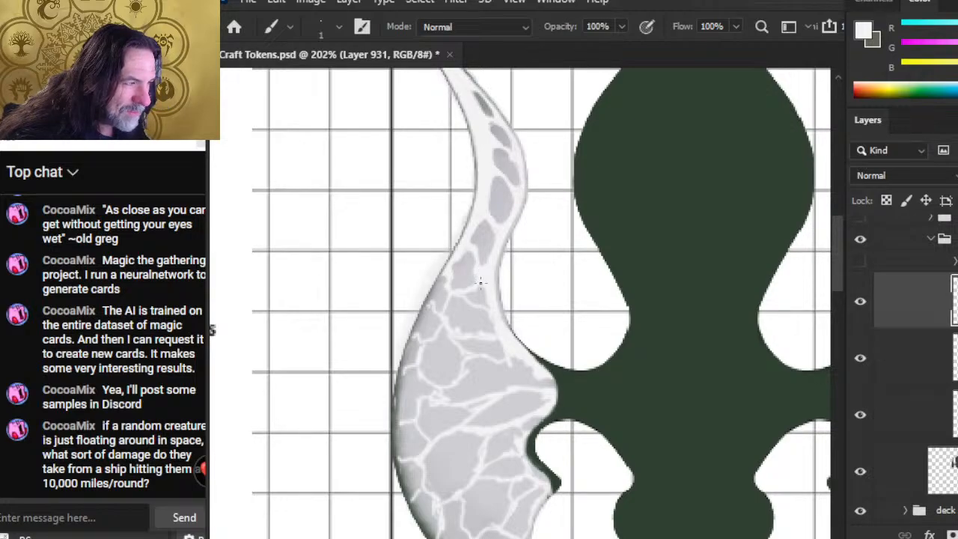
pyautogui.press('e')
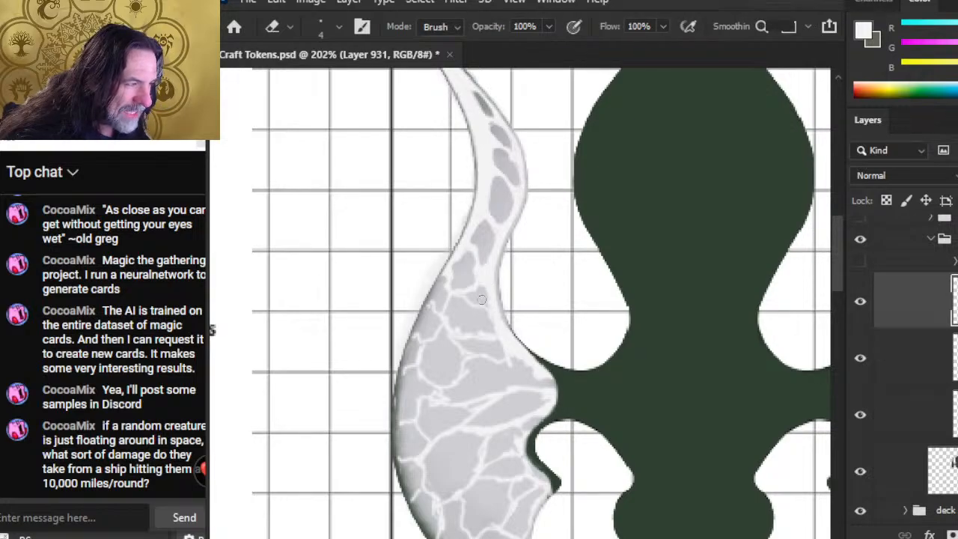
pyautogui.press('b')
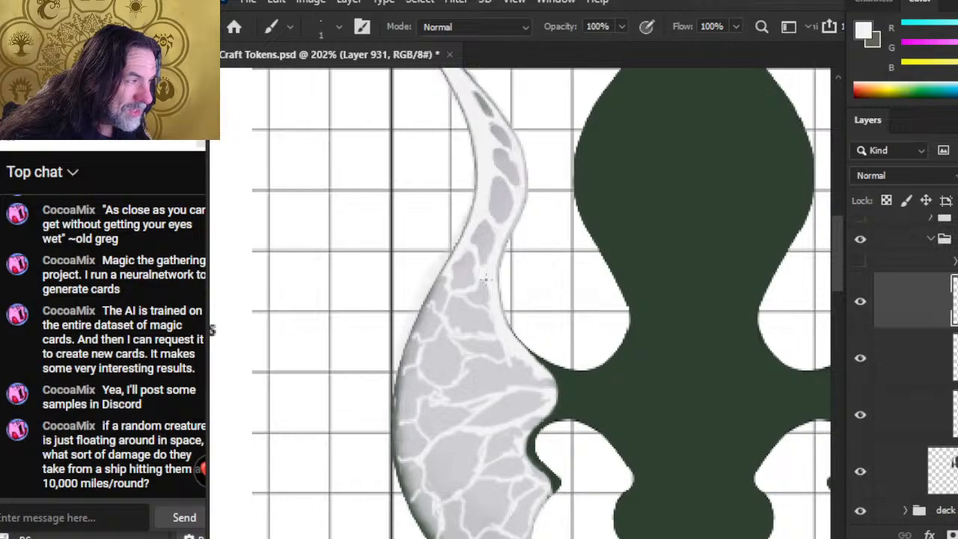
pyautogui.press('e')
pyautogui.press('b')
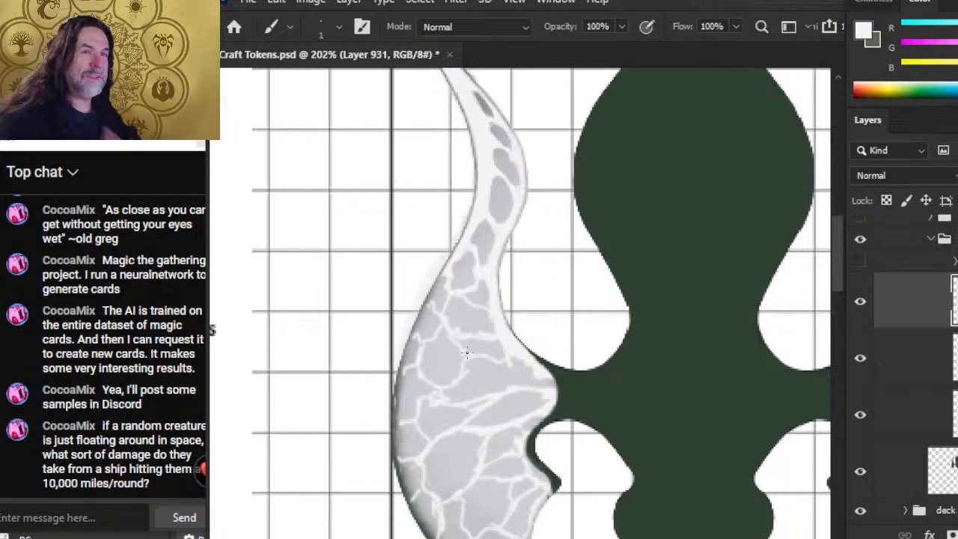
# Reshape the fourth and fifth grey cells and extend the fifth down toward the neck, trimming their edges with white
pyautogui.press('e')
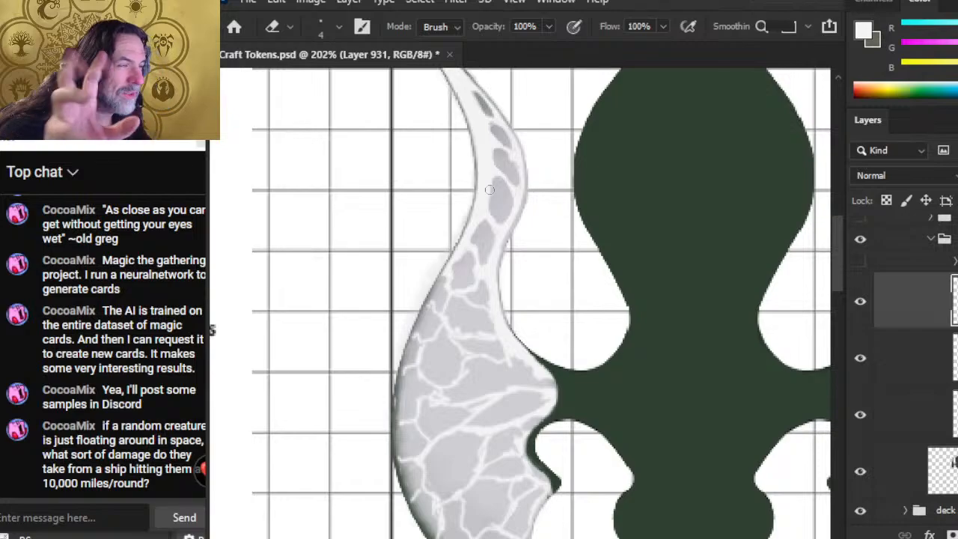
pyautogui.press('b')
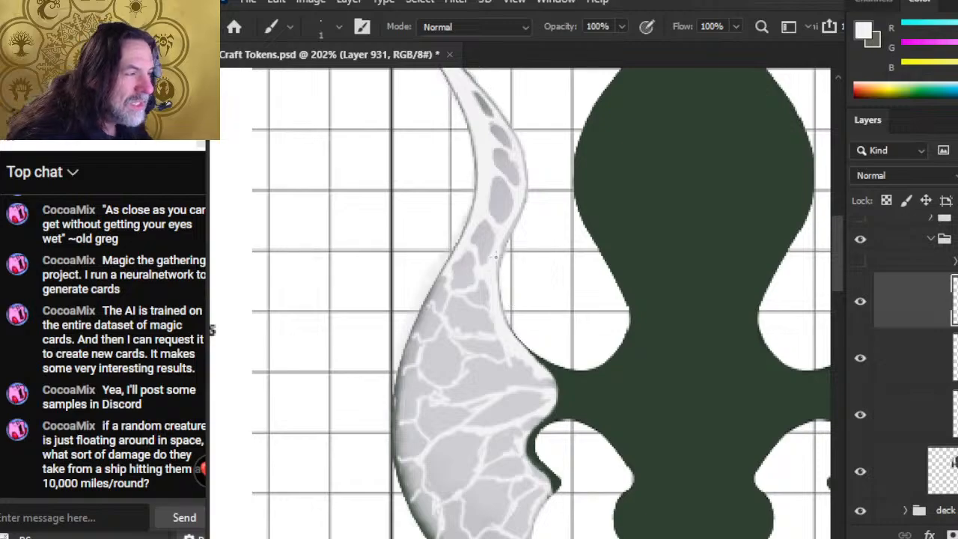
pyautogui.press('e')
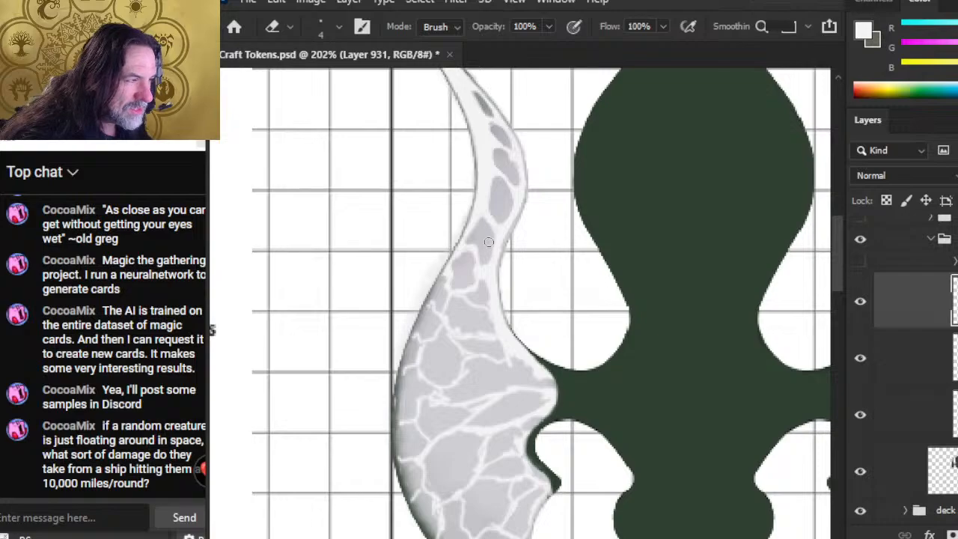
pyautogui.press('b')
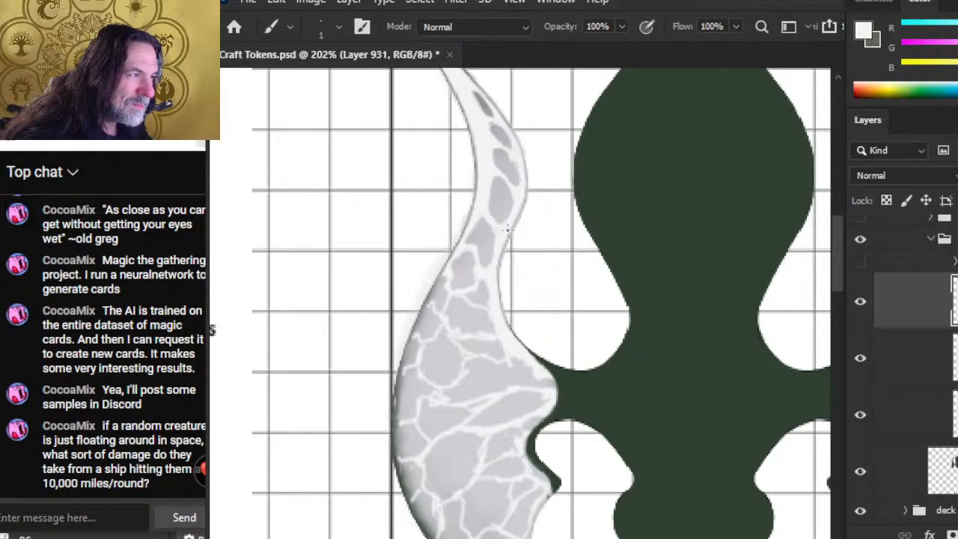
# Paint a thin white stroke along the bend's outer rim beside the third and fourth grey cells, and clean the edge with the eraser
pyautogui.press('e')
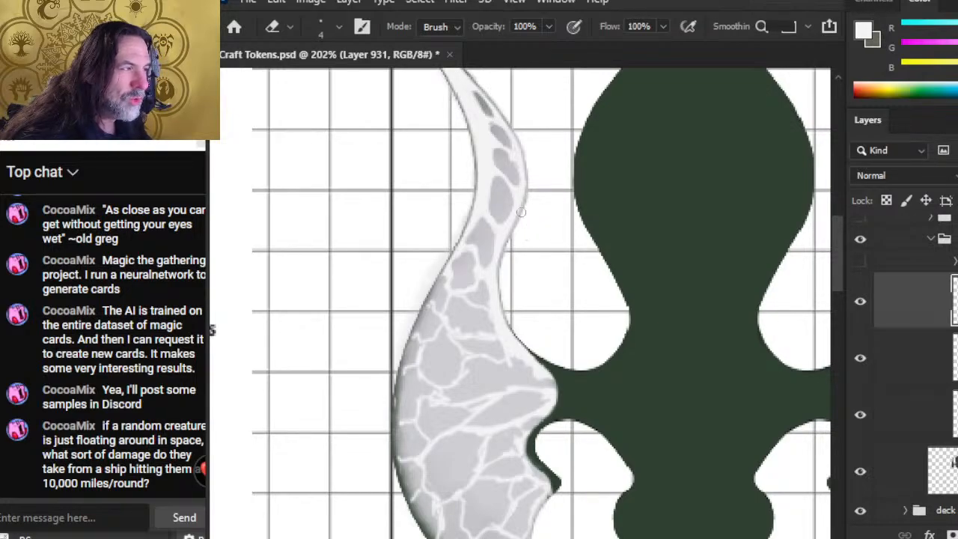
pyautogui.press('b')
pyautogui.moveTo(526, 174); pyautogui.dragTo(523, 197)
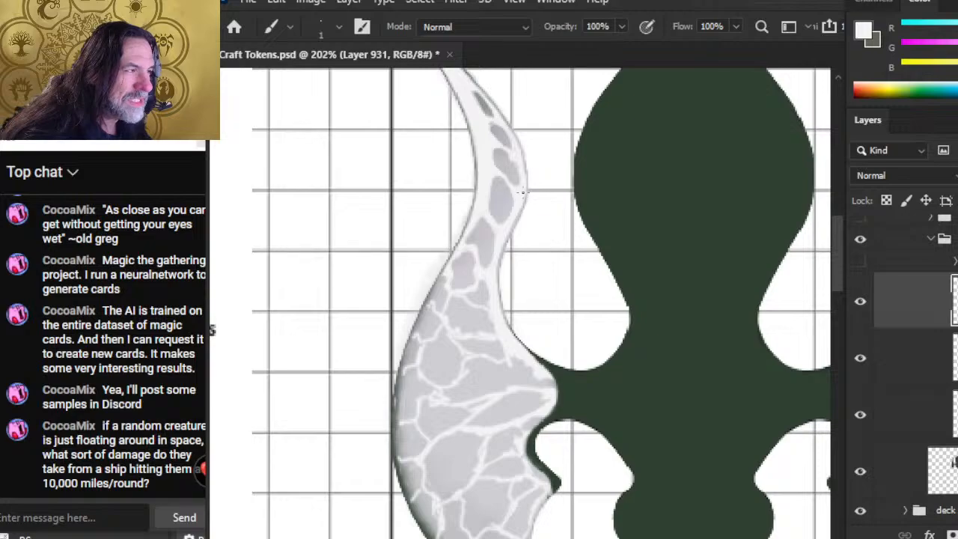
pyautogui.press('e')
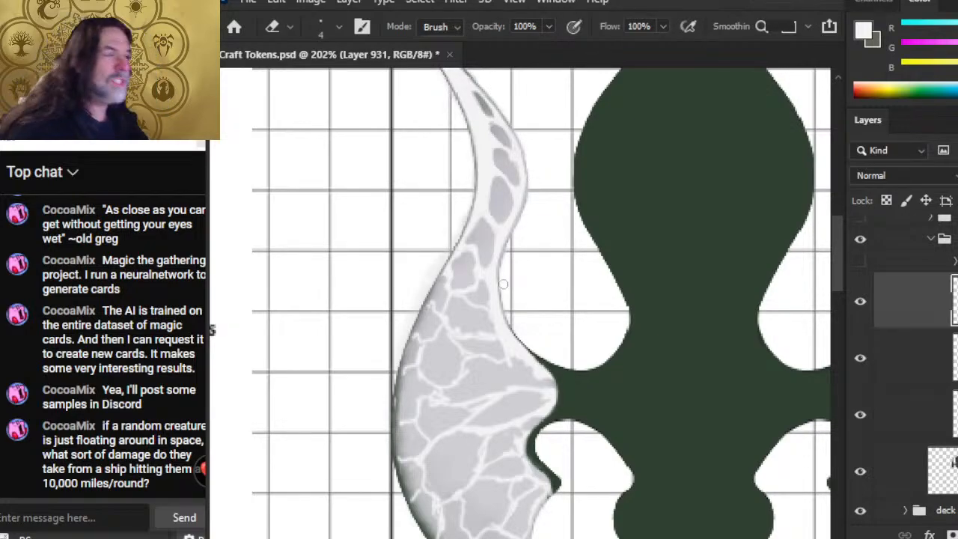
# Extend the fourth grey cell upward with the size 4 eraser and repaint the white vein between it and the third with the size 1 brush
pyautogui.press('z')
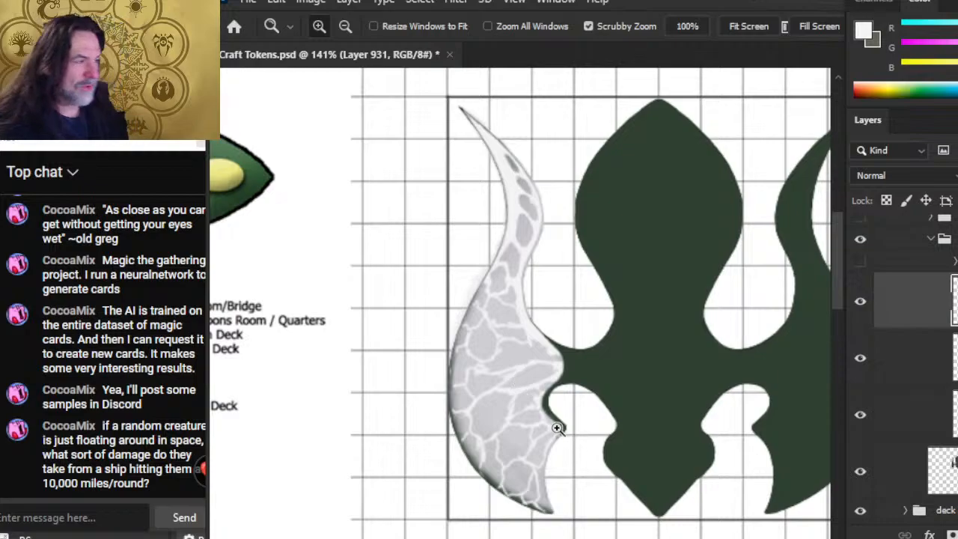
pyautogui.click(519, 243)
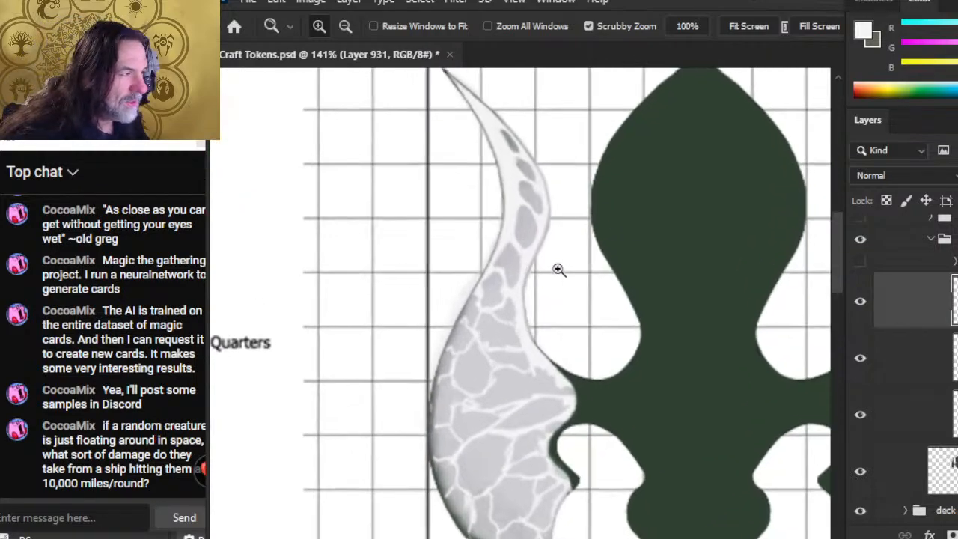
pyautogui.press('b')
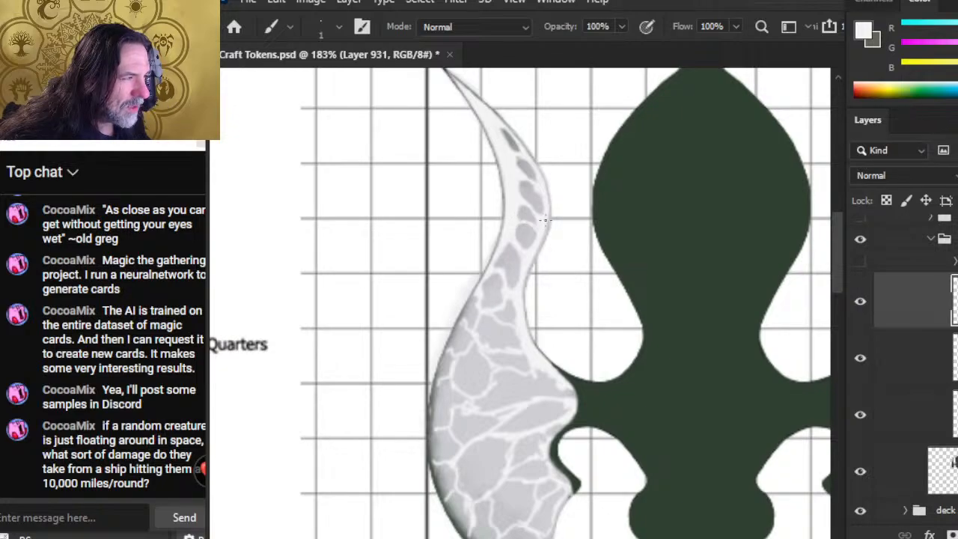
pyautogui.press('e')
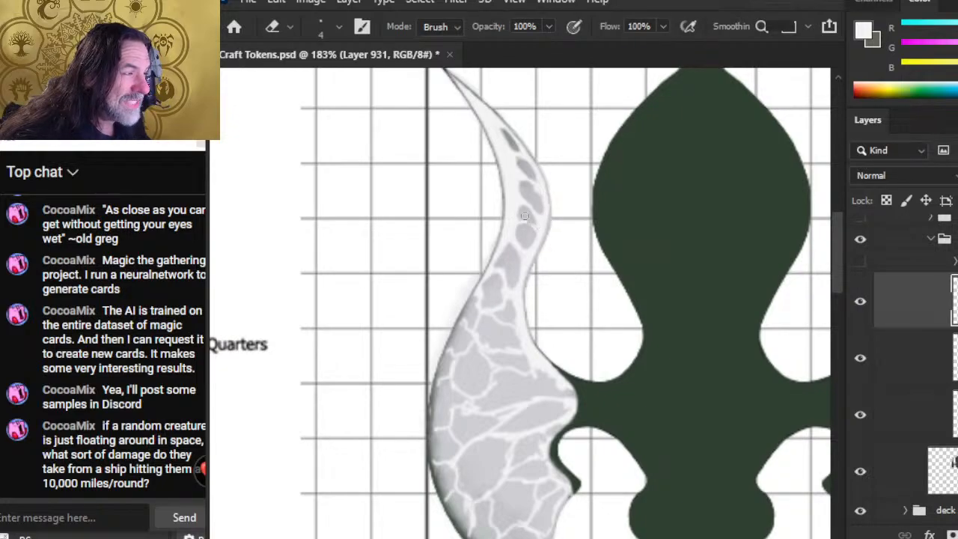
pyautogui.press('b')
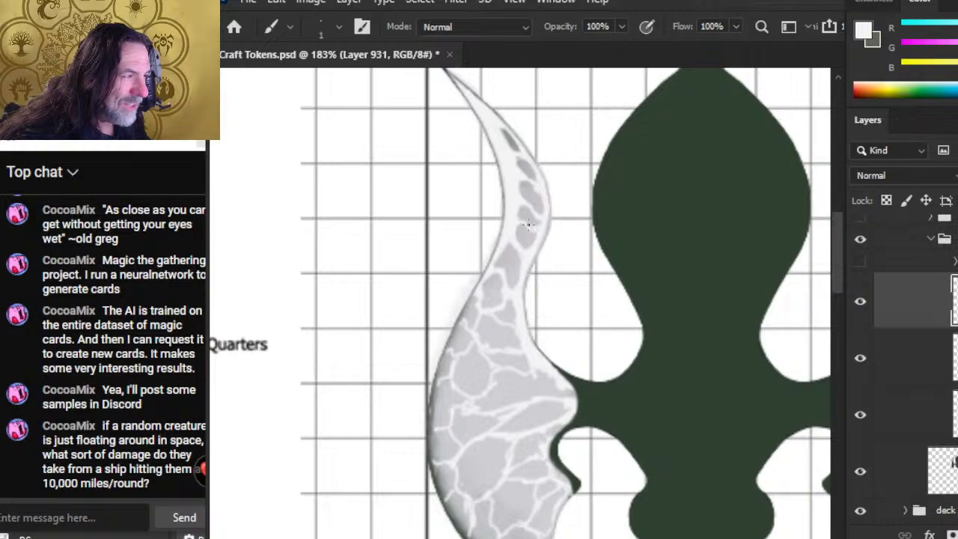
pyautogui.press('e')
pyautogui.press('b')
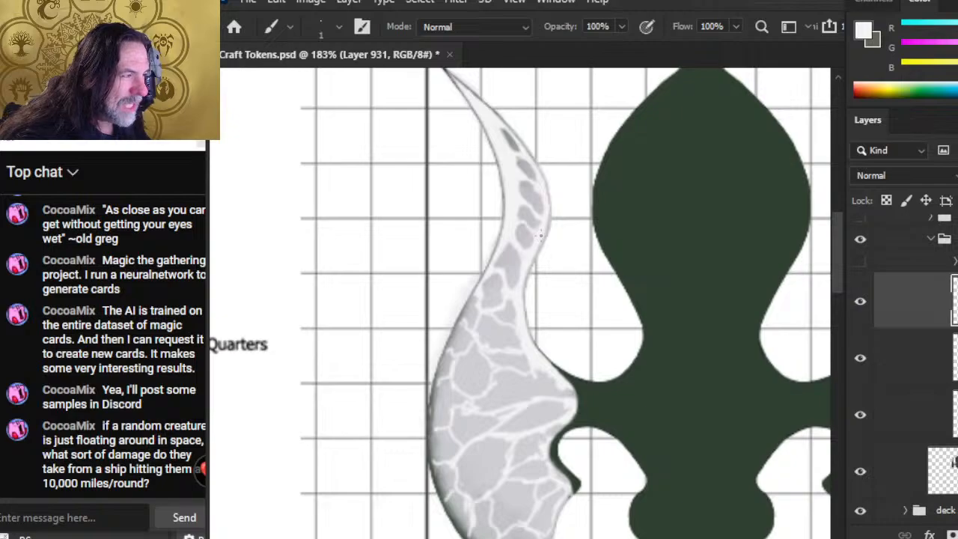
pyautogui.press('e')
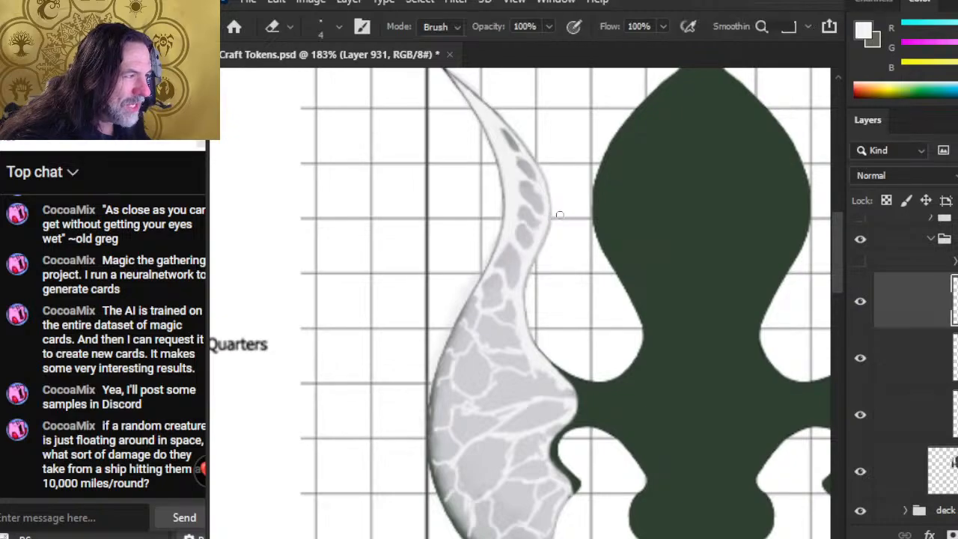
pyautogui.press('b')
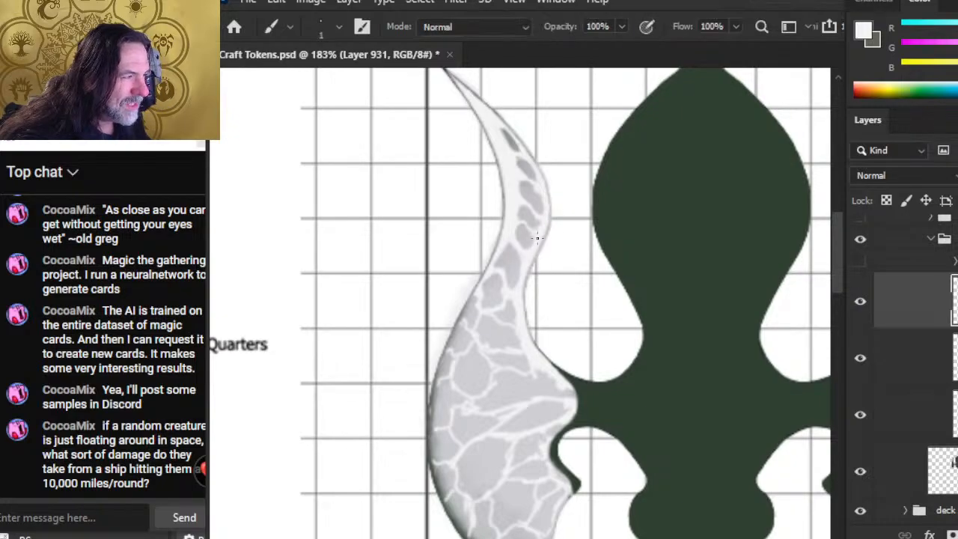
# Erase into the third and fourth grey cells at the bend to round them, and repaint the thin white gap separating them
pyautogui.press('e')
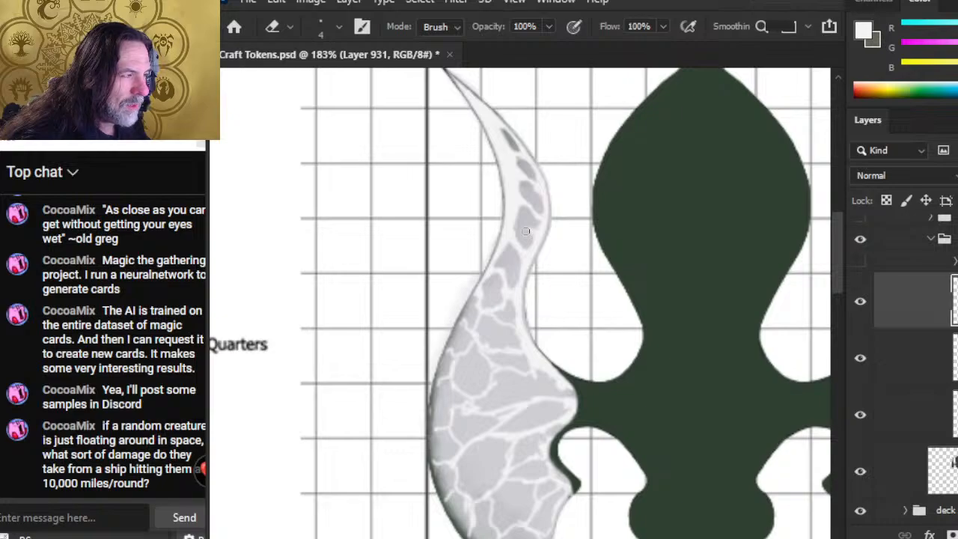
pyautogui.press('b')
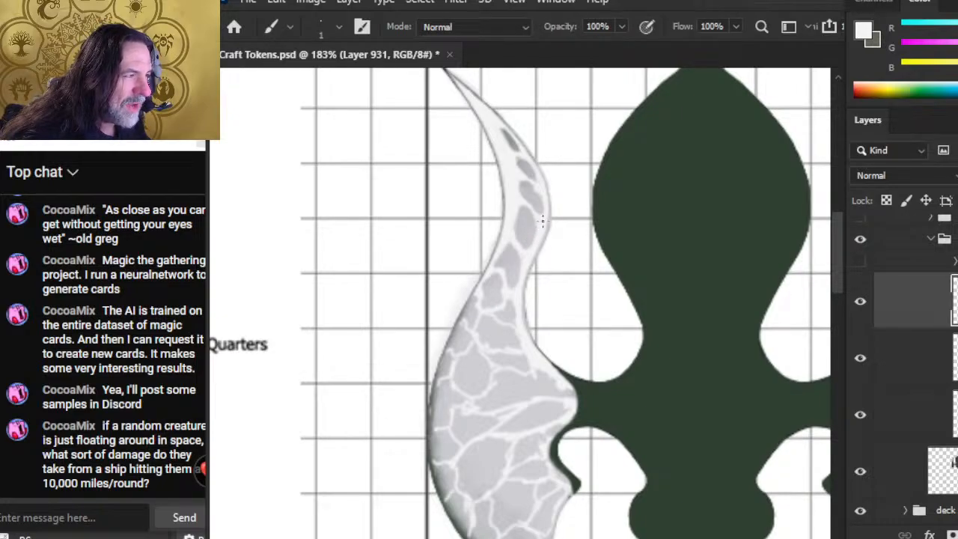
pyautogui.press('e')
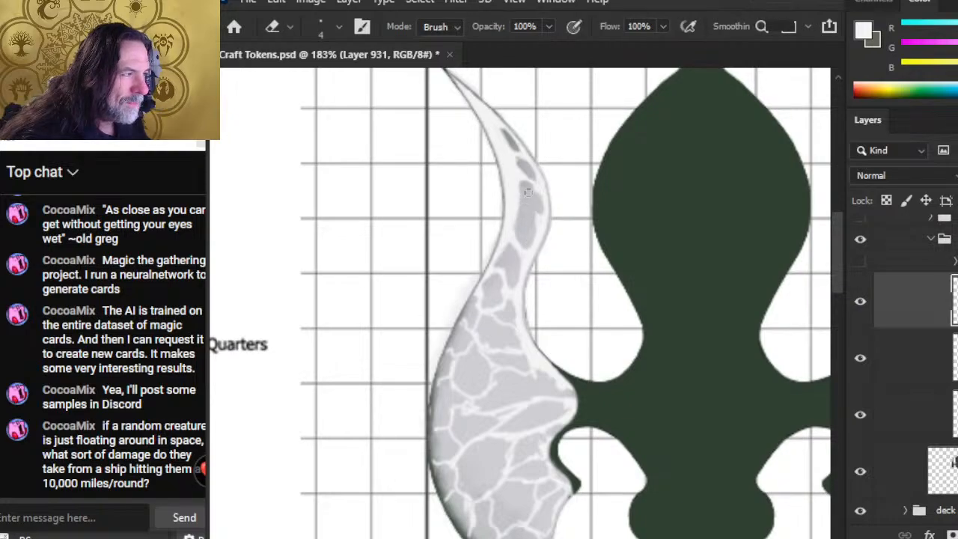
pyautogui.press('b')
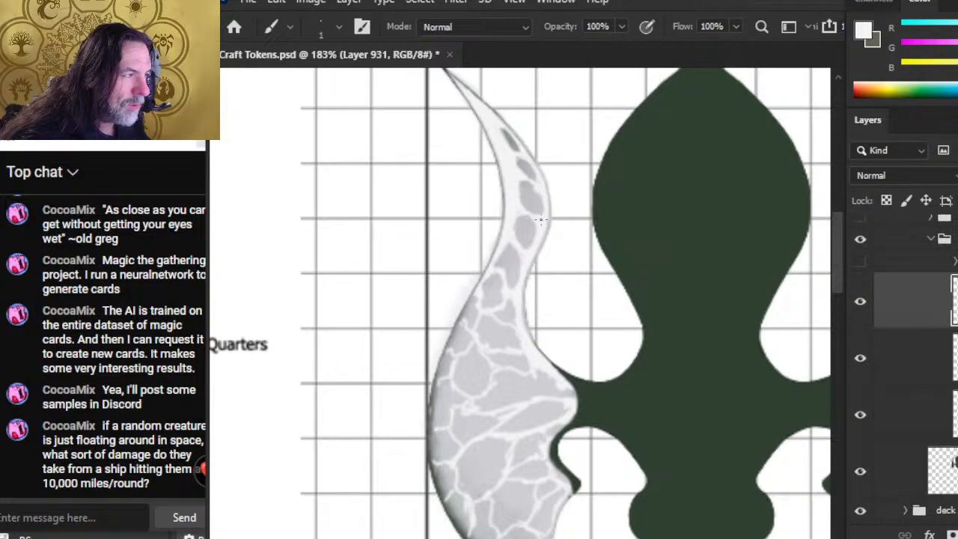
# Refine the pale veins around the dark cells in the horn's narrow upper section, reducing the eraser to 1 px
pyautogui.press('e')
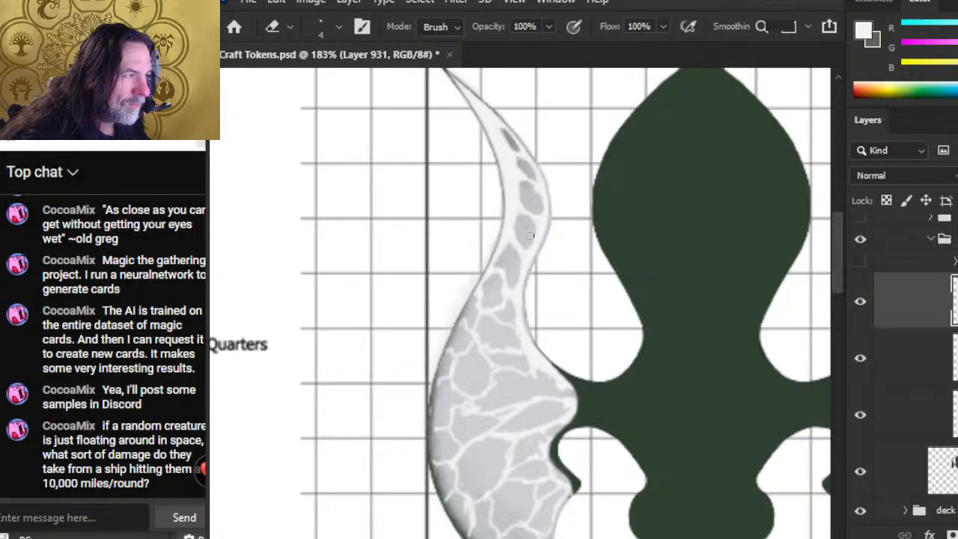
pyautogui.press('b')
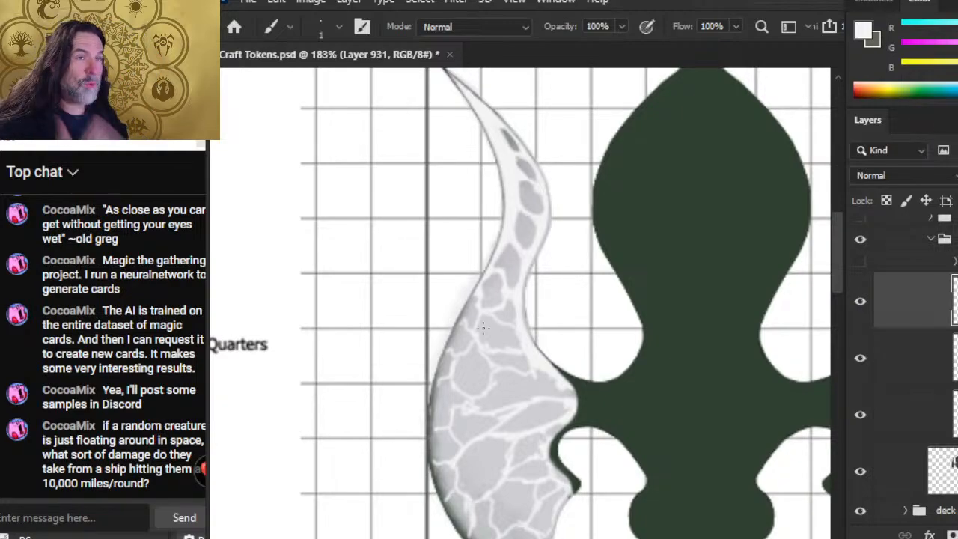
pyautogui.press('e')
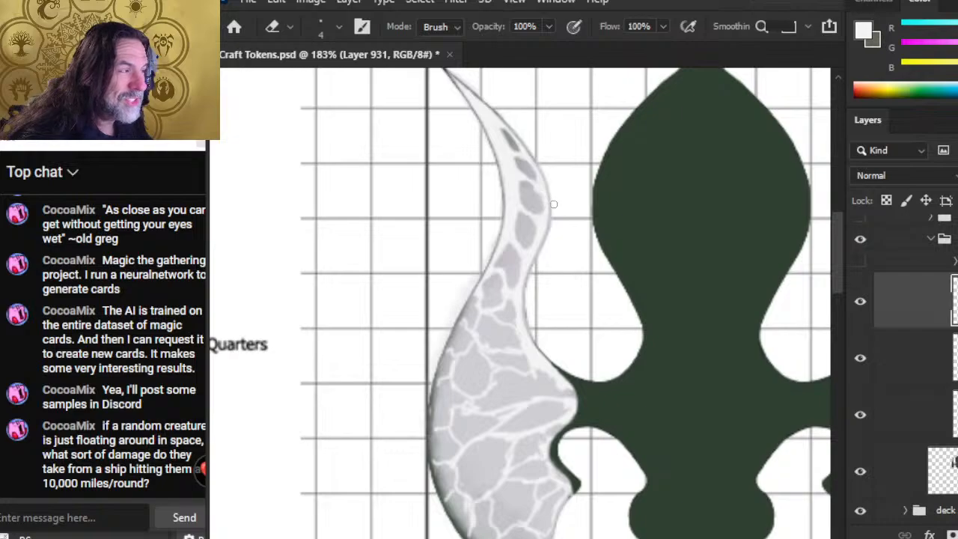
pyautogui.press('r')
pyautogui.press('e')
pyautogui.press('[')
pyautogui.press('[')
pyautogui.press('[')
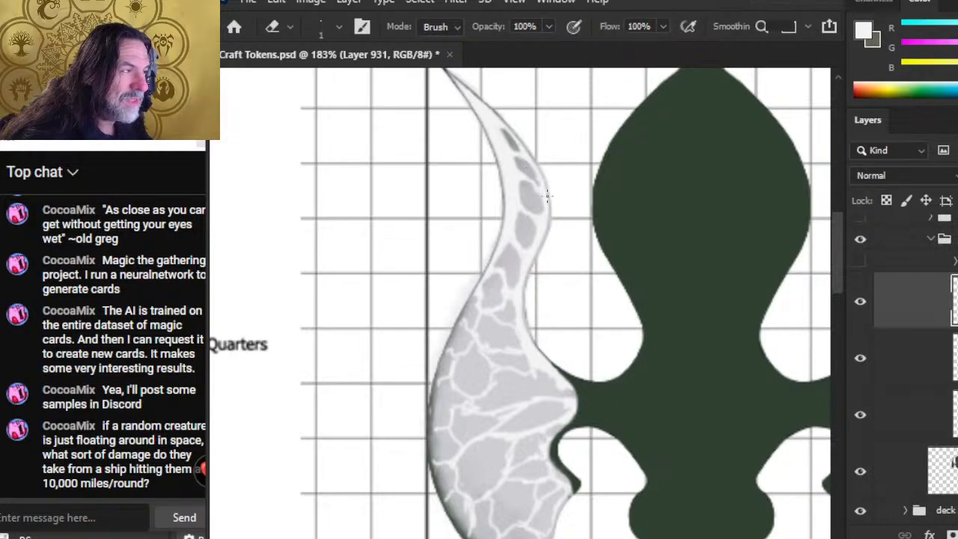
# Touch up the veins between the horn's uppermost cells with the 1 px white brush and a 5 px eraser
pyautogui.press('b')
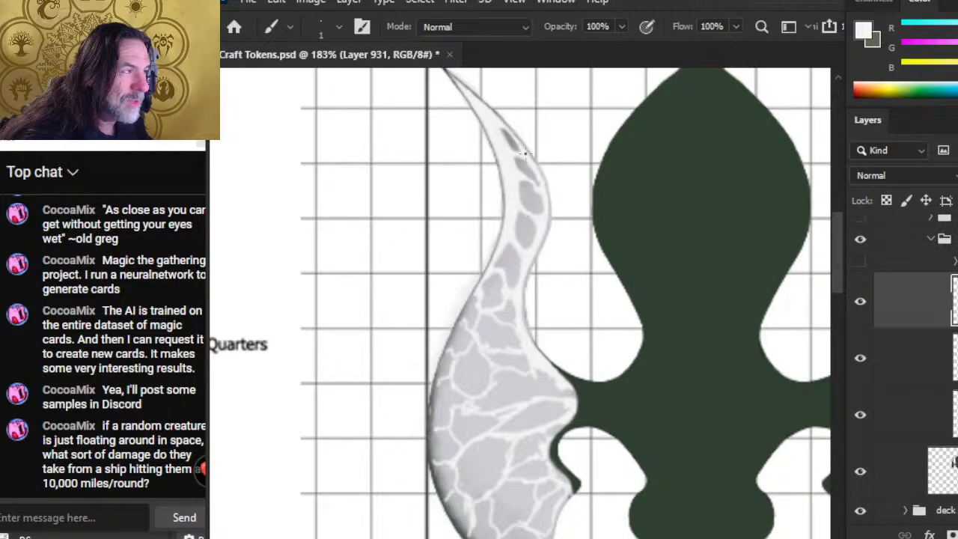
pyautogui.press('e')
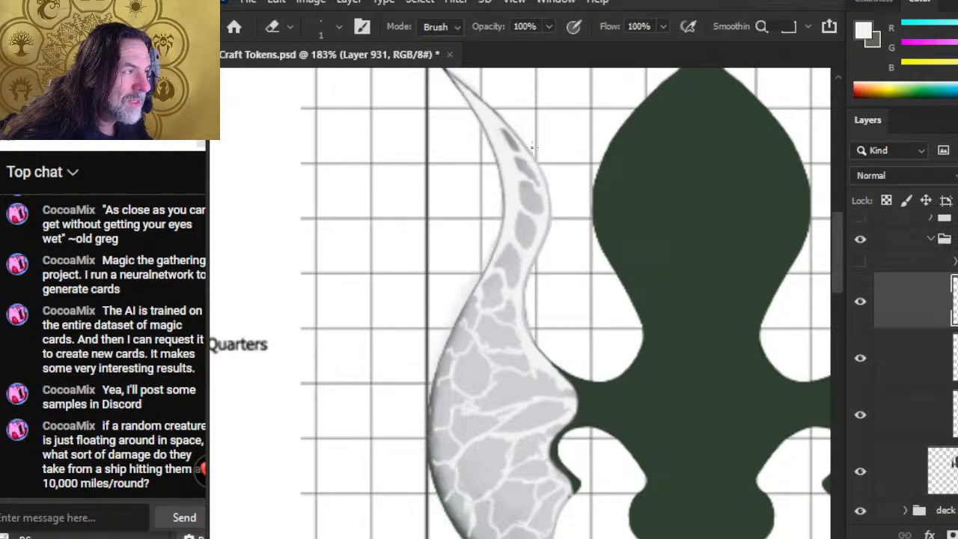
pyautogui.press(']')
pyautogui.press(']')
pyautogui.press(']')
pyautogui.press(']')
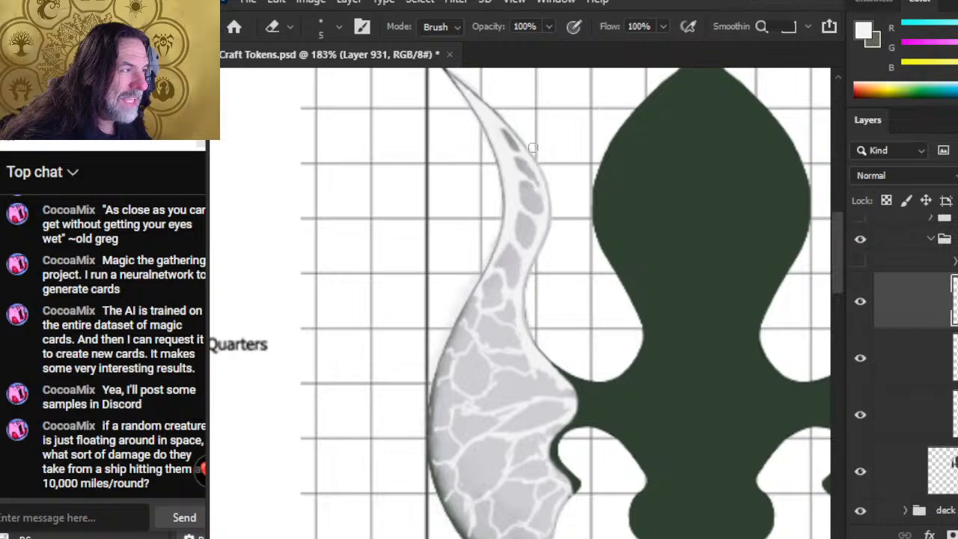
pyautogui.press('b')
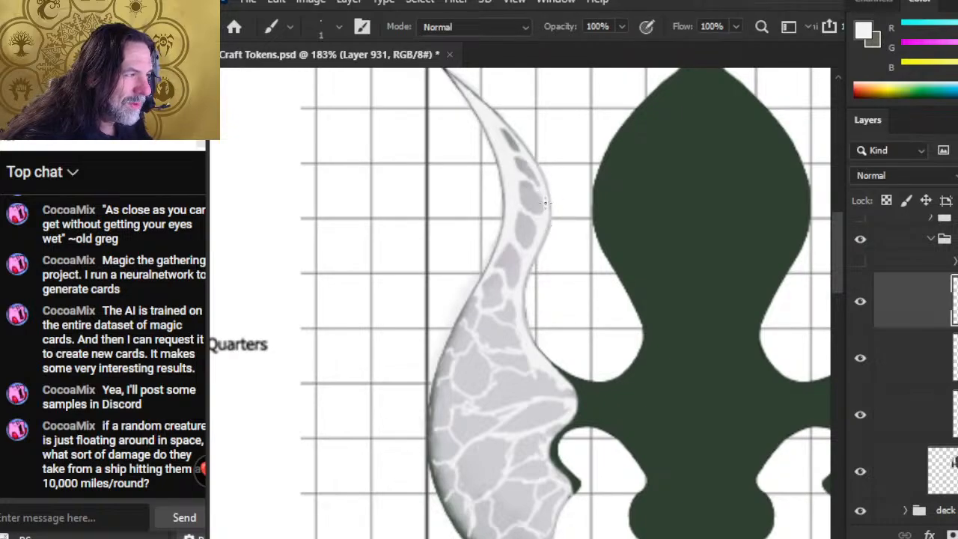
# Paint and trim white veins where the horn widens, outlining a small rounded cell below the narrow section
pyautogui.press('e')
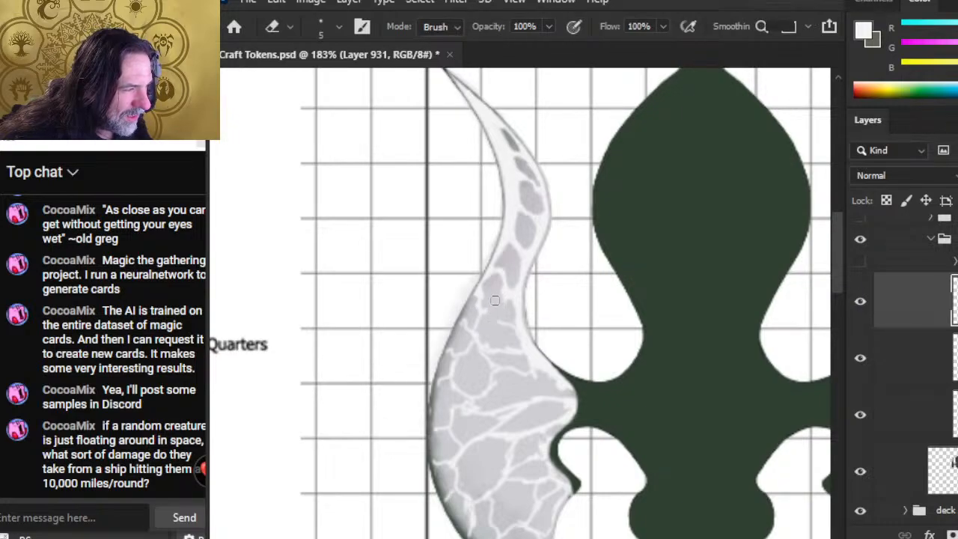
pyautogui.press('b')
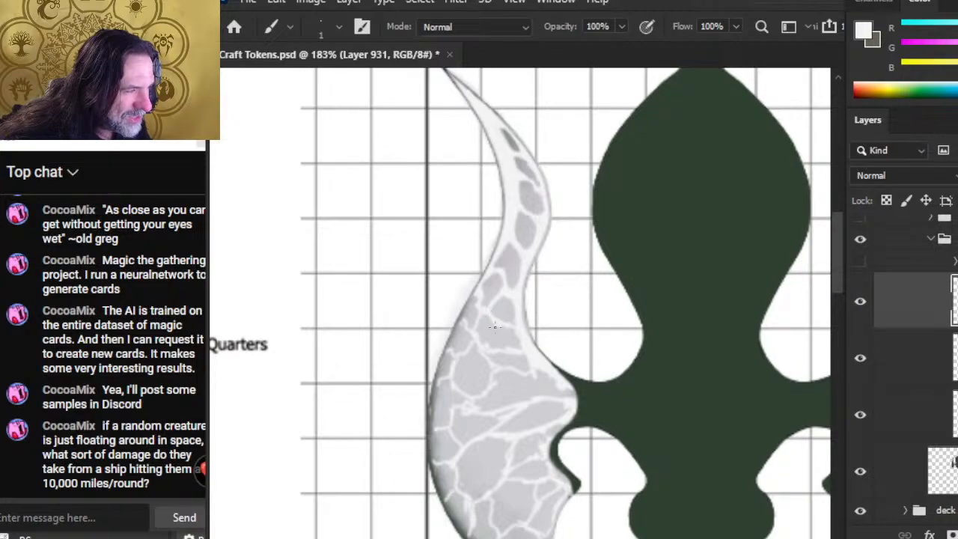
pyautogui.press('e')
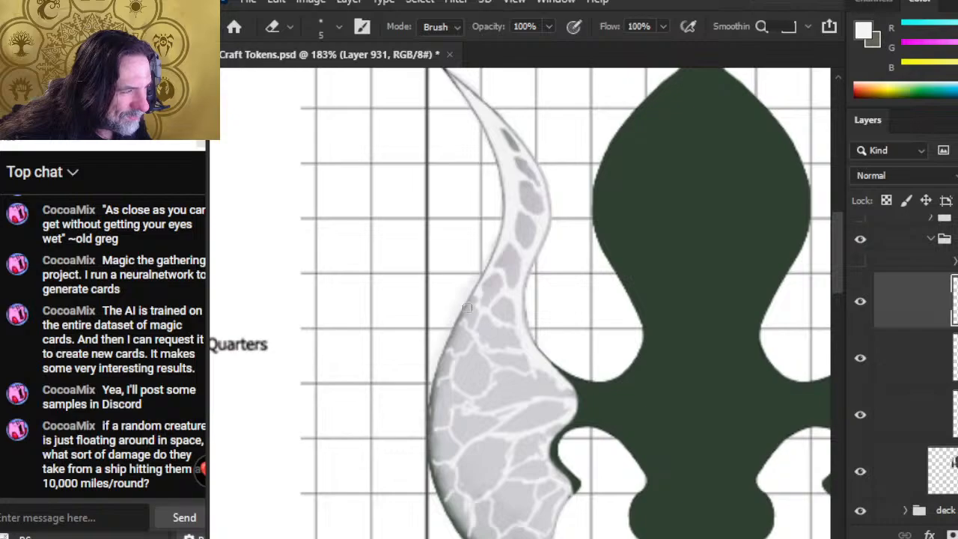
pyautogui.press('b')
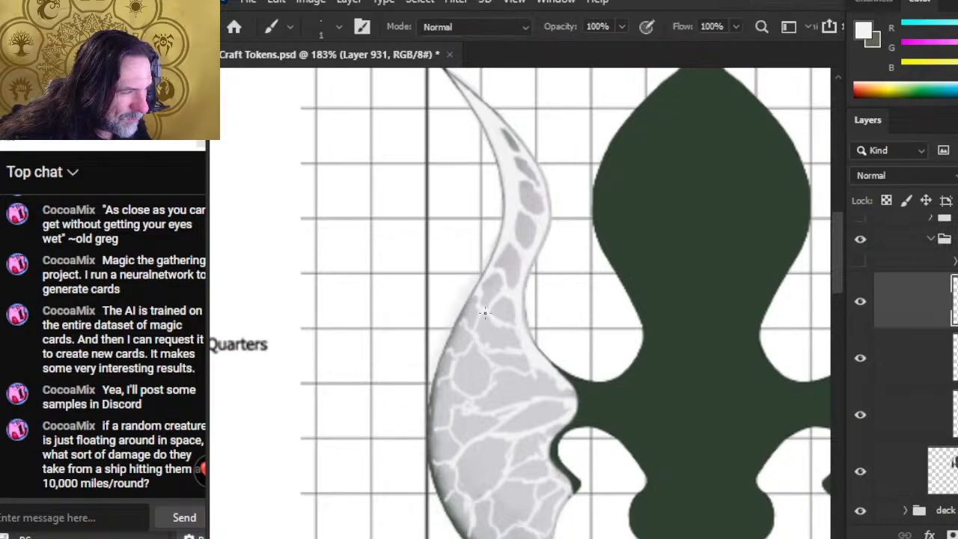
pyautogui.press('e')
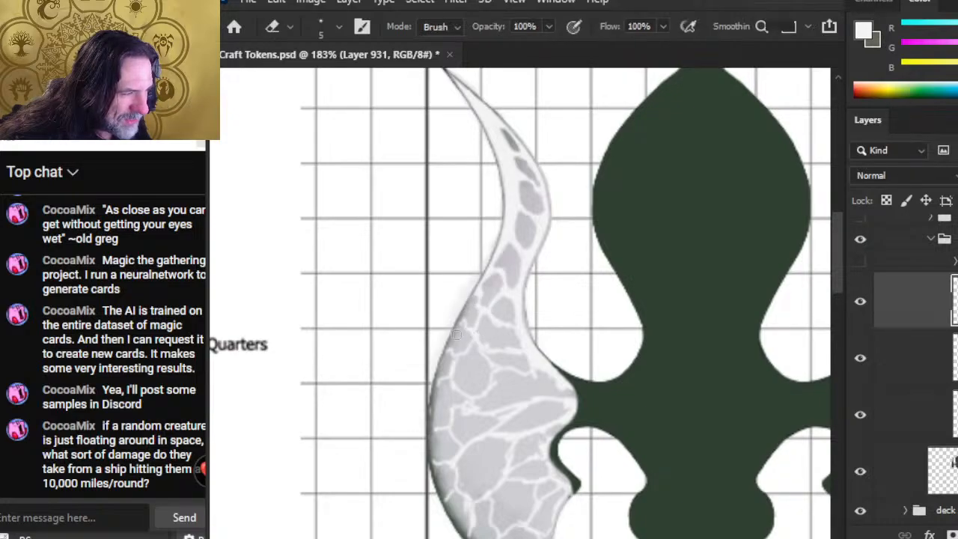
# Extend the white vein network along the horn's outer left edge just below the narrow section, erasing excess
pyautogui.press('b')
pyautogui.press('e')
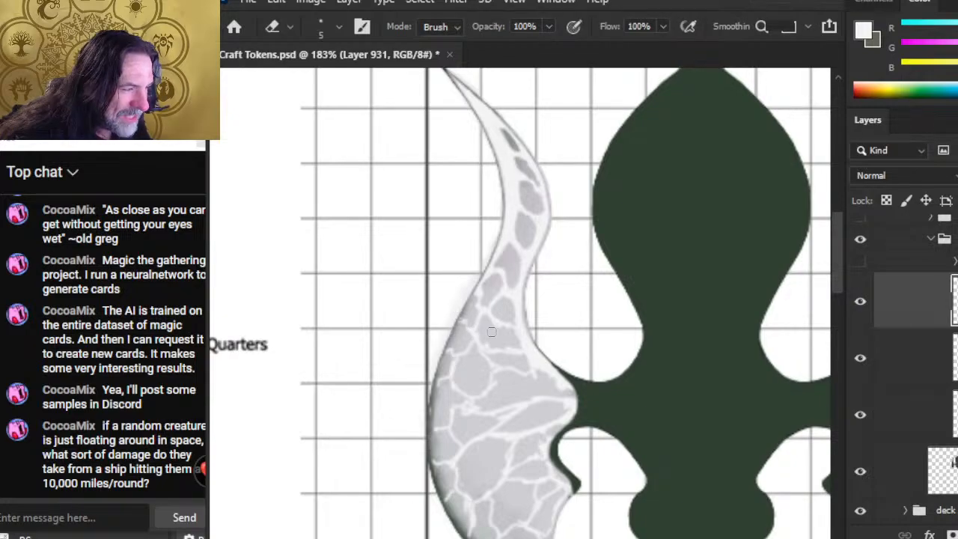
pyautogui.press('b')
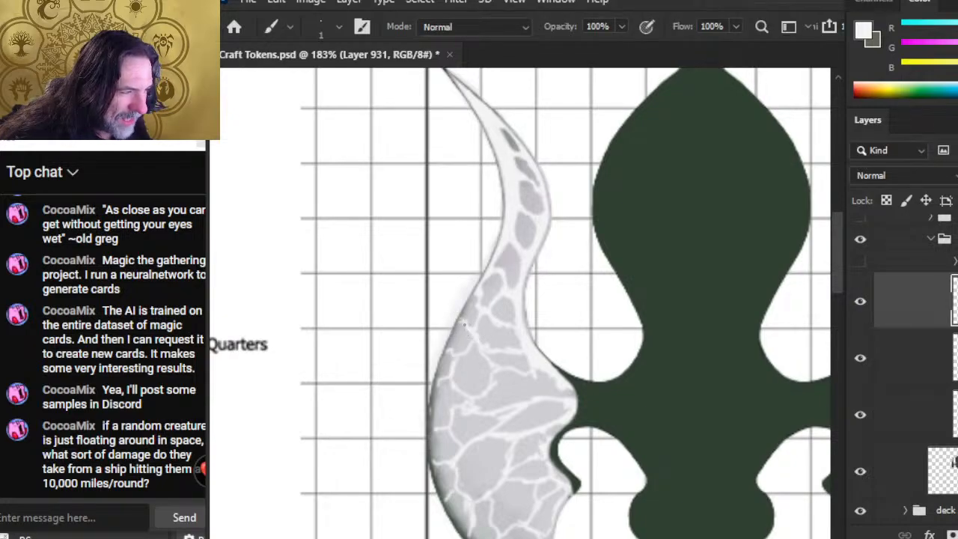
pyautogui.press('e')
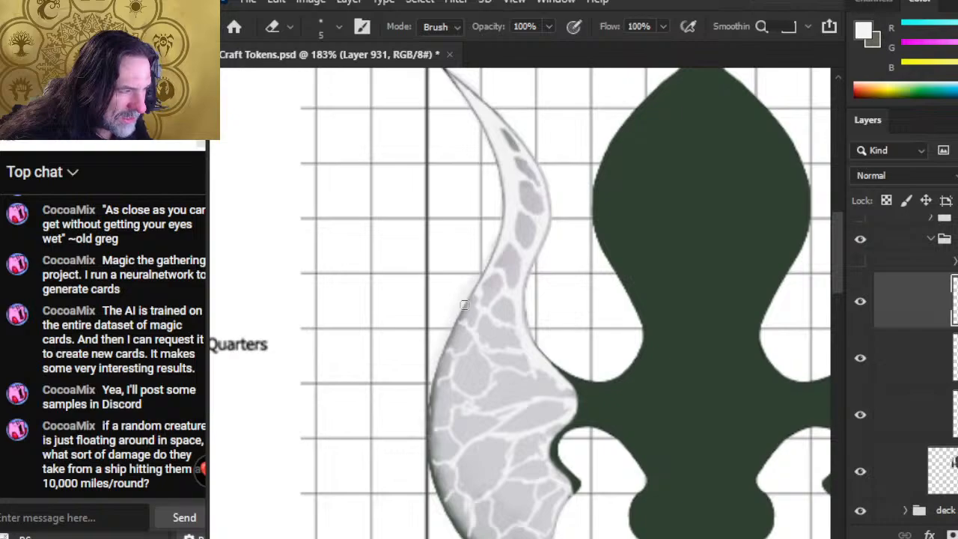
pyautogui.press('b')
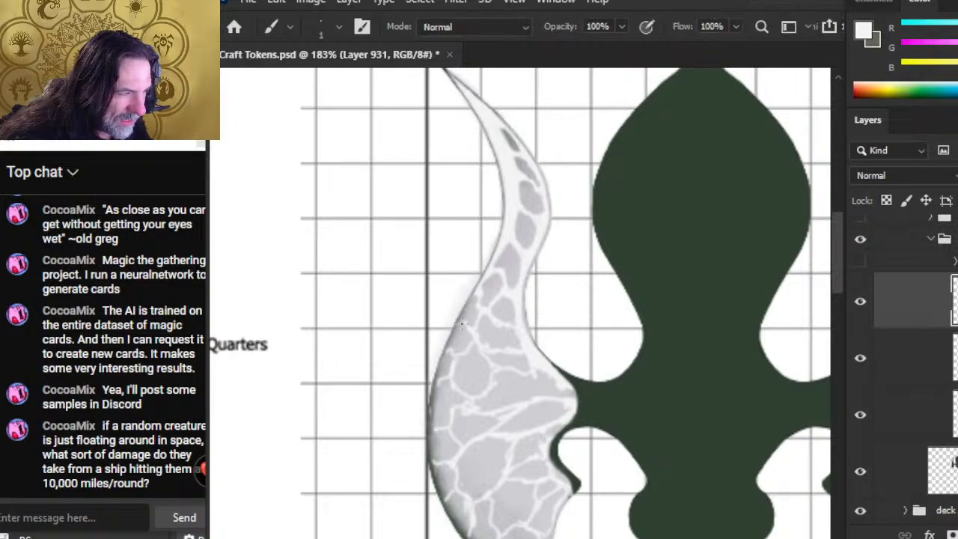
pyautogui.press('e')
pyautogui.press('b')
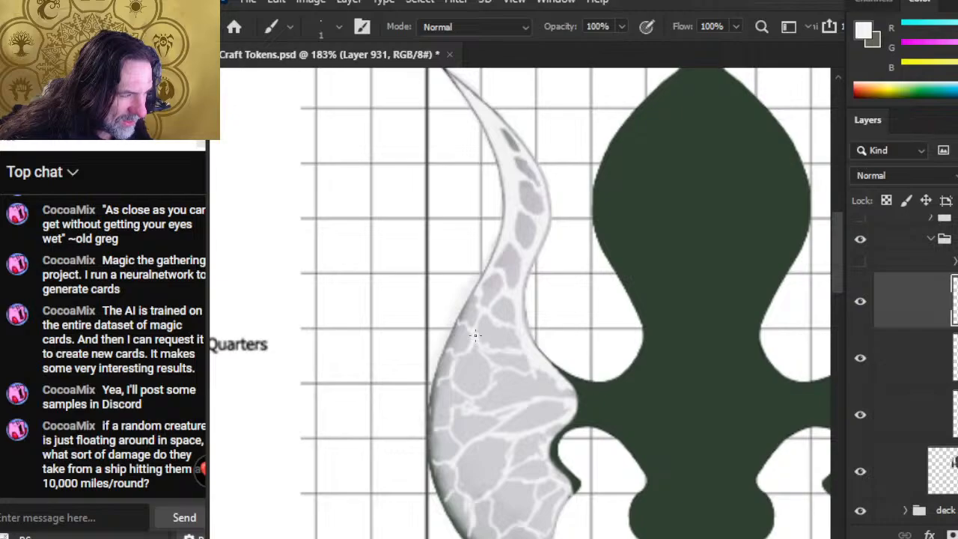
pyautogui.press('e')
pyautogui.press('b')
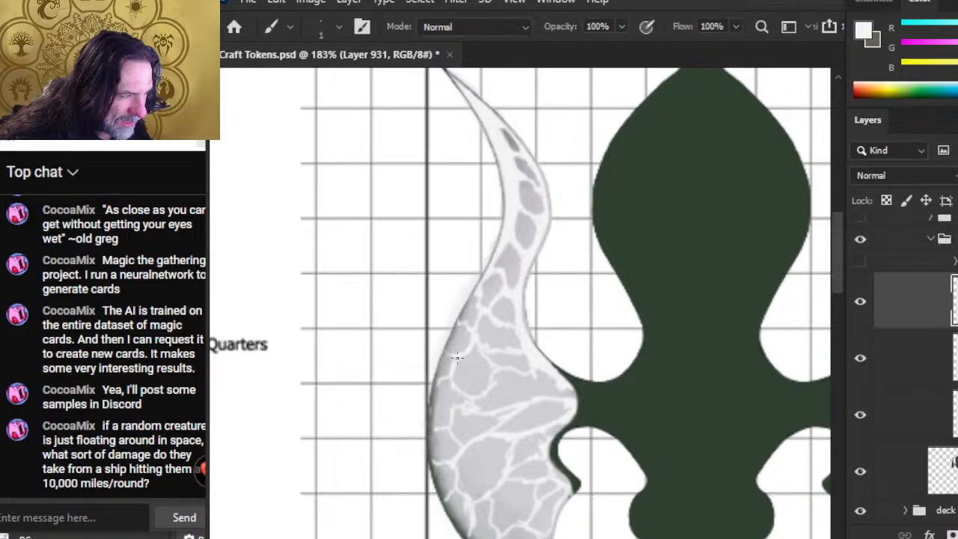
# Clean up the veins across the horn's upper middle and paint along its inner right edge
pyautogui.press('e')
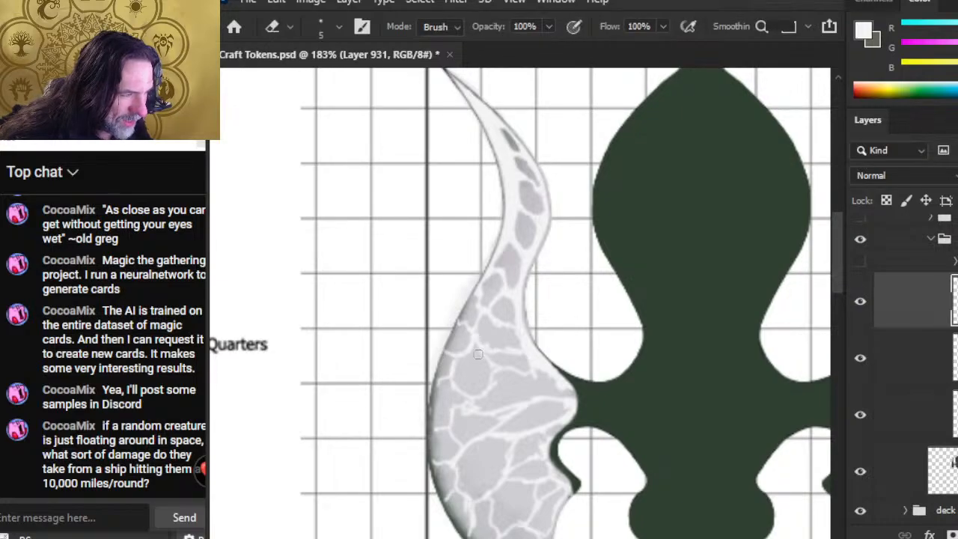
pyautogui.press('b')
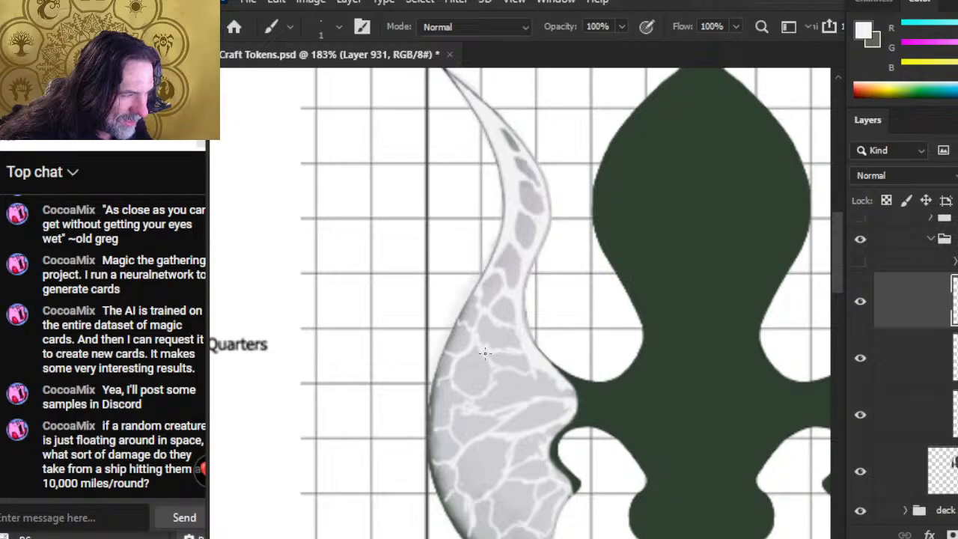
pyautogui.press('e')
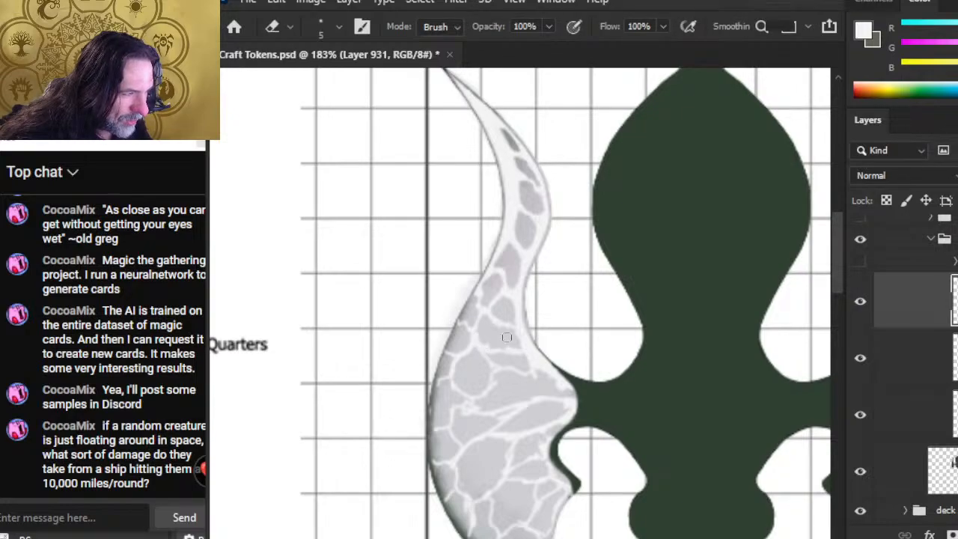
pyautogui.press('b')
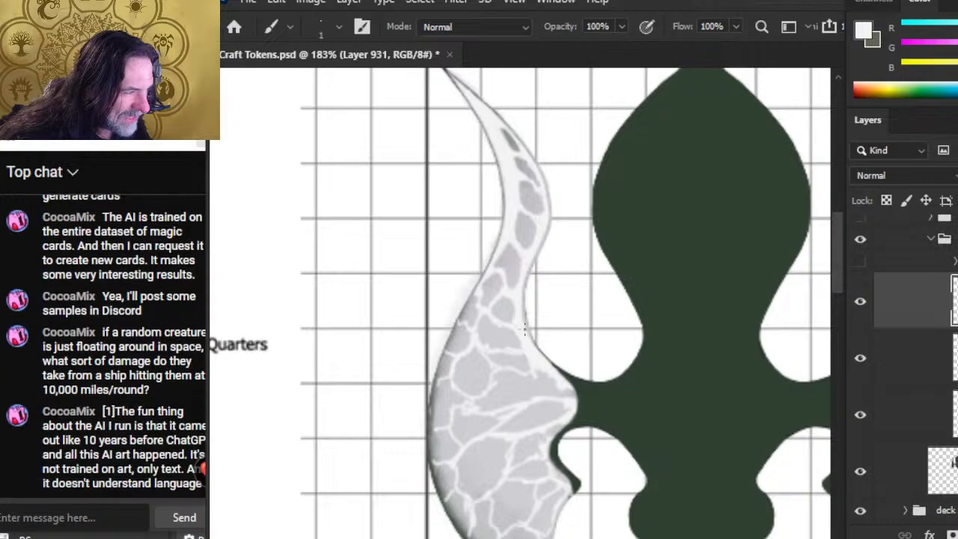
pyautogui.moveTo(518, 305); pyautogui.dragTo(528, 344)
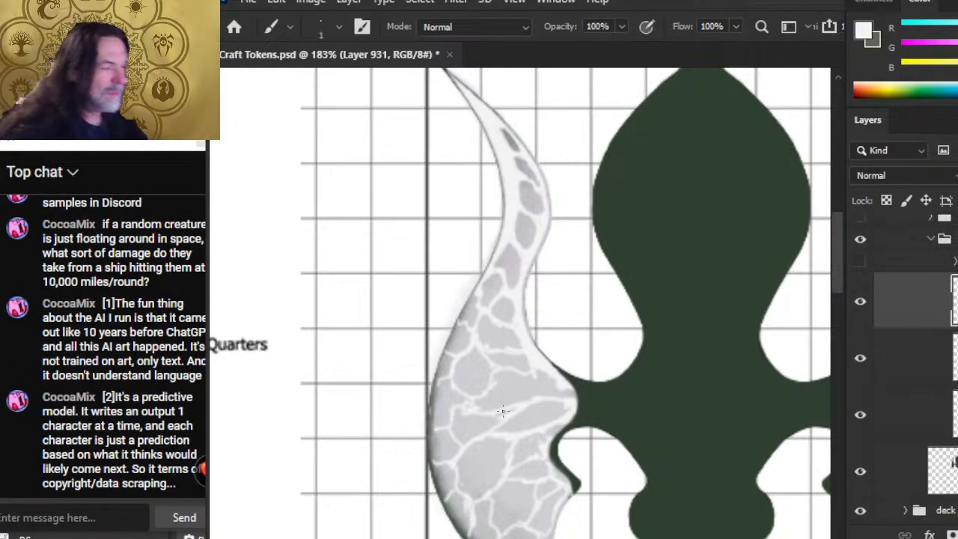
# Erase the stray veins in the horn's upper middle and repaint them as outlines of rounded cells
pyautogui.press('e')
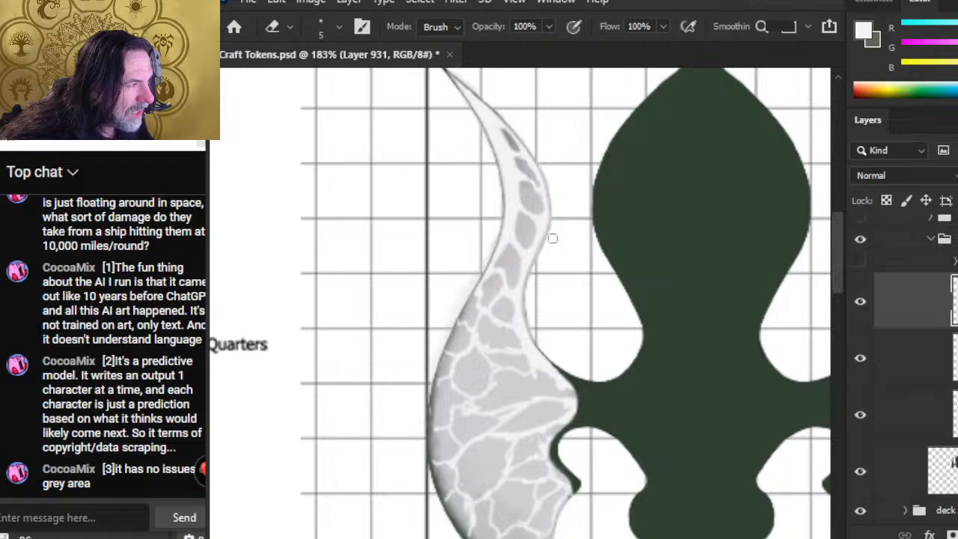
pyautogui.press('b')
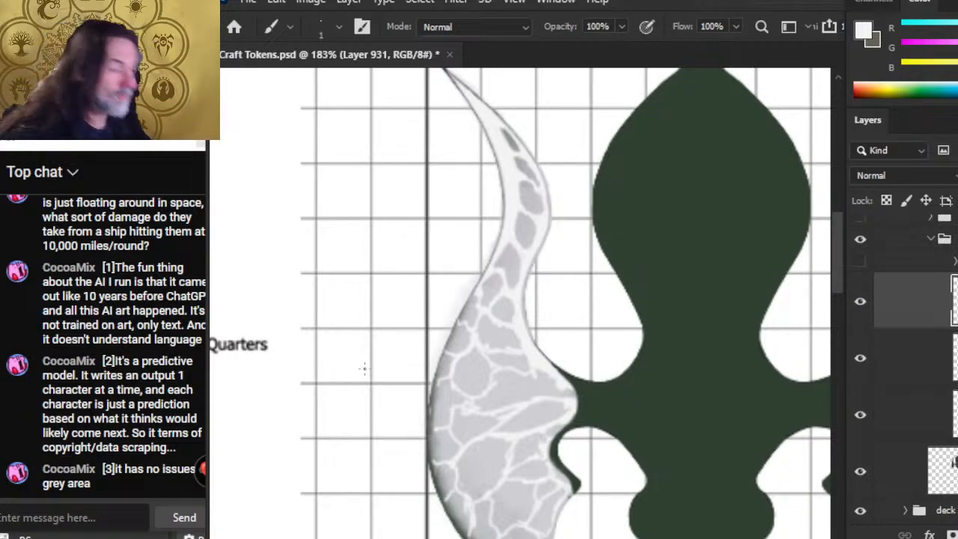
pyautogui.press('e')
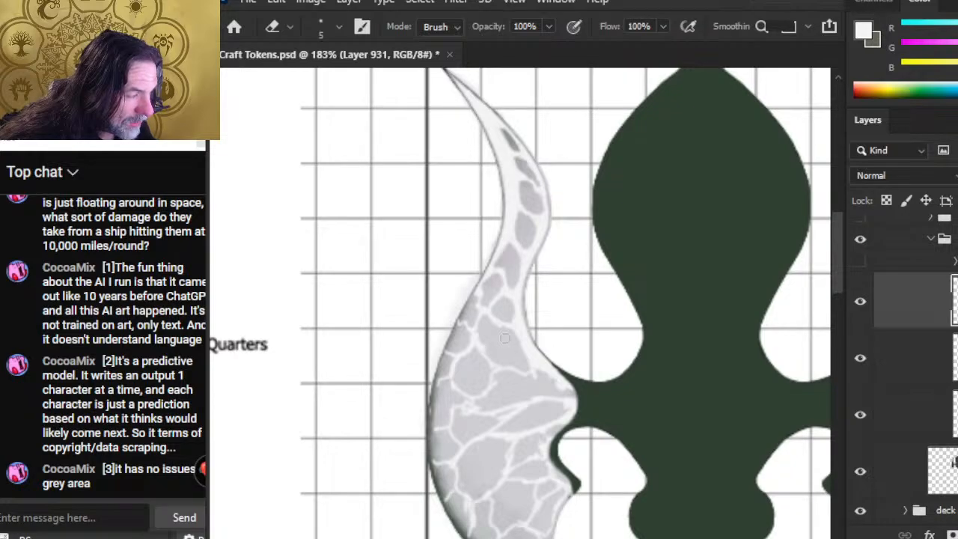
pyautogui.press('b')
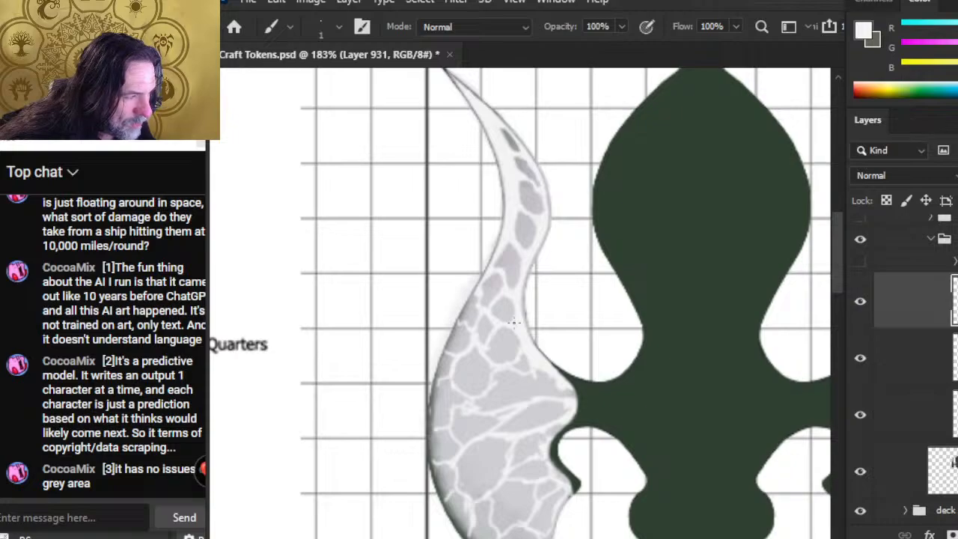
pyautogui.press('e')
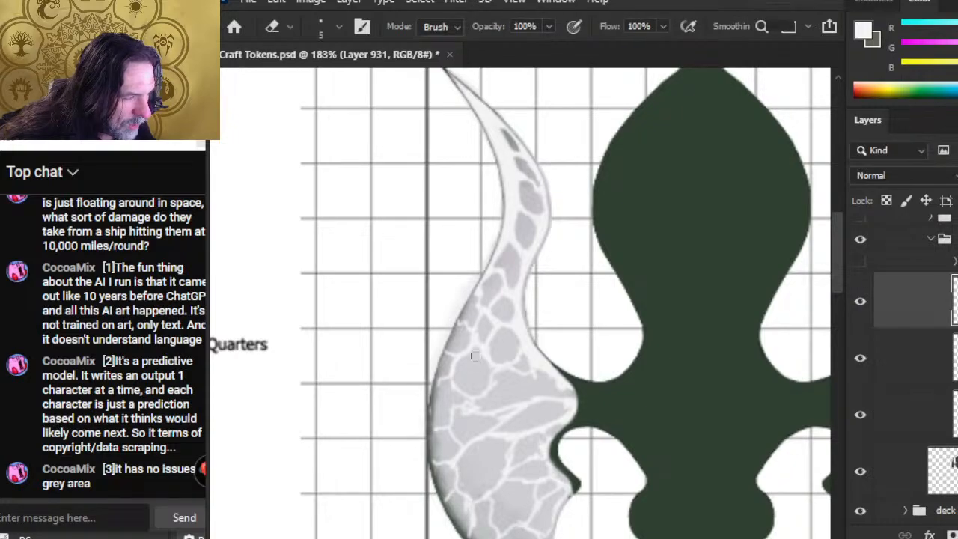
pyautogui.press('b')
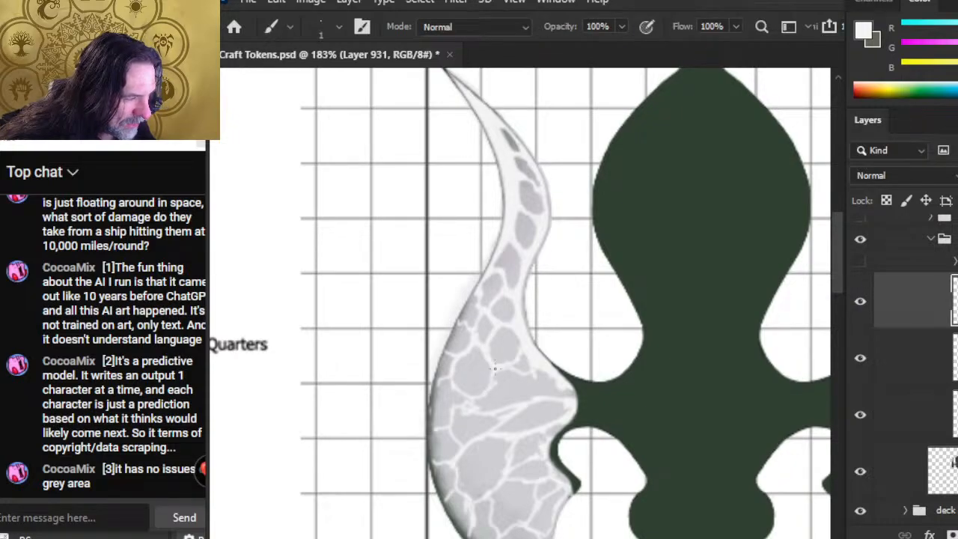
pyautogui.press('e')
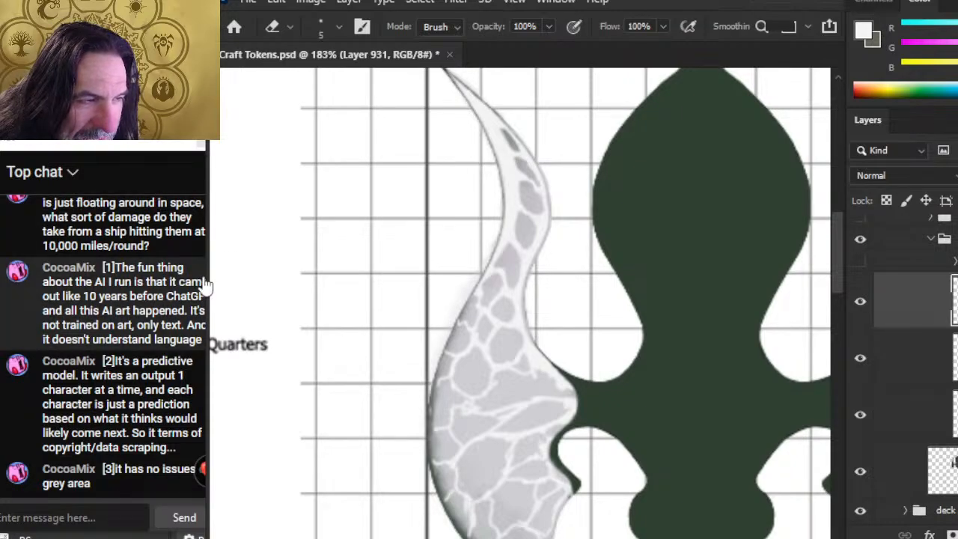
# Widen the chat window slightly beside the canvas
pyautogui.moveTo(209, 280); pyautogui.dragTo(211, 292)
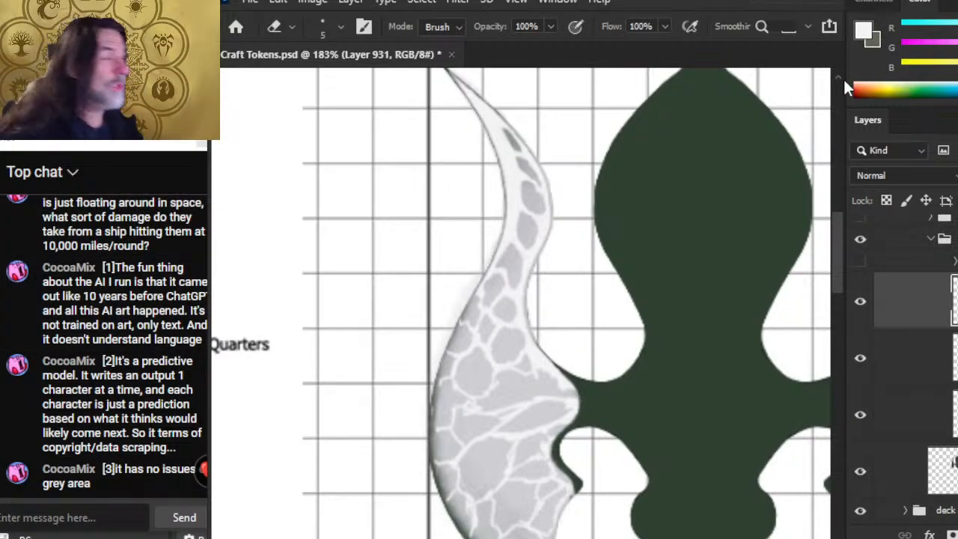
# Paint thin white strokes along the right edge of the horn's narrow upper curve, erasing overspill outside the outline
pyautogui.press('b')
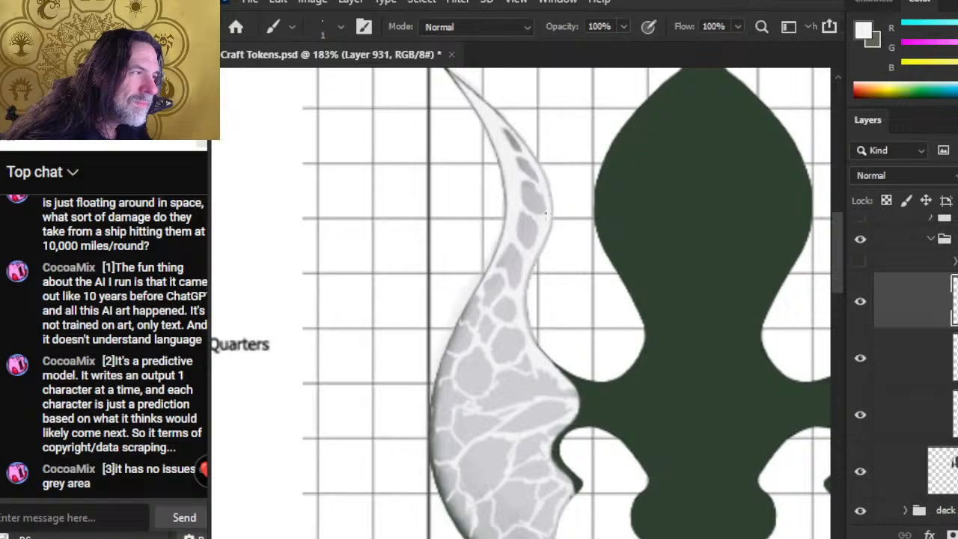
pyautogui.press('e')
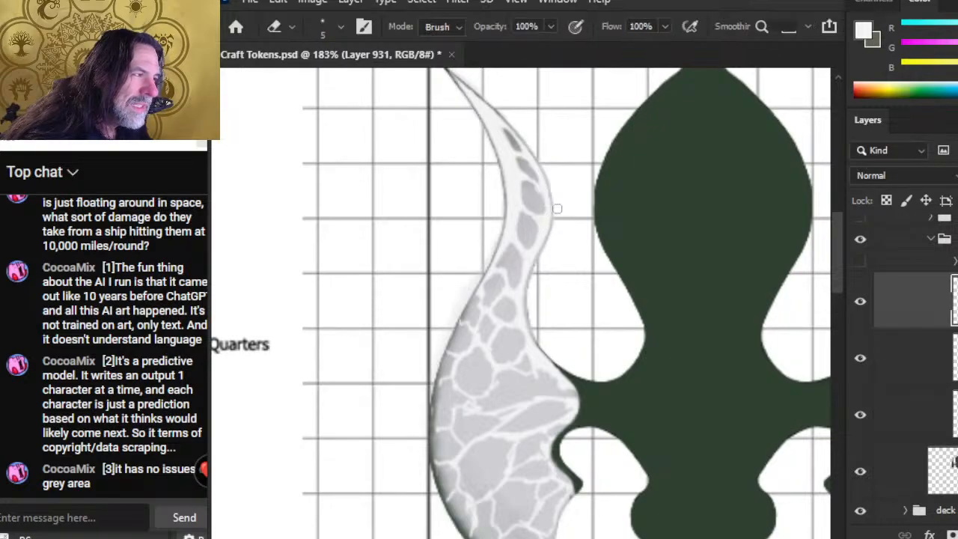
pyautogui.press('b')
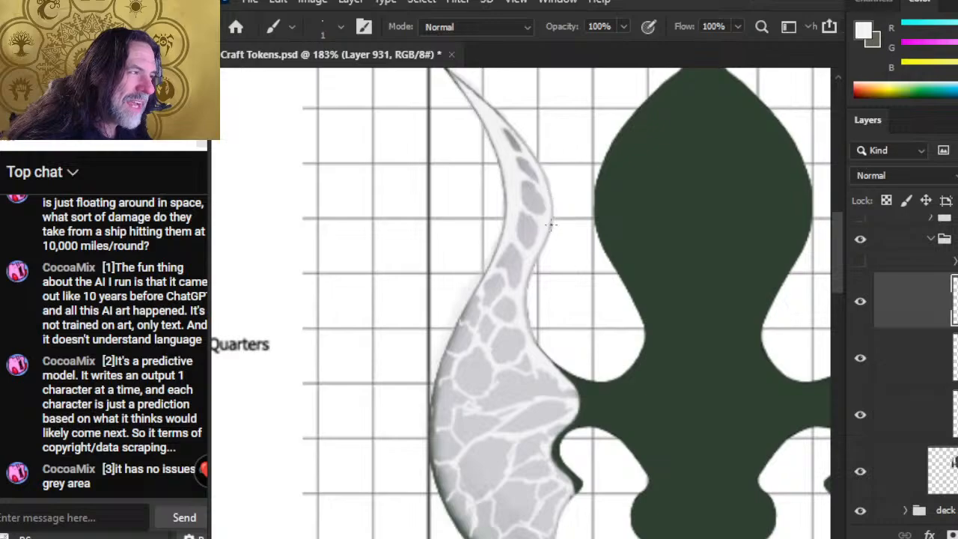
pyautogui.press('e')
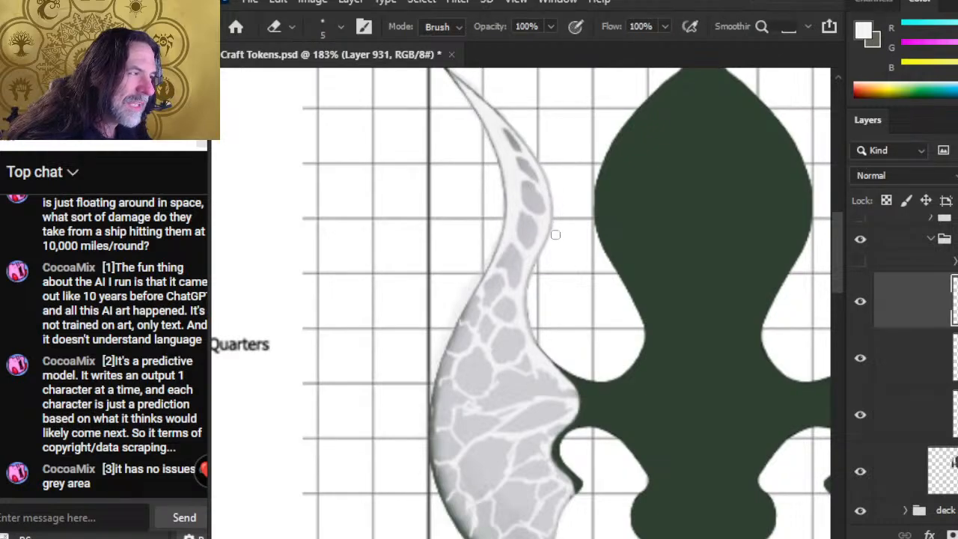
pyautogui.press('b')
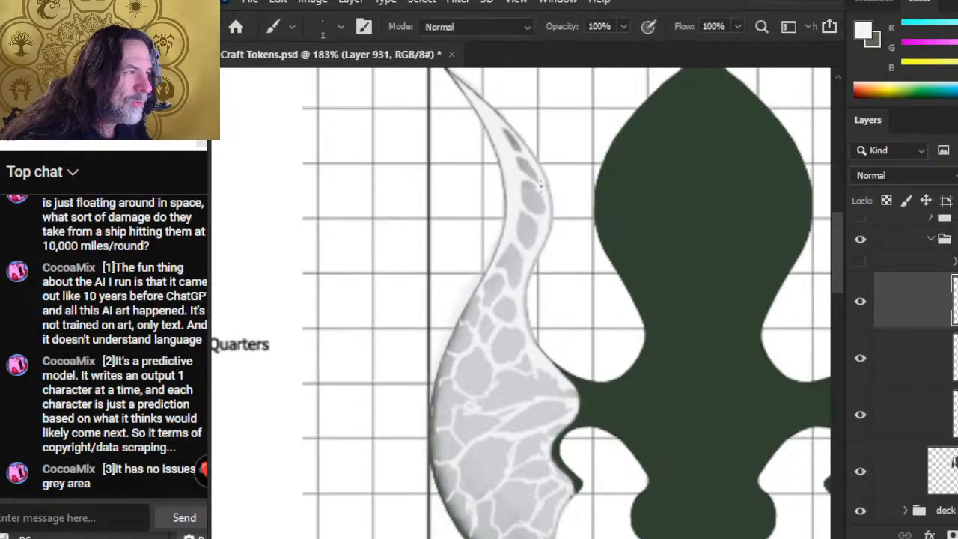
# Refine the white borders around the small grey cells in the horn's upper curve with fine brush and eraser strokes
pyautogui.press('e')
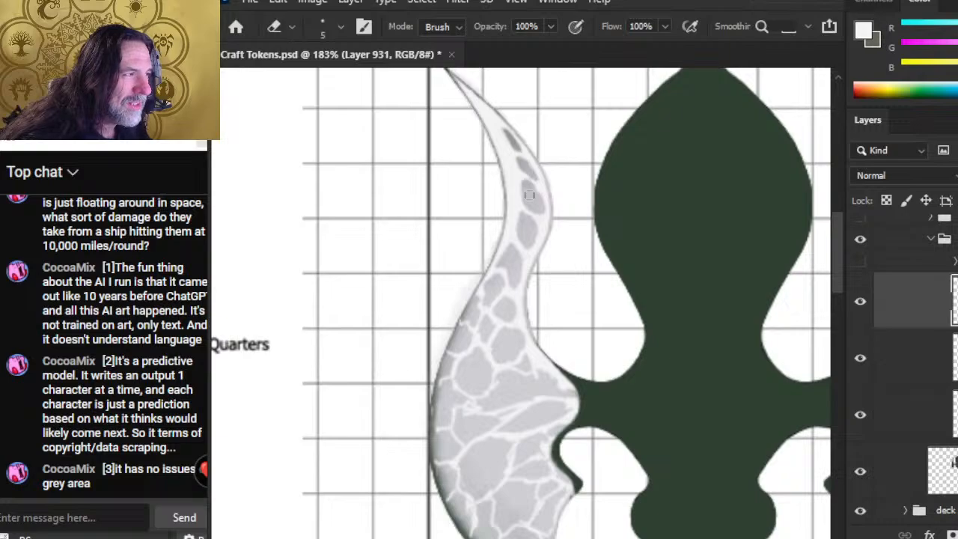
pyautogui.press('b')
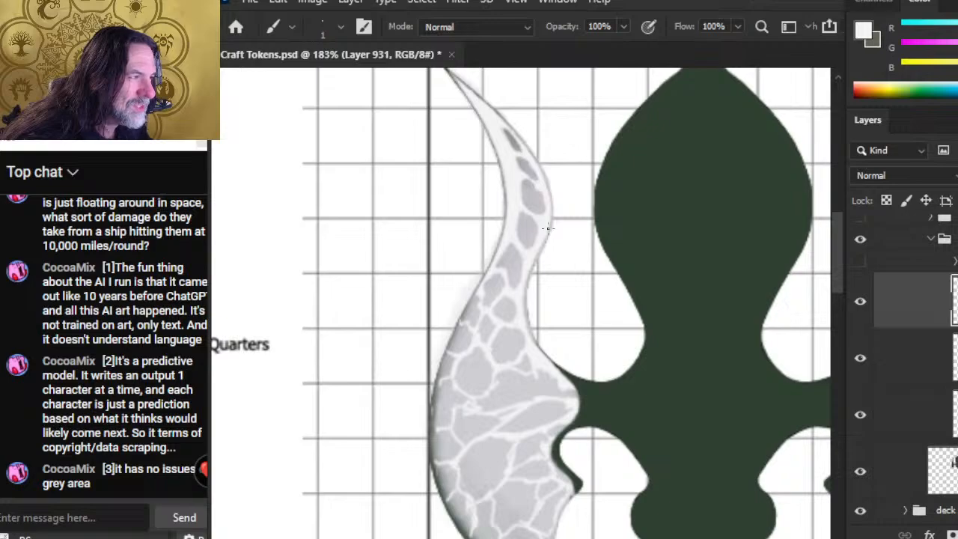
pyautogui.press('e')
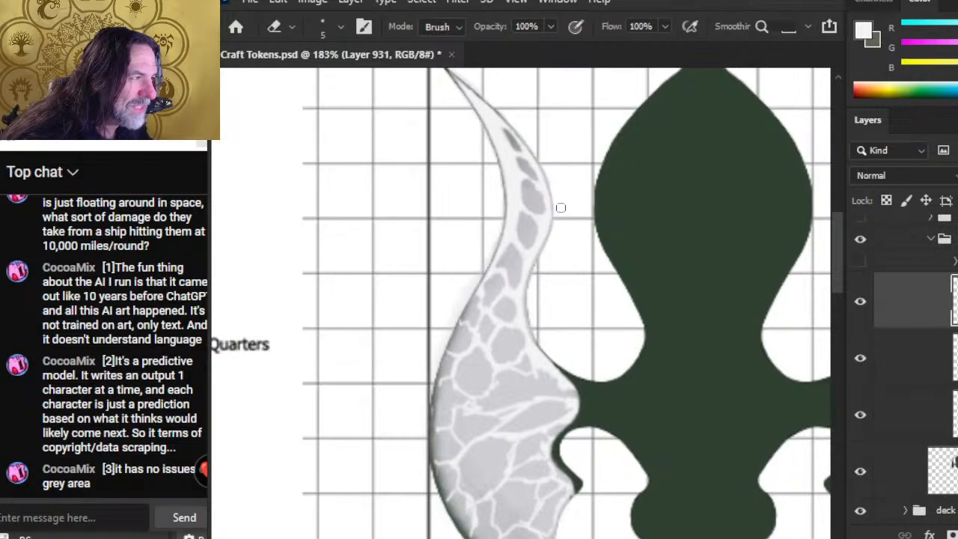
pyautogui.press('b')
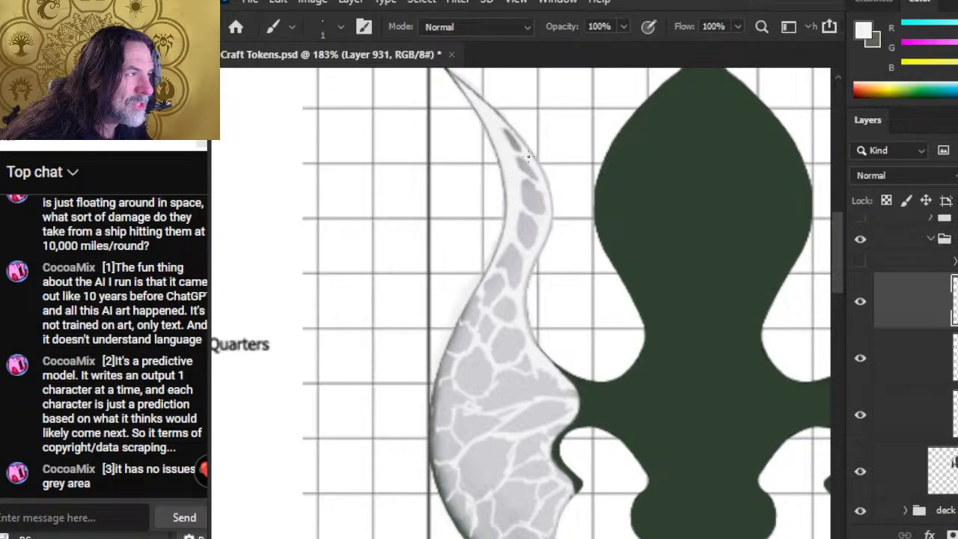
pyautogui.press('e')
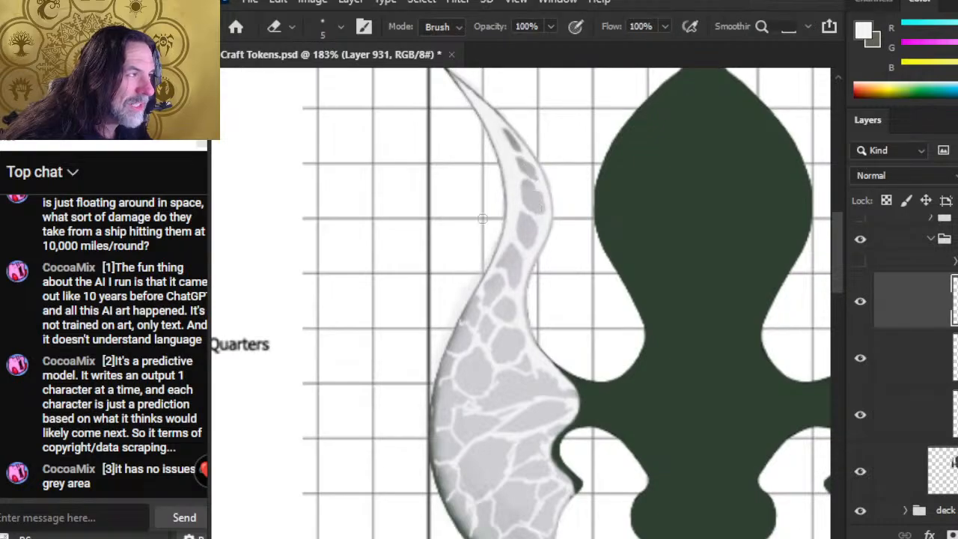
pyautogui.press('b')
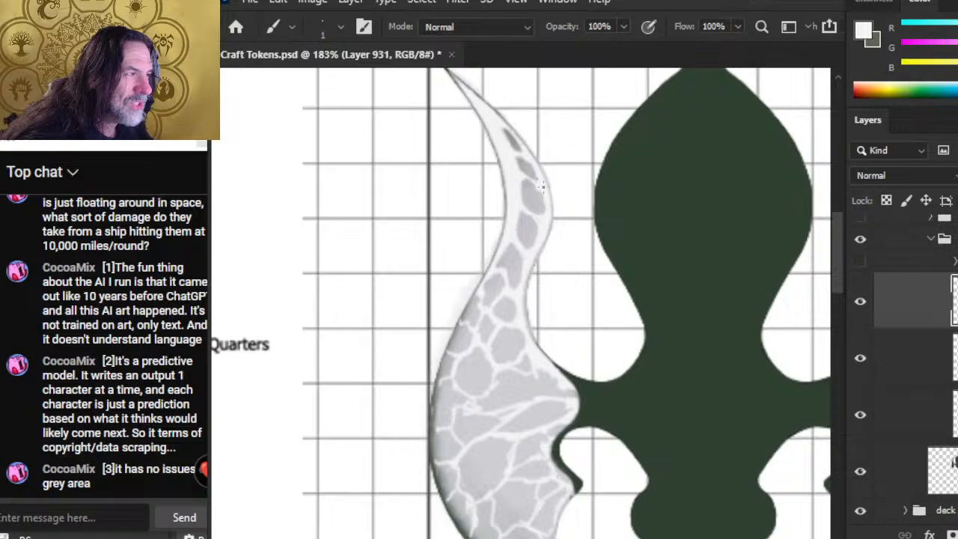
# Smudge and repaint the white rim from the horn's narrow neck up past the second grey cell, erasing excess
pyautogui.press('r')
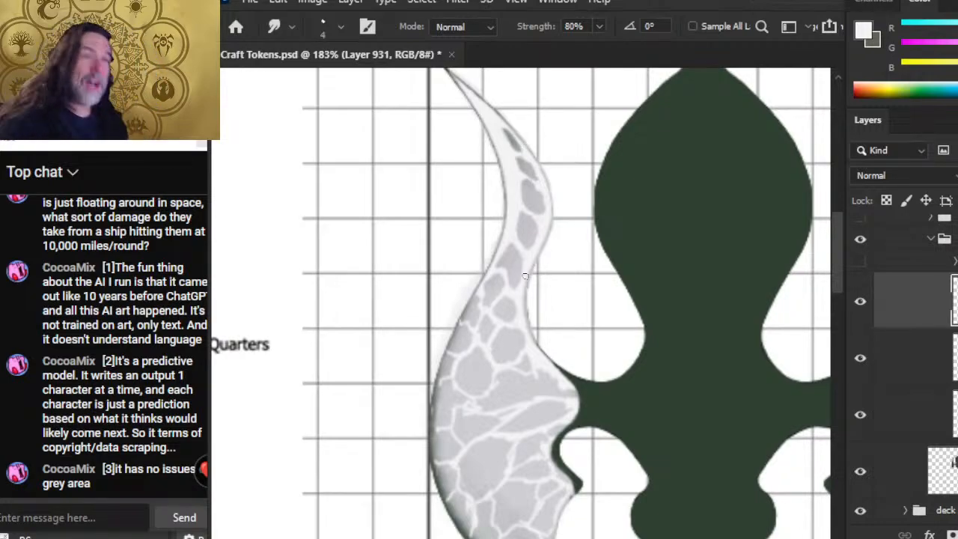
pyautogui.press('b')
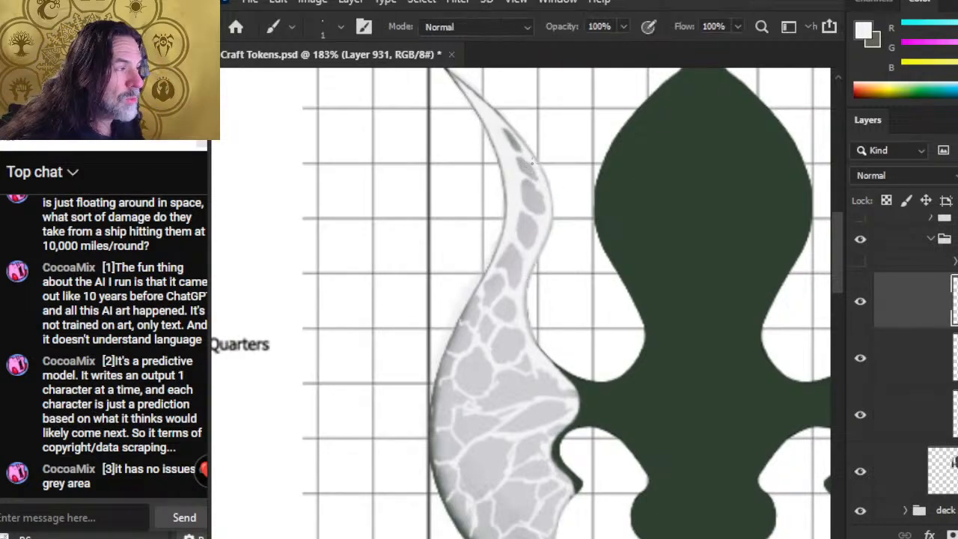
pyautogui.press('e')
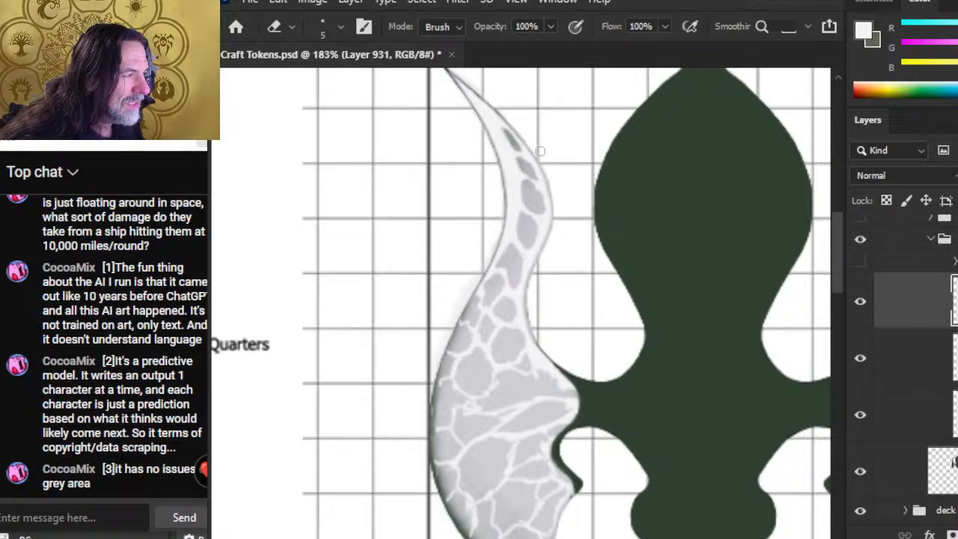
pyautogui.press('b')
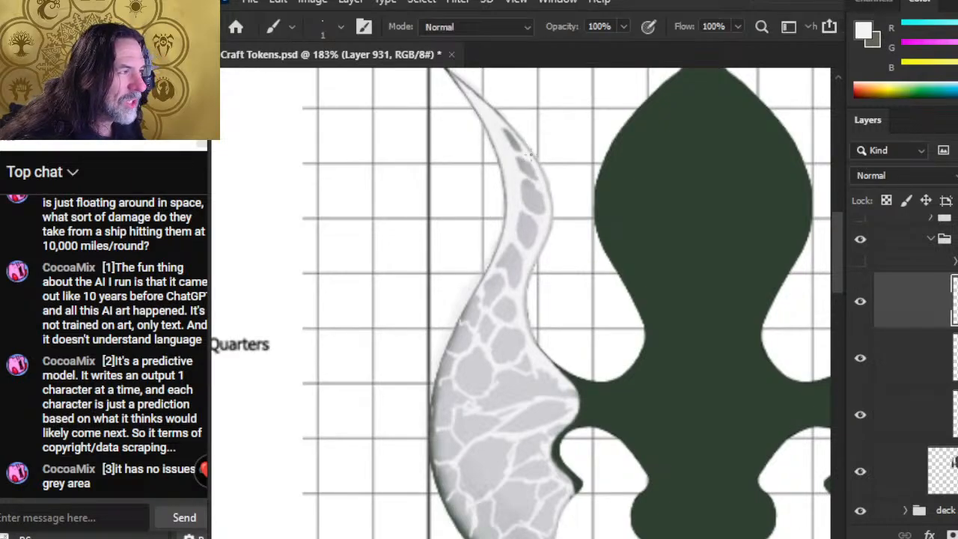
pyautogui.press('r')
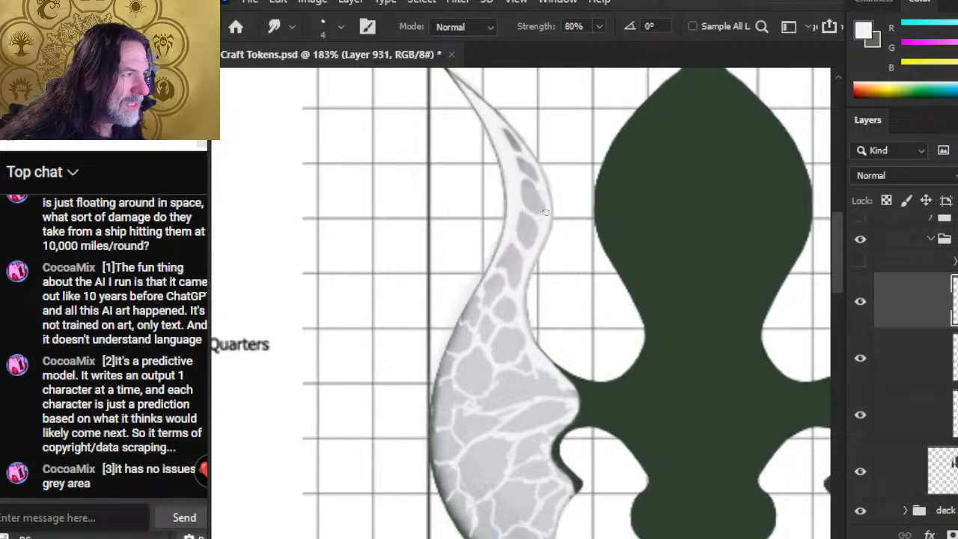
pyautogui.press('b')
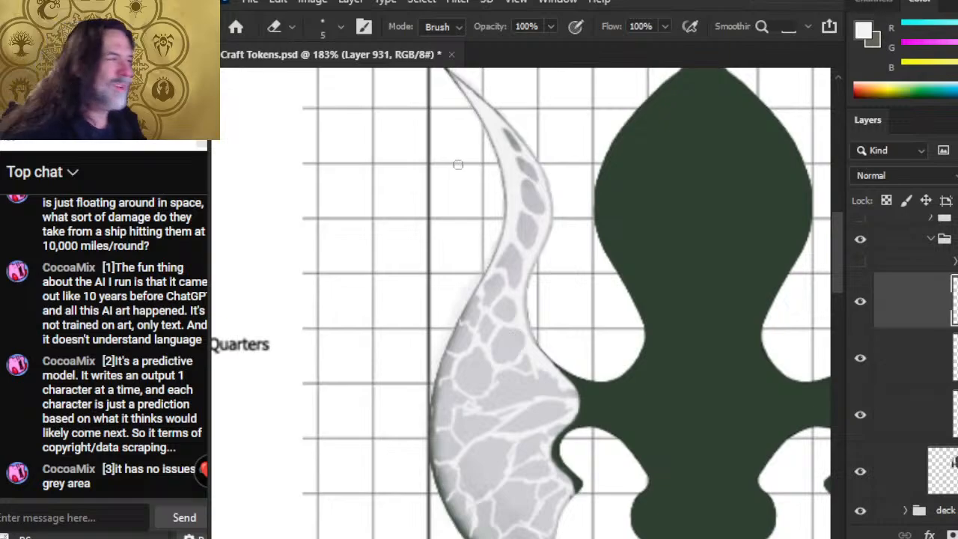
# Paint white around the topmost grey cell near the horn's tip and trim the outer edge
pyautogui.press('b')
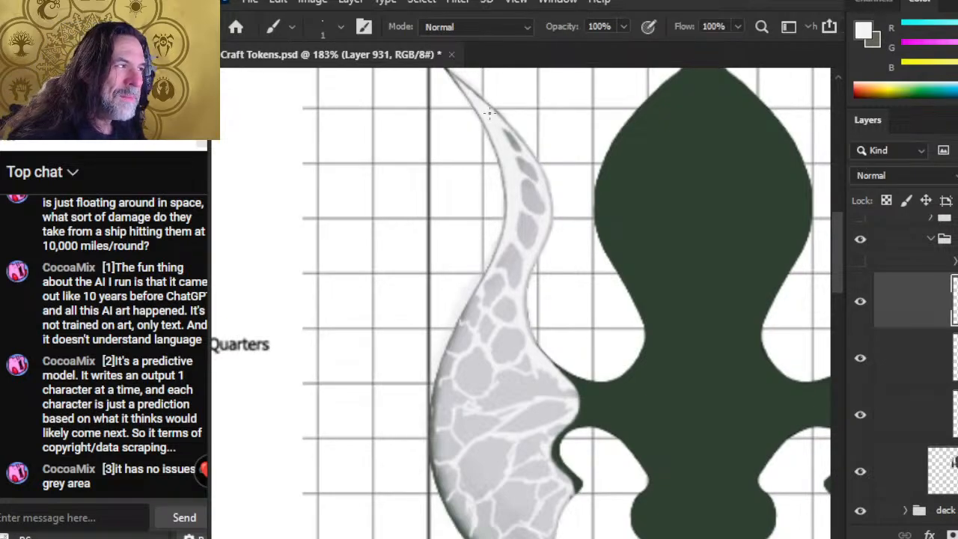
pyautogui.press('e')
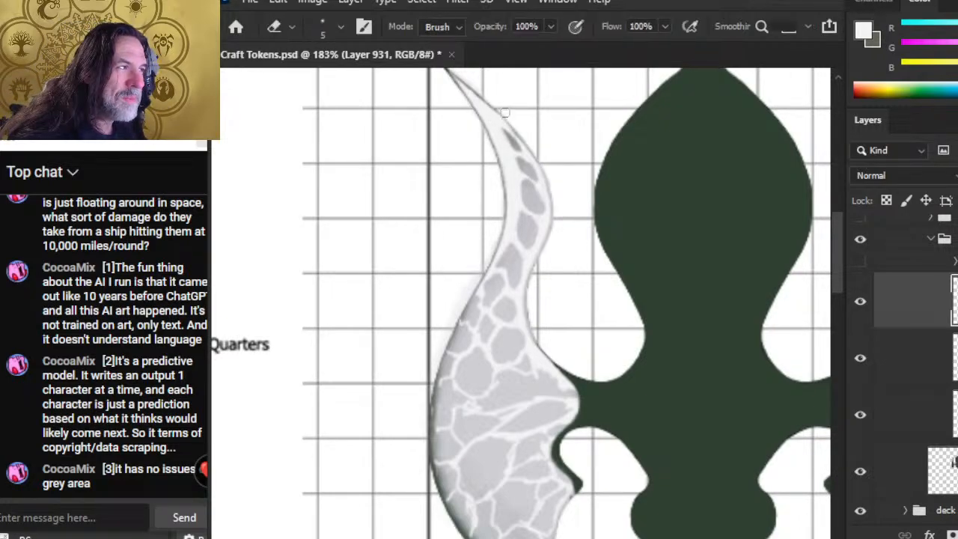
pyautogui.press('b')
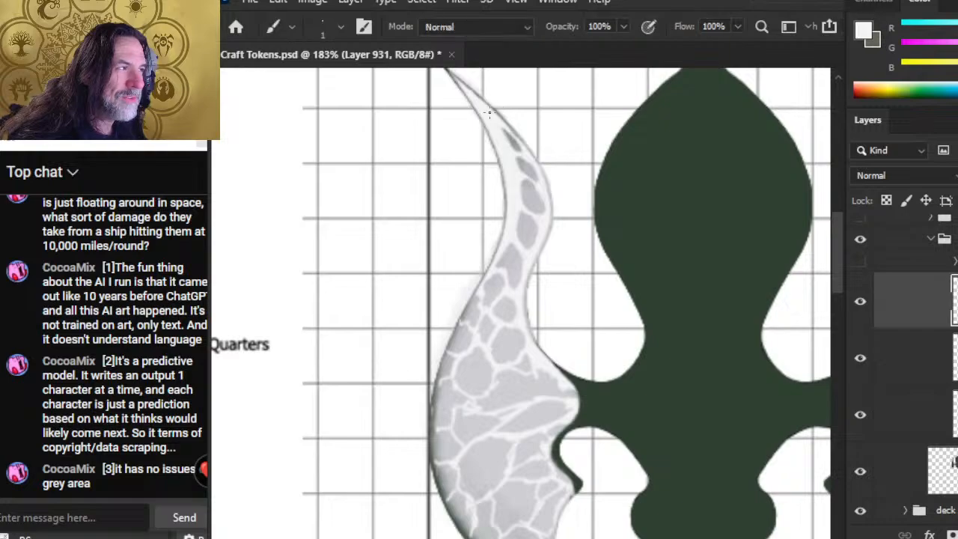
pyautogui.moveTo(512, 132); pyautogui.dragTo(519, 149)
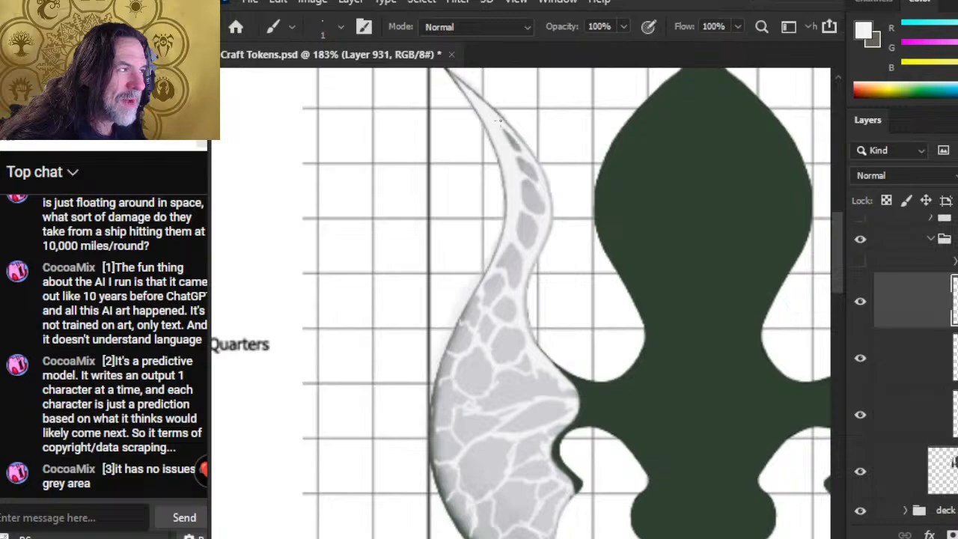
# Rework the white rim beside the third and fourth grey cells from the horn's tip by erasing, repainting and smudging
pyautogui.press('e')
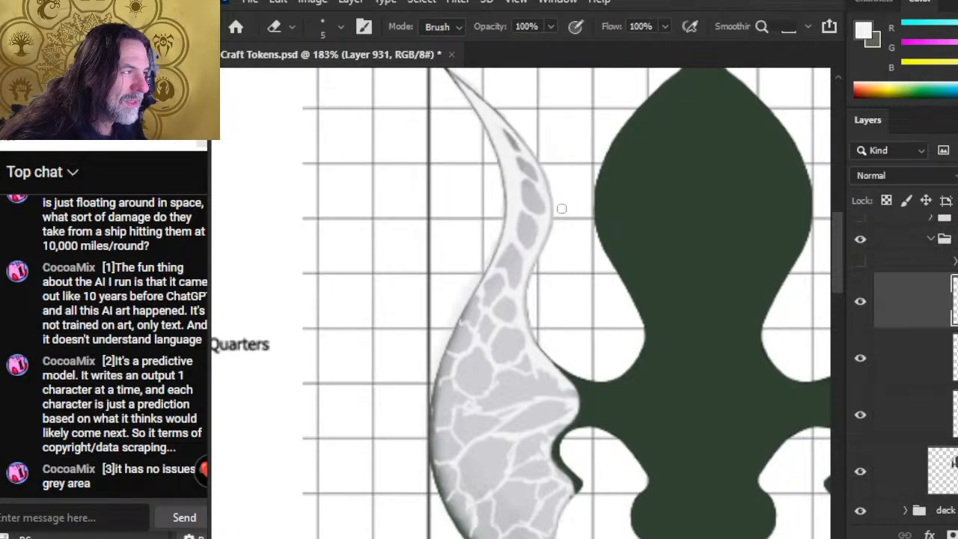
pyautogui.press('b')
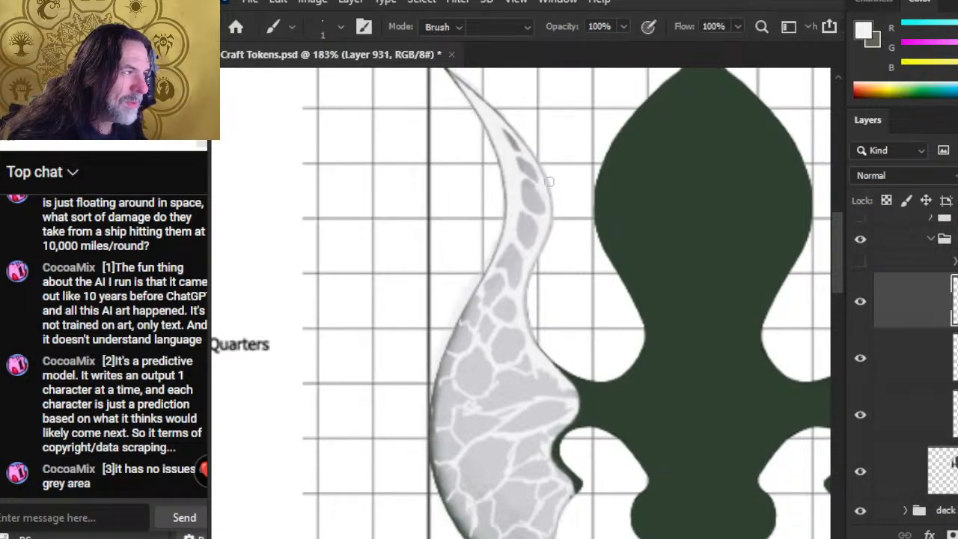
pyautogui.press('e')
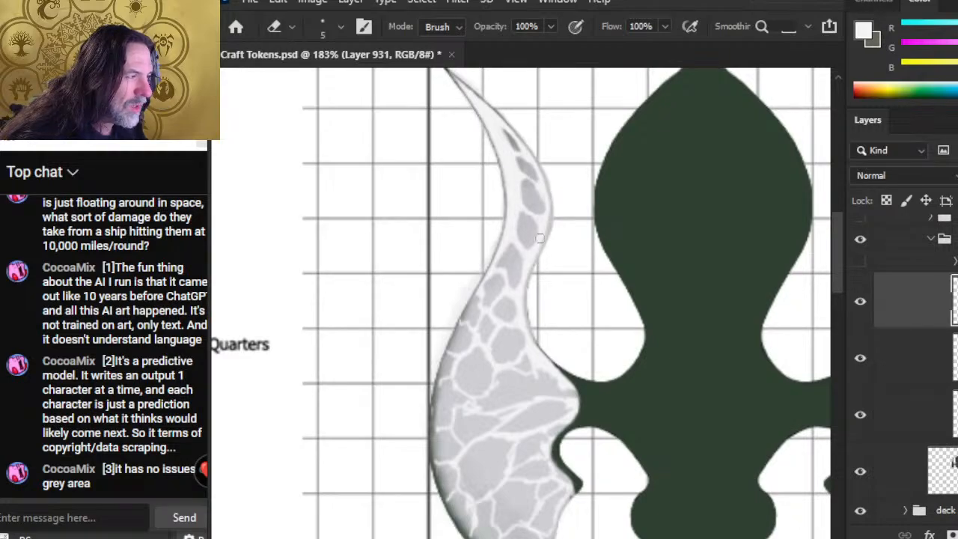
pyautogui.press('b')
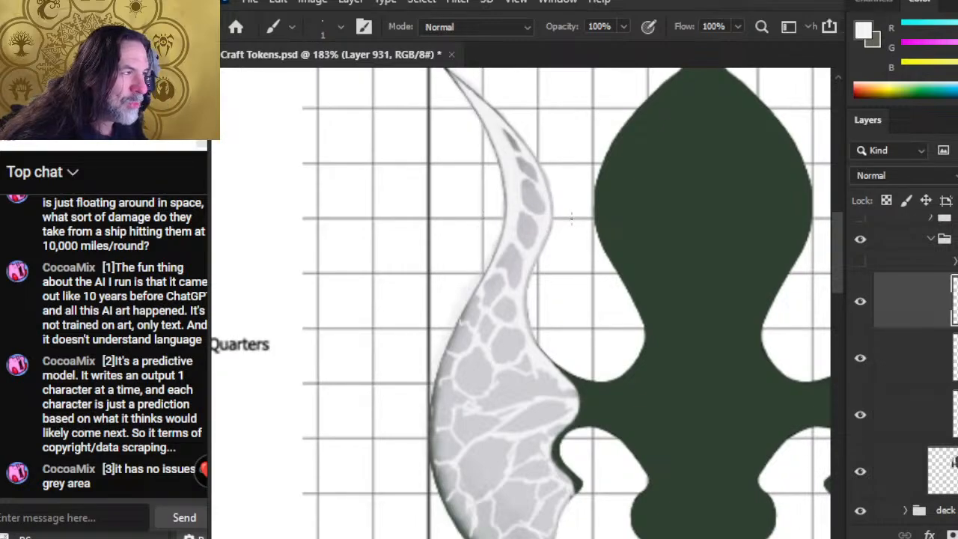
pyautogui.press('r')
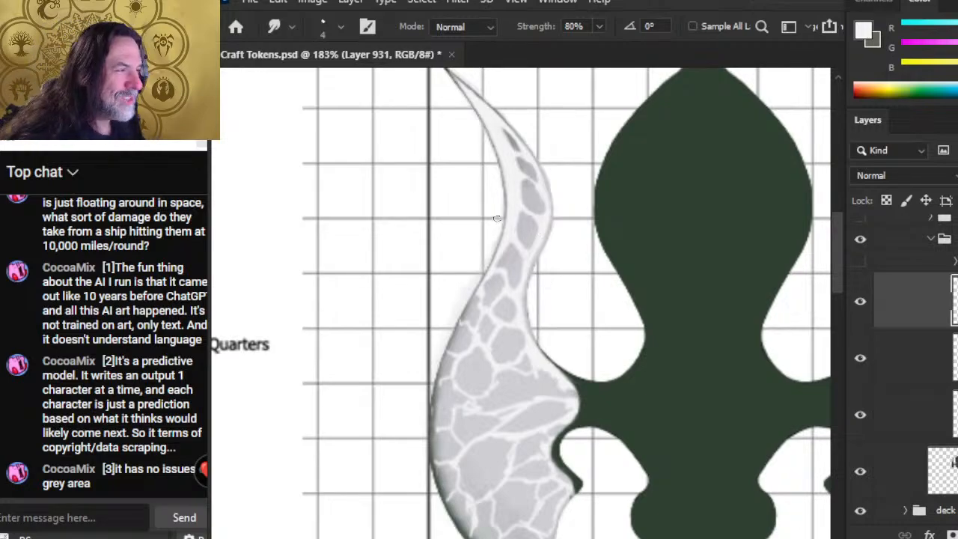
pyautogui.press('e')
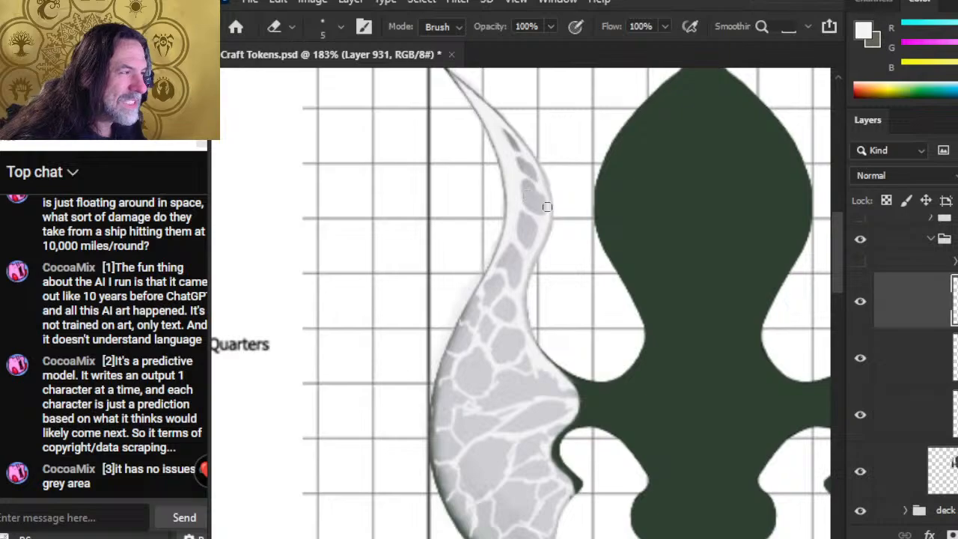
pyautogui.press('b')
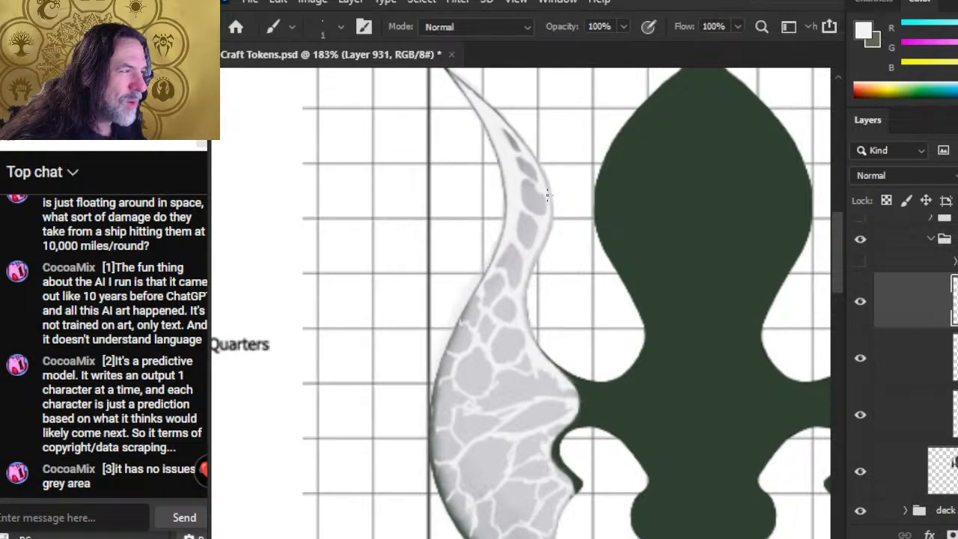
# Trim and repaint the white outer rim beside the second and third grey cells from the horn's tip with fine strokes
pyautogui.press('e')
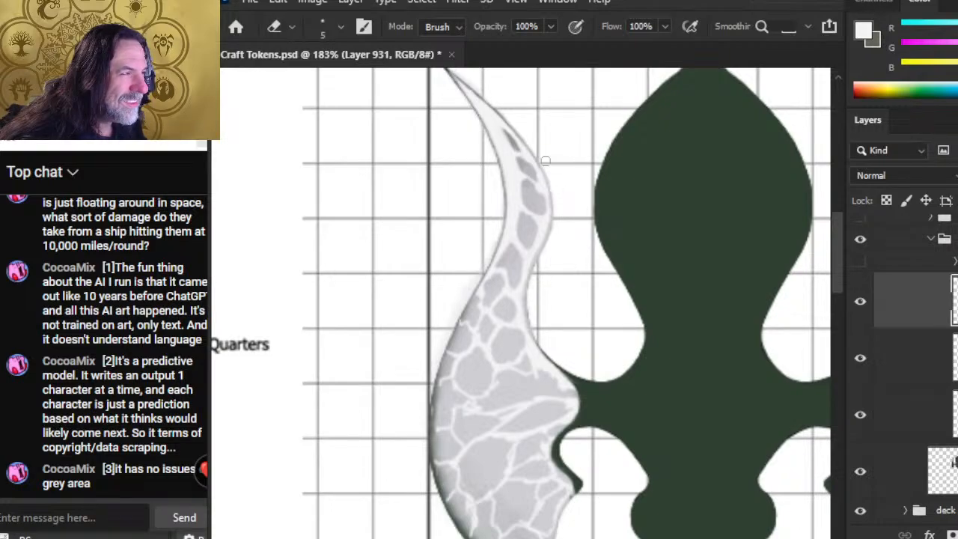
pyautogui.press('b')
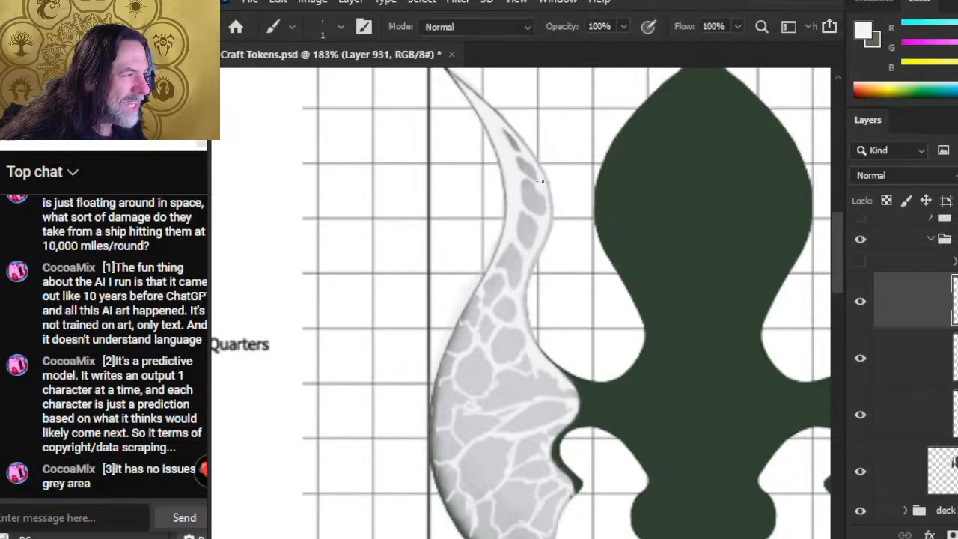
pyautogui.press('e')
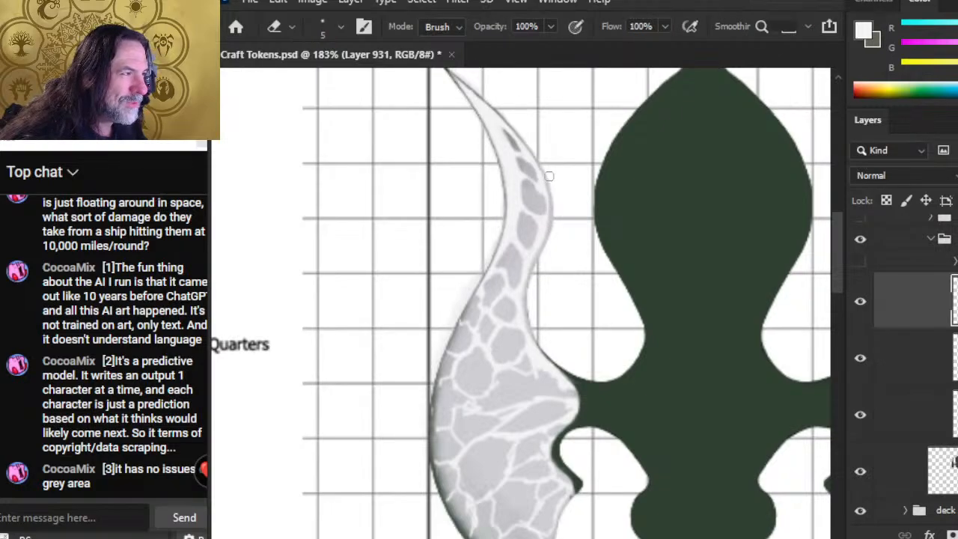
pyautogui.press('b')
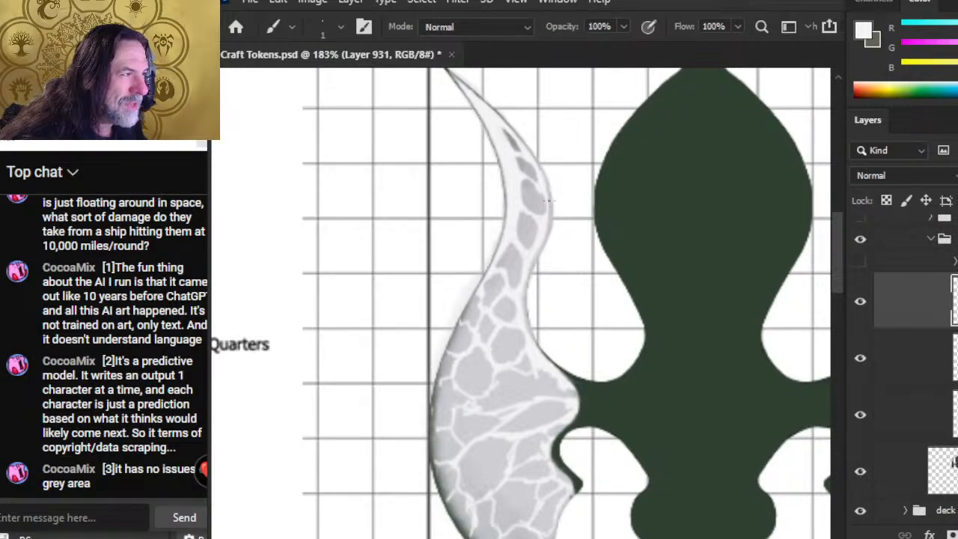
pyautogui.press('e')
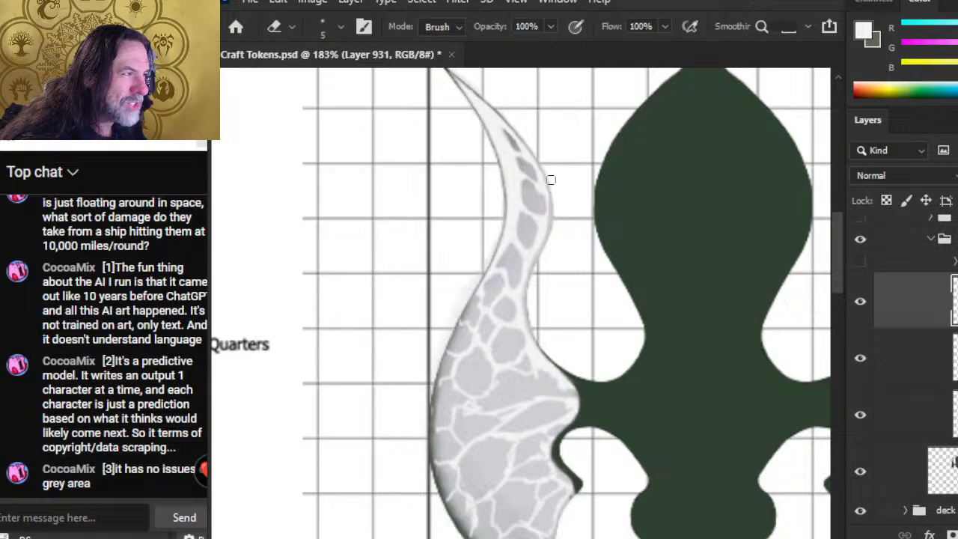
pyautogui.press('b')
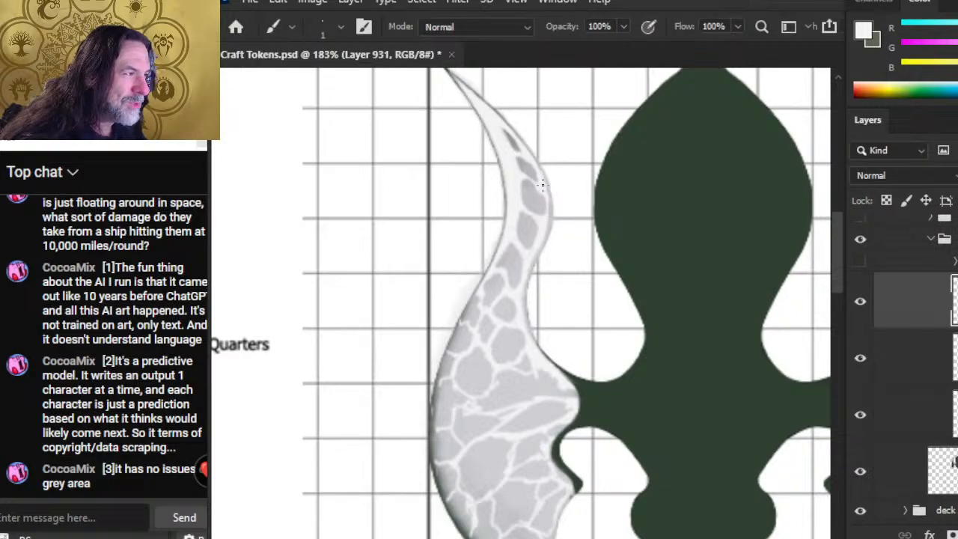
# Clean up the outer rim around the fourth grey cell where the horn curves into its neck, erasing and repainting white
pyautogui.press('e')
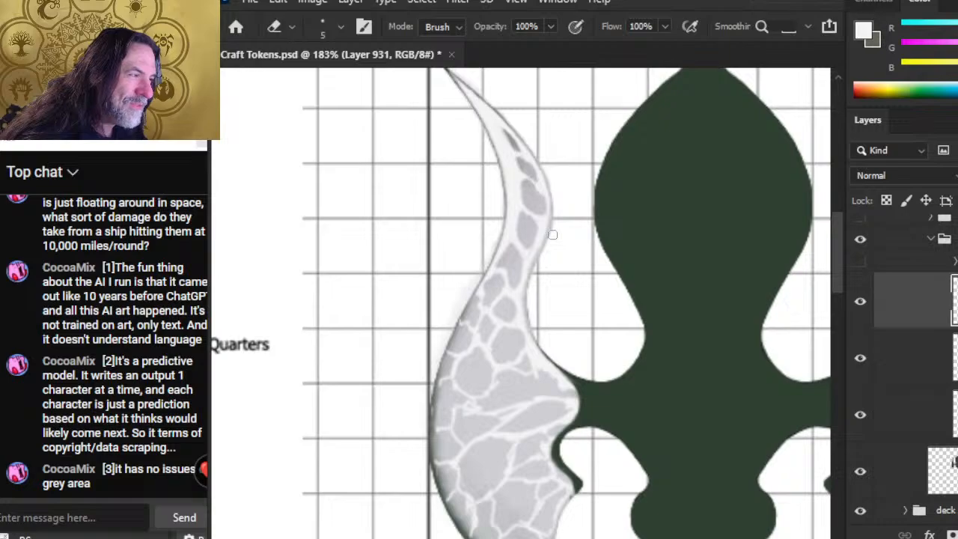
pyautogui.press('b')
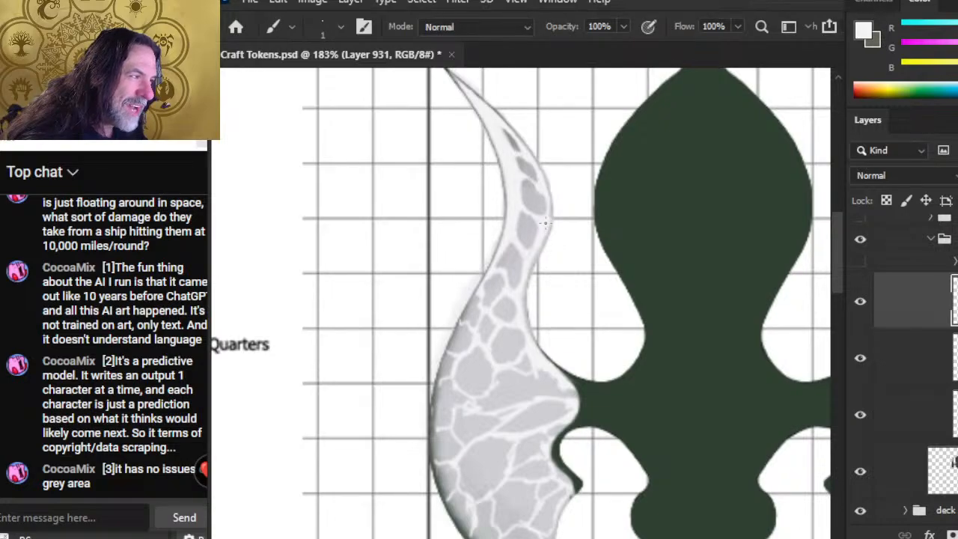
pyautogui.press('e')
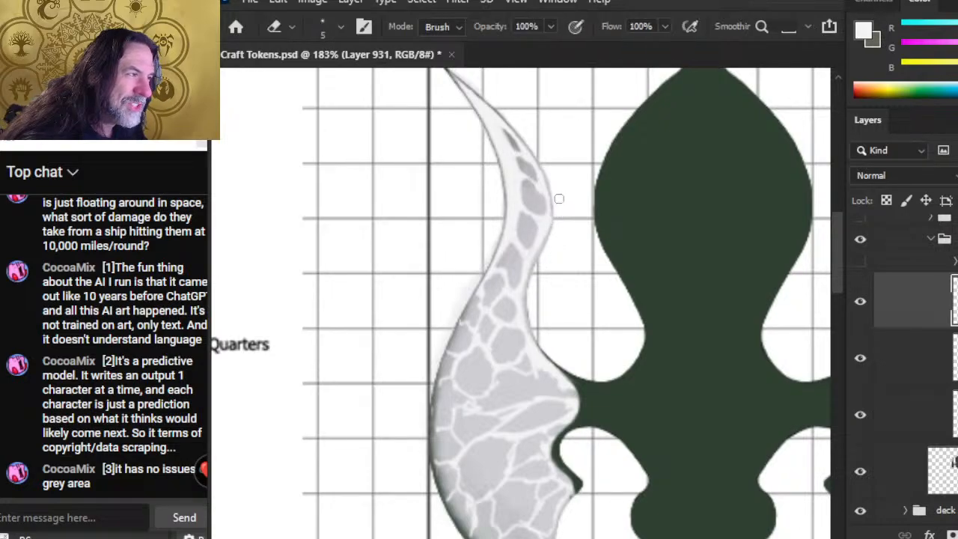
pyautogui.press('b')
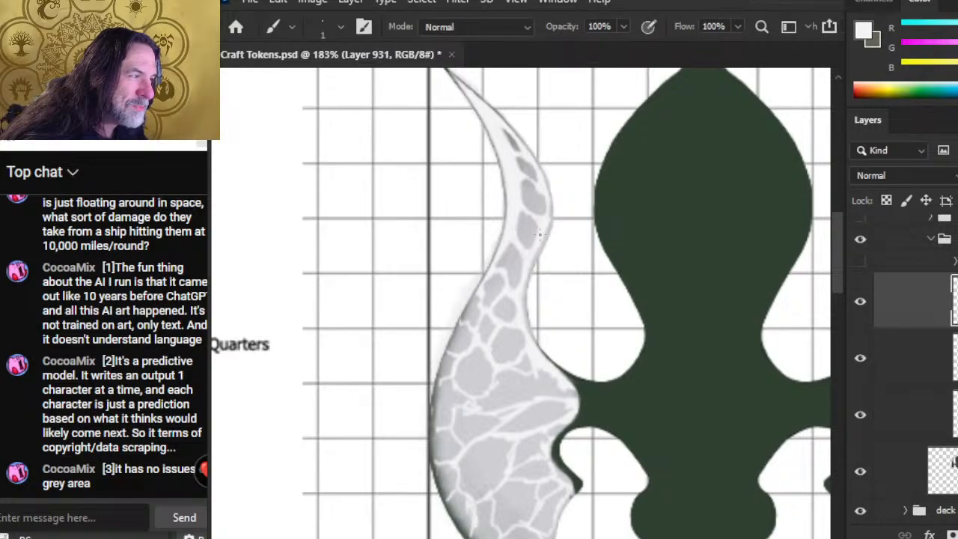
pyautogui.press('e')
# Paint and smudge the vein ends along the wing's outer edge below the neck, erasing stray white
pyautogui.press('r')
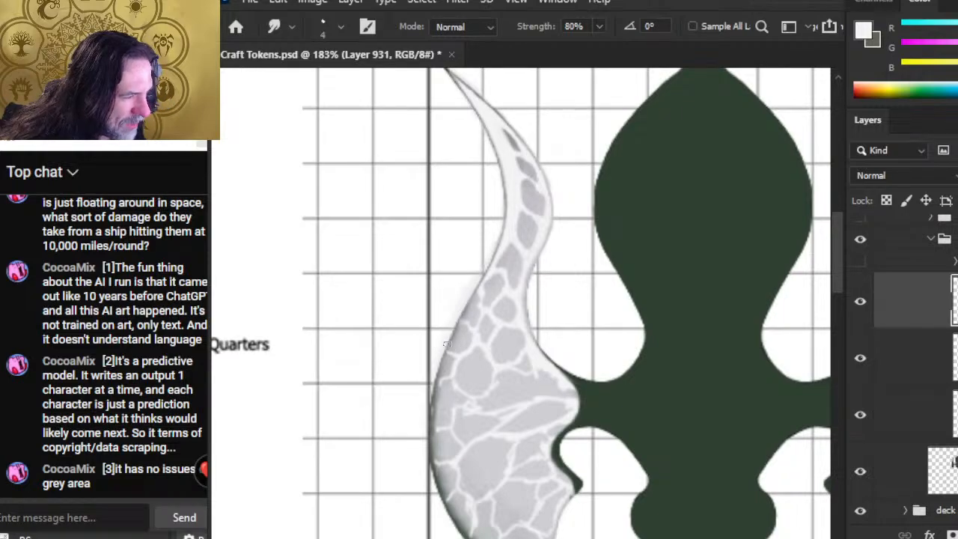
pyautogui.press('b')
pyautogui.moveTo(449, 351); pyautogui.dragTo(453, 353)
pyautogui.press('r')
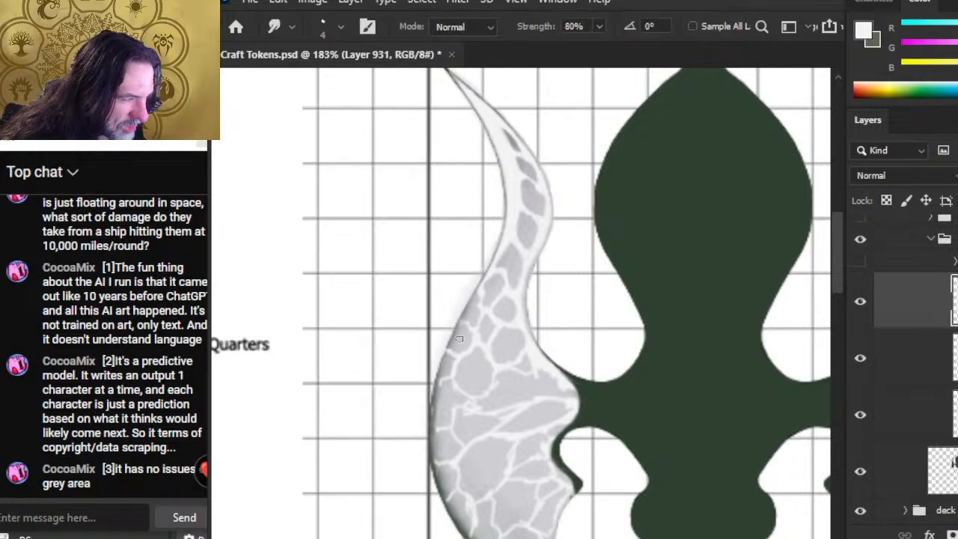
pyautogui.press('b')
pyautogui.press('r')
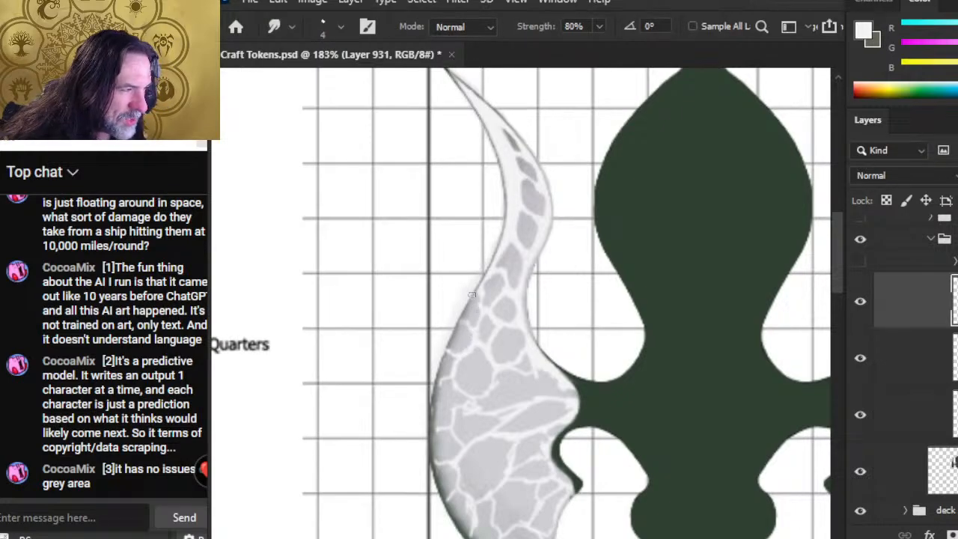
pyautogui.press('e')
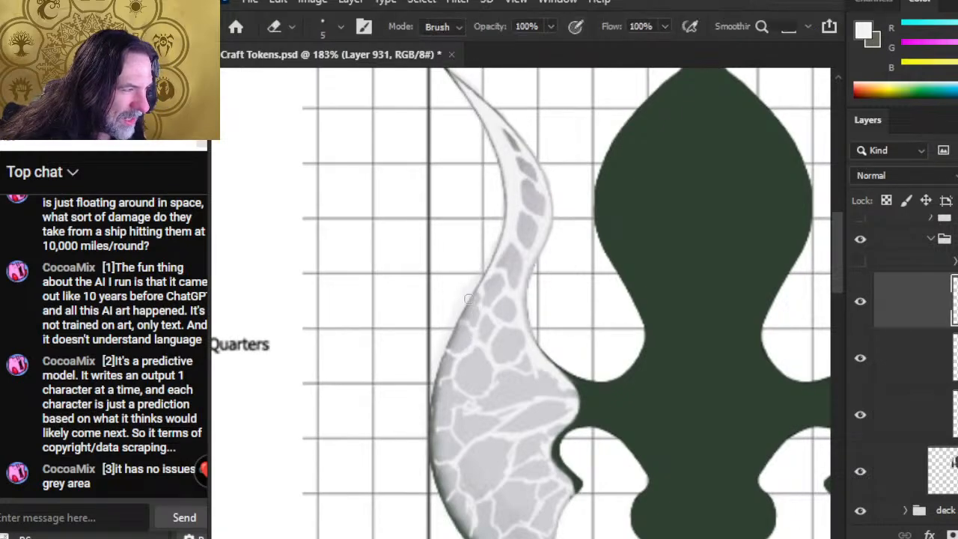
pyautogui.moveTo(467, 402); pyautogui.dragTo(478, 410)
# Paint and smudge the white veins around the large round cell near the wing's outer edge, linking them to neighbouring cells
pyautogui.moveTo(515, 362); pyautogui.dragTo(570, 263)
pyautogui.press('b')
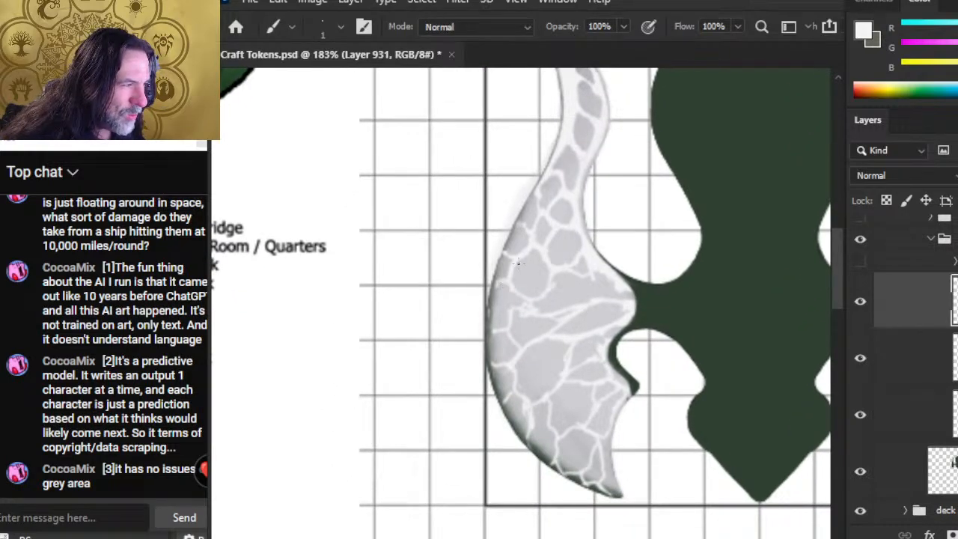
pyautogui.press('r')
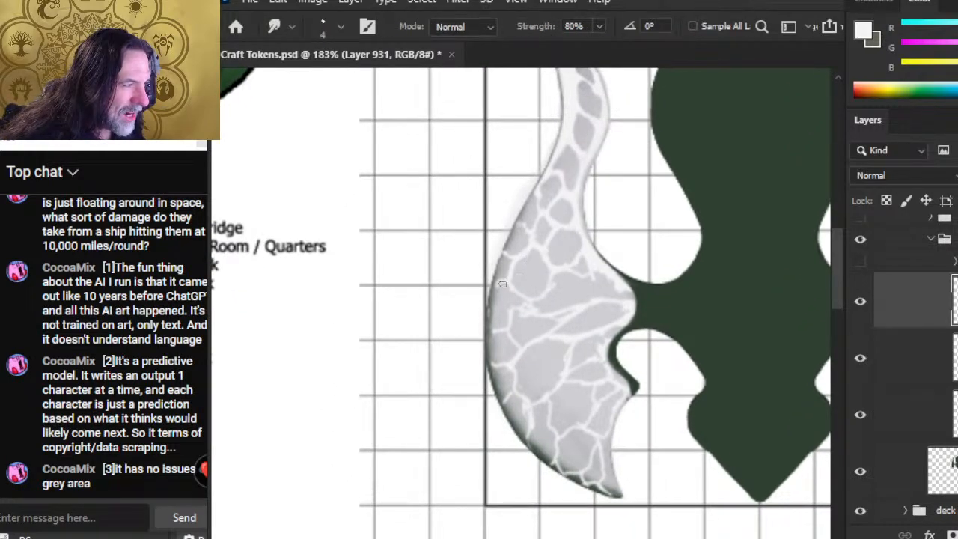
pyautogui.press('b')
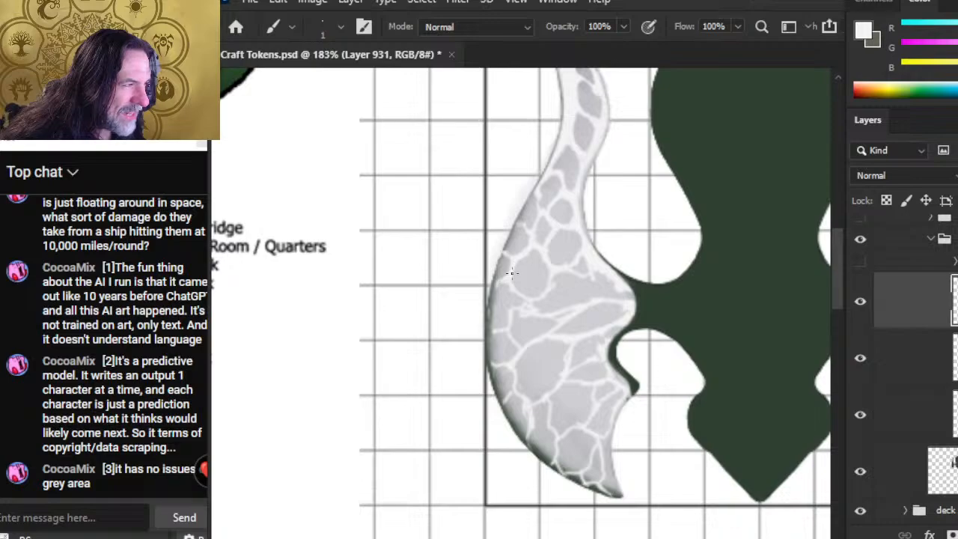
pyautogui.press('r')
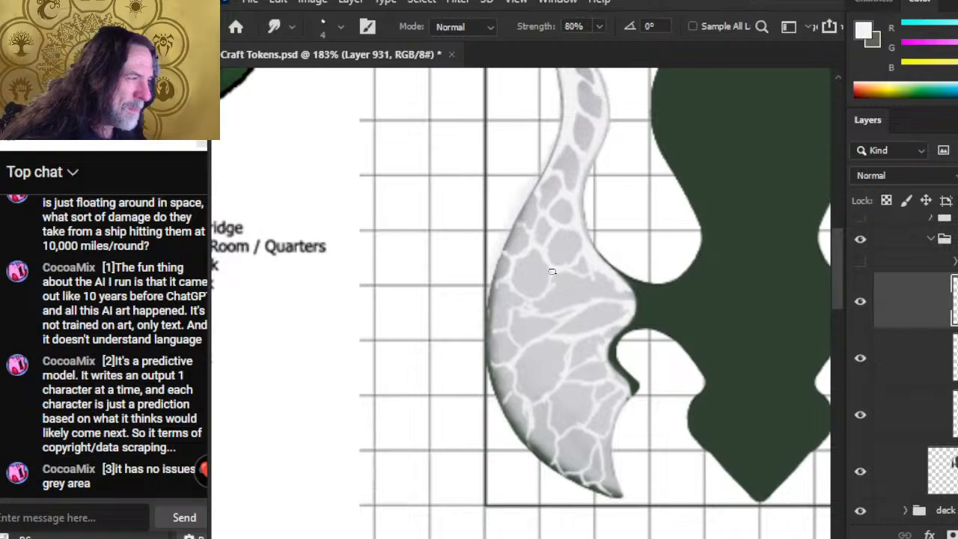
pyautogui.press('b')
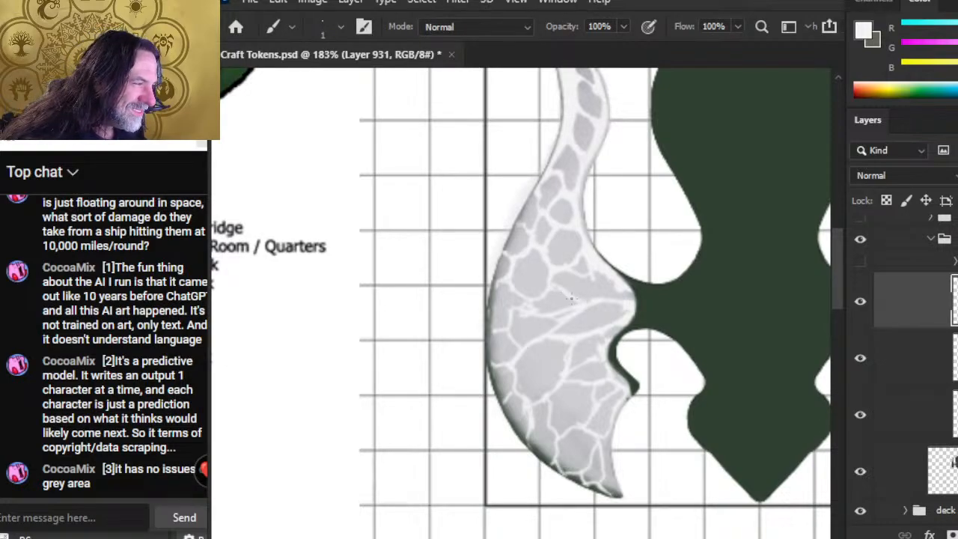
# Erase and redraw the white veins bordering the elongated cell on the wing's inner shoulder
pyautogui.press('e')
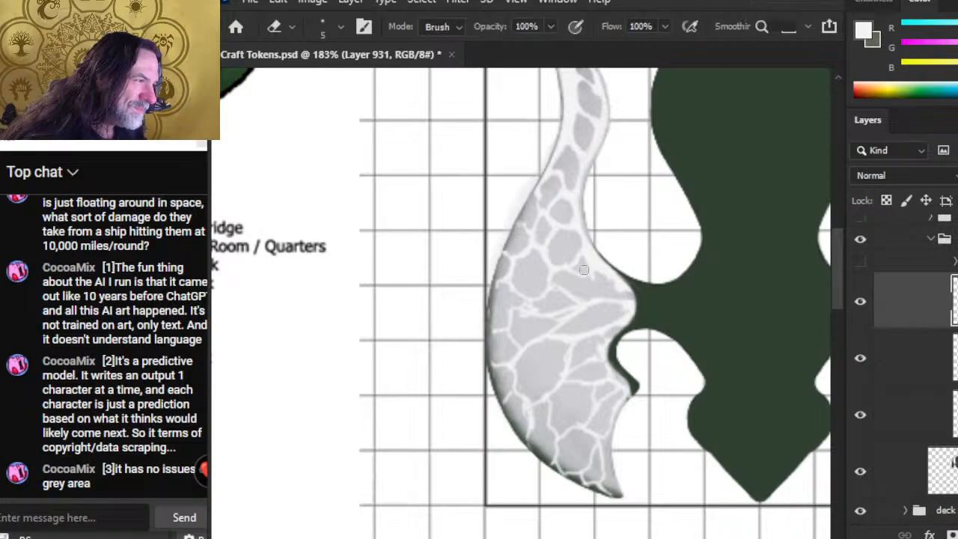
pyautogui.press('b')
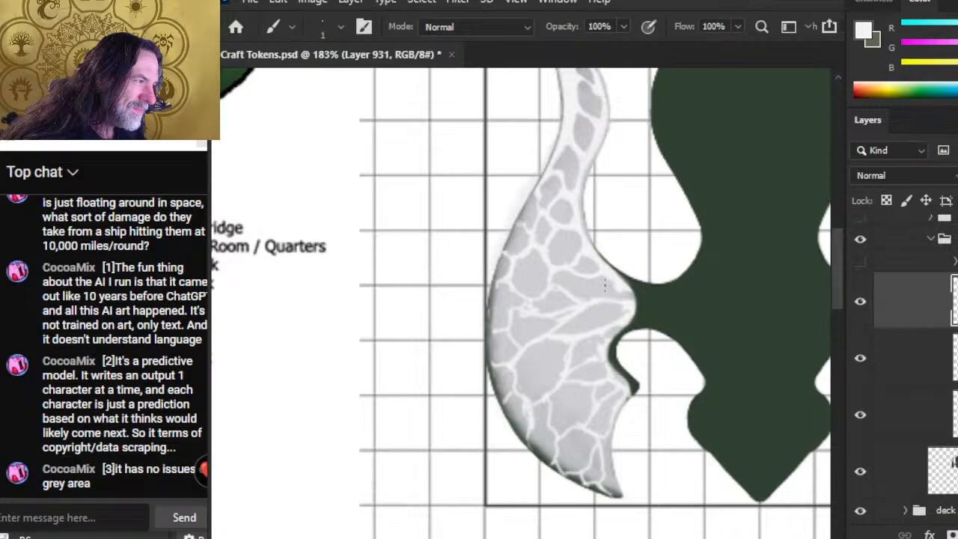
pyautogui.press('e')
pyautogui.press('b')
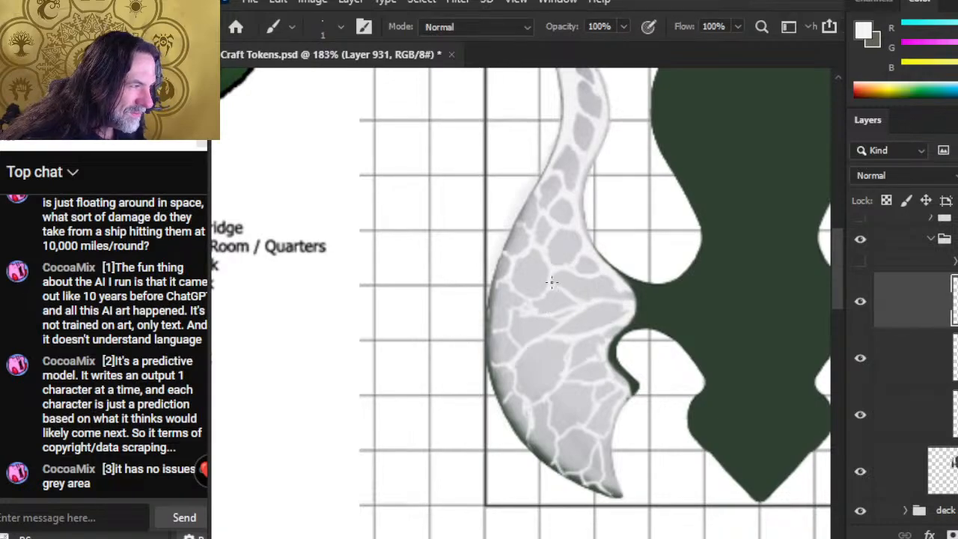
# Erase the tangled white lines below the large round cell and redraw clean veins toward the wing's outer edge
pyautogui.press('e')
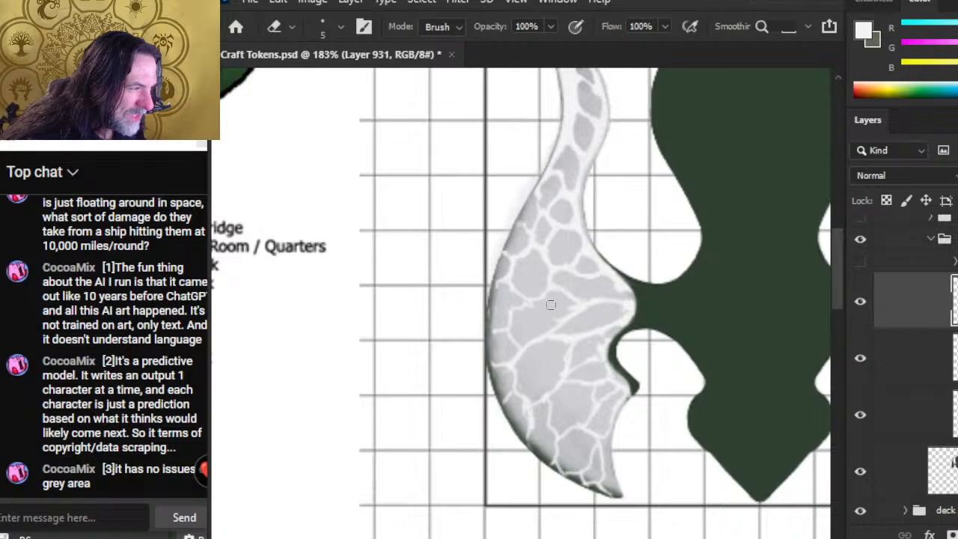
pyautogui.press('b')
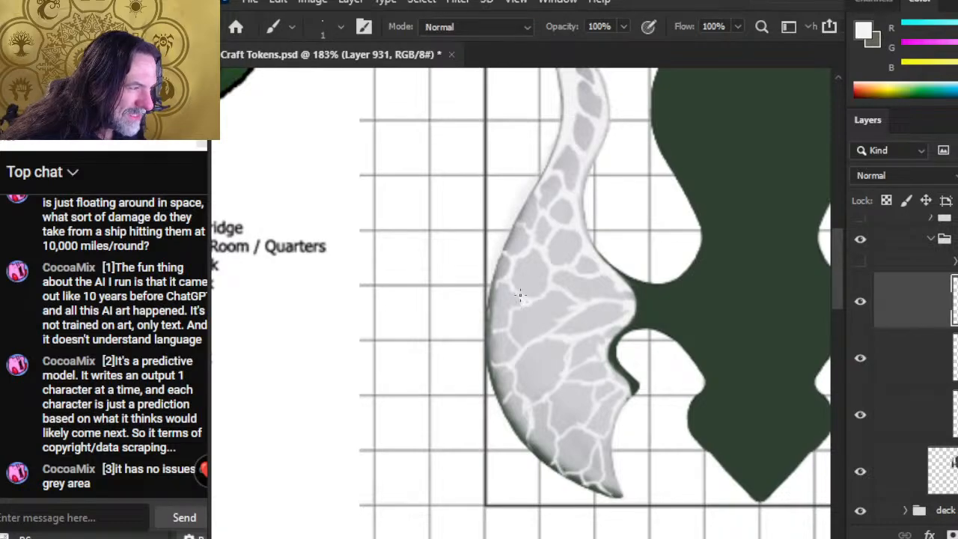
pyautogui.press('e')
pyautogui.press('b')
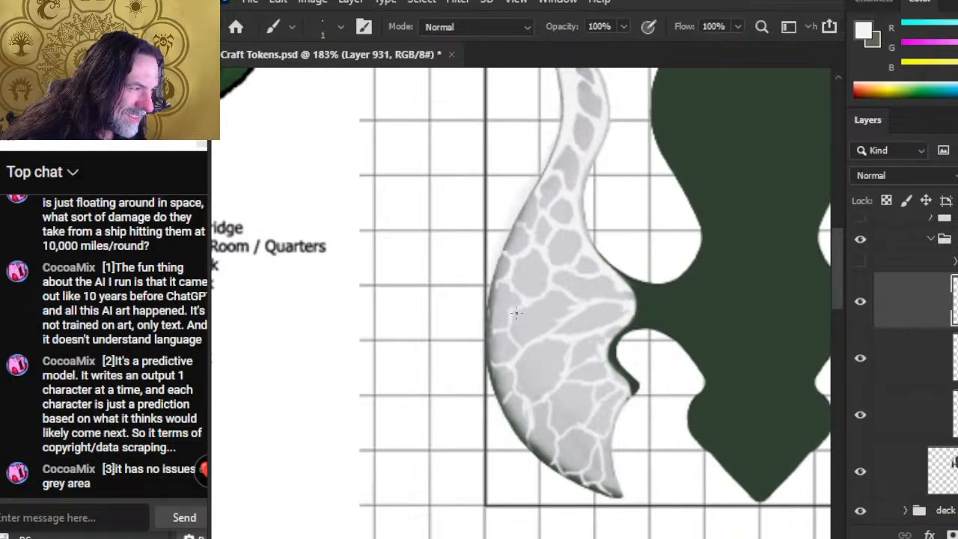
pyautogui.press('e')
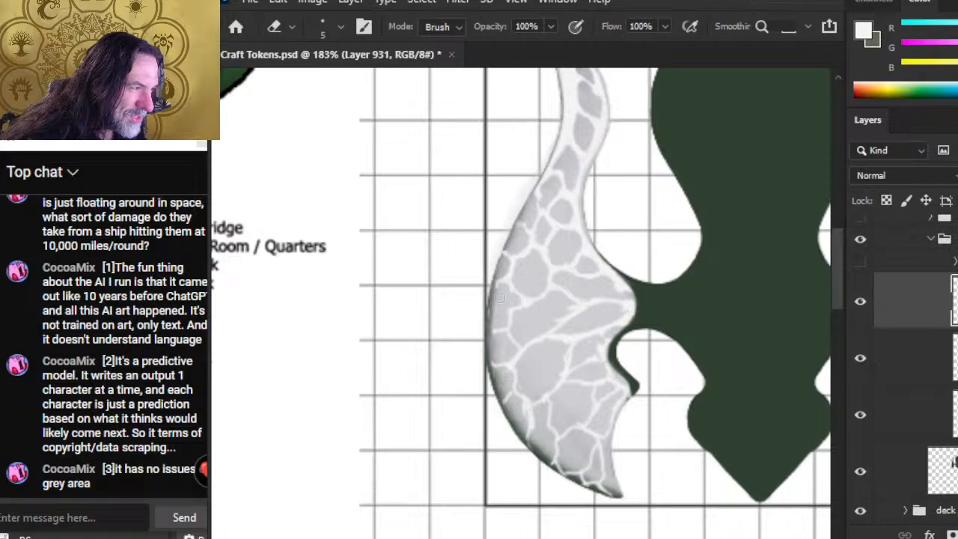
pyautogui.press('b')
pyautogui.press('e')
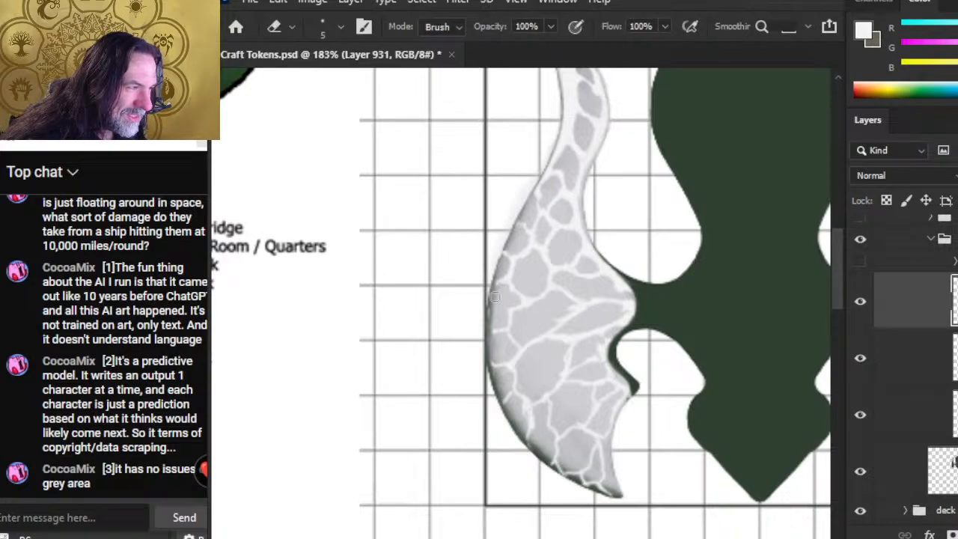
pyautogui.press('b')
pyautogui.press('e')
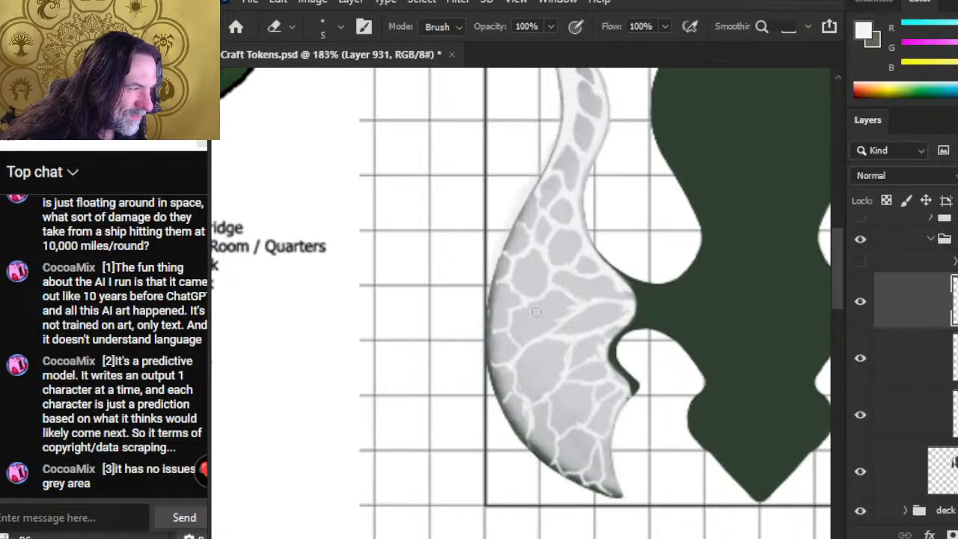
# Reshape the white veins between the long cells across the wing's middle, erasing the excess and repainting their junction
pyautogui.press('b')
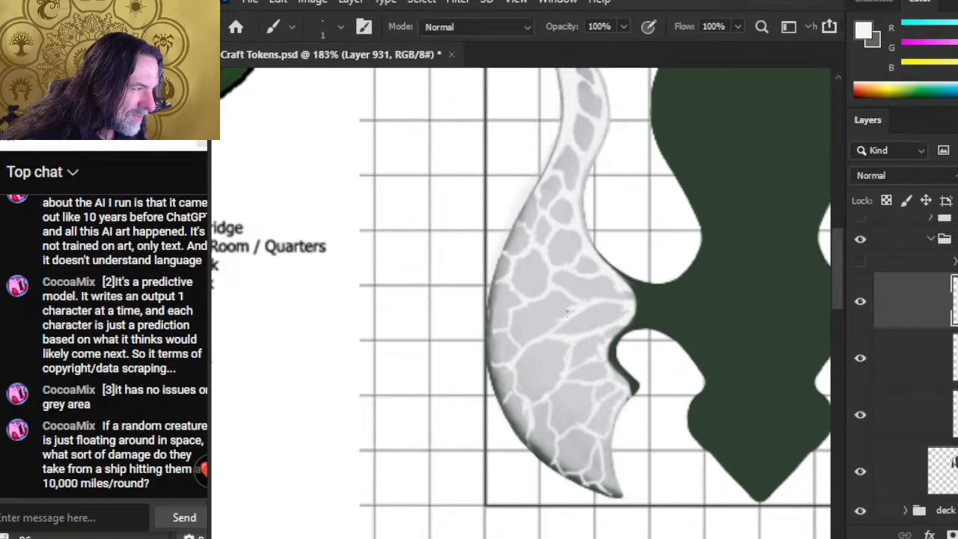
pyautogui.press('e')
pyautogui.press('b')
pyautogui.press('e')
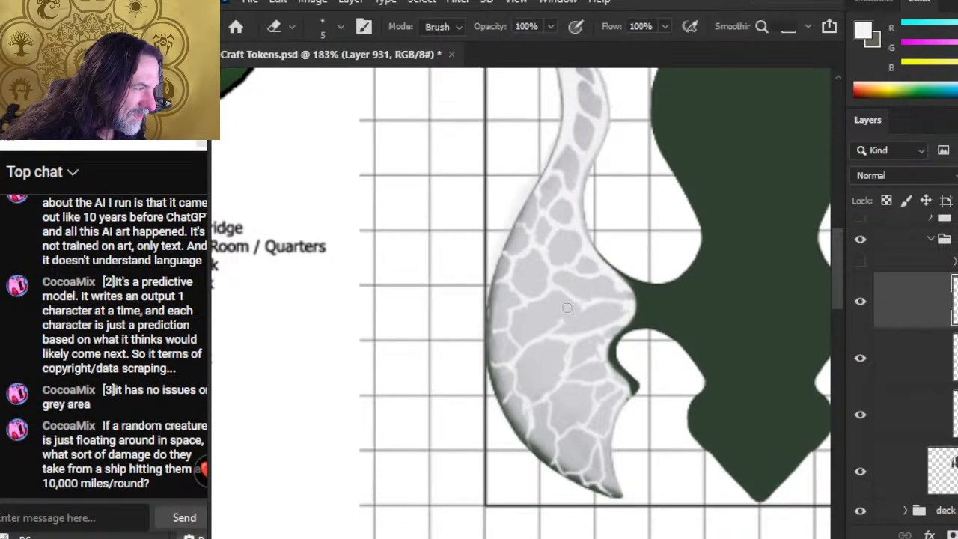
pyautogui.press('b')
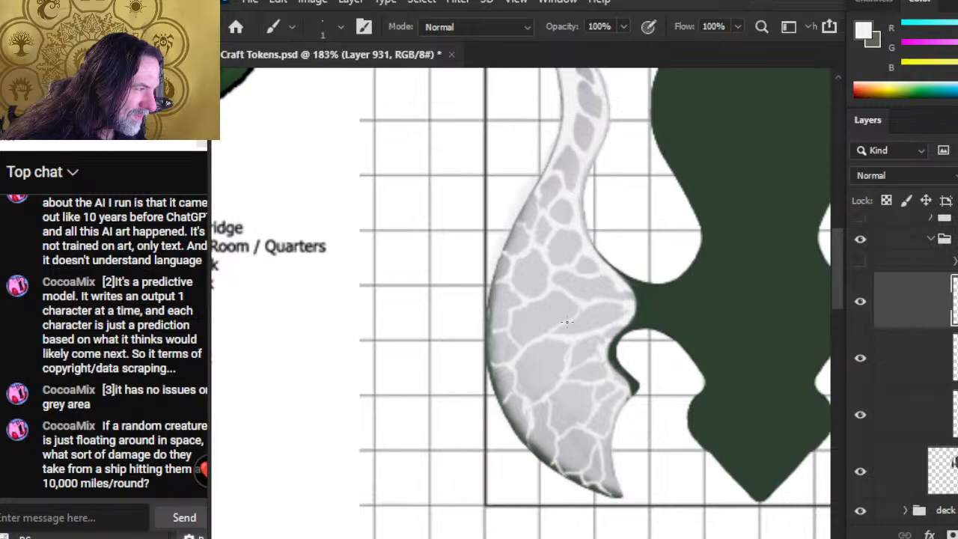
pyautogui.press('e')
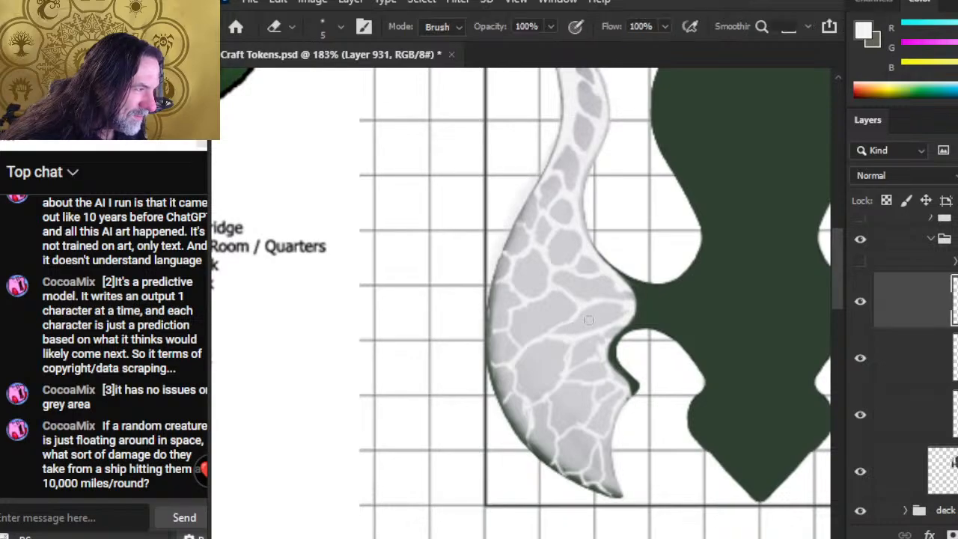
pyautogui.press('z')
pyautogui.moveTo(558, 311)
pyautogui.mouseDown()
pyautogui.moveTo(503, 309)
pyautogui.moveTo(517, 297)
pyautogui.moveTo(502, 267)
pyautogui.mouseUp()
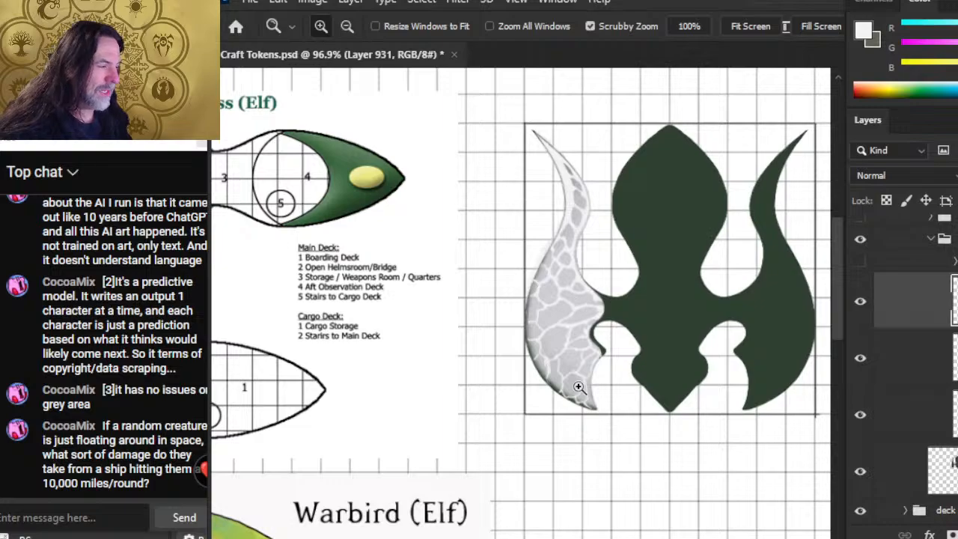
pyautogui.moveTo(561, 254); pyautogui.dragTo(616, 282)
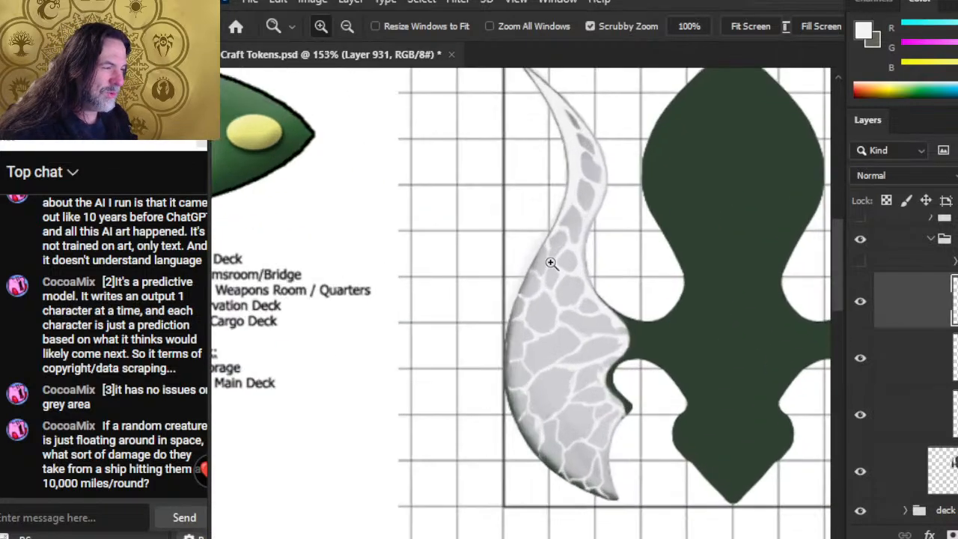
pyautogui.moveTo(546, 308); pyautogui.dragTo(592, 327)
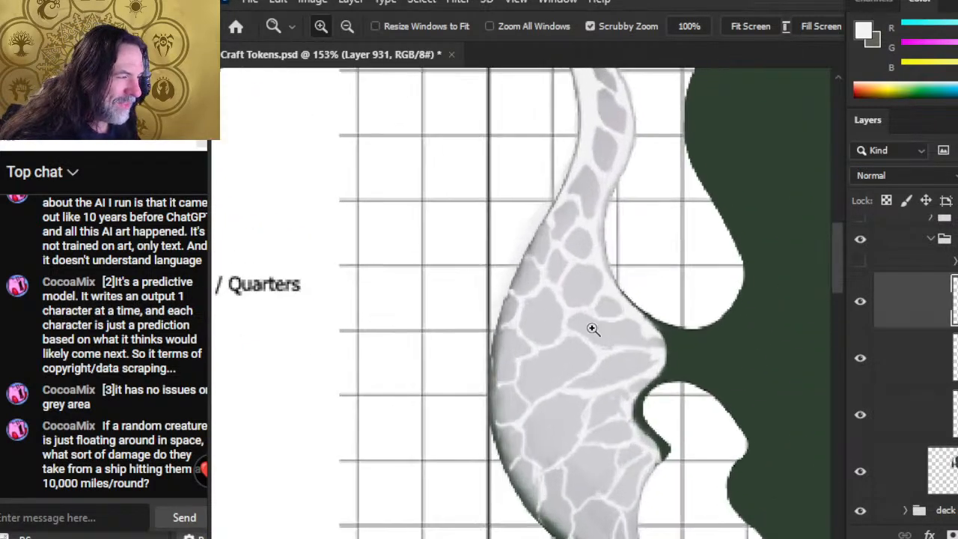
# Erase and repaint the white veins around the small cells where the wing's narrow neck widens into its body
pyautogui.press('e')
pyautogui.press('b')
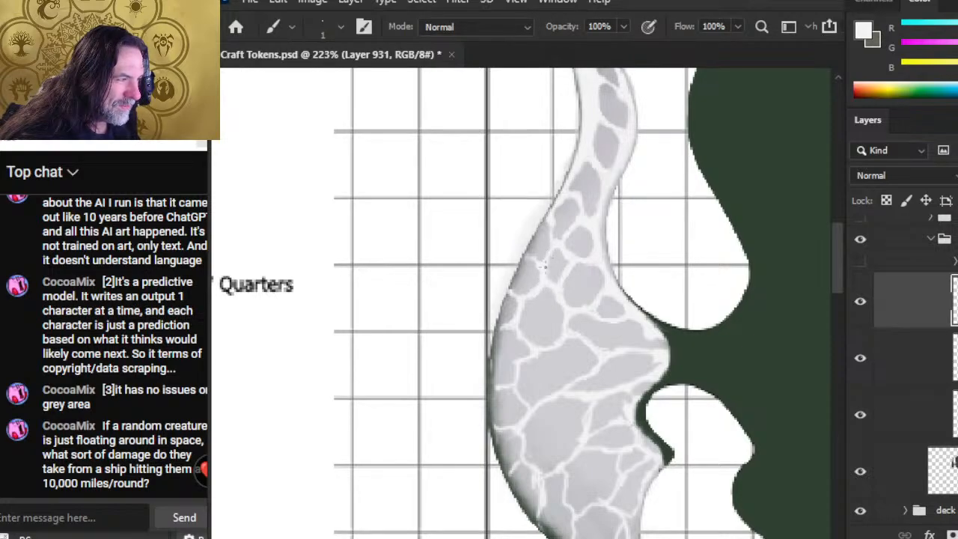
pyautogui.press('e')
pyautogui.moveTo(560, 258); pyautogui.dragTo(567, 260)
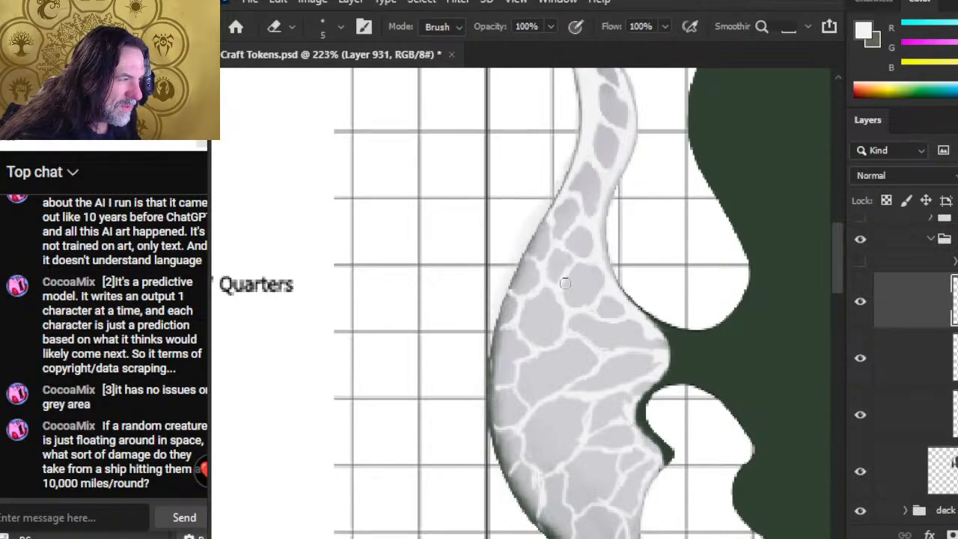
pyautogui.press('b')
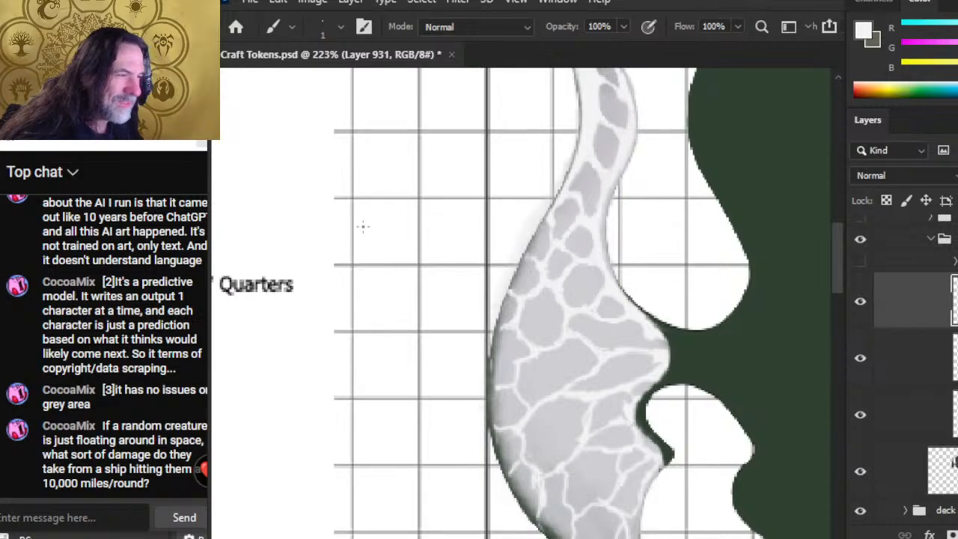
# Paint a thick dark grey test stroke on the empty grid beside the wing's outer edge with a 15 px brush
pyautogui.press(']')
pyautogui.press('x')
pyautogui.press(']')
pyautogui.press(']')
pyautogui.press(']')
pyautogui.press(']')
pyautogui.press(']')
pyautogui.press(']')
pyautogui.press(']')
pyautogui.press(']')
pyautogui.press(']')
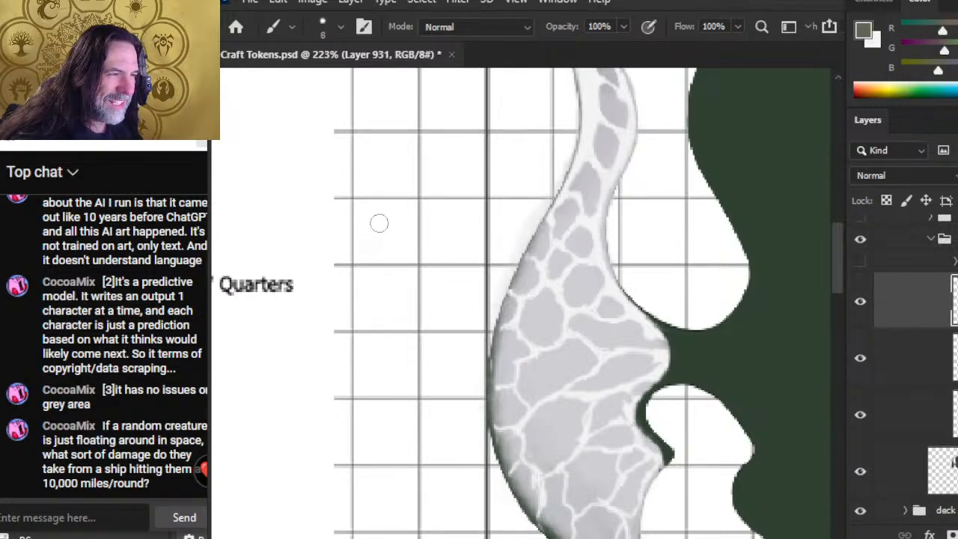
pyautogui.moveTo(386, 197); pyautogui.dragTo(362, 327)
# Smudge the dark test stroke outward toward the wing with a 40 px tip at 80% strength
pyautogui.press('r')
pyautogui.press(']')
pyautogui.press(']')
pyautogui.press(']')
pyautogui.press(']')
pyautogui.press(']')
pyautogui.press(']')
pyautogui.press(']')
pyautogui.press(']')
pyautogui.press(']')
pyautogui.press(']')
pyautogui.press(']')
pyautogui.press(']')
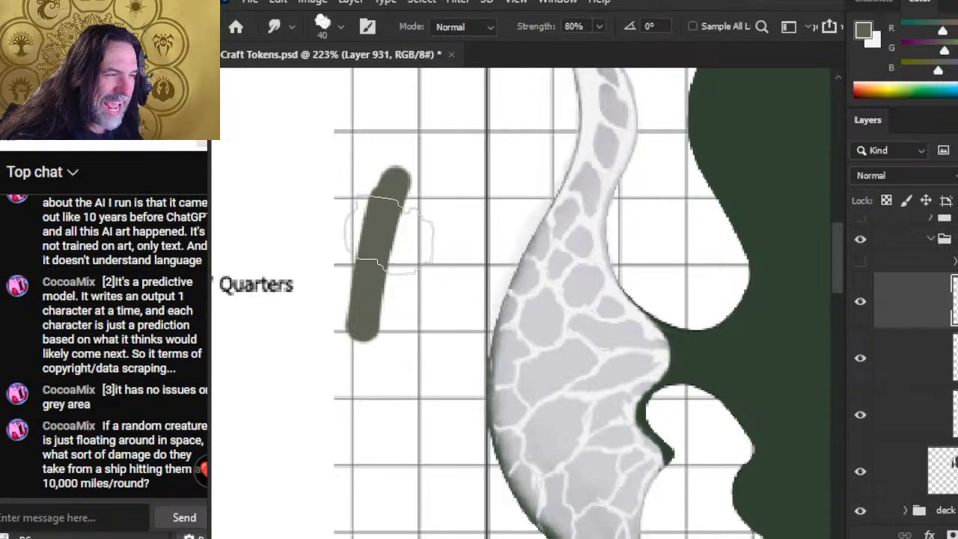
pyautogui.moveTo(388, 230)
pyautogui.mouseDown()
pyautogui.moveTo(409, 253)
pyautogui.moveTo(411, 222)
pyautogui.moveTo(393, 238)
pyautogui.moveTo(401, 227)
pyautogui.moveTo(400, 254)
pyautogui.moveTo(418, 212)
pyautogui.moveTo(395, 285)
pyautogui.moveTo(396, 241)
pyautogui.moveTo(417, 257)
pyautogui.mouseUp()
pyautogui.press('[')
pyautogui.press('[')
pyautogui.press('[')
pyautogui.press('[')
pyautogui.press('[')
pyautogui.press('b')
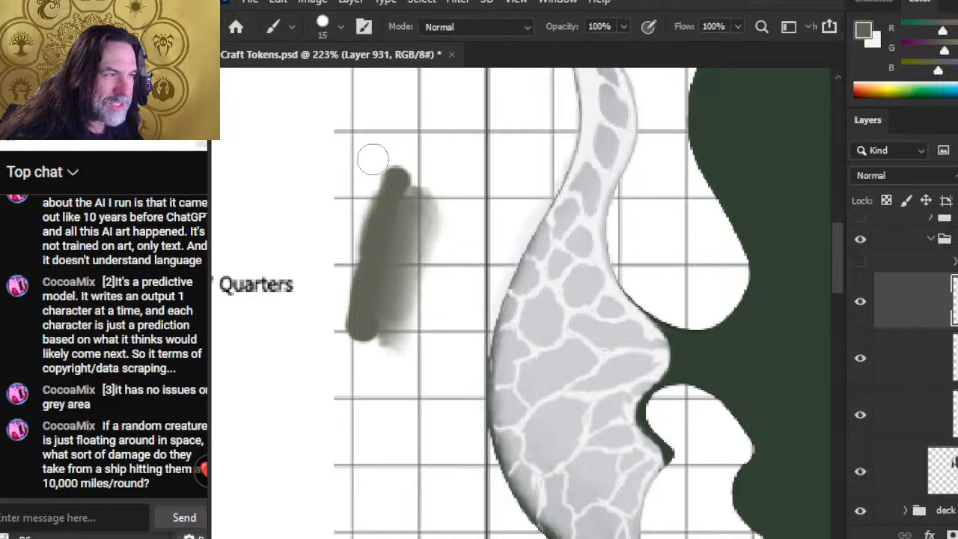
# Clear the stray lasso selection and undo the smudging and the dark test stroke beside the wing
pyautogui.press('l')
pyautogui.moveTo(378, 138)
pyautogui.mouseDown()
pyautogui.moveTo(464, 177)
pyautogui.moveTo(430, 315)
pyautogui.moveTo(400, 382)
pyautogui.moveTo(307, 349)
pyautogui.moveTo(382, 133)
pyautogui.mouseUp()
pyautogui.hotkey('ctrl', 'd')
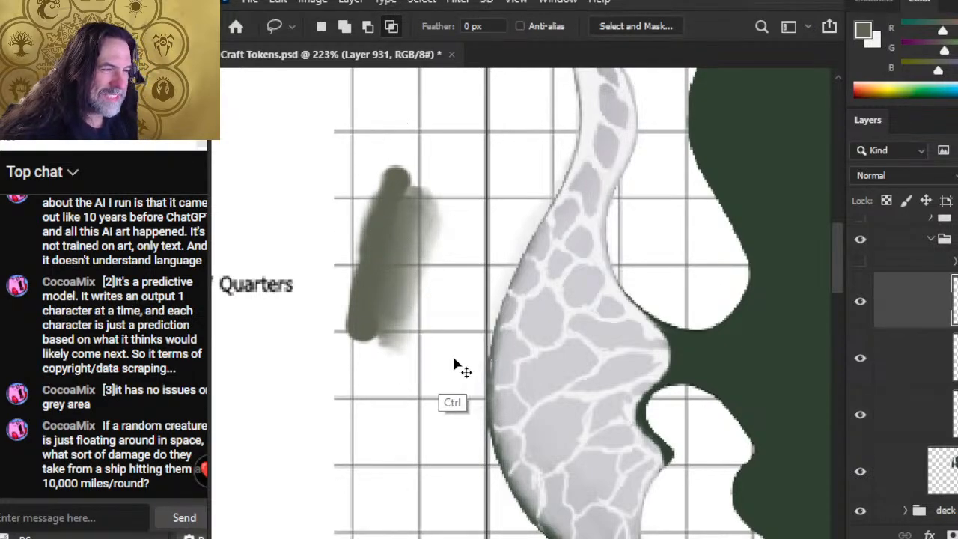
pyautogui.hotkey('ctrl', 'z')
pyautogui.hotkey('ctrl', 'z')
pyautogui.hotkey('ctrl', 'z')
pyautogui.hotkey('ctrl', 'z')
pyautogui.hotkey('ctrl', 'z')
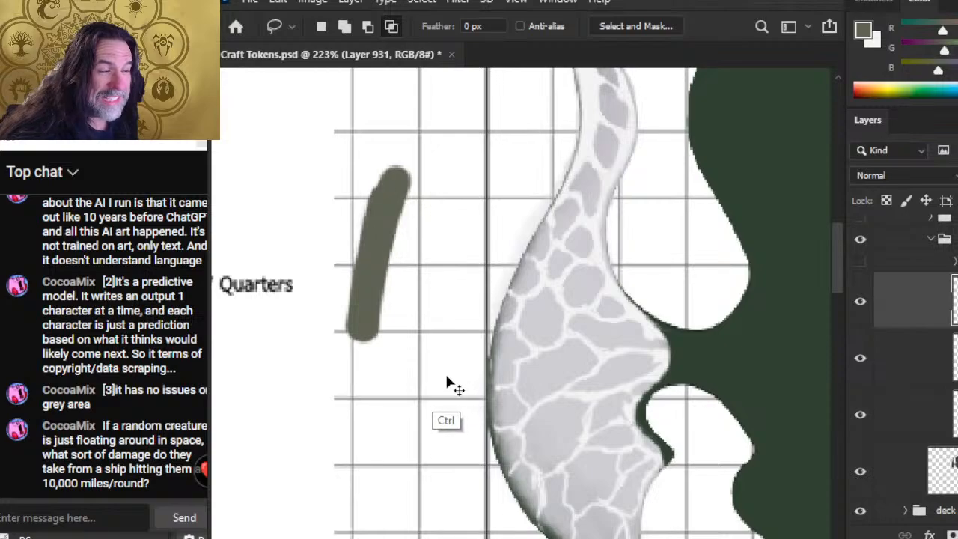
# Restore white as the painting colour and reduce the brush to 1 px
pyautogui.press('r')
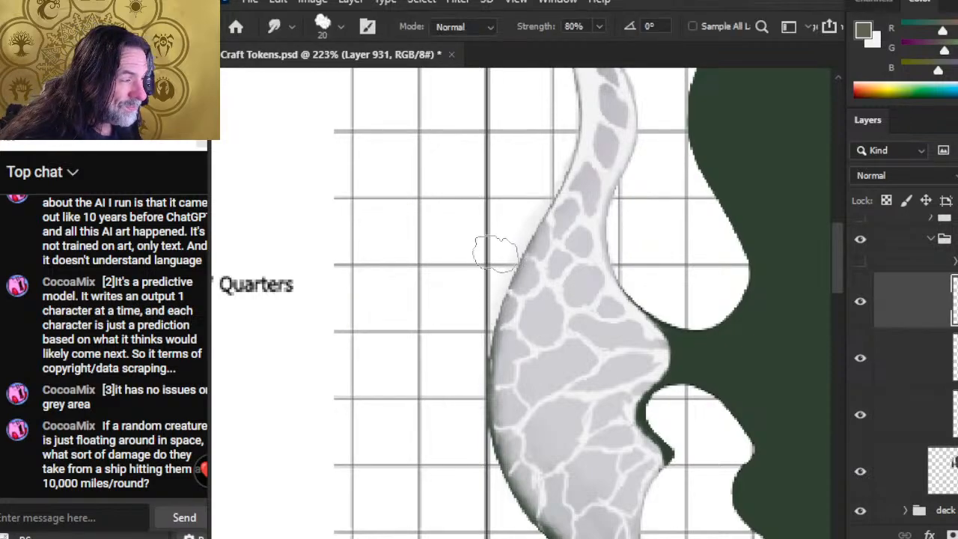
pyautogui.press('[')
pyautogui.press('[')
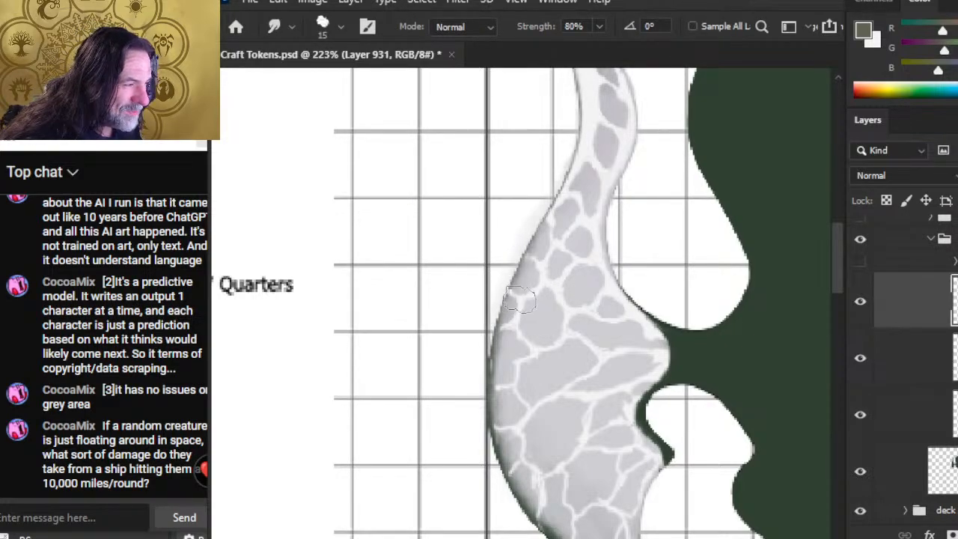
pyautogui.press('b')
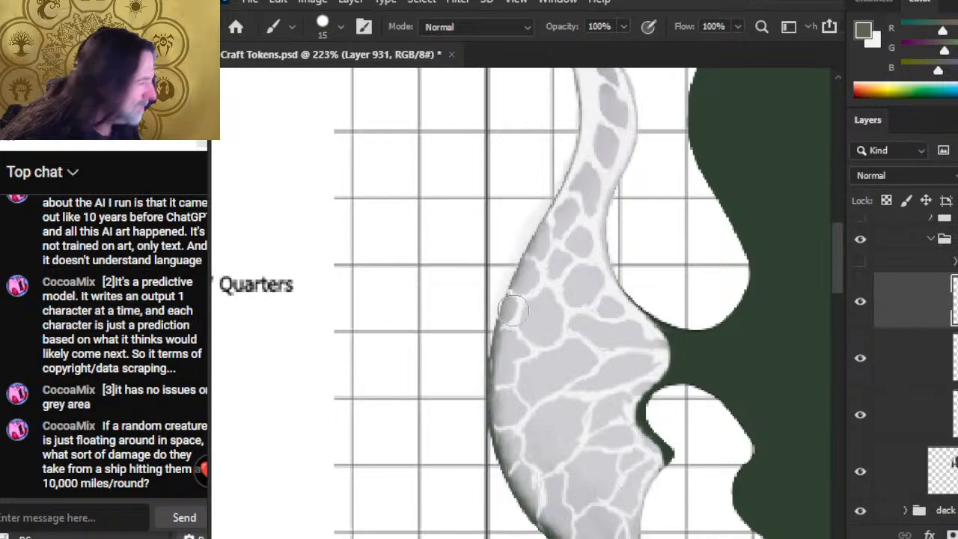
pyautogui.press('x')
pyautogui.press('[')
pyautogui.press('[')
pyautogui.press('[')
pyautogui.press('[')
pyautogui.press('[')
pyautogui.press('[')
pyautogui.press('[')
pyautogui.press('[')
pyautogui.press('[')
pyautogui.press('[')
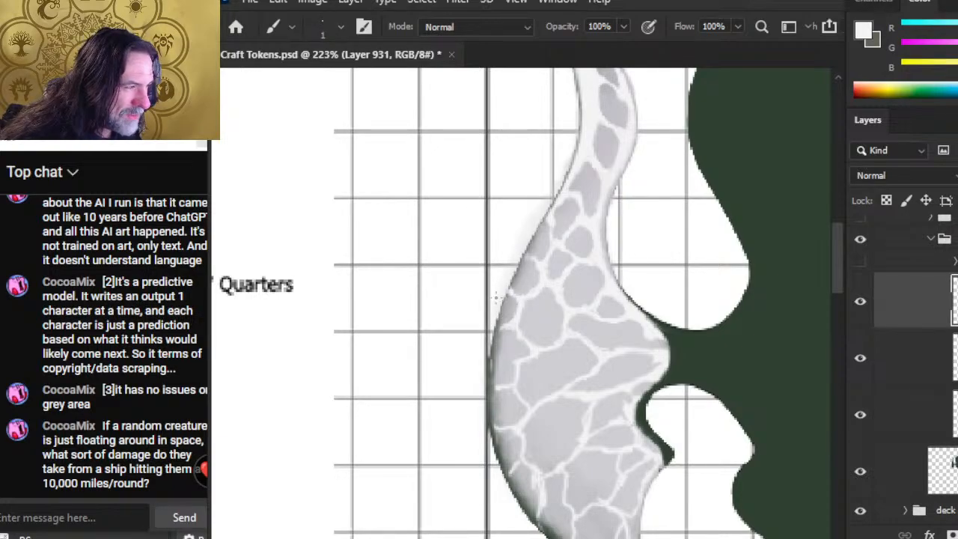
# Set the smudge tip to 7 px and refine the veins around the small cells by the wing's upper outer edge
pyautogui.press('r')
pyautogui.press(']')
pyautogui.press(']')
pyautogui.press(']')
pyautogui.press(']')
pyautogui.press(']')
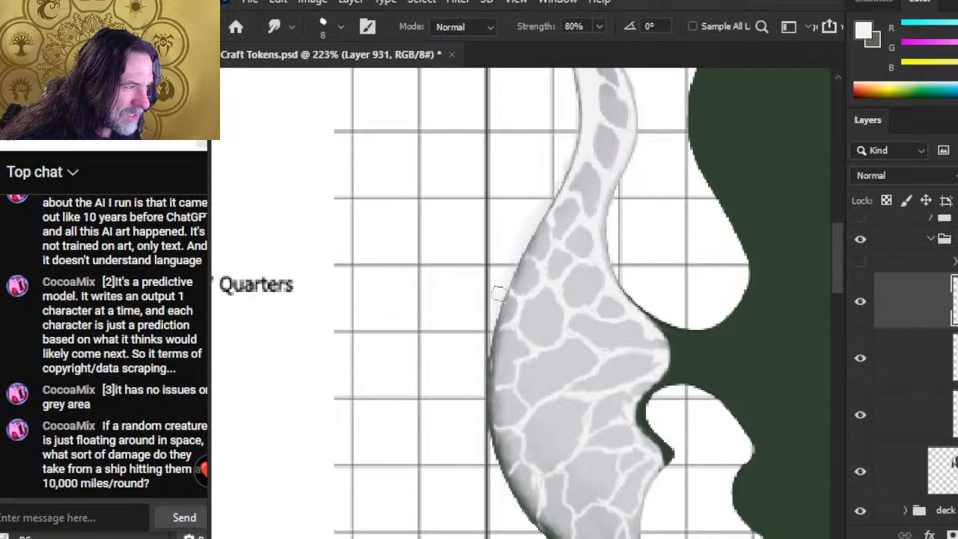
pyautogui.press('[')
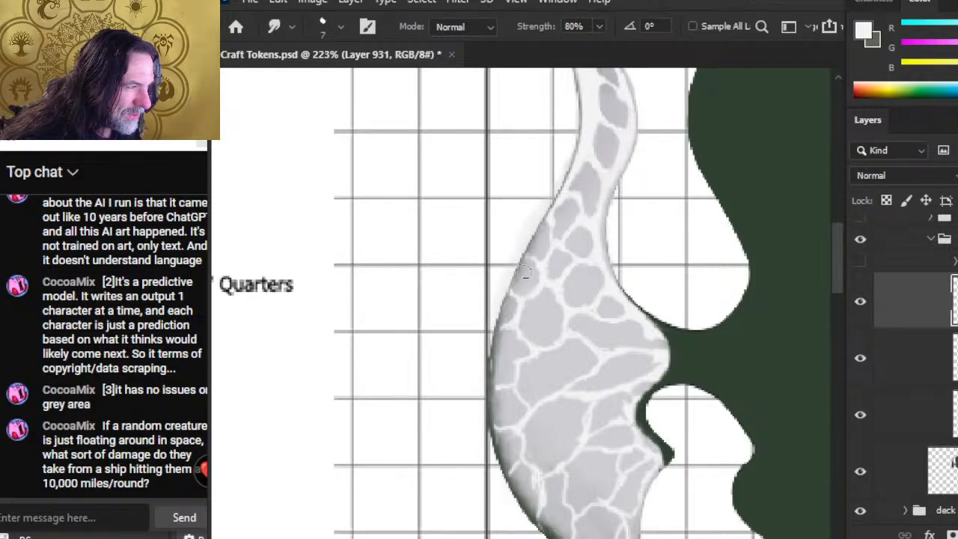
pyautogui.press('b')
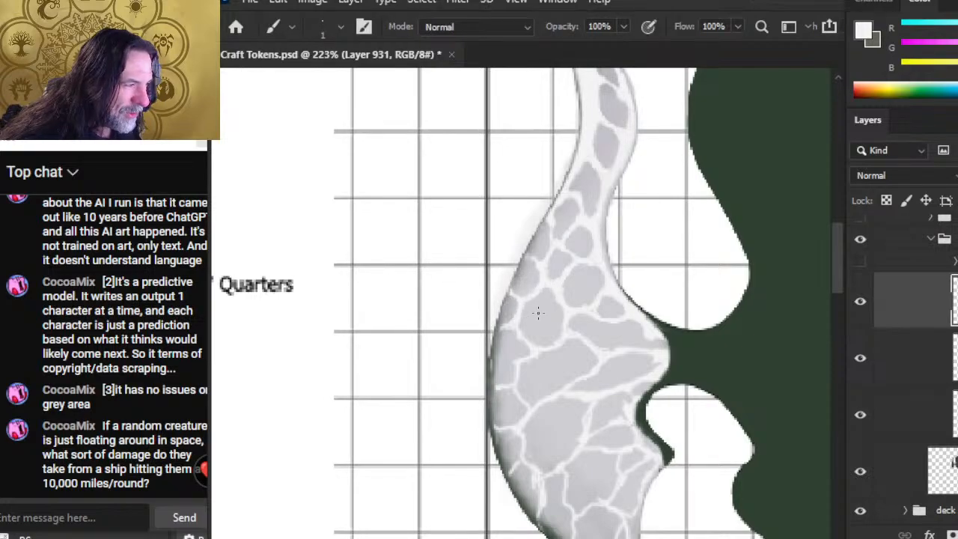
pyautogui.press('e')
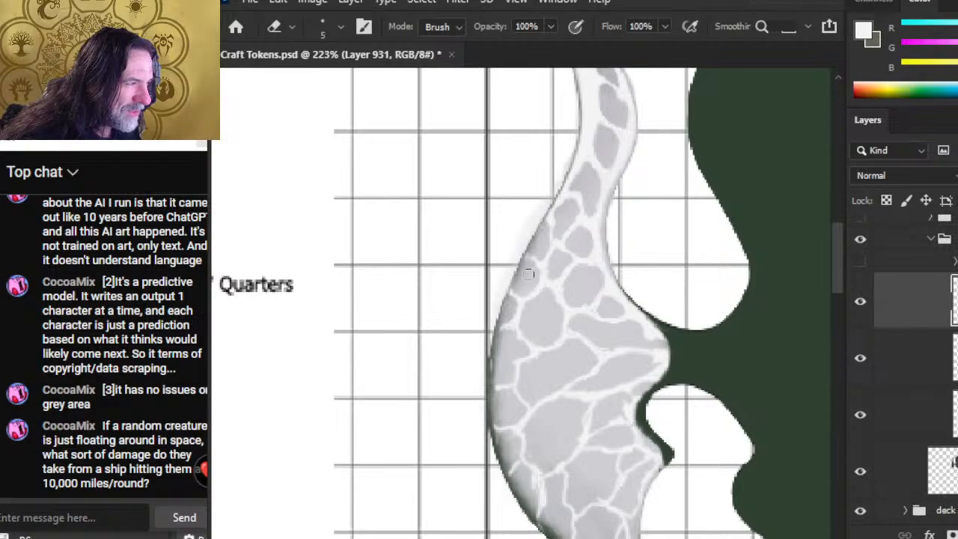
pyautogui.press('b')
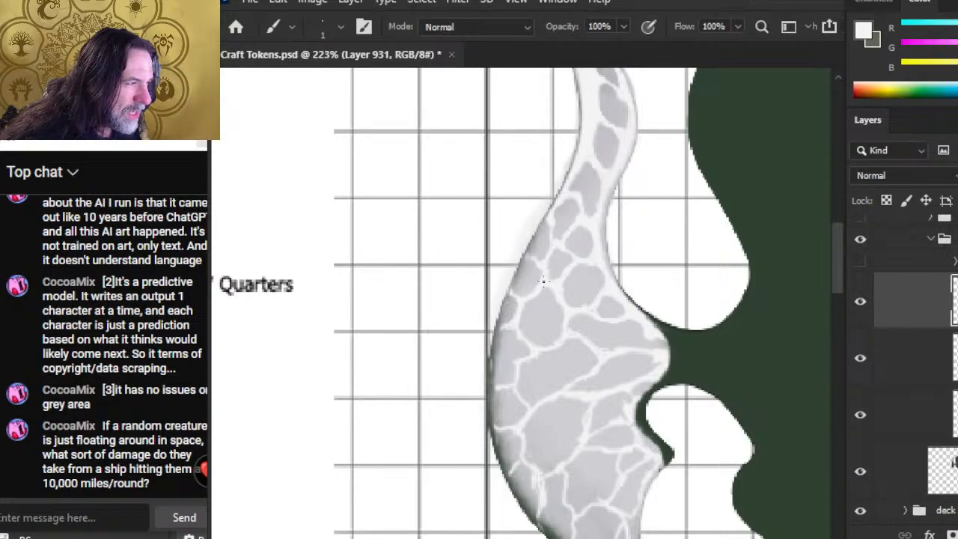
pyautogui.press('e')
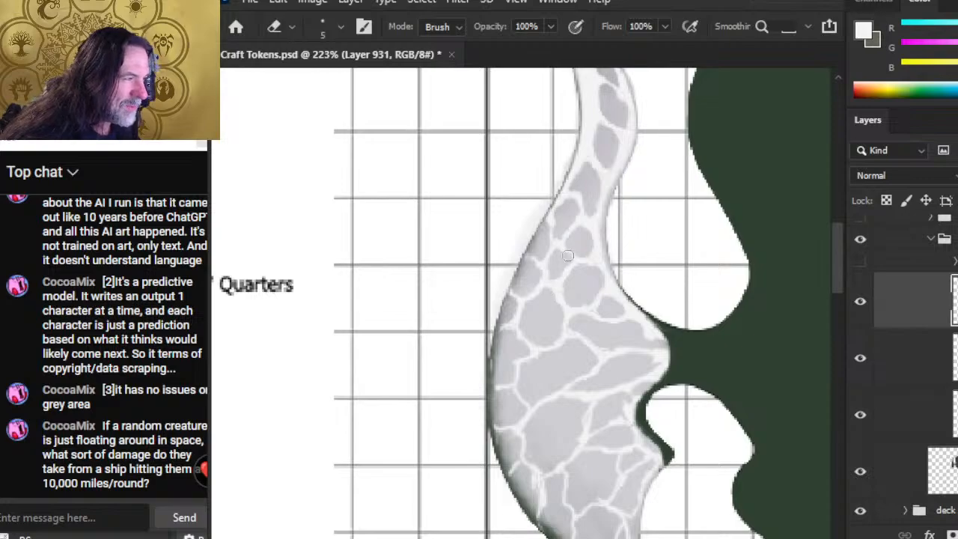
pyautogui.press('b')
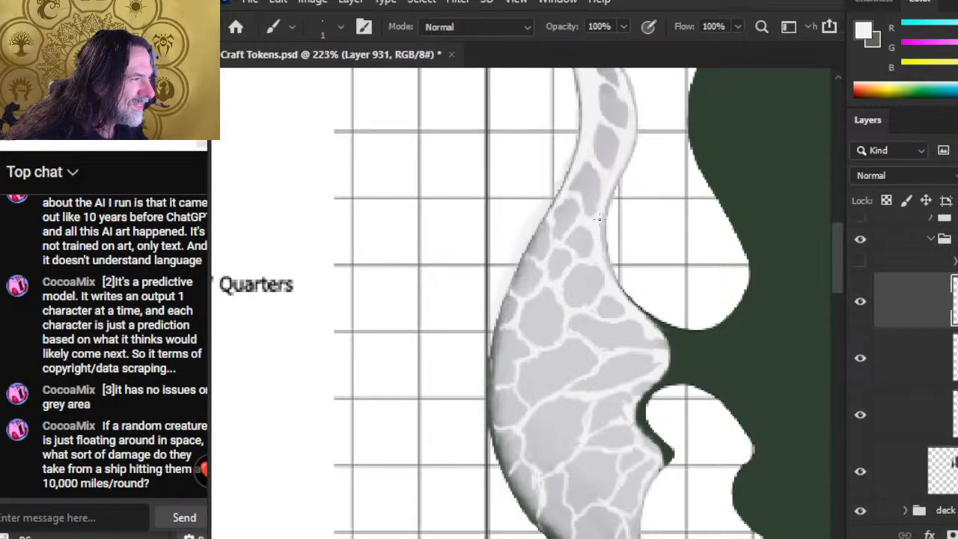
# Clean up the white rim along the inner side of the horn's curved neck, erasing and repainting toward its tip
pyautogui.press('e')
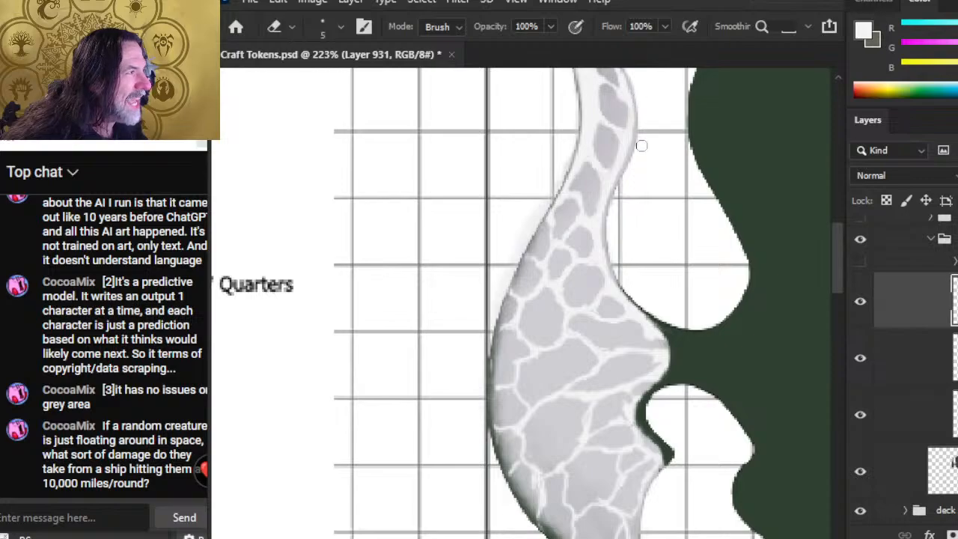
pyautogui.moveTo(630, 165); pyautogui.dragTo(600, 293)
pyautogui.press('b')
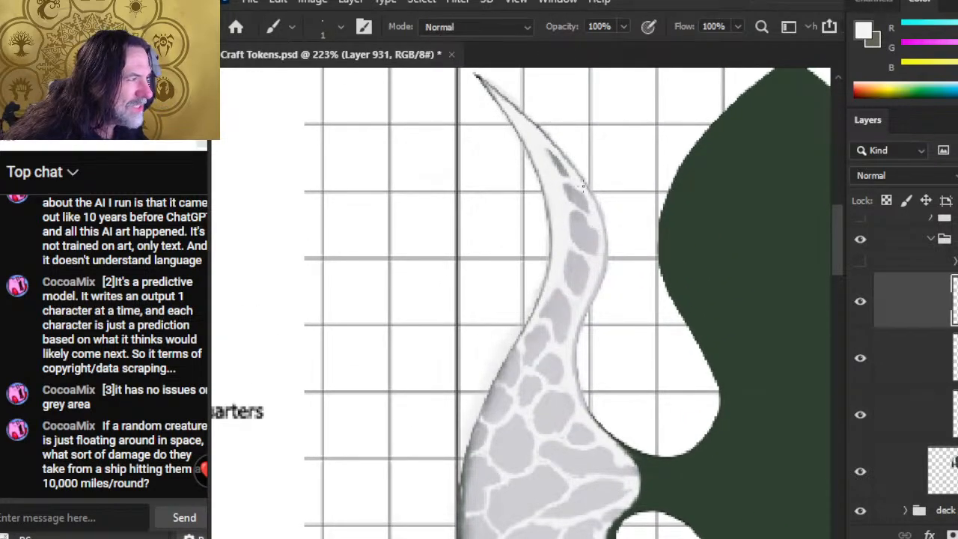
pyautogui.press('e')
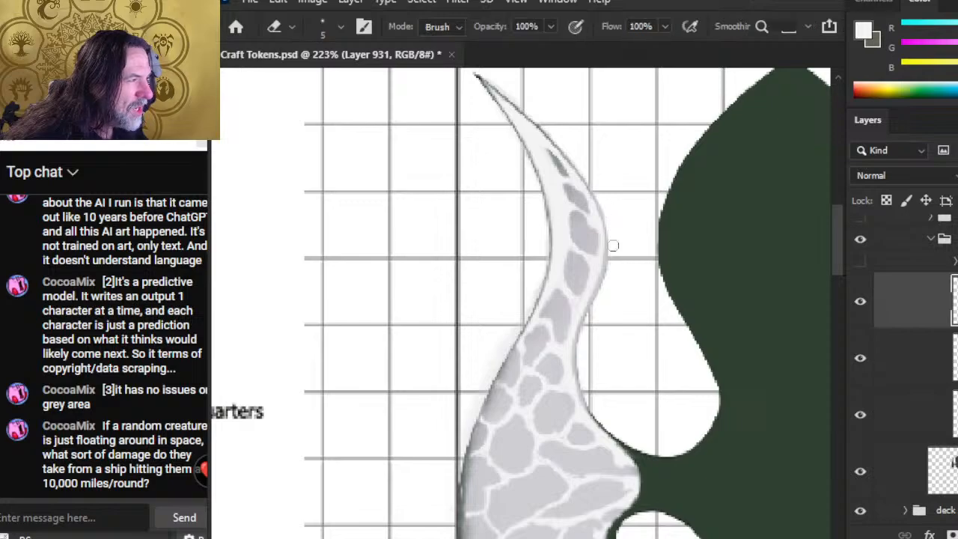
pyautogui.press('b')
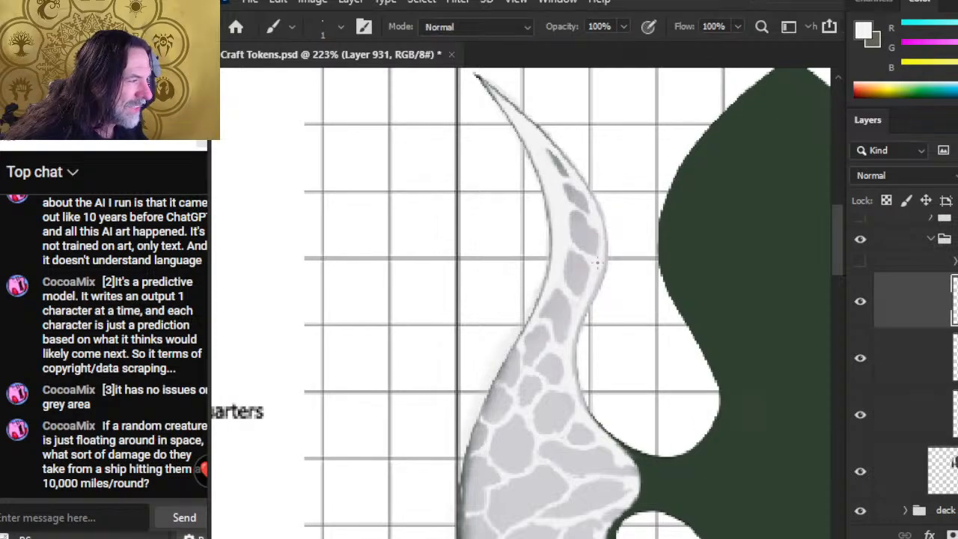
pyautogui.press('e')
# Paint and trim a short white vein linking the large round cell to the wing's outer edge
pyautogui.scroll(-5, 584, 187)
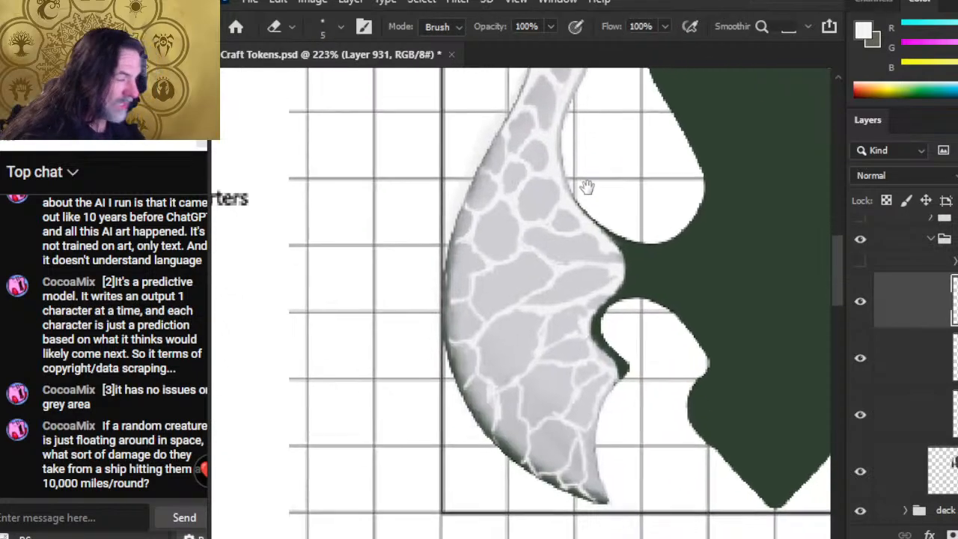
pyautogui.press('b')
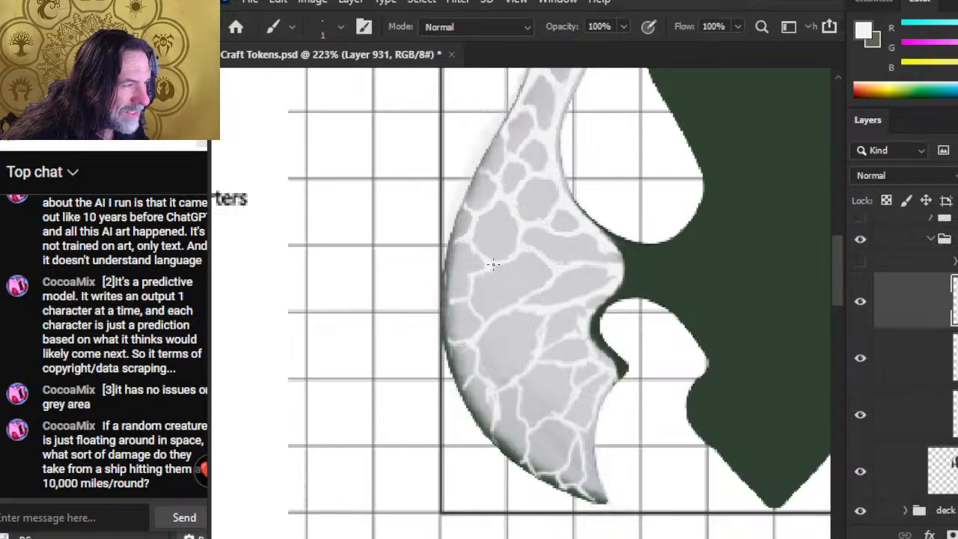
pyautogui.press('e')
pyautogui.press('b')
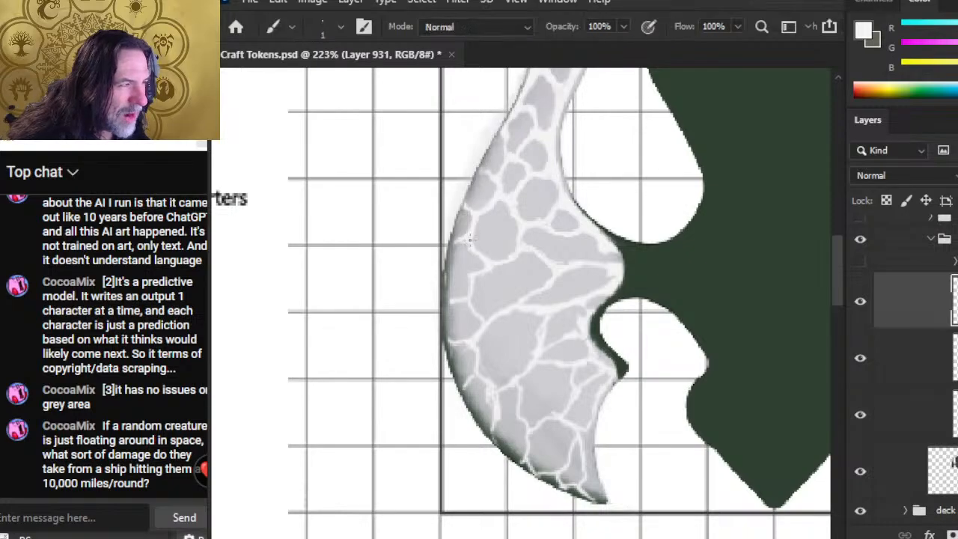
pyautogui.press('e')
pyautogui.press('b')
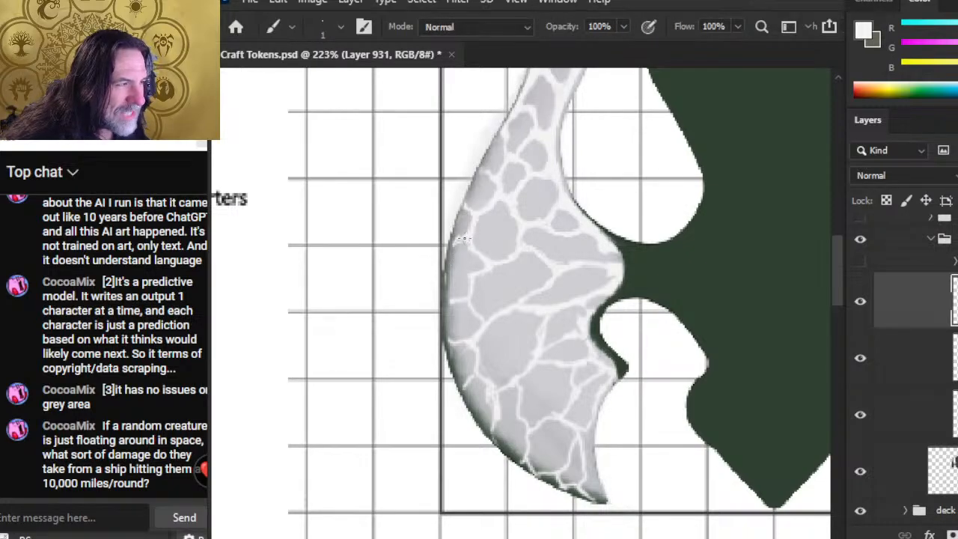
pyautogui.press('e')
pyautogui.press('b')
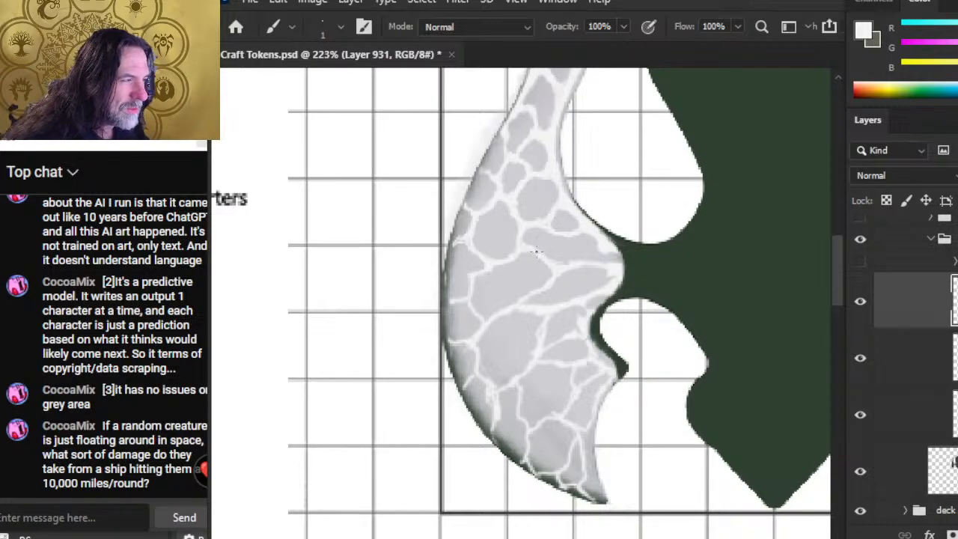
# Rework the veins at the wing's inner shoulder, dividing off a small cell at the elongated cell's tip
pyautogui.press('e')
pyautogui.press('b')
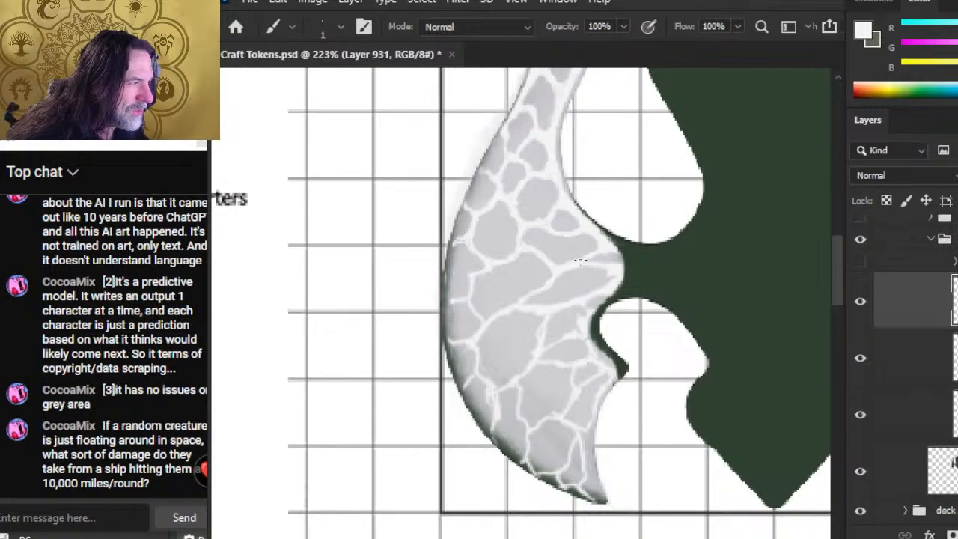
pyautogui.press('e')
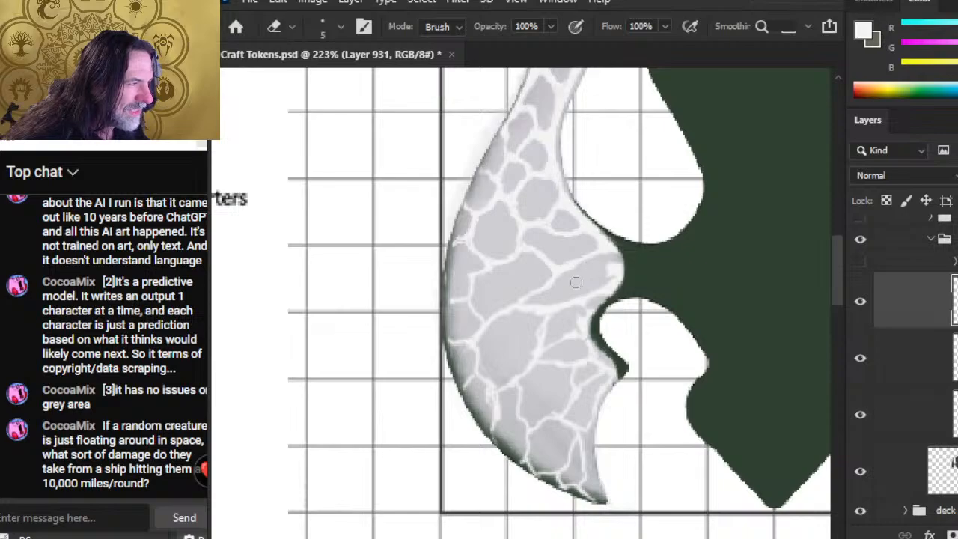
pyautogui.press('b')
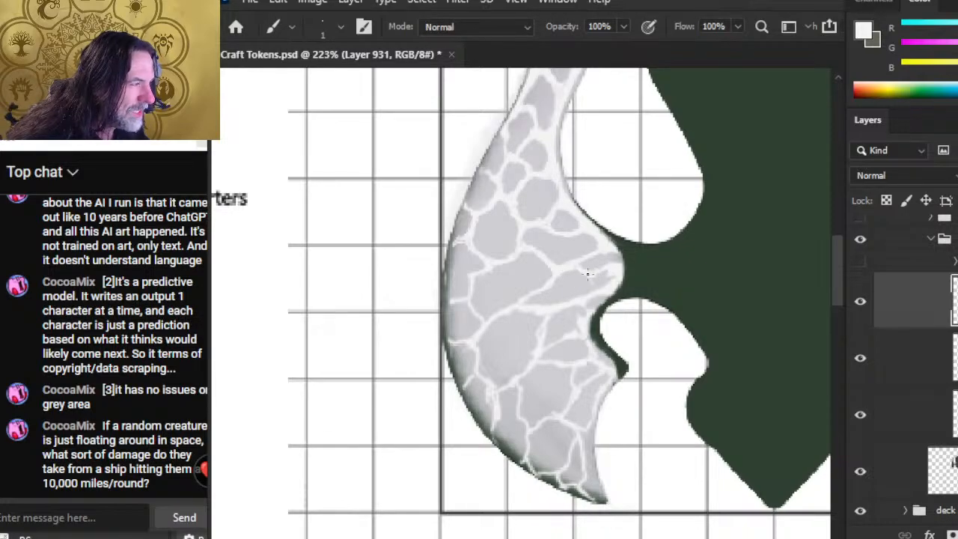
pyautogui.press('e')
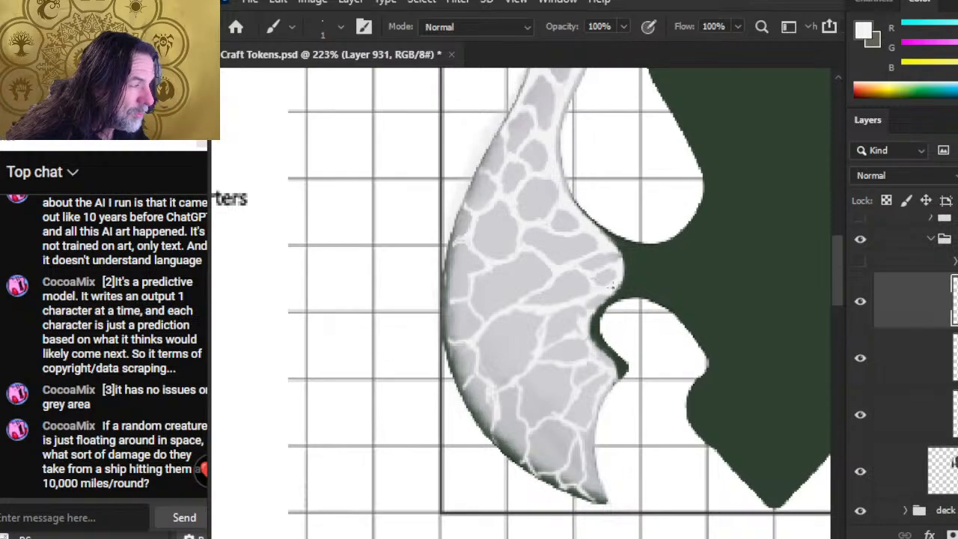
pyautogui.press('e')
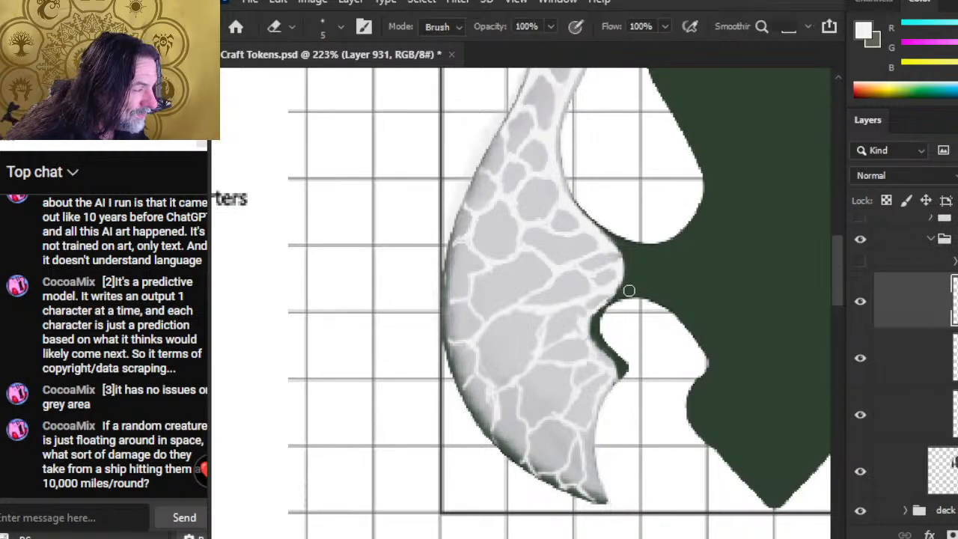
pyautogui.press('b')
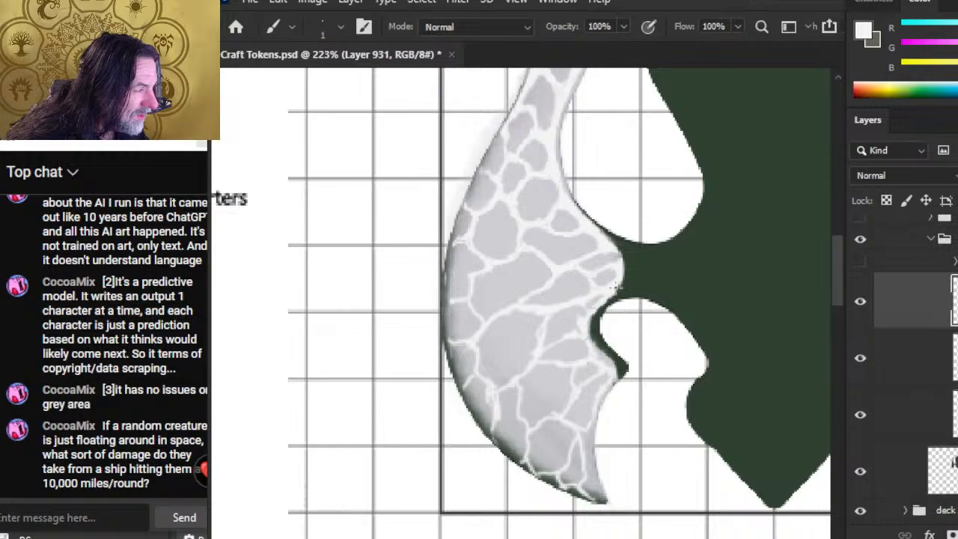
pyautogui.press('e')
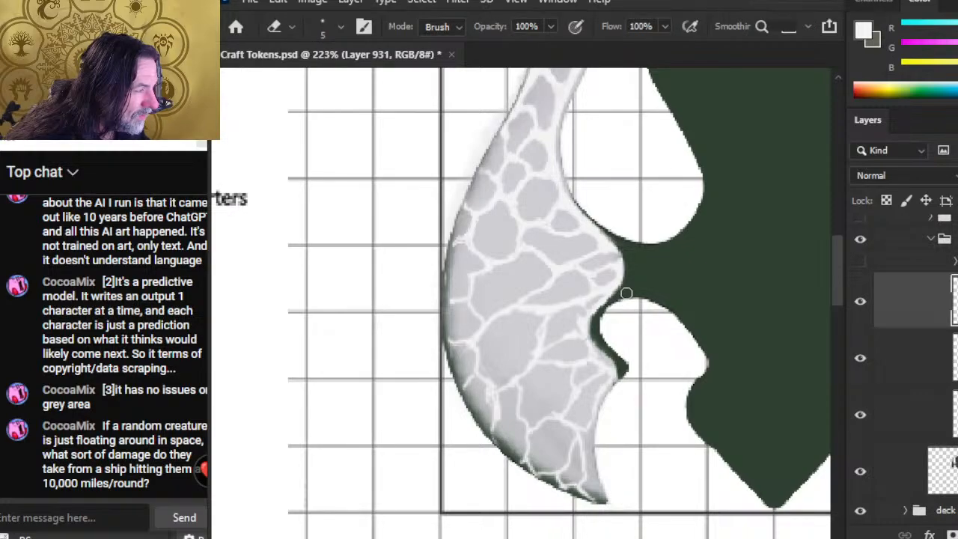
# Refine the white rim and small cells at the wing's inner shoulder, alternating fine Brush strokes with Eraser trimming
pyautogui.press('b')
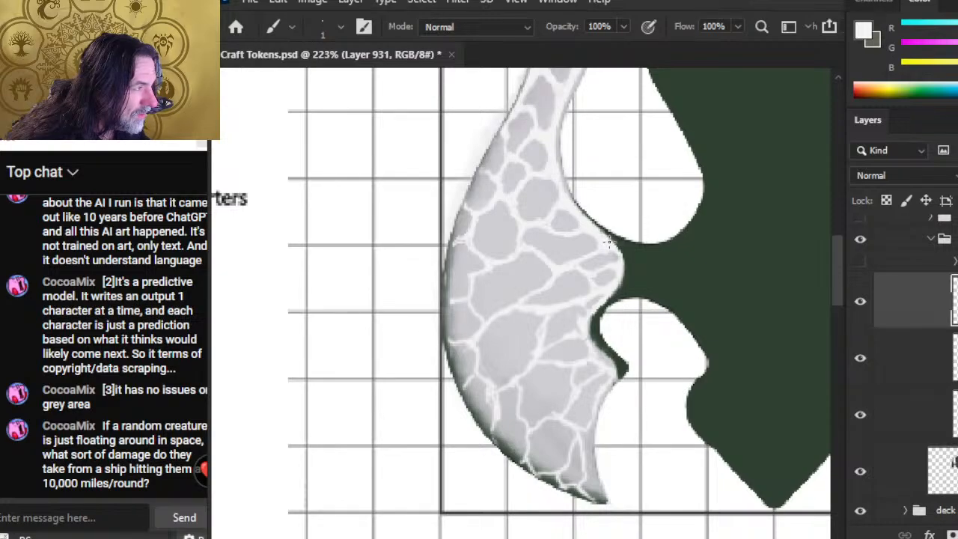
pyautogui.press('e')
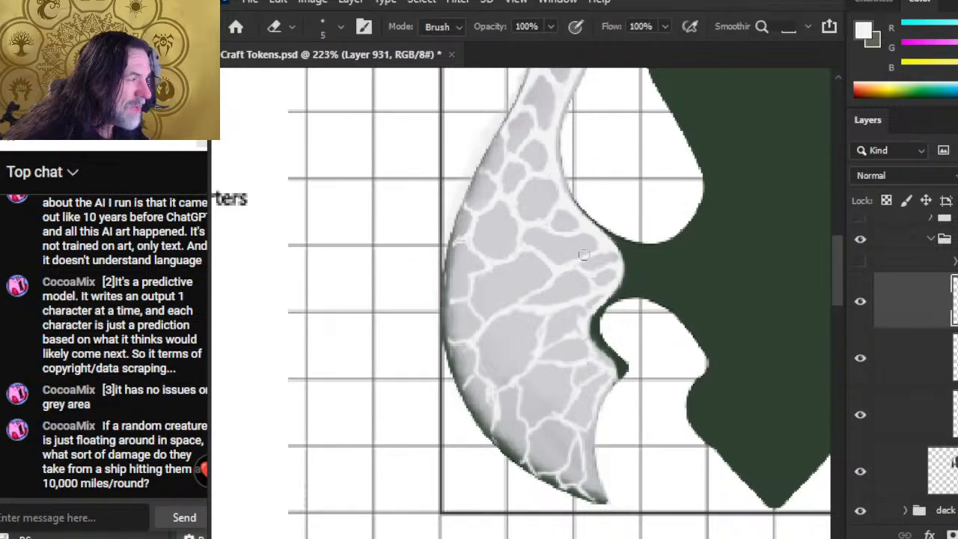
pyautogui.press('b')
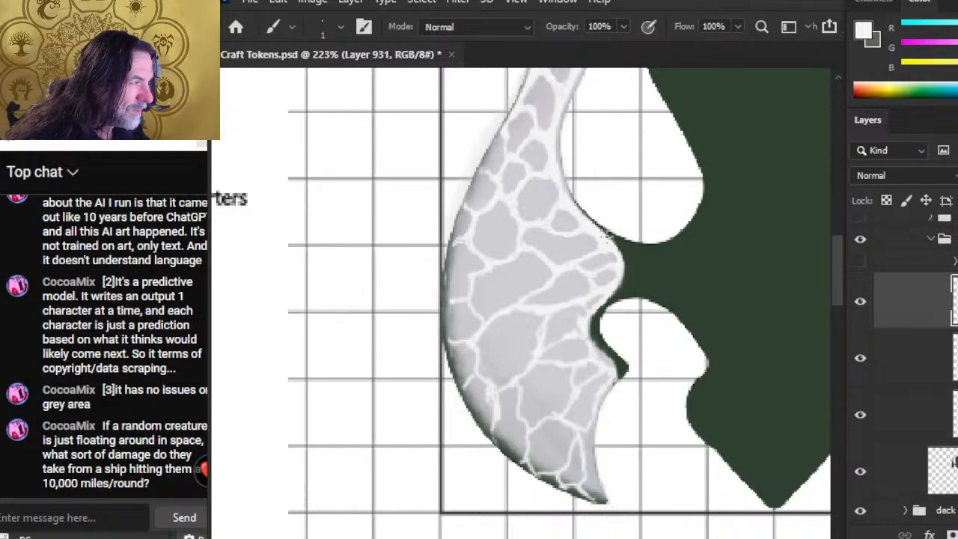
pyautogui.press('e')
pyautogui.press('b')
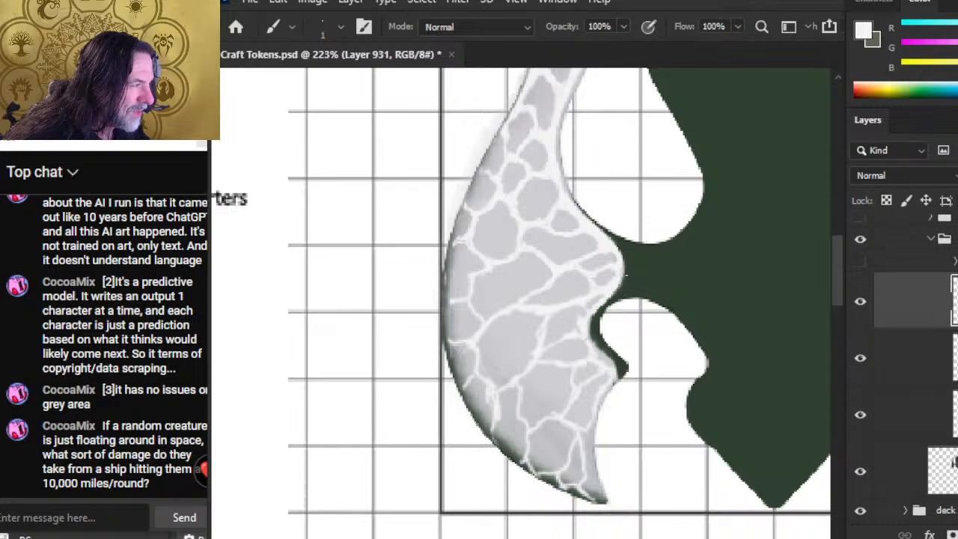
pyautogui.press('e')
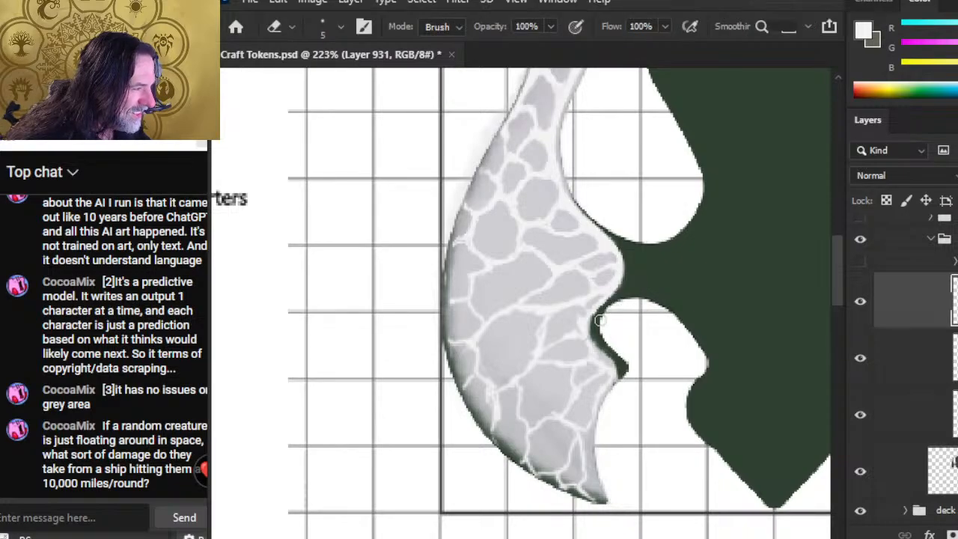
# Repaint and trim the white rim around the notch below the wing's inner shoulder
pyautogui.press('b')
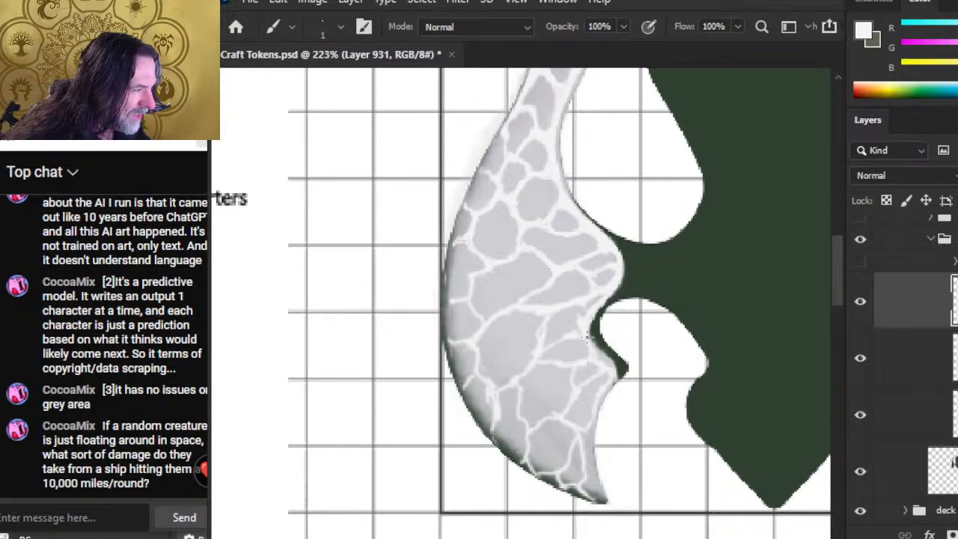
pyautogui.press('e')
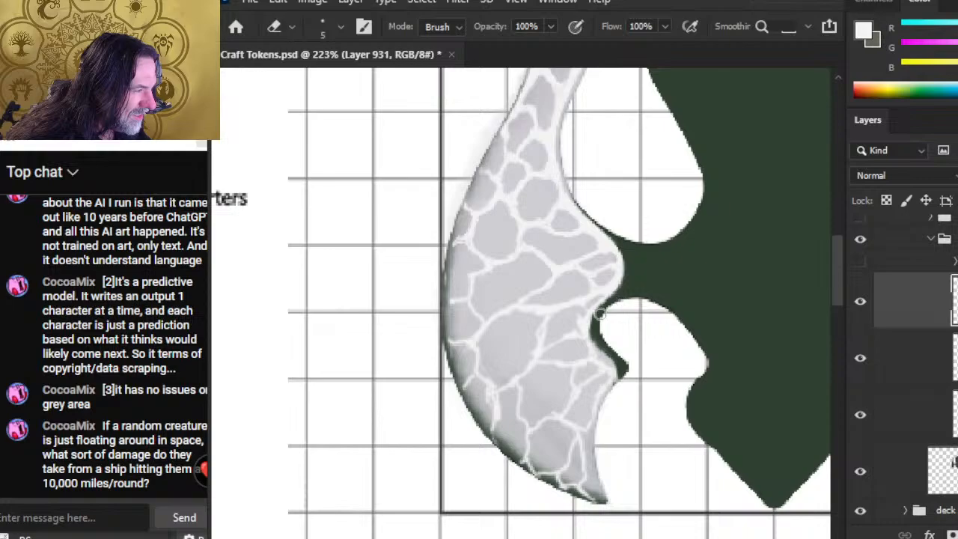
pyautogui.press('b')
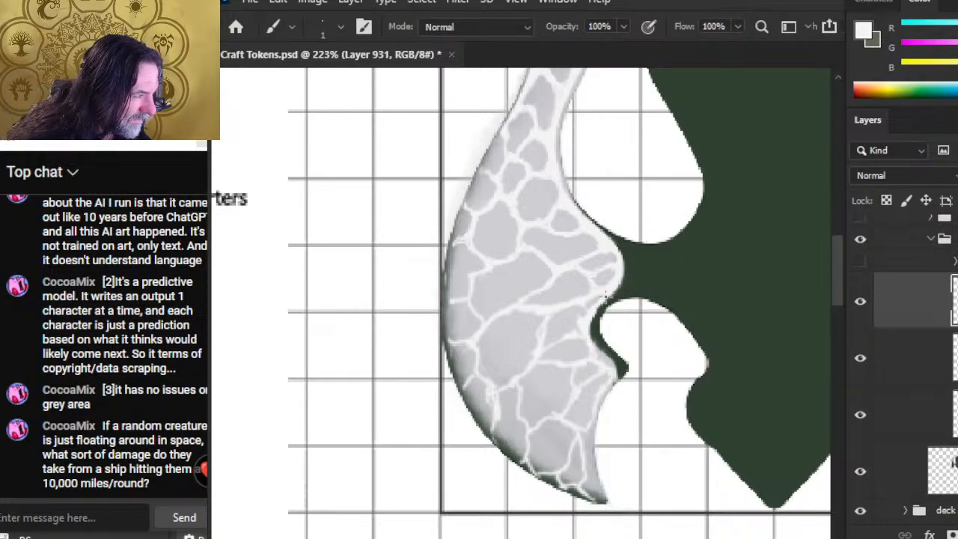
pyautogui.press('e')
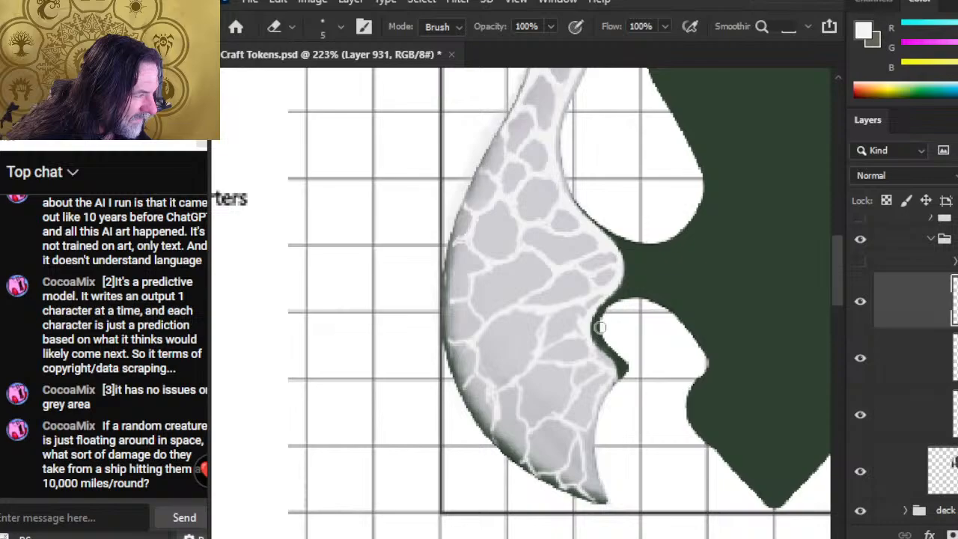
pyautogui.press('b')
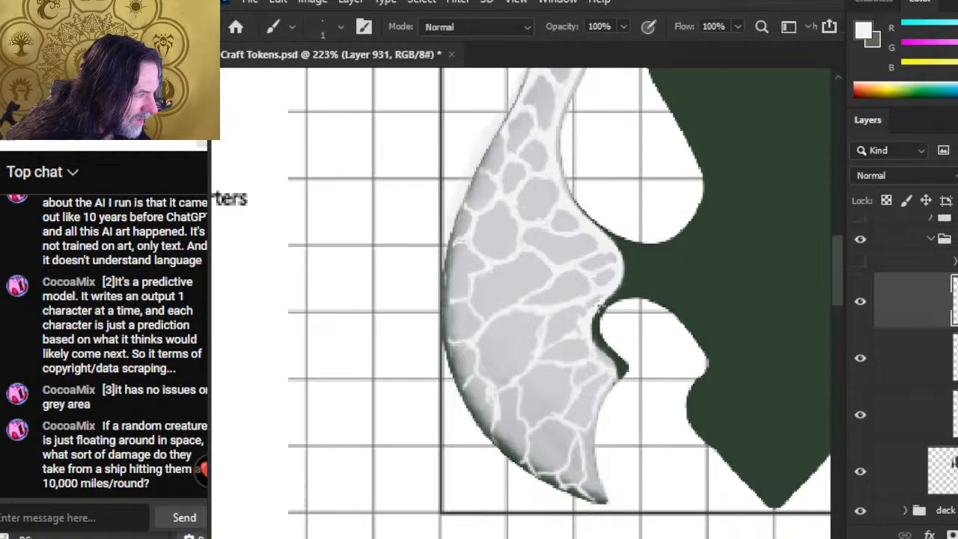
pyautogui.press('e')
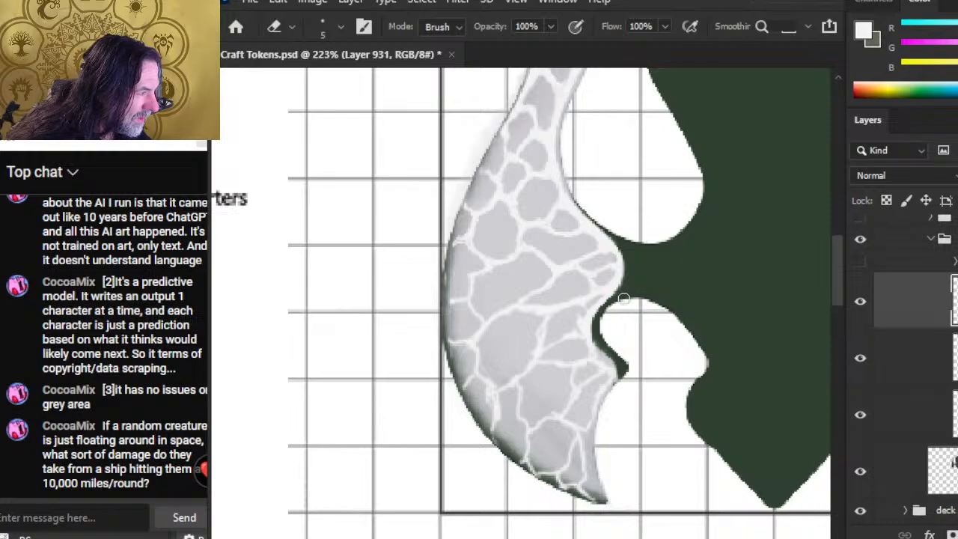
pyautogui.moveTo(599, 320); pyautogui.dragTo(597, 336)
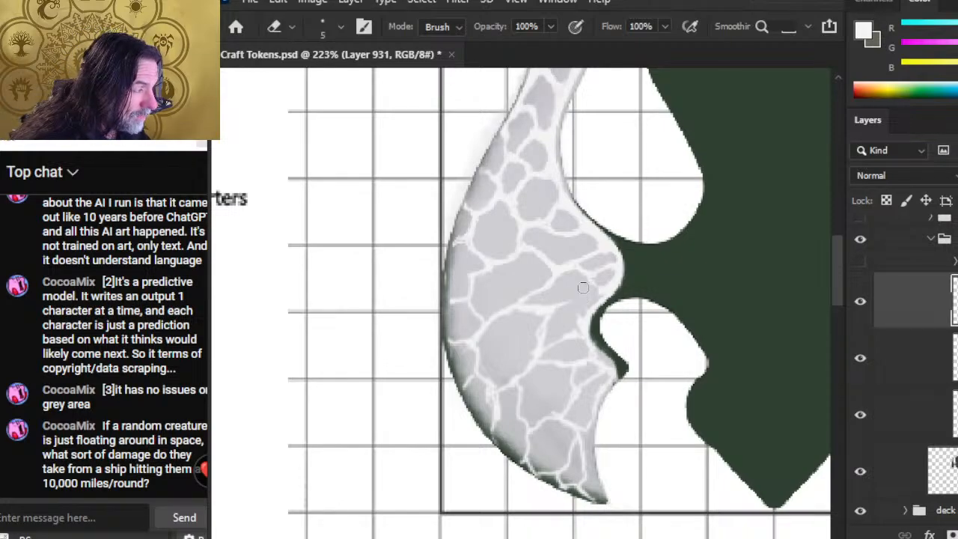
# Repaint the veins below the elongated cell and add a short vein dividing the wide cell in the middle of the wing
pyautogui.press('b')
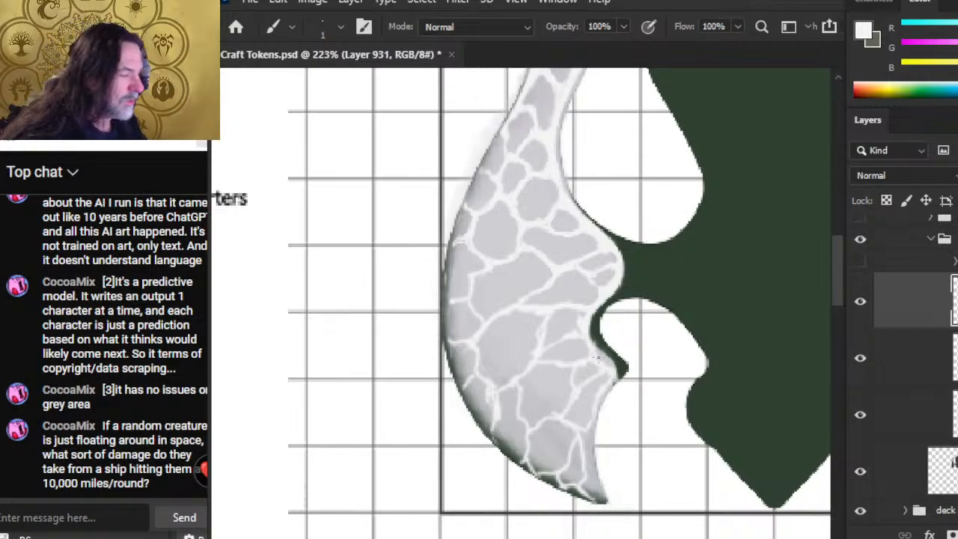
pyautogui.press('e')
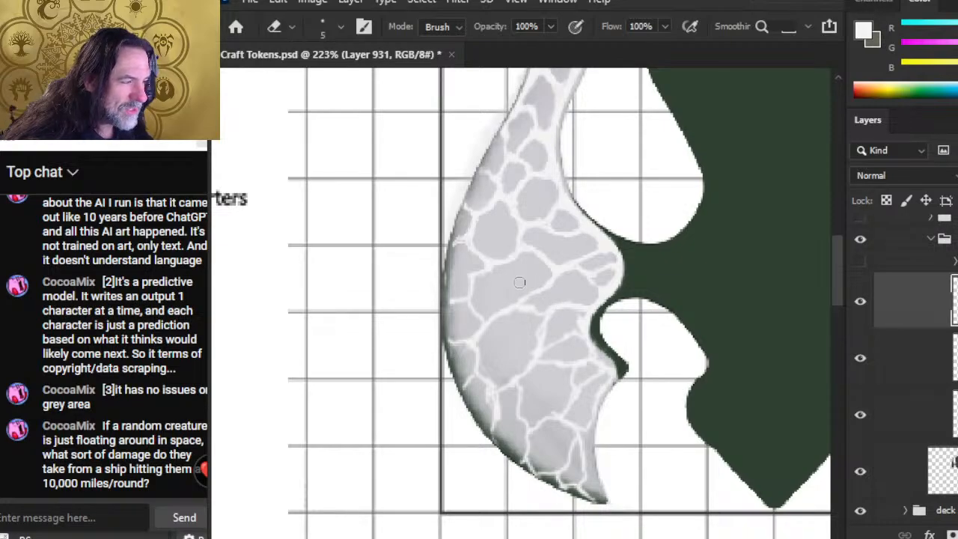
pyautogui.press('b')
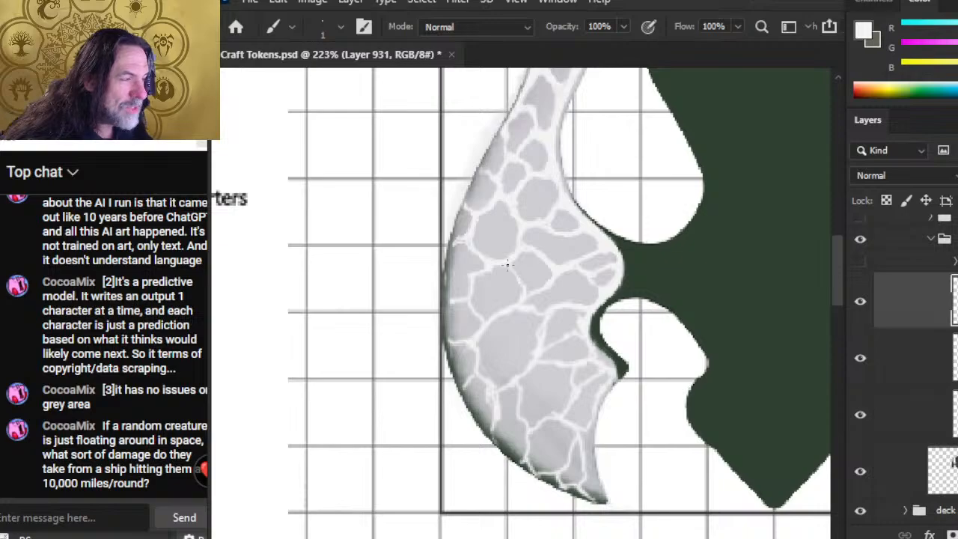
# Switch to the SCE Layout document in Word and look through its chapters for rules on ship collision damage
pyautogui.hotkey('alt', 'Tab')
pyautogui.hotkey('alt', 'Tab')
pyautogui.hotkey('alt', 'Tab')
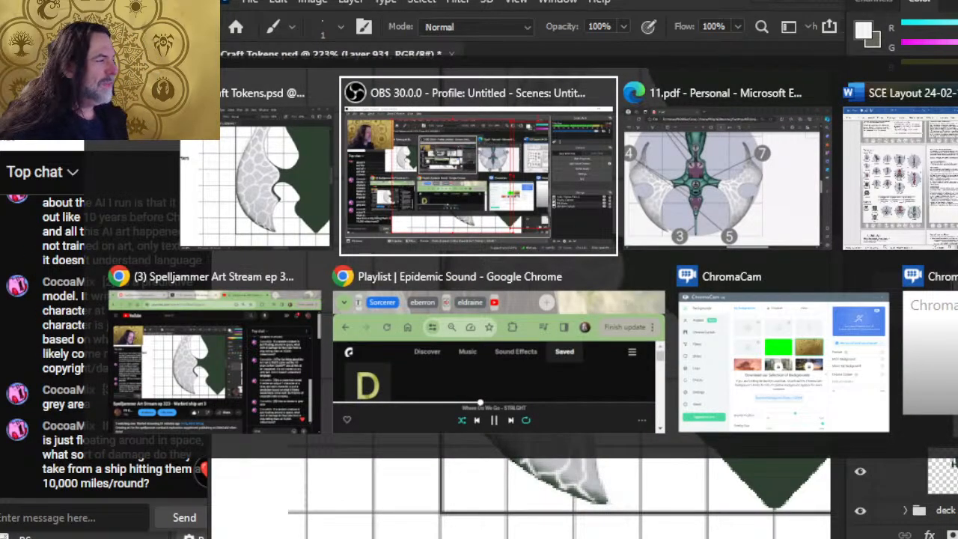
pyautogui.scroll(-10, 408, 517)
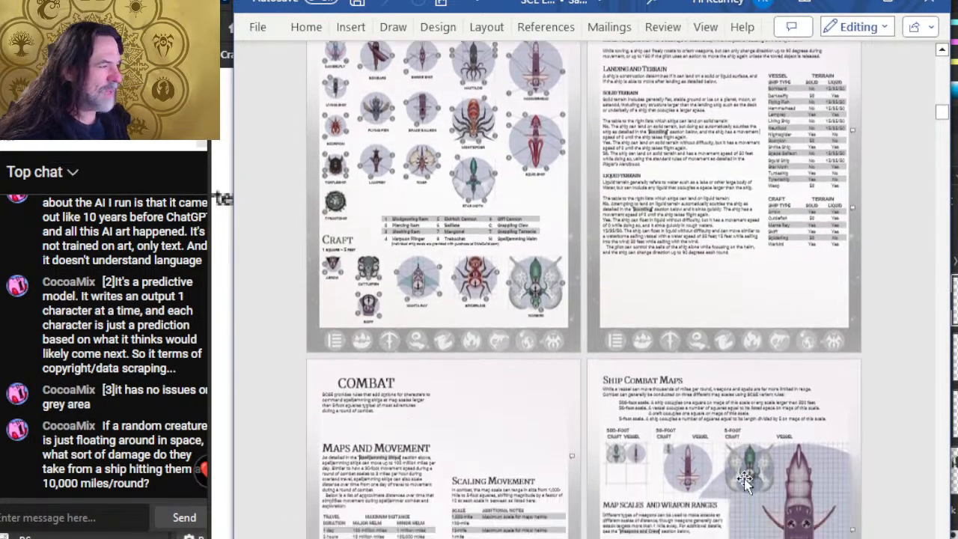
pyautogui.scroll(-10, 646, 385)
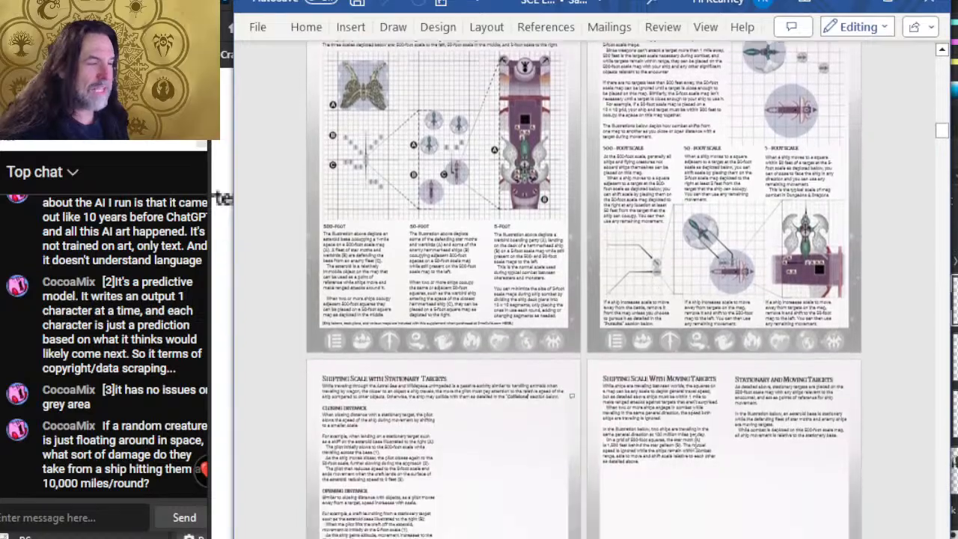
pyautogui.scroll(-10, 604, 336)
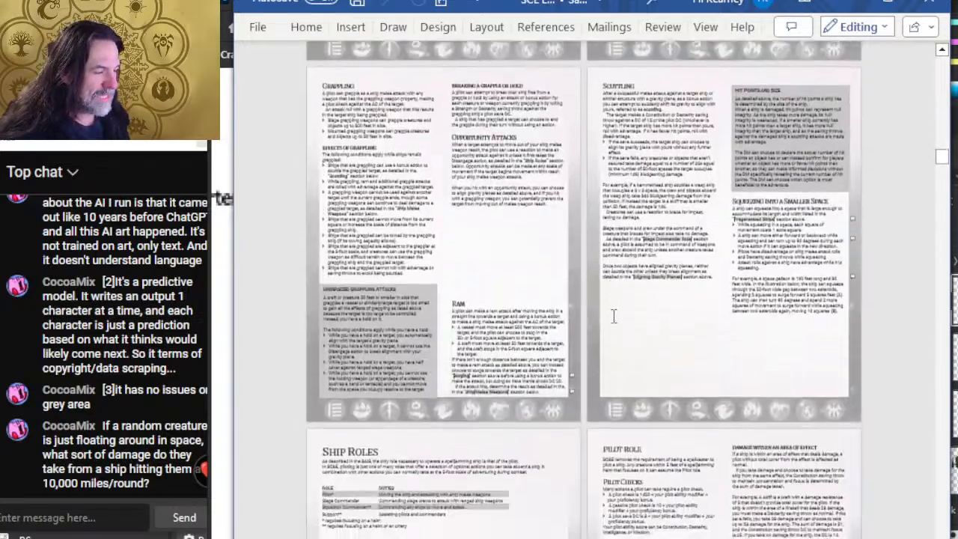
pyautogui.scroll(-10, 591, 291)
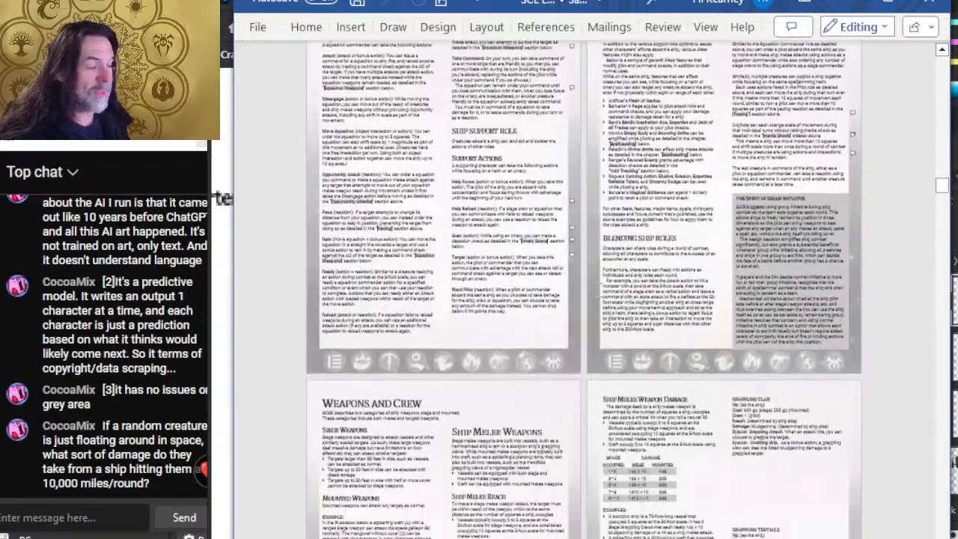
pyautogui.scroll(-10, 613, 320)
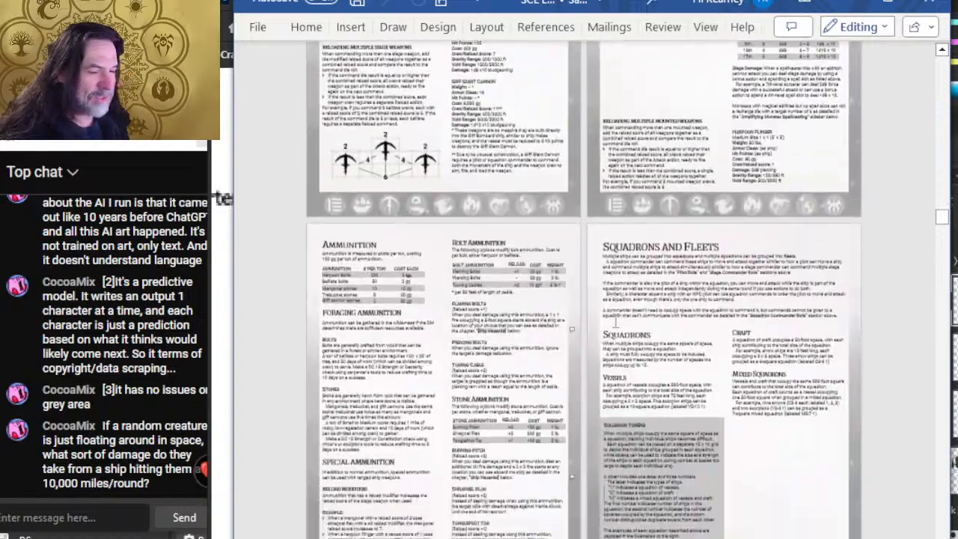
pyautogui.scroll(-10, 619, 310)
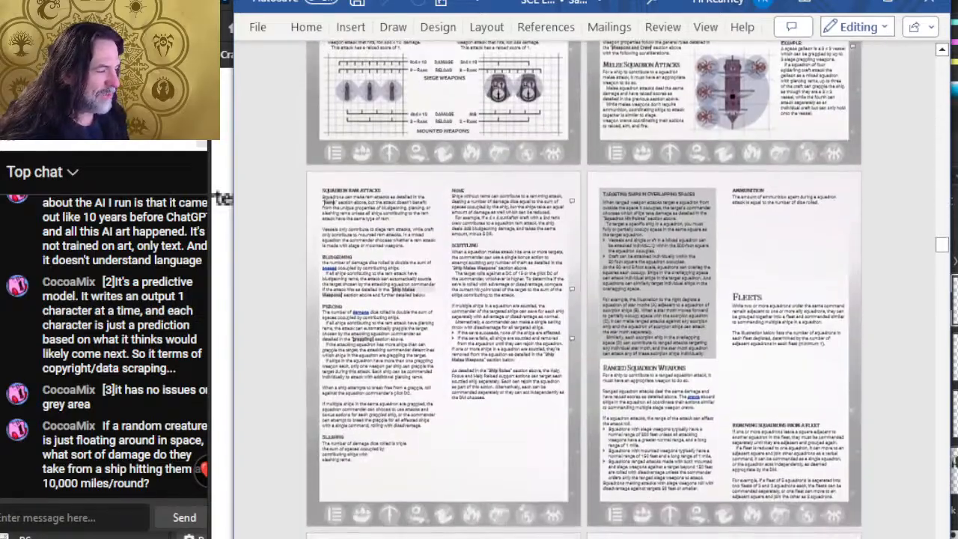
pyautogui.scroll(-10, 584, 300)
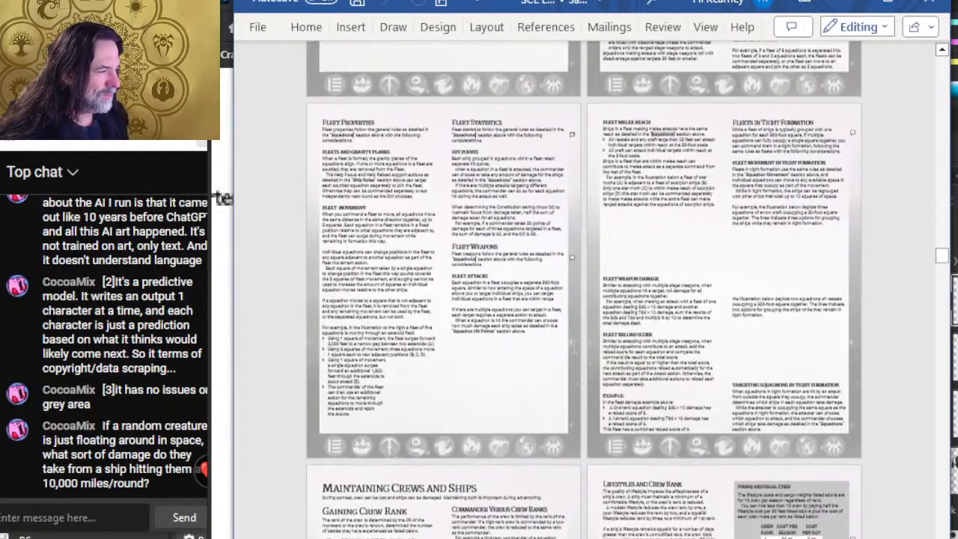
pyautogui.scroll(-10, 518, 404)
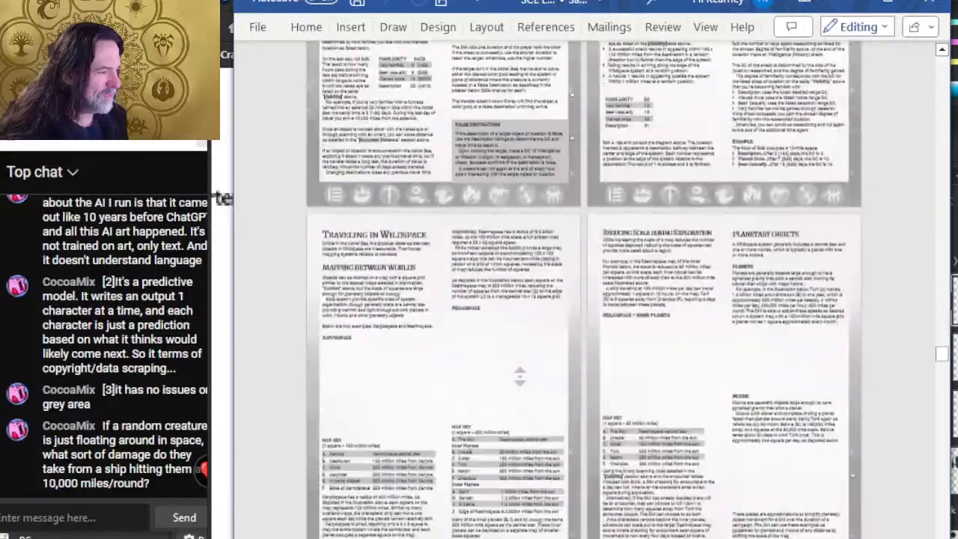
pyautogui.scroll(-10, 518, 436)
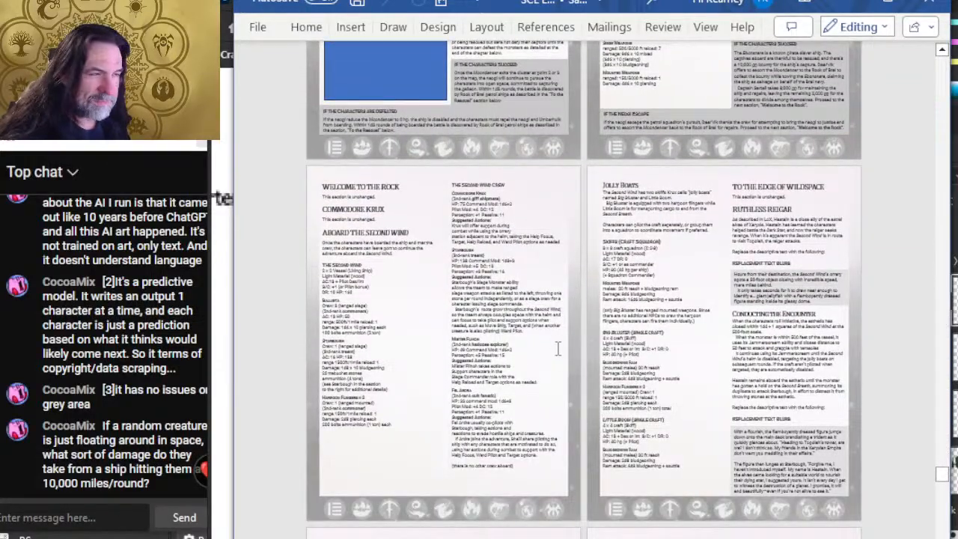
# Return to the Exploration chapter and find the Object Size and Hit Points section
pyautogui.scroll(1, 558, 348)
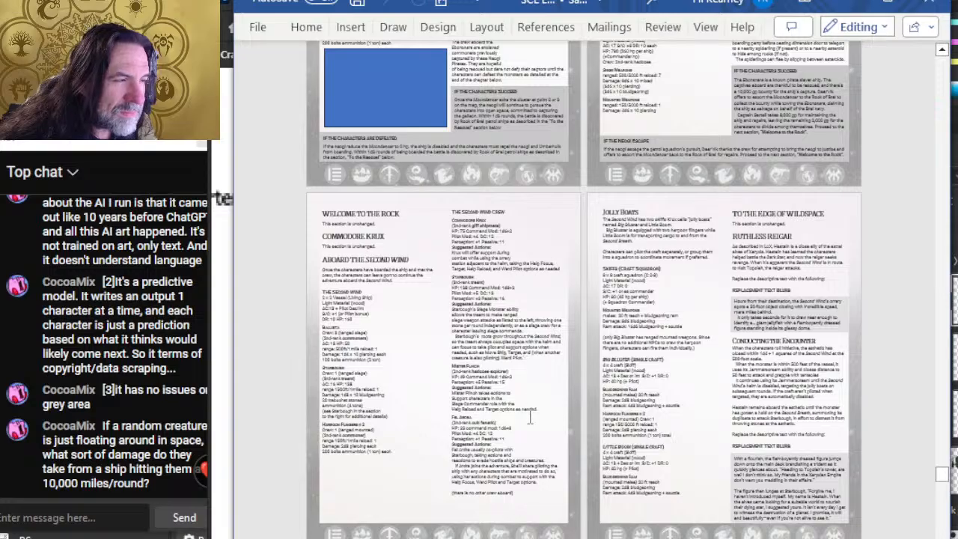
pyautogui.middleClick(511, 353)
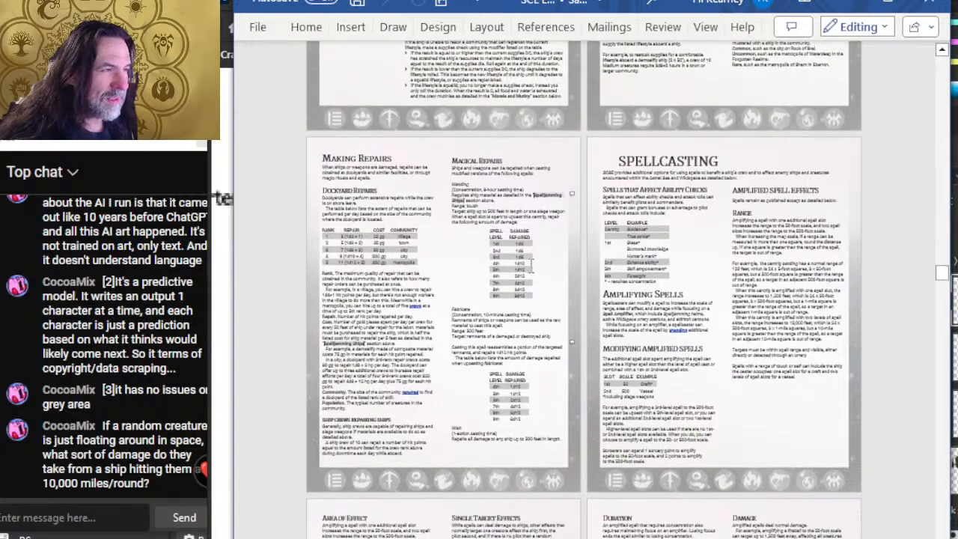
pyautogui.scroll(-10, 584, 308)
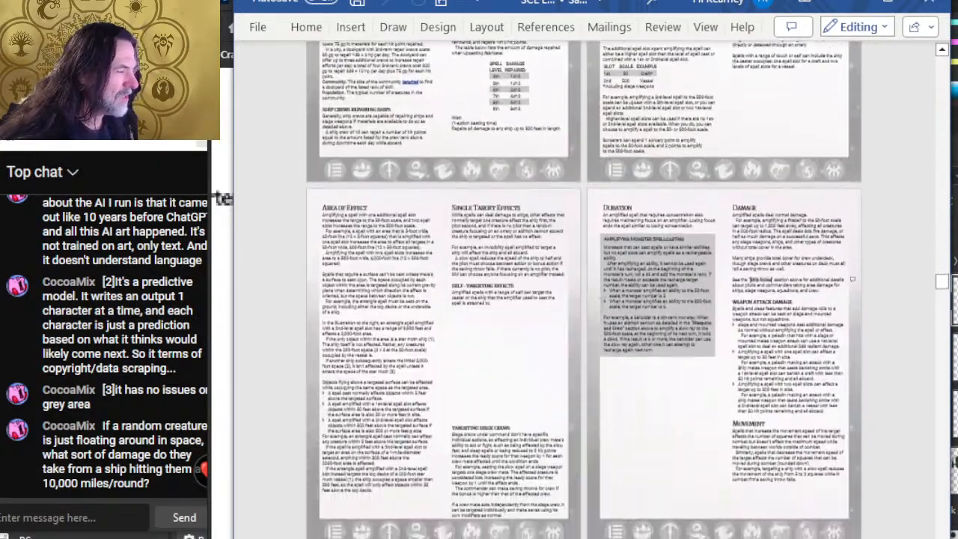
pyautogui.scroll(-15, 584, 310)
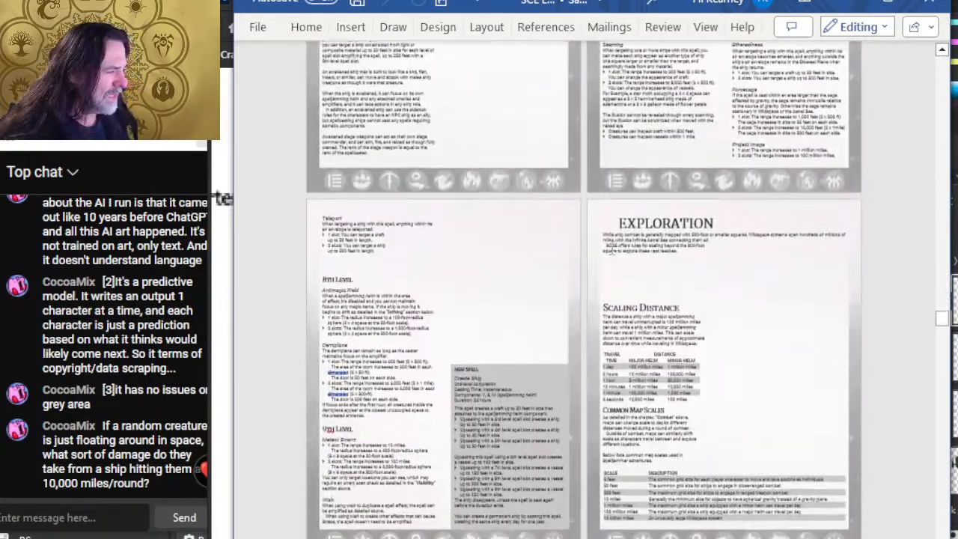
pyautogui.scroll(-10, 682, 240)
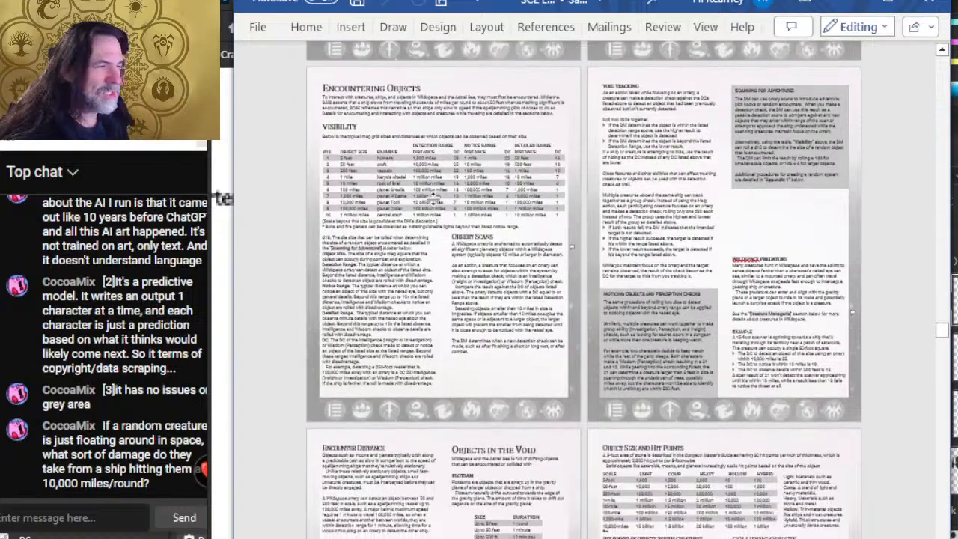
pyautogui.scroll(-3, 558, 198)
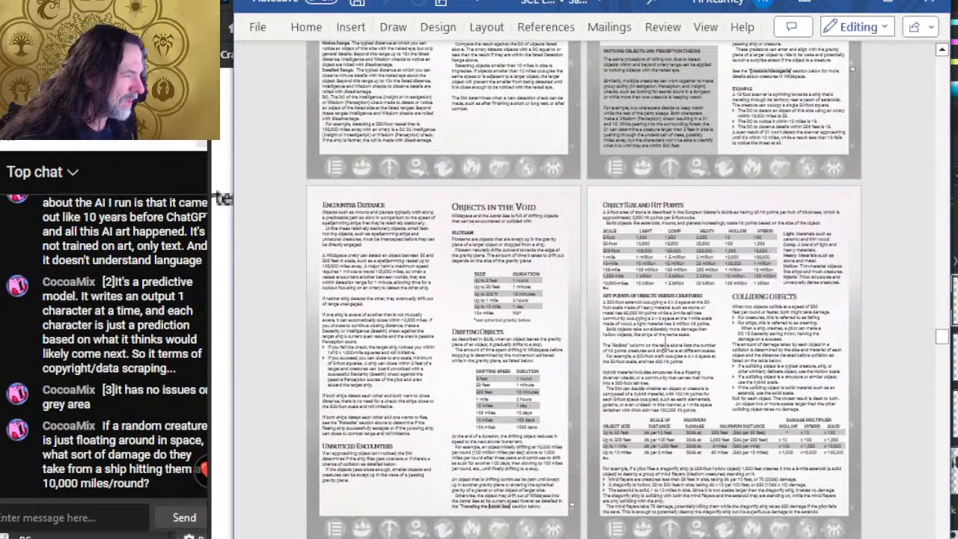
# Enlarge the Object Size and Hit Points page and examine its hit point table and the Colliding Objects rules
pyautogui.keyDown('ctrl'); pyautogui.scroll(5, 659, 345); pyautogui.keyUp('ctrl')
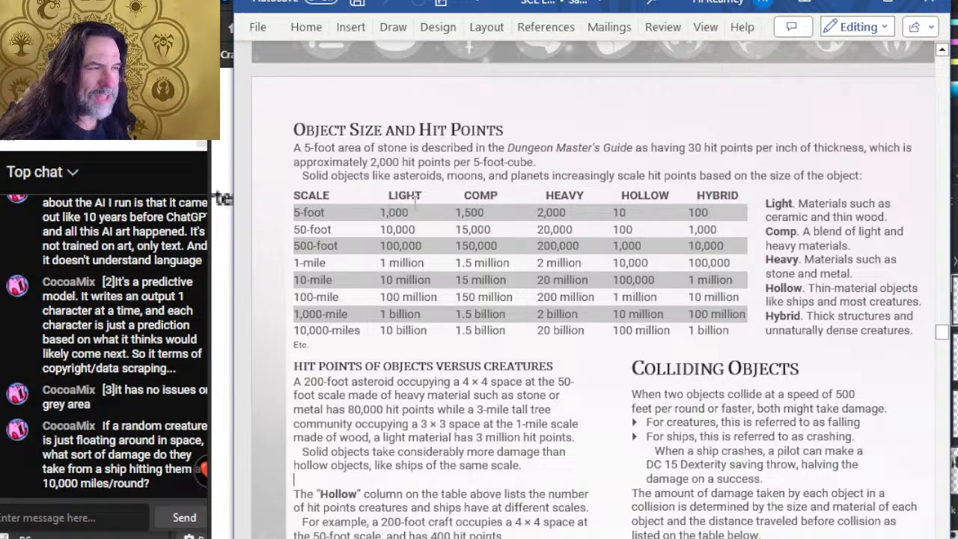
pyautogui.scroll(2, 416, 198)
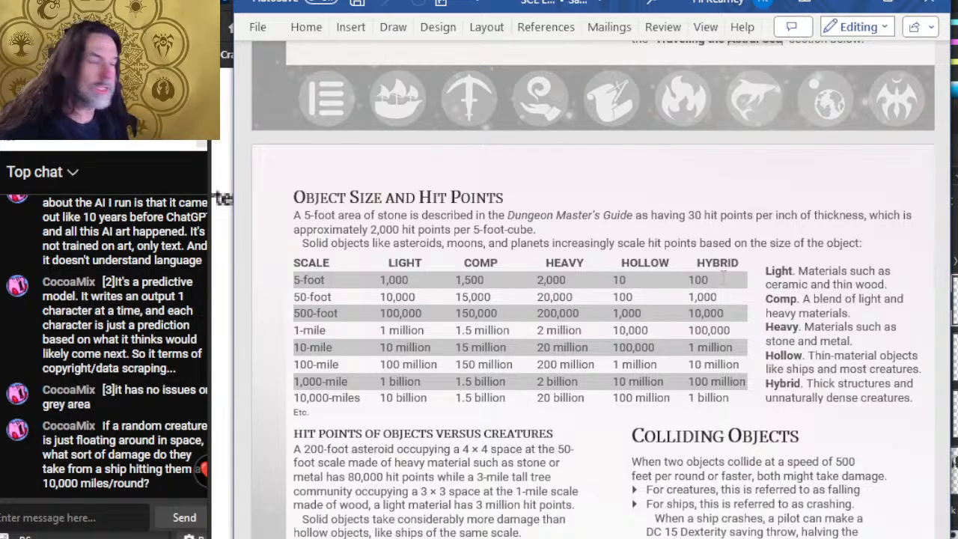
pyautogui.click(722, 278)
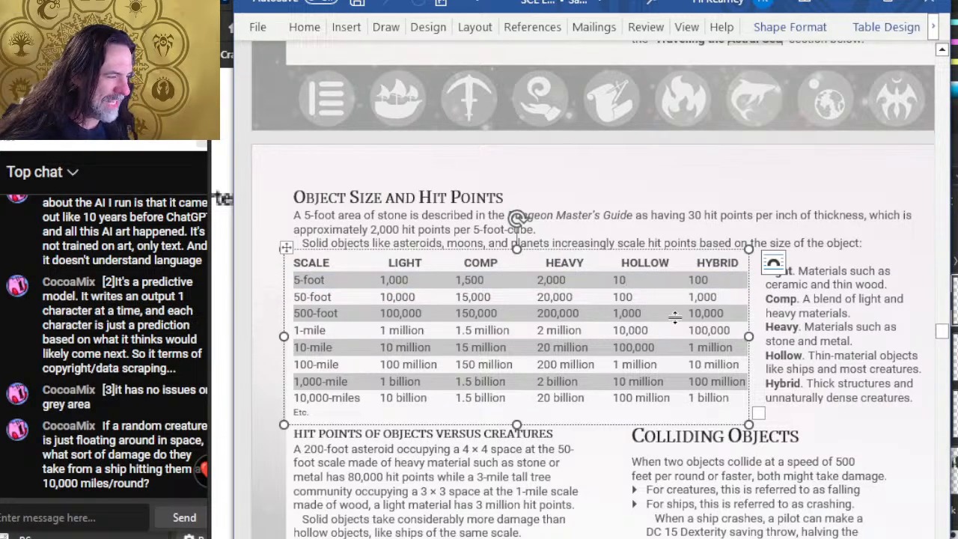
pyautogui.scroll(-3, 640, 334)
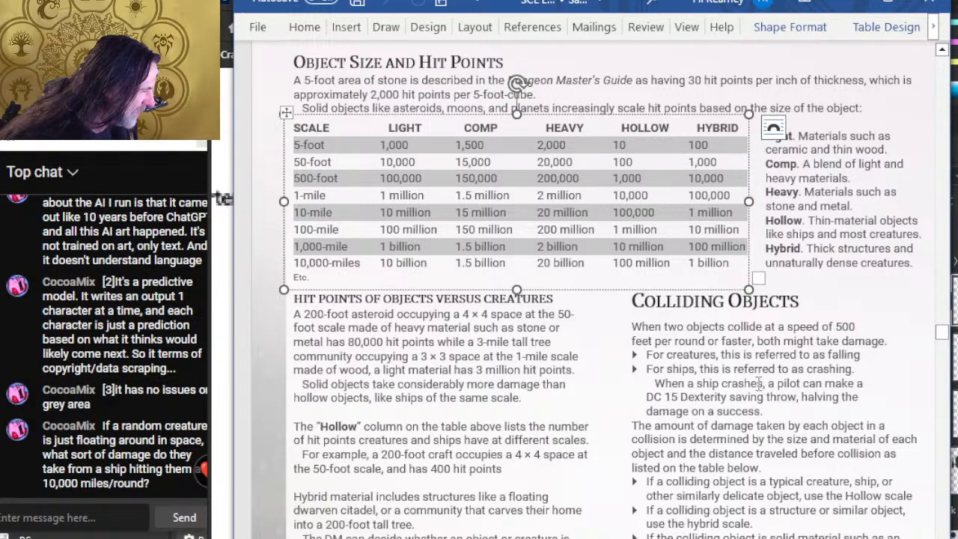
# Read the Colliding Objects rules, the collision damage table by object size, and the dragonfly ship crash example
pyautogui.scroll(-2, 777, 337)
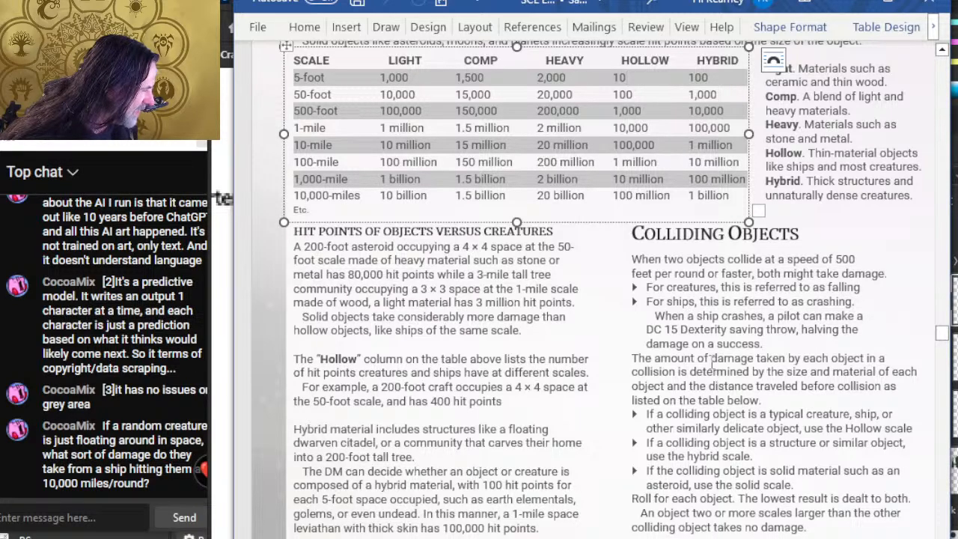
pyautogui.scroll(-6, 741, 401)
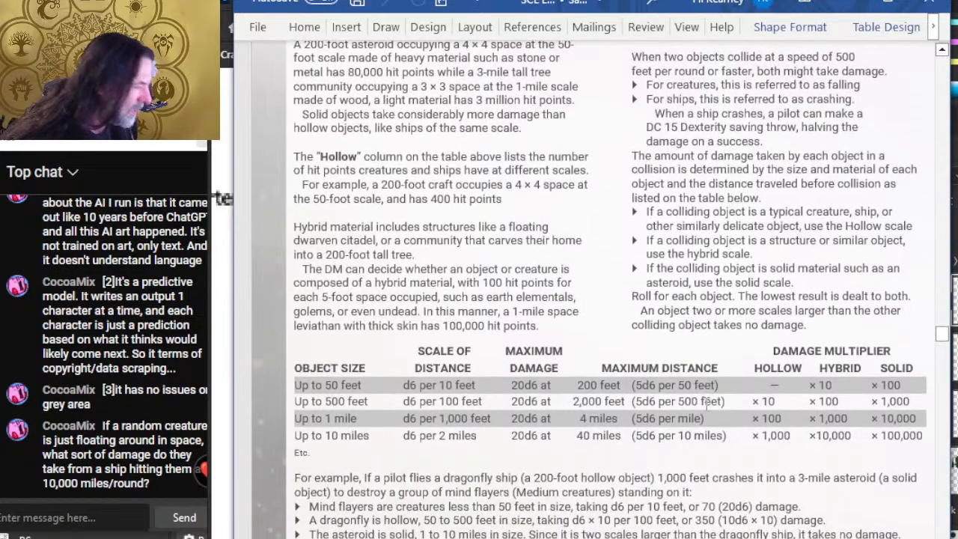
pyautogui.scroll(-3, 381, 359)
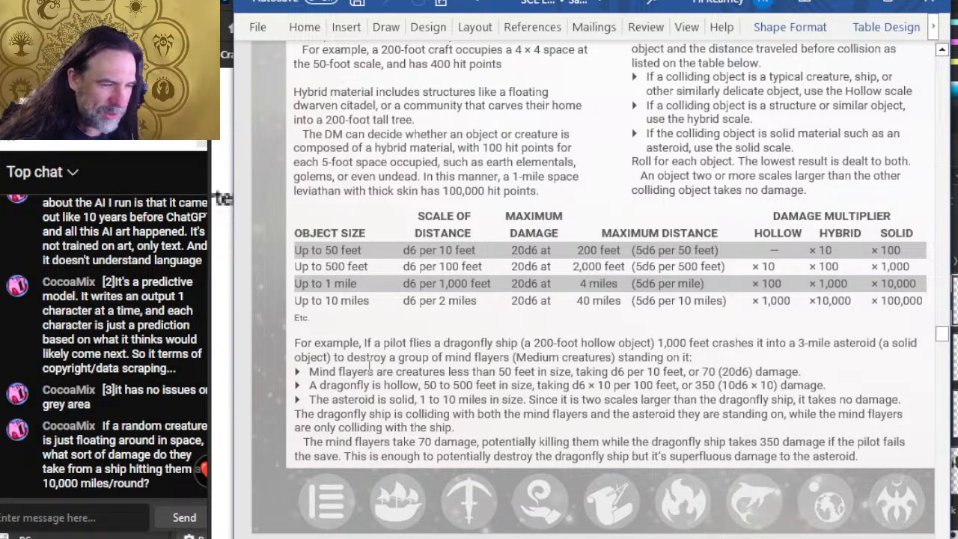
pyautogui.click(422, 351)
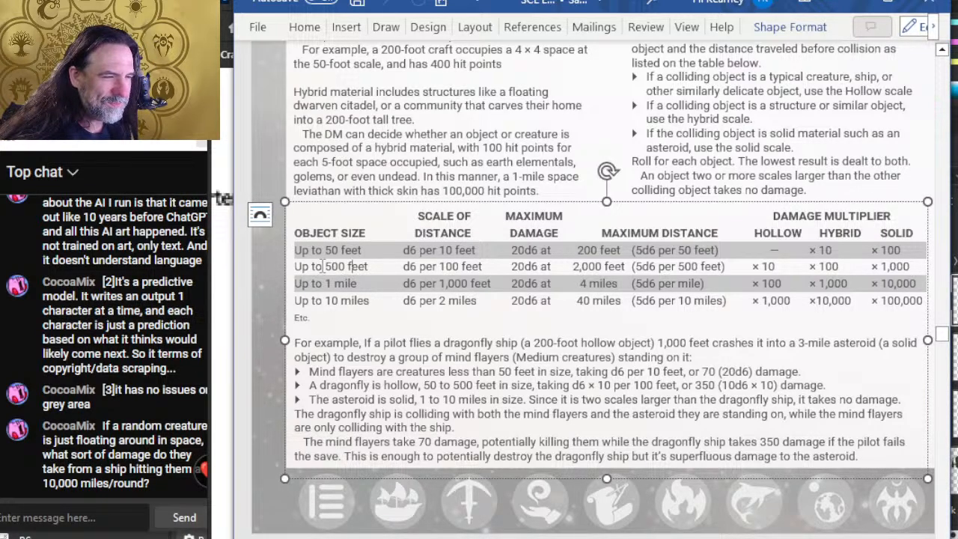
pyautogui.moveTo(368, 267); pyautogui.dragTo(311, 266)
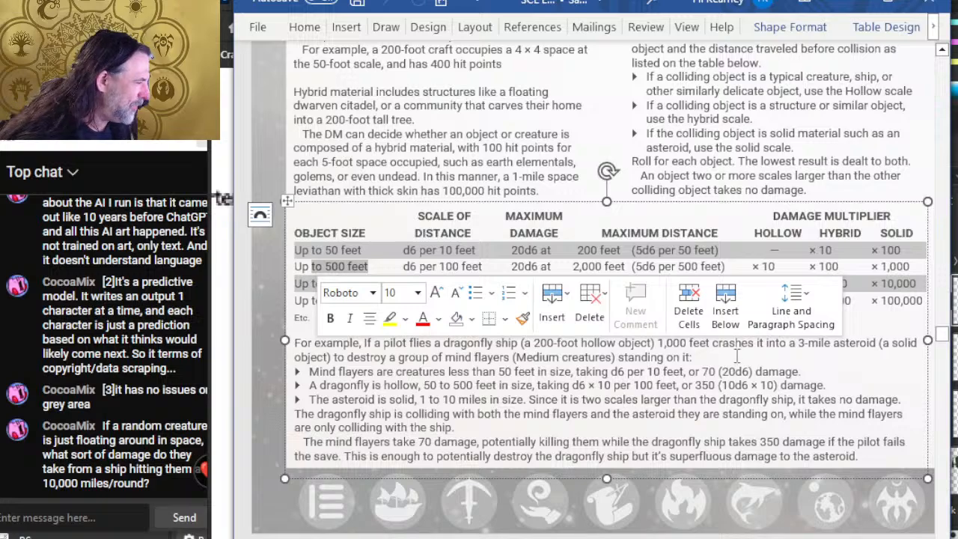
pyautogui.click(770, 357)
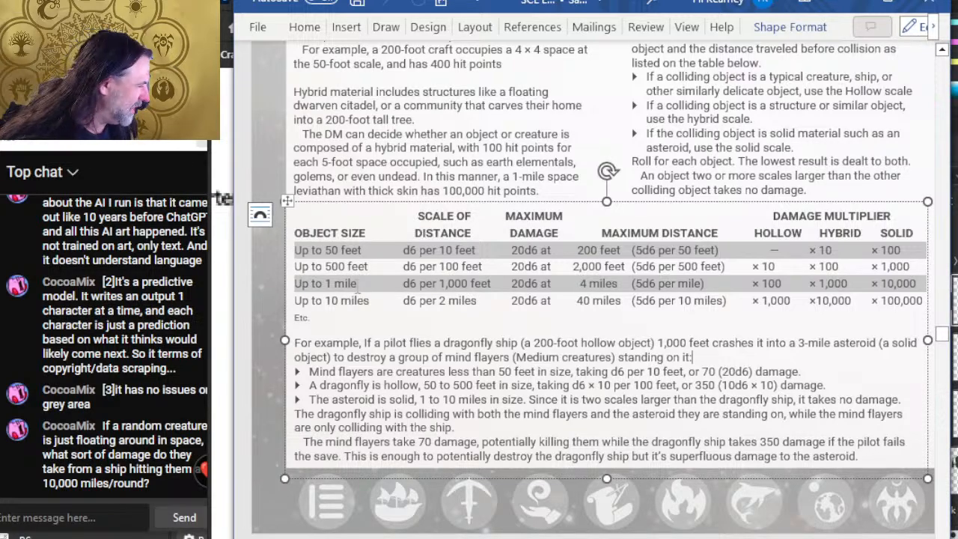
pyautogui.moveTo(367, 301)
pyautogui.mouseDown()
pyautogui.moveTo(295, 301)
pyautogui.moveTo(352, 302)
pyautogui.mouseUp()
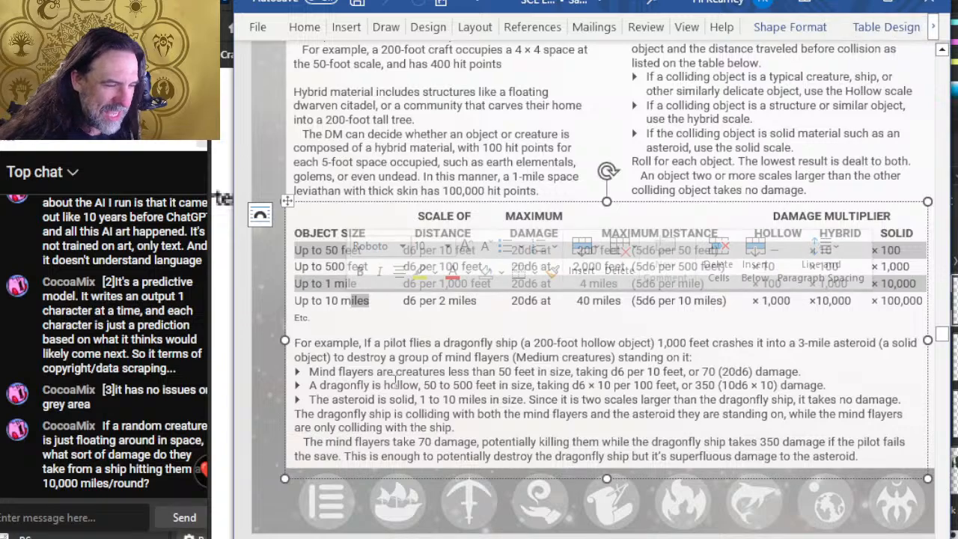
pyautogui.click(368, 358)
pyautogui.click(398, 358)
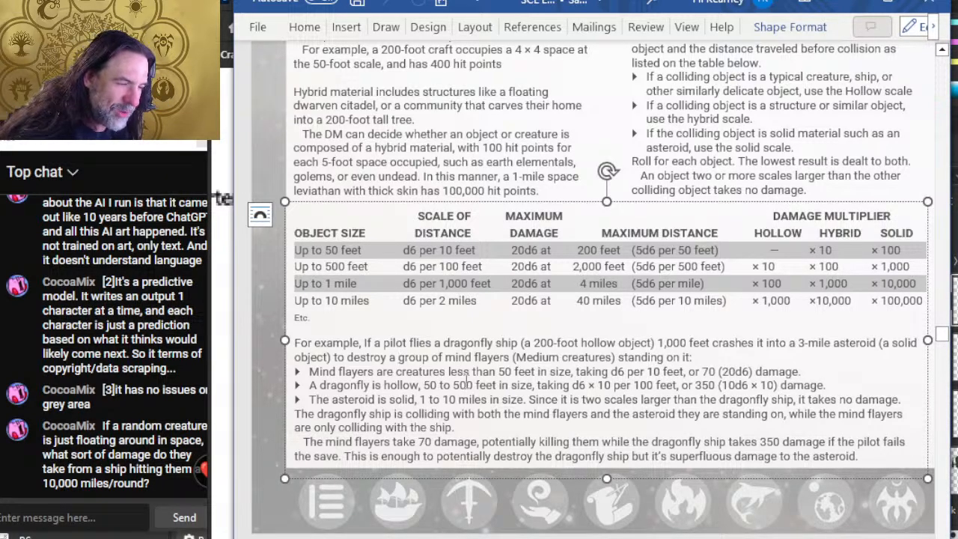
pyautogui.moveTo(369, 267); pyautogui.dragTo(338, 267)
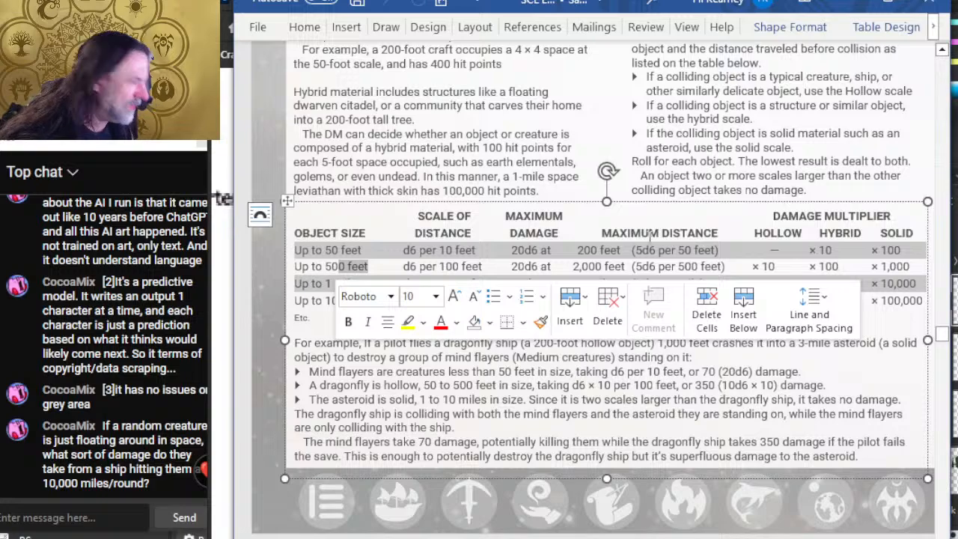
pyautogui.click(671, 386)
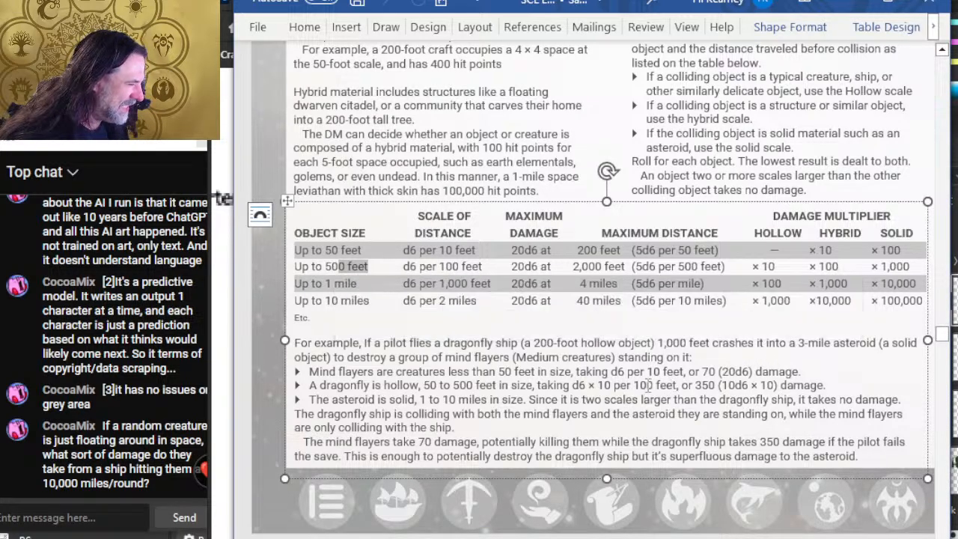
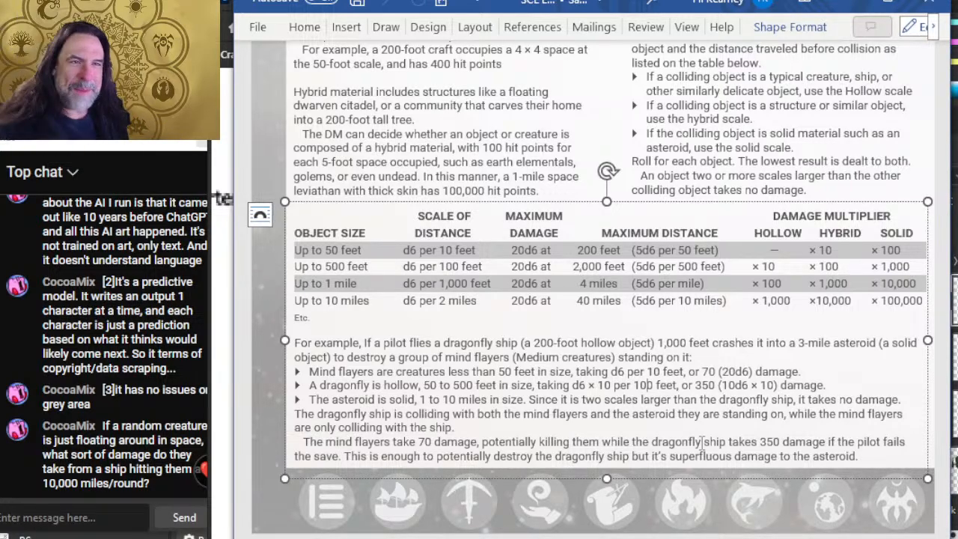
# Compare the 50-foot, 500-foot and 1-mile rows of the hit point table, especially Heavy and Hollow, and recheck the collision damage table
pyautogui.scroll(5, 702, 442)
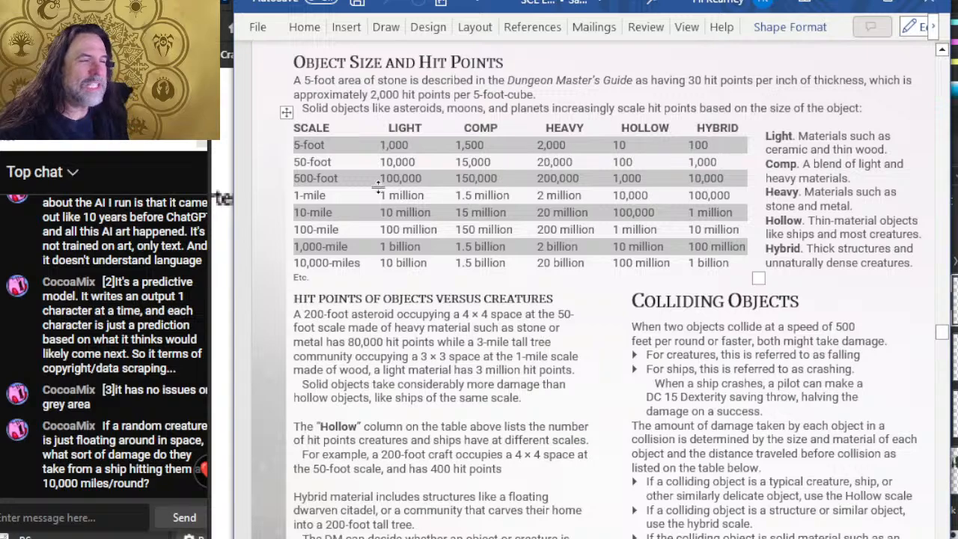
pyautogui.moveTo(337, 163); pyautogui.dragTo(299, 162)
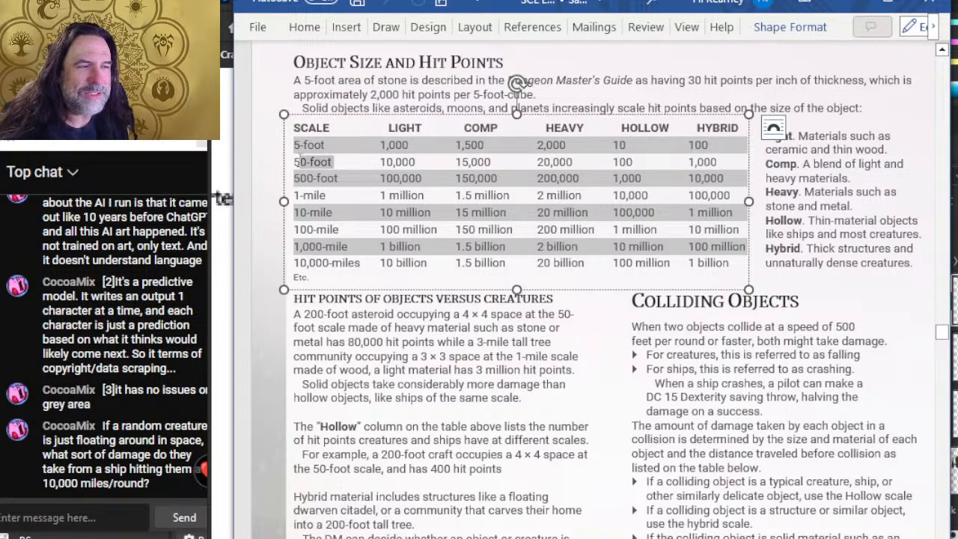
pyautogui.click(339, 162)
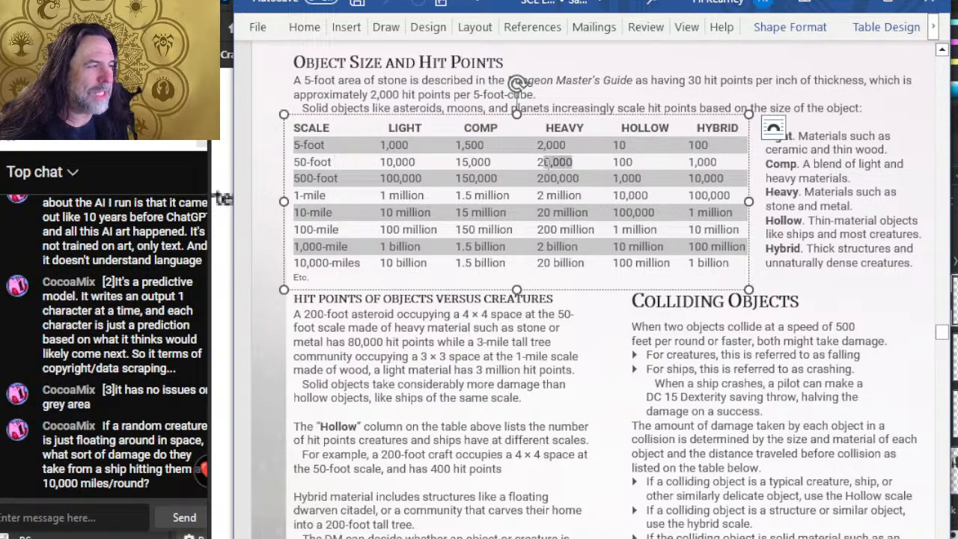
pyautogui.click(271, 164)
pyautogui.click(342, 161)
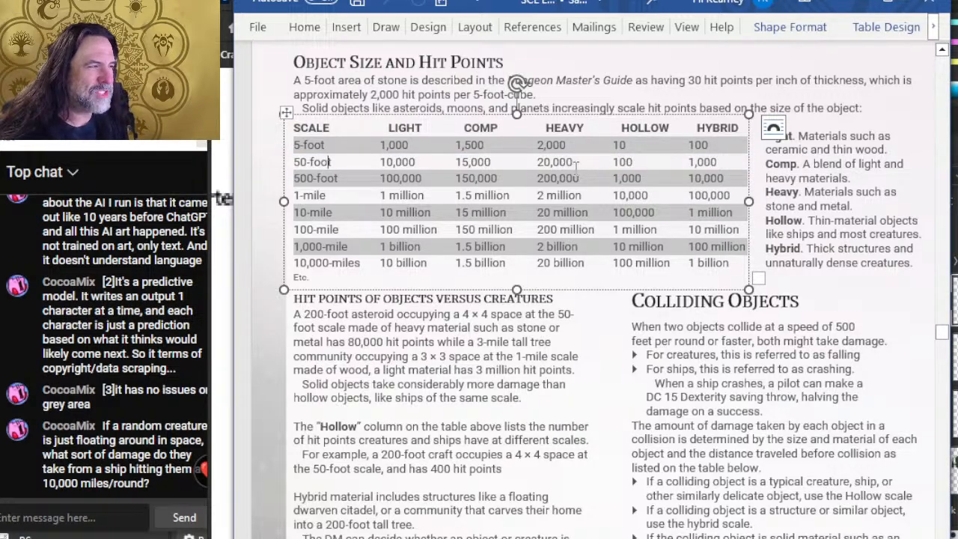
pyautogui.moveTo(365, 174); pyautogui.dragTo(293, 178)
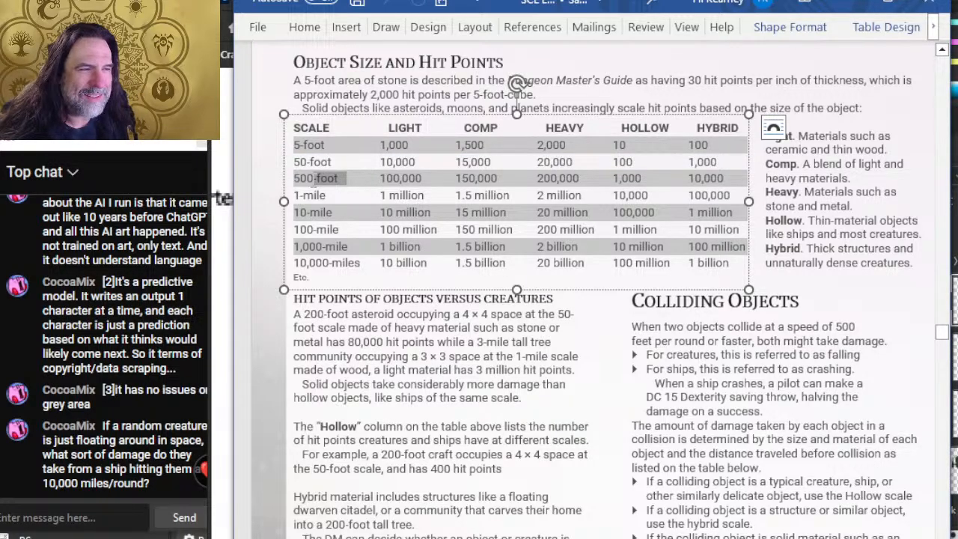
pyautogui.click(648, 163)
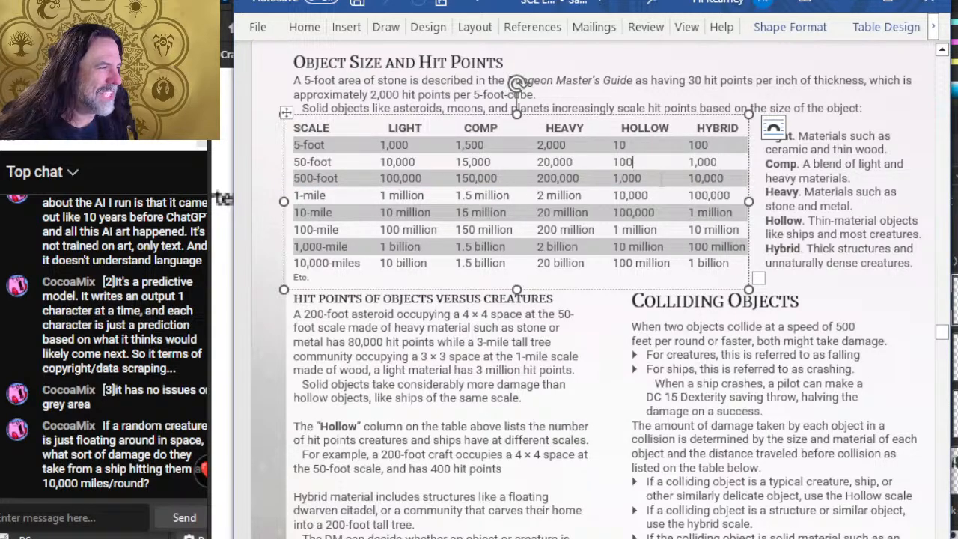
pyautogui.moveTo(661, 178); pyautogui.dragTo(620, 187)
pyautogui.moveTo(575, 162); pyautogui.dragTo(544, 162)
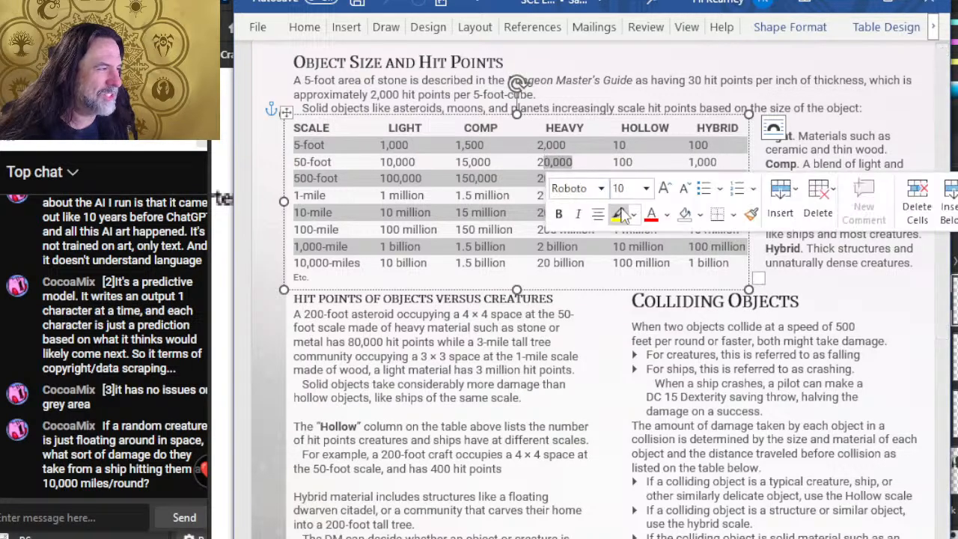
pyautogui.moveTo(650, 195); pyautogui.dragTo(630, 196)
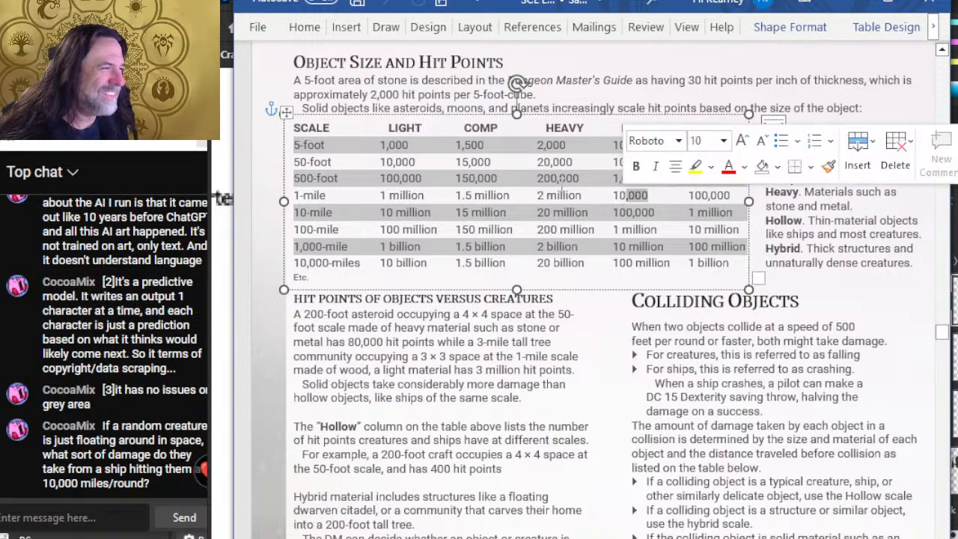
pyautogui.click(448, 148)
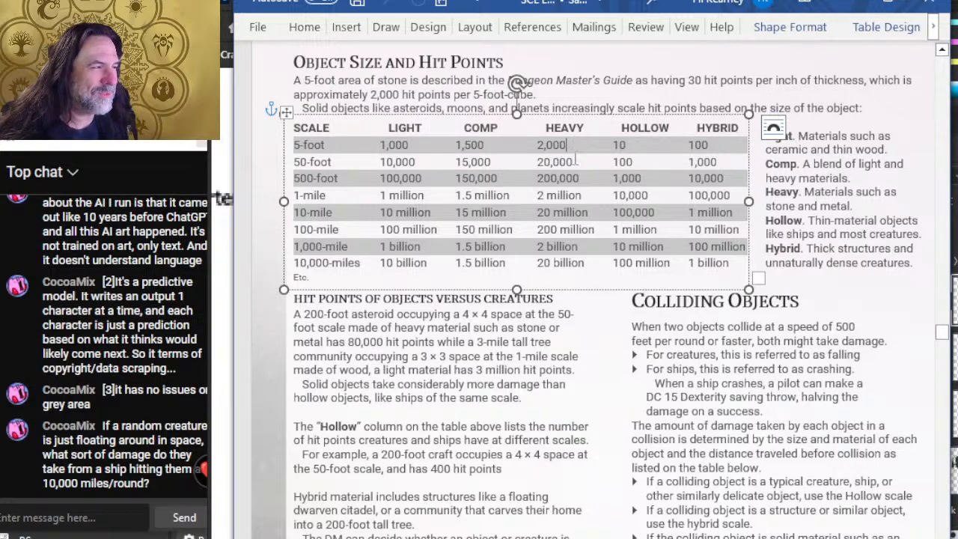
pyautogui.click(446, 137)
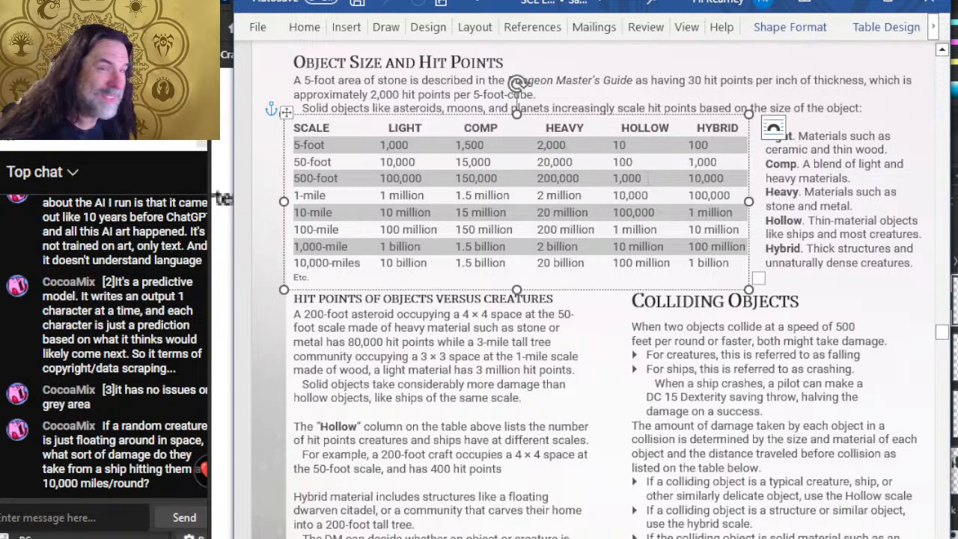
pyautogui.scroll(-3, 776, 198)
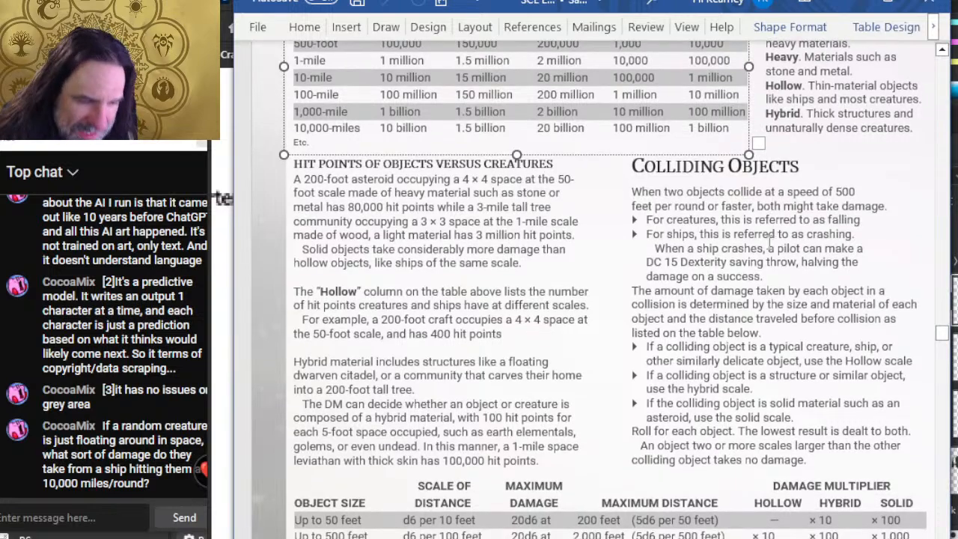
pyautogui.scroll(-4, 769, 245)
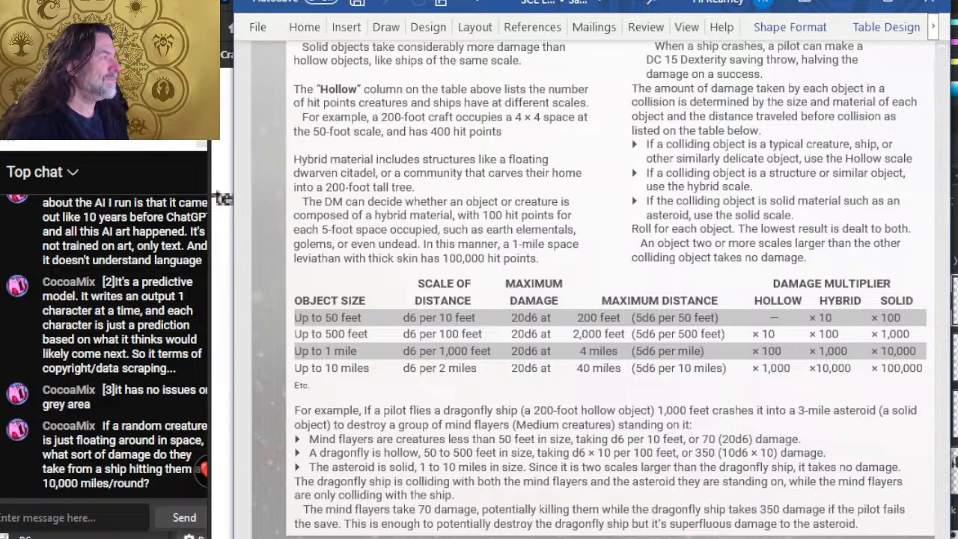
# Switch back to Craft Tokens.psd in Photoshop and paint a small white cell at the vein junction in the middle of the wing
pyautogui.hotkey('alt', 'Tab')
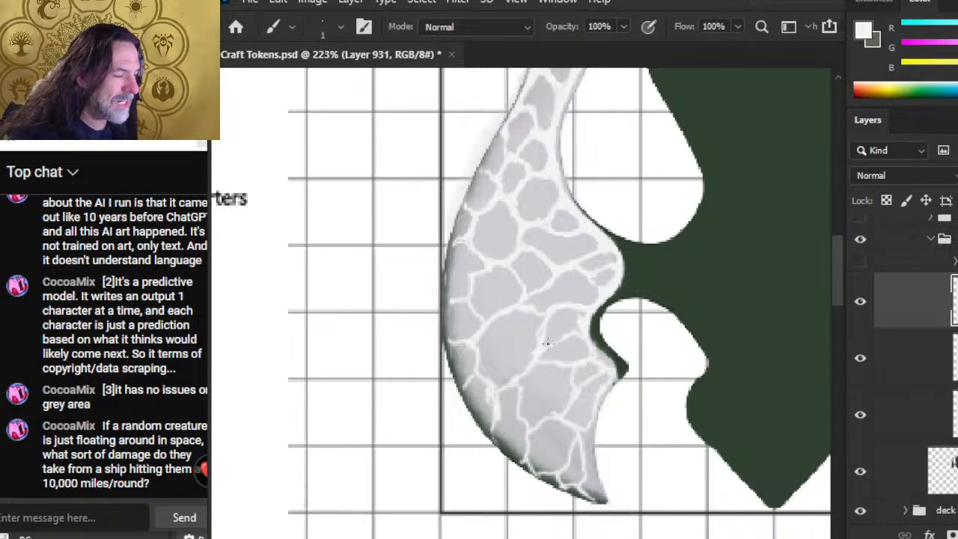
pyautogui.press('e')
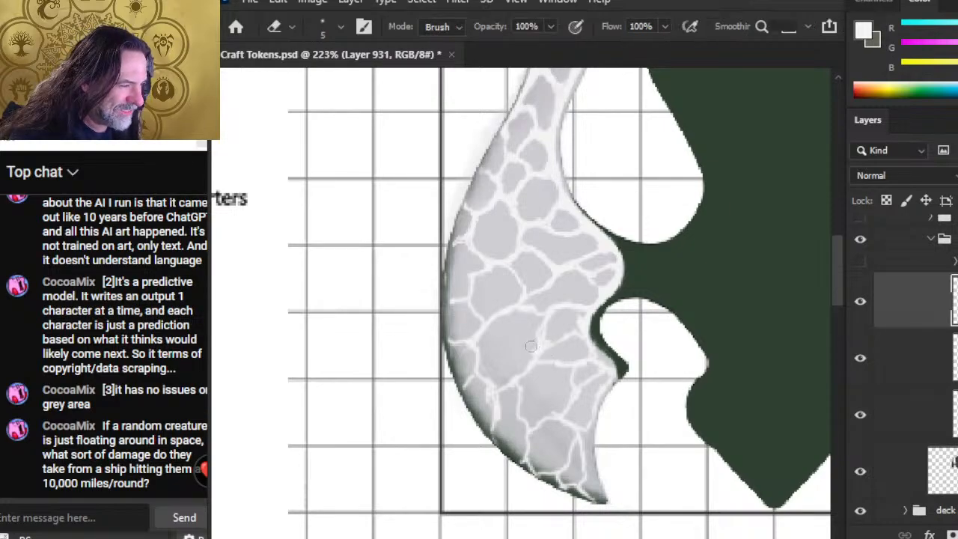
pyautogui.press('b')
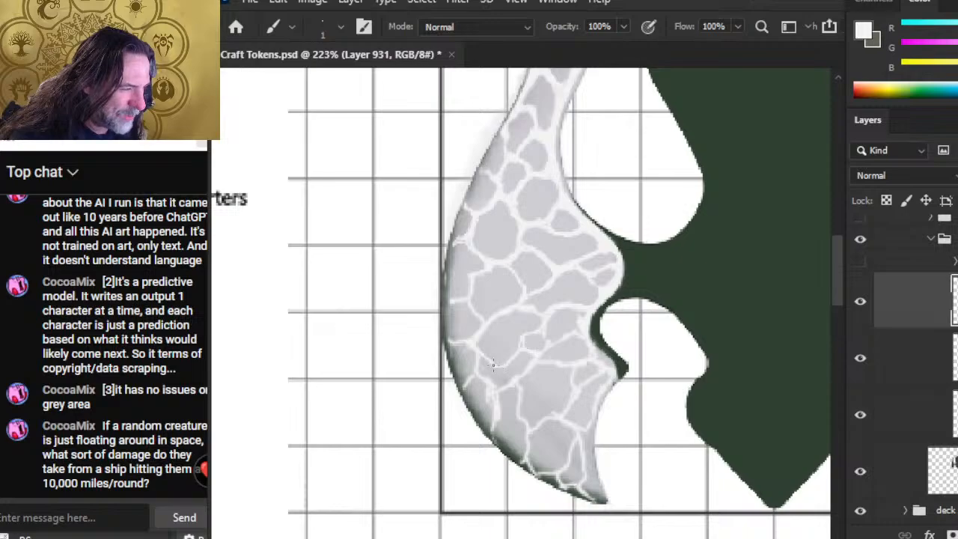
# Erase and repaint the veins at the junction on the wing's lower outer side, splitting the area into smaller irregular cells
pyautogui.moveTo(494, 365); pyautogui.dragTo(485, 403)
pyautogui.press('e')
pyautogui.press('b')
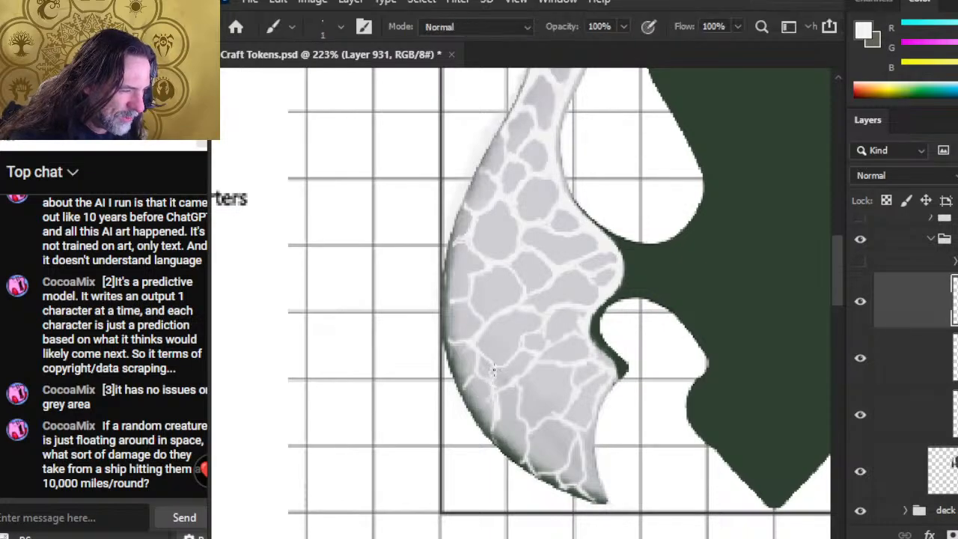
pyautogui.press('e')
pyautogui.moveTo(488, 369)
pyautogui.mouseDown()
pyautogui.moveTo(495, 394)
pyautogui.moveTo(521, 376)
pyautogui.moveTo(520, 395)
pyautogui.mouseUp()
pyautogui.press('b')
pyautogui.press('e')
pyautogui.press('b')
pyautogui.moveTo(507, 387); pyautogui.dragTo(516, 392)
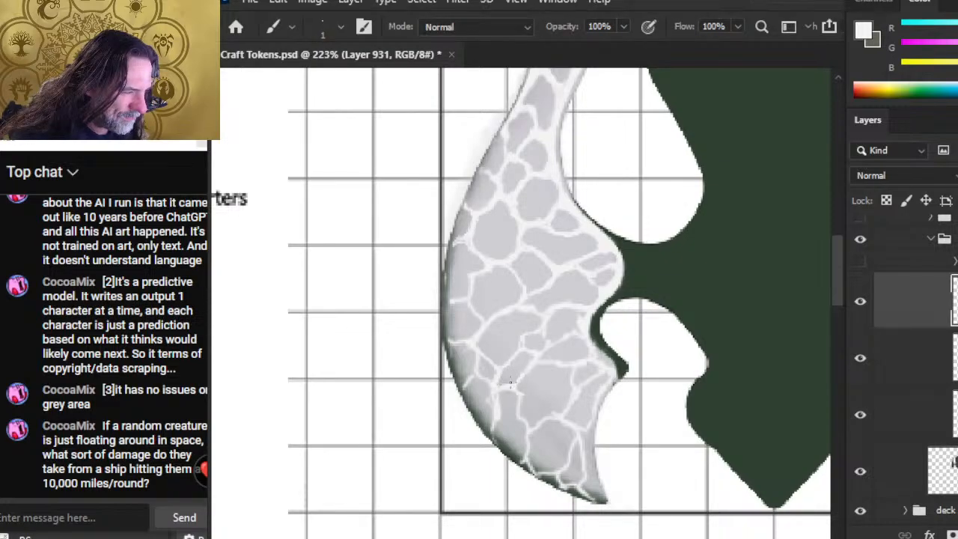
pyautogui.press('e')
pyautogui.press('b')
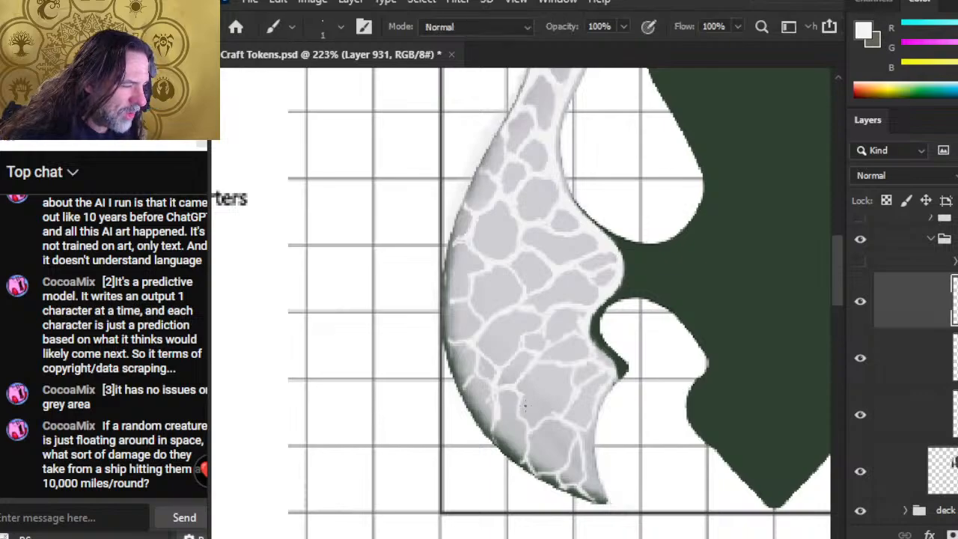
# Add a short vein branching from that junction to the wing's lower outer edge and trim the surrounding lines
pyautogui.press('e')
pyautogui.moveTo(497, 396)
pyautogui.mouseDown()
pyautogui.moveTo(494, 409)
pyautogui.moveTo(483, 407)
pyautogui.moveTo(491, 403)
pyautogui.mouseUp()
pyautogui.press('b')
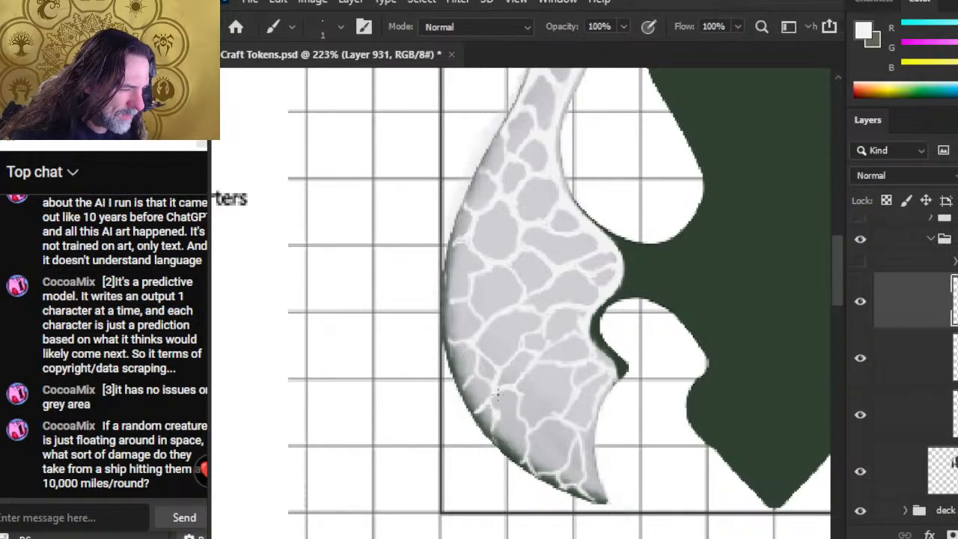
pyautogui.press('e')
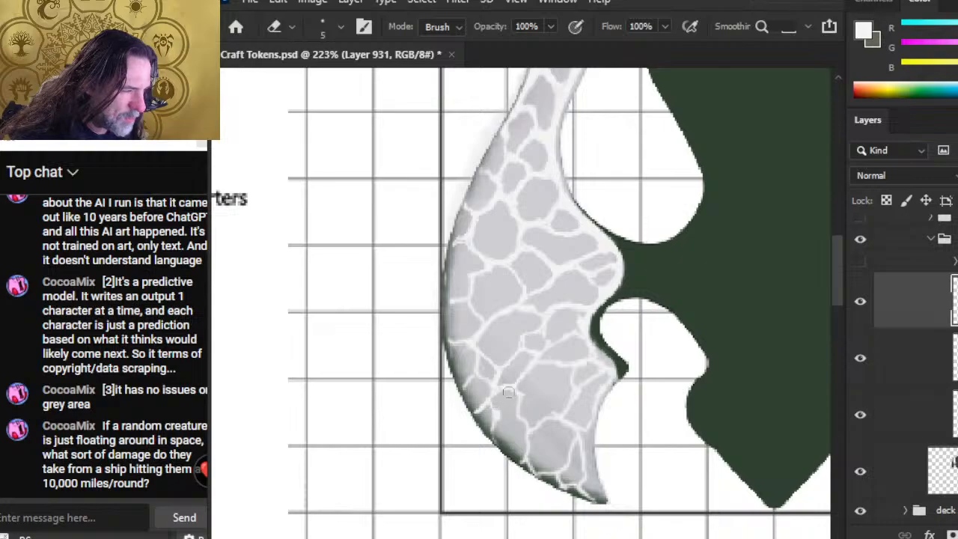
pyautogui.press('b')
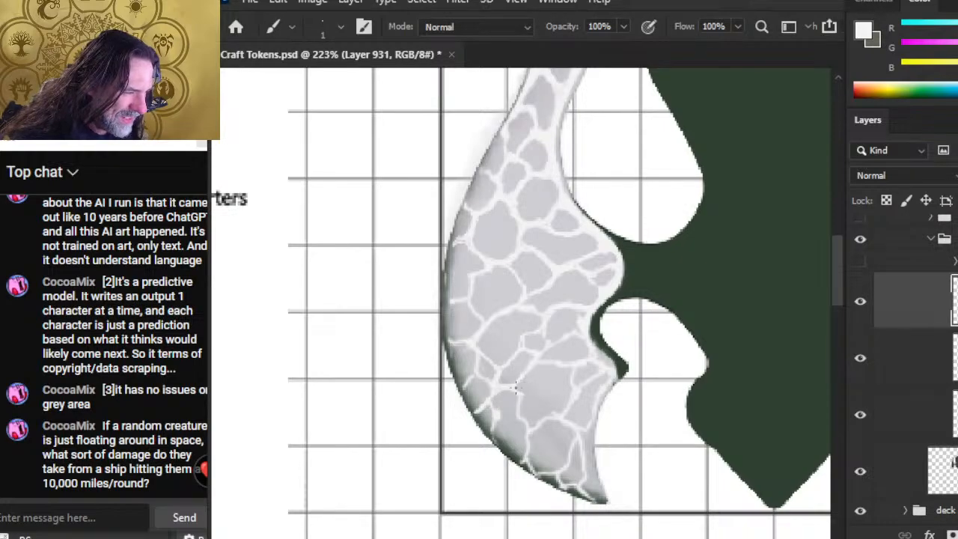
# Touch up the white veins around the junction on the wing's lower outer side with the brush and eraser
pyautogui.press('e')
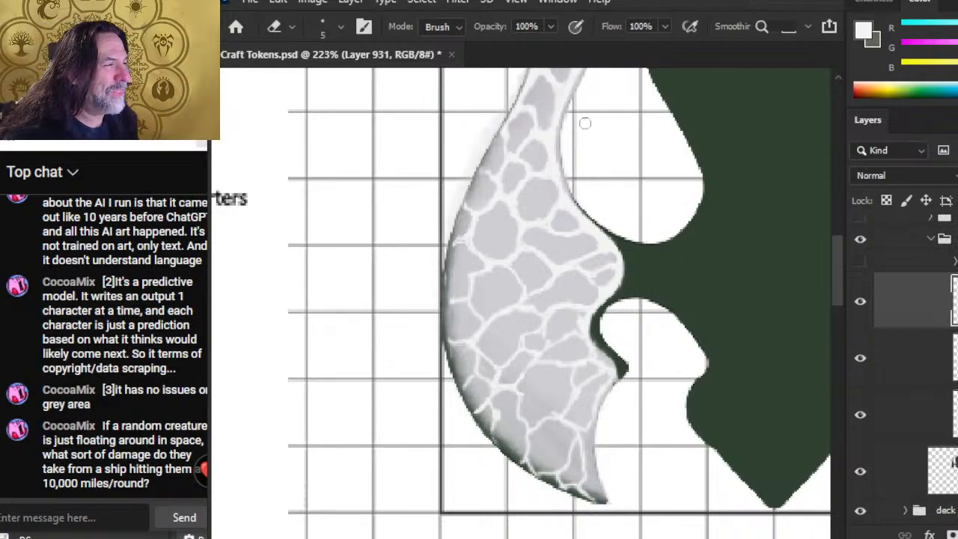
pyautogui.press('b')
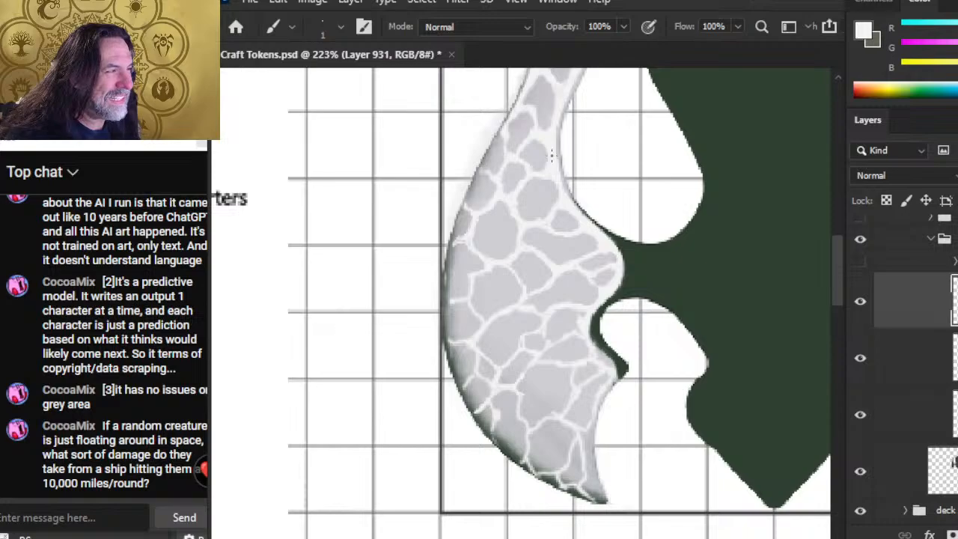
pyautogui.press('r')
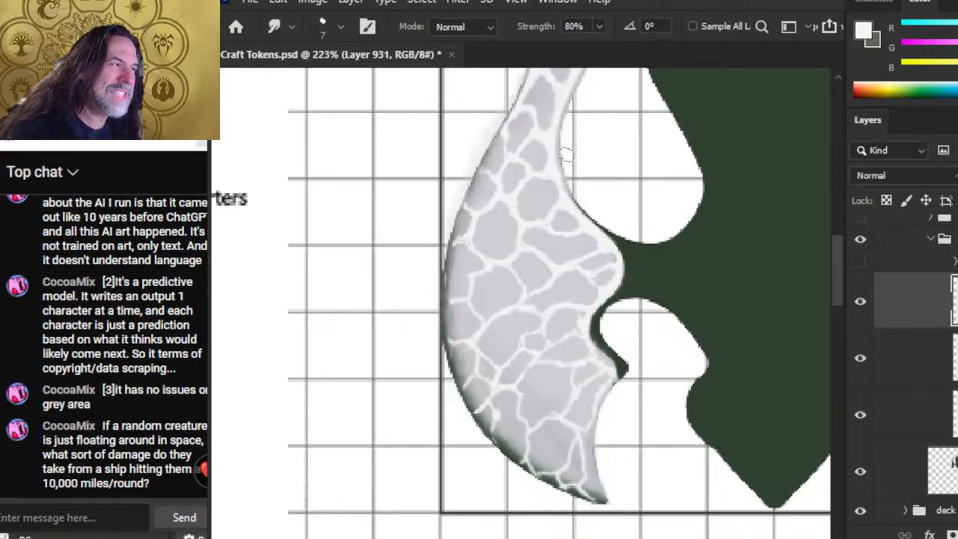
pyautogui.press('b')
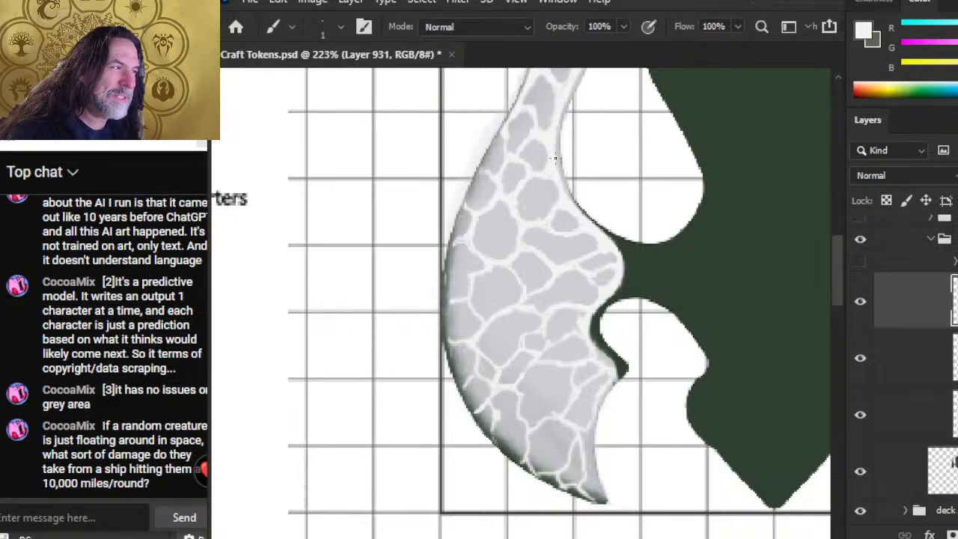
pyautogui.press('e')
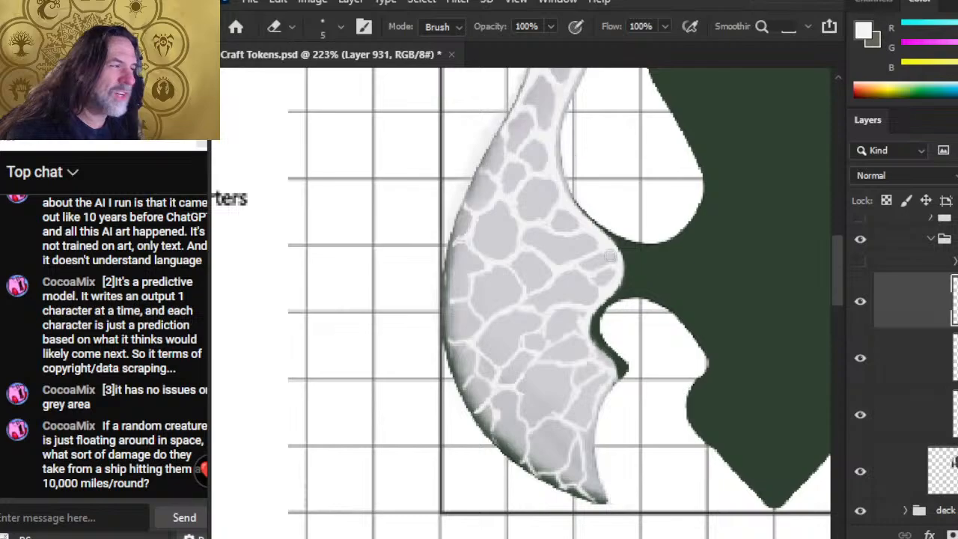
# Extend a thin white vein from the mid-wing cells to the wing's outer edge and erase the excess at its end
pyautogui.press('z')
pyautogui.moveTo(610, 256); pyautogui.dragTo(550, 238)
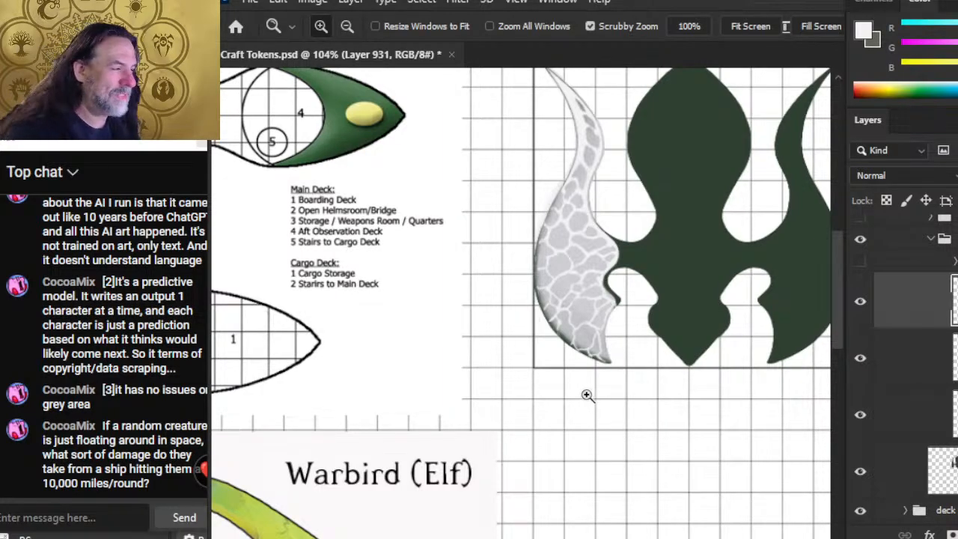
pyautogui.press('v')
pyautogui.press('z')
pyautogui.moveTo(562, 267); pyautogui.dragTo(567, 268)
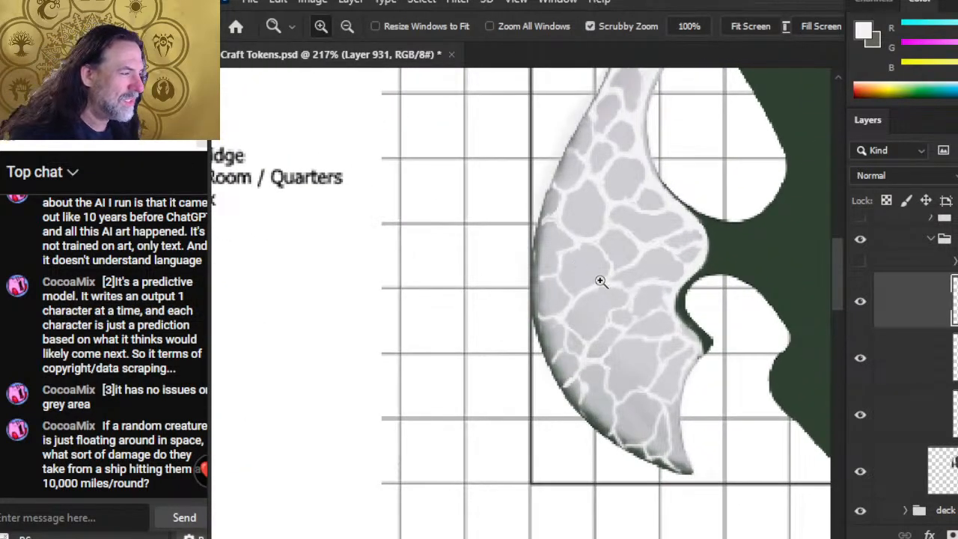
pyautogui.press('b')
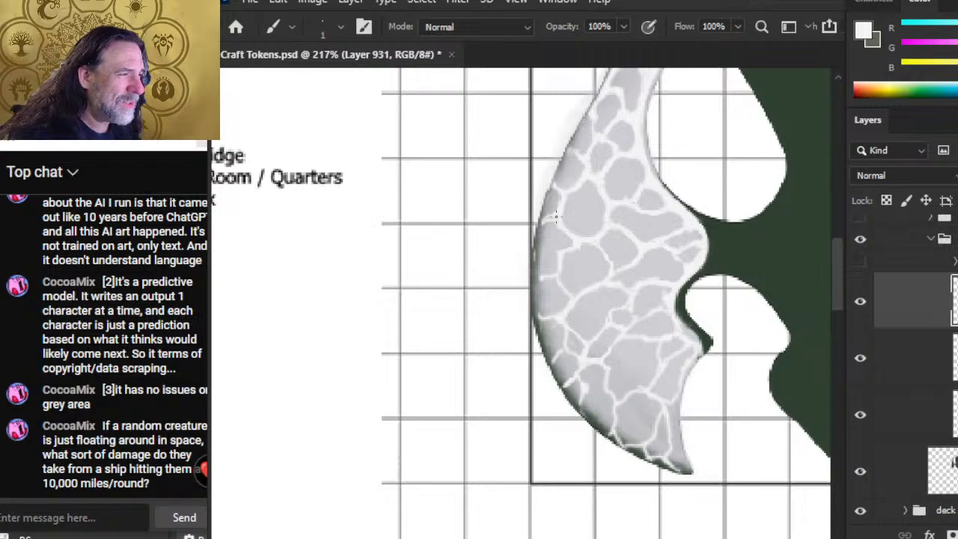
pyautogui.press('e')
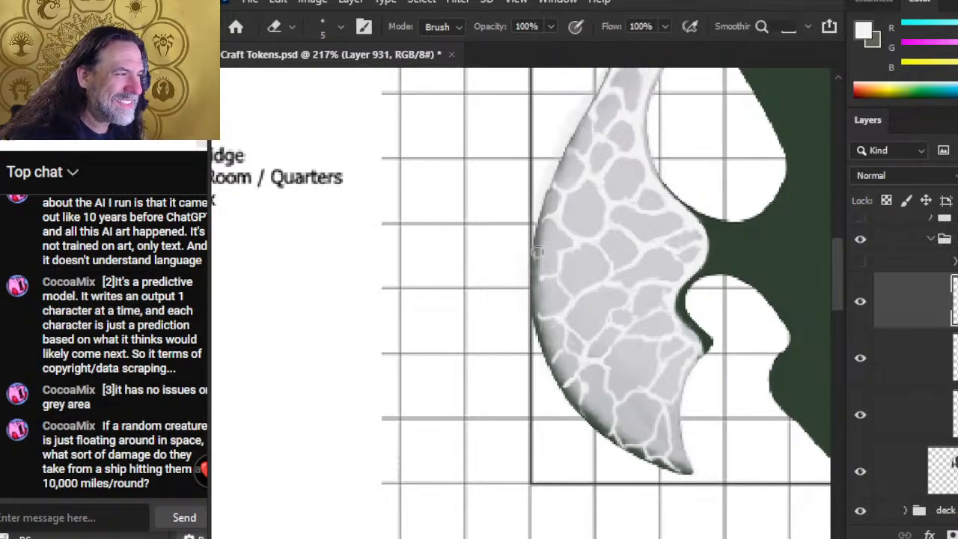
pyautogui.press('b')
pyautogui.press('e')
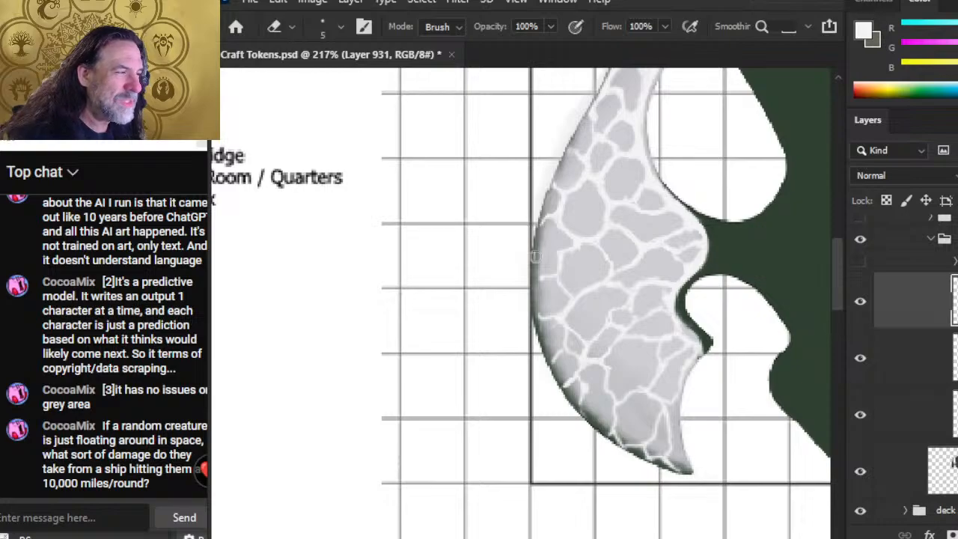
pyautogui.press('b')
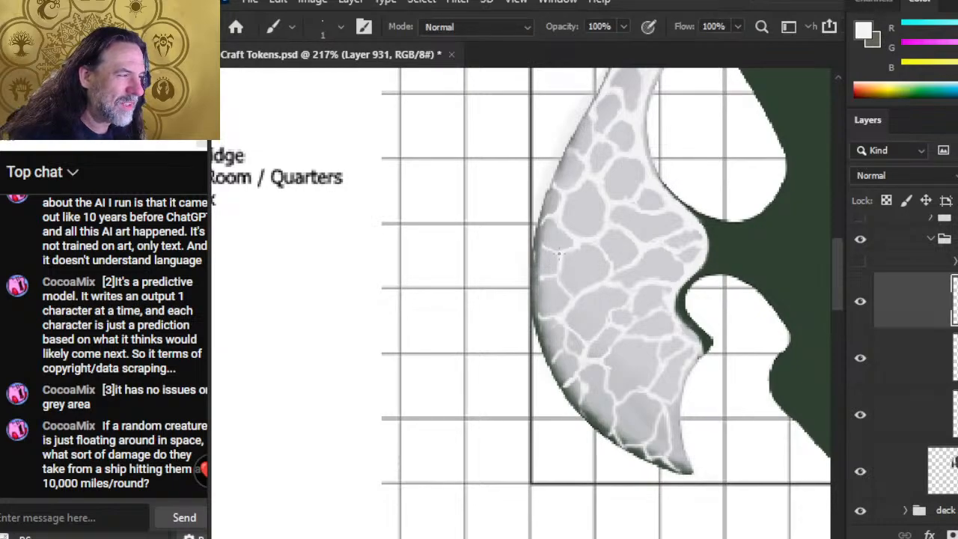
pyautogui.press('e')
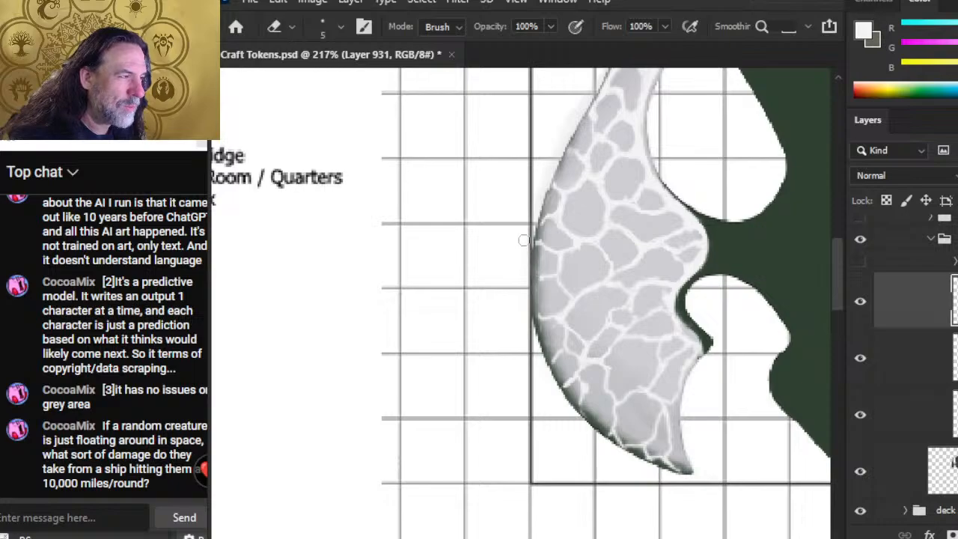
# Paint another short white vein just below it to the wing's outer edge and trim the spill past the outline
pyautogui.press('b')
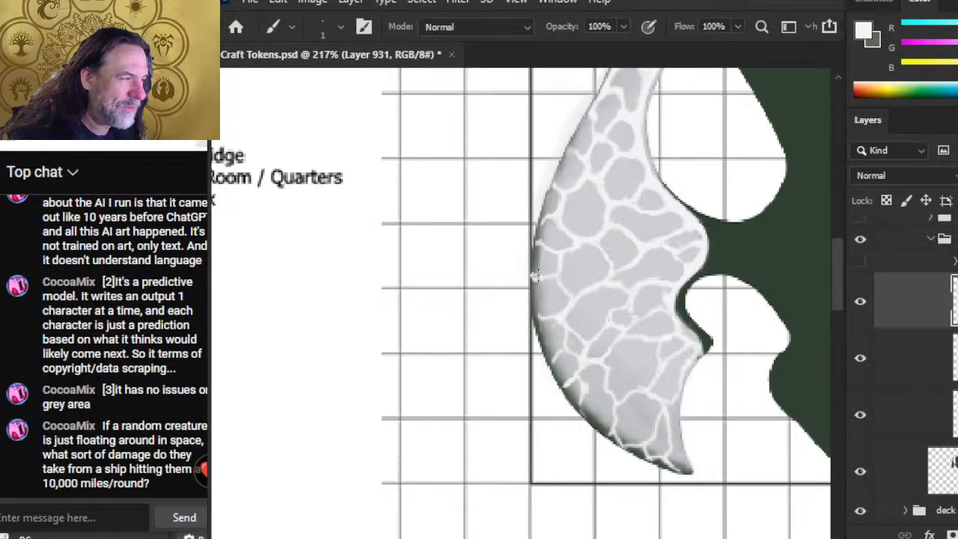
pyautogui.press('e')
pyautogui.press('b')
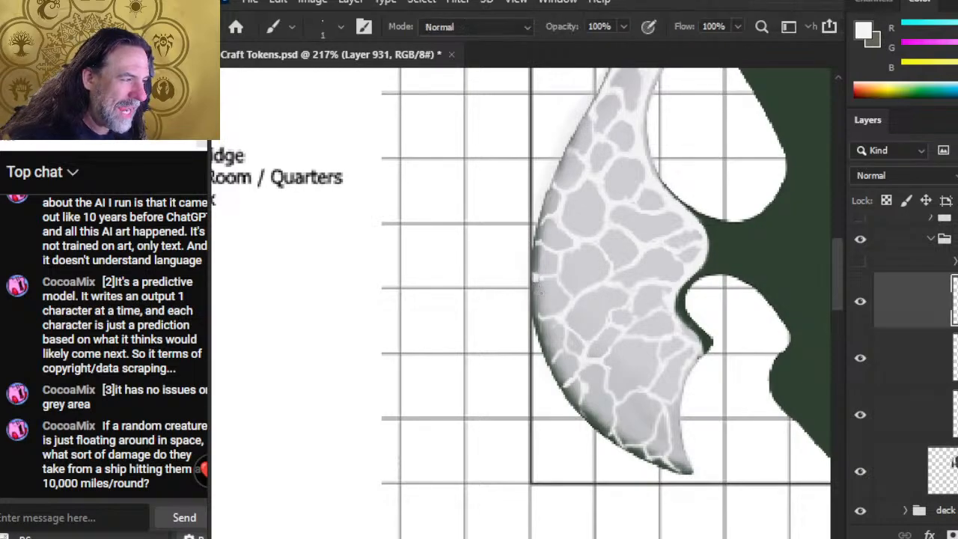
pyautogui.press('e')
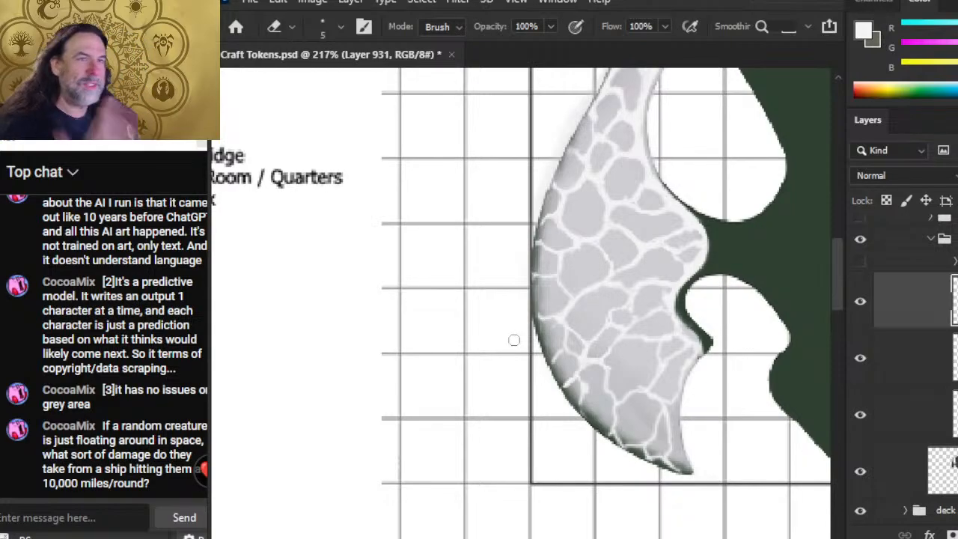
# Rework the vein junction in the middle of the wing, reshaping the corners of the adjoining cells
pyautogui.press('b')
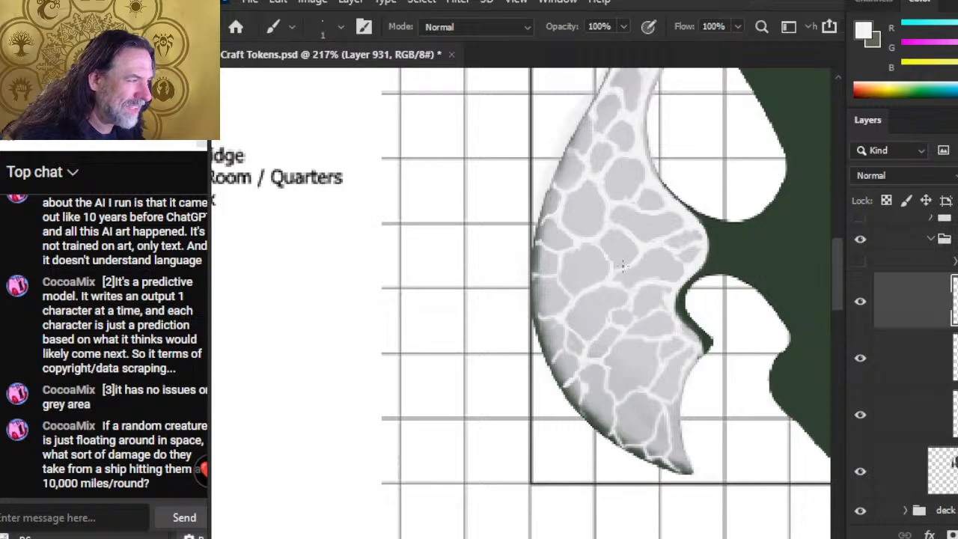
pyautogui.press('e')
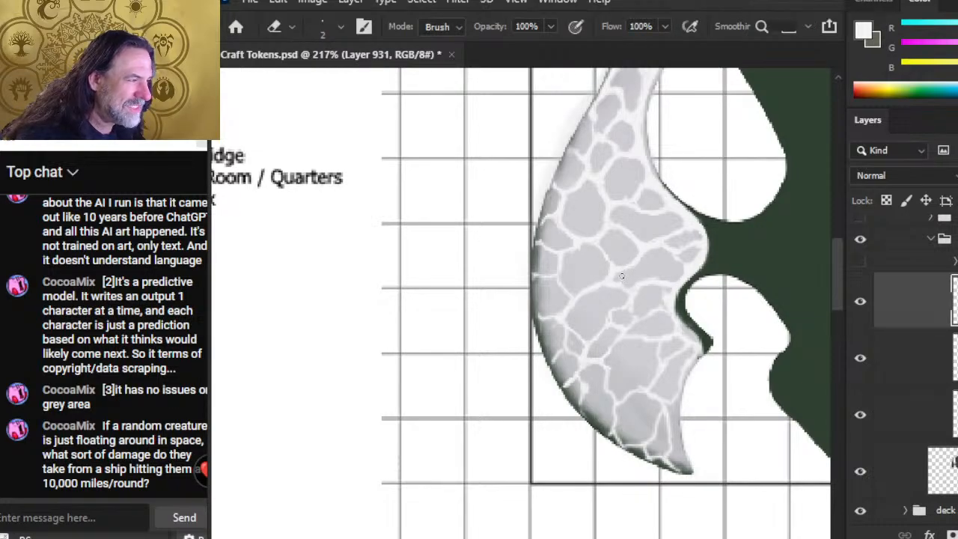
pyautogui.press('b')
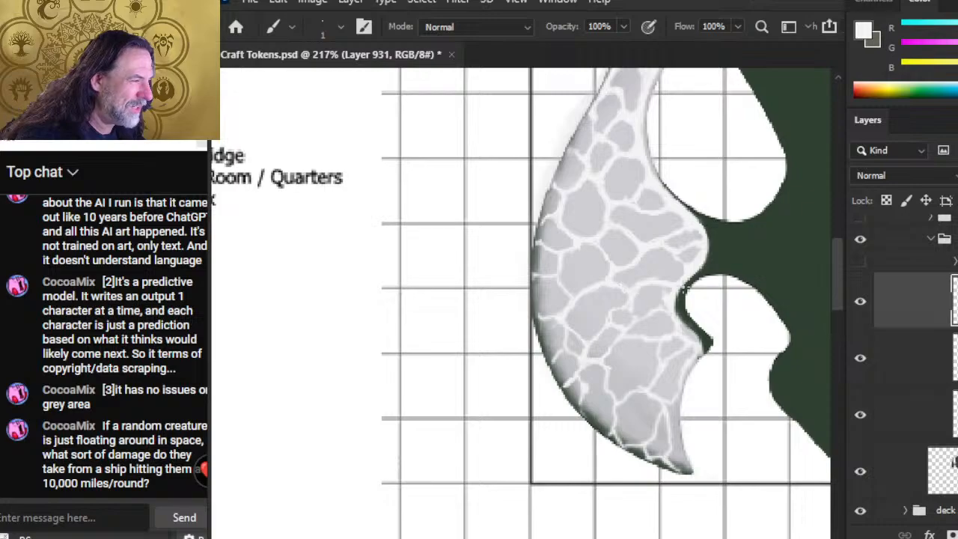
# Try a white edge line down the notch on the wing's inner side and undo the last strokes
pyautogui.press('e')
pyautogui.press('b')
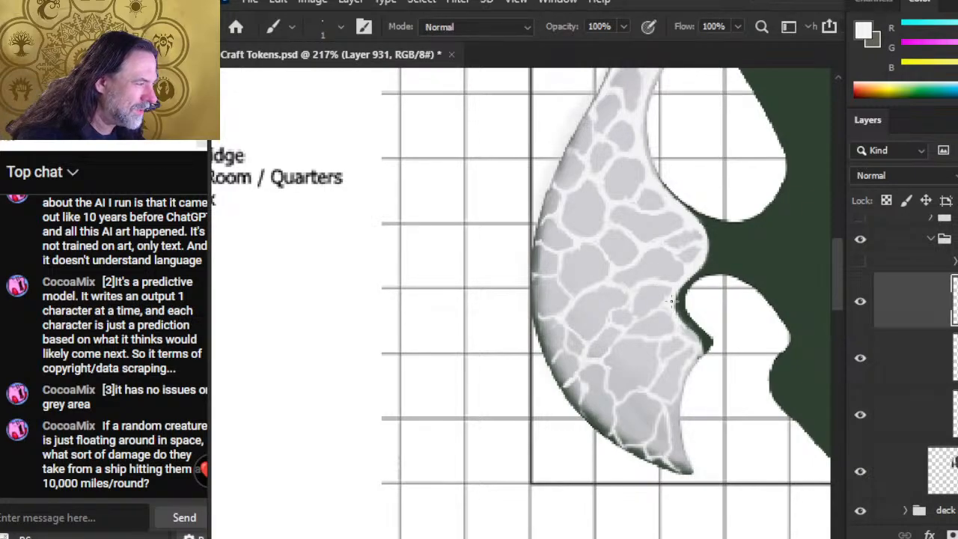
pyautogui.moveTo(676, 313); pyautogui.dragTo(705, 337)
pyautogui.press('e')
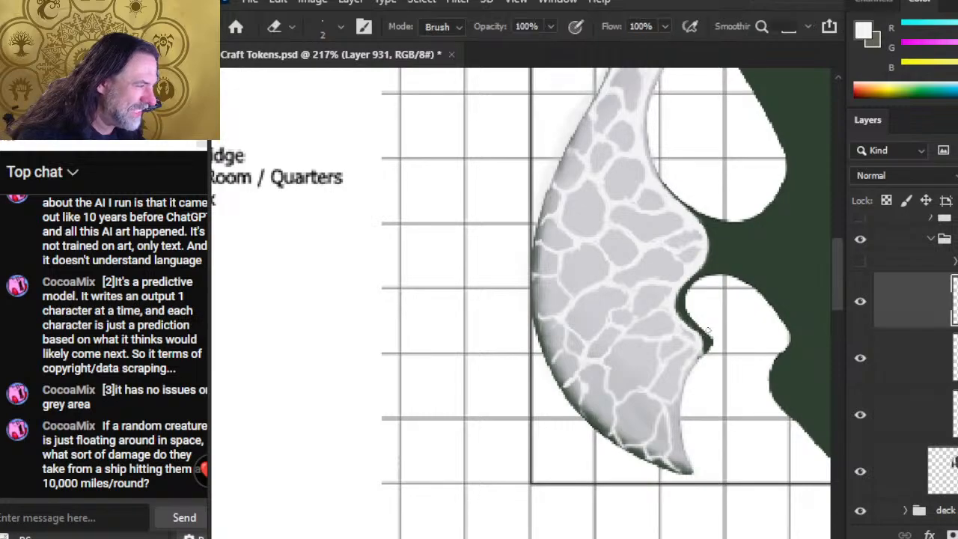
pyautogui.hotkey('ctrl', 'z')
pyautogui.hotkey('ctrl', 'z')
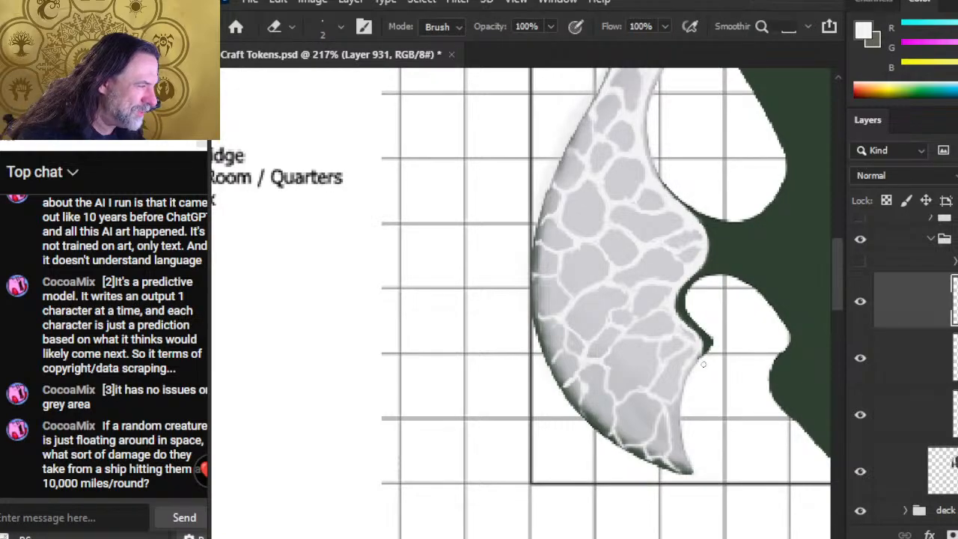
# Paint a white edge line around the small pointed tip below the inner notch and trim the veins beside it
pyautogui.press('b')
pyautogui.moveTo(693, 330); pyautogui.dragTo(699, 349)
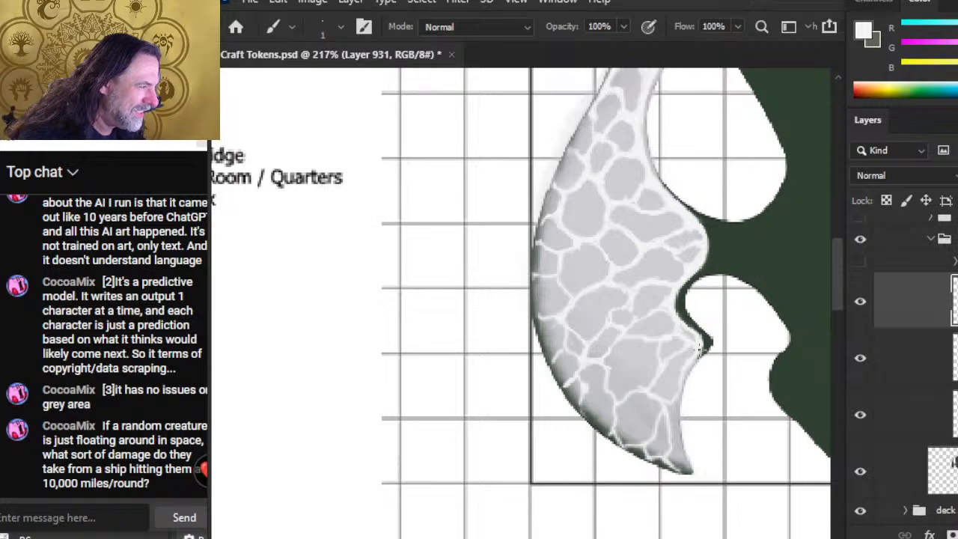
pyautogui.press('e')
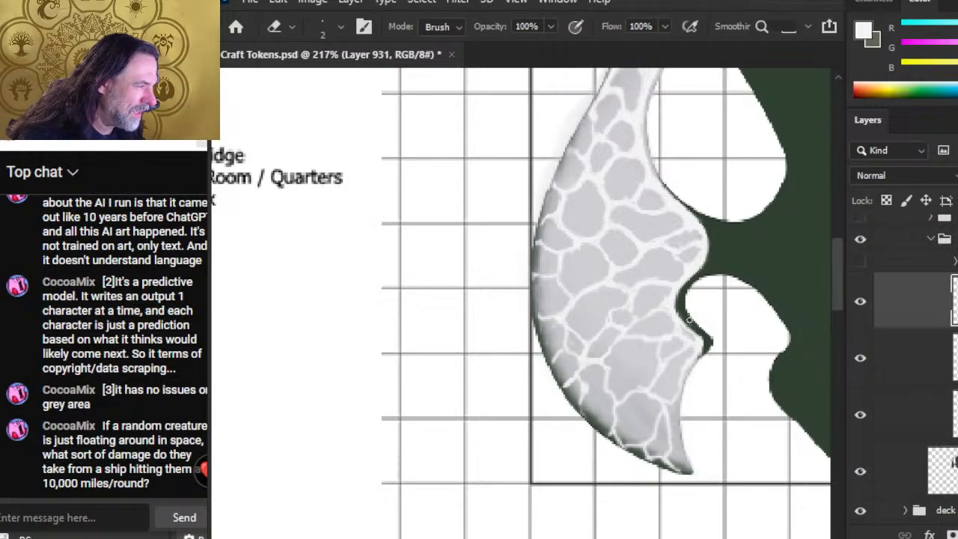
pyautogui.press('b')
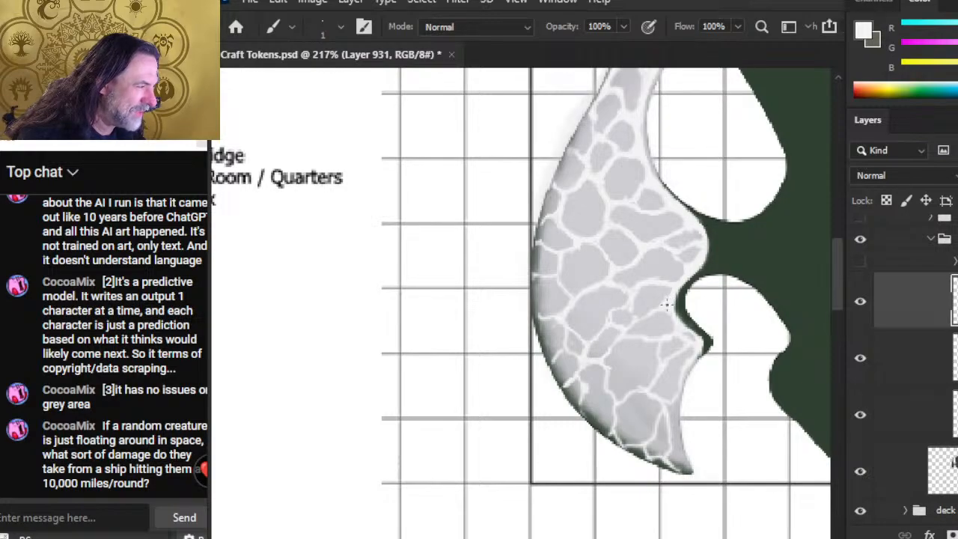
pyautogui.press('e')
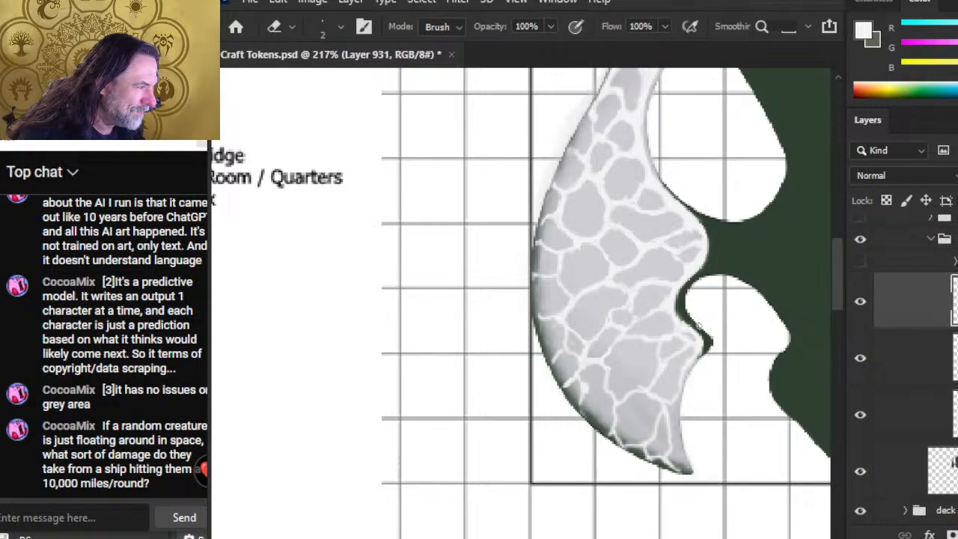
pyautogui.press('b')
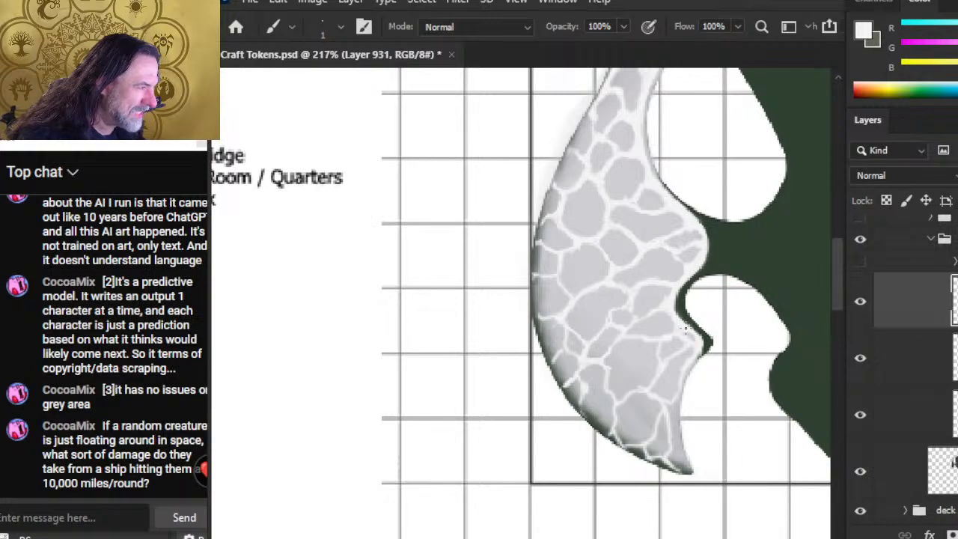
pyautogui.press('e')
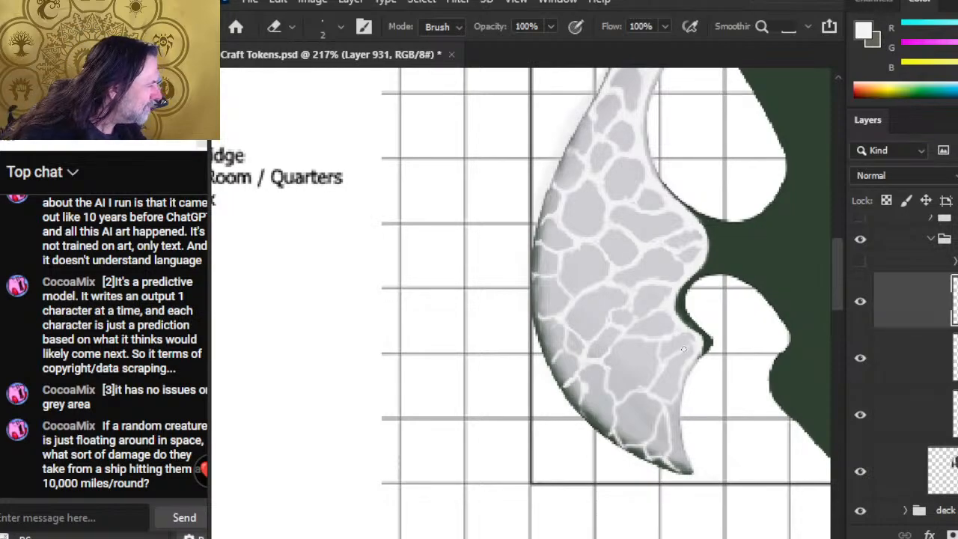
pyautogui.press('b')
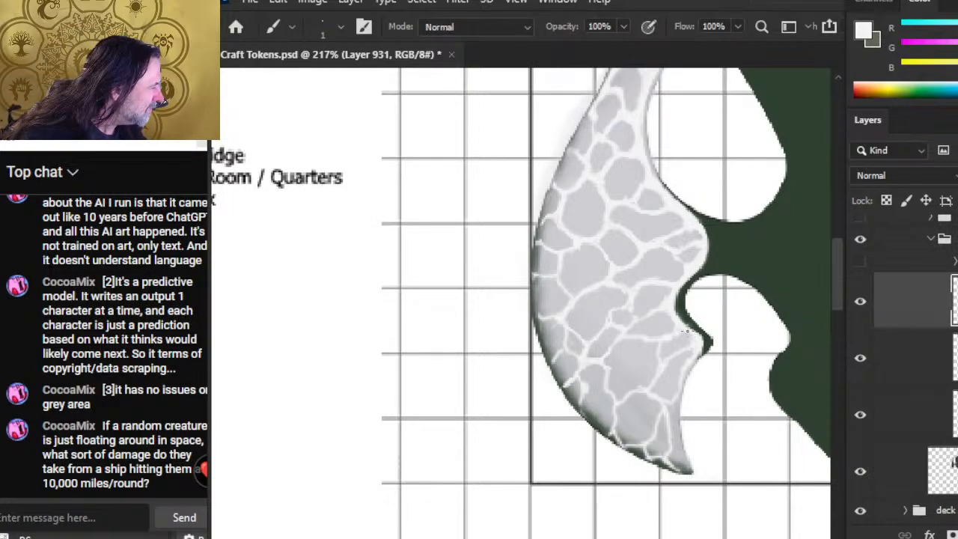
# Extend the white edge line along the inner notch's curve up to the bulge and erase the excess over the dark green border
pyautogui.press('e')
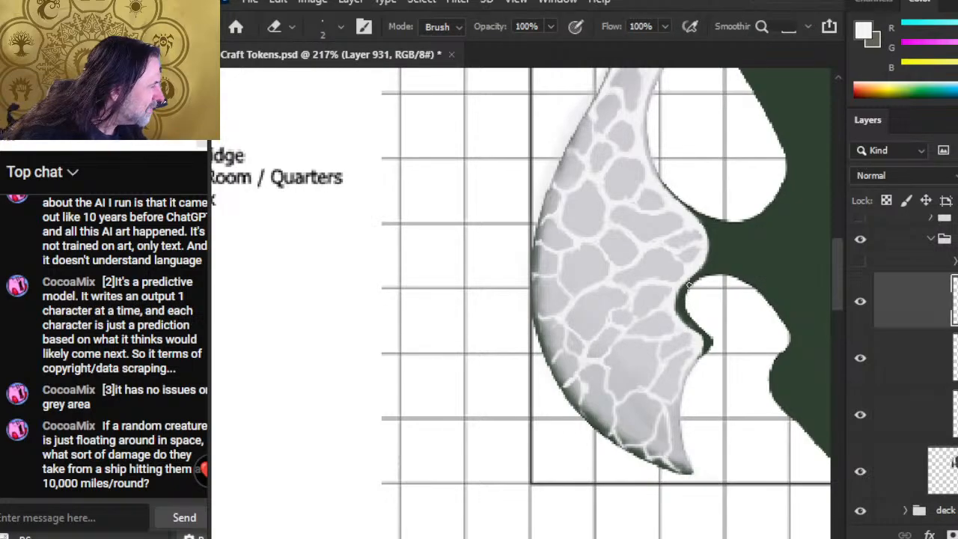
pyautogui.press('b')
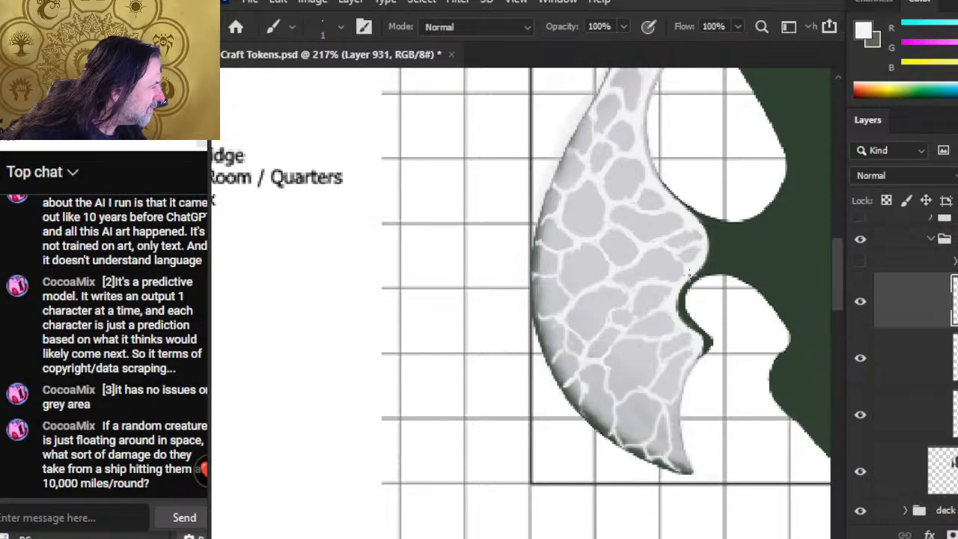
pyautogui.press('e')
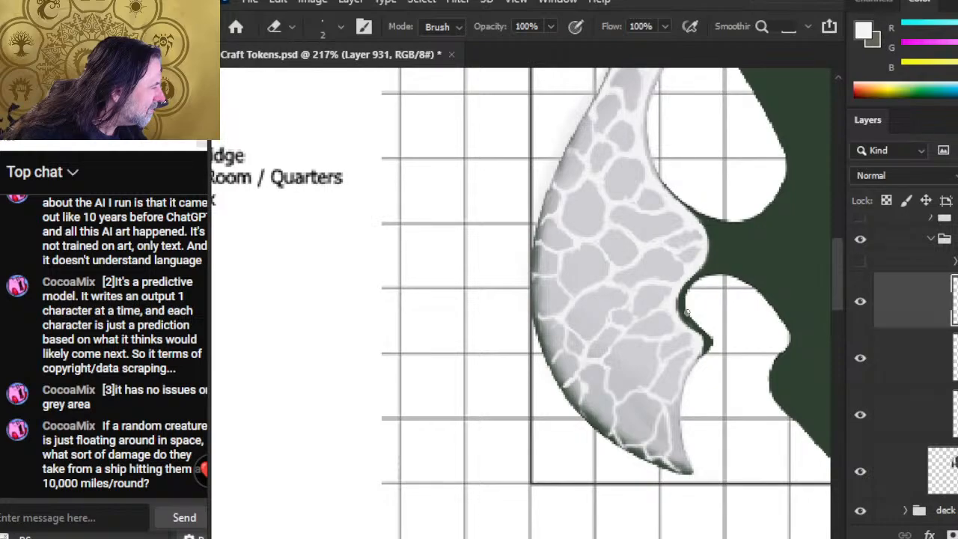
pyautogui.press('b')
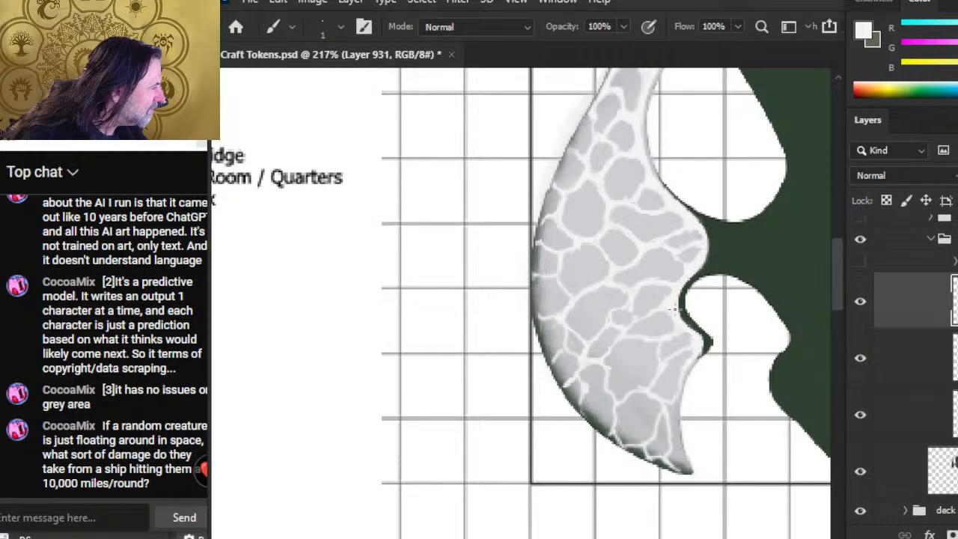
pyautogui.press('e')
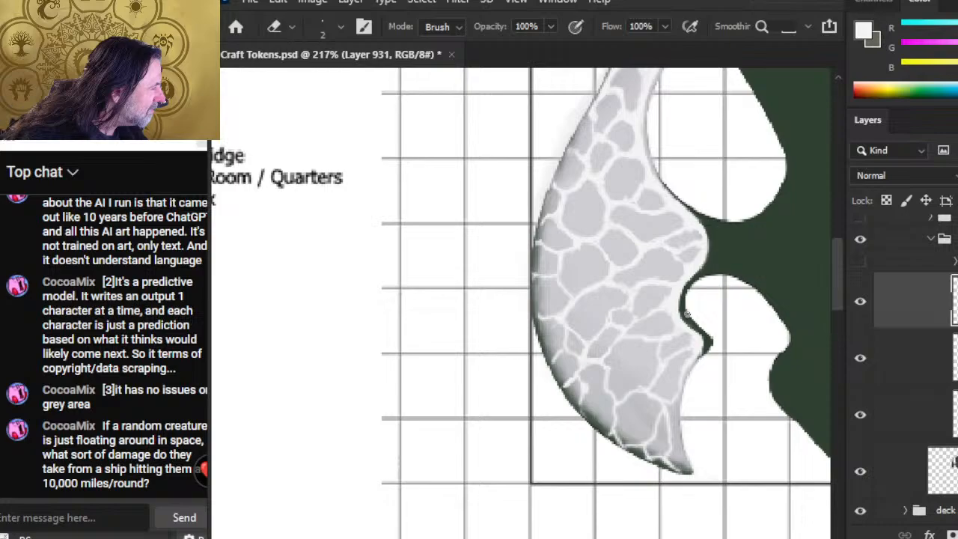
pyautogui.press('b')
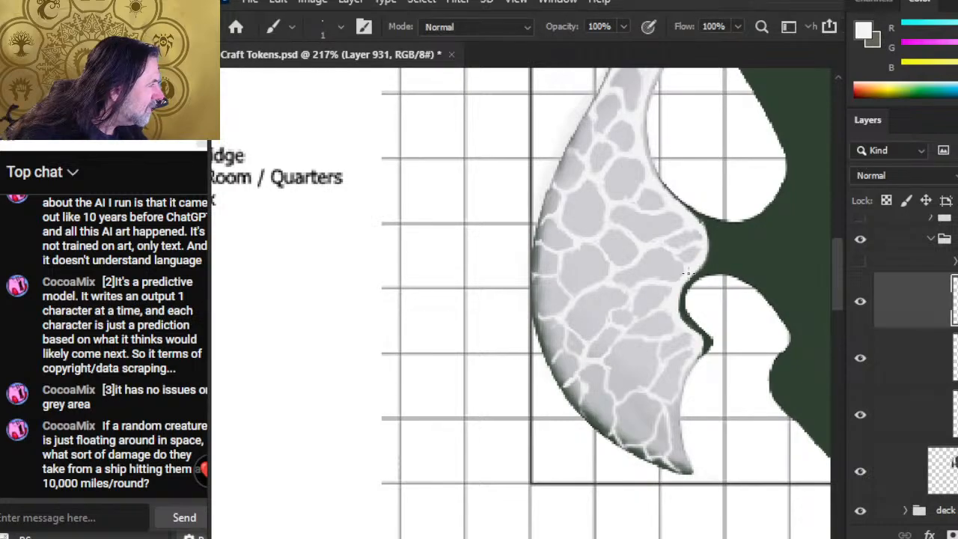
pyautogui.press('e')
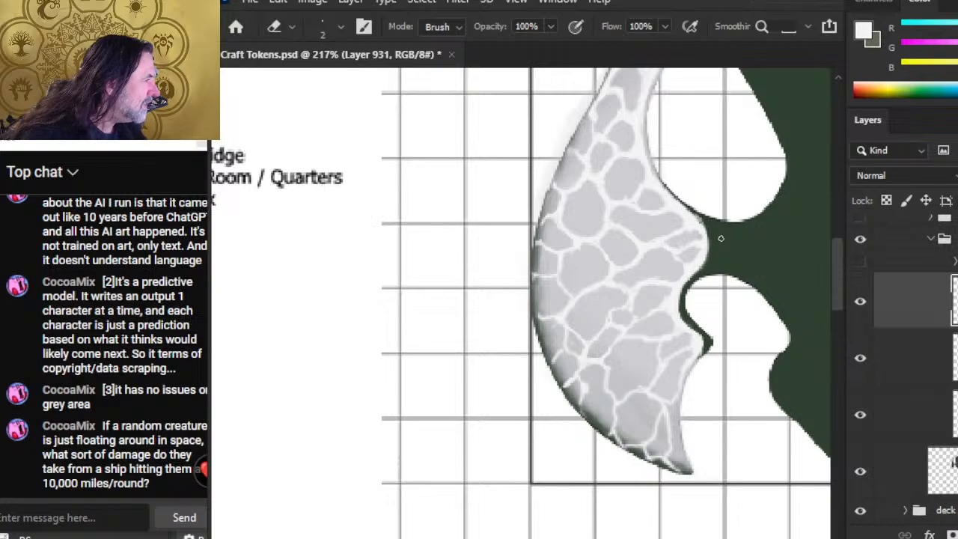
# Touch up the veins beside the inner notch and round the corners of the cells in the middle of the wing
pyautogui.press('b')
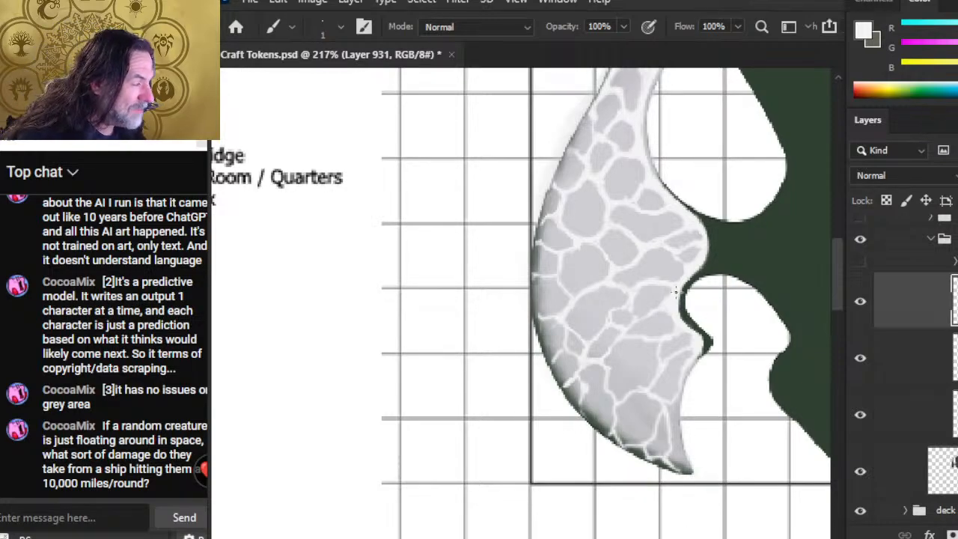
pyautogui.press('e')
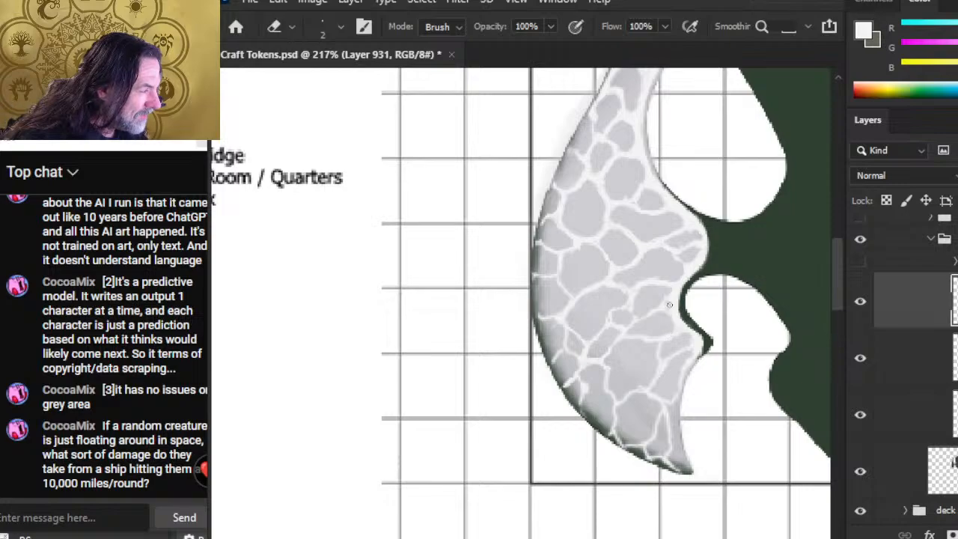
pyautogui.press('b')
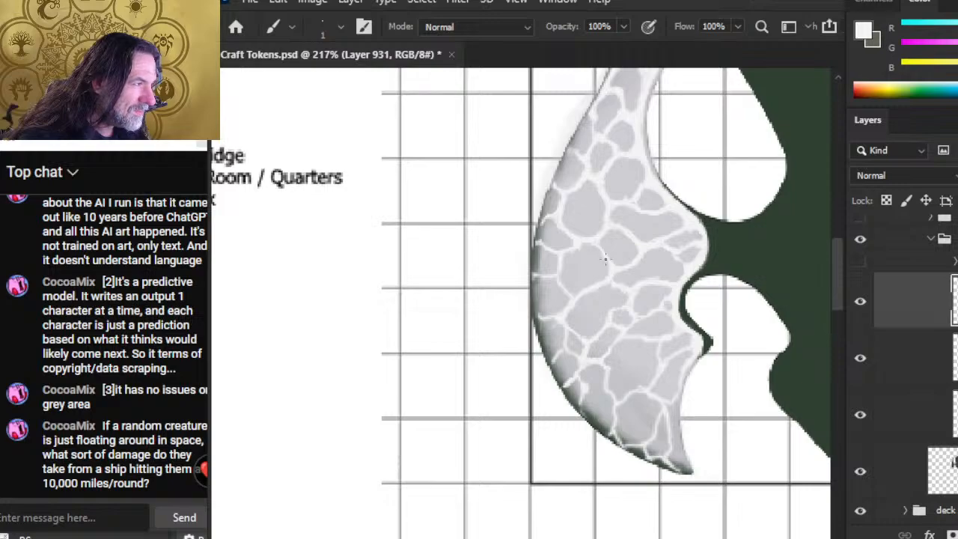
pyautogui.press('e')
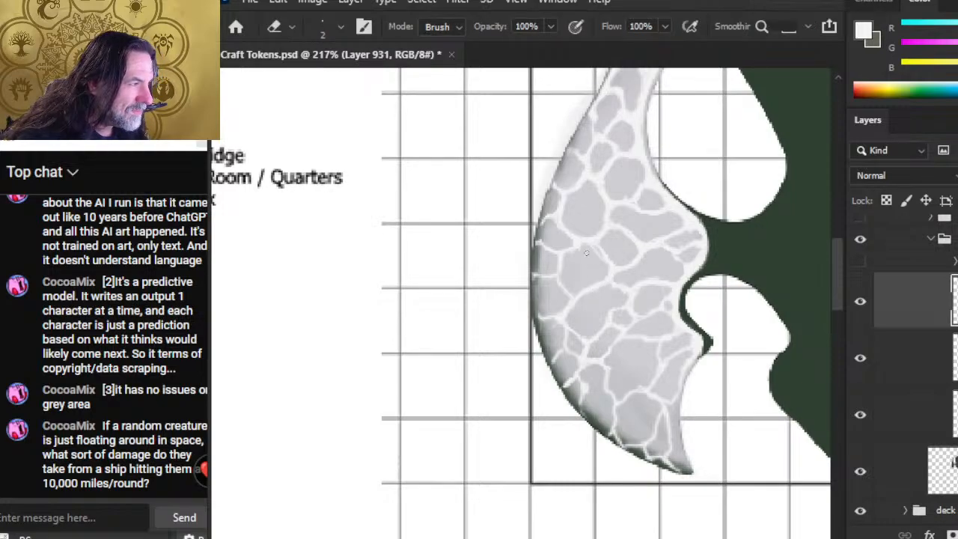
pyautogui.press('b')
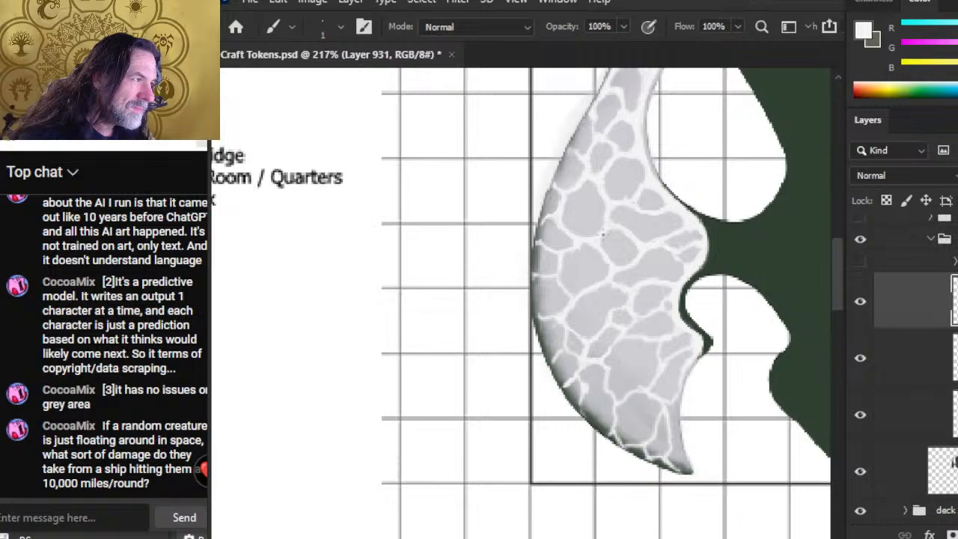
pyautogui.press('e')
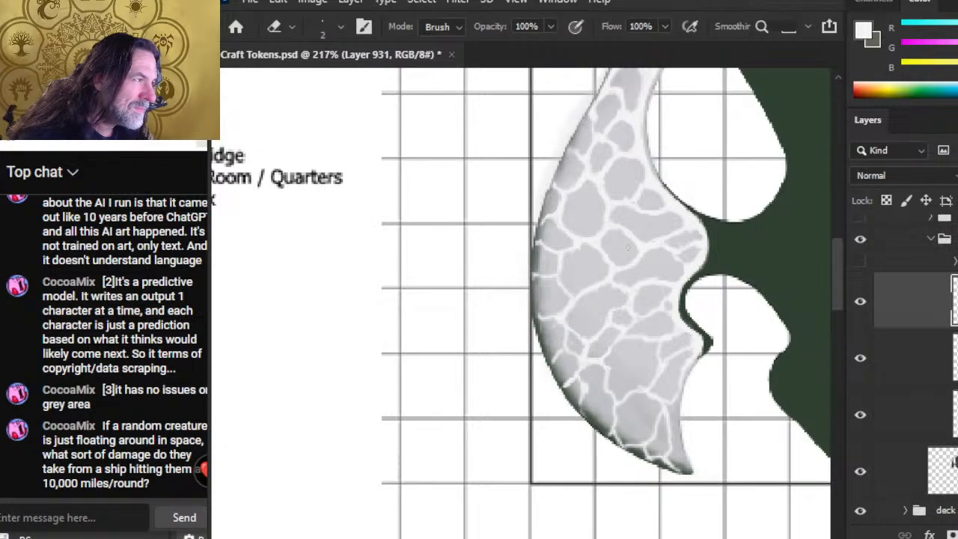
# Refine the white veins at the inner bulge and along the upper outer edge, rounding the adjoining grey cells
pyautogui.press('b')
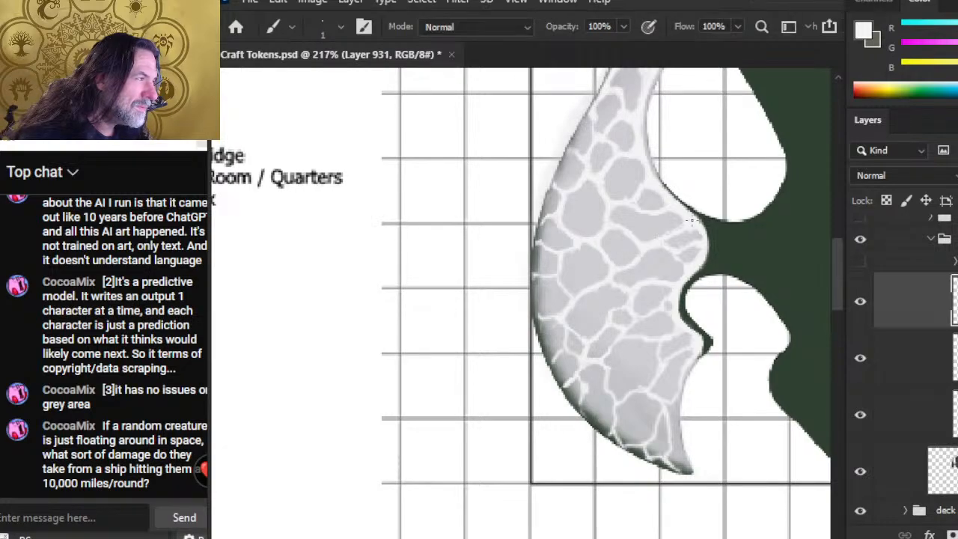
pyautogui.press('e')
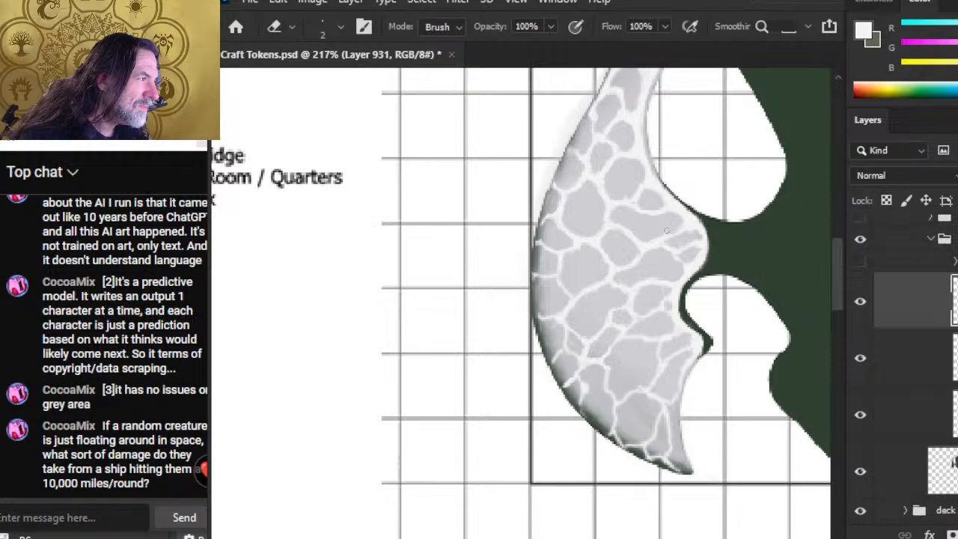
pyautogui.press('b')
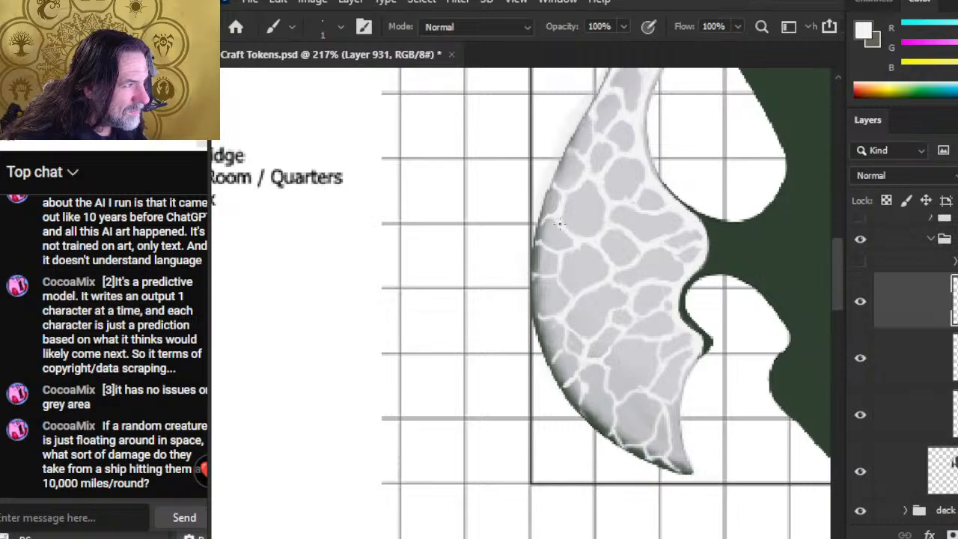
pyautogui.press('e')
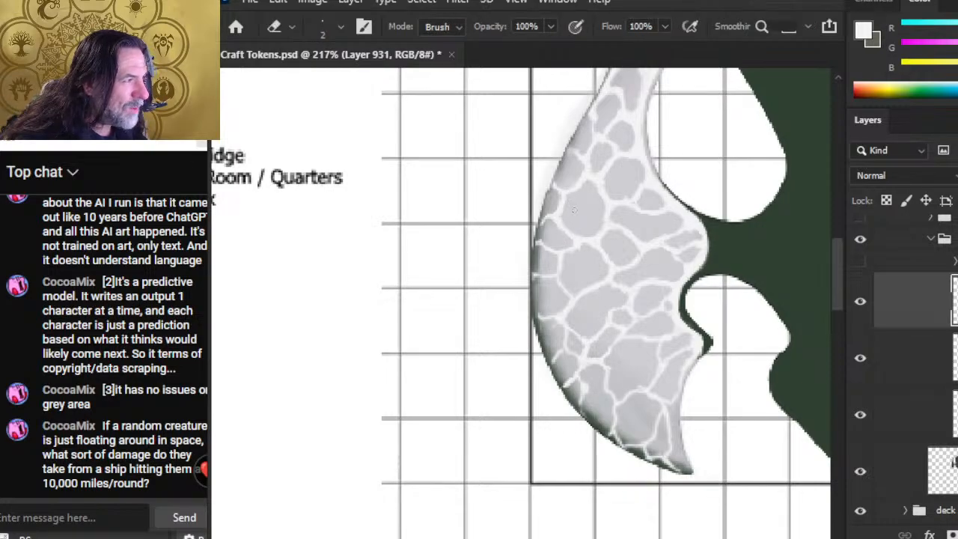
pyautogui.press('b')
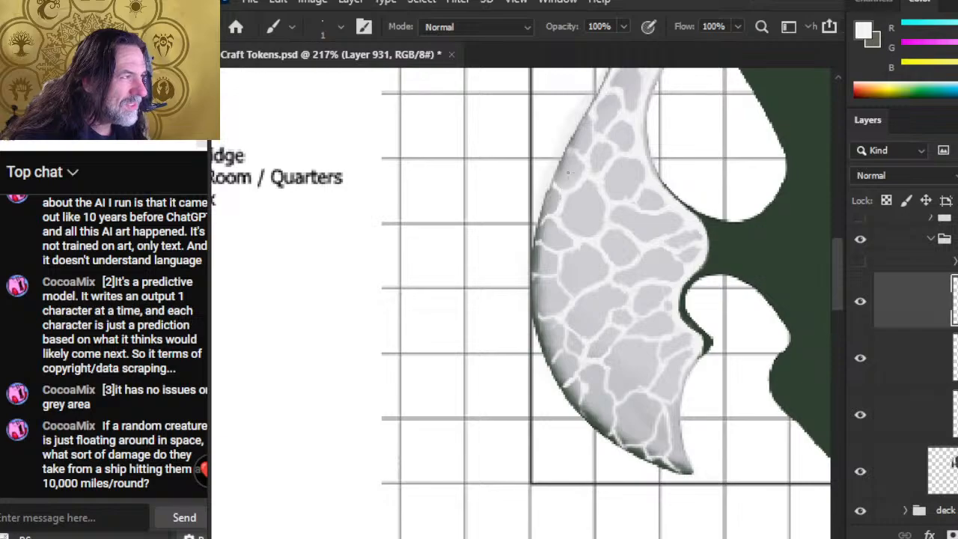
pyautogui.press('e')
pyautogui.press('b')
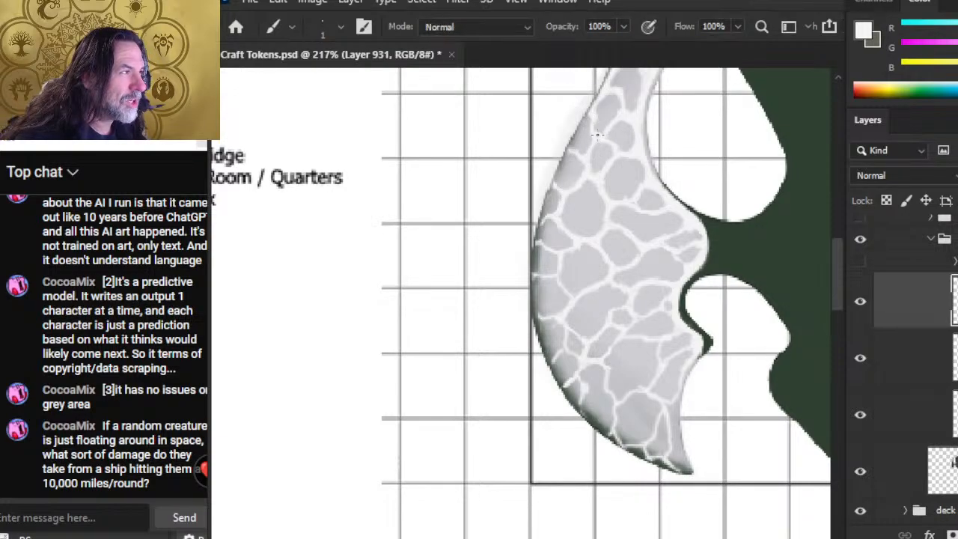
# Reshape the cells at the base of the wing's narrow neck and clean up the white line along its outer edge
pyautogui.moveTo(612, 118); pyautogui.dragTo(575, 261)
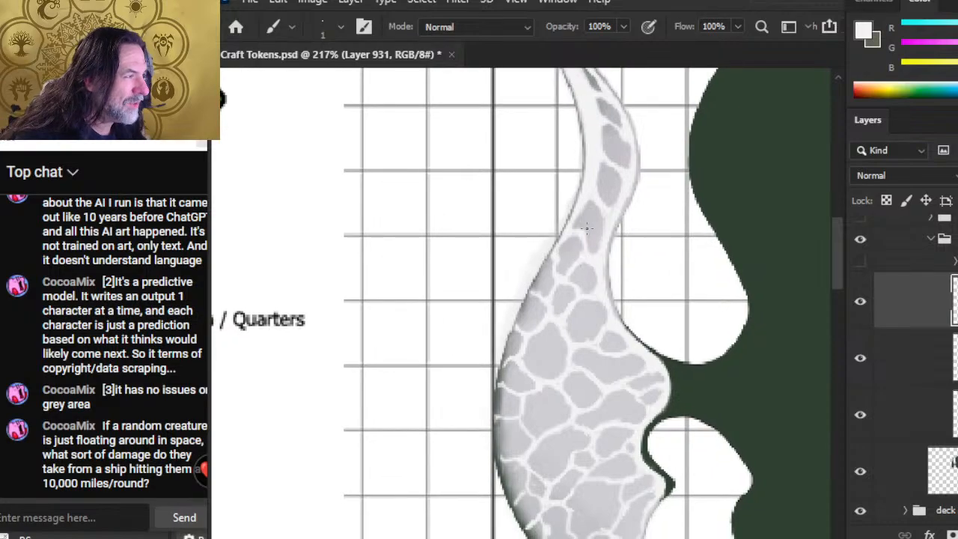
pyautogui.press('e')
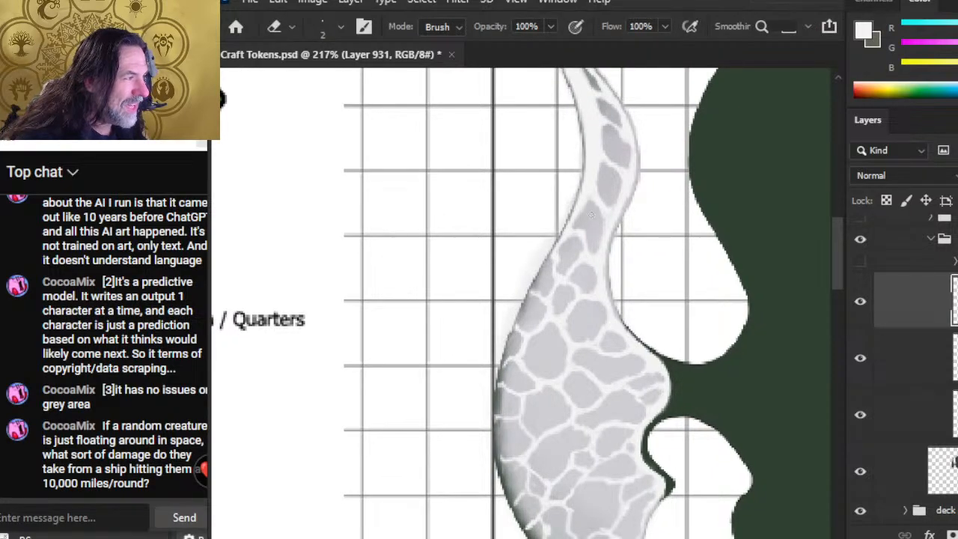
pyautogui.press('b')
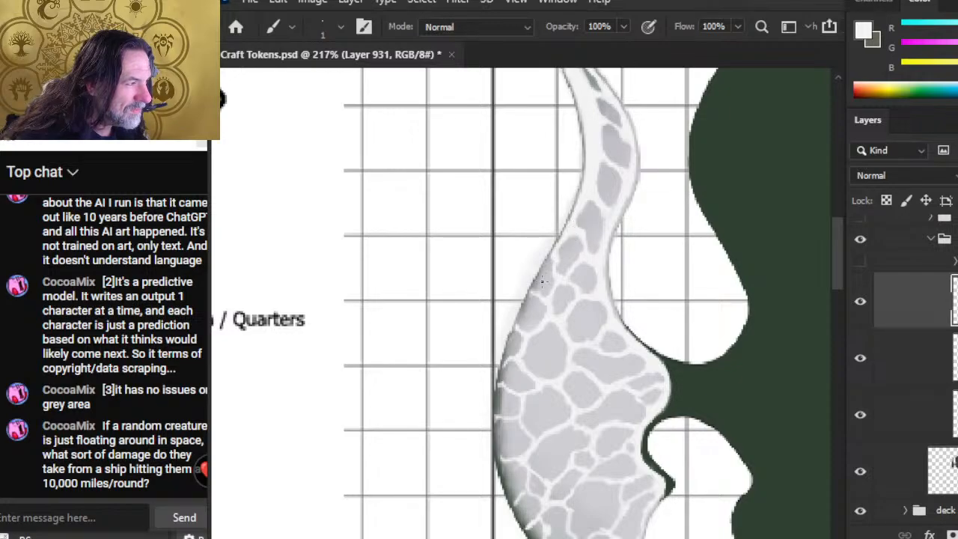
pyautogui.press('e')
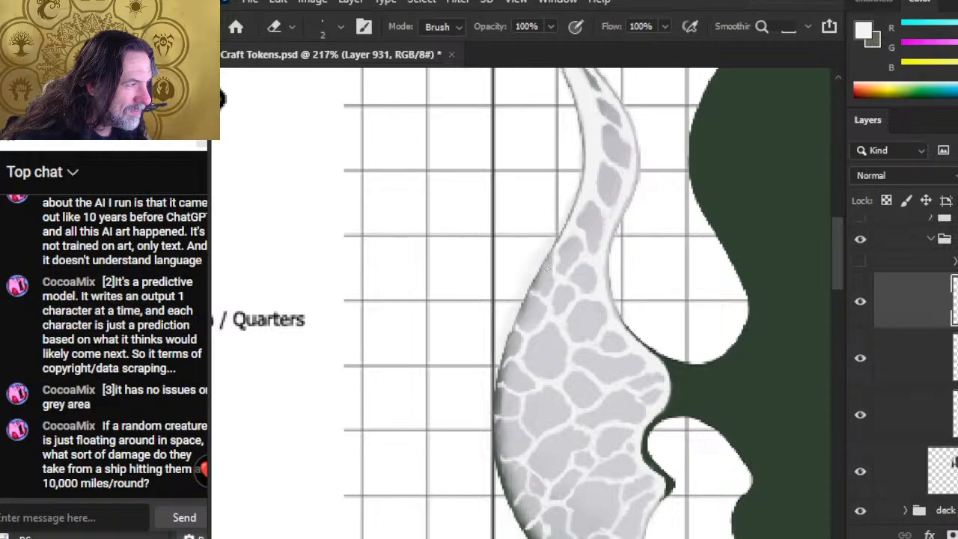
pyautogui.press('b')
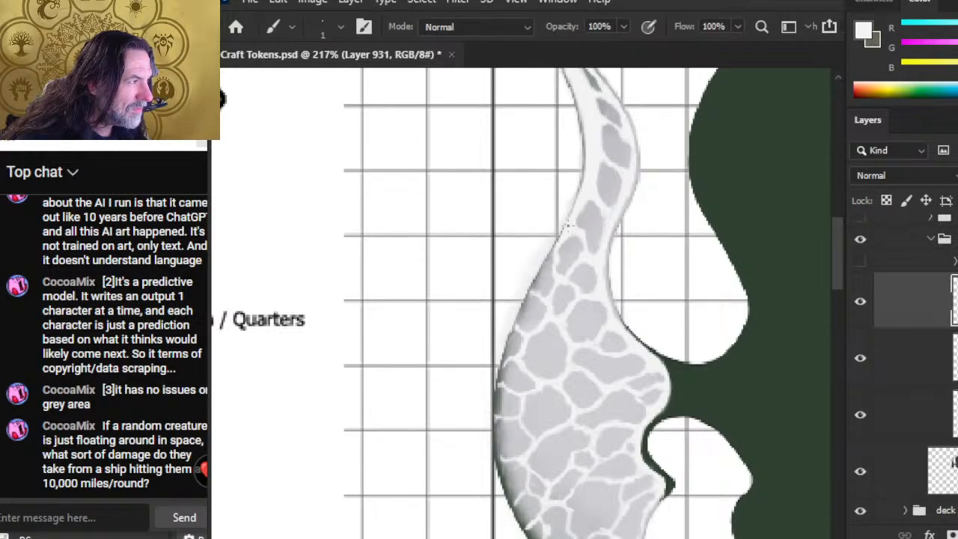
pyautogui.press('e')
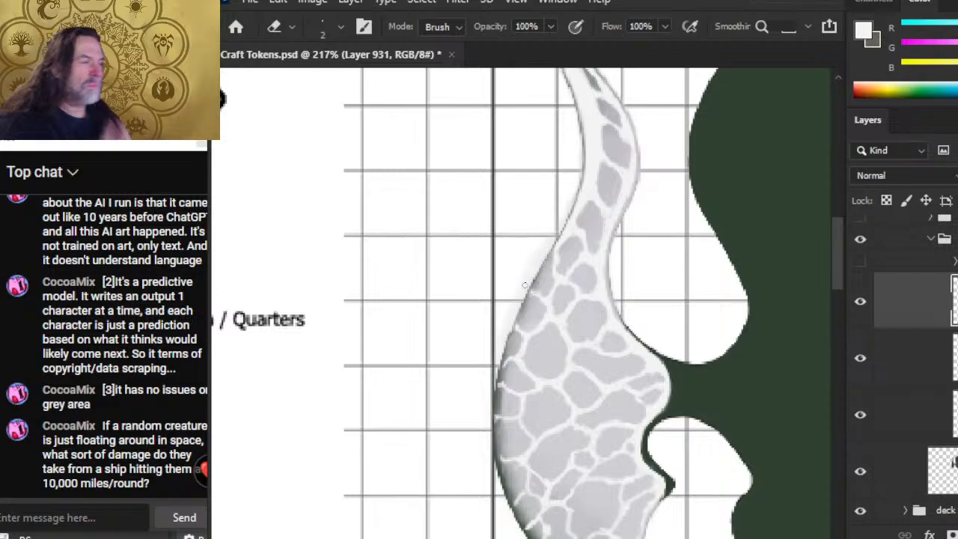
pyautogui.press('b')
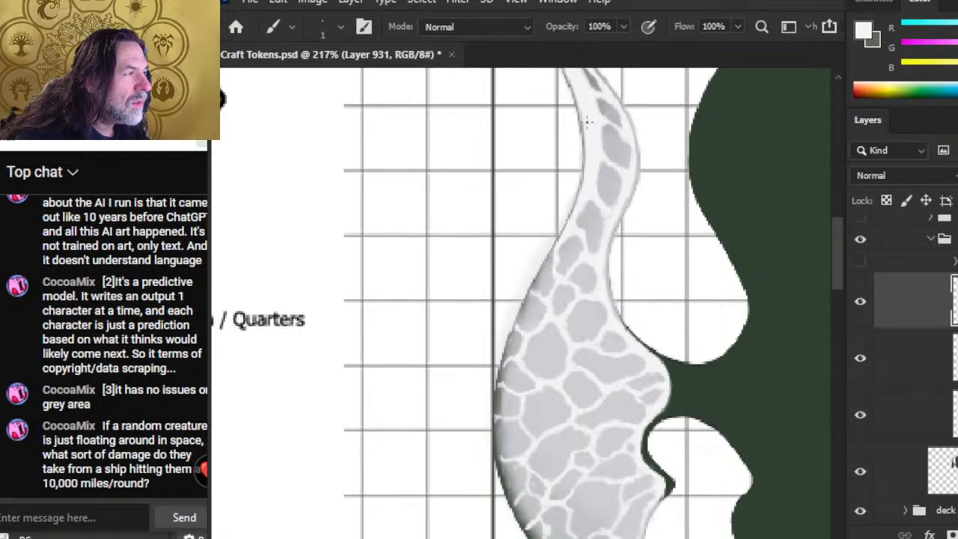
# Paint a short curved white vein near the lower outer edge to outline a new small cell
pyautogui.press('z')
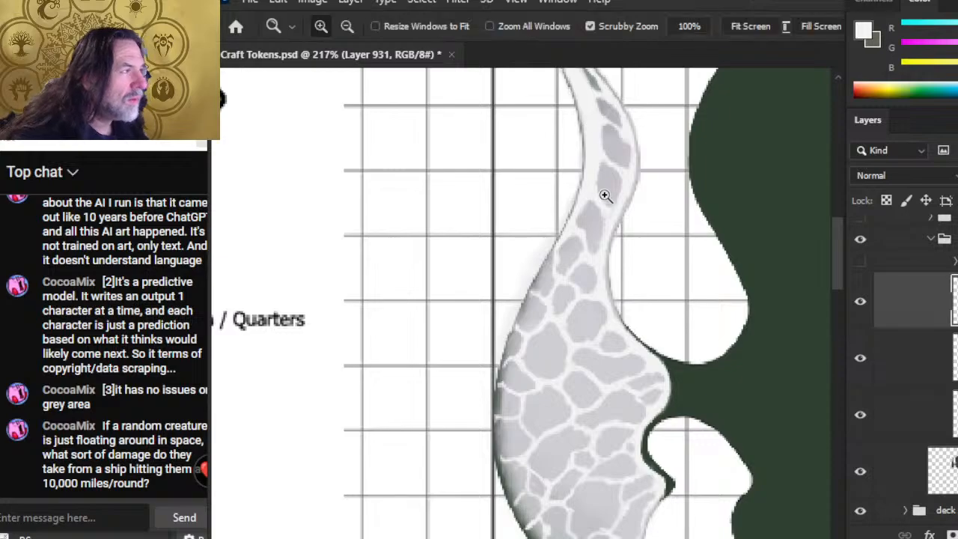
pyautogui.moveTo(605, 195); pyautogui.dragTo(571, 236)
pyautogui.moveTo(606, 297); pyautogui.dragTo(579, 299)
pyautogui.moveTo(581, 414); pyautogui.dragTo(637, 429)
pyautogui.press('e')
pyautogui.press('space')
pyautogui.moveTo(595, 250)
pyautogui.mouseDown()
pyautogui.moveTo(589, 311)
pyautogui.moveTo(537, 292)
pyautogui.moveTo(530, 304)
pyautogui.moveTo(538, 297)
pyautogui.mouseUp()
pyautogui.press('b')
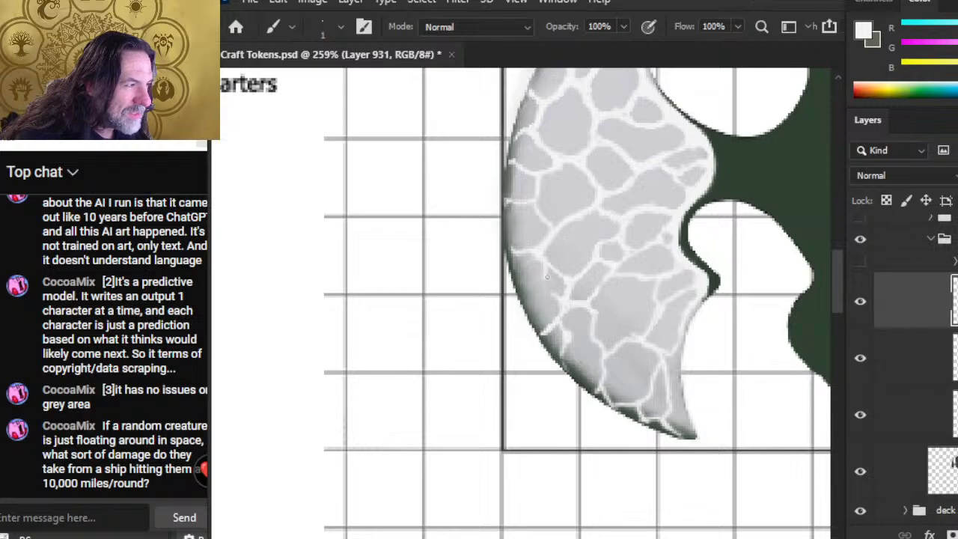
pyautogui.press('e')
pyautogui.press('b')
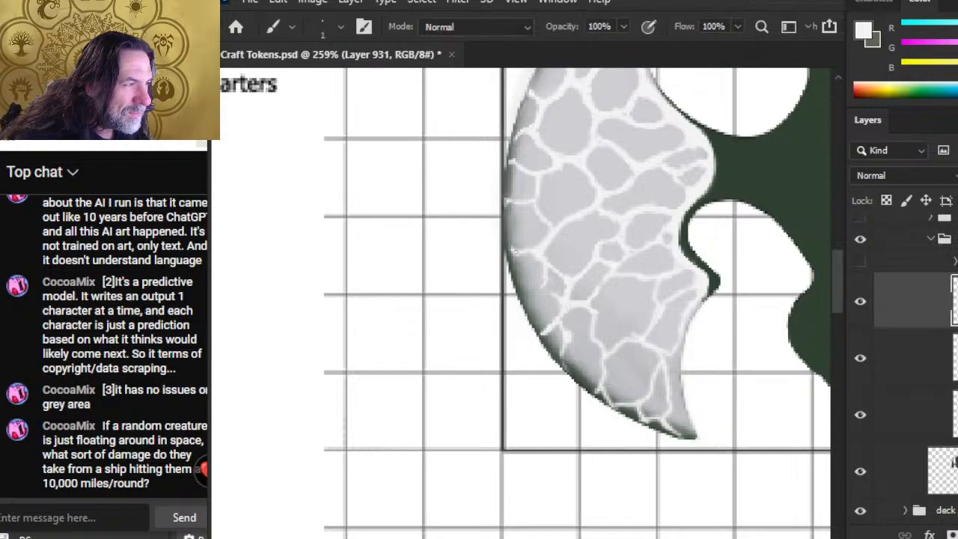
# Extend the vein above the small cell out to the wing's outer edge and close the cell's outline
pyautogui.moveTo(507, 247)
pyautogui.mouseDown()
pyautogui.moveTo(542, 285)
pyautogui.moveTo(543, 266)
pyautogui.moveTo(557, 293)
pyautogui.mouseUp()
pyautogui.press('e')
pyautogui.press('b')
pyautogui.press('e')
pyautogui.press('b')
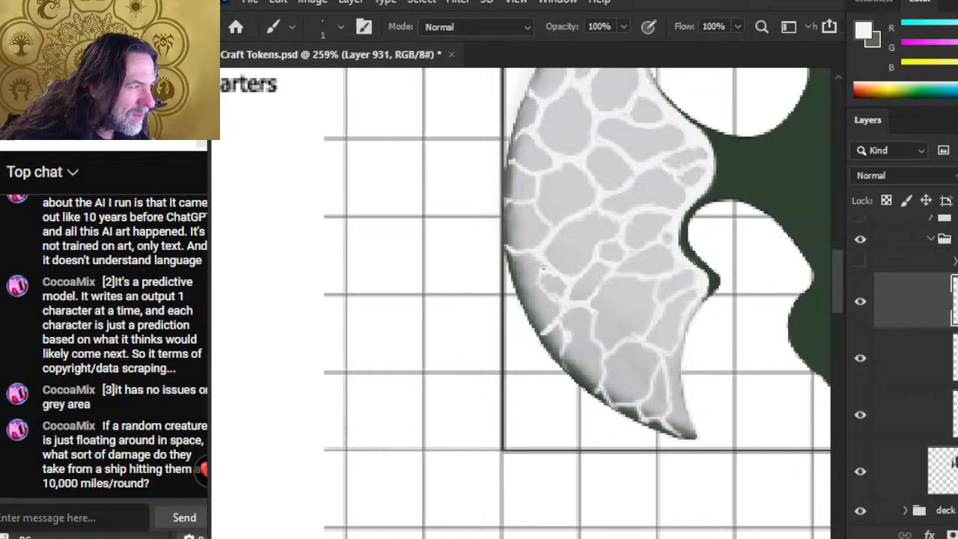
# Connect the small cell to the outer edge with a short white vein and refine the junction on its inner side
pyautogui.moveTo(539, 285)
pyautogui.mouseDown()
pyautogui.moveTo(544, 269)
pyautogui.moveTo(529, 298)
pyautogui.mouseUp()
pyautogui.press('e')
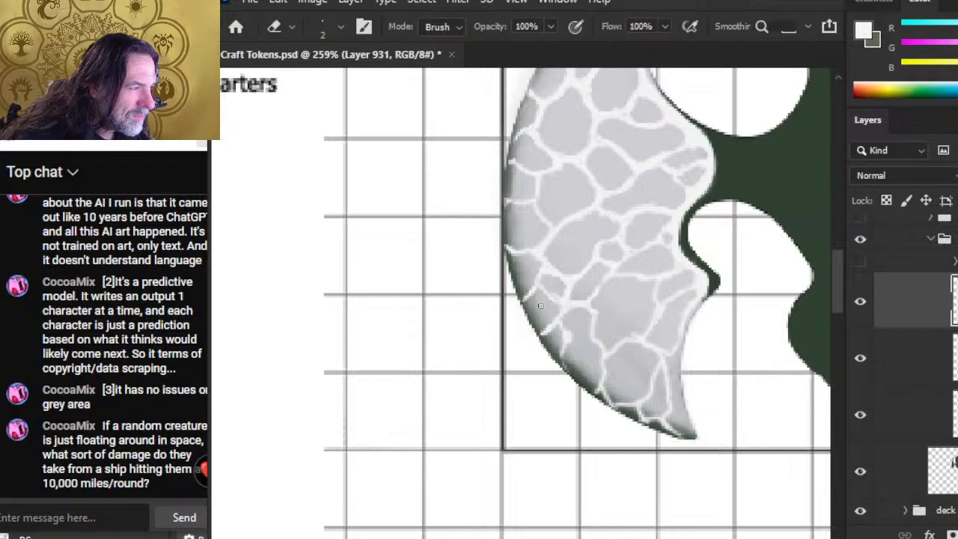
pyautogui.press('b')
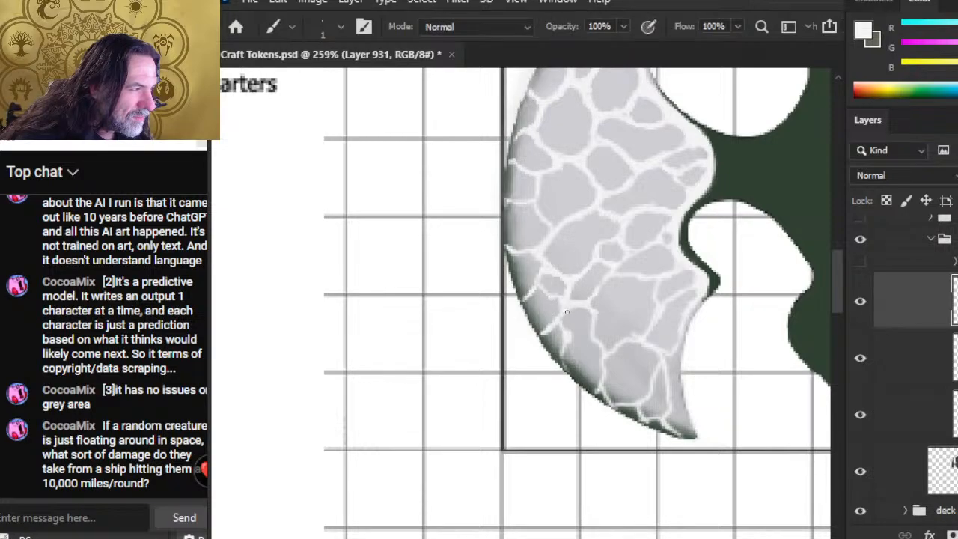
pyautogui.press('e')
pyautogui.press('b')
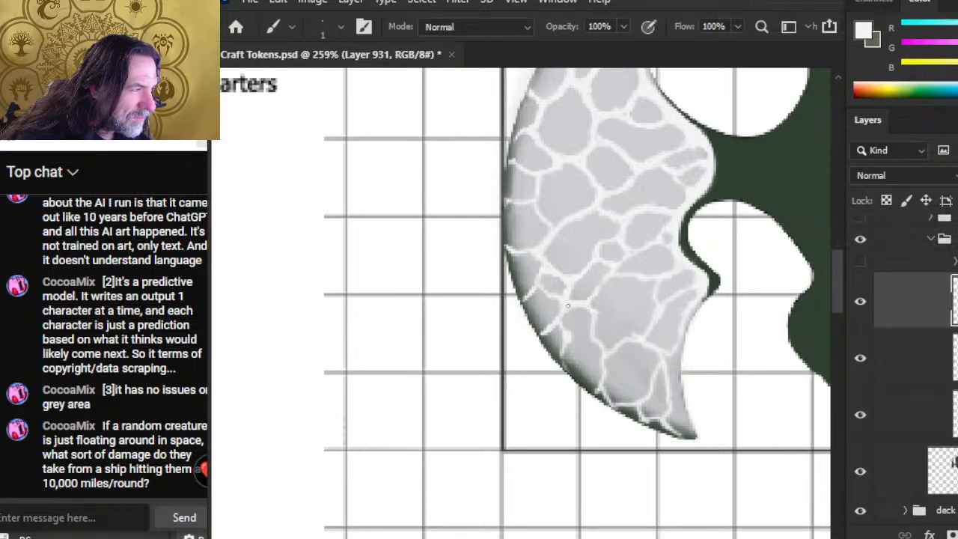
# Erase the diagonal vein beside the large lower cell and paint a curved one to enclose a new rounded cell
pyautogui.press('e')
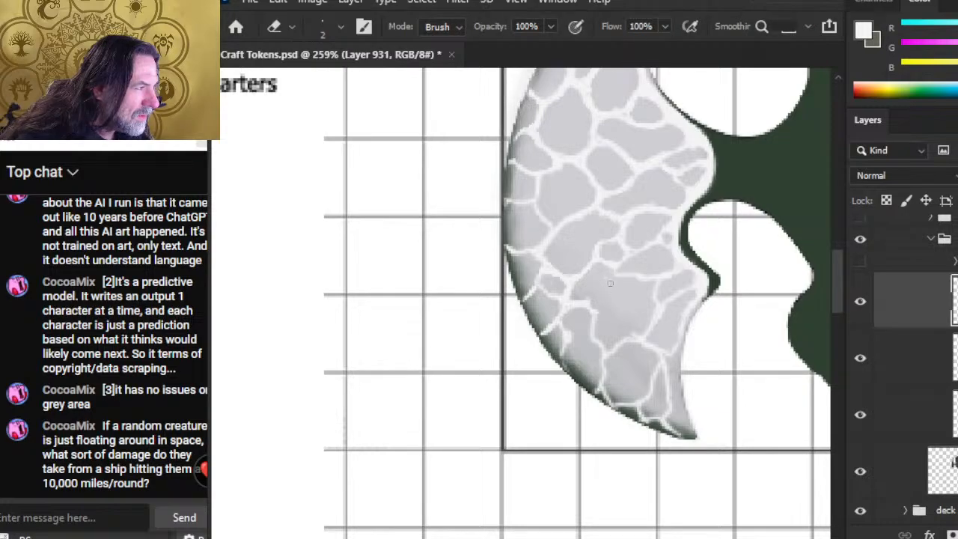
pyautogui.press('b')
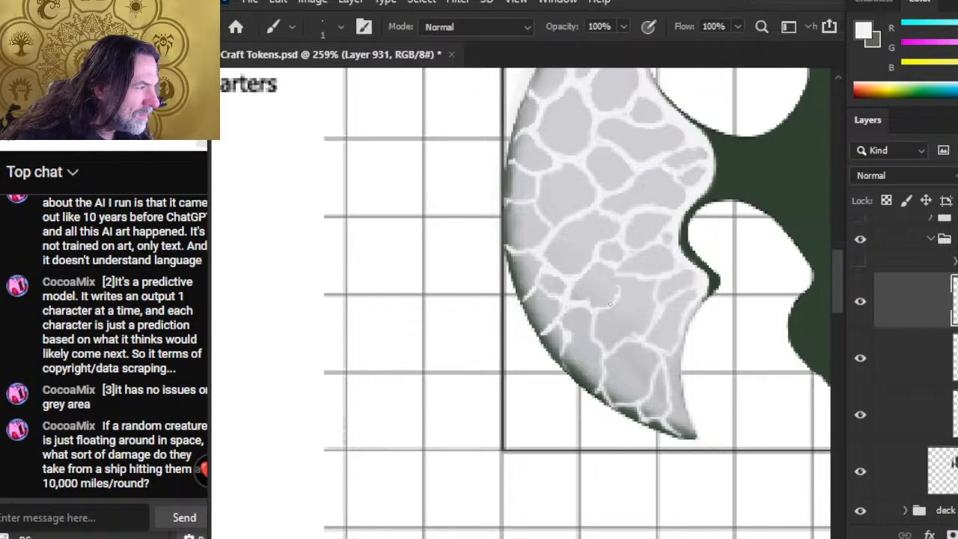
pyautogui.press('e')
pyautogui.press('b')
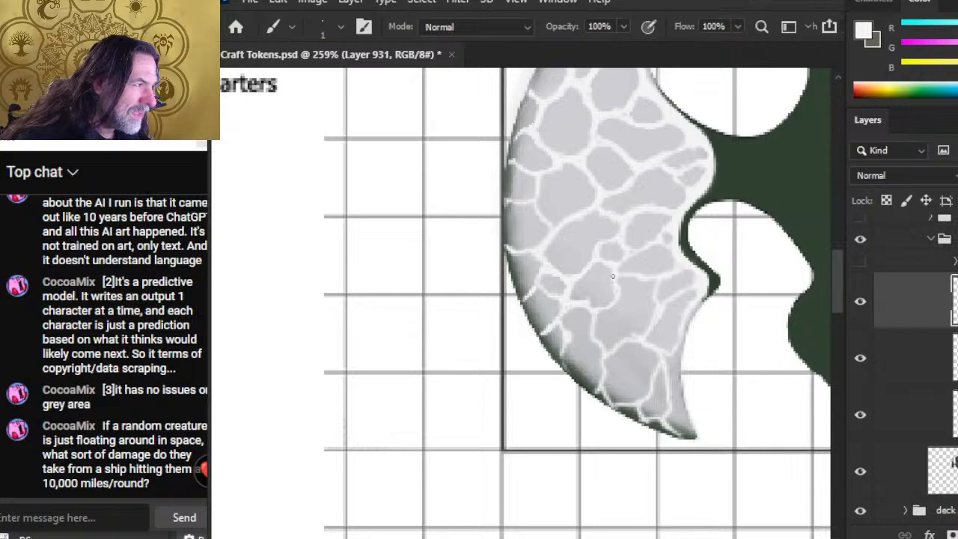
pyautogui.press('e')
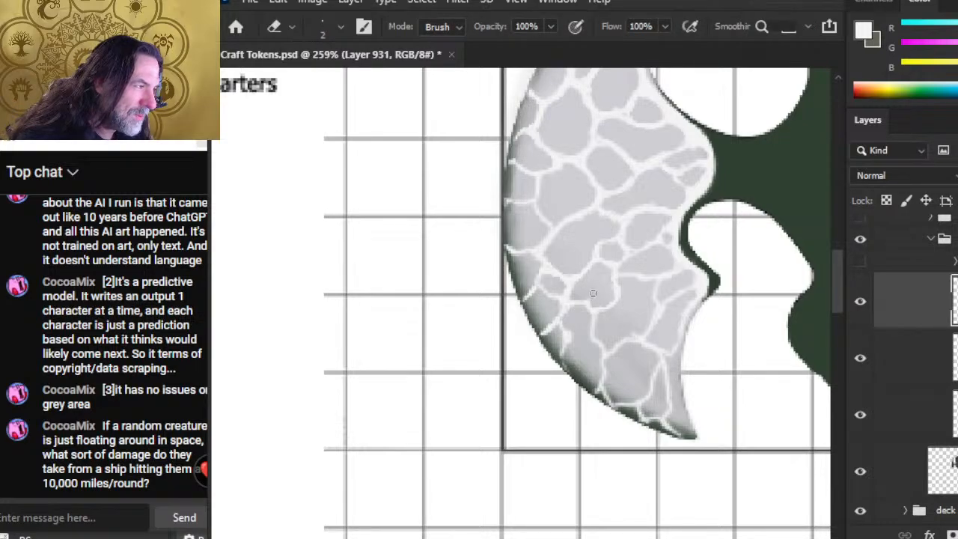
# Paint the wing's inner edge white just below the pointed notch and erase the overshoot along the outline
pyautogui.press('b')
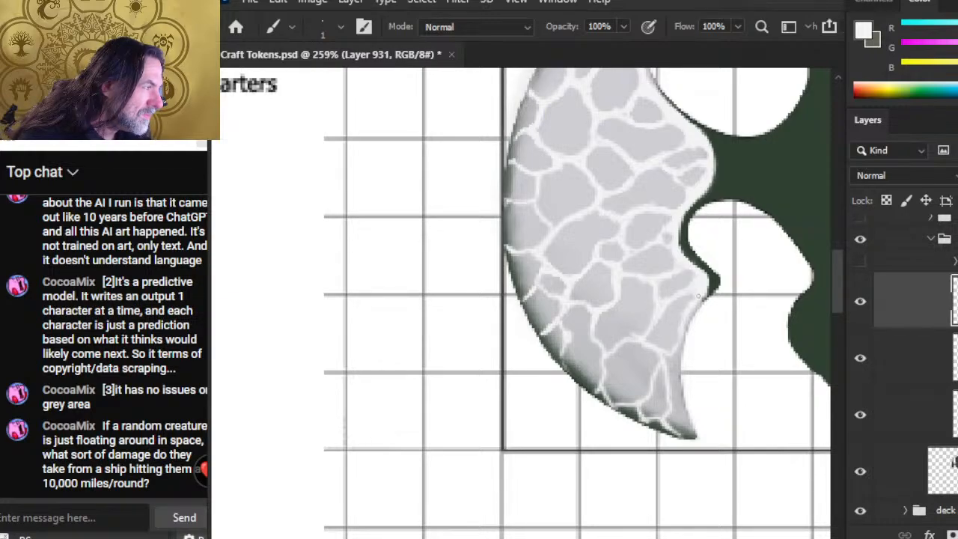
pyautogui.press('e')
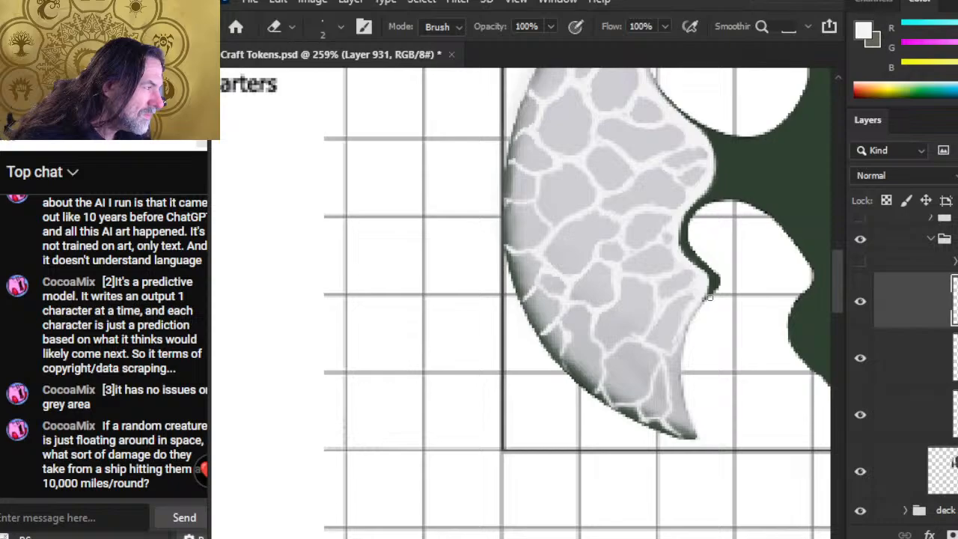
pyautogui.press('b')
pyautogui.press('e')
pyautogui.press('b')
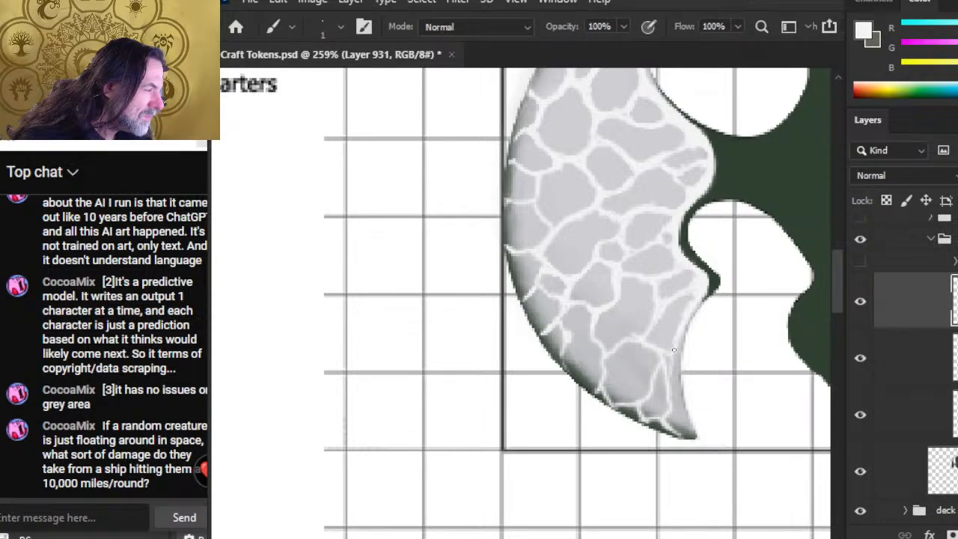
# Erase the vein on the inner side of the large lower cell and paint white edging and small veins down to the wing tip
pyautogui.press('e')
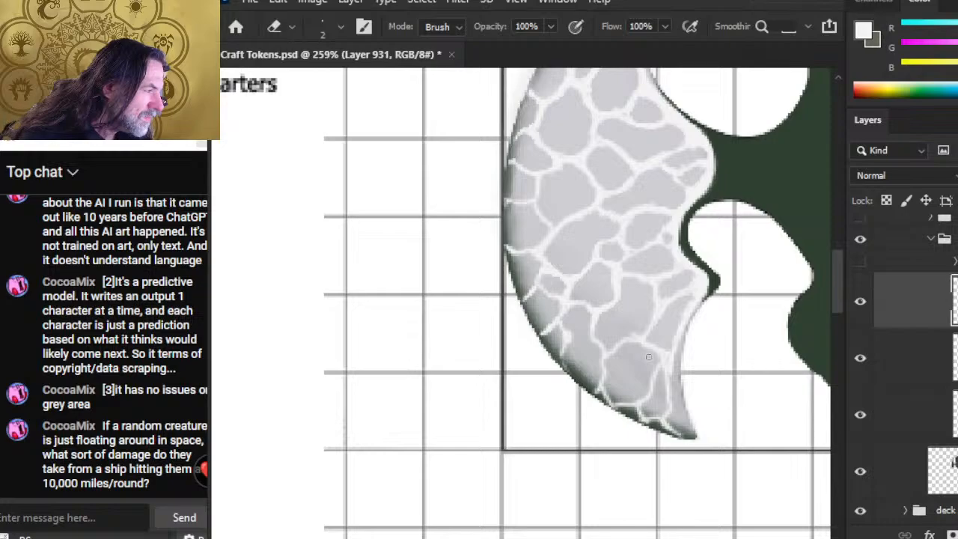
pyautogui.press('b')
pyautogui.press('e')
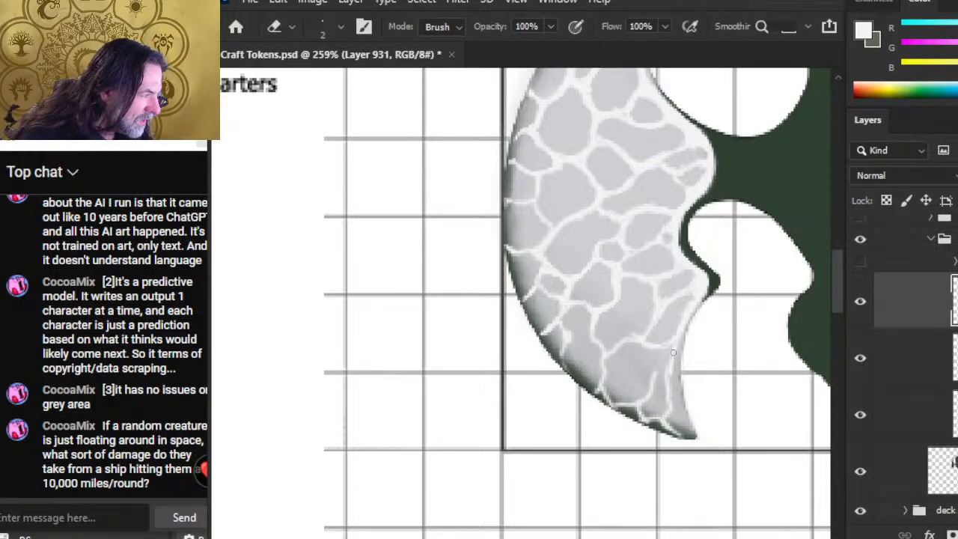
pyautogui.press('b')
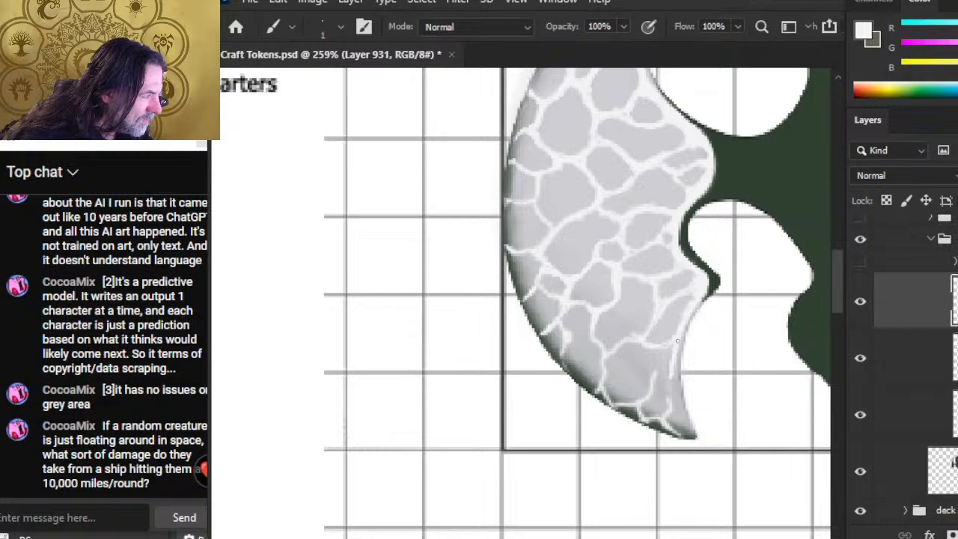
pyautogui.moveTo(676, 364)
pyautogui.mouseDown()
pyautogui.moveTo(675, 396)
pyautogui.moveTo(657, 373)
pyautogui.moveTo(687, 431)
pyautogui.moveTo(671, 432)
pyautogui.moveTo(688, 440)
pyautogui.mouseUp()
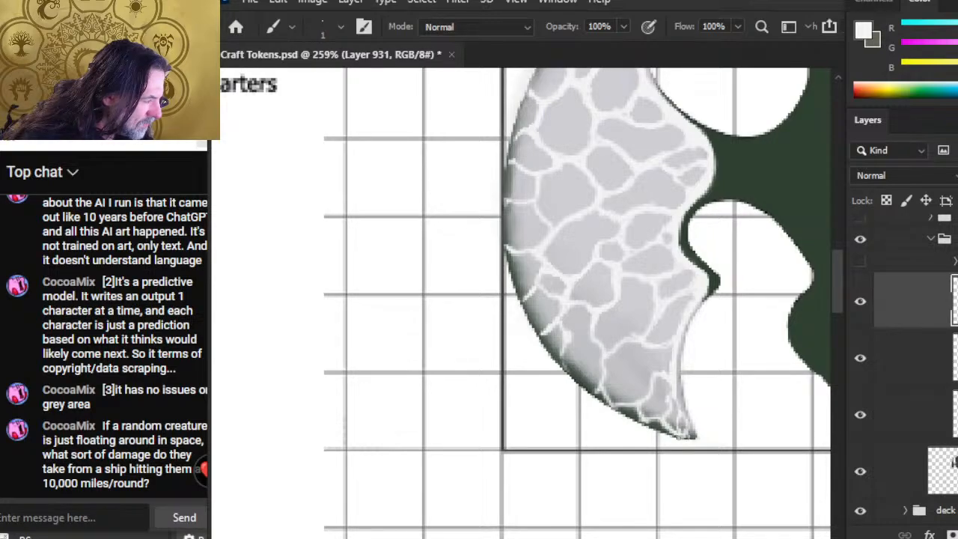
# Paint a new curved white vein closing the inner side of the large lower cell and trim it to shape
pyautogui.moveTo(649, 348); pyautogui.dragTo(666, 379)
pyautogui.press('e')
pyautogui.press('b')
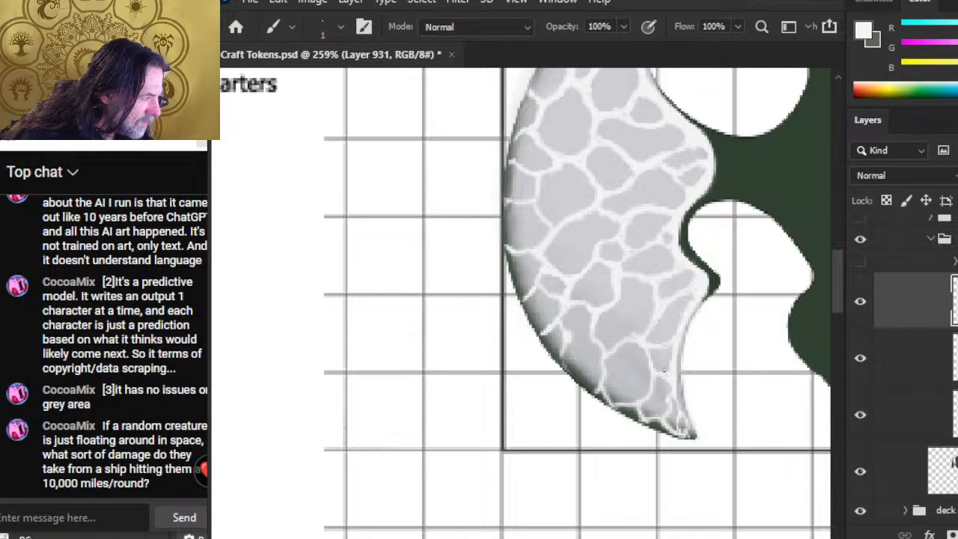
pyautogui.press('e')
pyautogui.press('b')
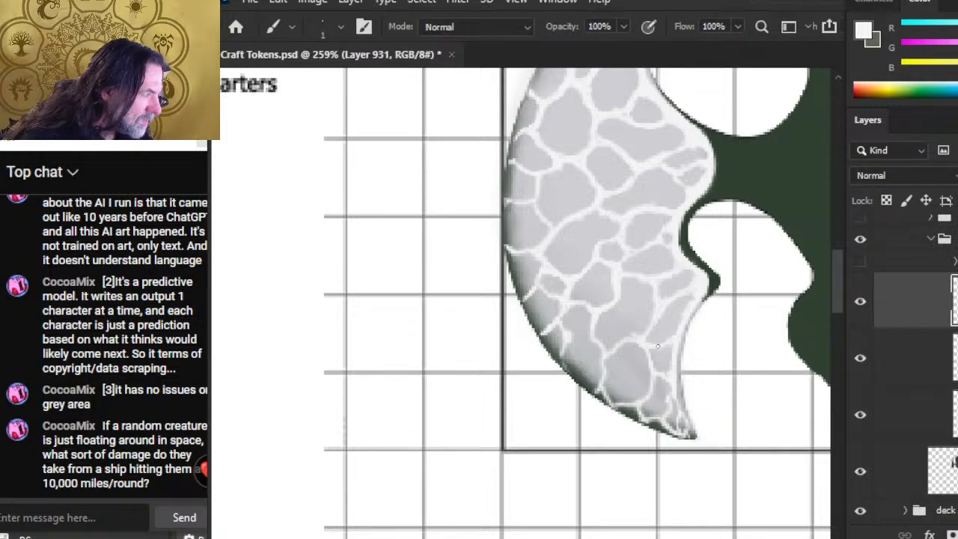
# Reshape the vein junction above the large lower cell by erasing and repainting its white lines
pyautogui.press('e')
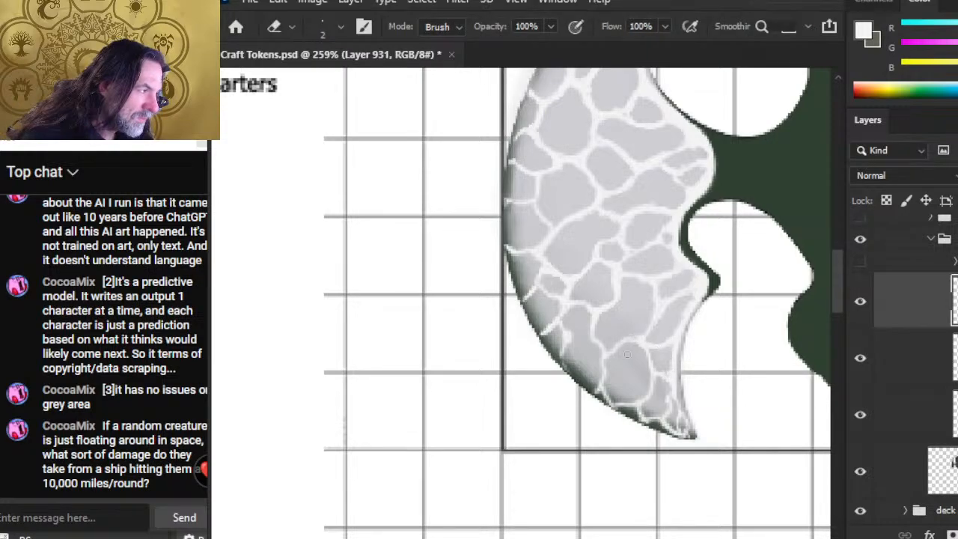
pyautogui.press('b')
pyautogui.press('e')
pyautogui.press('b')
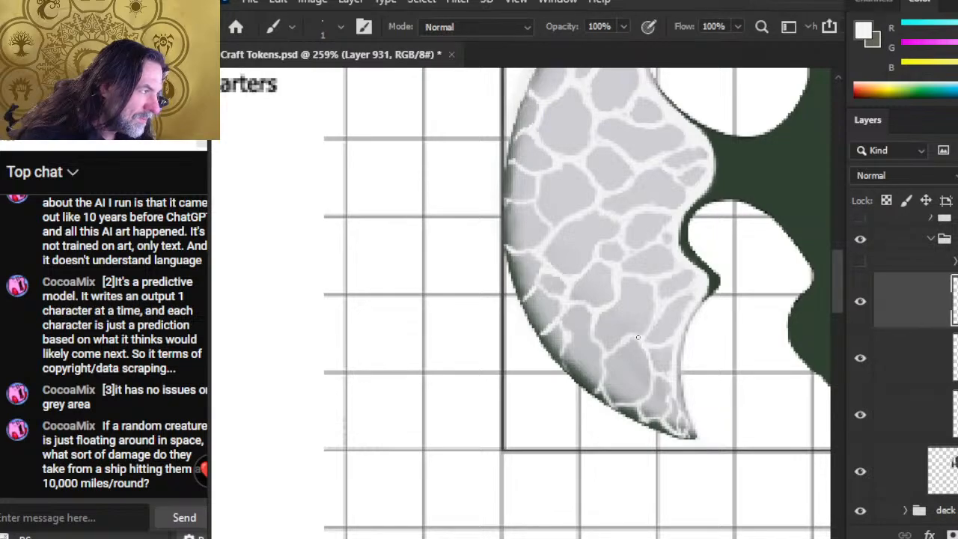
pyautogui.press('e')
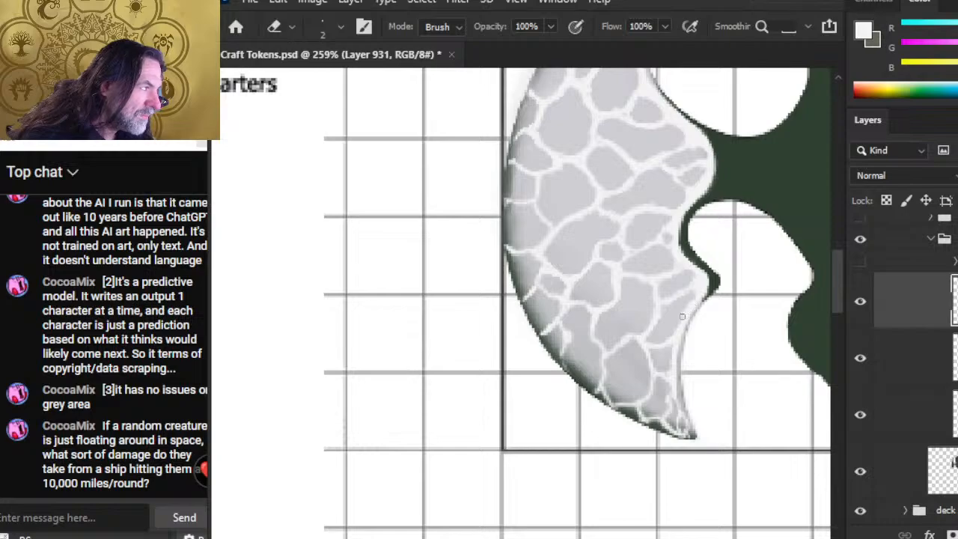
# Thicken the white inner edge of the lower wing and trim the paint around the wing tip
pyautogui.press('b')
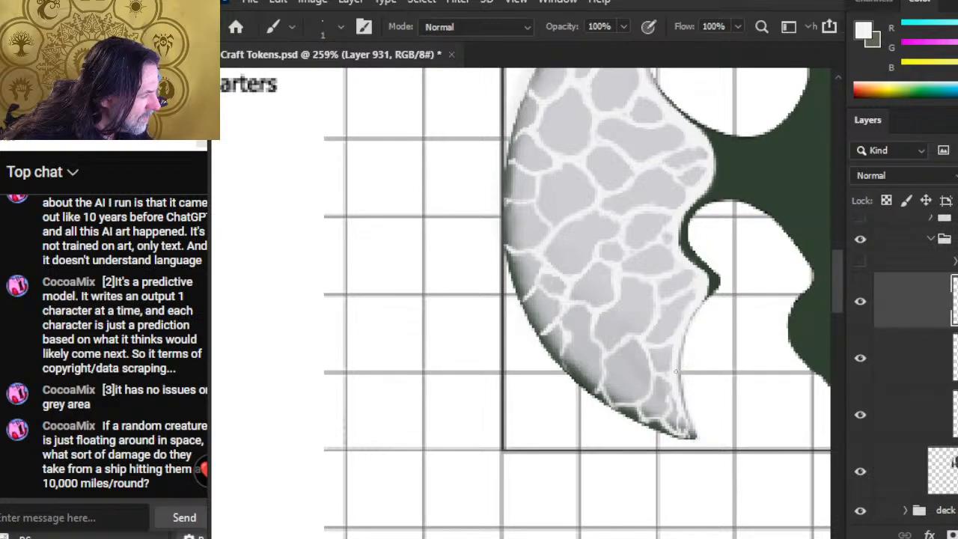
pyautogui.press('e')
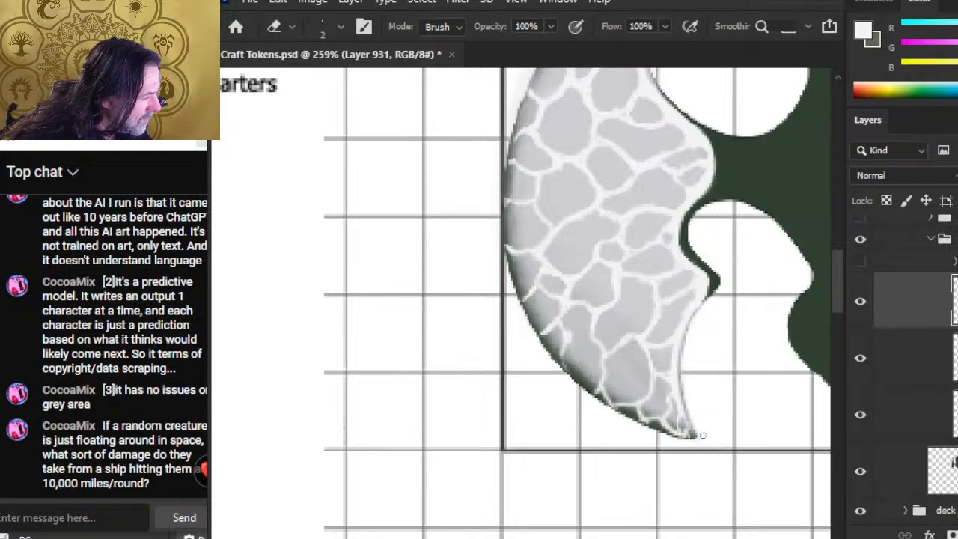
pyautogui.press('b')
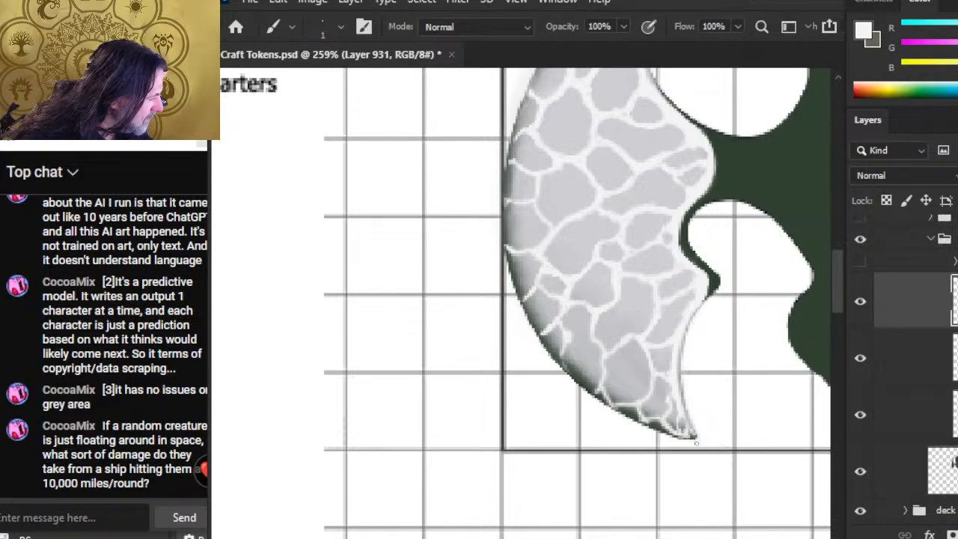
pyautogui.press('e')
pyautogui.press('b')
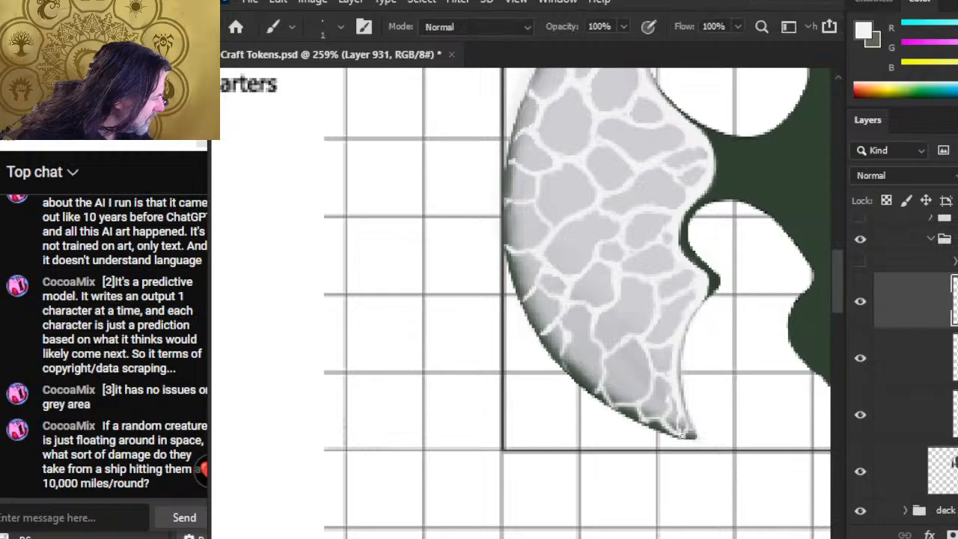
pyautogui.press('e')
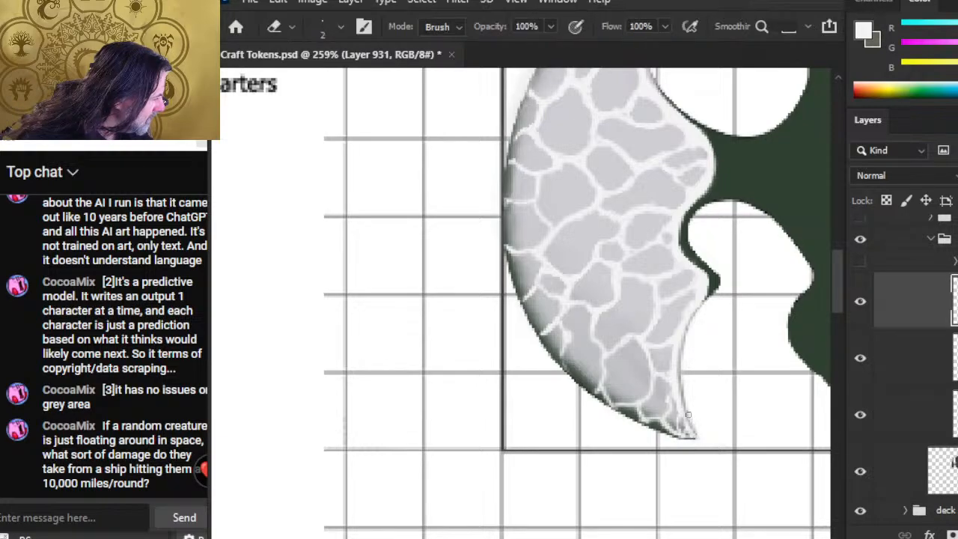
pyautogui.press('b')
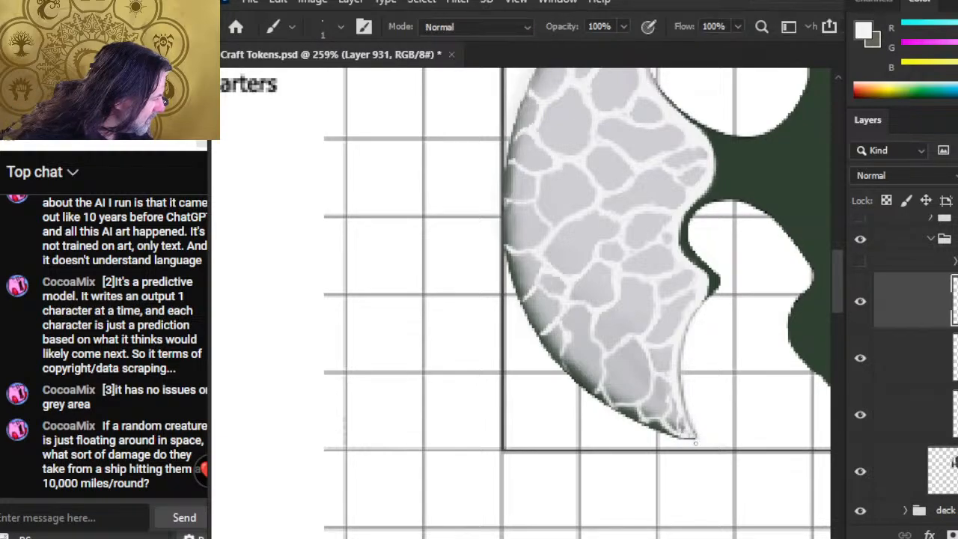
# Paint fine white veins over the dark wing tip and erase the excess along its lower edge
pyautogui.press('e')
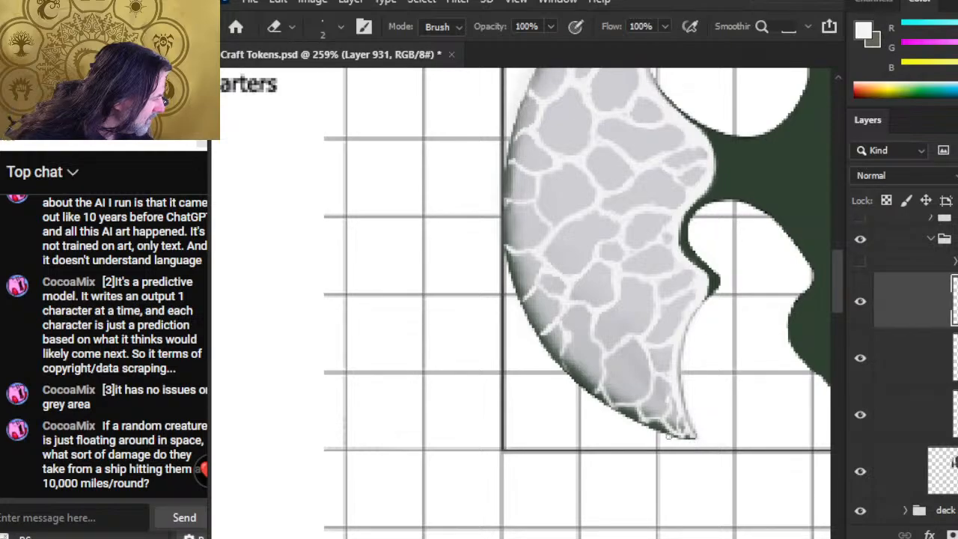
pyautogui.press('b')
pyautogui.press('e')
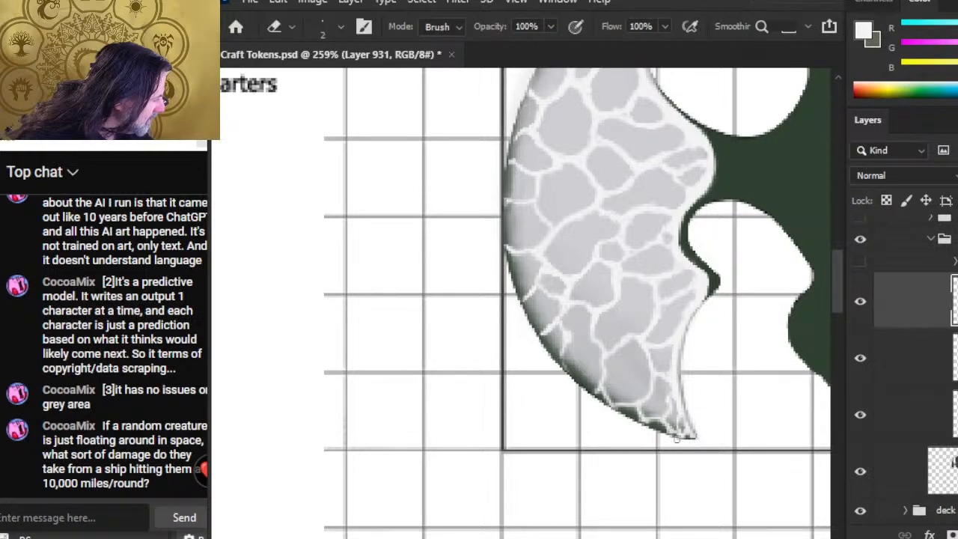
pyautogui.press('b')
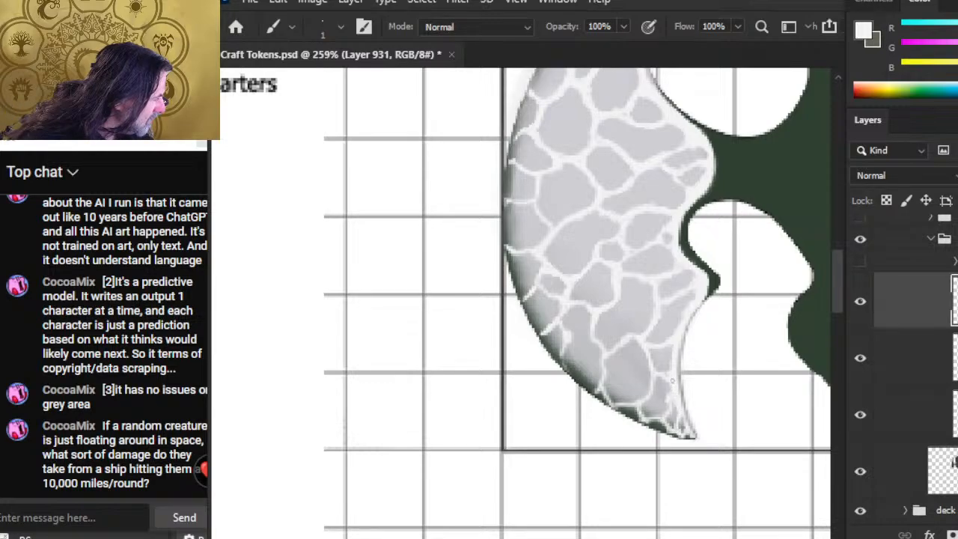
pyautogui.press('e')
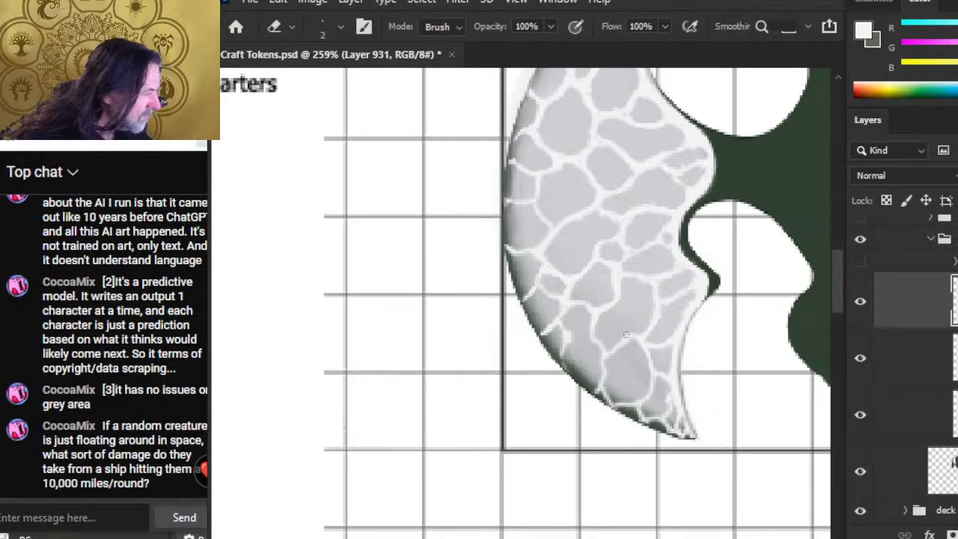
# Refine the veins around the small lower outer cells and extend a mid-wing vein to the outer edge
pyautogui.press('b')
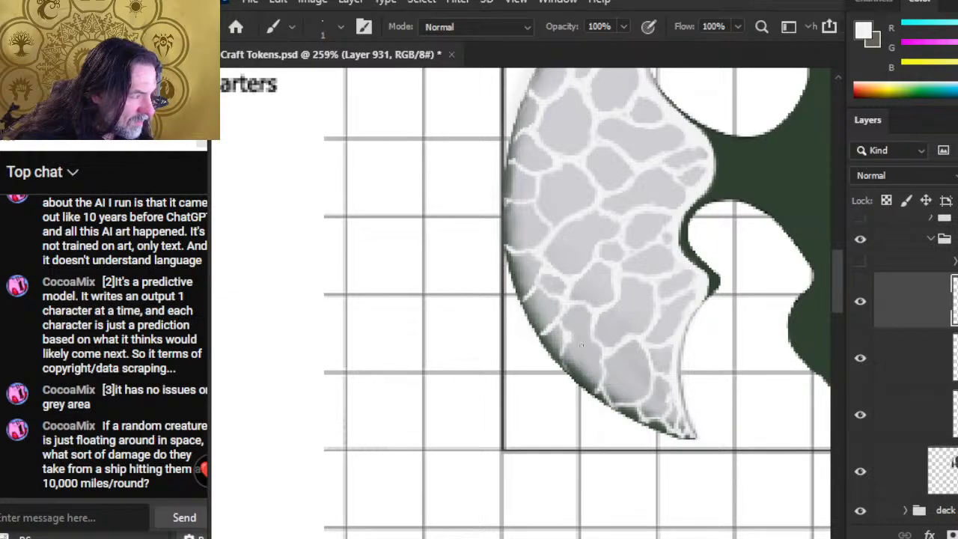
pyautogui.press('e')
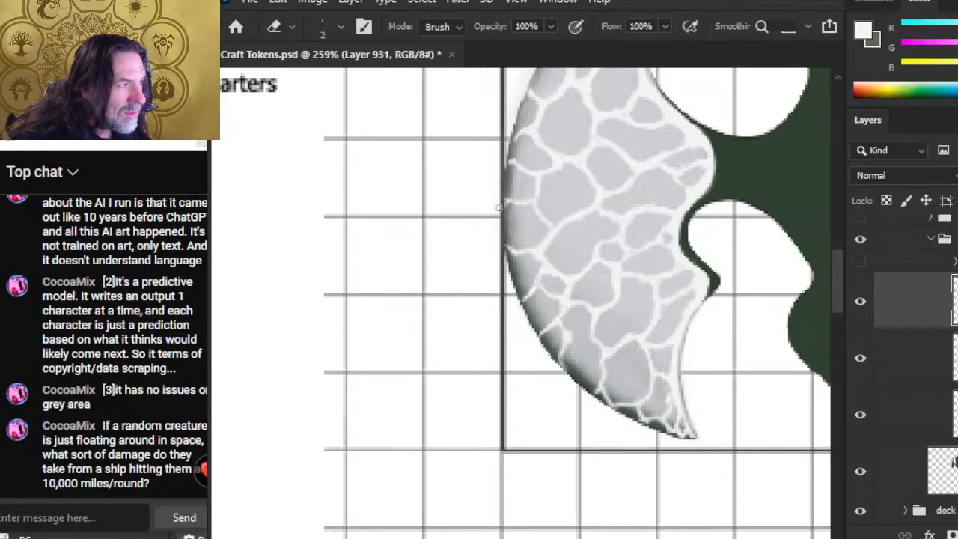
pyautogui.press('b')
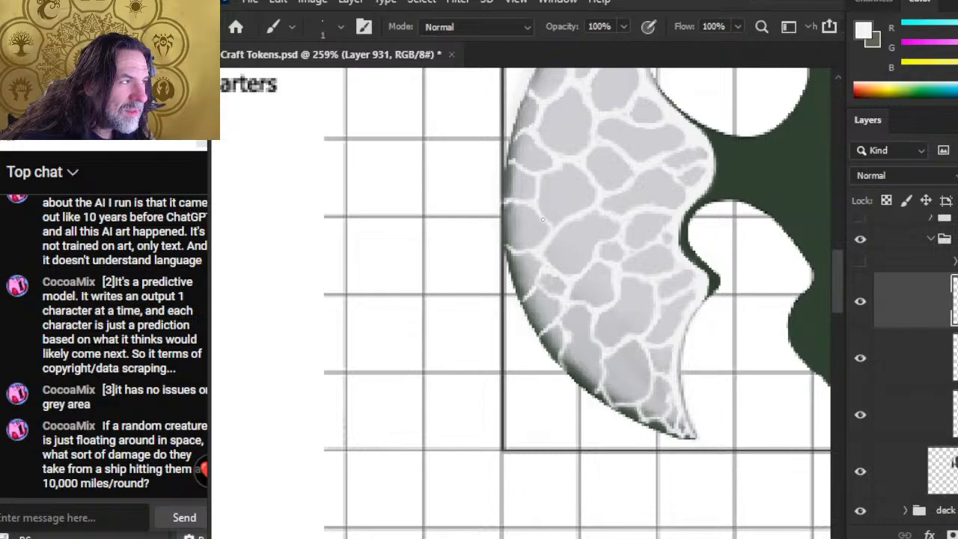
pyautogui.press('e')
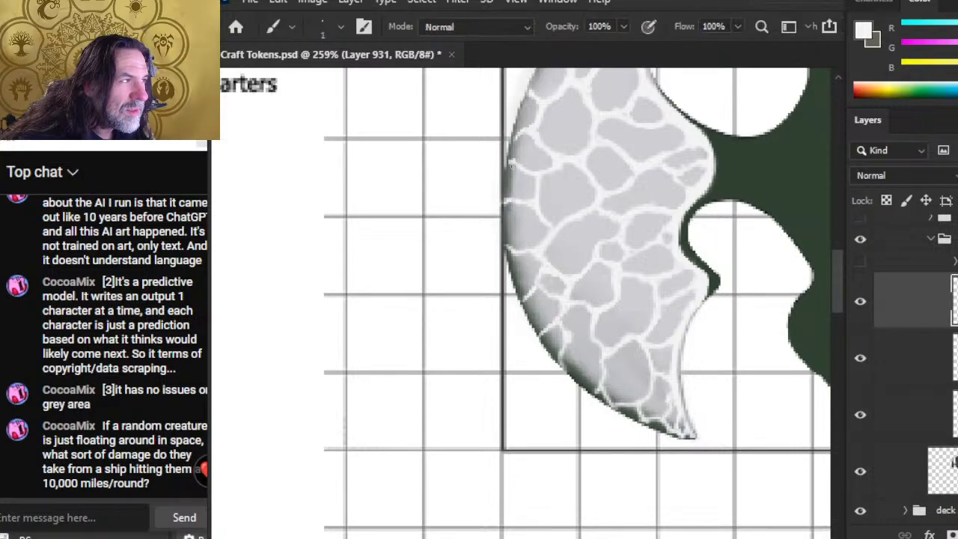
# Touch up the vein ends along the wing's middle and upper outer edge and erase the overshoot
pyautogui.moveTo(506, 191); pyautogui.dragTo(529, 279)
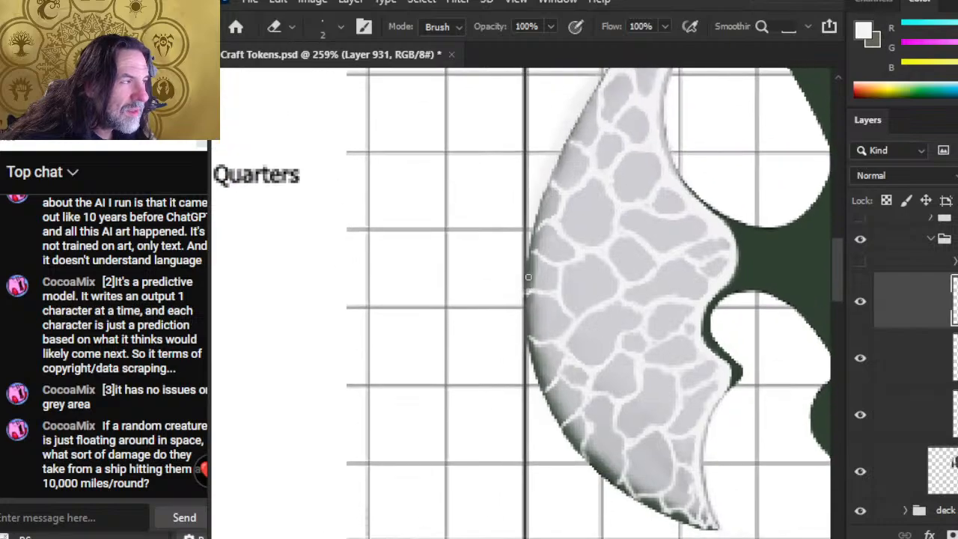
pyautogui.press('b')
pyautogui.press('e')
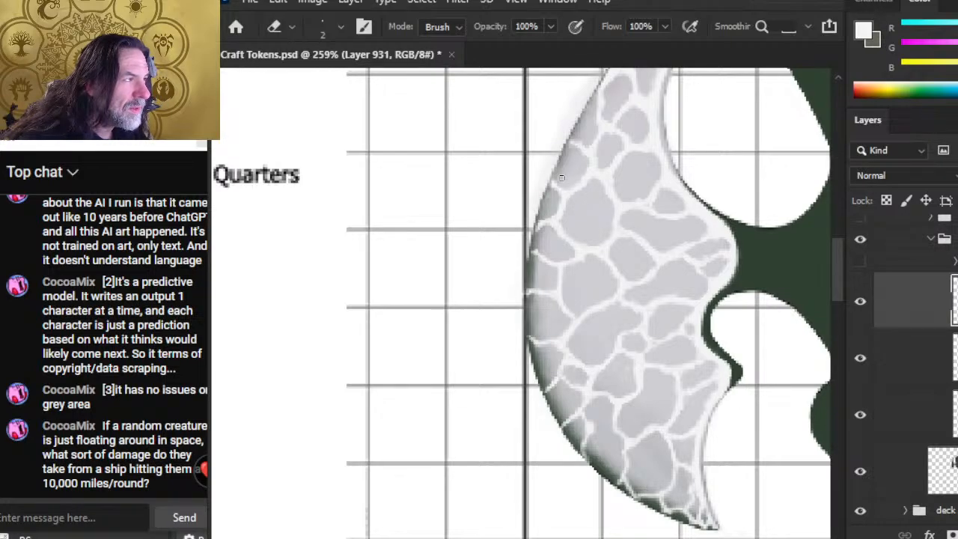
pyautogui.press('b')
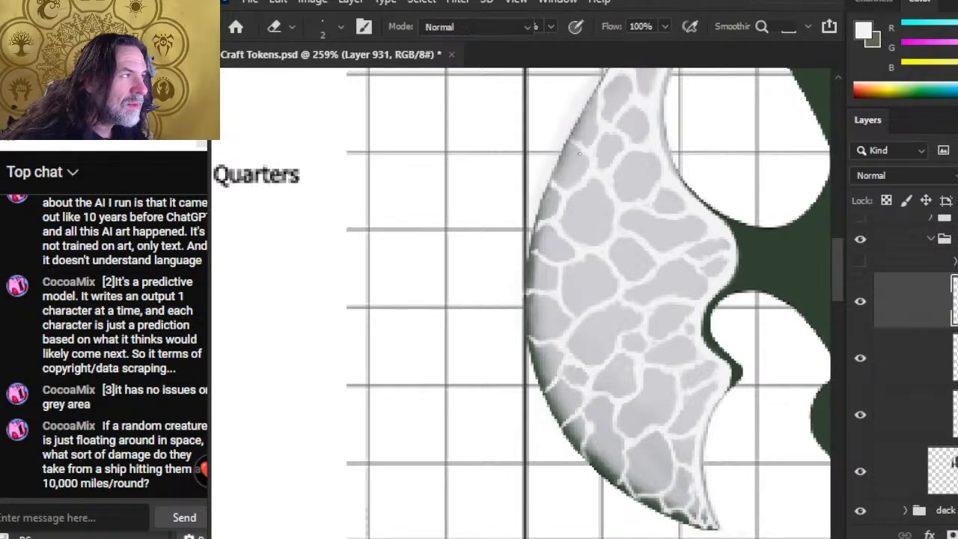
pyautogui.press('e')
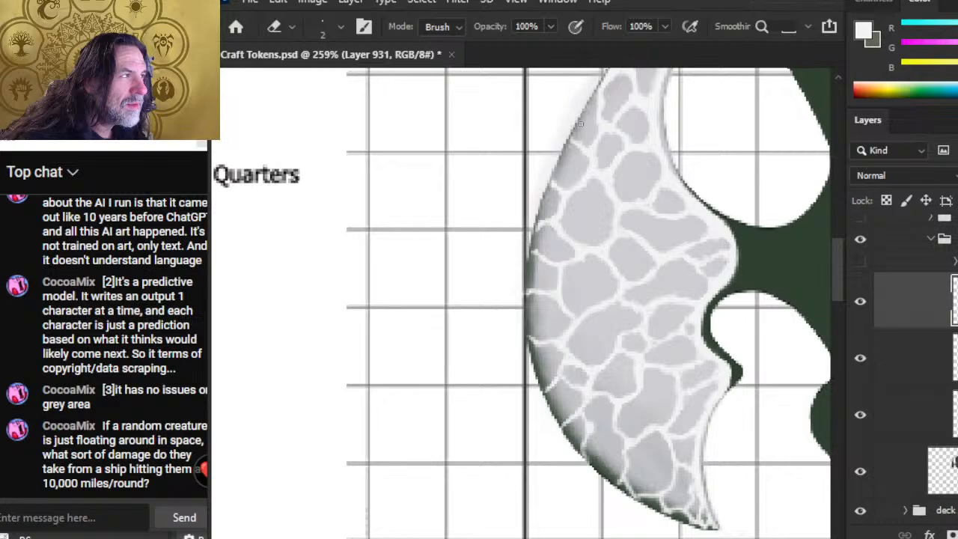
pyautogui.press('b')
pyautogui.press('e')
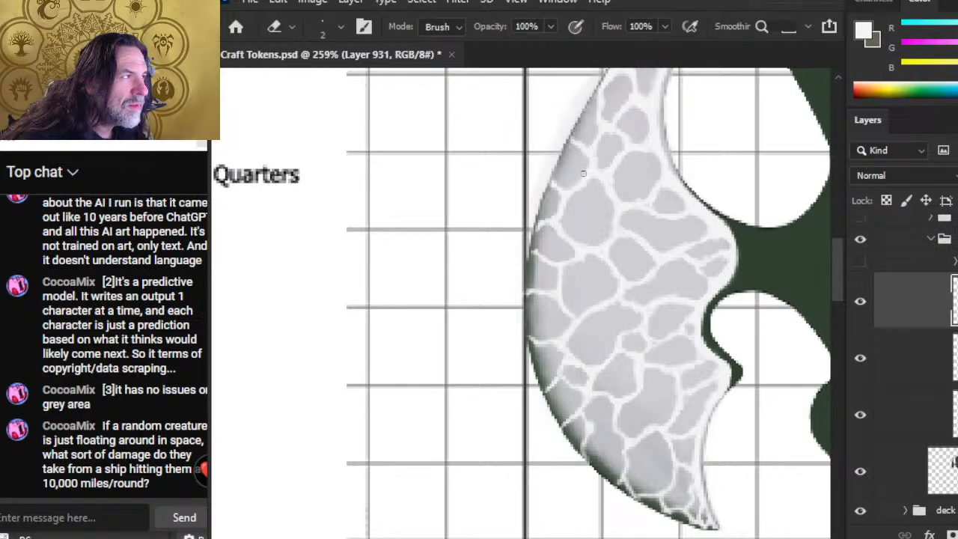
# Refine the white veins between the small cells where the wing narrows toward its upper horn, erasing the excess paint
pyautogui.press('b')
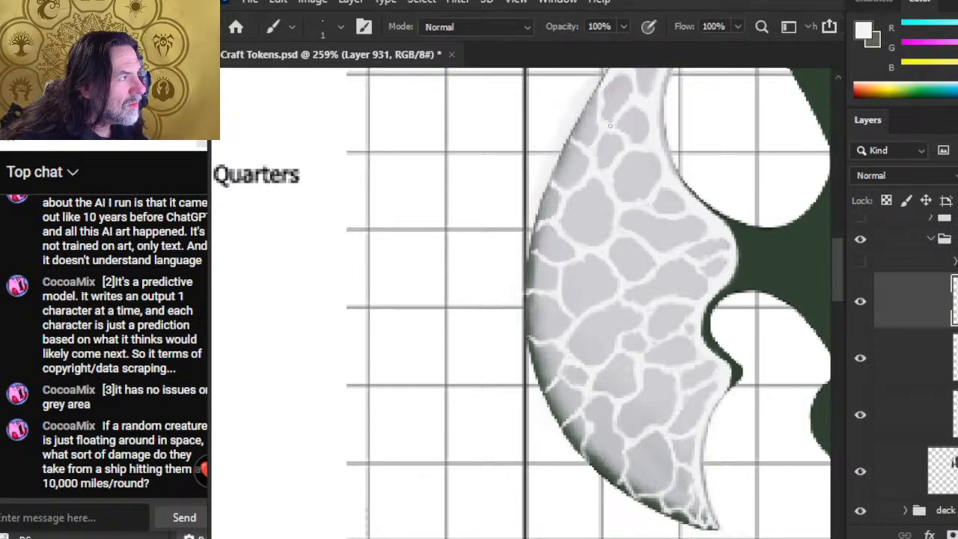
pyautogui.press('e')
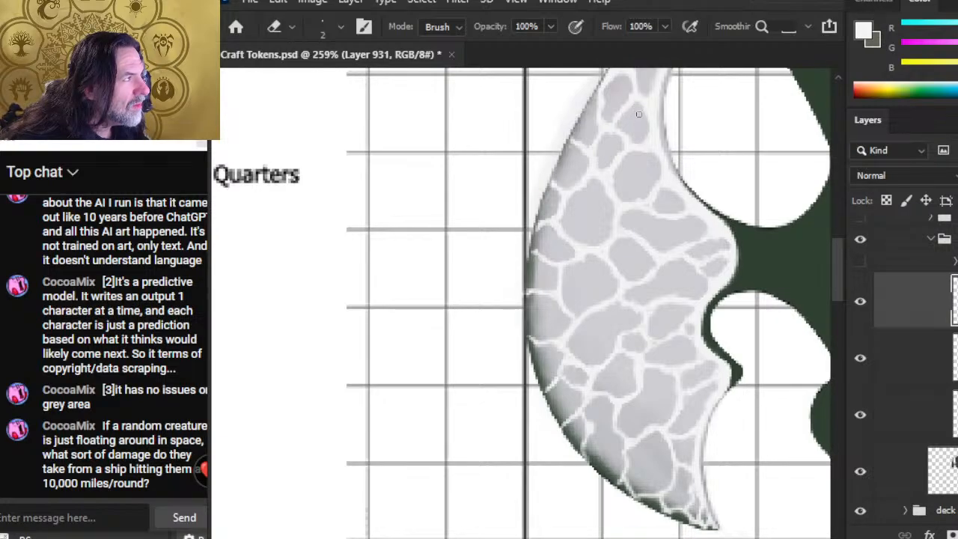
pyautogui.press('b')
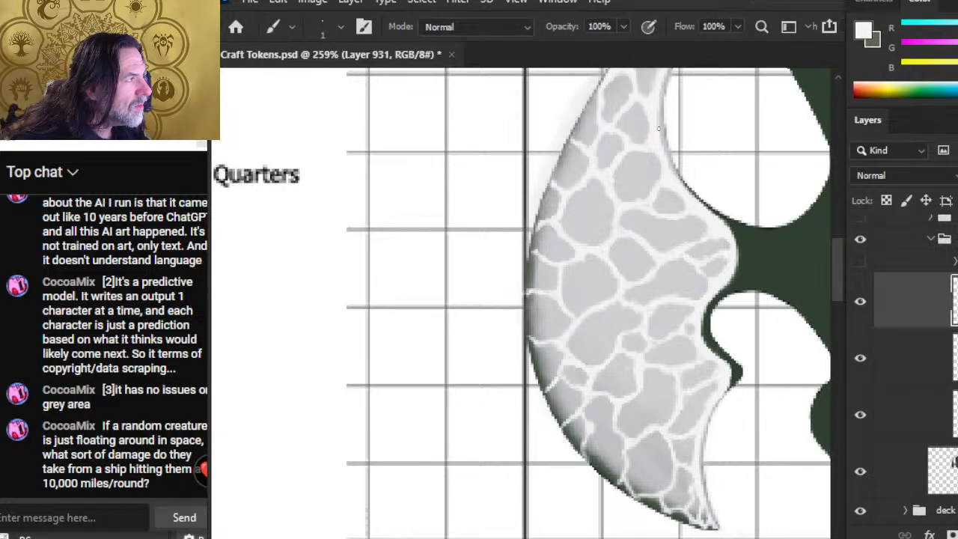
pyautogui.press('e')
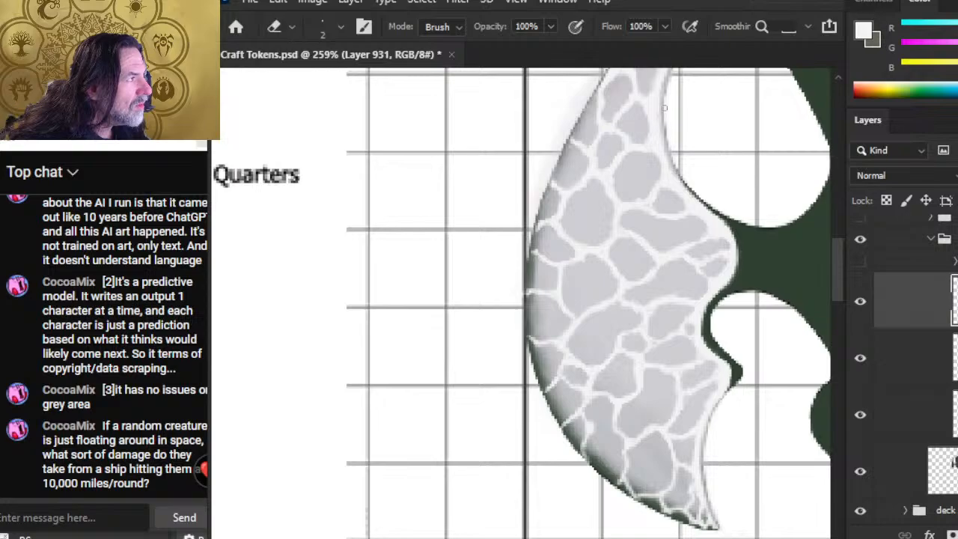
# Touch up the veins and cells along the wing's thin upper horn, erase the excess, and save the document
pyautogui.press('z')
pyautogui.moveTo(699, 191); pyautogui.dragTo(612, 211)
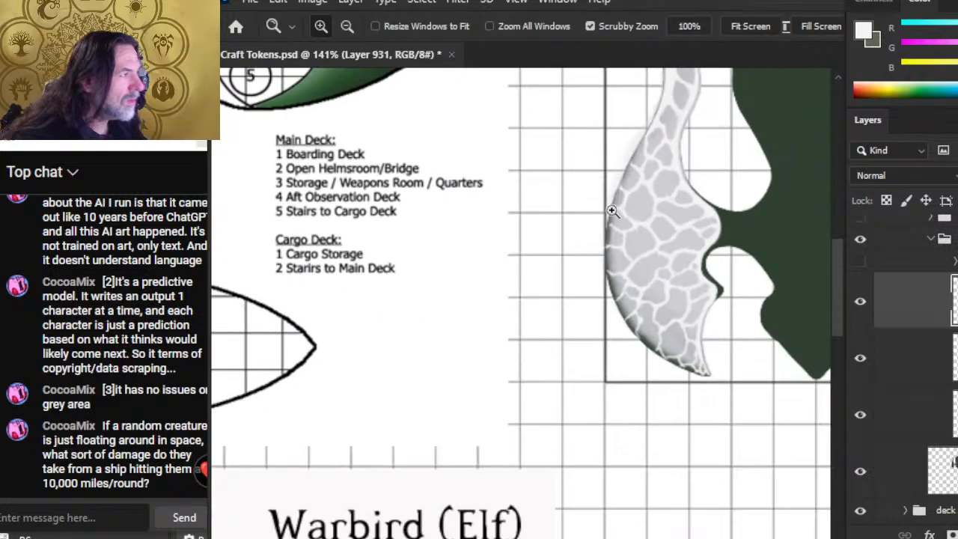
pyautogui.moveTo(655, 262); pyautogui.dragTo(577, 342)
pyautogui.click(592, 212)
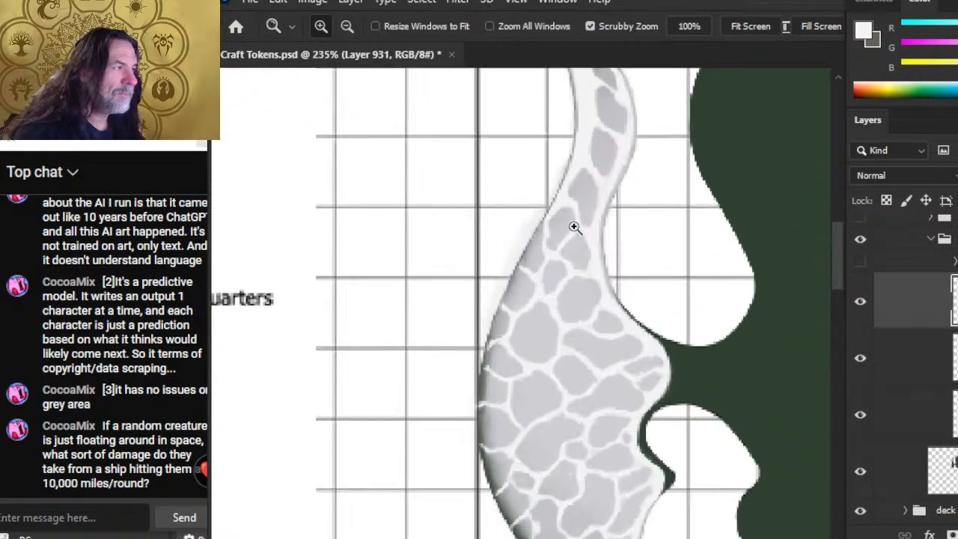
pyautogui.press('b')
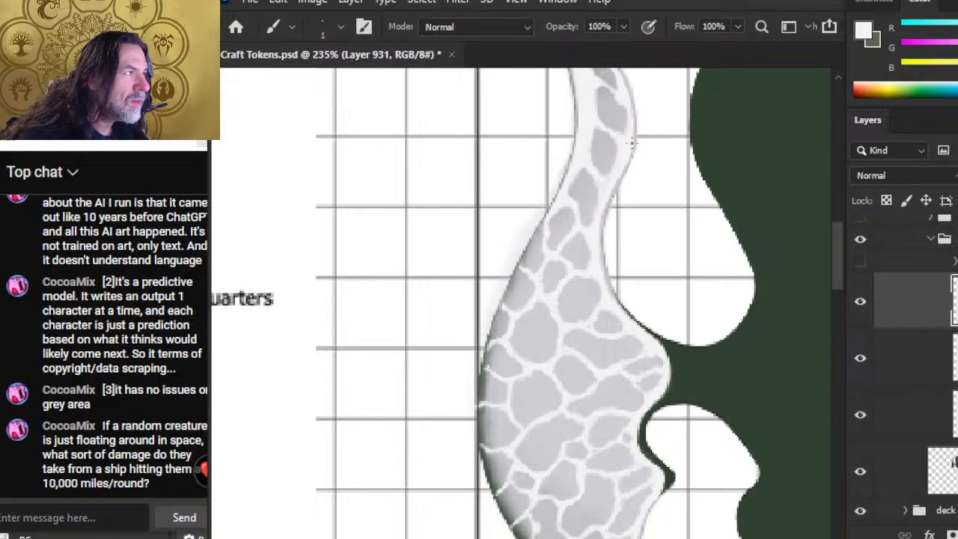
pyautogui.scroll(4, 612, 225)
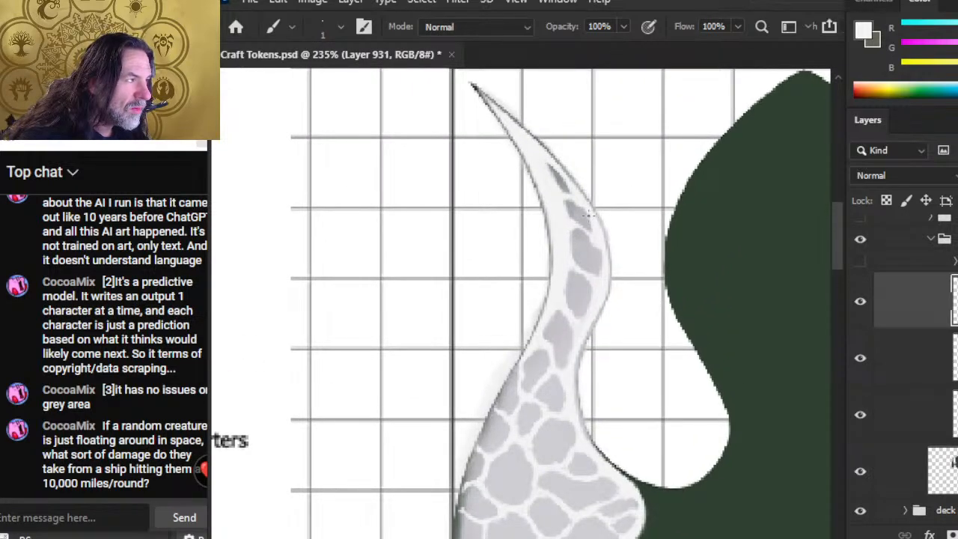
pyautogui.press('e')
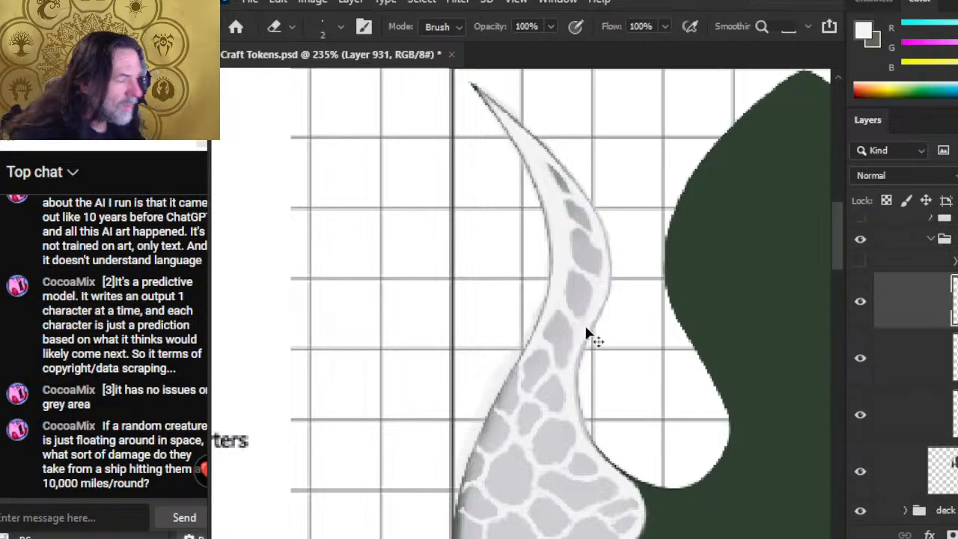
pyautogui.hotkey('ctrl', 's')
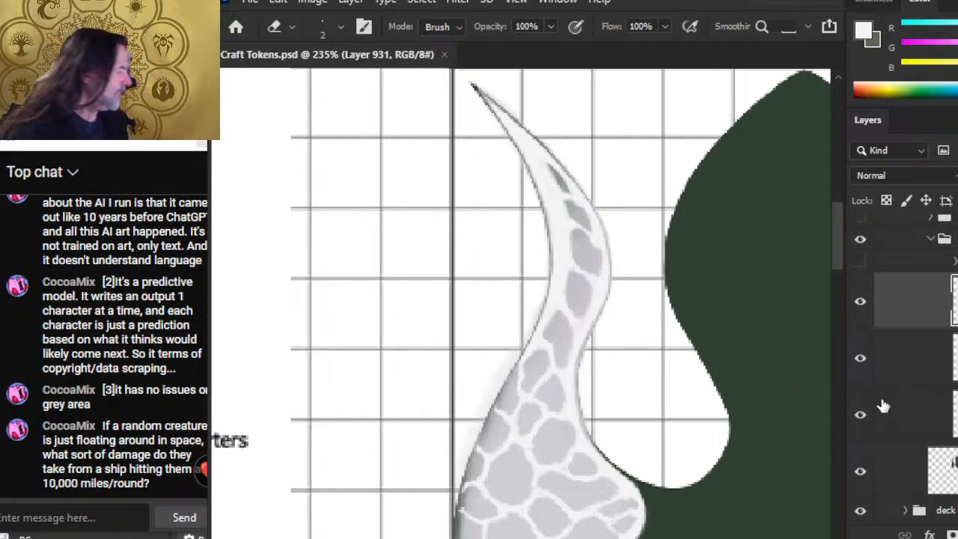
# Duplicate the vein layer, hide the upper copy, and make the visible vein layer below it active
pyautogui.rightClick(891, 323)
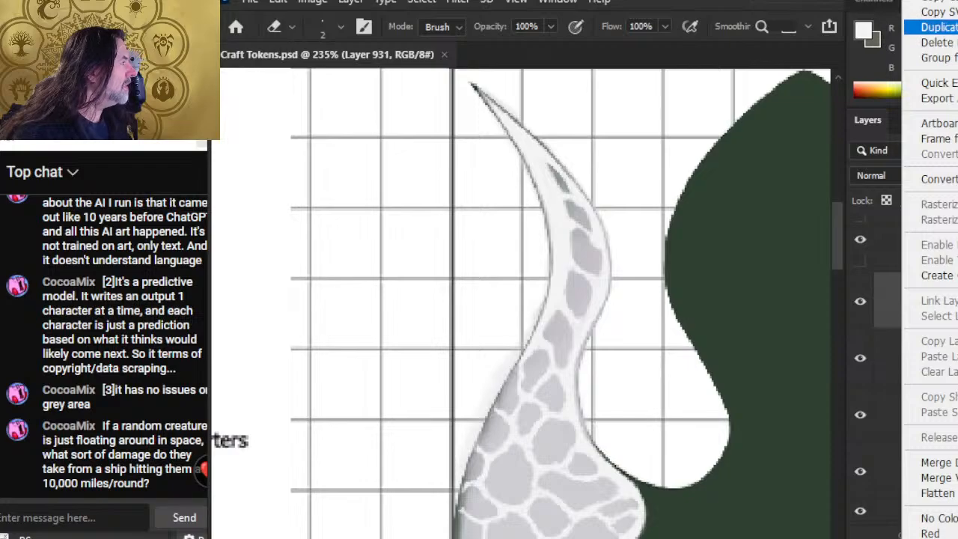
pyautogui.click(940, 27)
pyautogui.press('Return')
pyautogui.click(860, 302)
pyautogui.click(914, 360)
# Fade the veins along the wing's curved outer edge using the Eraser at 20% and then 10% opacity
pyautogui.moveTo(527, 324); pyautogui.dragTo(614, 79)
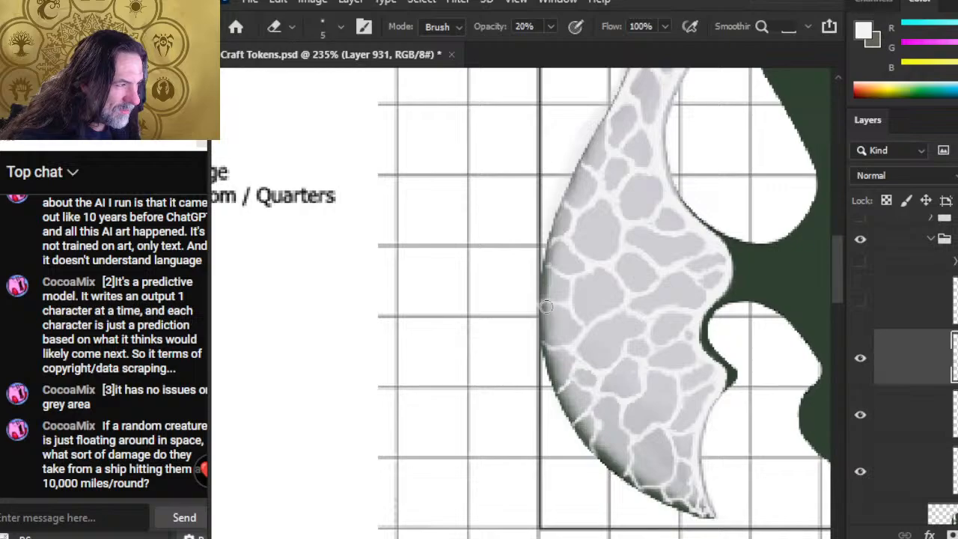
pyautogui.moveTo(558, 356)
pyautogui.mouseDown()
pyautogui.moveTo(559, 385)
pyautogui.moveTo(556, 376)
pyautogui.moveTo(619, 462)
pyautogui.moveTo(611, 456)
pyautogui.moveTo(696, 503)
pyautogui.moveTo(635, 479)
pyautogui.moveTo(715, 505)
pyautogui.mouseUp()
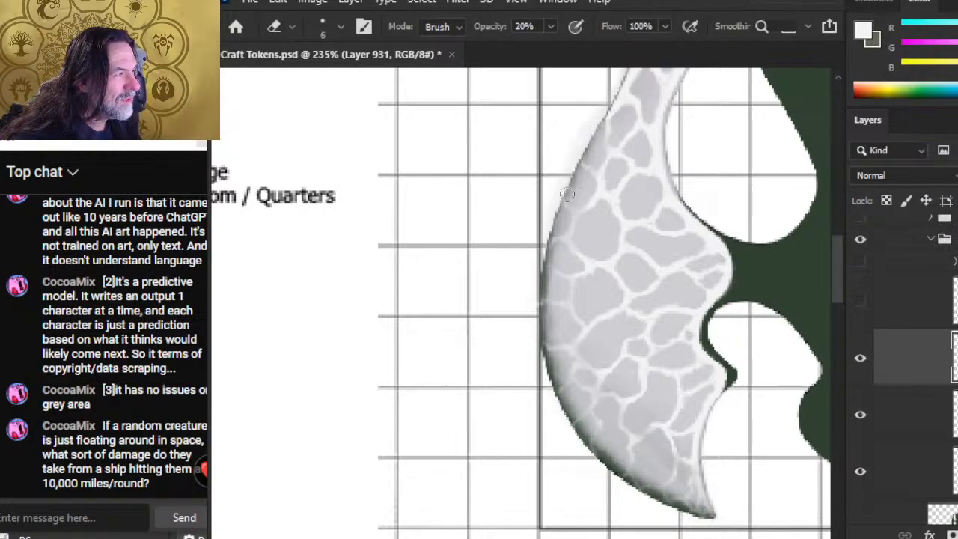
pyautogui.press('z')
pyautogui.moveTo(608, 330); pyautogui.dragTo(546, 347)
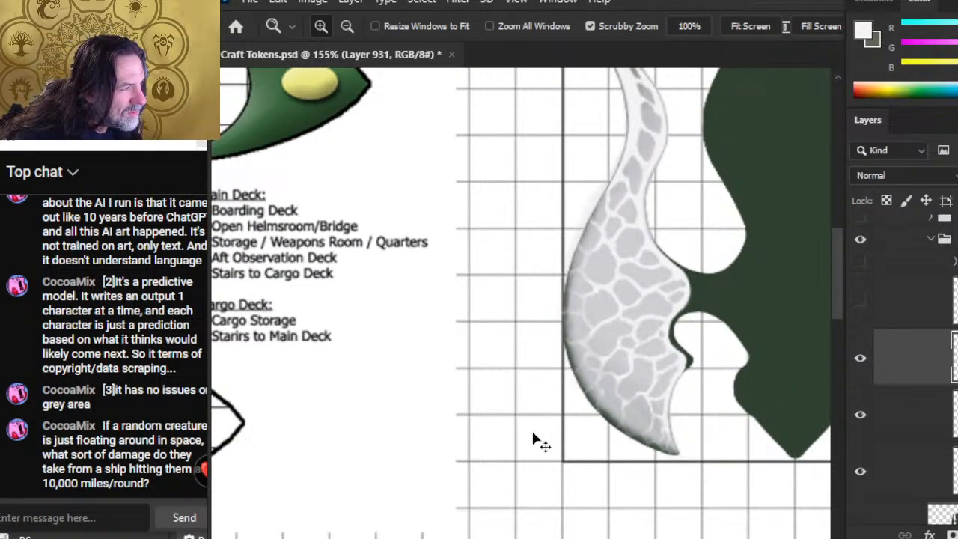
pyautogui.press('e')
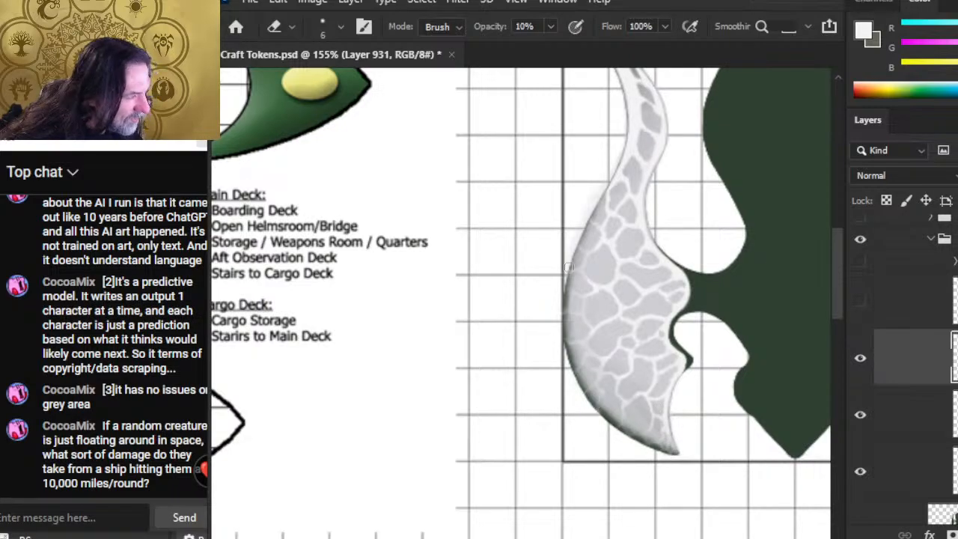
# Duplicate the vein layer together with the layer directly below it, keeping the copies in Craft Tokens.psd
pyautogui.press('z')
pyautogui.moveTo(614, 276); pyautogui.dragTo(556, 316)
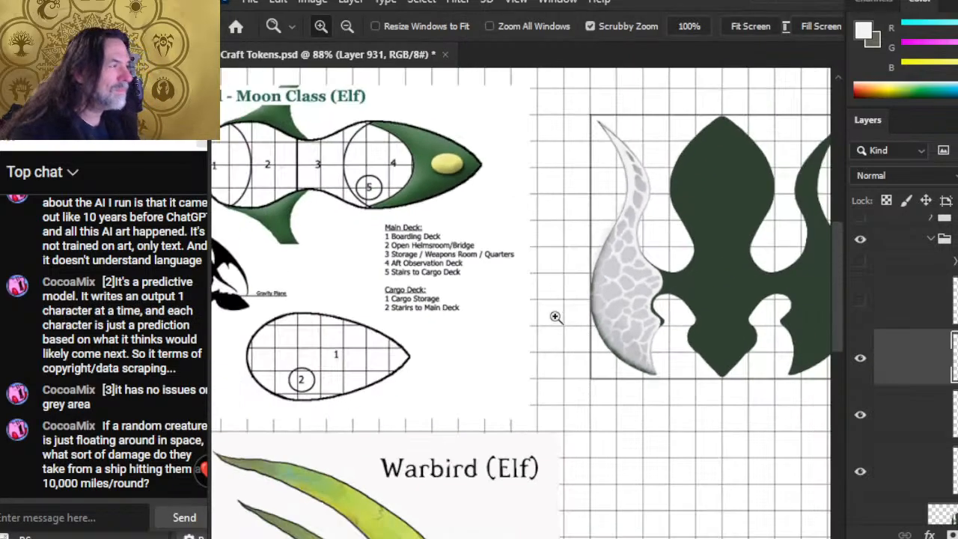
pyautogui.moveTo(725, 312); pyautogui.dragTo(617, 353)
pyautogui.keyDown('ctrl'); pyautogui.click(908, 415); pyautogui.keyUp('ctrl')
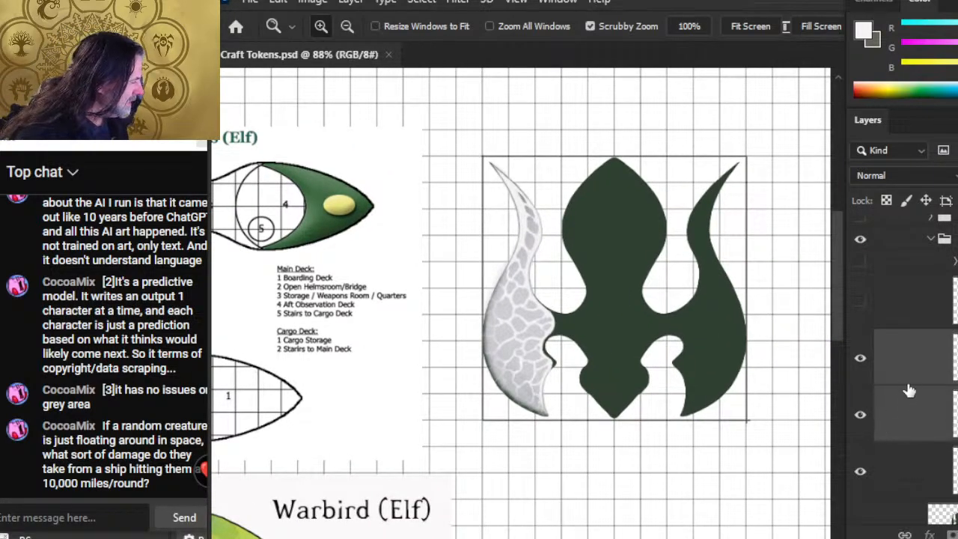
pyautogui.rightClick(909, 366)
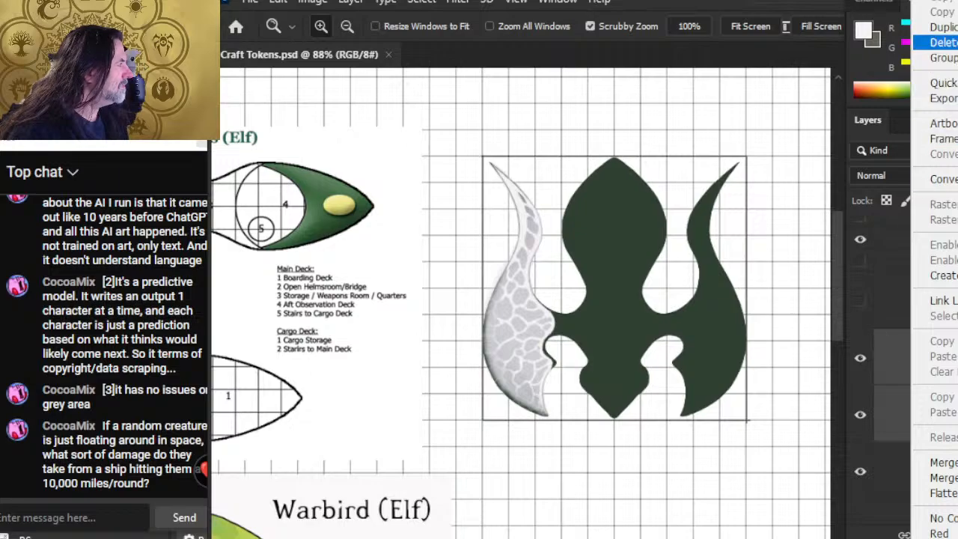
pyautogui.click(944, 27)
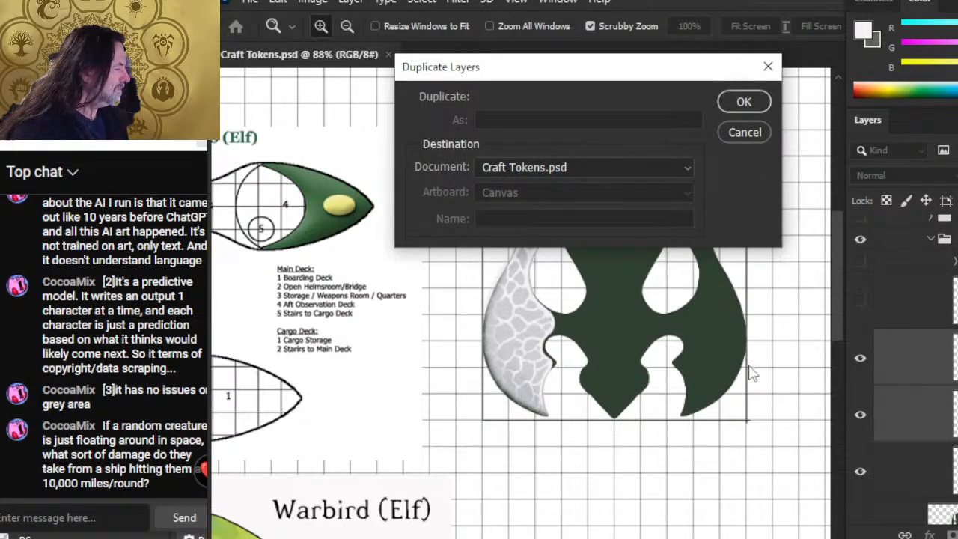
pyautogui.press('Return')
# Start a Free Transform on the two duplicated wing layers and open its transform options
pyautogui.press('l')
pyautogui.rightClick(625, 293)
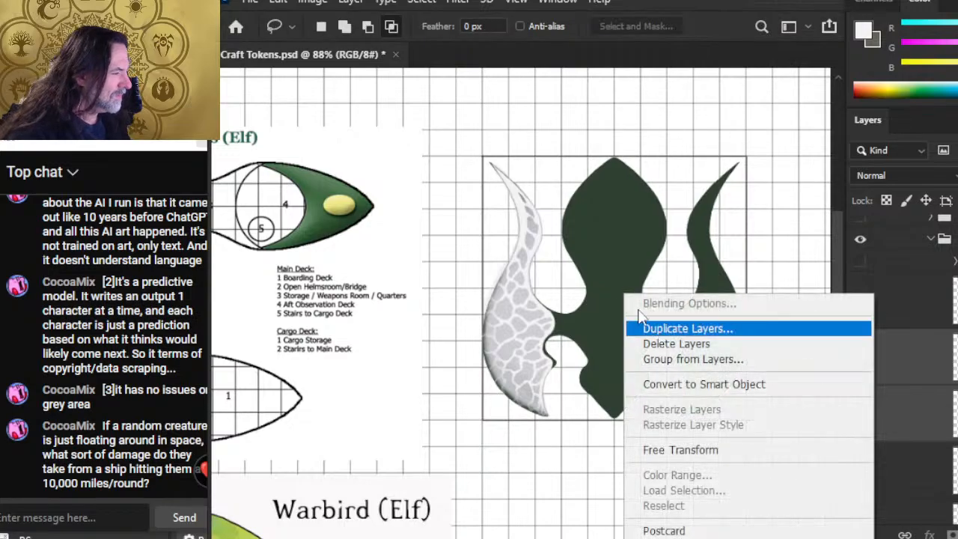
pyautogui.click(681, 450)
pyautogui.rightClick(639, 299)
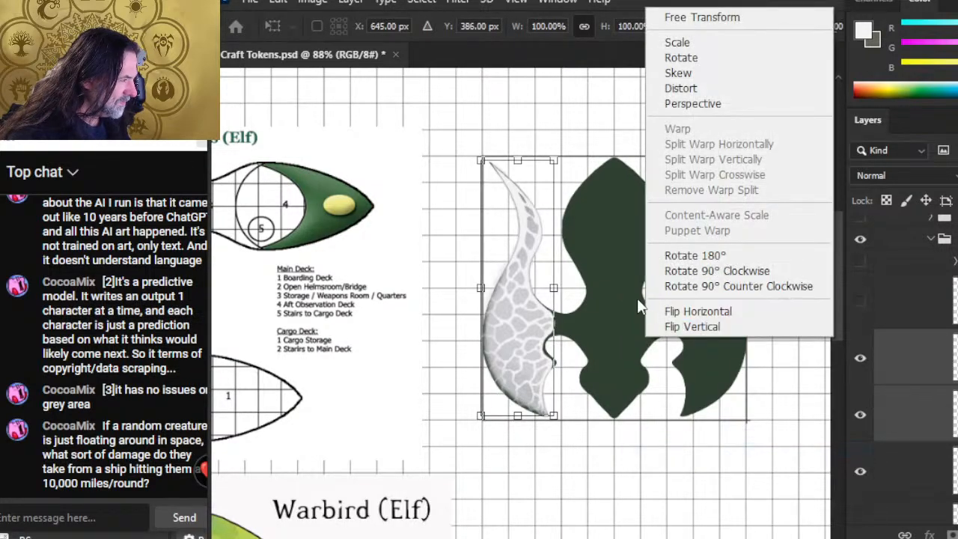
# Try to flip the two selected wing texture layers horizontally and move them onto the ship's right wing
pyautogui.click(737, 311)
pyautogui.press('Return')
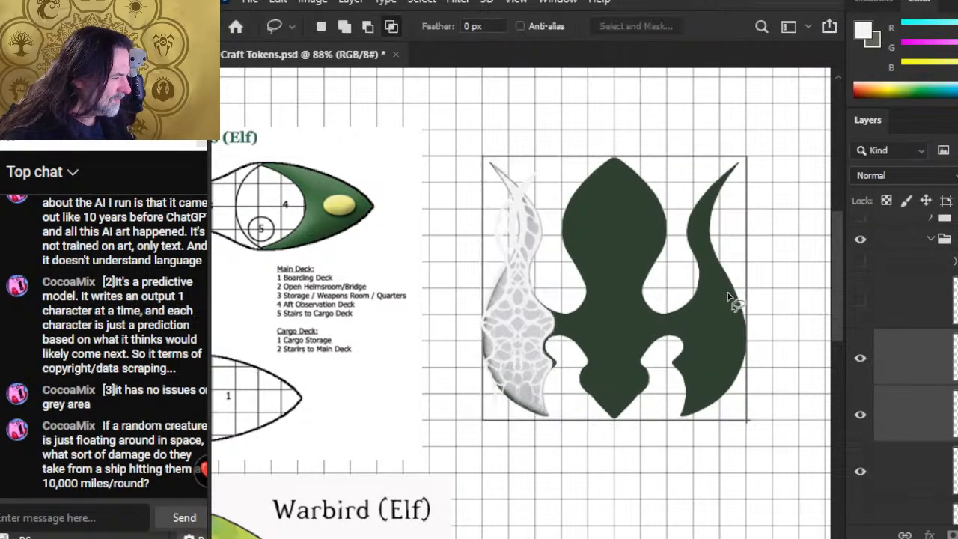
pyautogui.press('v')
pyautogui.hotkey('shift', 'Right')
pyautogui.hotkey('shift', 'Right')
pyautogui.hotkey('shift', 'Right')
pyautogui.hotkey('shift', 'Right')
pyautogui.hotkey('shift', 'Right')
pyautogui.hotkey('shift', 'Right')
pyautogui.hotkey('shift', 'Right')
pyautogui.hotkey('shift', 'Right')
pyautogui.hotkey('shift', 'Right')
pyautogui.hotkey('shift', 'Right')
pyautogui.hotkey('shift', 'Right')
pyautogui.hotkey('shift', 'Right')
pyautogui.hotkey('shift', 'Right')
pyautogui.hotkey('shift', 'Right')
pyautogui.hotkey('shift', 'Right')
pyautogui.hotkey('shift', 'Right')
pyautogui.hotkey('shift', 'Right')
pyautogui.hotkey('shift', 'Right')
pyautogui.hotkey('shift', 'Right')
pyautogui.hotkey('shift', 'Right')
pyautogui.hotkey('shift', 'Right')
pyautogui.hotkey('shift', 'Right')
pyautogui.hotkey('shift', 'Right')
pyautogui.hotkey('shift', 'Right')
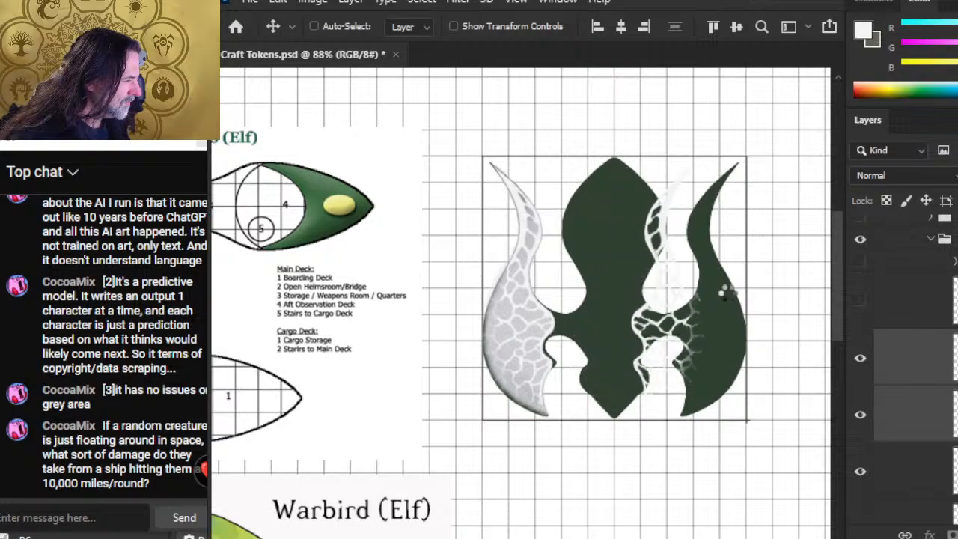
pyautogui.hotkey('shift', 'Left')
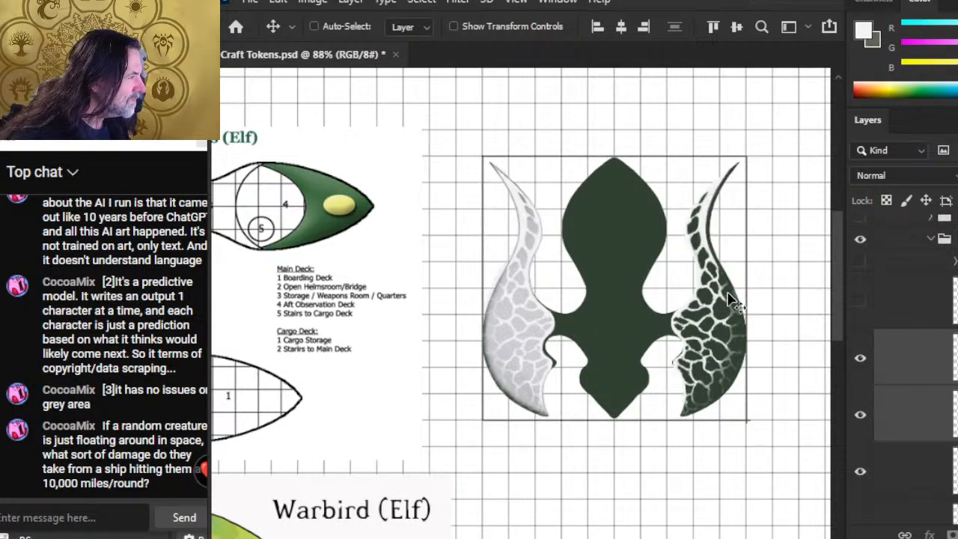
pyautogui.press('Right')
pyautogui.press('Right')
pyautogui.press('Right')
pyautogui.press('Right')
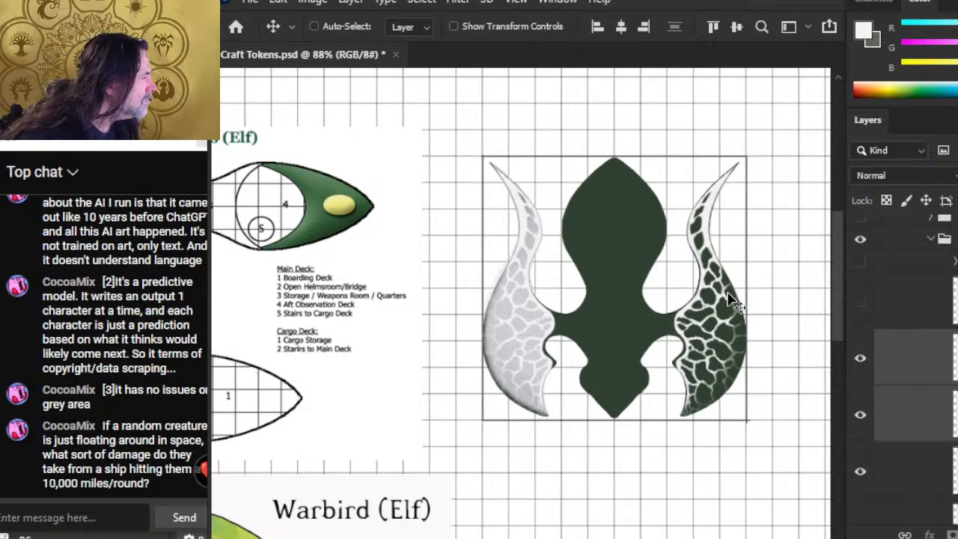
pyautogui.press('Right')
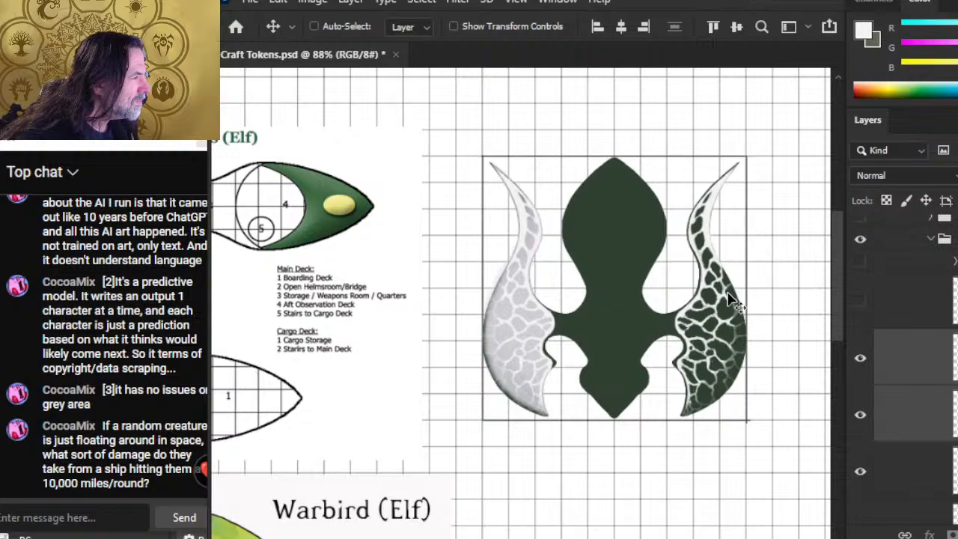
pyautogui.hotkey('ctrl', 'z')
pyautogui.hotkey('ctrl', 'z')
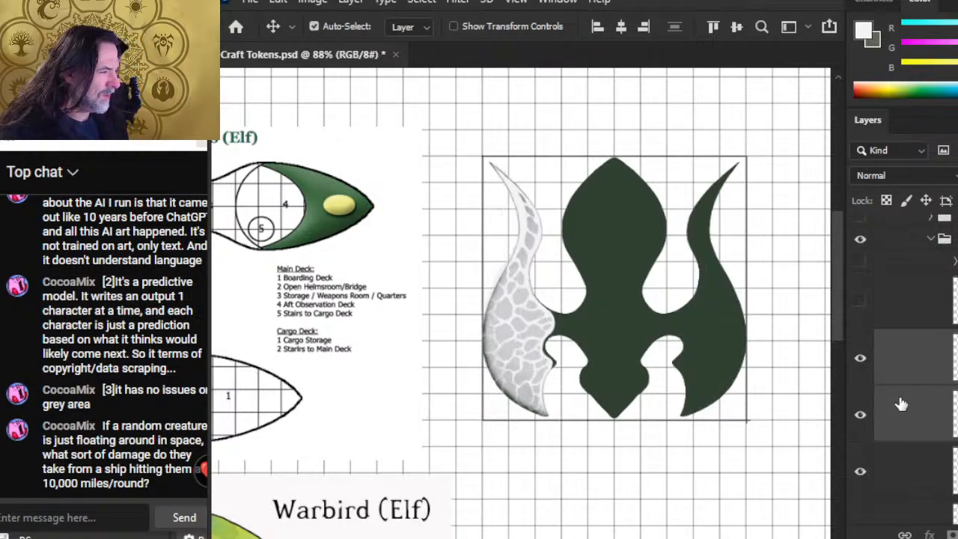
# Check the left-wing texture layers by toggling their visibility and delete the two selected duplicate layers
pyautogui.keyDown('ctrl'); pyautogui.click(902, 405); pyautogui.keyUp('ctrl')
pyautogui.keyDown('ctrl'); pyautogui.click(901, 402); pyautogui.keyUp('ctrl')
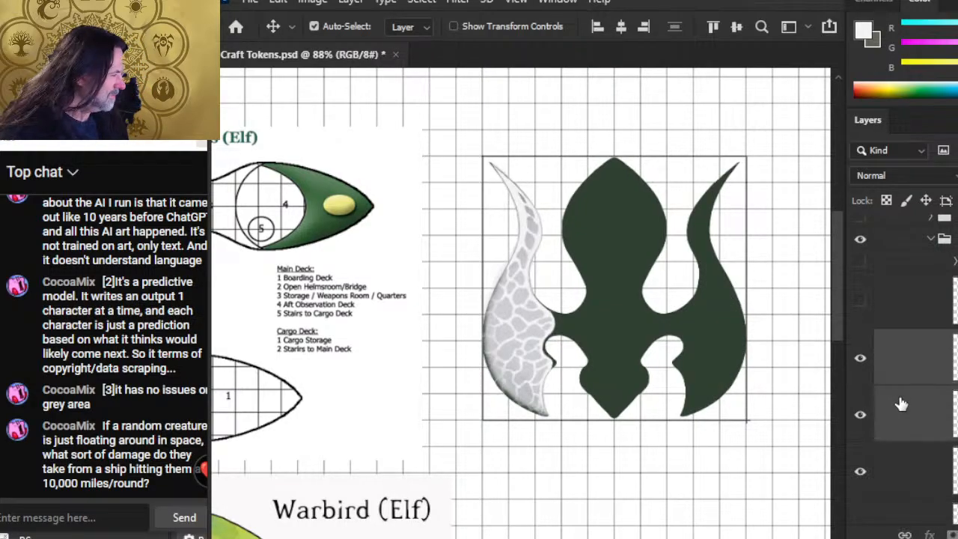
pyautogui.click(862, 364)
pyautogui.click(861, 360)
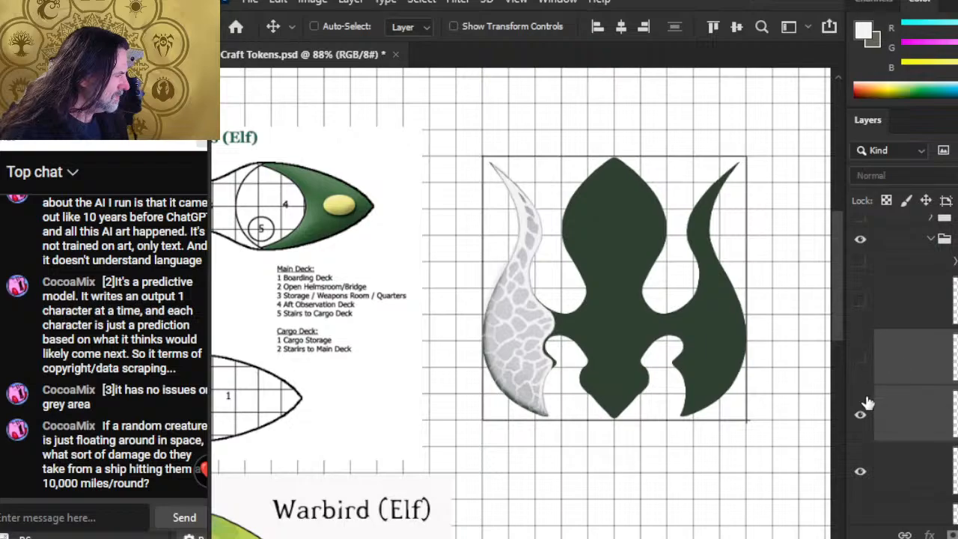
pyautogui.click(862, 416)
pyautogui.click(861, 304)
pyautogui.click(860, 304)
pyautogui.click(861, 473)
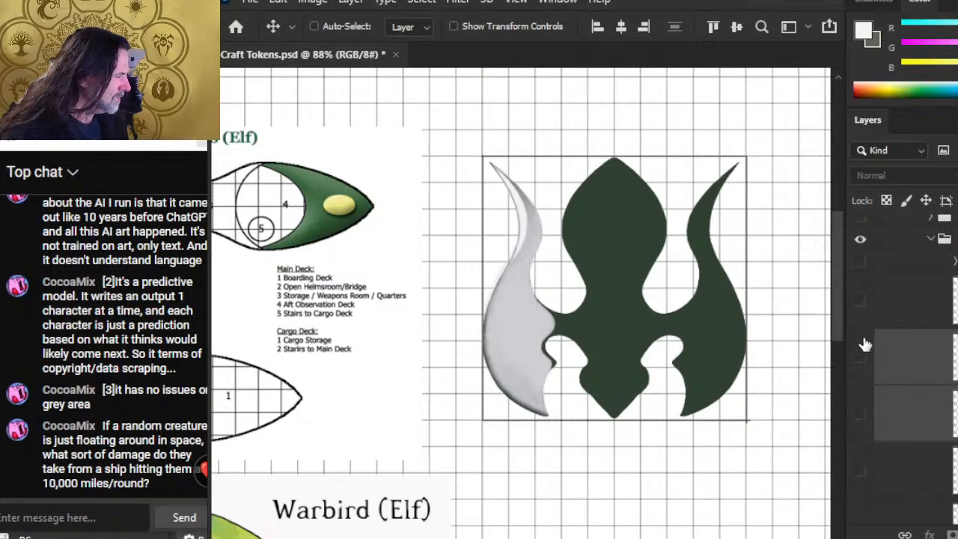
pyautogui.click(862, 364)
pyautogui.click(862, 361)
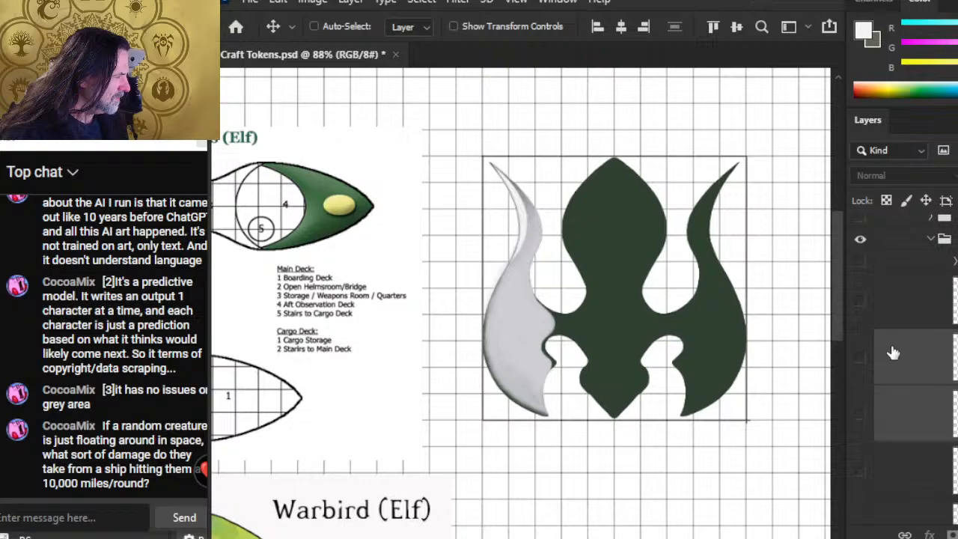
pyautogui.click(861, 307)
pyautogui.click(861, 308)
pyautogui.press('Delete')
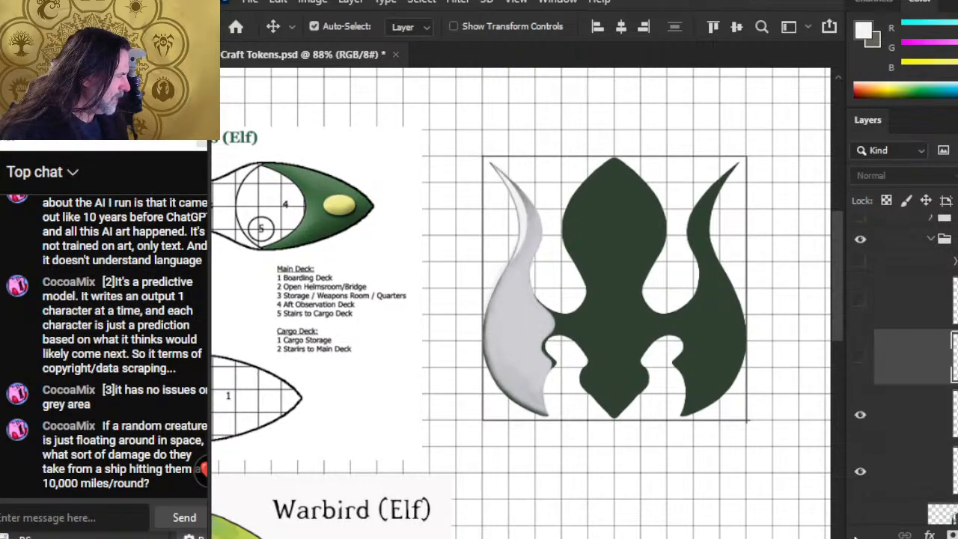
# Compare the remaining left-wing layers by toggling their visibility, and turn Layer 931 back on
pyautogui.click(862, 362)
pyautogui.click(862, 302)
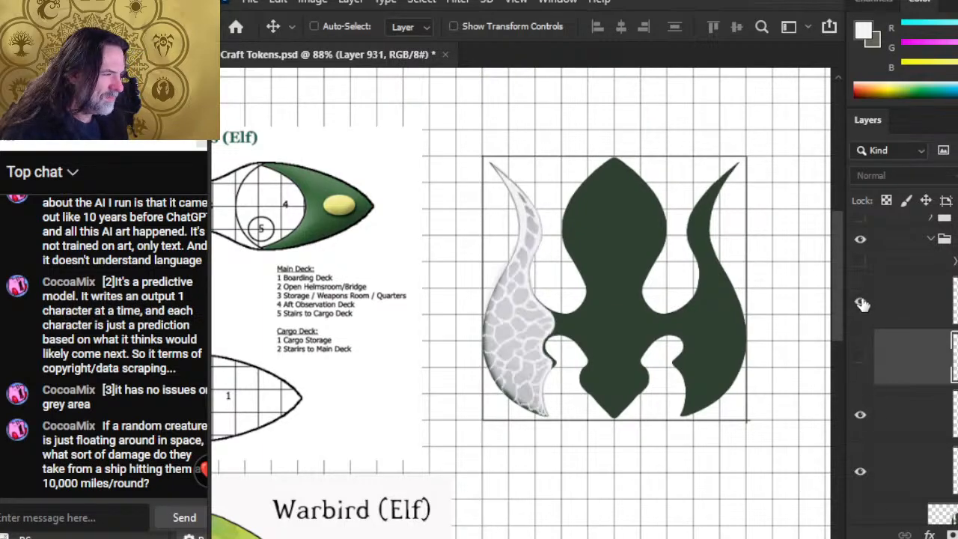
pyautogui.click(862, 304)
pyautogui.click(863, 362)
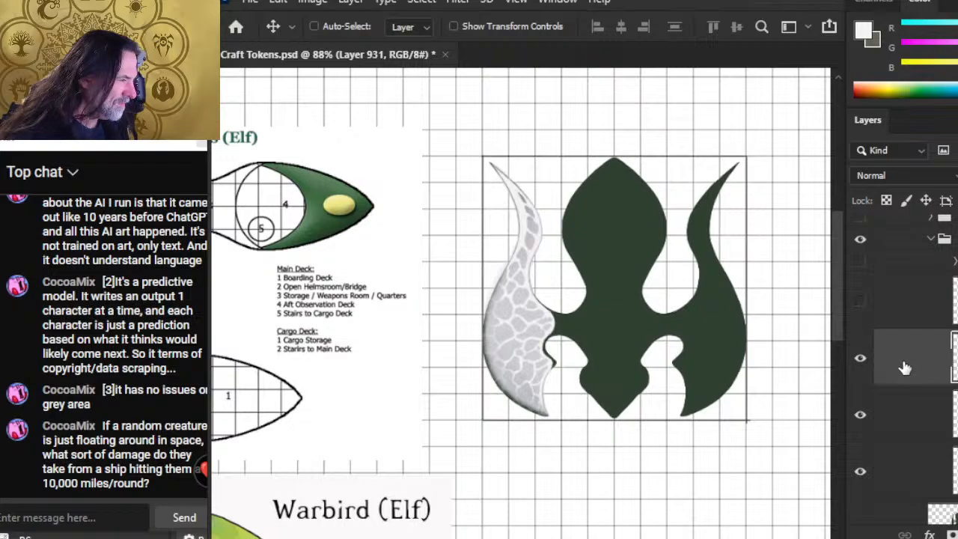
pyautogui.click(861, 416)
pyautogui.click(861, 359)
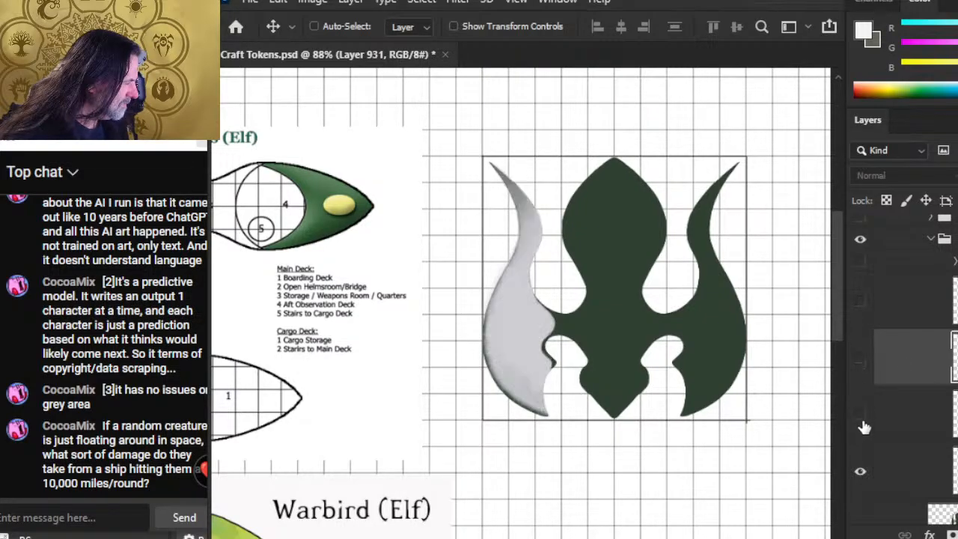
pyautogui.click(861, 417)
pyautogui.click(861, 358)
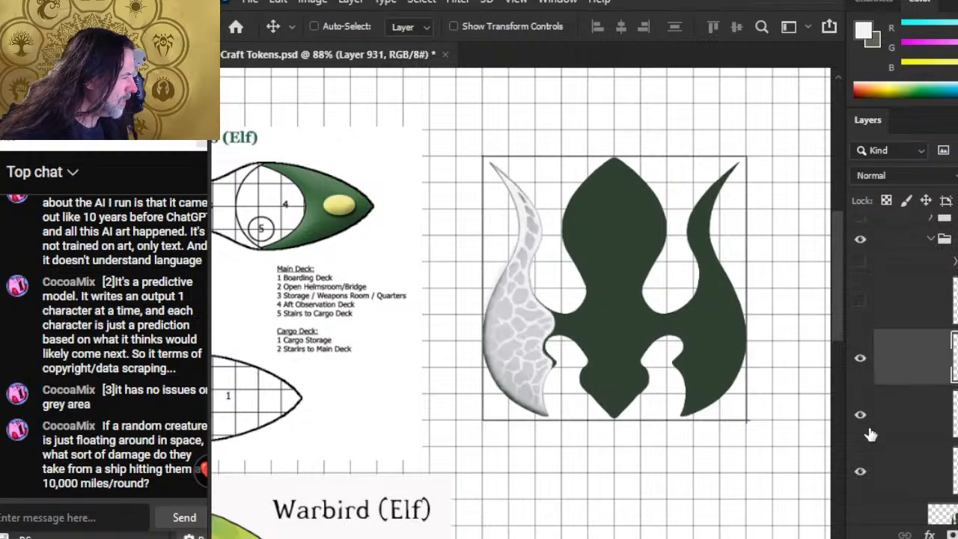
pyautogui.click(861, 471)
pyautogui.click(861, 472)
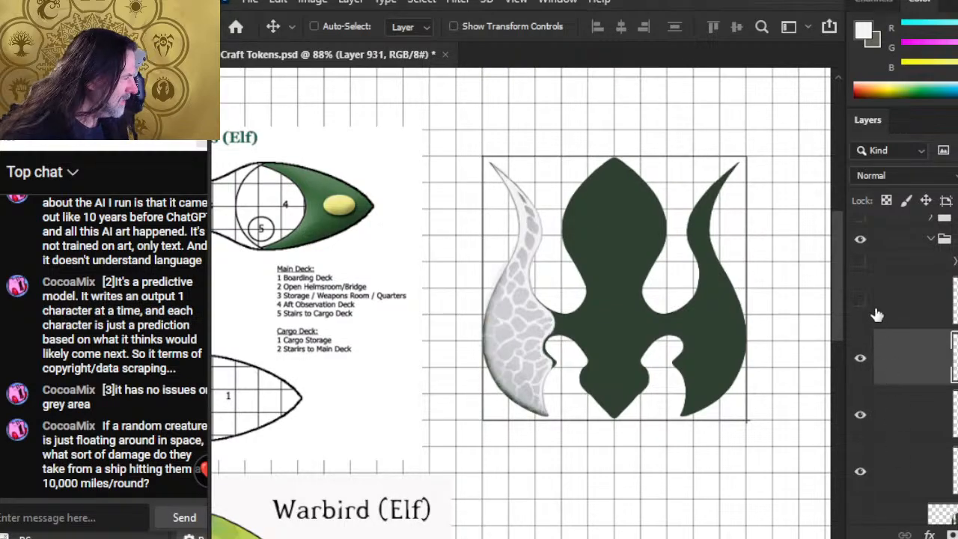
# Group the three visible left-wing texture layers and duplicate the group as Group 7 copy
pyautogui.keyDown('shift'); pyautogui.click(910, 471); pyautogui.keyUp('shift')
pyautogui.hotkey('ctrl', 'g')
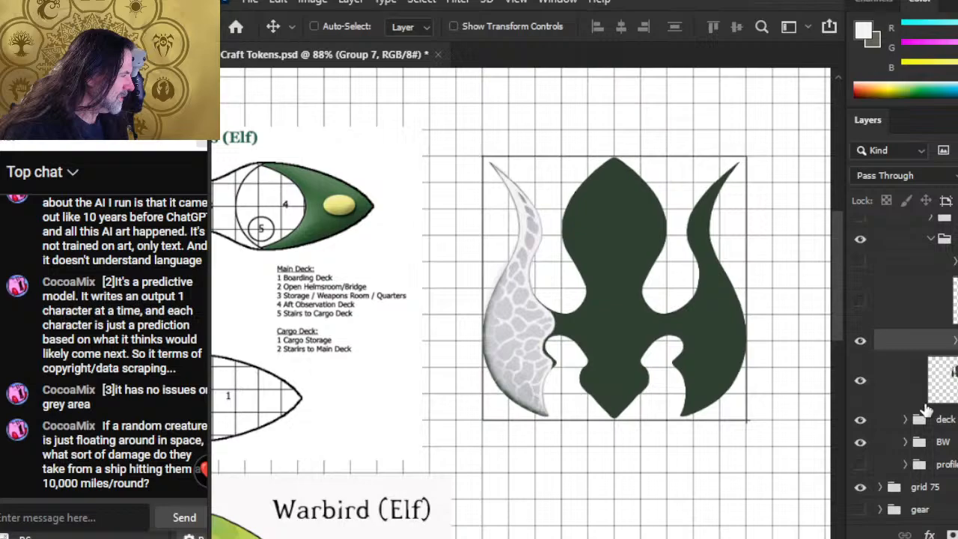
pyautogui.rightClick(929, 338)
pyautogui.click(949, 12)
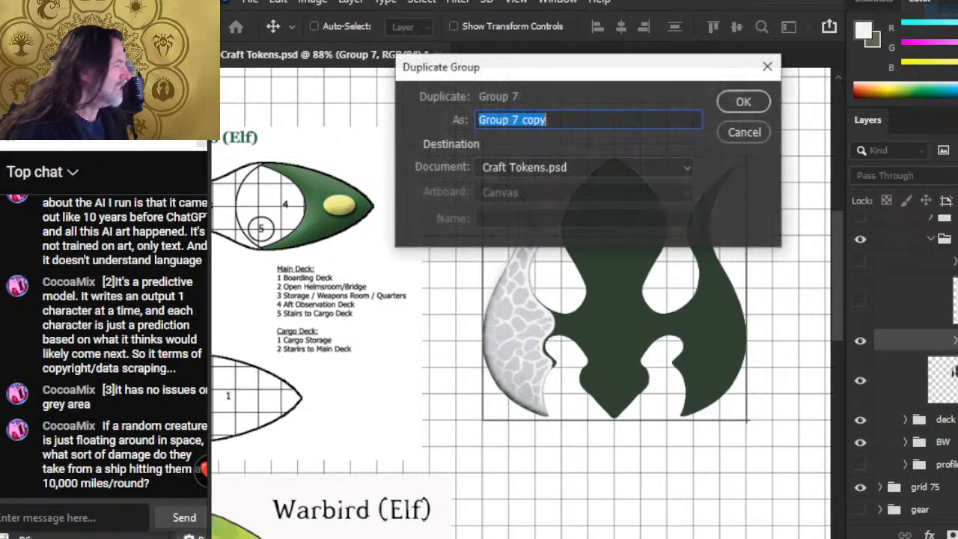
pyautogui.press('Return')
# Flip the duplicated wing group horizontally with Free Transform
pyautogui.press('l')
pyautogui.rightClick(575, 262)
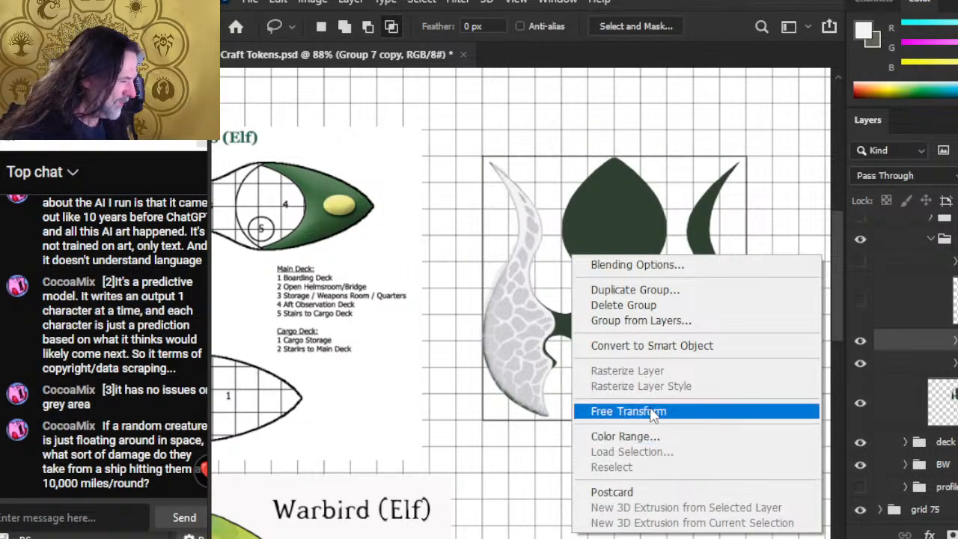
pyautogui.click(648, 409)
pyautogui.rightClick(591, 296)
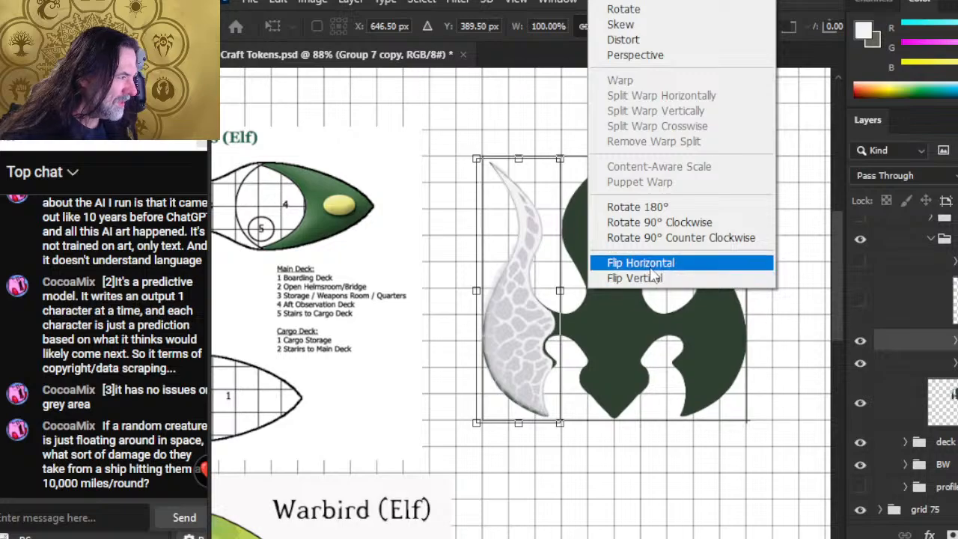
pyautogui.click(640, 262)
pyautogui.press('Return')
# Move the flipped wing group straight across so it lines up with the green right wing
pyautogui.press('v')
pyautogui.hotkey('shift', 'Right')
pyautogui.hotkey('shift', 'Right')
pyautogui.hotkey('shift', 'Right')
pyautogui.hotkey('shift', 'Right')
pyautogui.hotkey('shift', 'Right')
pyautogui.hotkey('shift', 'Right')
pyautogui.hotkey('shift', 'Right')
pyautogui.hotkey('shift', 'Right')
pyautogui.hotkey('shift', 'Right')
pyautogui.hotkey('shift', 'Right')
pyautogui.hotkey('shift', 'Right')
pyautogui.hotkey('shift', 'Right')
pyautogui.hotkey('shift', 'Right')
pyautogui.hotkey('shift', 'Right')
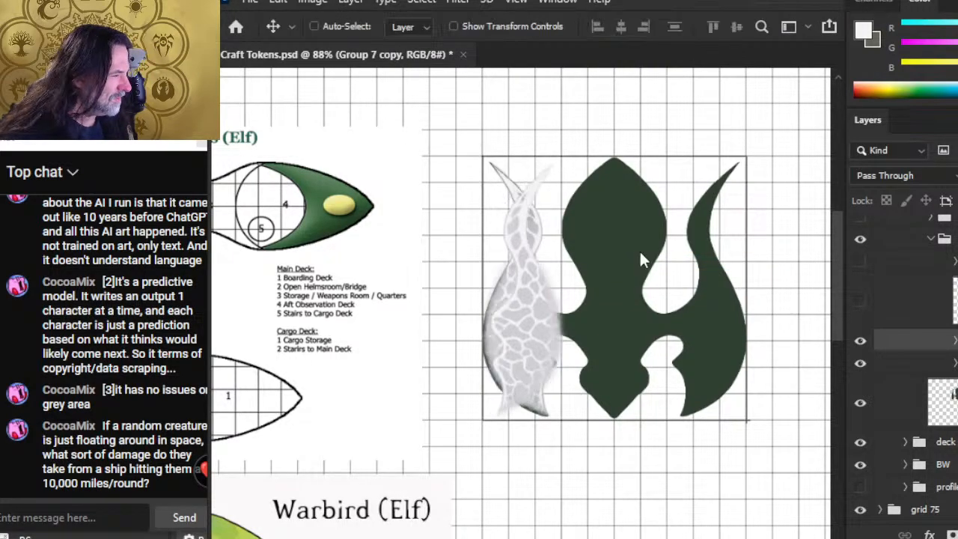
pyautogui.hotkey('shift', 'Right')
pyautogui.hotkey('shift', 'Right')
pyautogui.hotkey('shift', 'Right')
pyautogui.hotkey('shift', 'Right')
pyautogui.hotkey('shift', 'Right')
pyautogui.hotkey('shift', 'Right')
pyautogui.hotkey('shift', 'Right')
pyautogui.hotkey('shift', 'Right')
pyautogui.hotkey('shift', 'Right')
pyautogui.hotkey('shift', 'Right')
pyautogui.hotkey('shift', 'Right')
pyautogui.hotkey('shift', 'Right')
pyautogui.hotkey('shift', 'Right')
pyautogui.hotkey('shift', 'Right')
pyautogui.hotkey('shift', 'Right')
pyautogui.hotkey('shift', 'Right')
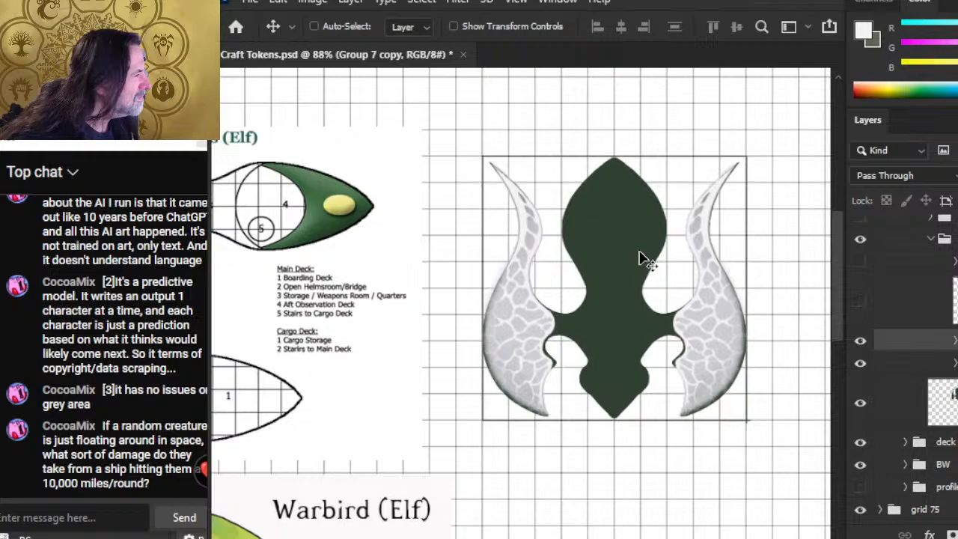
pyautogui.hotkey('shift', 'Right')
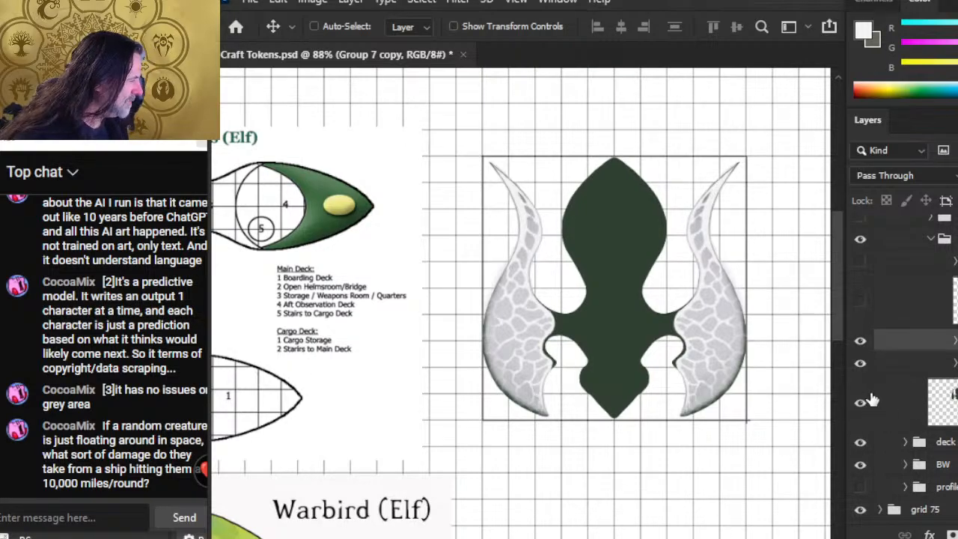
# Try to move the green ship silhouette layer up into Group 7 inside the wings group
pyautogui.click(932, 240)
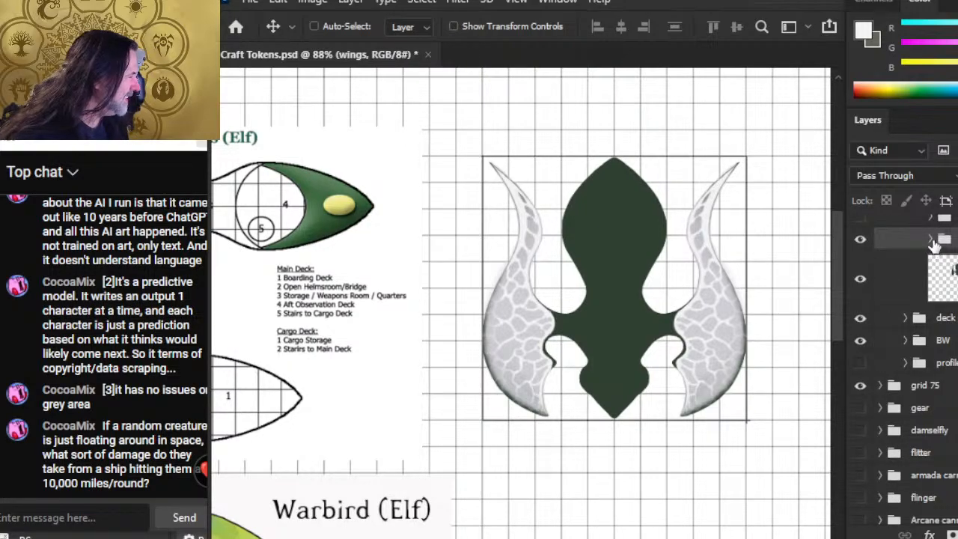
pyautogui.click(931, 240)
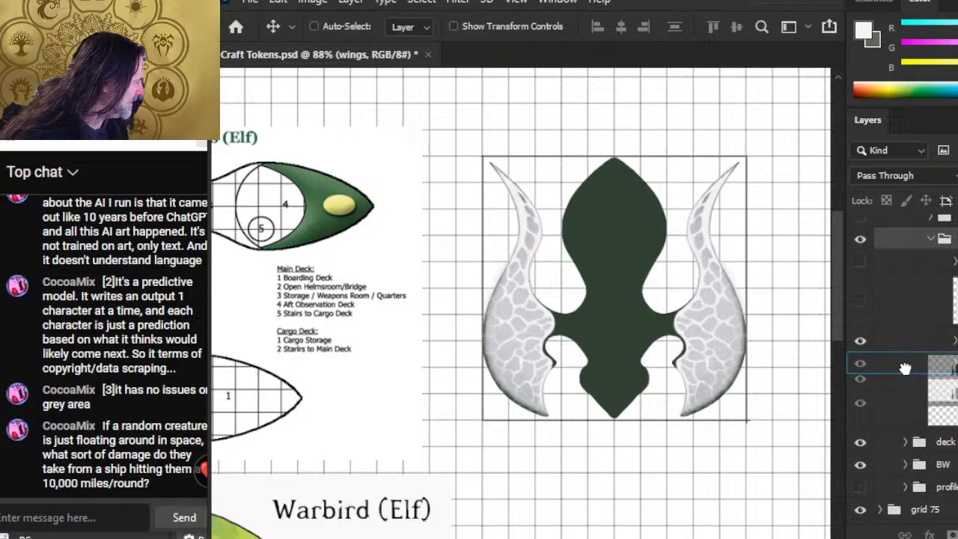
pyautogui.moveTo(905, 367); pyautogui.dragTo(906, 366)
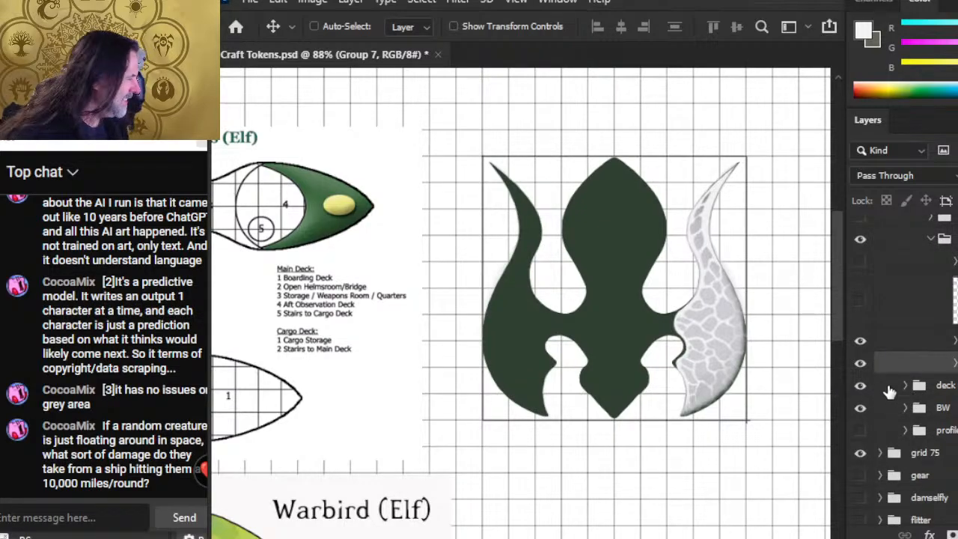
pyautogui.hotkey('ctrl', 'z')
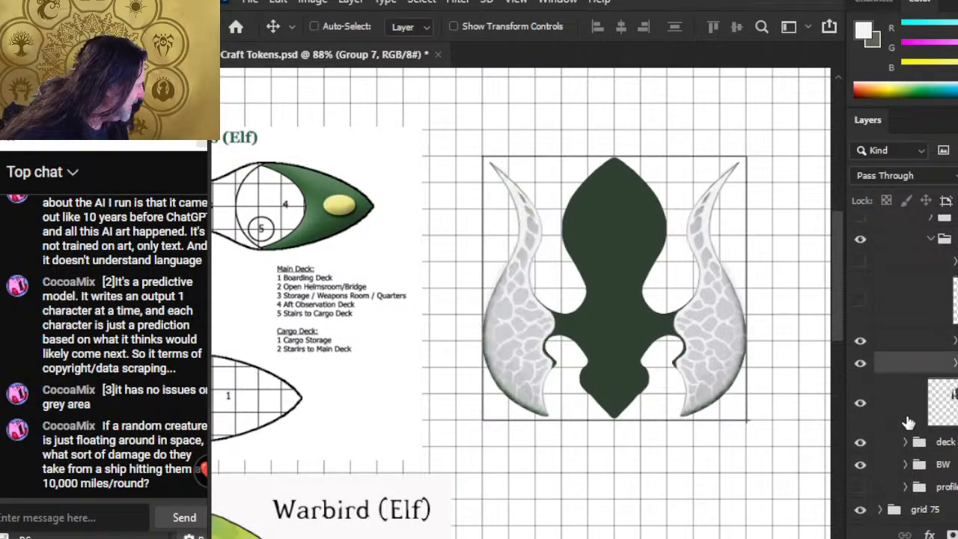
# Move the green ship silhouette layer into the wings group, below Group 7, and collapse the wings group
pyautogui.click(862, 404)
pyautogui.click(862, 405)
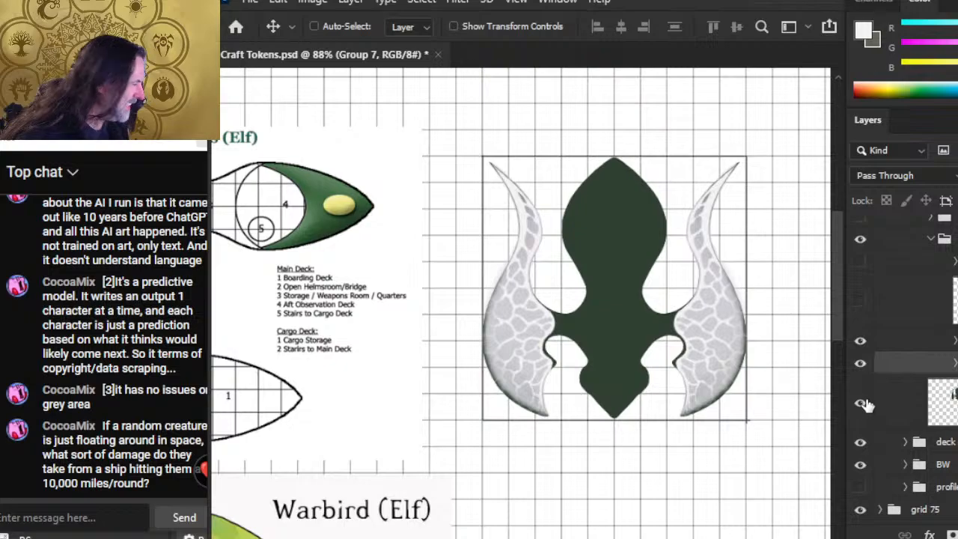
pyautogui.click(864, 367)
pyautogui.click(864, 368)
pyautogui.moveTo(896, 417); pyautogui.dragTo(897, 389)
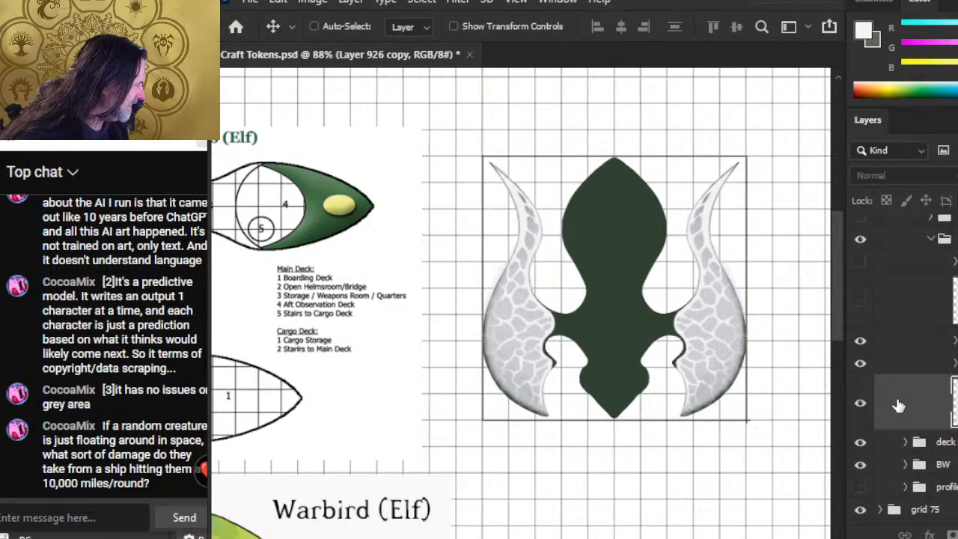
pyautogui.click(938, 241)
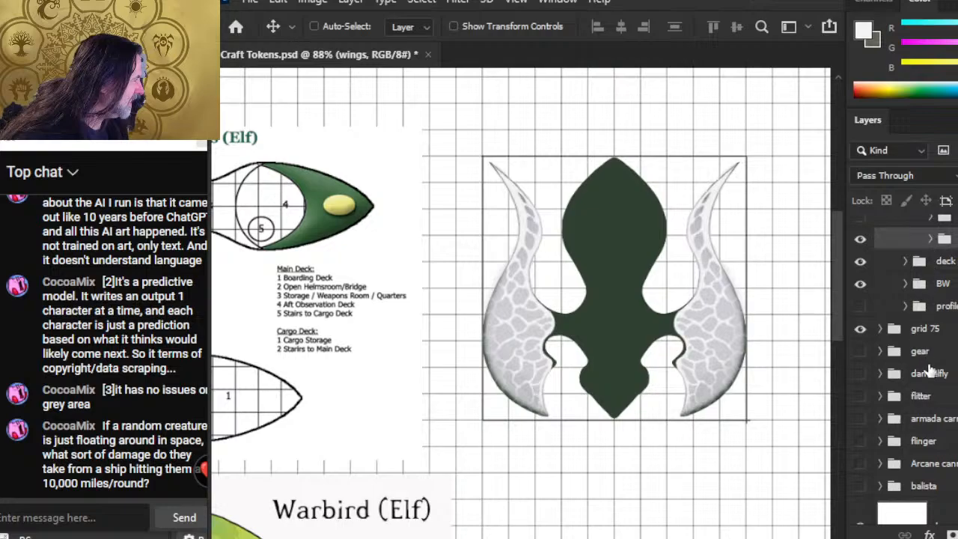
# Expand the wings group and move the green silhouette layer out of the COLOR group, above the deck group
pyautogui.click(931, 238)
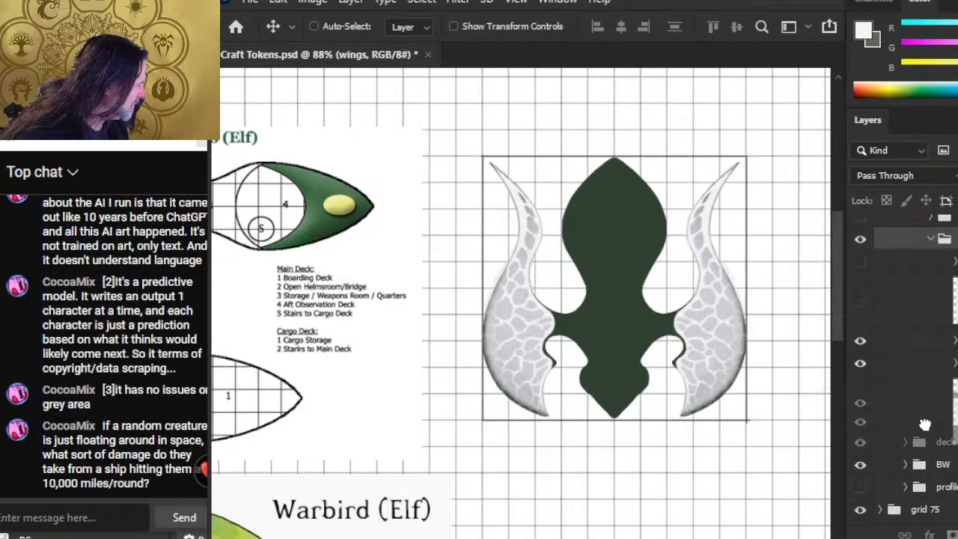
pyautogui.moveTo(925, 425); pyautogui.dragTo(929, 435)
pyautogui.scroll(4, 907, 352)
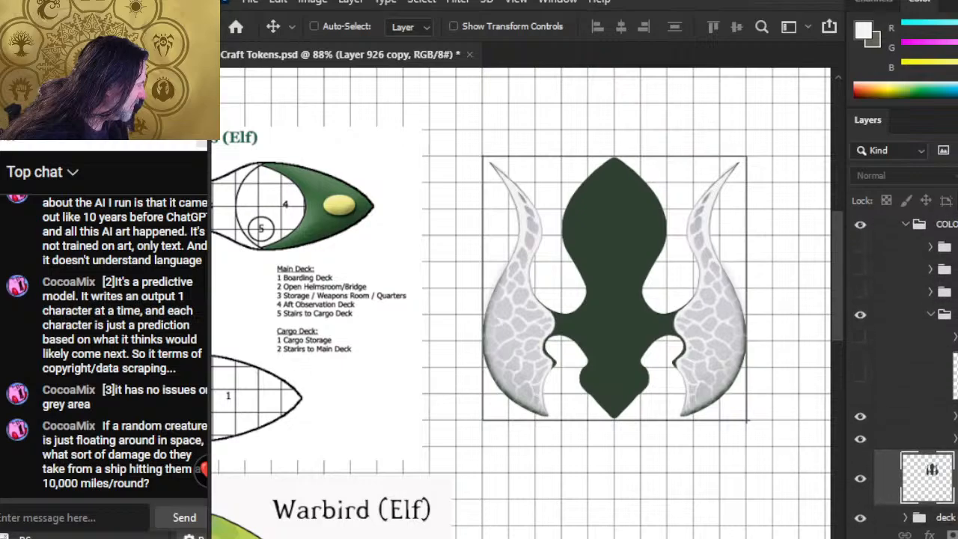
# Place the green silhouette layer at the bottom of the wings group inside the COLOR group
pyautogui.click(912, 245)
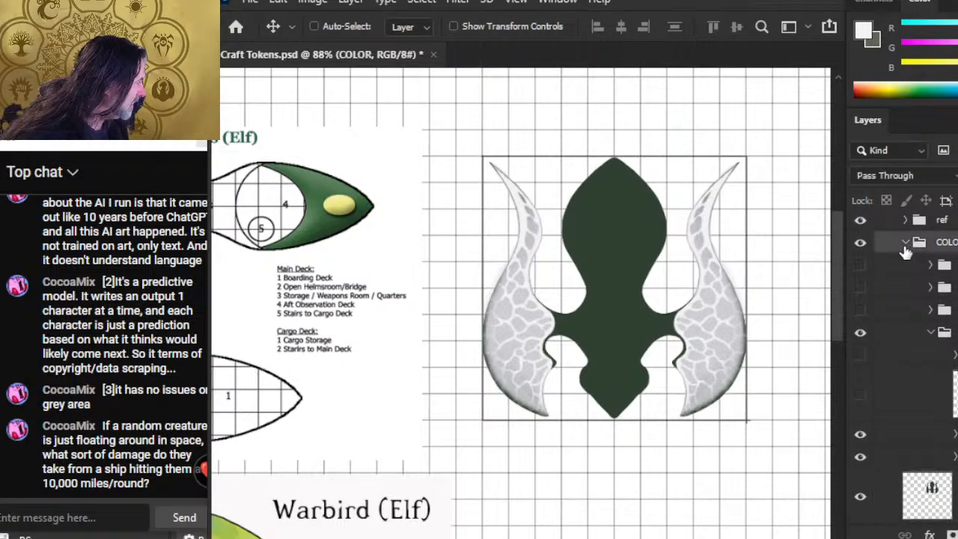
pyautogui.click(906, 242)
pyautogui.click(905, 242)
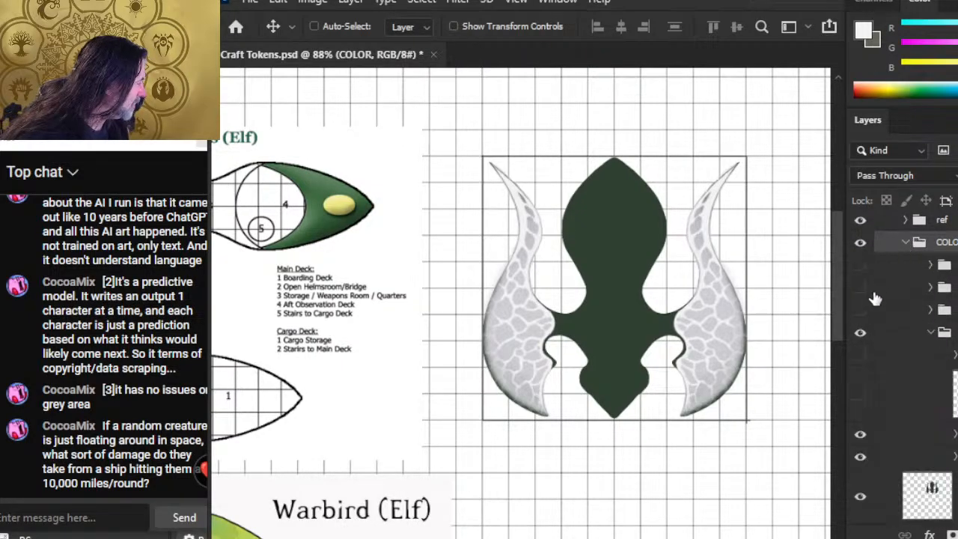
pyautogui.moveTo(928, 467); pyautogui.dragTo(955, 479)
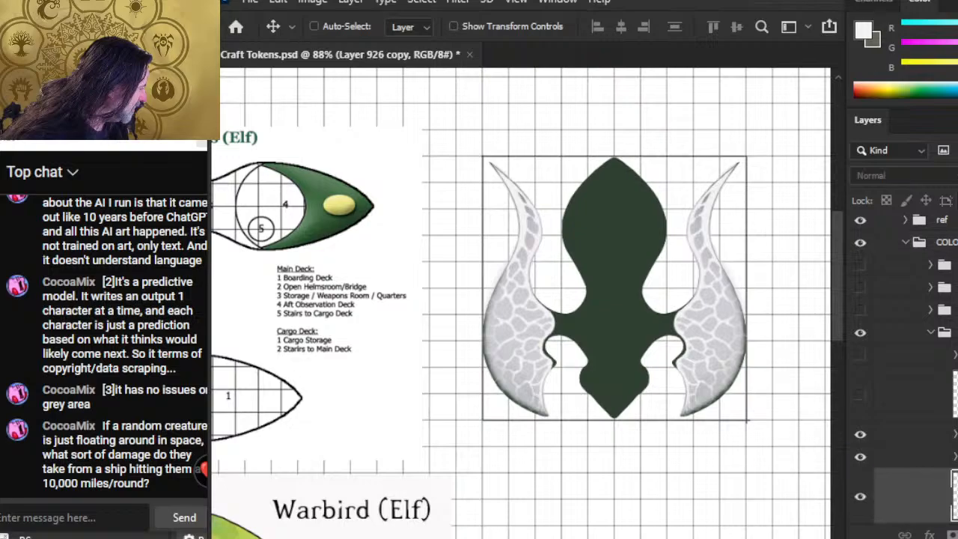
# Check the coloured ship against the black silhouette by toggling the COLOR group's visibility, and examine the whole token beside the reference images
pyautogui.click(906, 243)
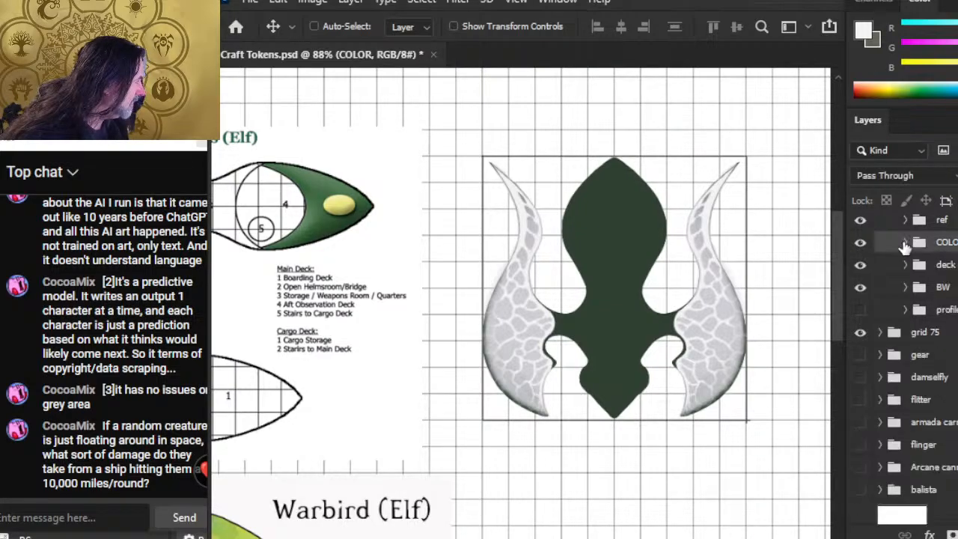
pyautogui.click(905, 244)
pyautogui.click(861, 243)
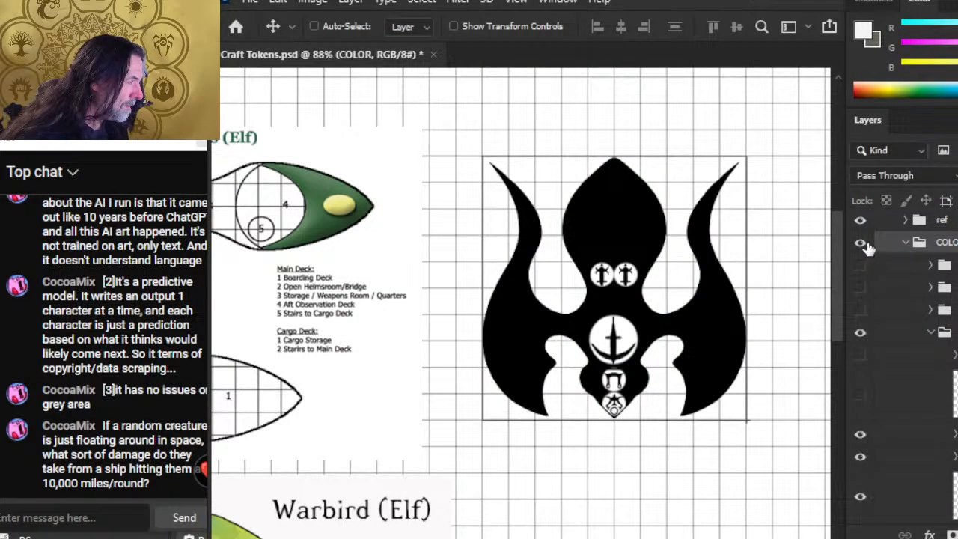
pyautogui.click(861, 243)
pyautogui.scroll(-2, 906, 359)
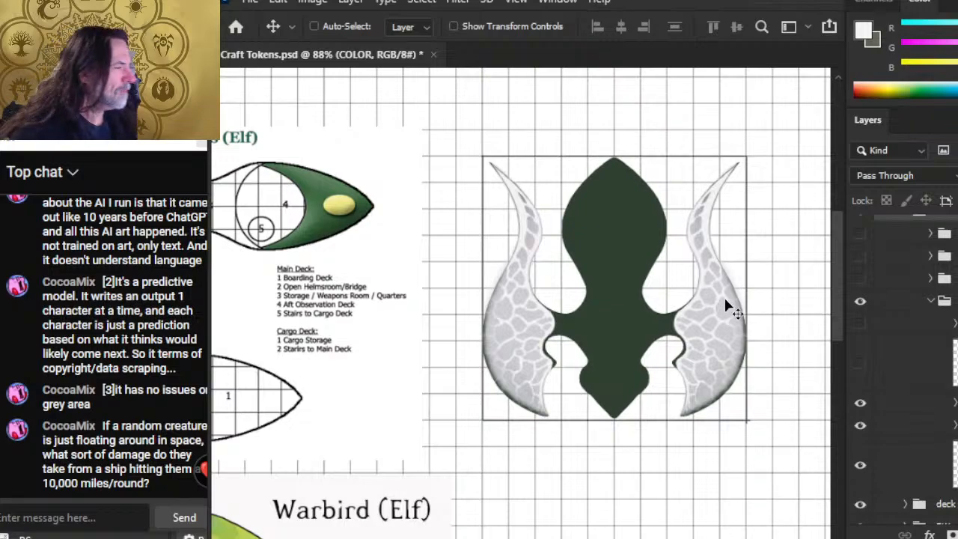
pyautogui.press('z')
pyautogui.moveTo(708, 328); pyautogui.dragTo(627, 343)
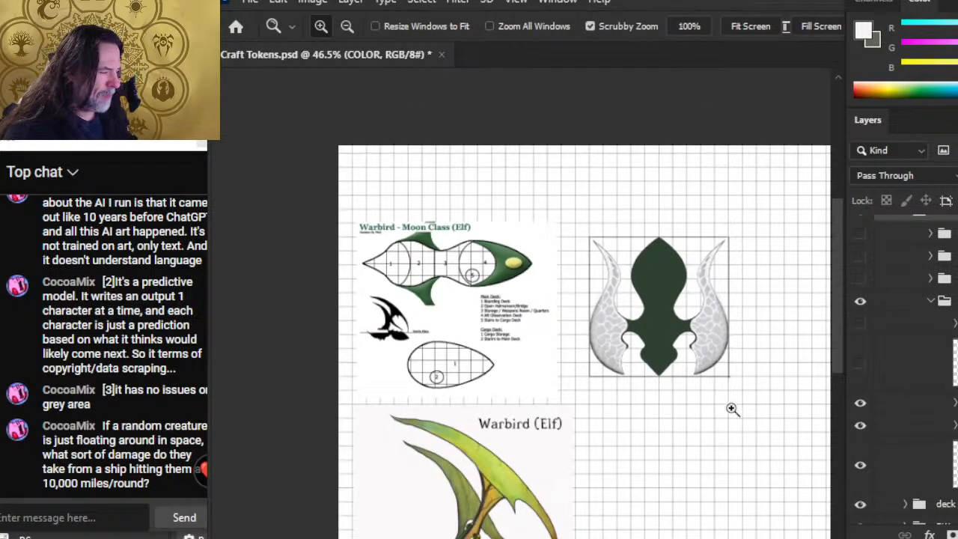
pyautogui.moveTo(733, 439); pyautogui.dragTo(681, 405)
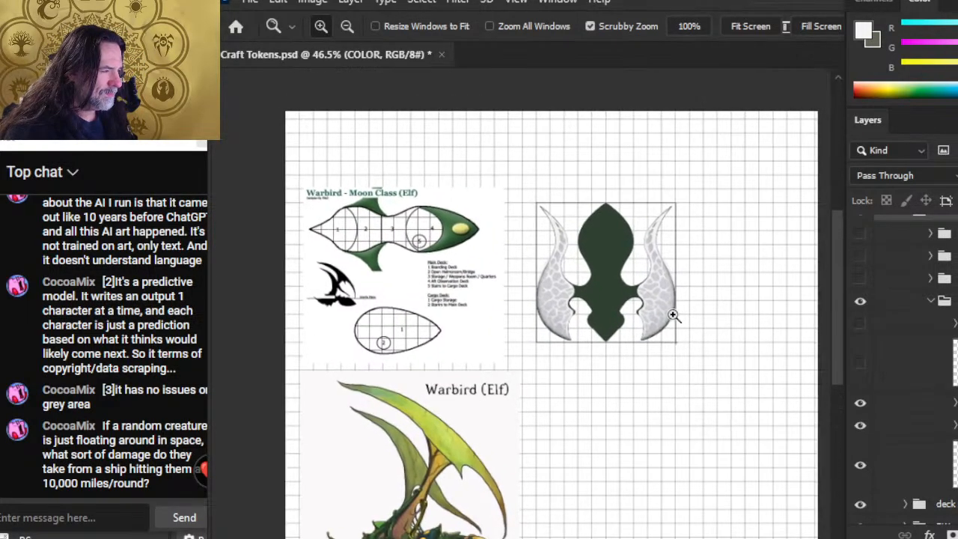
pyautogui.moveTo(657, 286); pyautogui.dragTo(735, 330)
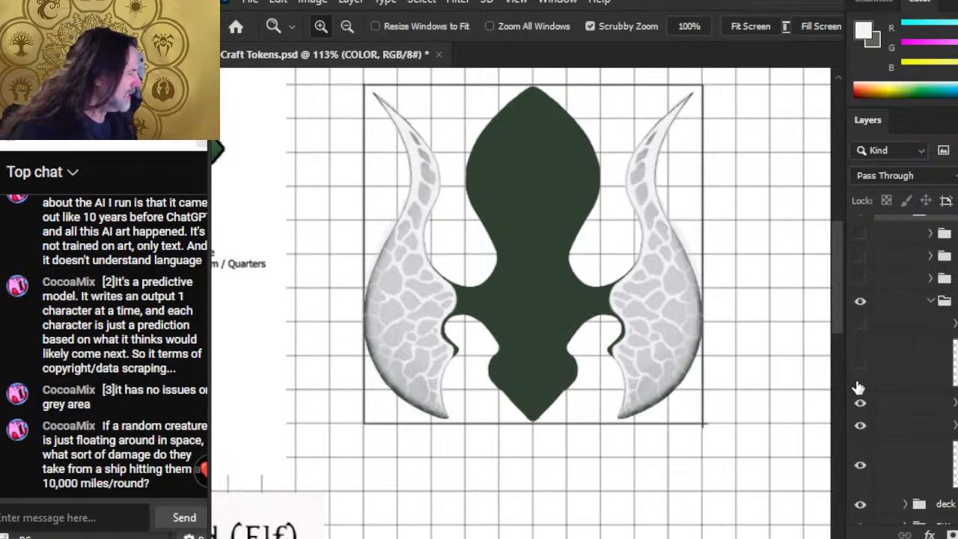
# Try to combine the two visible wing groups and the hidden layer above them into a new group named wings
pyautogui.click(924, 430)
pyautogui.keyDown('ctrl'); pyautogui.click(913, 410); pyautogui.keyUp('ctrl')
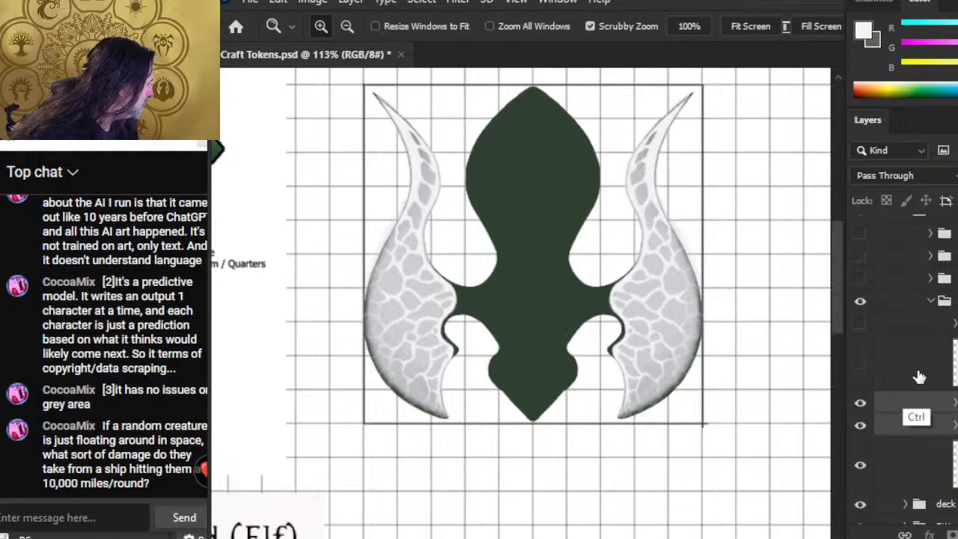
pyautogui.keyDown('ctrl'); pyautogui.click(915, 374); pyautogui.keyUp('ctrl')
pyautogui.hotkey('ctrl', 'g')
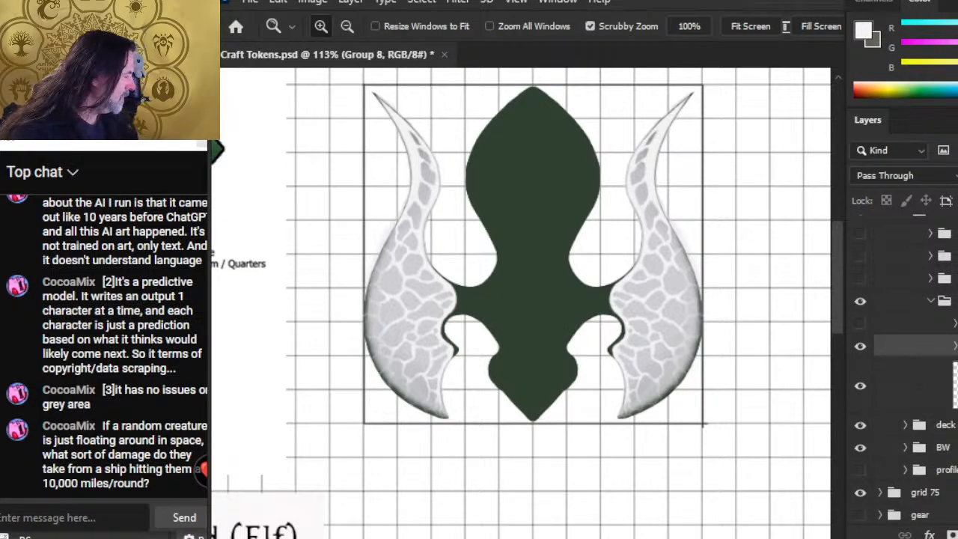
pyautogui.press('Return')
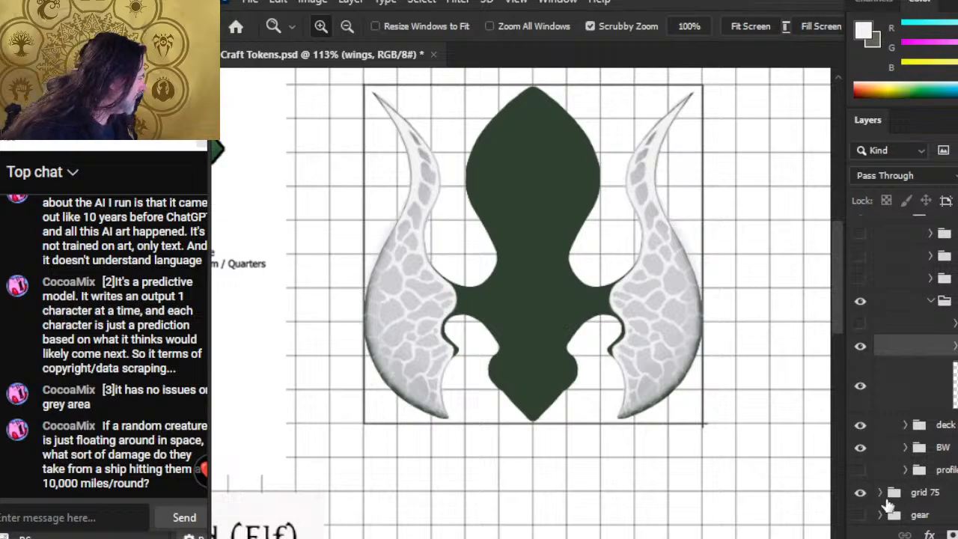
pyautogui.hotkey('ctrl', 'z')
pyautogui.hotkey('ctrl', 'z')
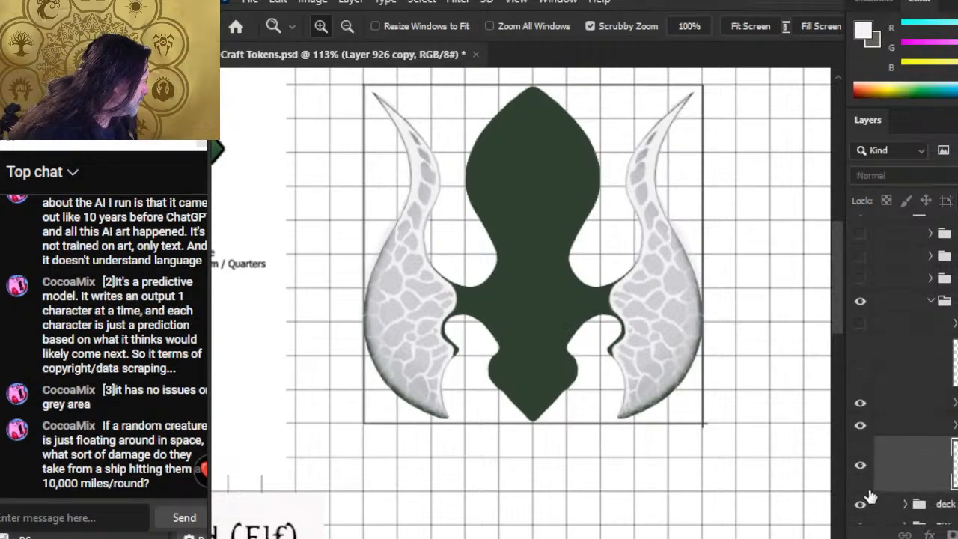
# Move the green silhouette layer out of the wings group to sit directly below it, and rename the layer body
pyautogui.click(932, 303)
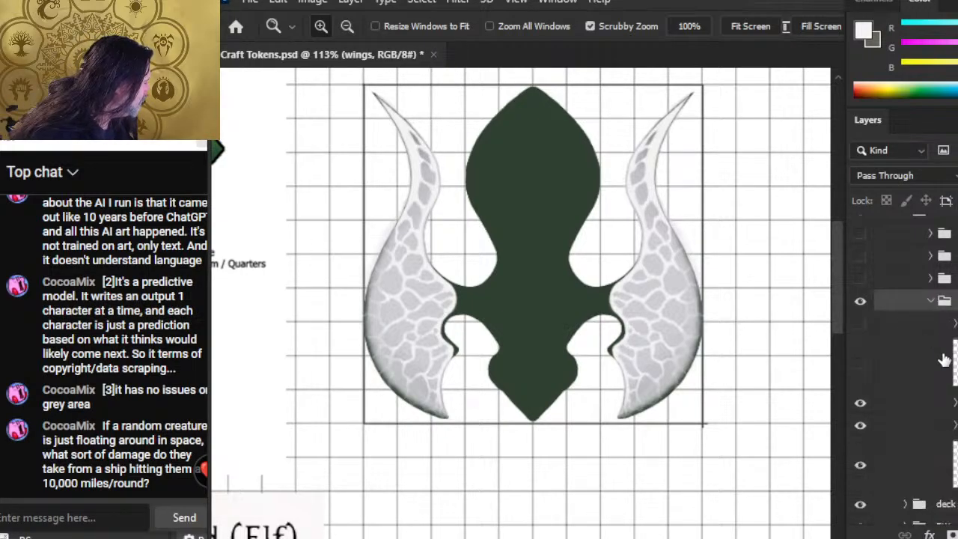
pyautogui.moveTo(919, 466); pyautogui.dragTo(874, 295)
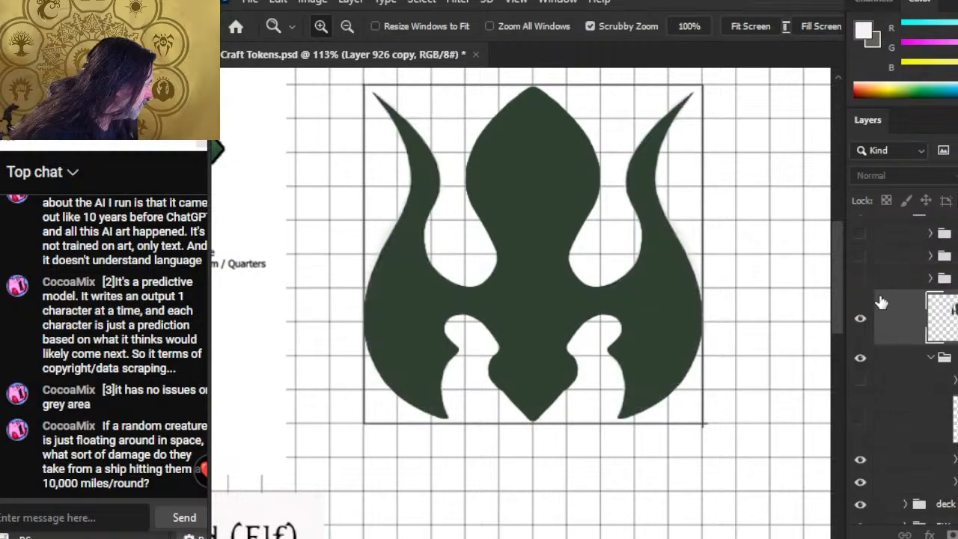
pyautogui.moveTo(913, 363); pyautogui.dragTo(907, 292)
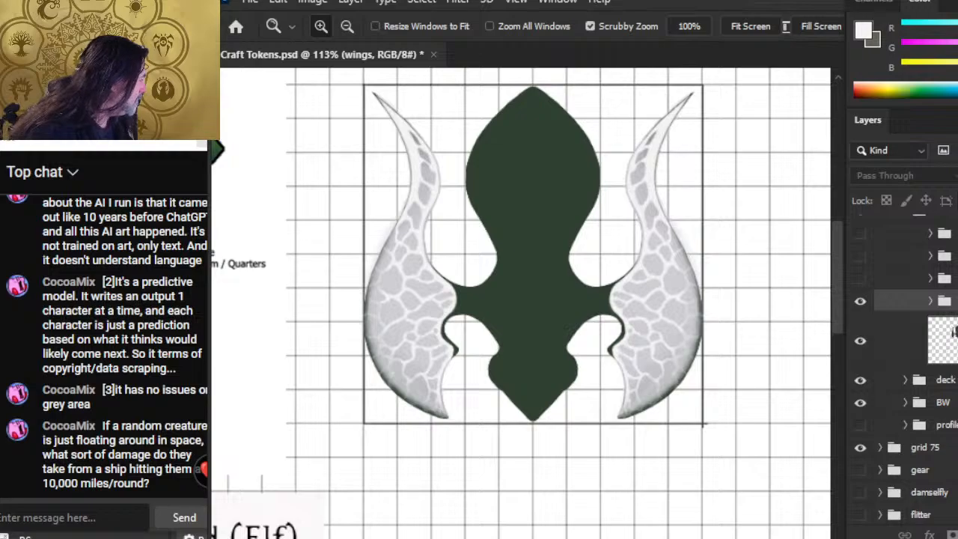
pyautogui.click(953, 336)
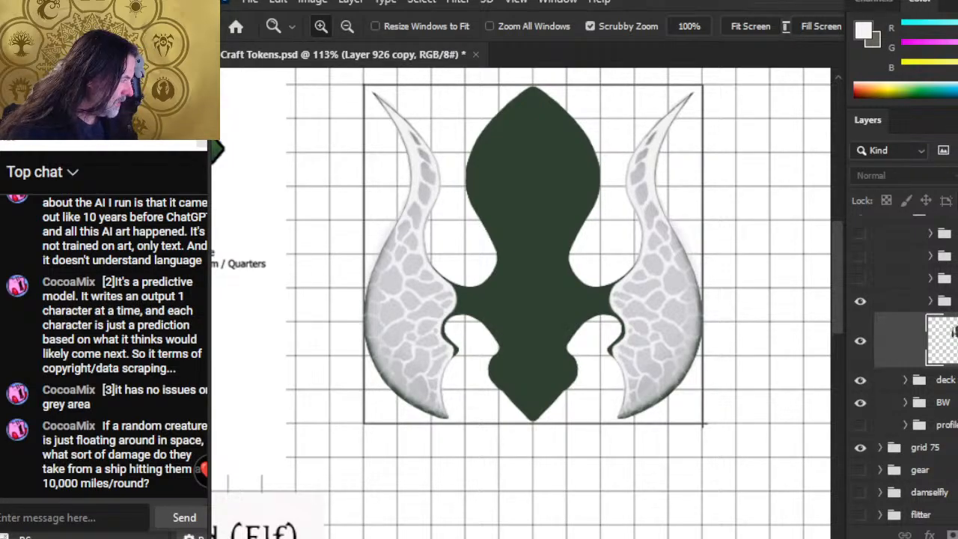
pyautogui.press('Return')
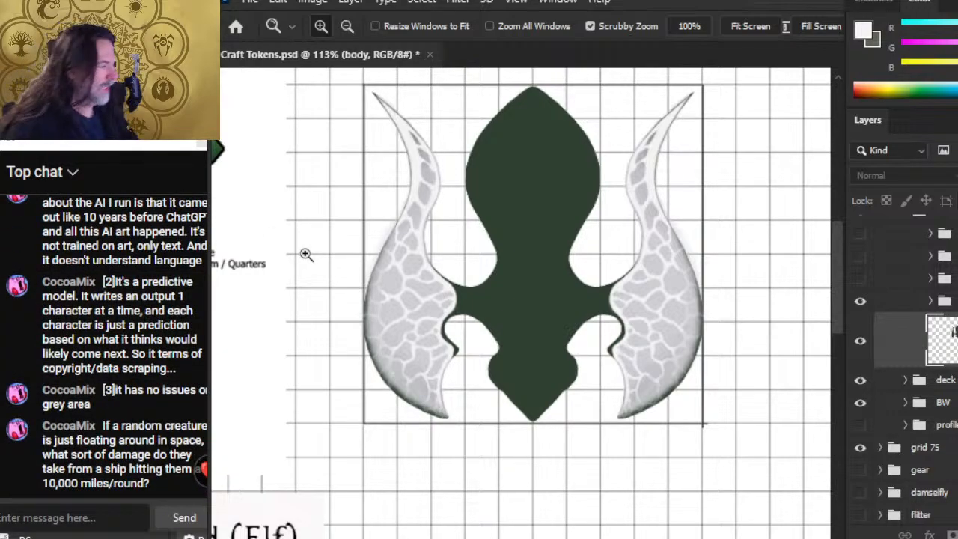
# Sample the light teal from the central back panel of the detailed body artwork, showing its group only while sampling
pyautogui.click(860, 278)
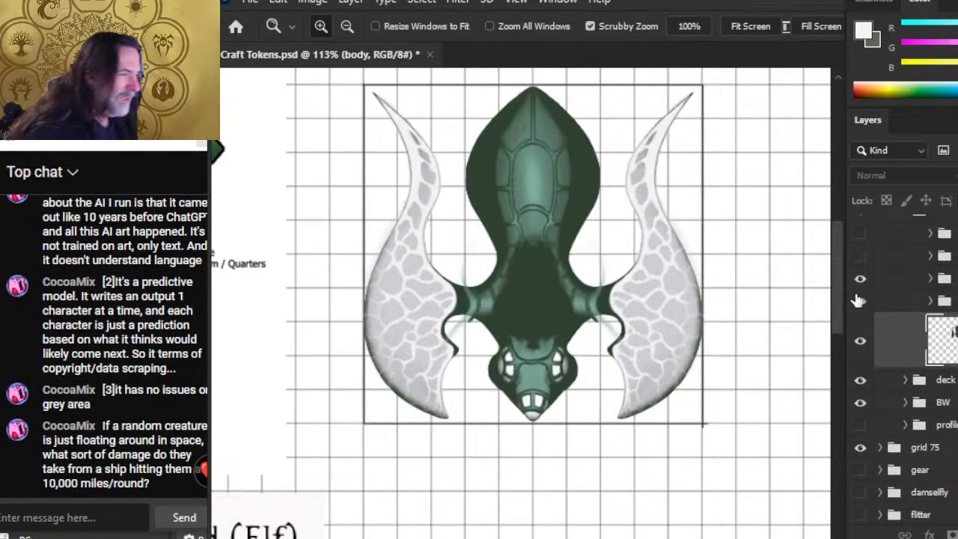
pyautogui.moveTo(574, 235); pyautogui.dragTo(574, 297)
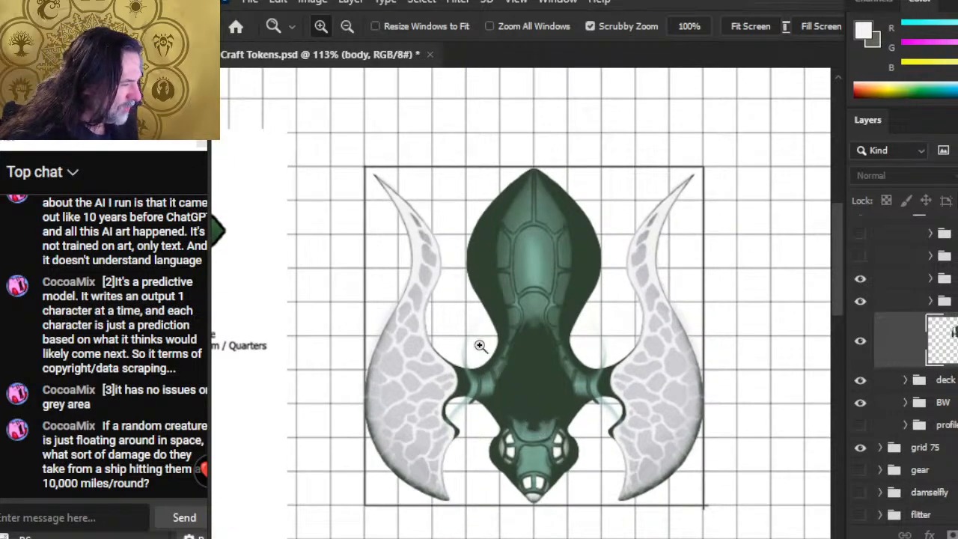
pyautogui.moveTo(480, 345); pyautogui.dragTo(545, 360)
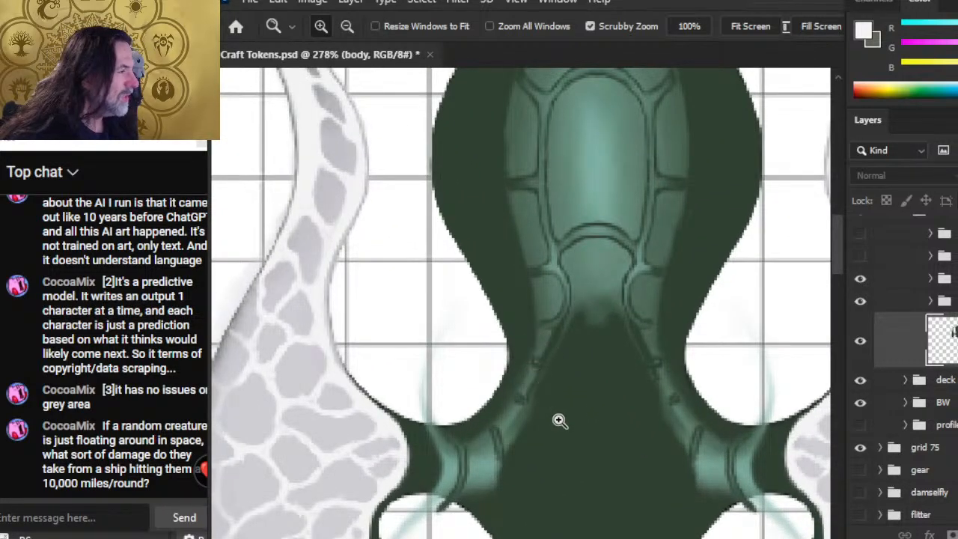
pyautogui.press('b')
pyautogui.keyDown('alt'); pyautogui.click(591, 174); pyautogui.keyUp('alt')
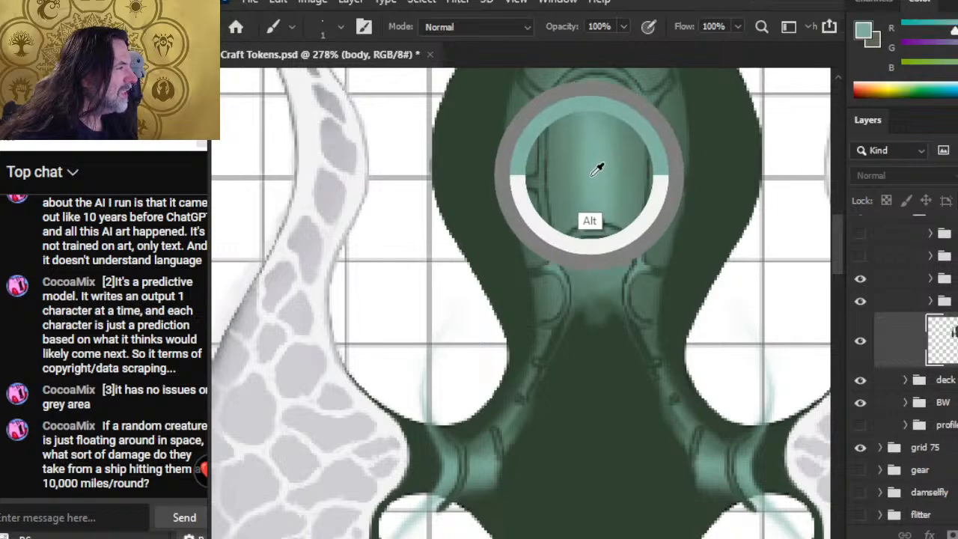
pyautogui.moveTo(598, 169)
pyautogui.mouseDown()
pyautogui.moveTo(622, 165)
pyautogui.moveTo(599, 185)
pyautogui.moveTo(573, 235)
pyautogui.moveTo(601, 182)
pyautogui.moveTo(552, 162)
pyautogui.moveTo(552, 97)
pyautogui.moveTo(605, 134)
pyautogui.moveTo(608, 181)
pyautogui.mouseUp()
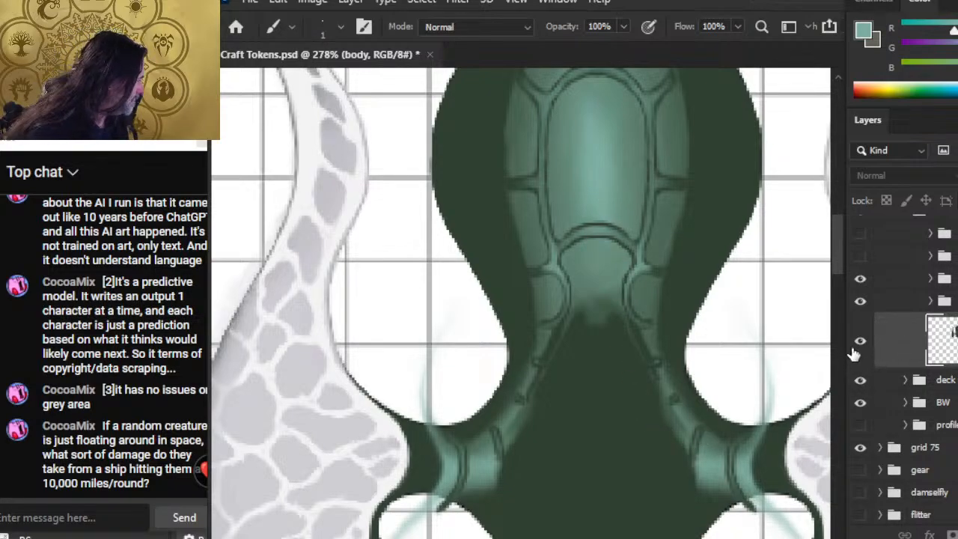
pyautogui.click(861, 279)
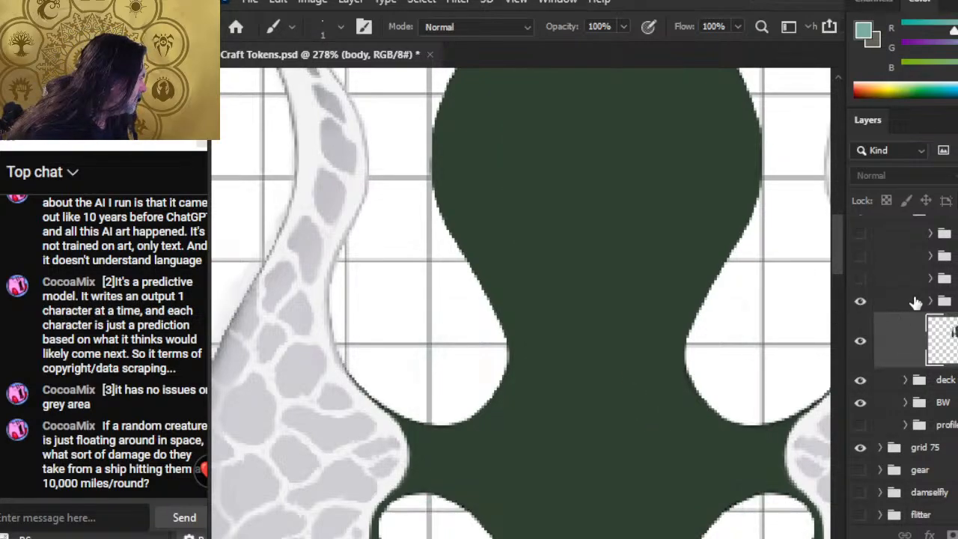
# Add a new empty layer above the wings group and place it in a new group named body
pyautogui.click(898, 302)
pyautogui.hotkey('ctrl', 'shift', 'alt', 'n')
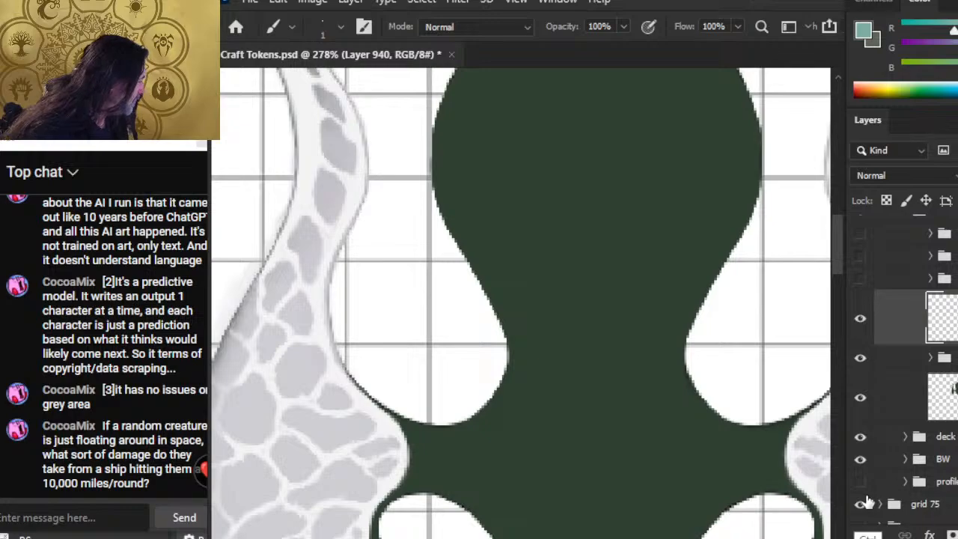
pyautogui.hotkey('ctrl', 'g')
pyautogui.click(949, 341)
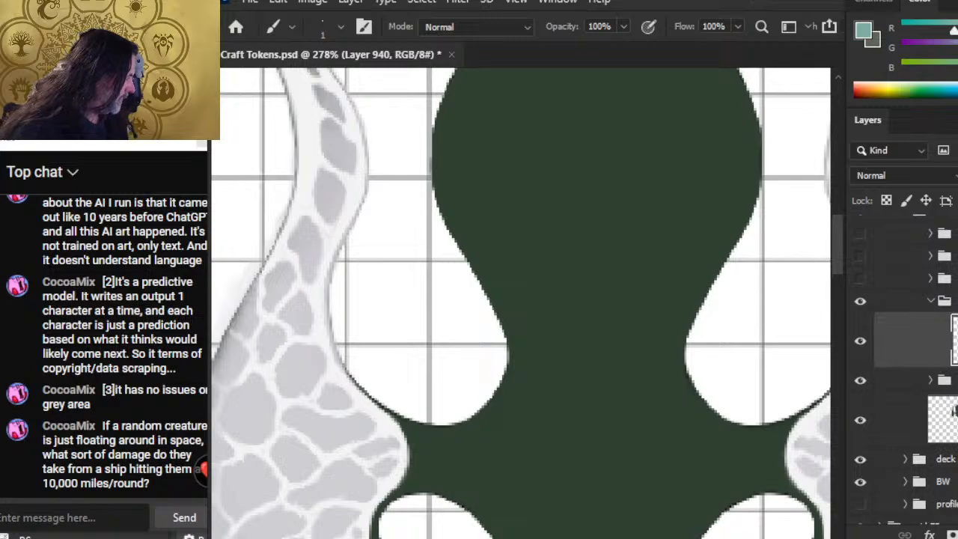
pyautogui.click(949, 301)
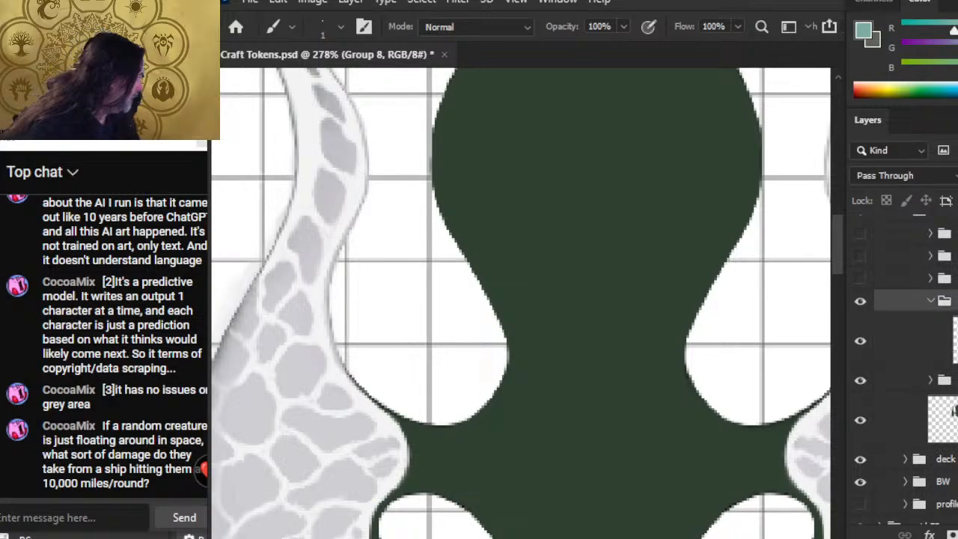
pyautogui.press('Return')
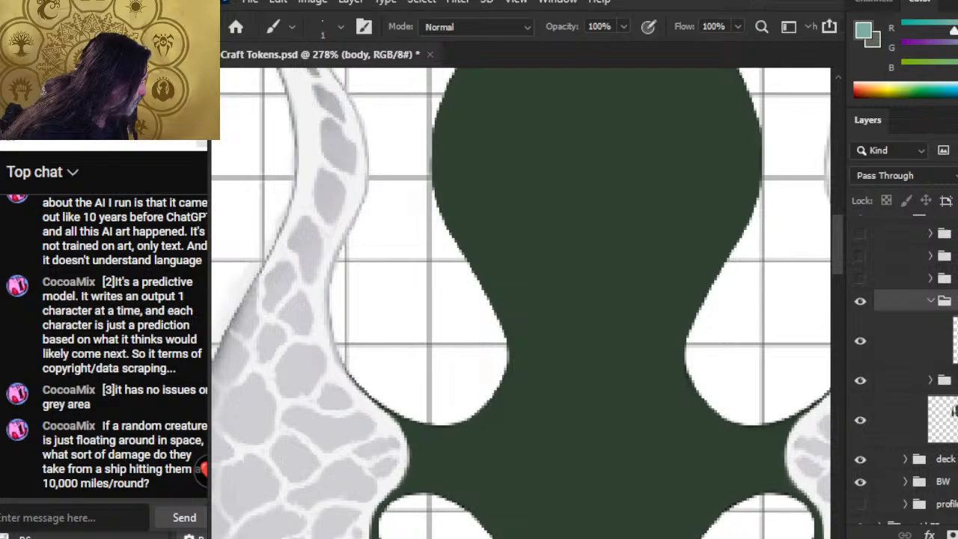
# Move the body group below the wings group with the green silhouette layer inside it, and make its empty layer active
pyautogui.moveTo(949, 301); pyautogui.dragTo(949, 386)
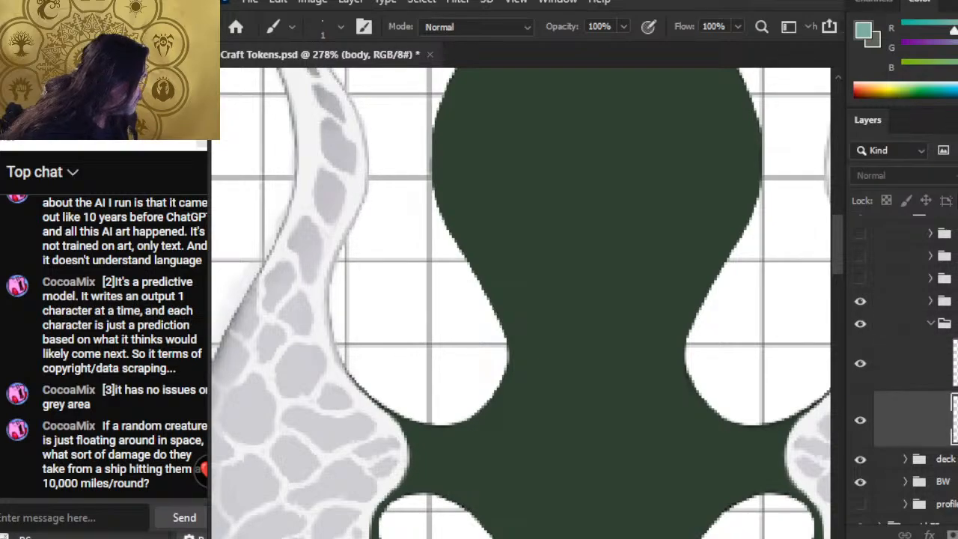
pyautogui.click(861, 325)
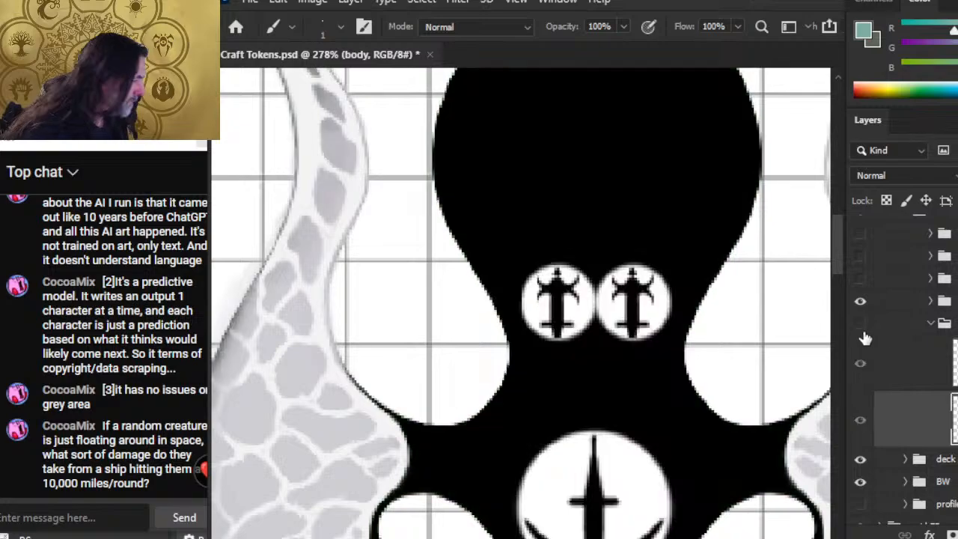
pyautogui.click(861, 325)
pyautogui.click(891, 363)
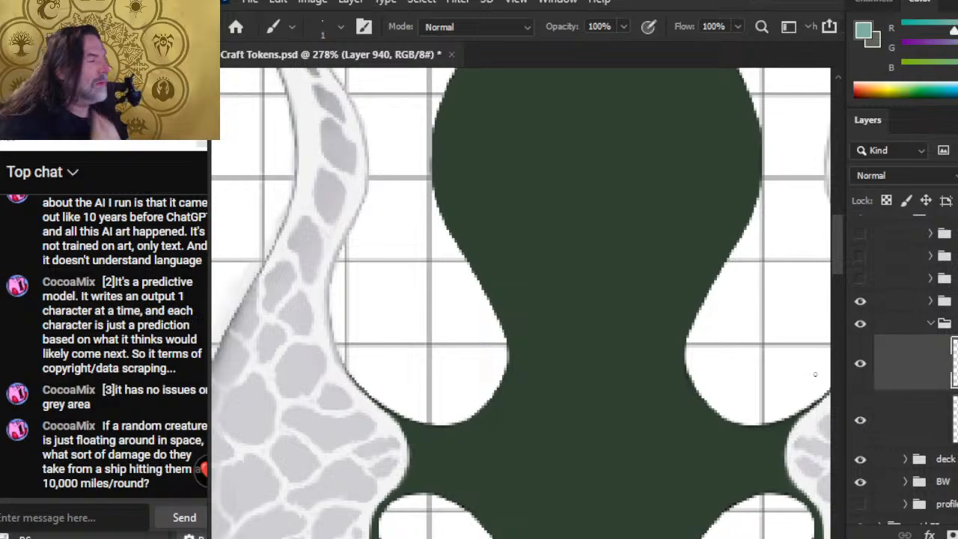
# With a 1 px brush, paint two parallel vertical teal lines down the centre from the tip of the green body
pyautogui.press('z')
pyautogui.moveTo(673, 284)
pyautogui.mouseDown()
pyautogui.moveTo(628, 277)
pyautogui.moveTo(620, 254)
pyautogui.moveTo(611, 274)
pyautogui.mouseUp()
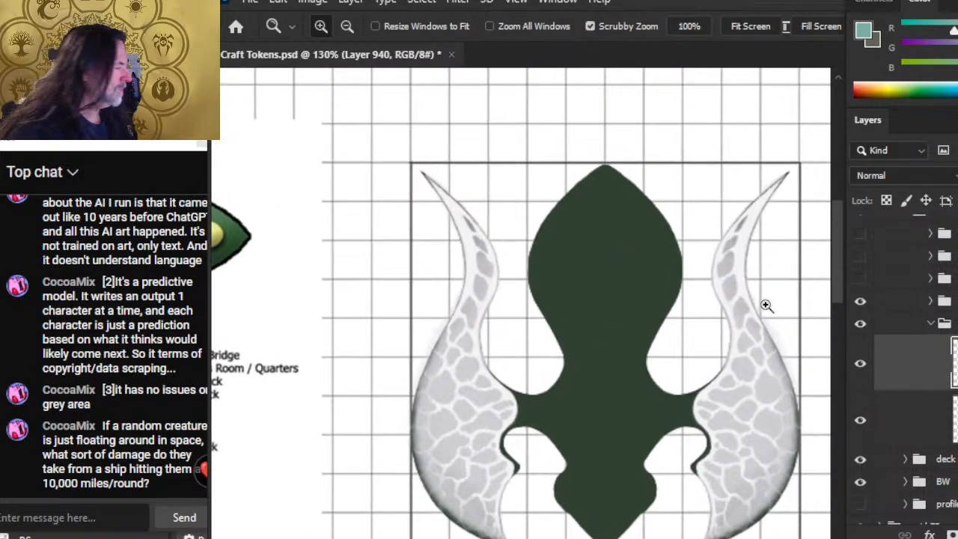
pyautogui.click(860, 280)
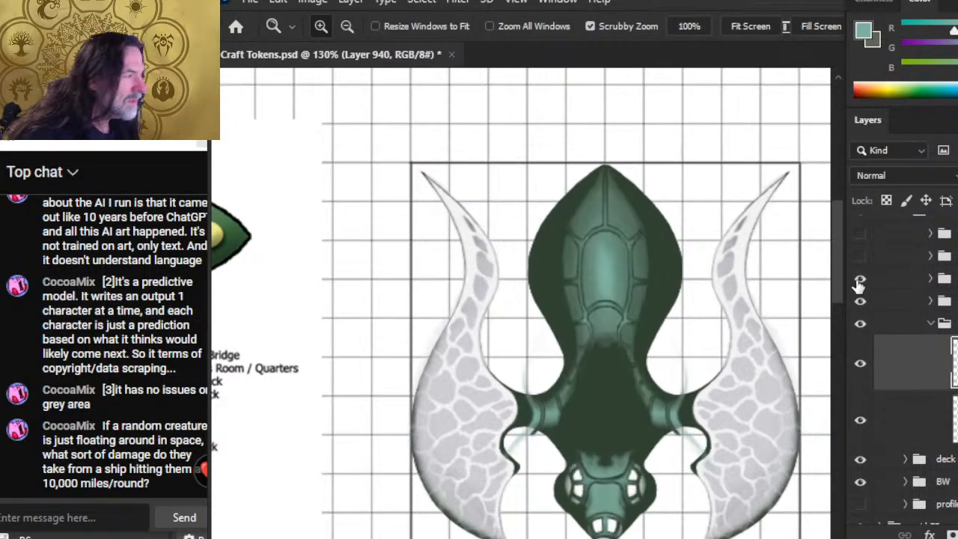
pyautogui.click(861, 282)
pyautogui.click(609, 185)
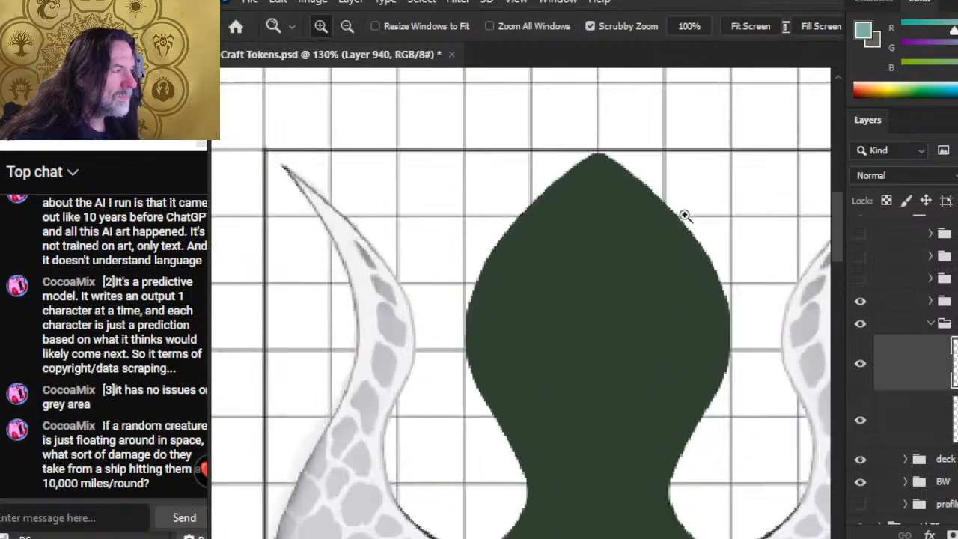
pyautogui.click(584, 176)
pyautogui.press('b')
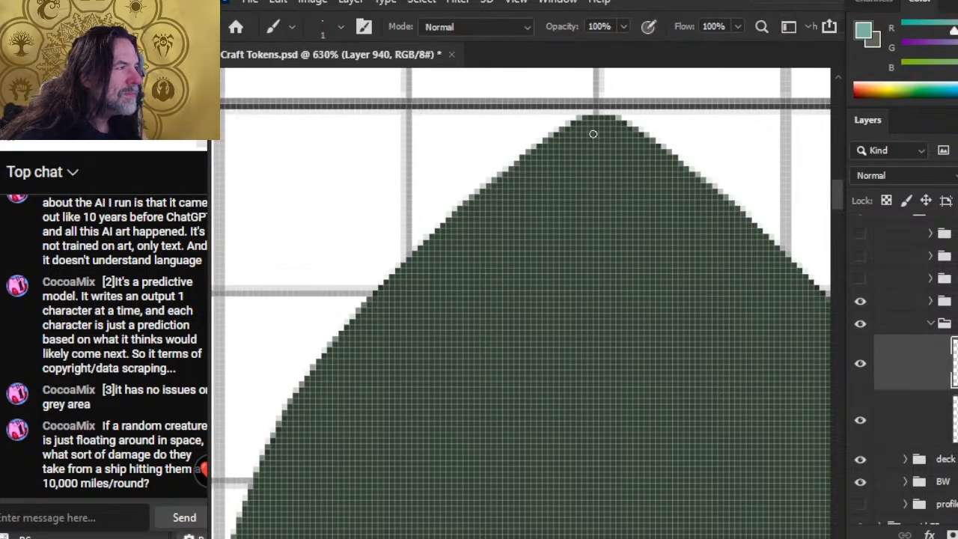
pyautogui.click(861, 280)
pyautogui.click(861, 281)
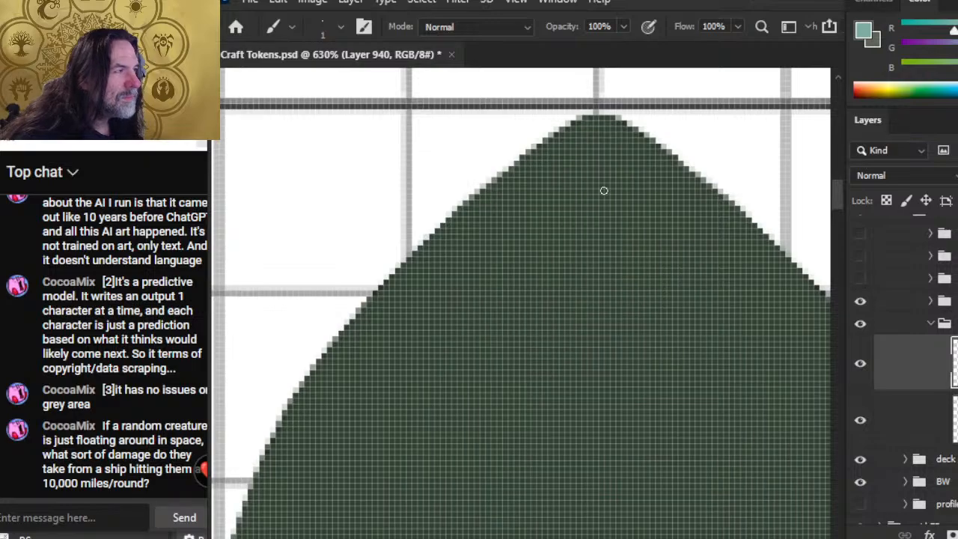
pyautogui.moveTo(591, 125); pyautogui.dragTo(591, 330)
pyautogui.moveTo(605, 124); pyautogui.dragTo(606, 374)
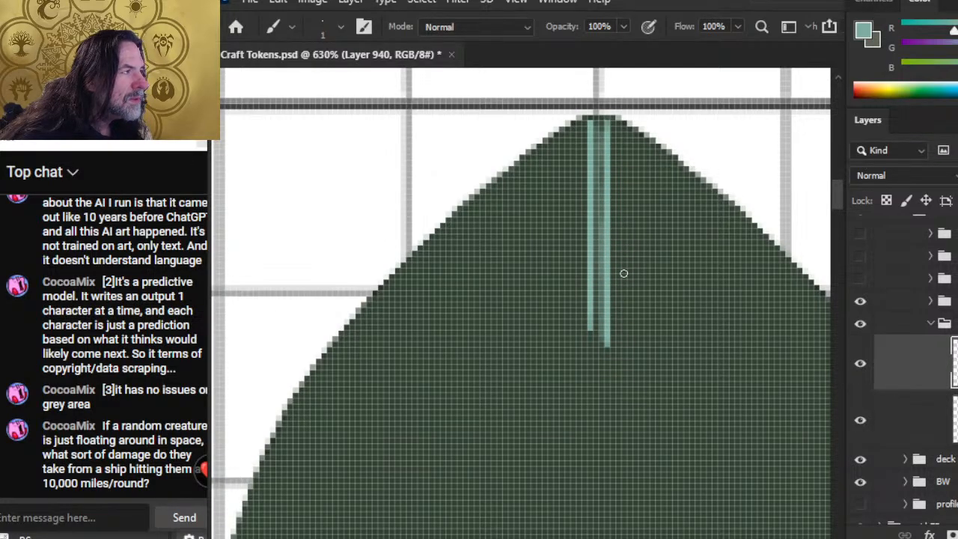
# Smudge the two teal centre lines downward at 80% strength to lengthen them and fade their lower ends
pyautogui.press('r')
pyautogui.moveTo(593, 264)
pyautogui.mouseDown()
pyautogui.moveTo(593, 443)
pyautogui.moveTo(593, 382)
pyautogui.moveTo(593, 402)
pyautogui.mouseUp()
pyautogui.moveTo(598, 156)
pyautogui.mouseDown()
pyautogui.moveTo(599, 382)
pyautogui.moveTo(596, 162)
pyautogui.moveTo(597, 330)
pyautogui.mouseUp()
pyautogui.moveTo(598, 225); pyautogui.dragTo(599, 413)
pyautogui.moveTo(598, 243); pyautogui.dragTo(598, 450)
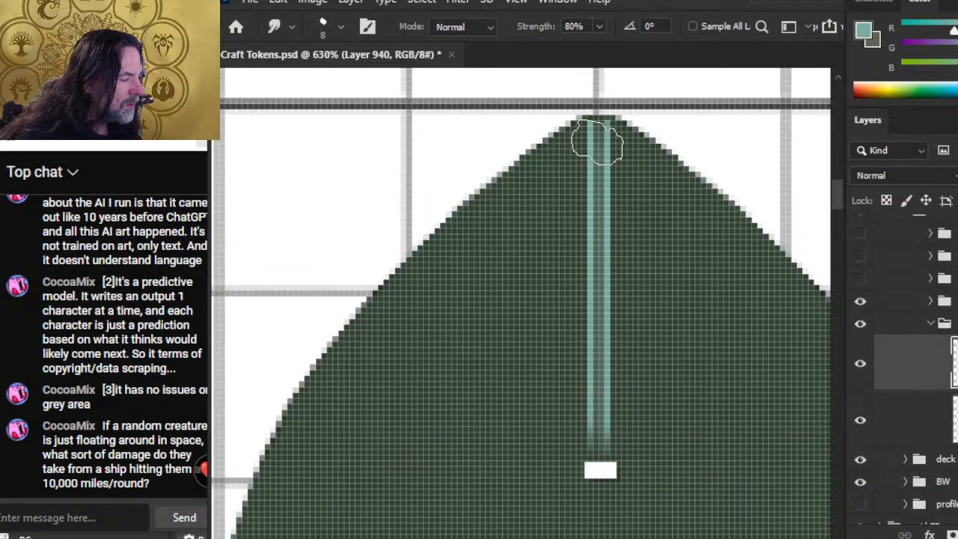
# Smudge the two teal centre lines farther down the green body at 80% strength and blend their upper ends at the tip
pyautogui.moveTo(599, 300); pyautogui.dragTo(599, 483)
pyautogui.press('z')
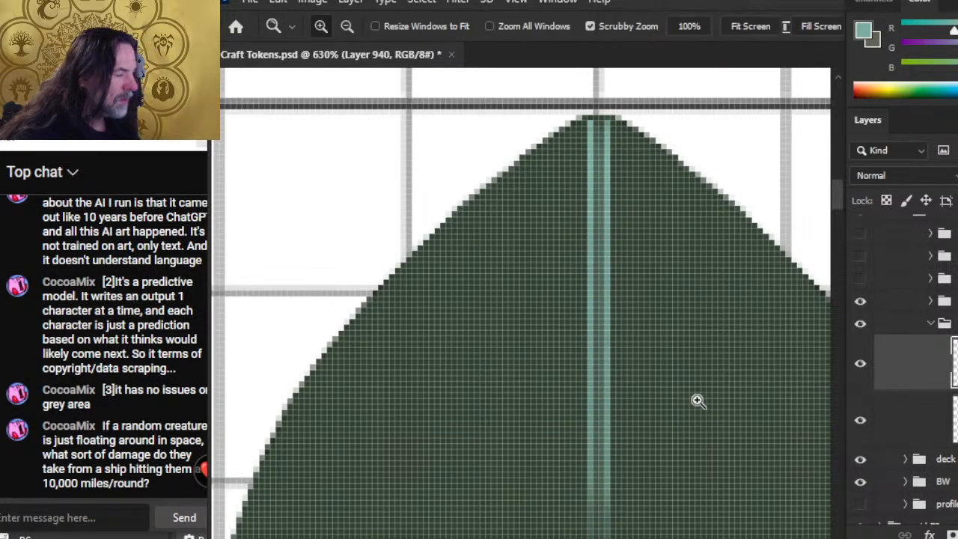
pyautogui.scroll(-4, 697, 397)
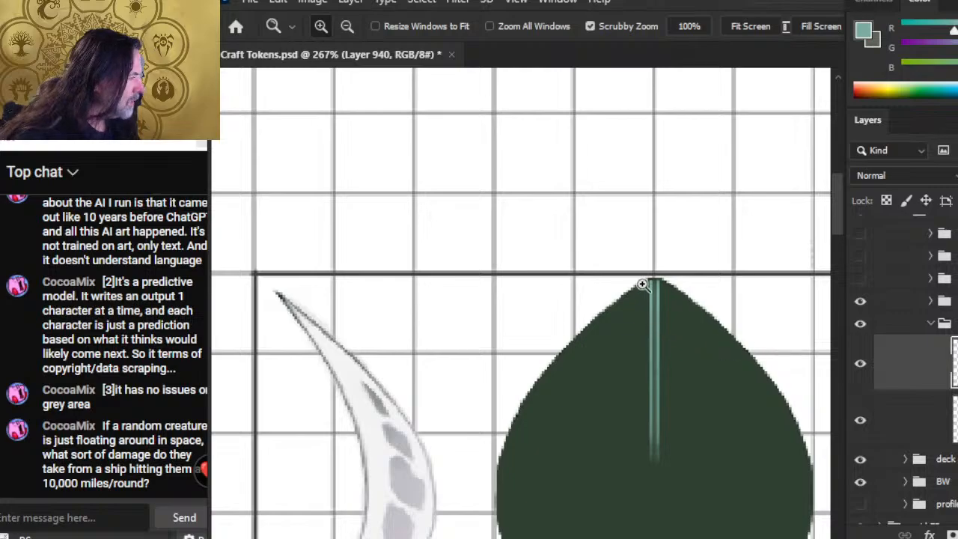
pyautogui.moveTo(663, 276); pyautogui.dragTo(718, 276)
pyautogui.press('r')
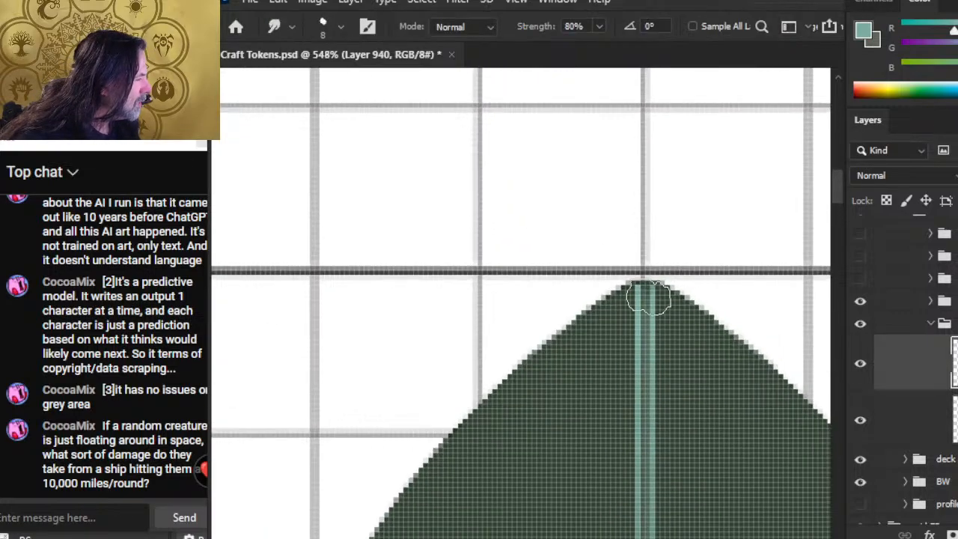
pyautogui.moveTo(649, 320)
pyautogui.mouseDown()
pyautogui.moveTo(657, 246)
pyautogui.moveTo(655, 258)
pyautogui.moveTo(676, 256)
pyautogui.moveTo(618, 261)
pyautogui.moveTo(632, 270)
pyautogui.moveTo(674, 268)
pyautogui.moveTo(624, 271)
pyautogui.moveTo(688, 274)
pyautogui.moveTo(629, 275)
pyautogui.moveTo(699, 275)
pyautogui.moveTo(620, 280)
pyautogui.mouseUp()
# Soften the teal centre lines along their length with straight smudge strokes running down from just below the body's tip
pyautogui.press('e')
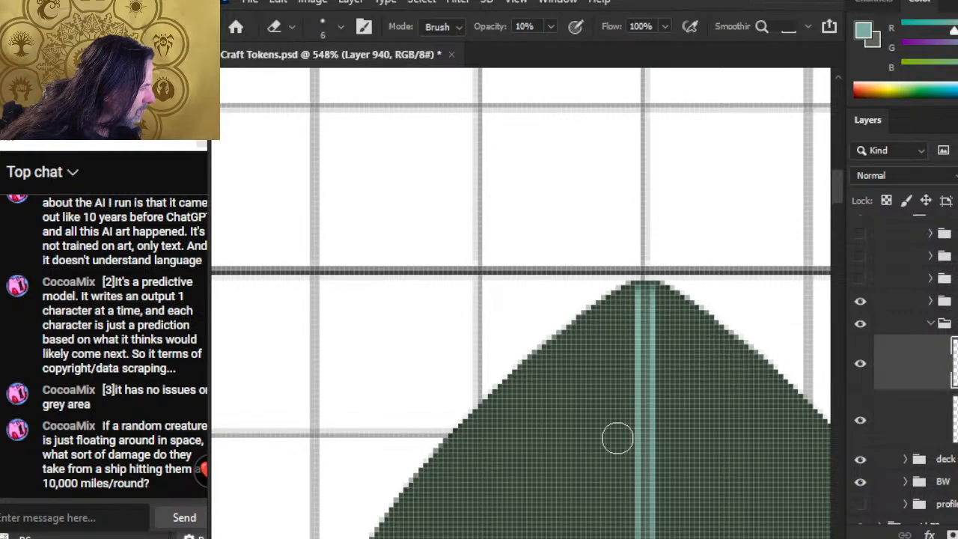
pyautogui.hotkey('ctrl', 'space')
pyautogui.moveTo(723, 404); pyautogui.dragTo(678, 420)
pyautogui.moveTo(737, 462); pyautogui.dragTo(676, 271)
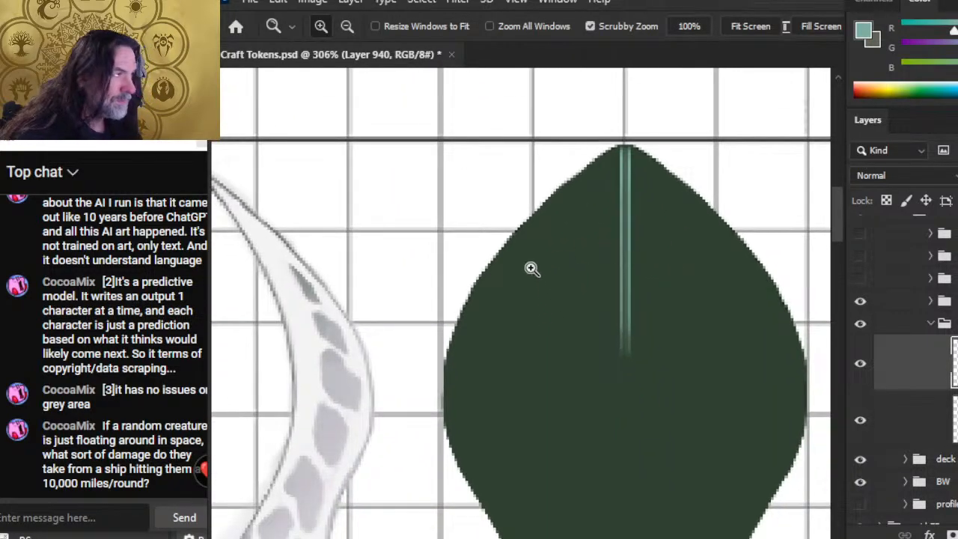
pyautogui.moveTo(626, 157)
pyautogui.mouseDown()
pyautogui.moveTo(631, 203)
pyautogui.moveTo(627, 186)
pyautogui.mouseUp()
pyautogui.moveTo(627, 227); pyautogui.dragTo(628, 271)
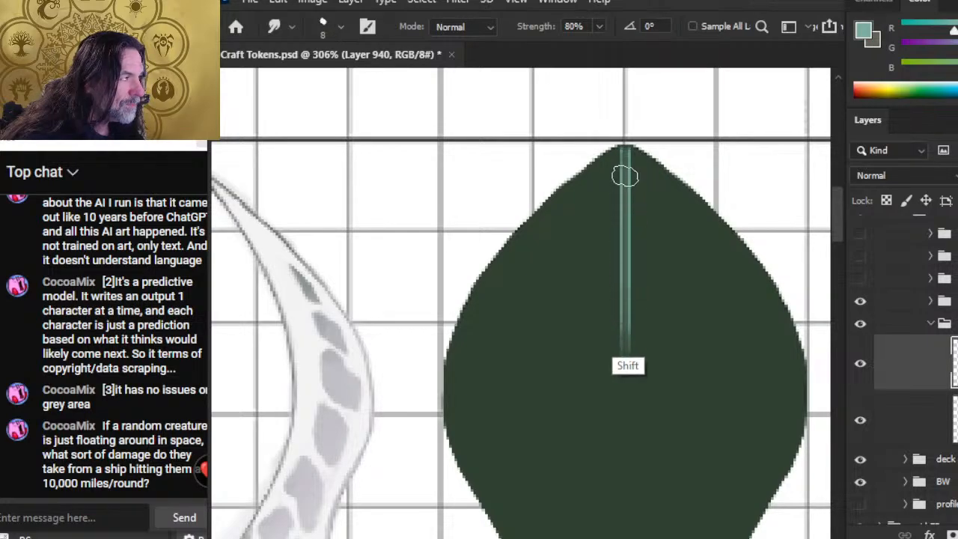
pyautogui.hotkey('ctrl', 'space')
pyautogui.moveTo(690, 429); pyautogui.dragTo(613, 401)
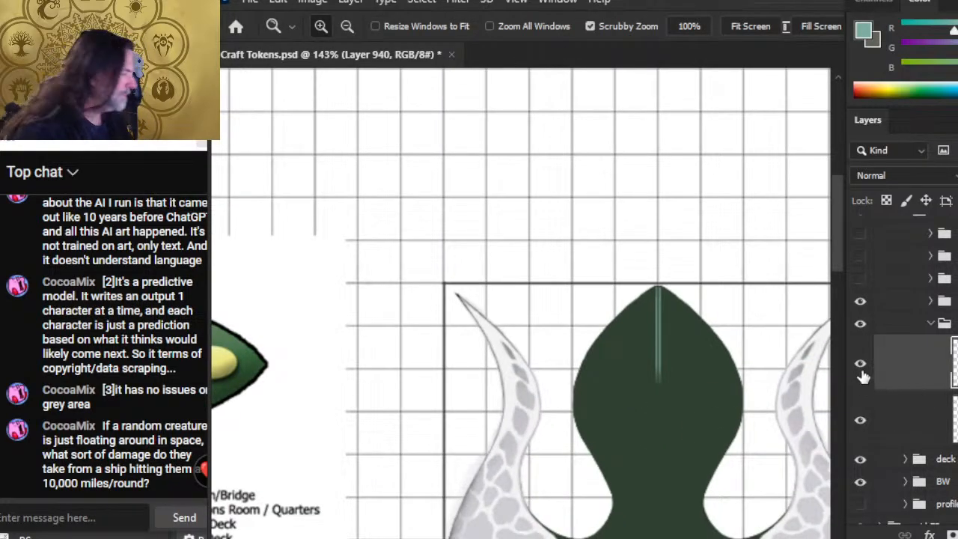
# Try the green body silhouette layer at 50% and 70% opacity, and set it back to 100%
pyautogui.click(908, 429)
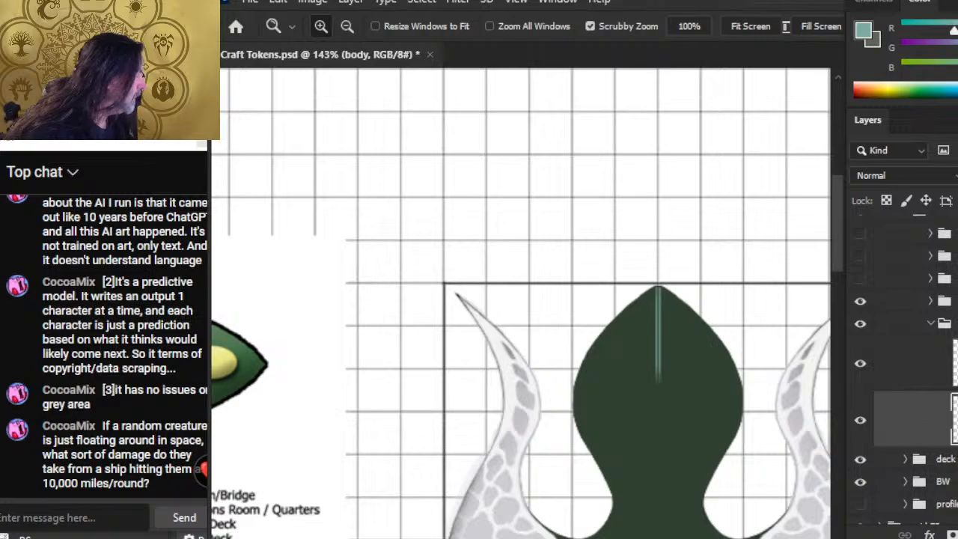
pyautogui.press('5')
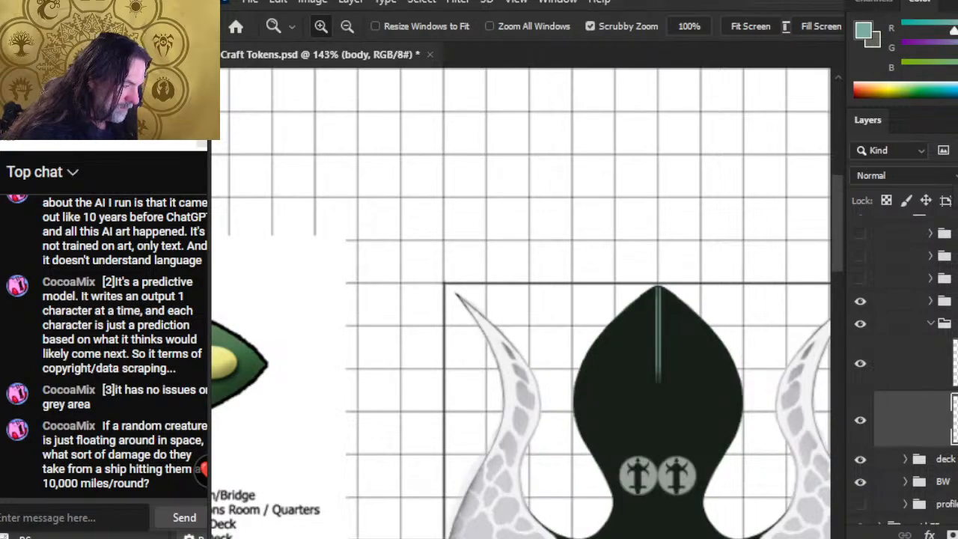
pyautogui.press('7')
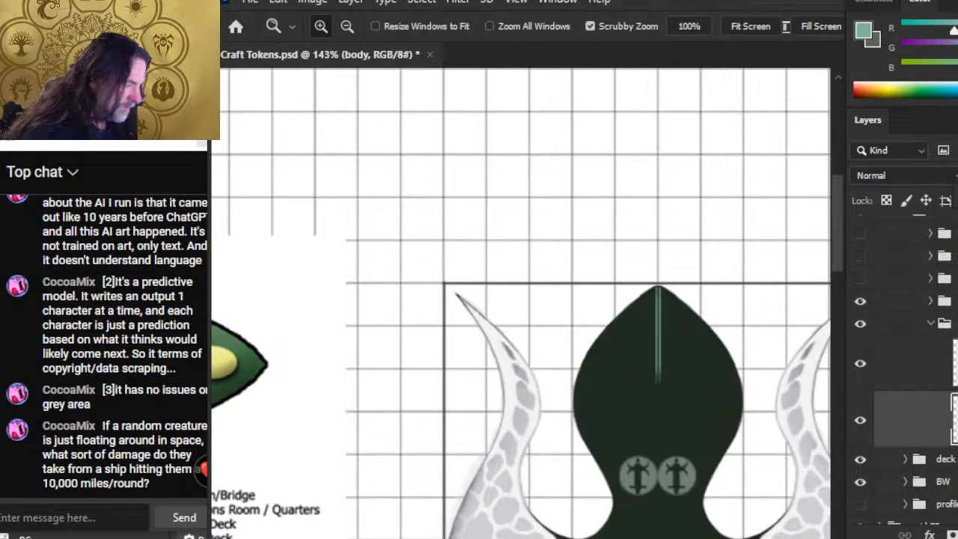
pyautogui.press('0')
# Hide the BW group, inspect the deck line art with the body and wings groups hidden, and show both groups again
pyautogui.click(861, 325)
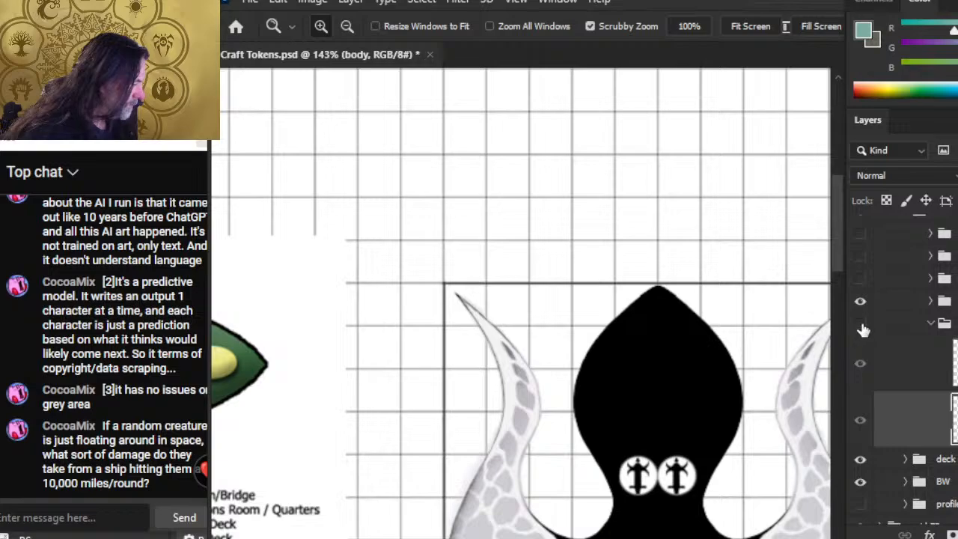
pyautogui.click(861, 324)
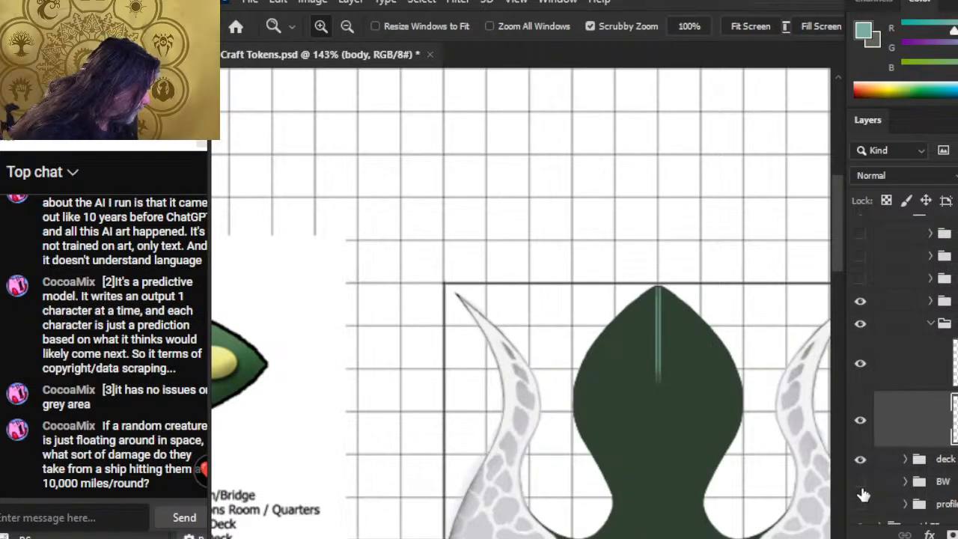
pyautogui.click(862, 323)
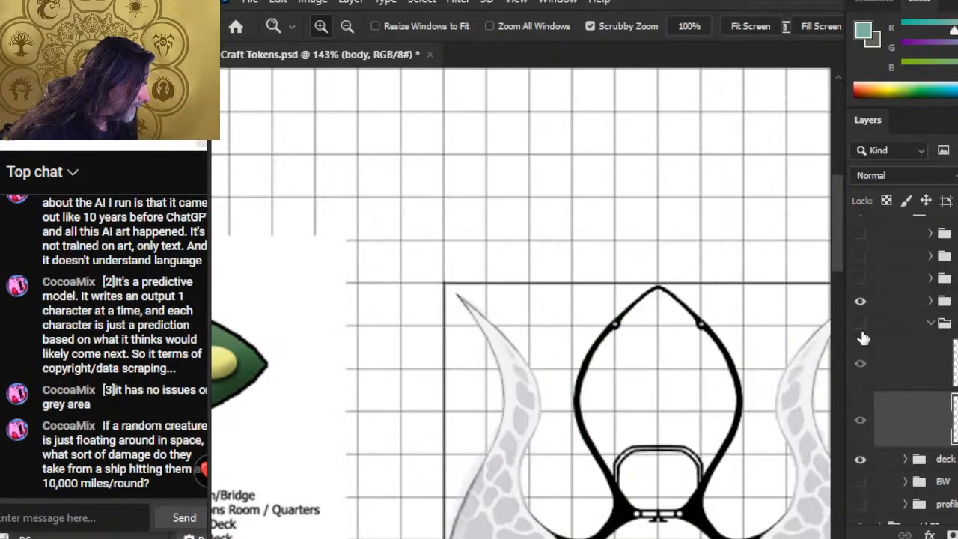
pyautogui.moveTo(749, 466); pyautogui.dragTo(753, 329)
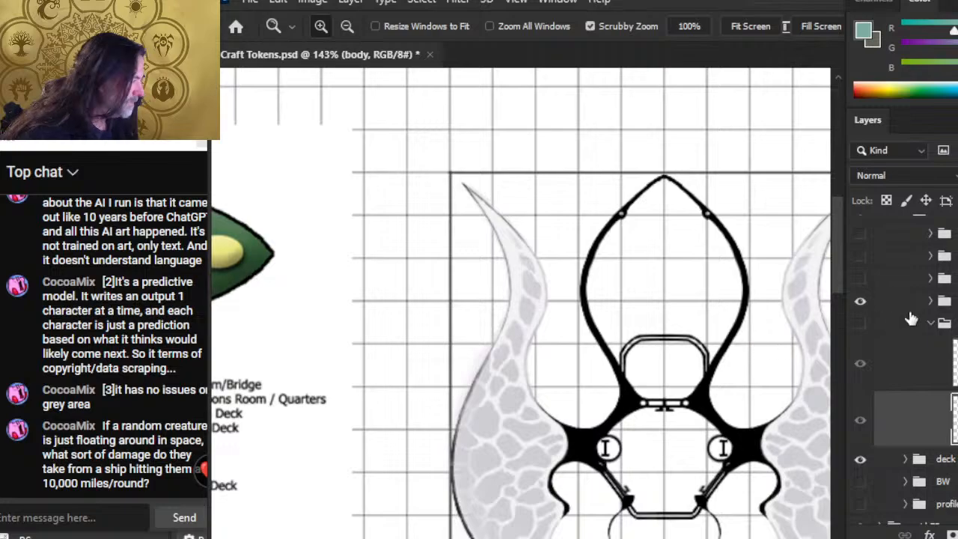
pyautogui.click(861, 304)
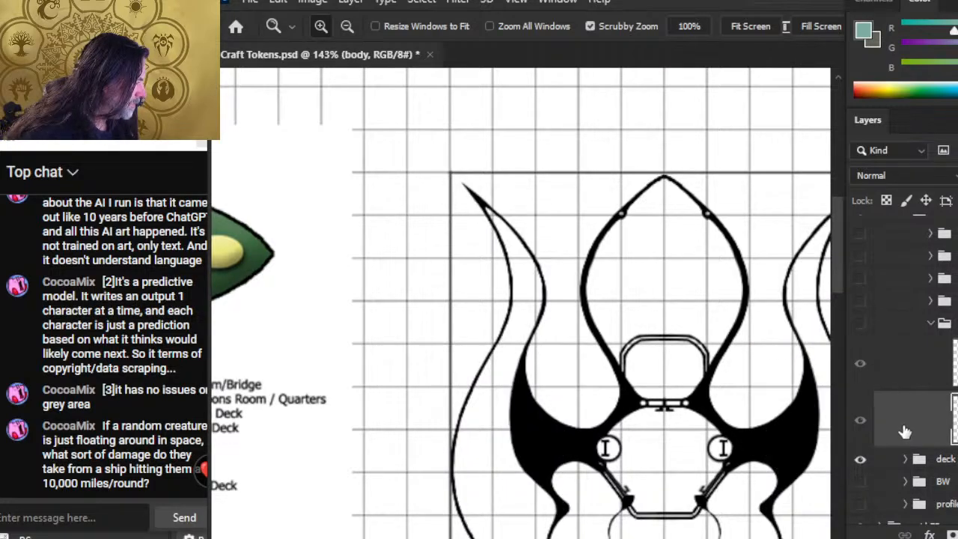
pyautogui.click(862, 325)
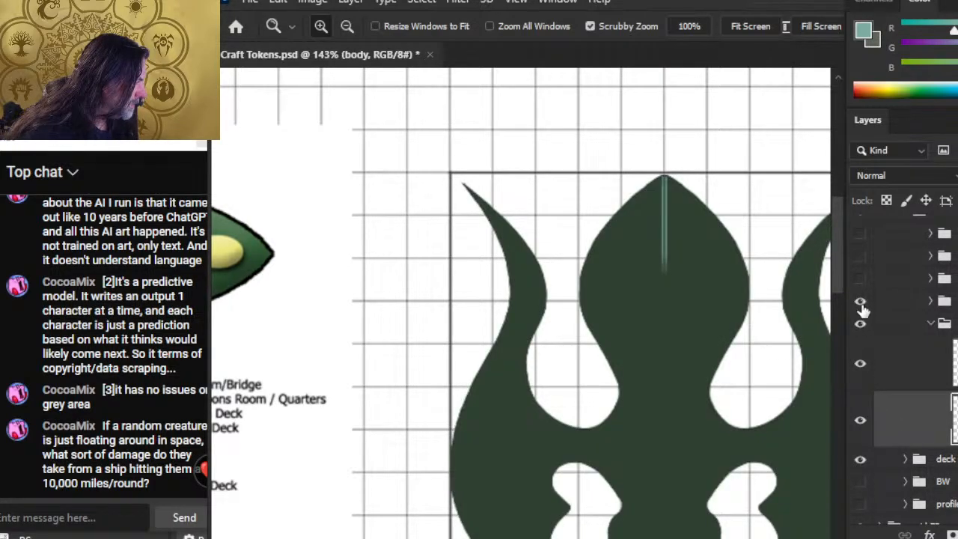
pyautogui.click(861, 301)
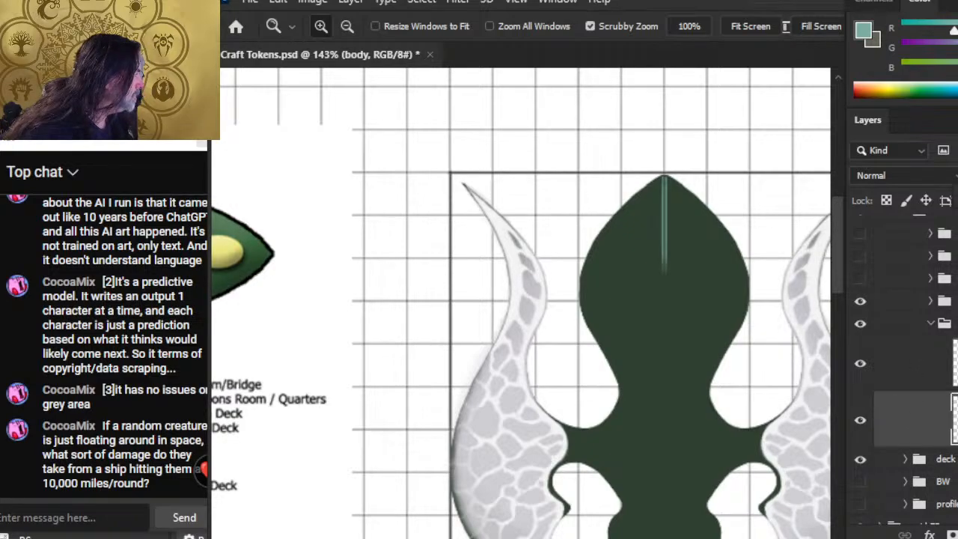
# Lower the opacity of the green body silhouette layer so the deck line art shows through it
pyautogui.press('6')
pyautogui.press('8')
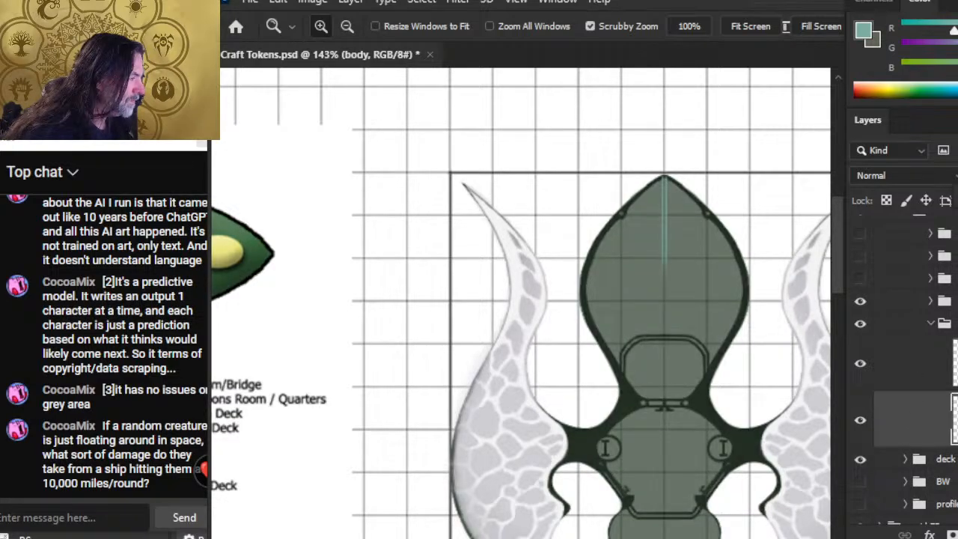
pyautogui.moveTo(656, 287); pyautogui.dragTo(722, 295)
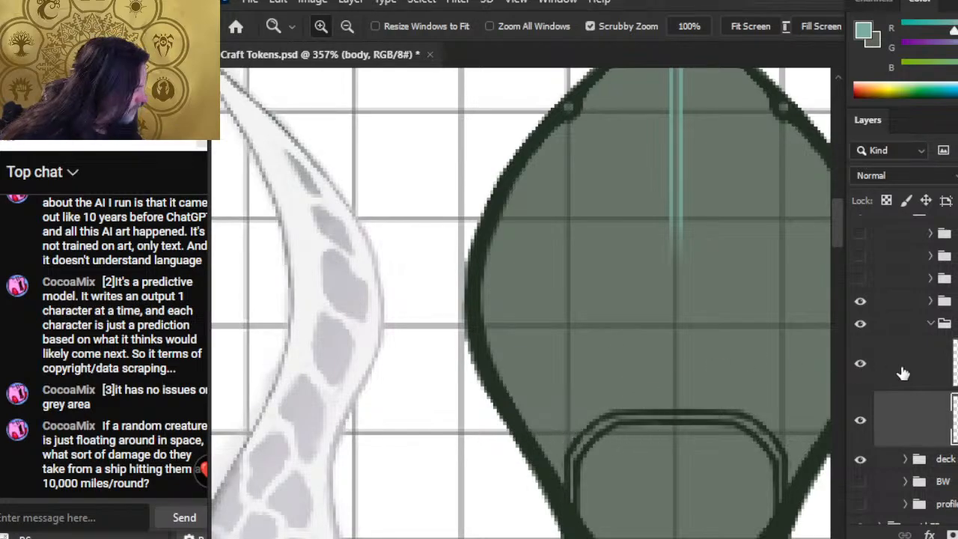
# Compare the front of the body with the teal shell artwork by showing and hiding its group, and make the top deck group active
pyautogui.click(861, 280)
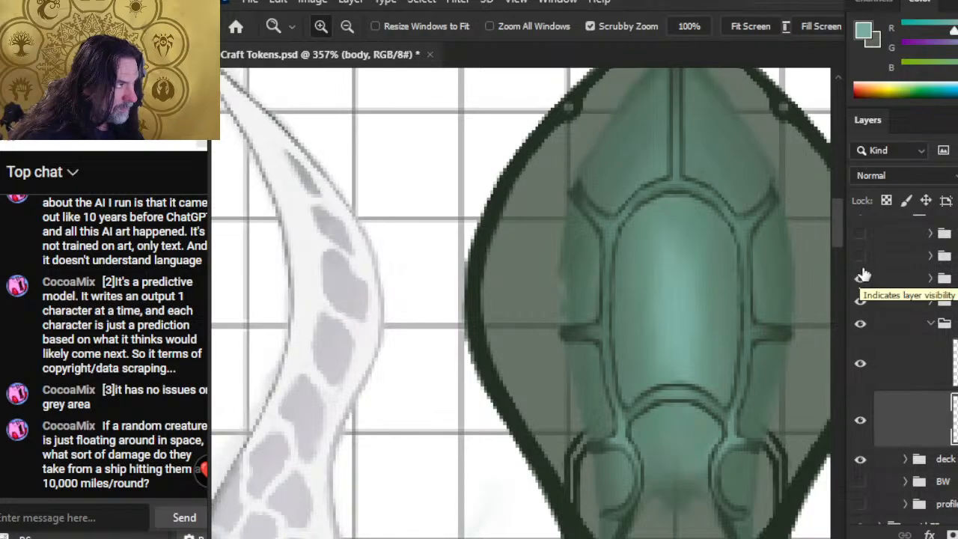
pyautogui.click(868, 256)
pyautogui.click(860, 279)
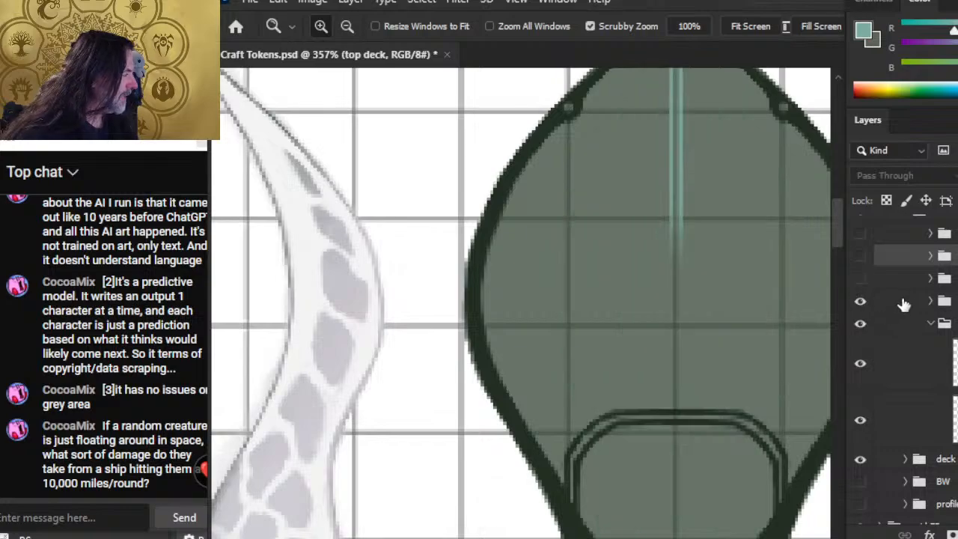
pyautogui.moveTo(637, 252); pyautogui.dragTo(611, 325)
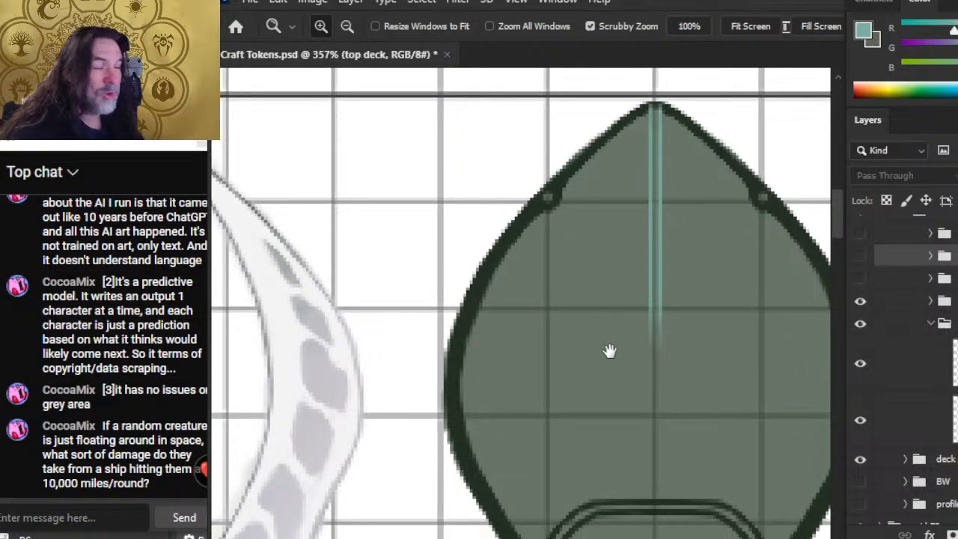
pyautogui.click(861, 279)
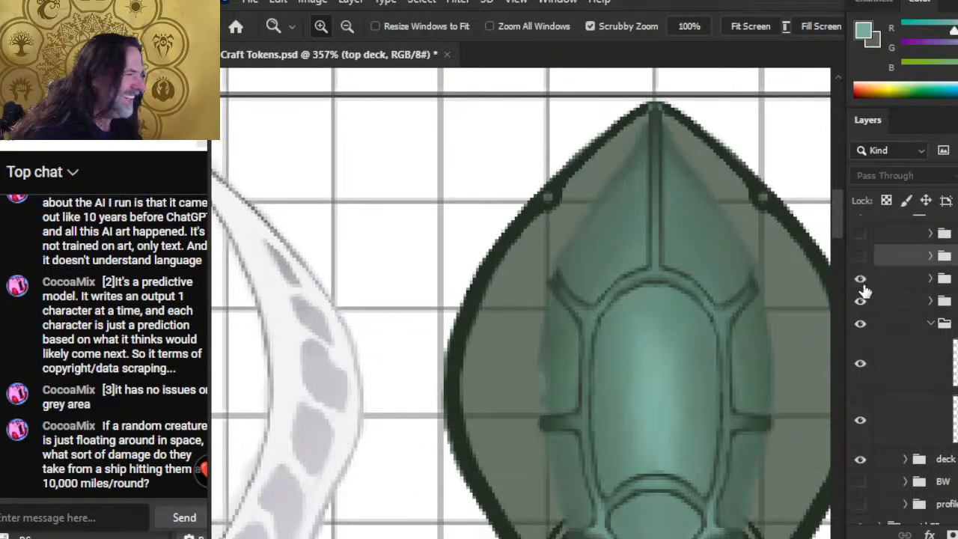
pyautogui.click(862, 287)
# On a new layer above the top deck group, paint a teal curve from the left edge node to the centre lines and thin it with the eraser
pyautogui.press('b')
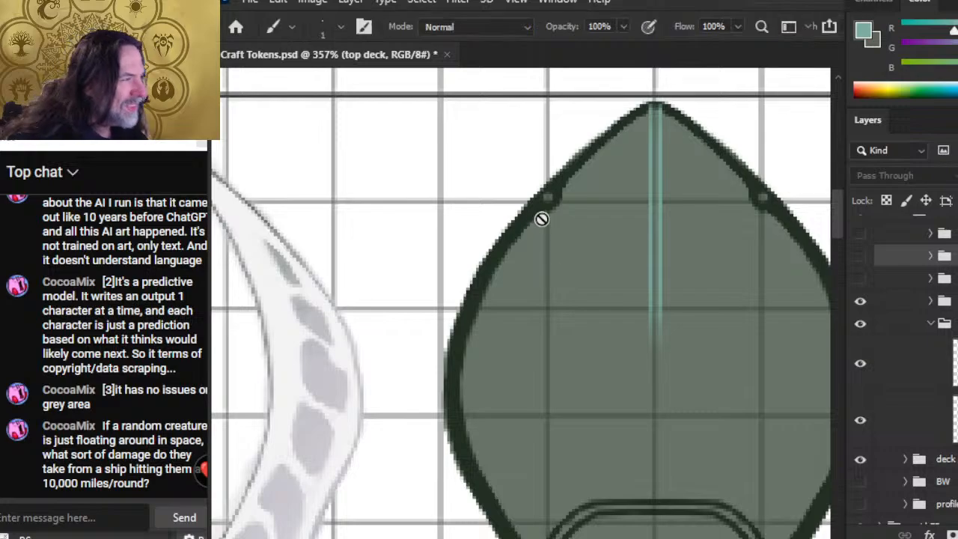
pyautogui.click(542, 218)
pyautogui.press('Return')
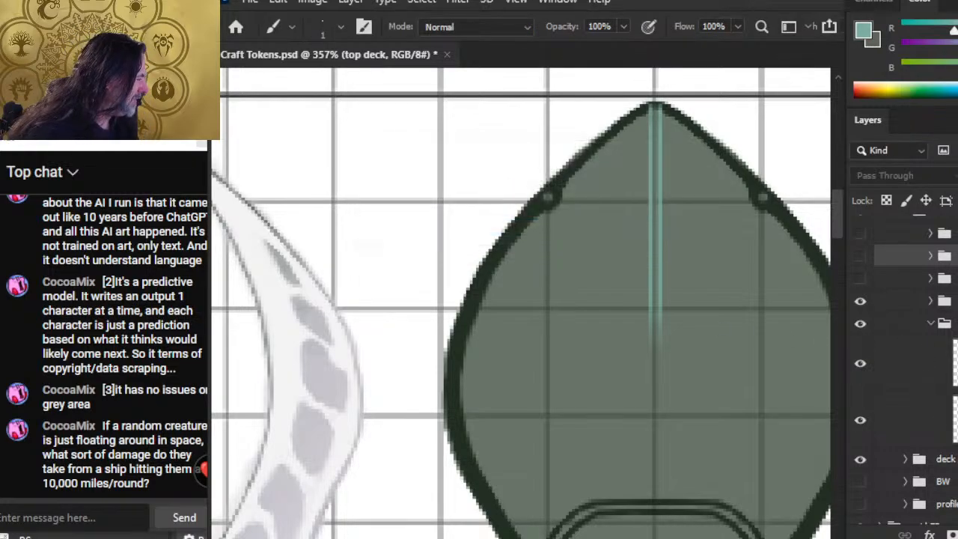
pyautogui.hotkey('ctrl', 'shift', 'alt', 'n')
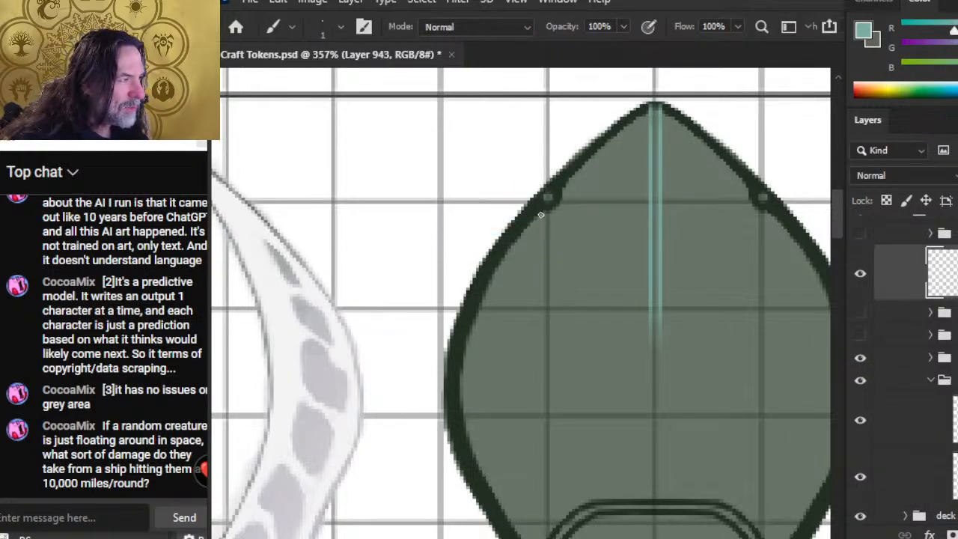
pyautogui.moveTo(540, 215)
pyautogui.mouseDown()
pyautogui.moveTo(581, 237)
pyautogui.moveTo(563, 234)
pyautogui.moveTo(570, 242)
pyautogui.moveTo(600, 249)
pyautogui.moveTo(580, 247)
pyautogui.moveTo(648, 258)
pyautogui.mouseUp()
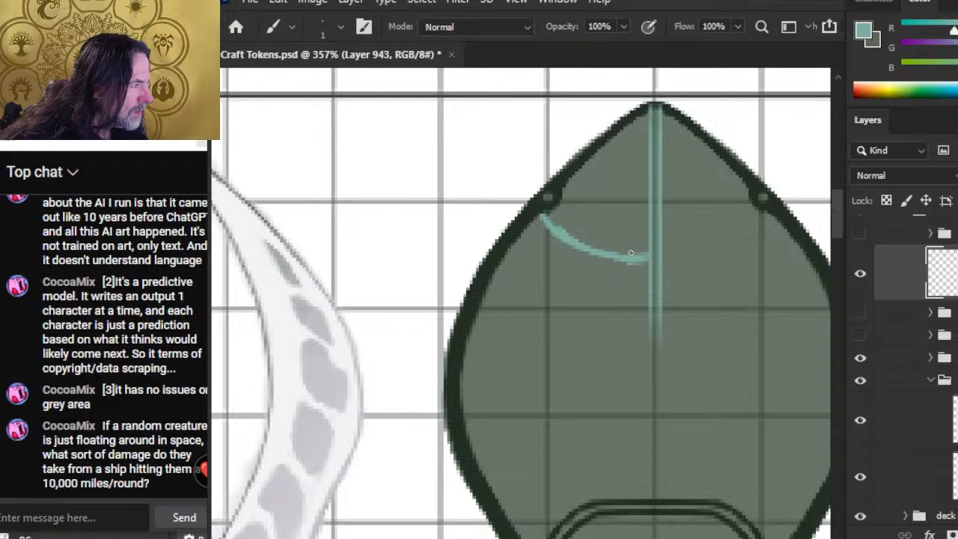
pyautogui.press('e')
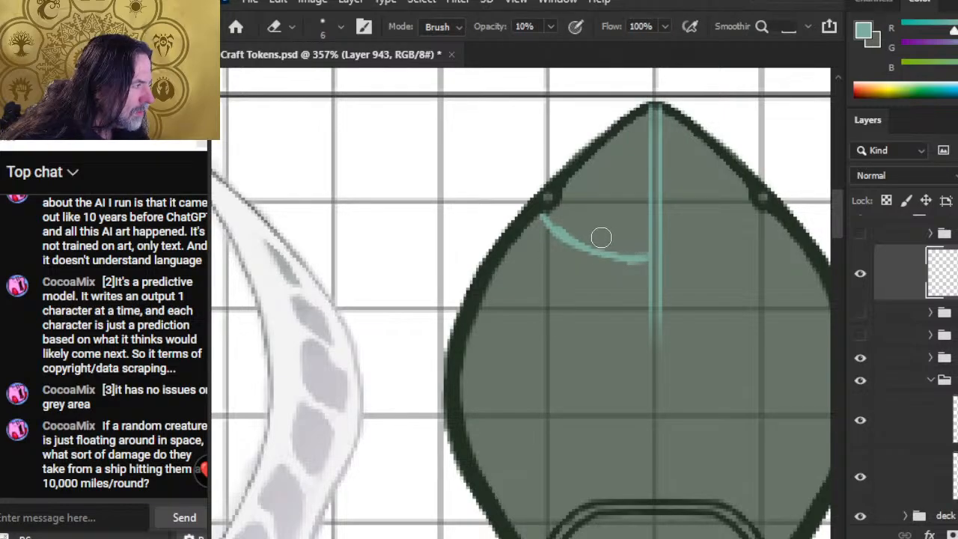
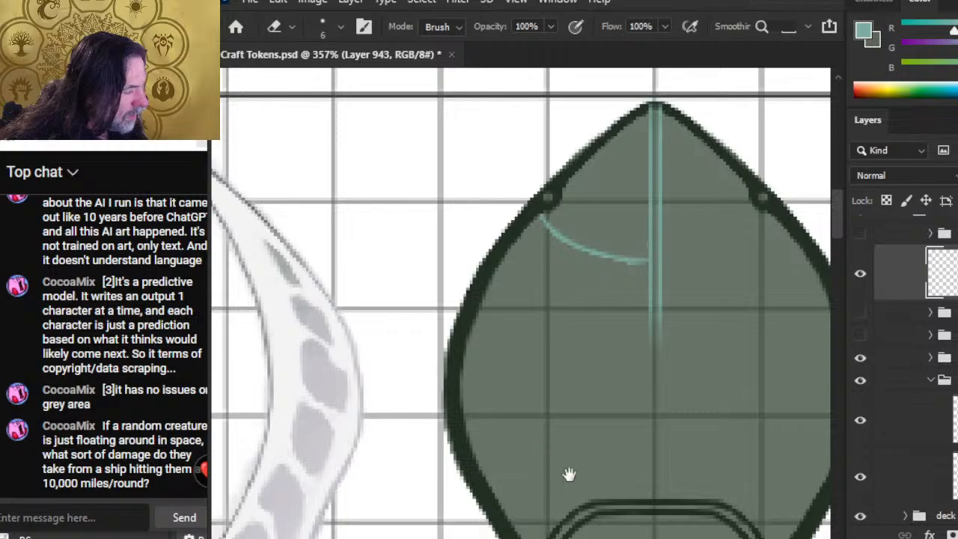
# Paint a teal arc rising from the body's lower left edge to the centre, and a horizontal teal line across the left half above it
pyautogui.moveTo(570, 474); pyautogui.dragTo(589, 339)
pyautogui.press('b')
pyautogui.moveTo(544, 417)
pyautogui.mouseDown()
pyautogui.moveTo(556, 392)
pyautogui.moveTo(648, 315)
pyautogui.mouseUp()
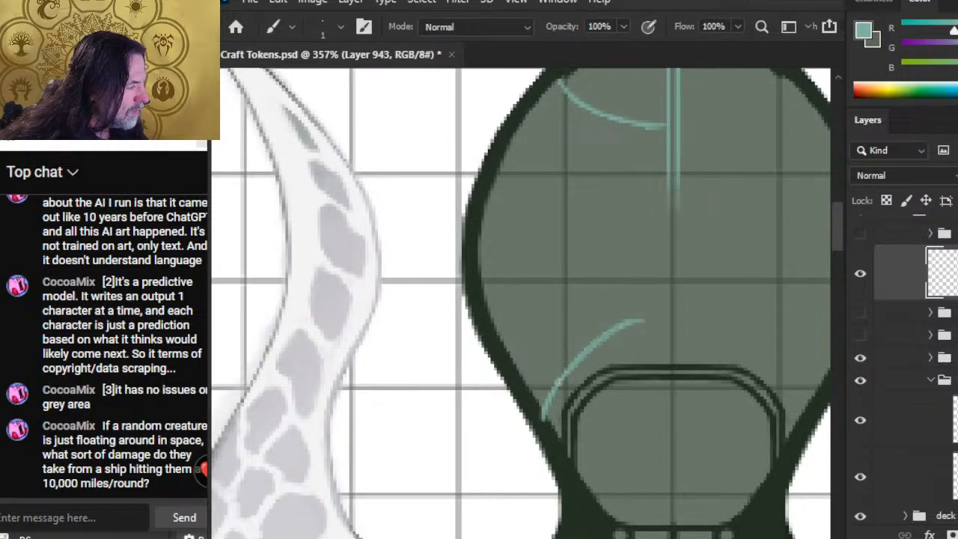
pyautogui.moveTo(561, 383); pyautogui.dragTo(651, 311)
pyautogui.moveTo(604, 341); pyautogui.dragTo(676, 301)
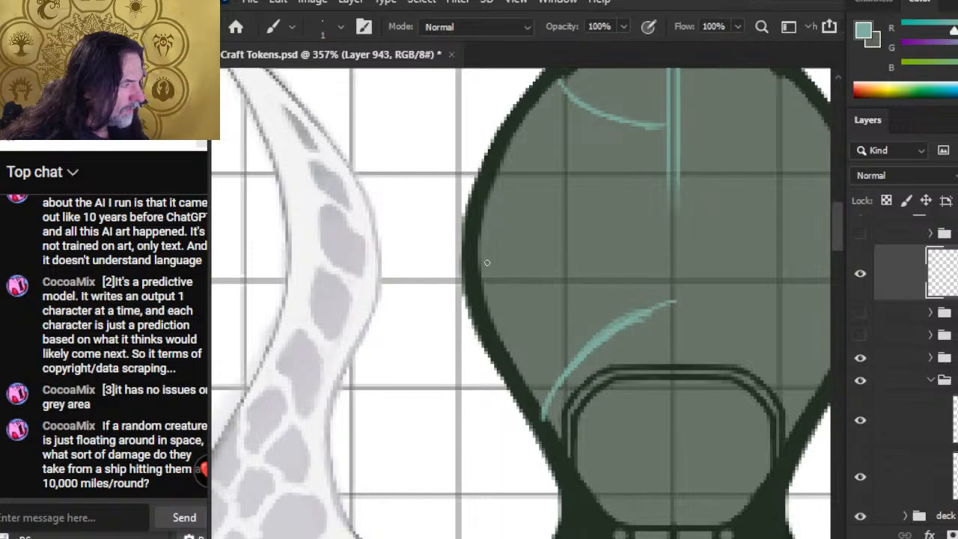
pyautogui.moveTo(479, 230); pyautogui.dragTo(671, 224)
# Erase the inner ends of the horizontal line and lower arc, paint a curve from the centre lines to the lower left edge, and erase the leftover arc
pyautogui.press('z')
pyautogui.moveTo(719, 254)
pyautogui.mouseDown()
pyautogui.moveTo(647, 270)
pyautogui.moveTo(588, 300)
pyautogui.mouseUp()
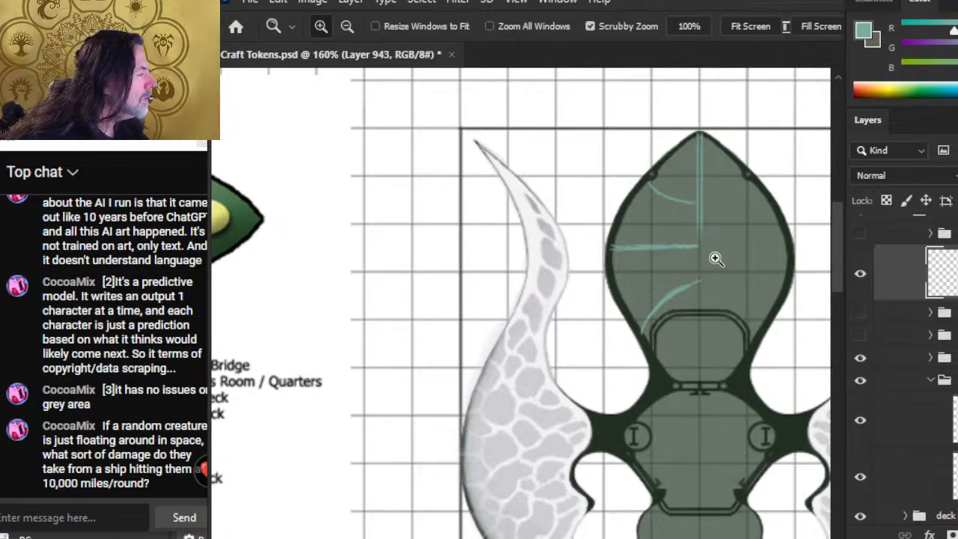
pyautogui.press('e')
pyautogui.moveTo(686, 248)
pyautogui.mouseDown()
pyautogui.moveTo(710, 246)
pyautogui.moveTo(659, 305)
pyautogui.mouseUp()
pyautogui.press('b')
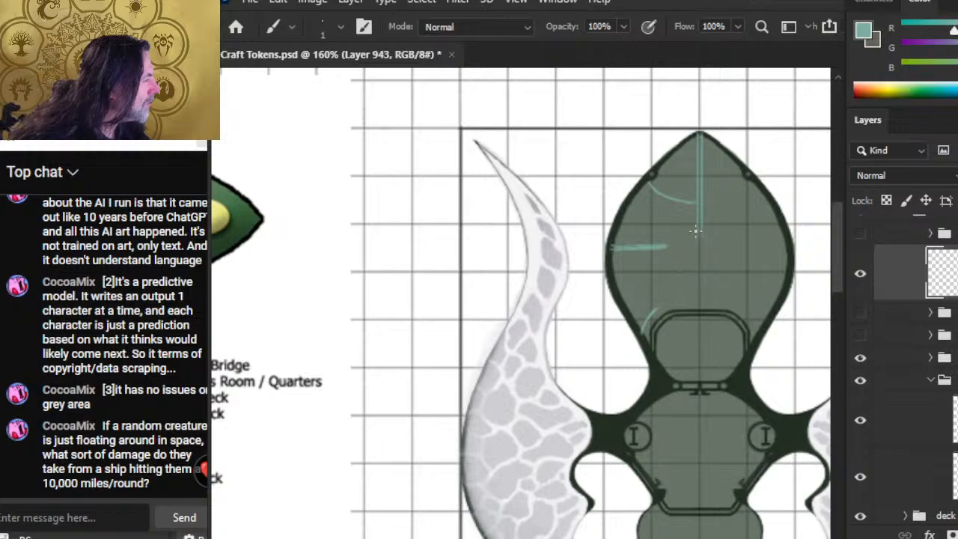
pyautogui.moveTo(694, 230); pyautogui.dragTo(659, 289)
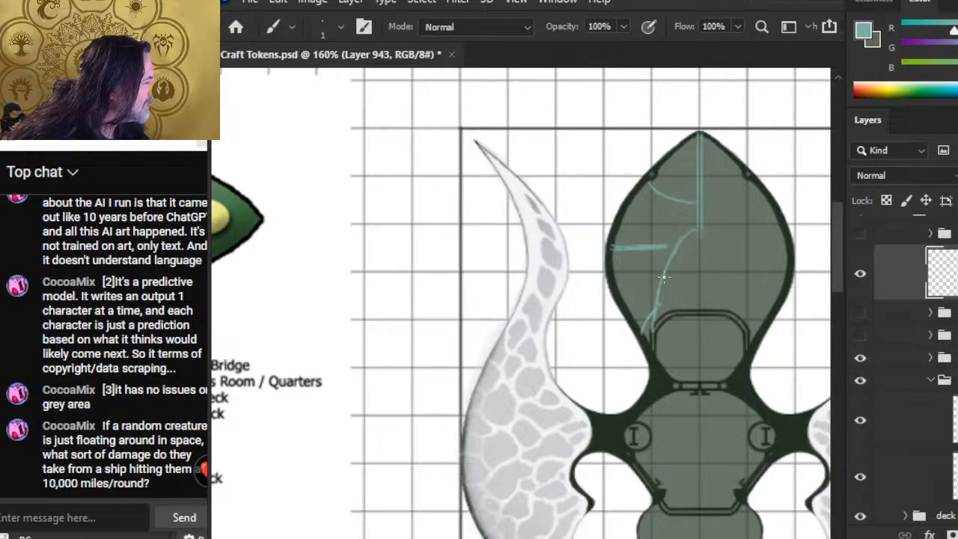
pyautogui.press('e')
pyautogui.press('b')
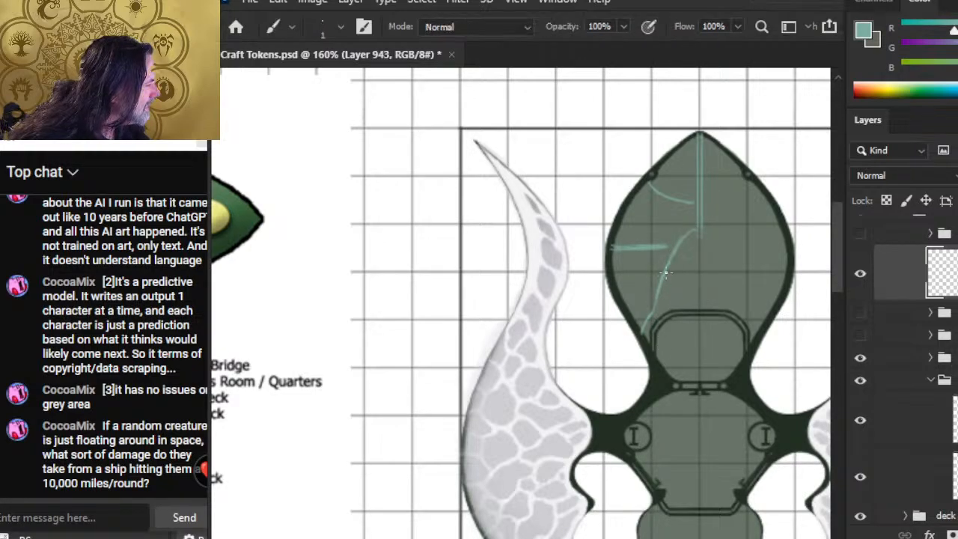
# Extend the teal curve's lower end down beside the hatch outline and clean up the stray paint around it with the eraser
pyautogui.press('e')
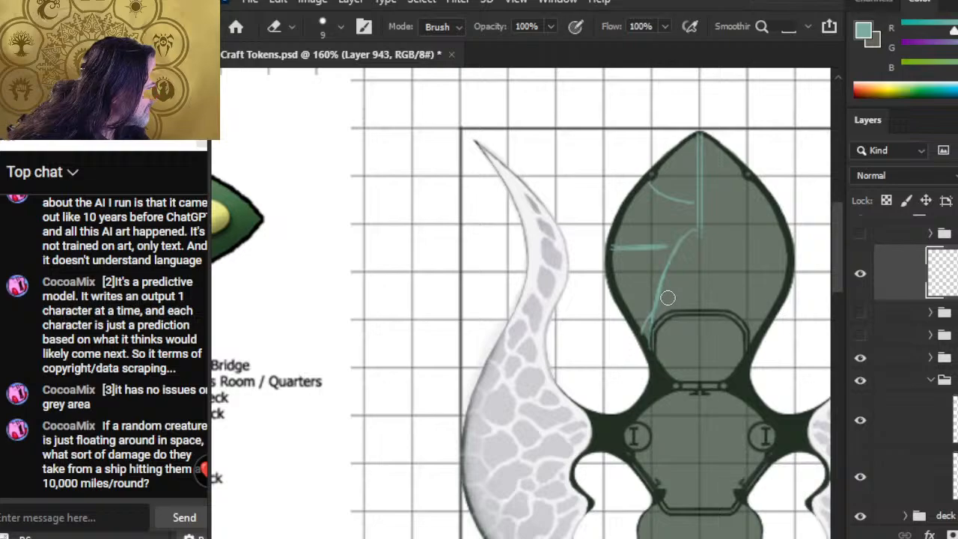
pyautogui.press('b')
pyautogui.press('e')
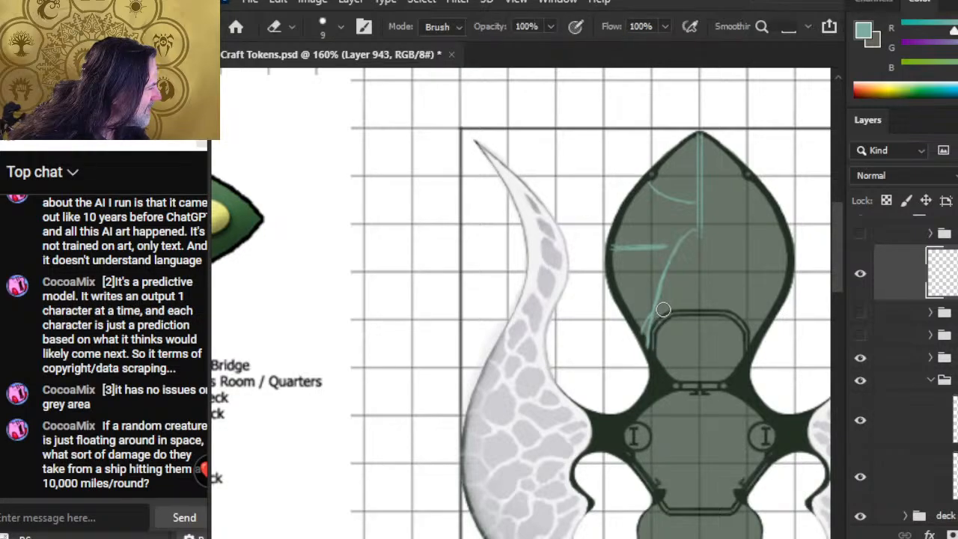
pyautogui.press('b')
pyautogui.press('e')
pyautogui.press('b')
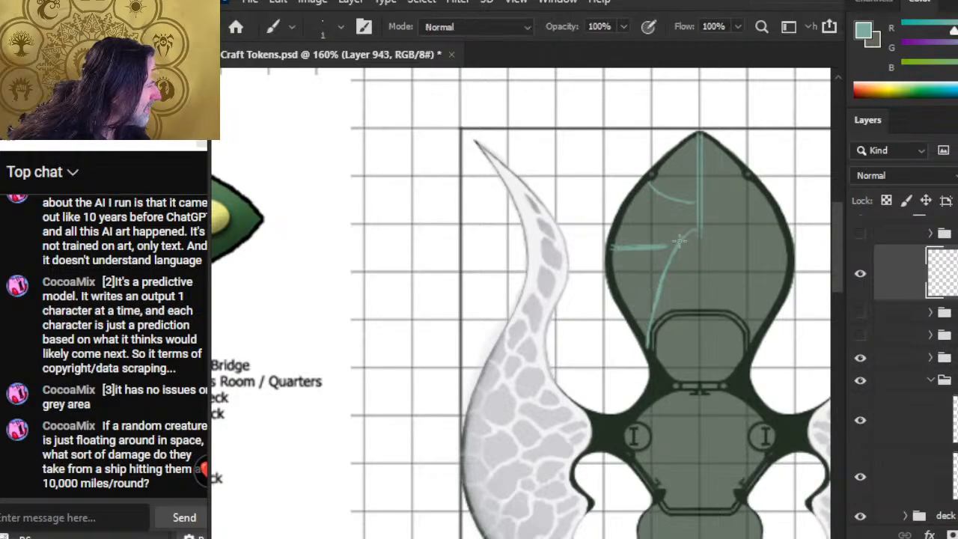
# Erase the middle of the teal curve, repaint it as a rounder arc from the centre lines to the lower left edge, and thin it
pyautogui.press('e')
pyautogui.moveTo(684, 237)
pyautogui.mouseDown()
pyautogui.moveTo(653, 321)
pyautogui.moveTo(654, 278)
pyautogui.mouseUp()
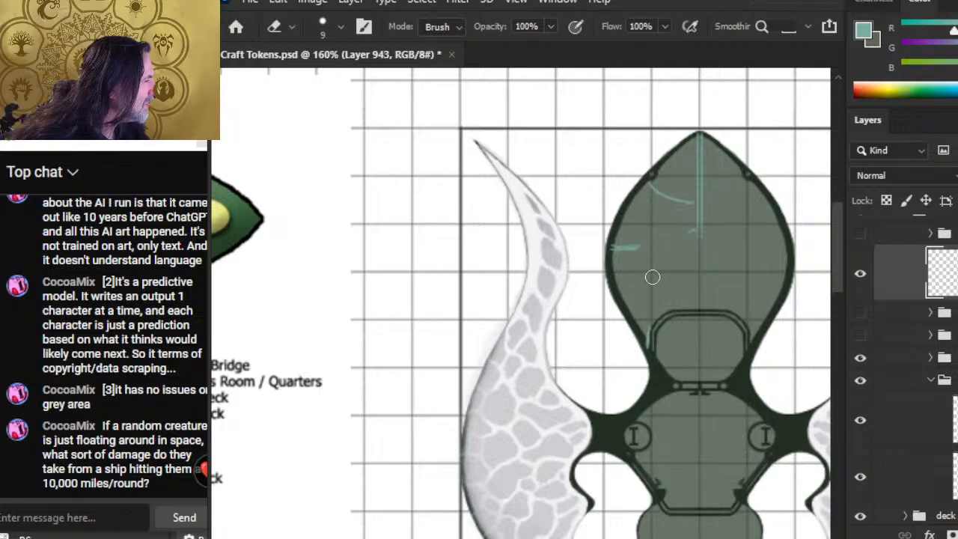
pyautogui.press('b')
pyautogui.moveTo(698, 229)
pyautogui.mouseDown()
pyautogui.moveTo(669, 250)
pyautogui.moveTo(674, 241)
pyautogui.moveTo(654, 279)
pyautogui.moveTo(661, 258)
pyautogui.moveTo(649, 343)
pyautogui.mouseUp()
pyautogui.press('e')
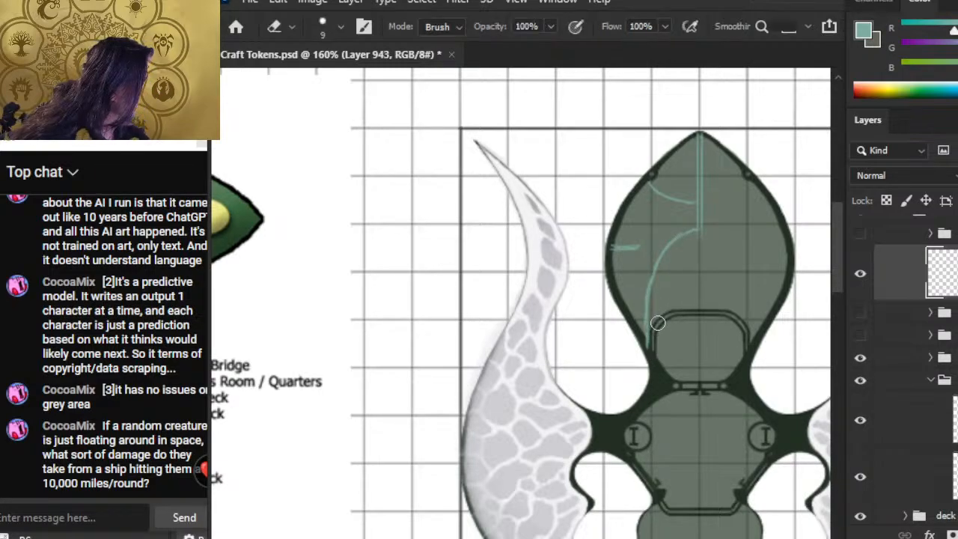
pyautogui.press('b')
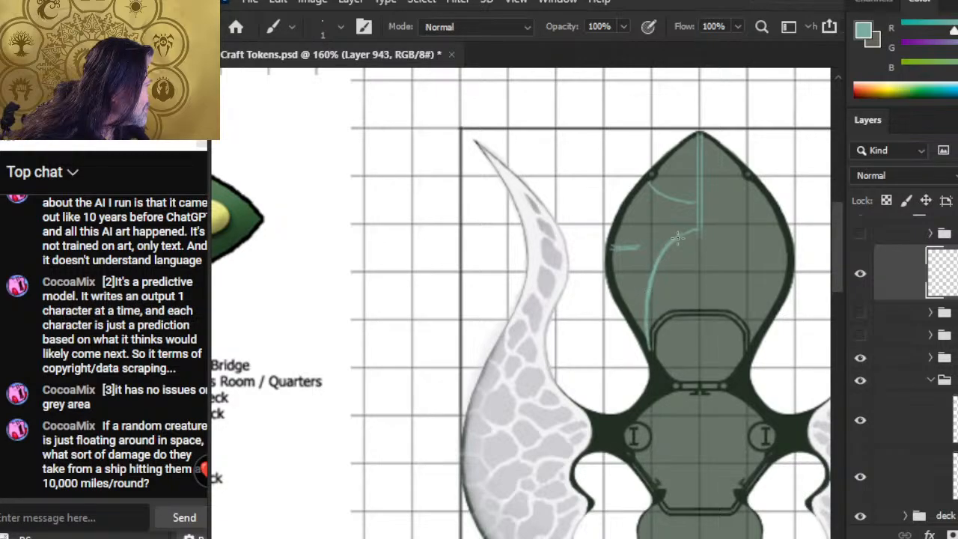
pyautogui.press('e')
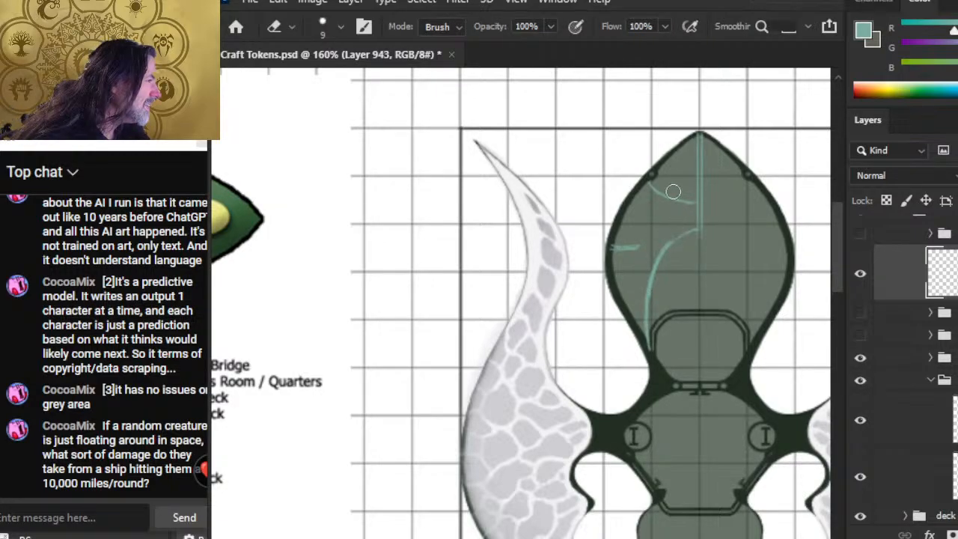
# Erase the old upper curve and horizontal line, and paint a thinned diagonal teal spoke from the body's upper left edge to the arc
pyautogui.moveTo(631, 237); pyautogui.dragTo(657, 249)
pyautogui.press('b')
pyautogui.press('e')
pyautogui.press('b')
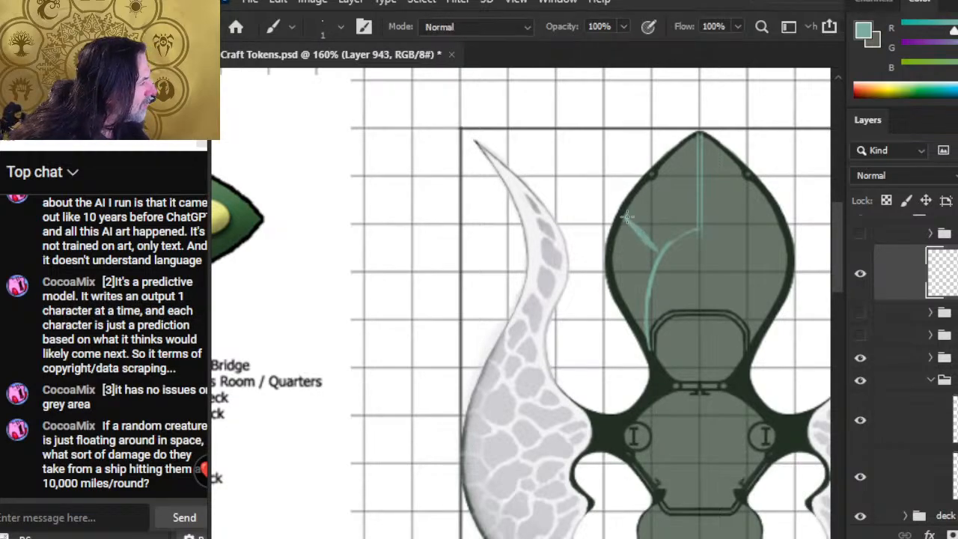
pyautogui.press('e')
pyautogui.moveTo(629, 206); pyautogui.dragTo(665, 241)
# Paint teal spokes to the arc from the left edge node, the middle of the left edge, and the lower left edge
pyautogui.press('b')
pyautogui.moveTo(653, 181)
pyautogui.mouseDown()
pyautogui.moveTo(684, 229)
pyautogui.moveTo(674, 212)
pyautogui.mouseUp()
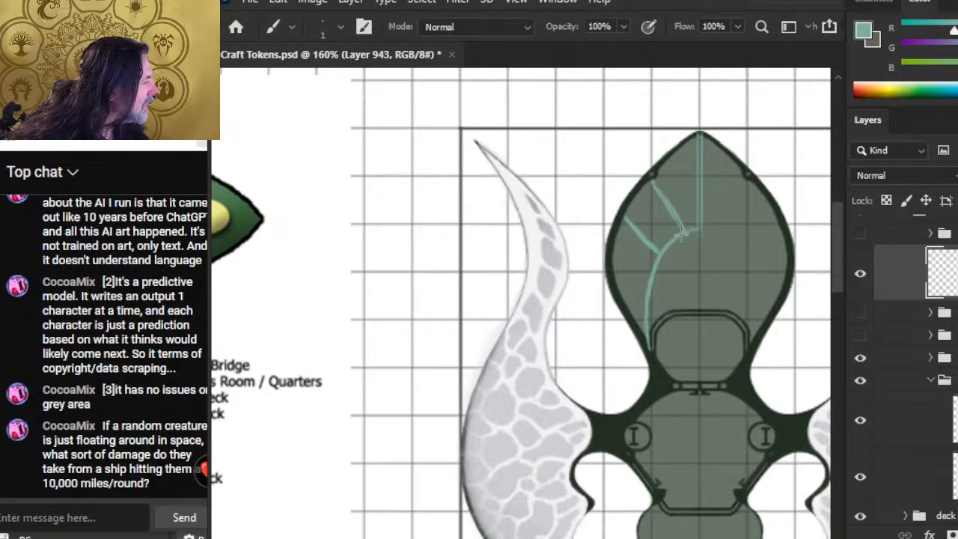
pyautogui.moveTo(611, 274)
pyautogui.mouseDown()
pyautogui.moveTo(645, 284)
pyautogui.moveTo(607, 274)
pyautogui.mouseUp()
pyautogui.press('e')
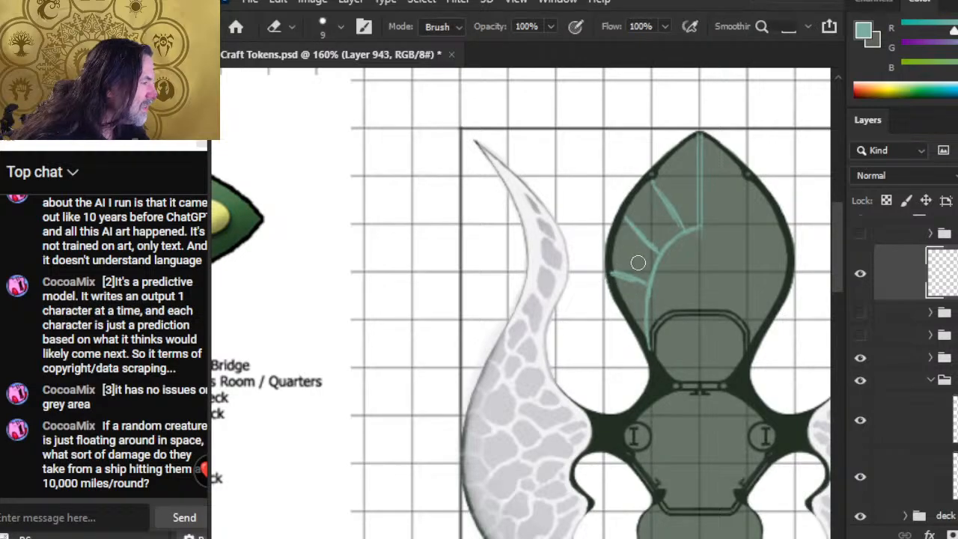
pyautogui.press('b')
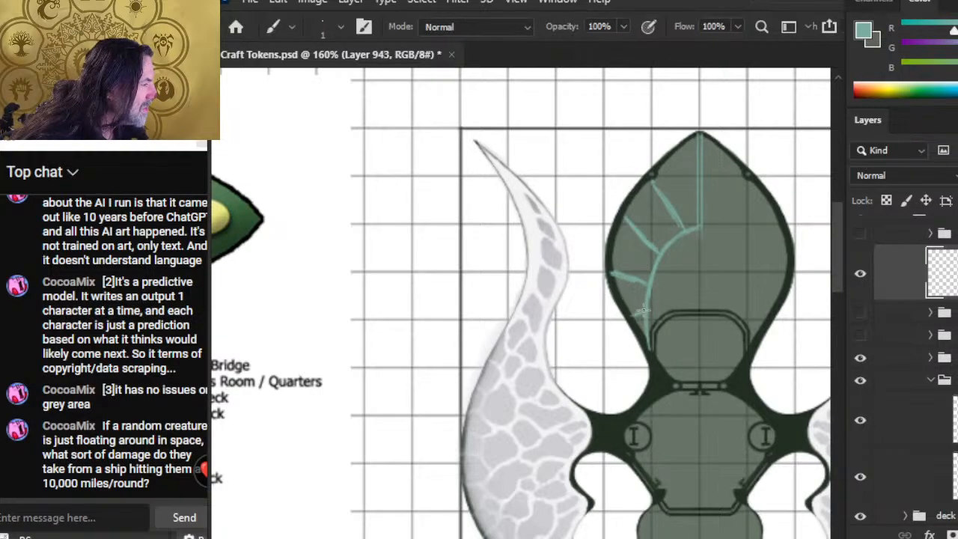
pyautogui.moveTo(642, 313); pyautogui.dragTo(645, 309)
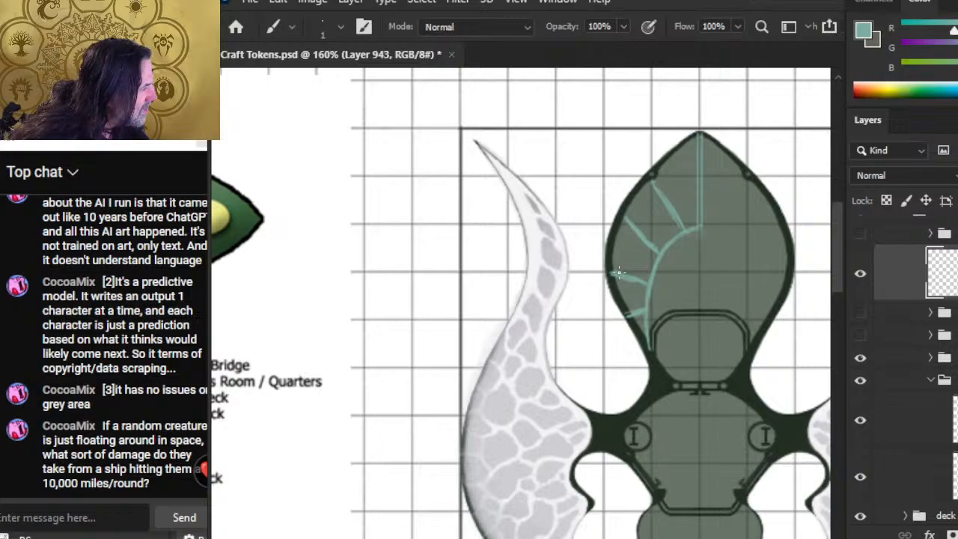
# Erase the outer end of the middle left spoke and repaint it so that it reaches the body's edge
pyautogui.press('e')
pyautogui.moveTo(623, 272)
pyautogui.mouseDown()
pyautogui.moveTo(647, 283)
pyautogui.moveTo(623, 275)
pyautogui.mouseUp()
pyautogui.press('b')
pyautogui.press('e')
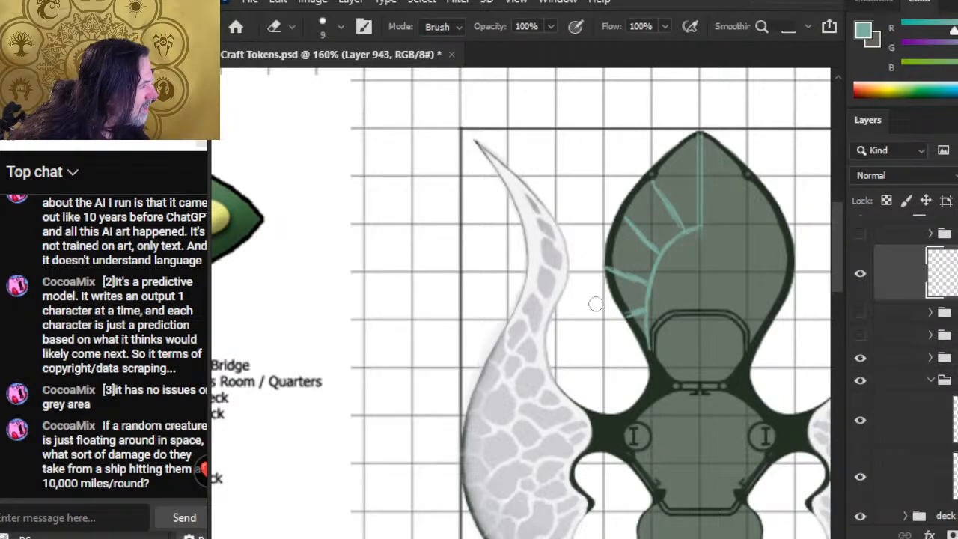
pyautogui.press('b')
pyautogui.moveTo(695, 266); pyautogui.dragTo(665, 307)
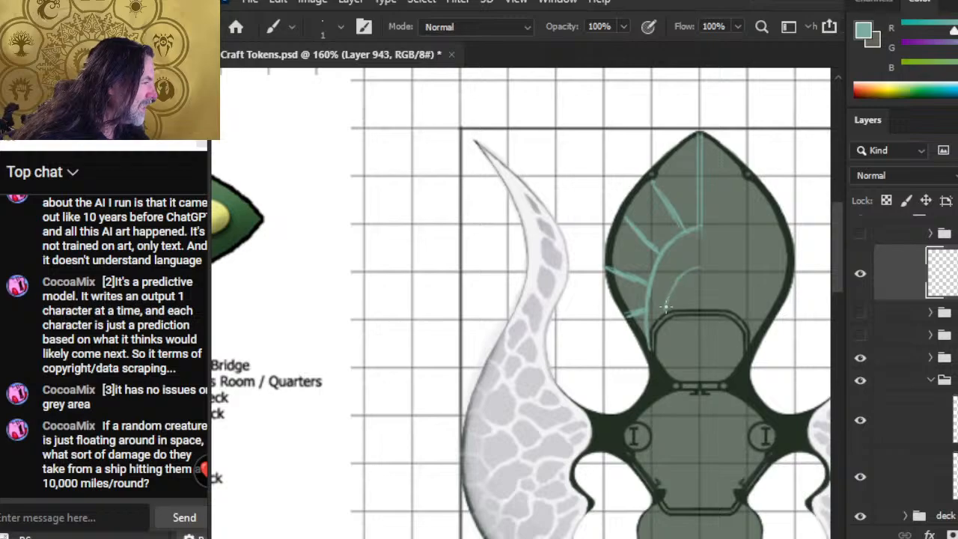
pyautogui.hotkey('ctrl', 'z')
pyautogui.press('e')
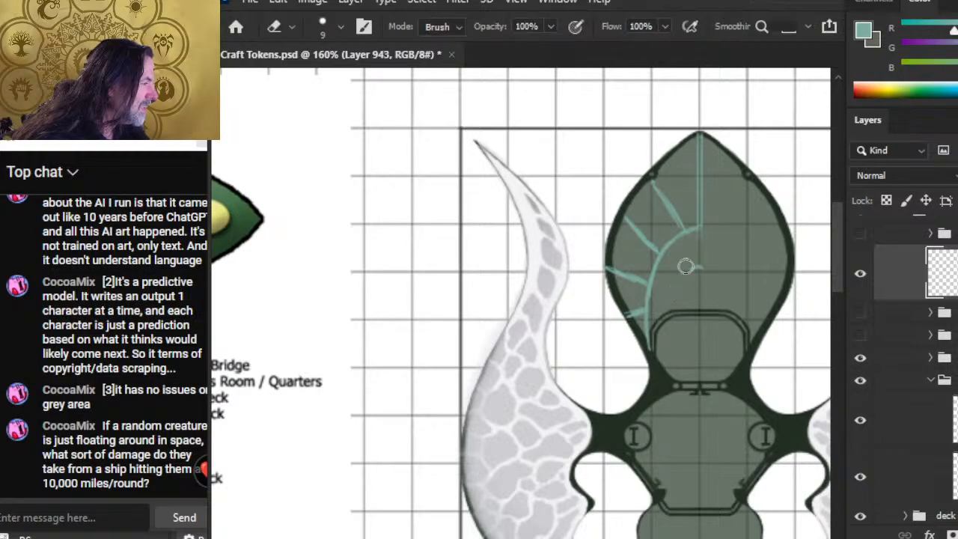
pyautogui.press('b')
pyautogui.moveTo(702, 263)
pyautogui.mouseDown()
pyautogui.moveTo(670, 300)
pyautogui.moveTo(698, 265)
pyautogui.moveTo(669, 310)
pyautogui.mouseUp()
pyautogui.press('e')
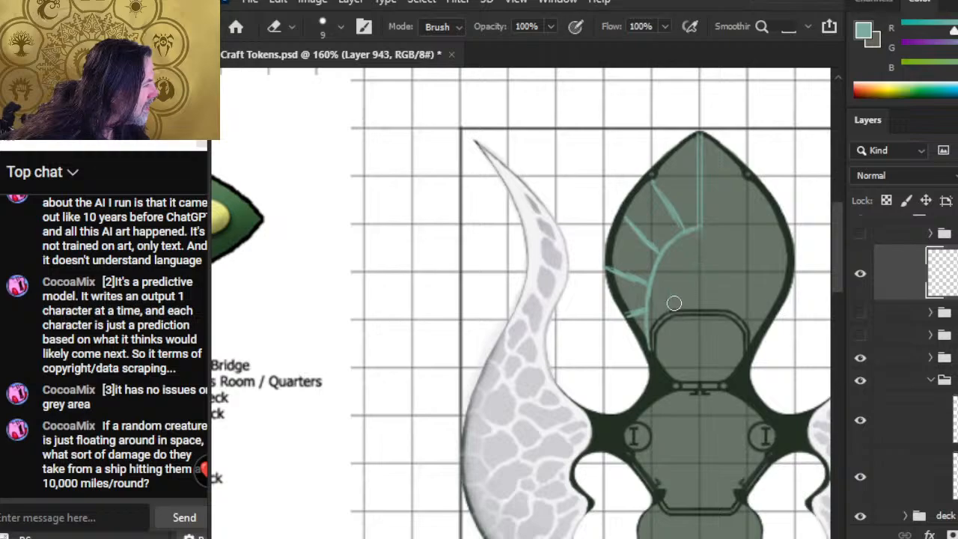
# Paint a short inner teal arc from the top of the hatch outline up to the centre line and trim it with the eraser
pyautogui.press('b')
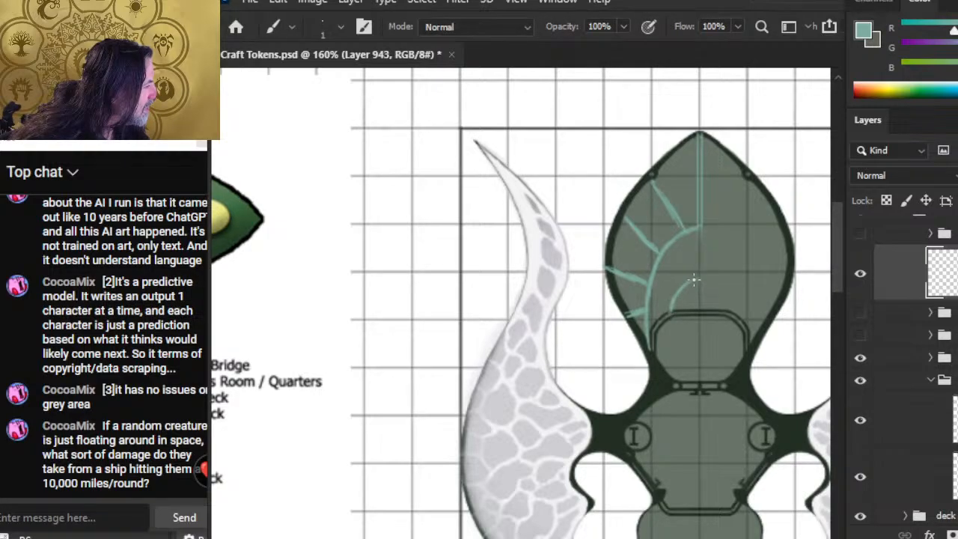
pyautogui.moveTo(694, 279); pyautogui.dragTo(702, 280)
pyautogui.press('e')
pyautogui.press('b')
pyautogui.press('e')
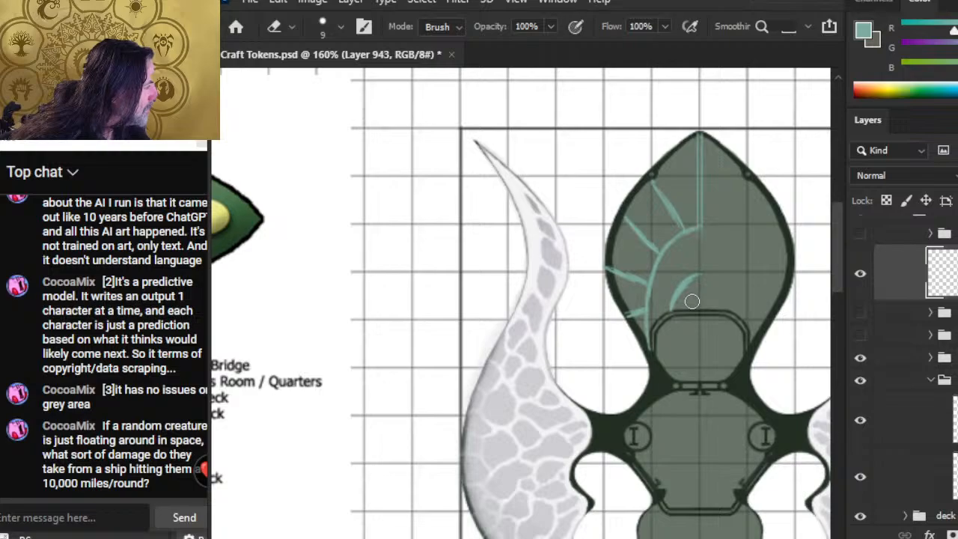
# Try a teal line linking the inner arc's top to the large arc, and erase most of it with the inner arc's upper part
pyautogui.press('b')
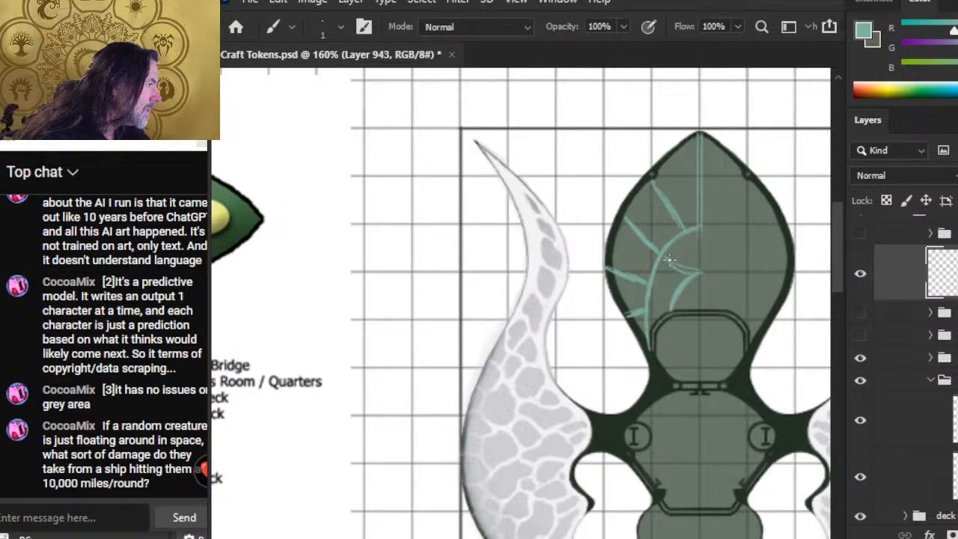
pyautogui.press('e')
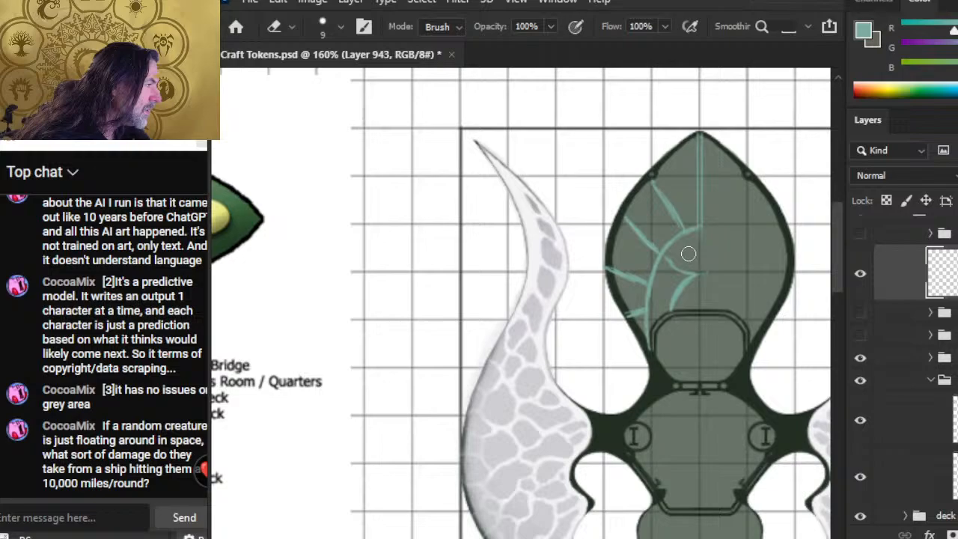
pyautogui.press('b')
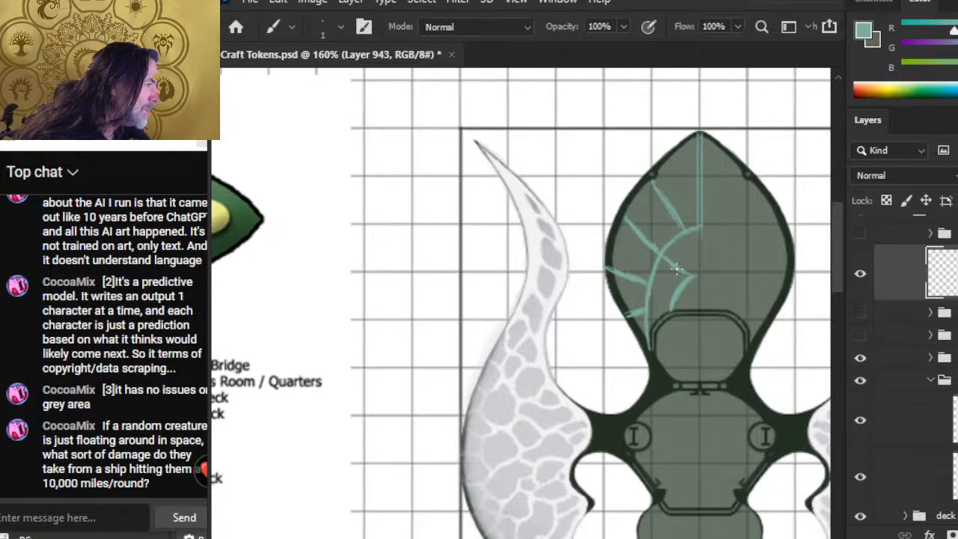
pyautogui.press('e')
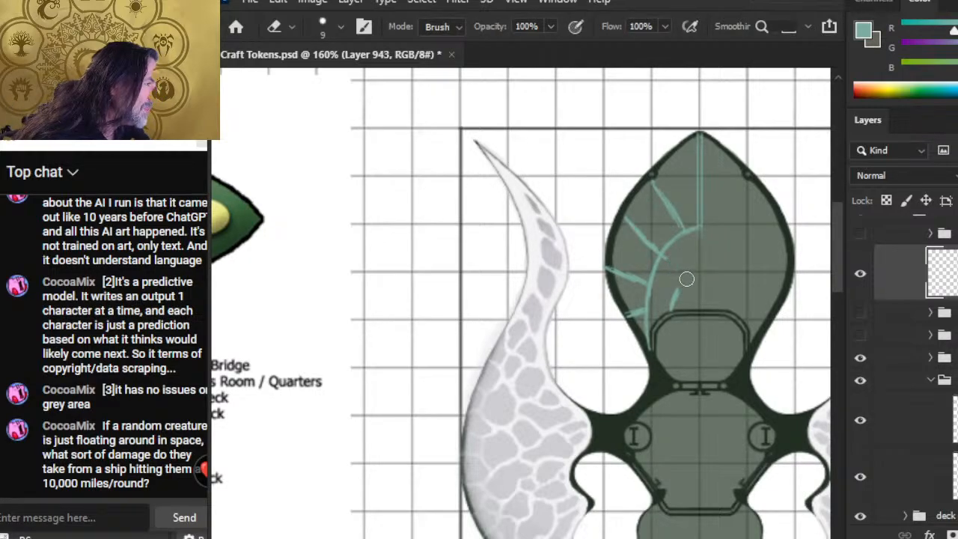
# Erase the top spoke's outer end and repaint it as a curve meeting the left edge just below the node
pyautogui.press('b')
pyautogui.press('e')
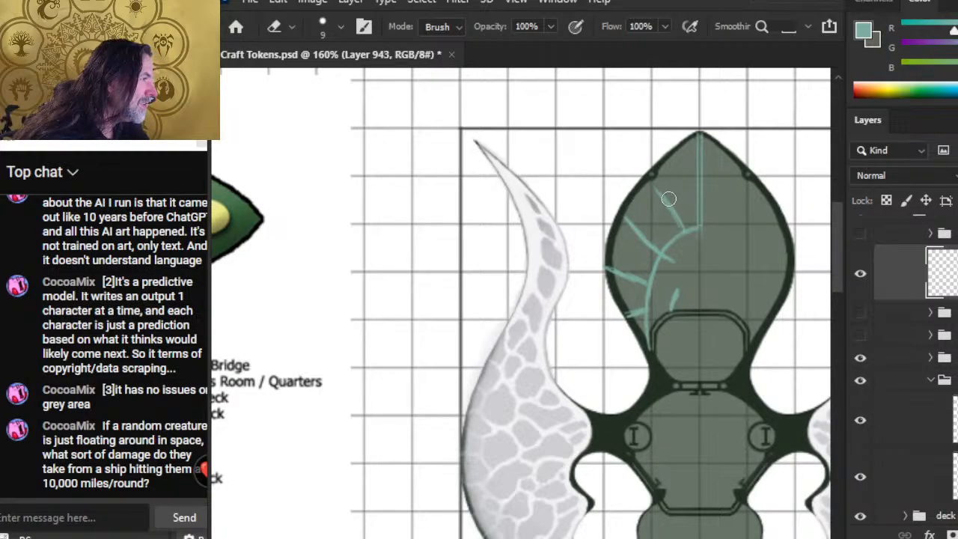
pyautogui.press('b')
pyautogui.press('e')
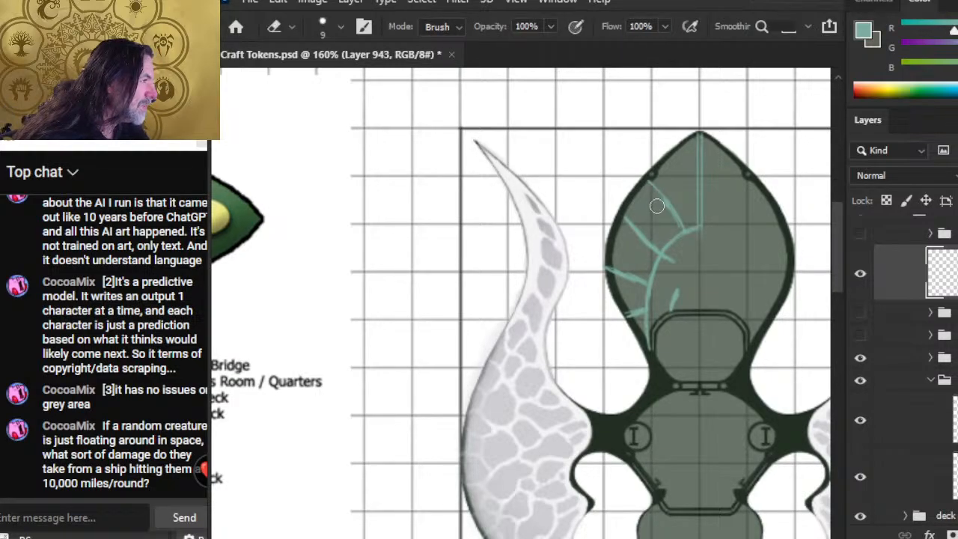
pyautogui.press('b')
pyautogui.press('e')
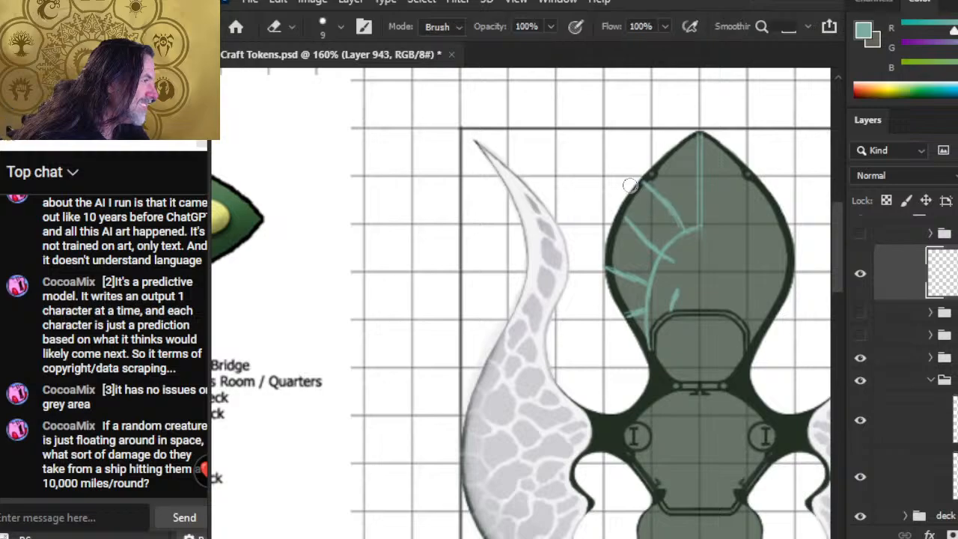
# Erase the second spoke and repaint it at a flatter angle from slightly lower on the left edge to the arc
pyautogui.press('b')
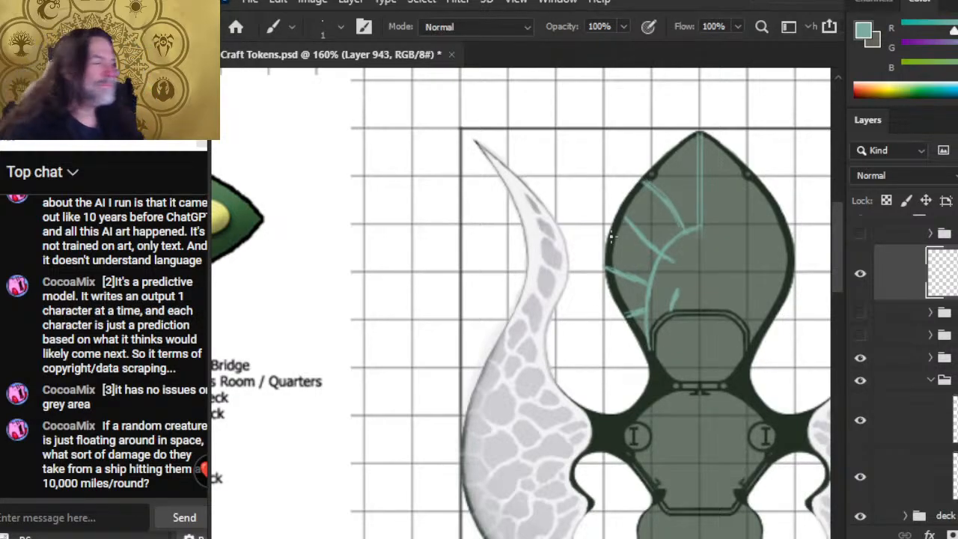
pyautogui.press('e')
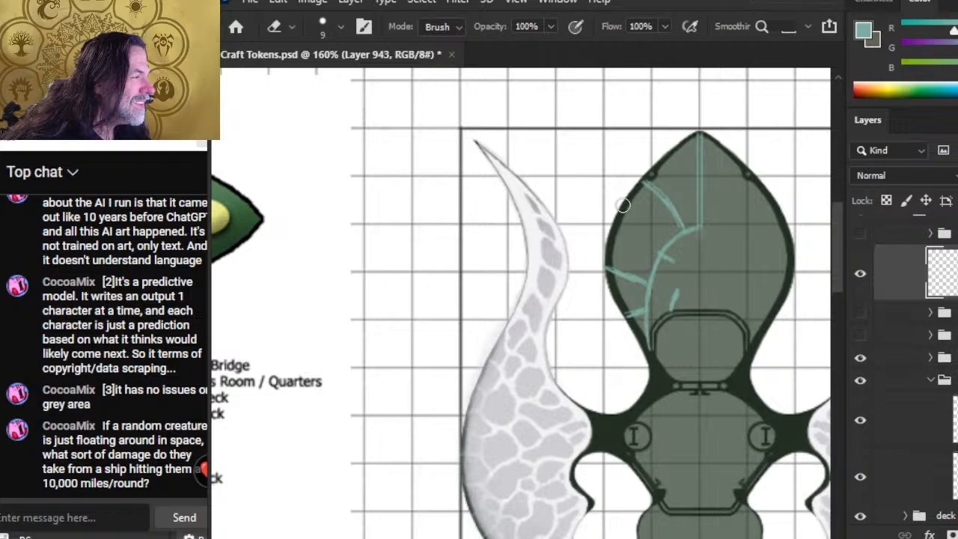
pyautogui.press('b')
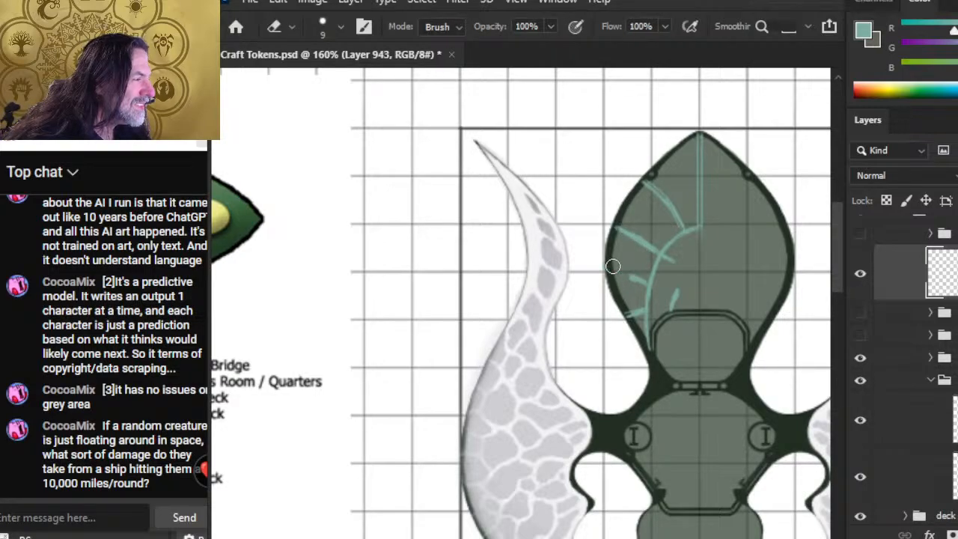
# Erase the rest of the third spoke and repaint it nearly horizontal from the left edge to the arc
pyautogui.press('e')
pyautogui.moveTo(638, 280)
pyautogui.mouseDown()
pyautogui.moveTo(620, 272)
pyautogui.moveTo(643, 282)
pyautogui.moveTo(615, 285)
pyautogui.moveTo(650, 279)
pyautogui.mouseUp()
pyautogui.press('b')
pyautogui.press('e')
pyautogui.press('b')
# Reshape the second spoke's outer end slightly lower on the left edge and erase its overshoot past the arc
pyautogui.press('e')
pyautogui.moveTo(618, 228)
pyautogui.mouseDown()
pyautogui.moveTo(633, 238)
pyautogui.moveTo(622, 232)
pyautogui.mouseUp()
pyautogui.press('b')
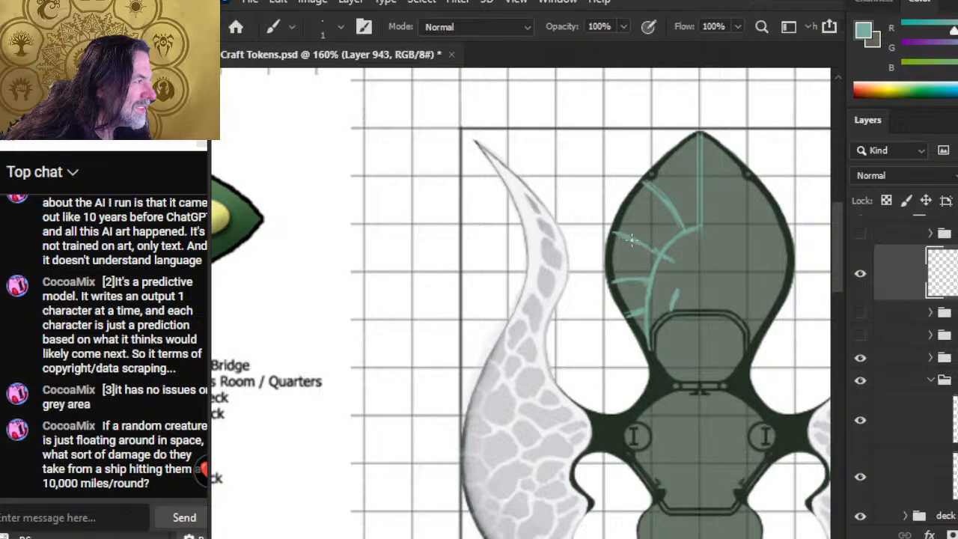
pyautogui.press('e')
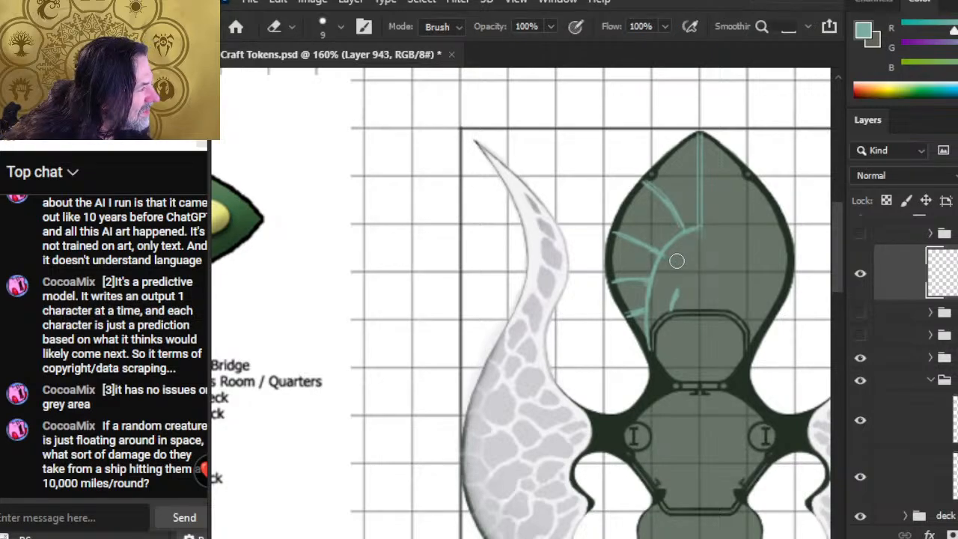
# Erase the outer part of the top spoke and restore it as a curve from the upper left edge to the arc
pyautogui.moveTo(682, 217); pyautogui.dragTo(642, 183)
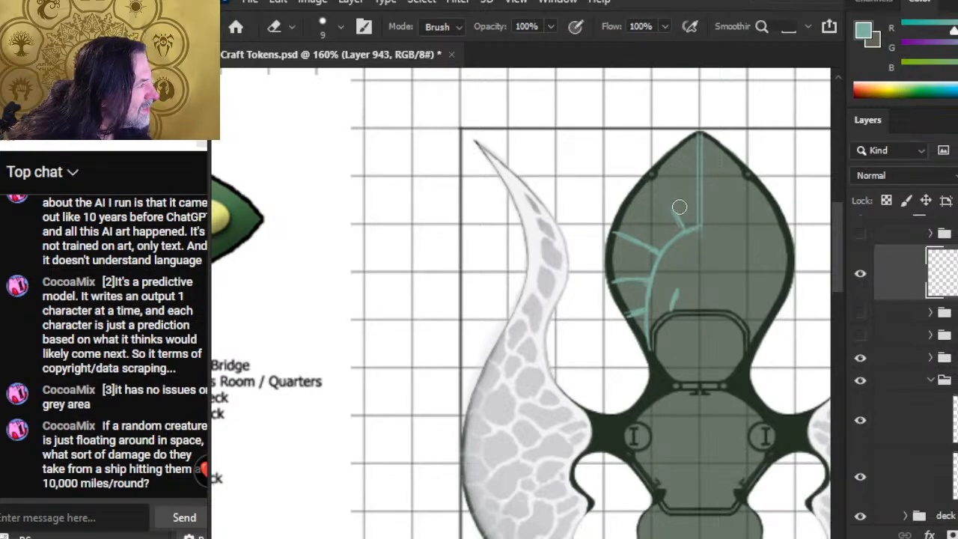
pyautogui.press('b')
pyautogui.hotkey('ctrl', 'z')
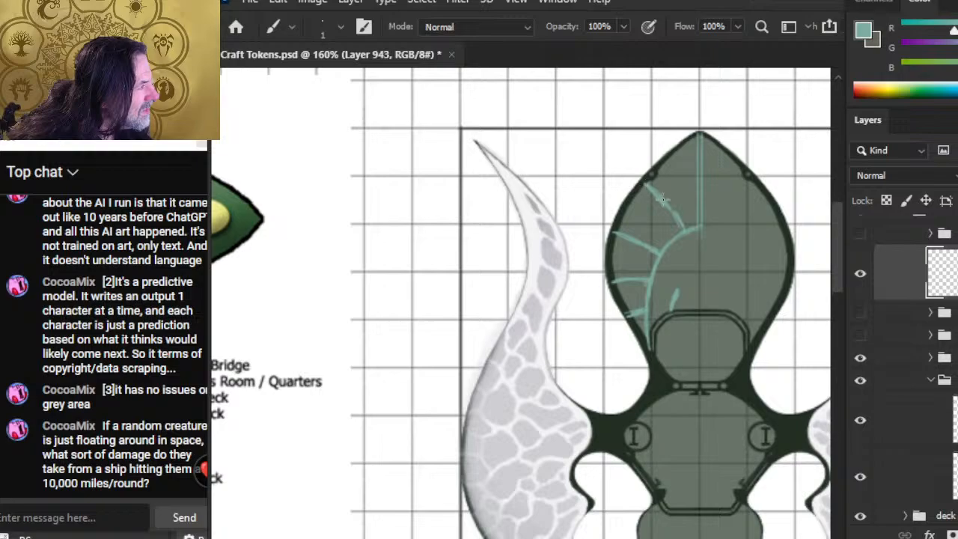
# With a size 7 eraser, refine the top spoke's outer end and erase the short spoke at the lower left edge
pyautogui.press('e')
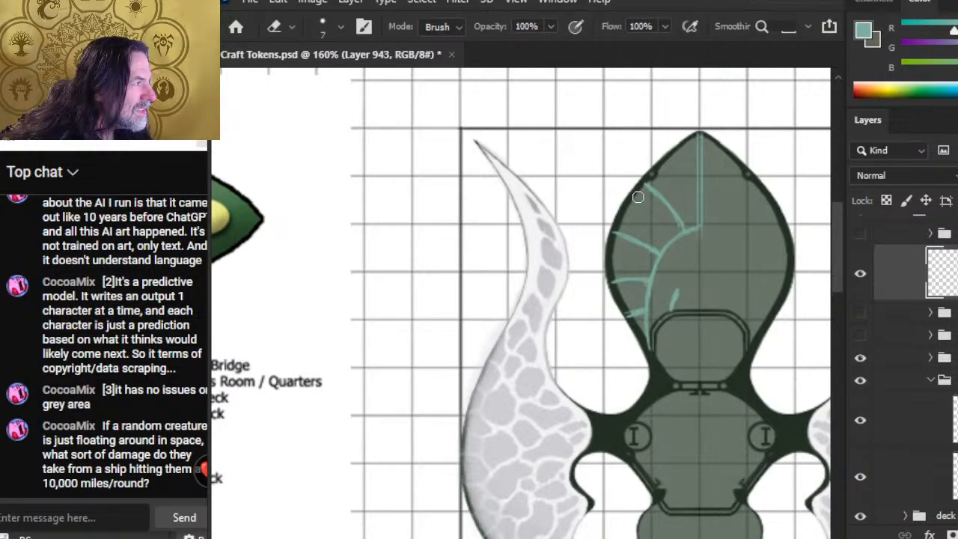
pyautogui.press('b')
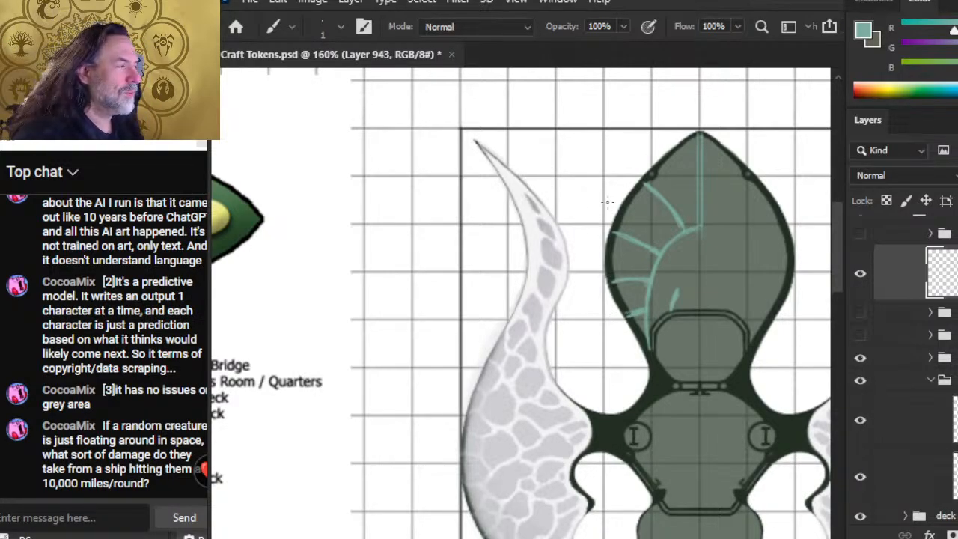
pyautogui.press('e')
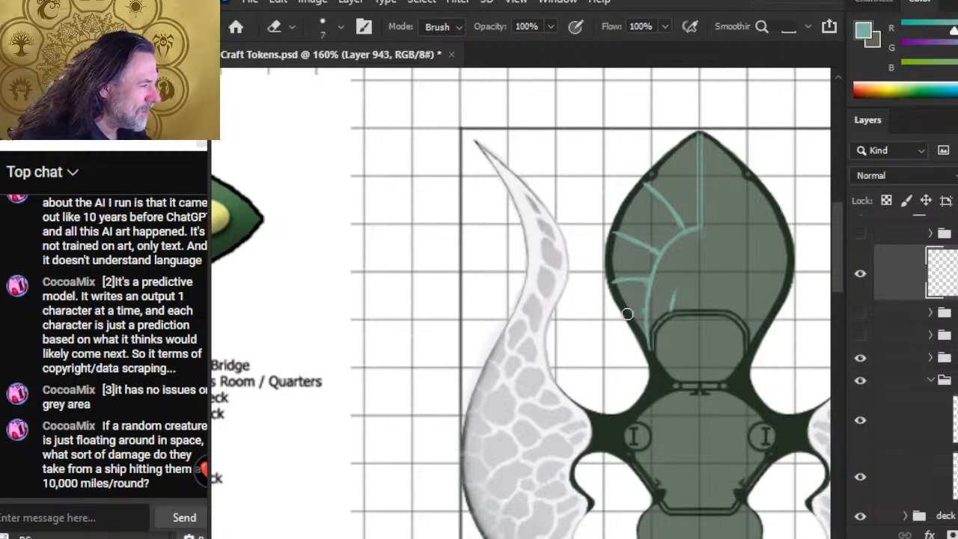
# Erase the stray short stroke above the hatch and trim the arc's lower end beside the hatch's upper left corner
pyautogui.moveTo(678, 287); pyautogui.dragTo(676, 307)
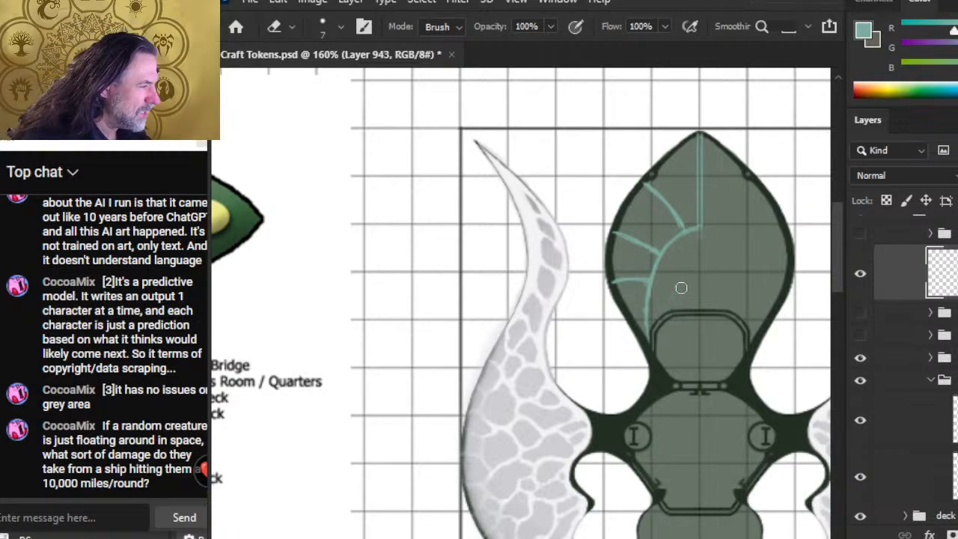
pyautogui.press('b')
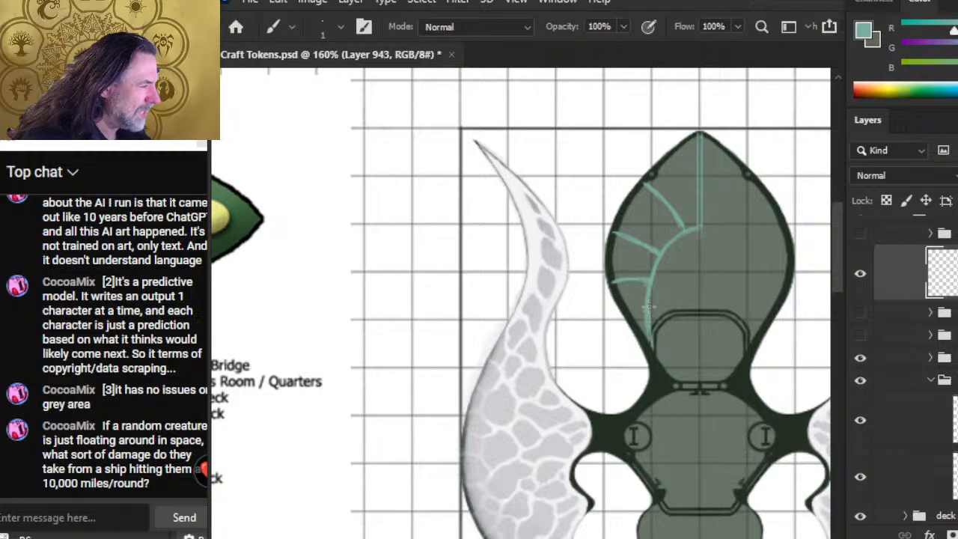
pyautogui.press('e')
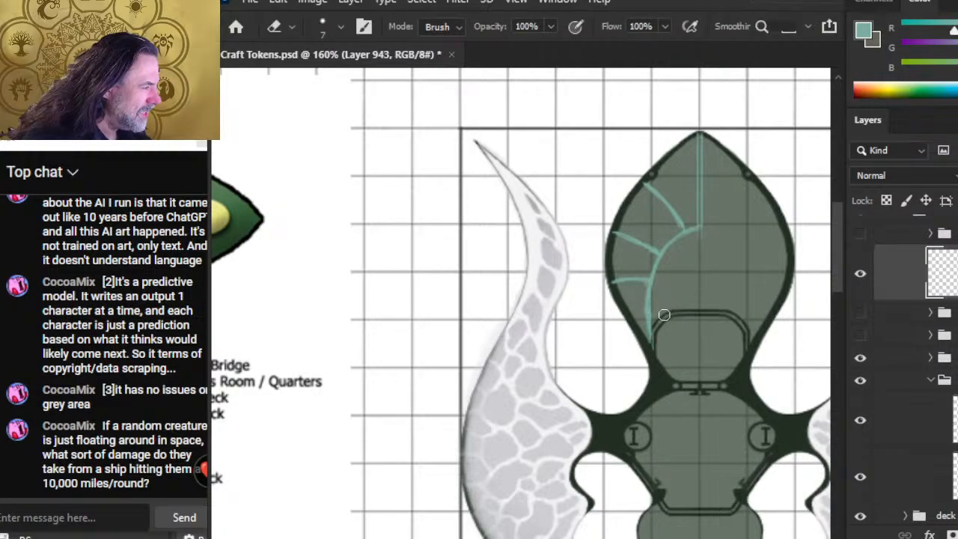
pyautogui.moveTo(664, 315)
pyautogui.mouseDown()
pyautogui.moveTo(658, 380)
pyautogui.moveTo(656, 367)
pyautogui.mouseUp()
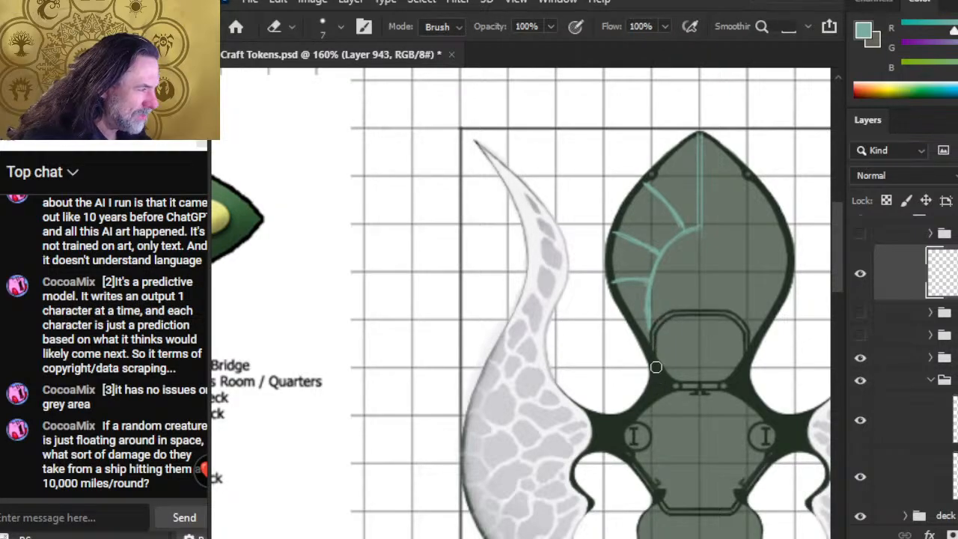
# Paint the arc's lower end further down between the hull edge and the hatch, trimming its sides and tip with the eraser
pyautogui.press('b')
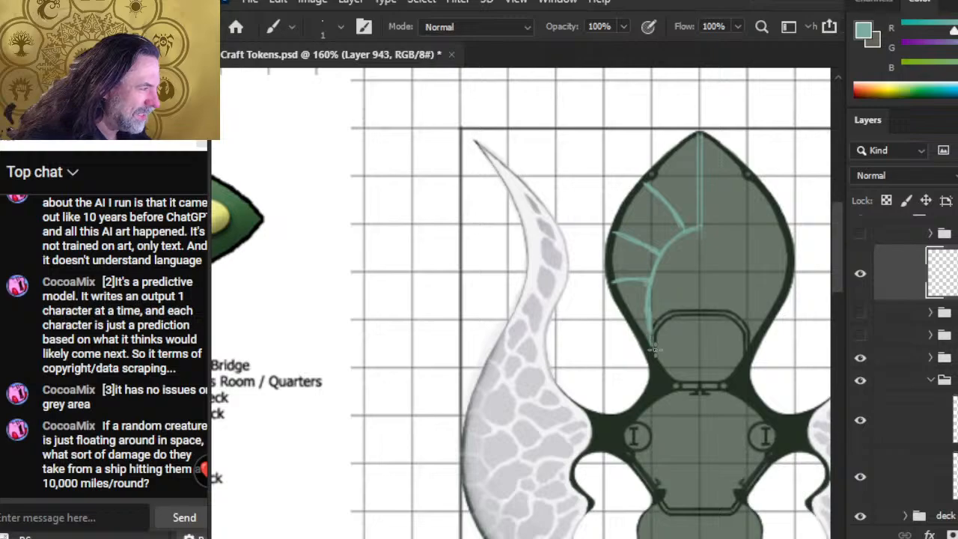
pyautogui.press('e')
pyautogui.press('b')
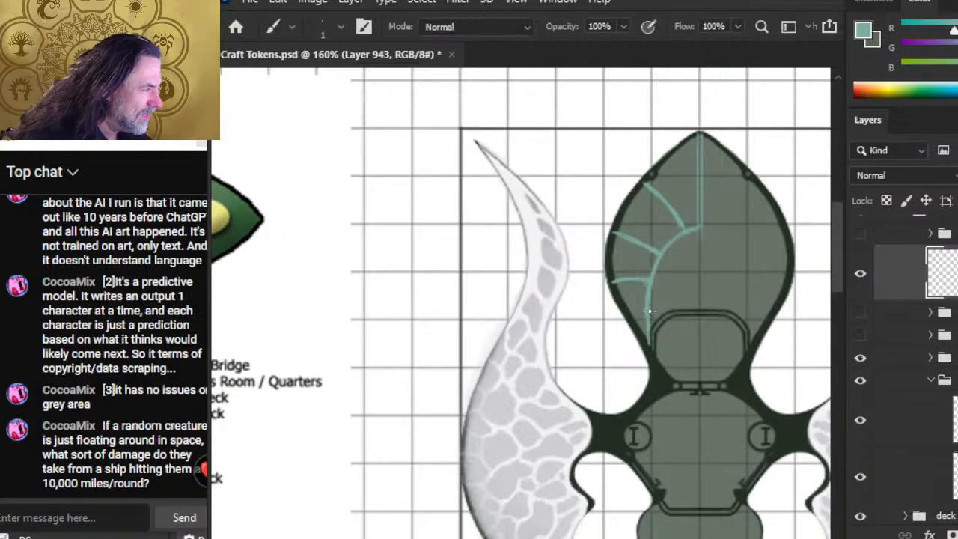
pyautogui.press('e')
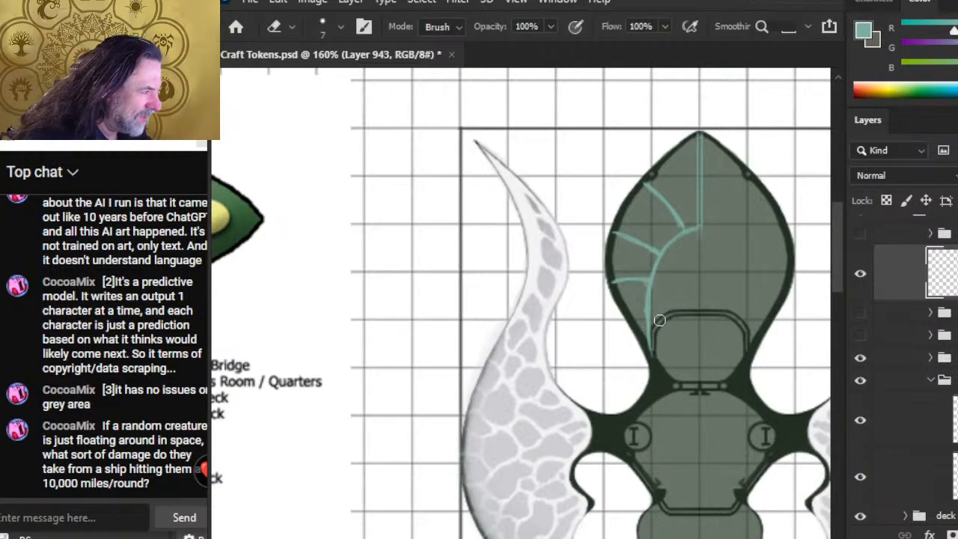
pyautogui.press('b')
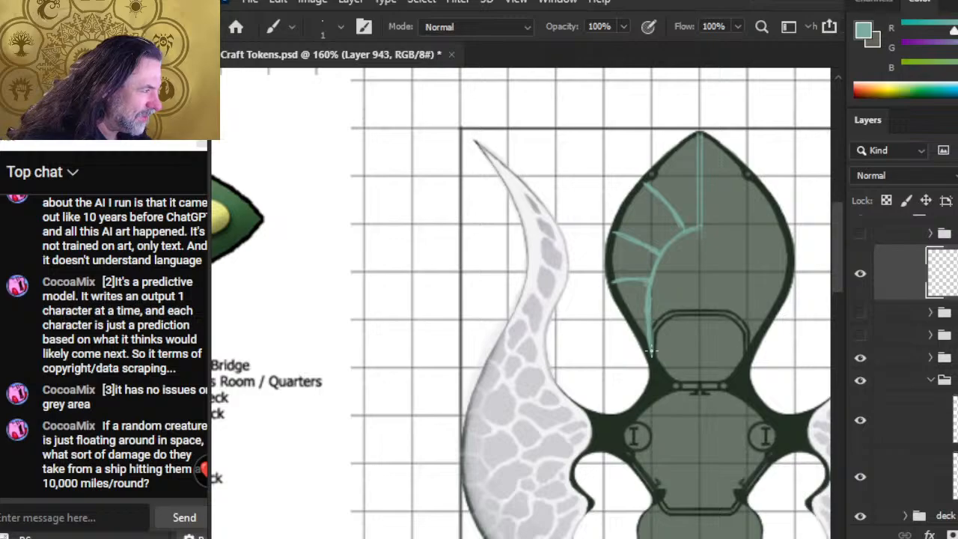
pyautogui.press('e')
pyautogui.press('b')
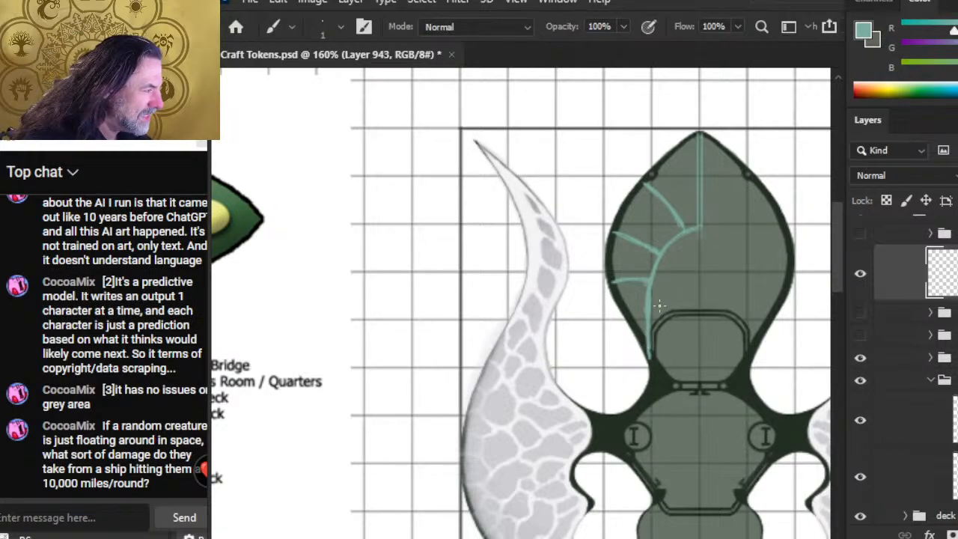
pyautogui.press('e')
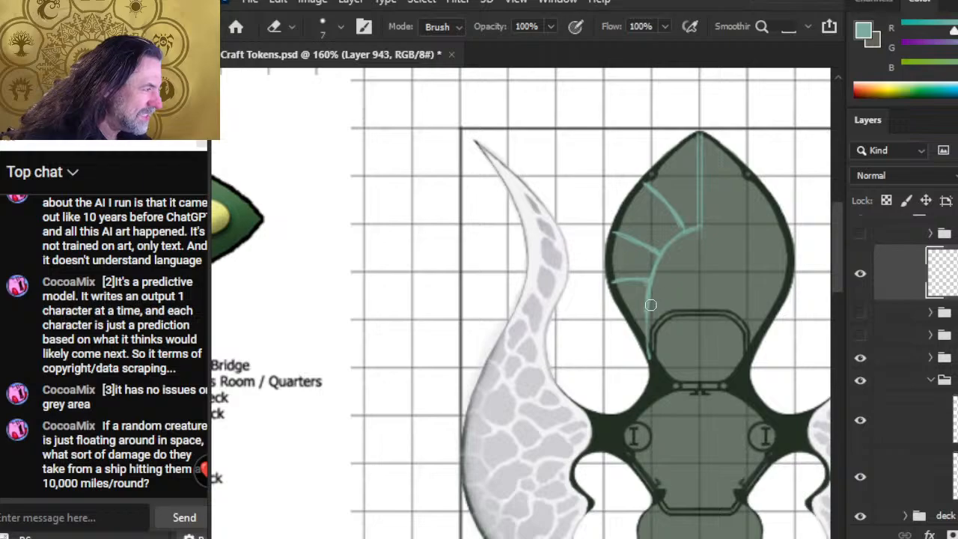
pyautogui.press('b')
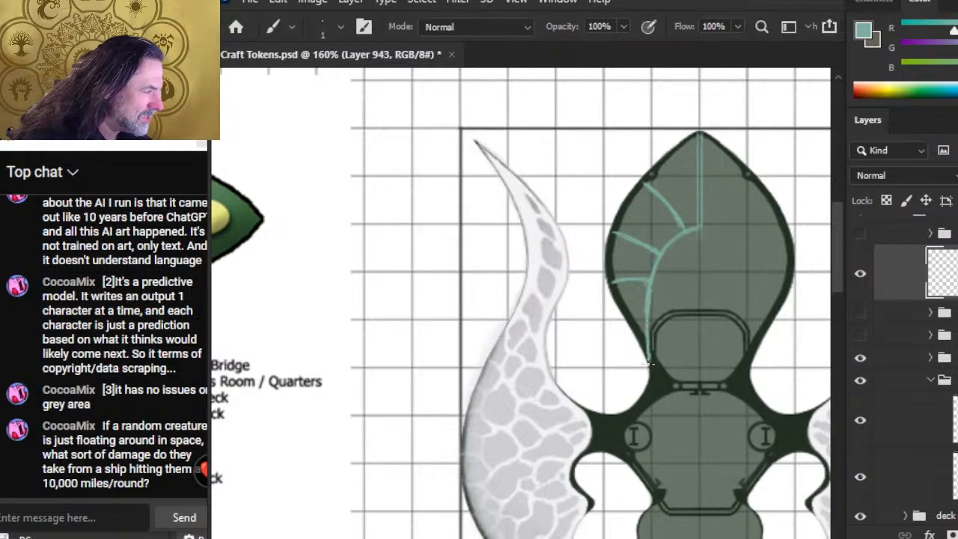
pyautogui.press('e')
pyautogui.moveTo(650, 363); pyautogui.dragTo(648, 382)
pyautogui.press('b')
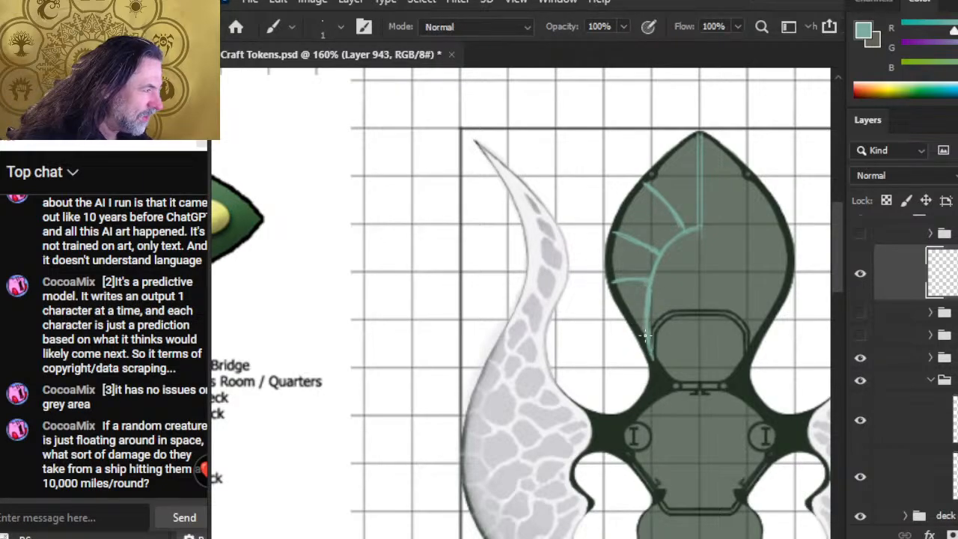
# Erase the arc's long lower tail and repaint its end to meet the hull beside the hatch's upper left corner
pyautogui.press('e')
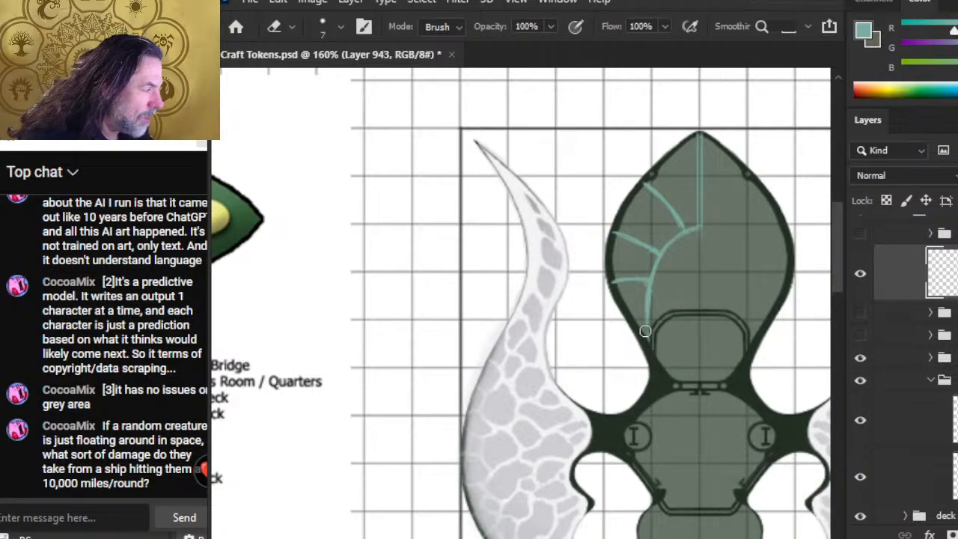
pyautogui.press('b')
pyautogui.moveTo(650, 311); pyautogui.dragTo(650, 329)
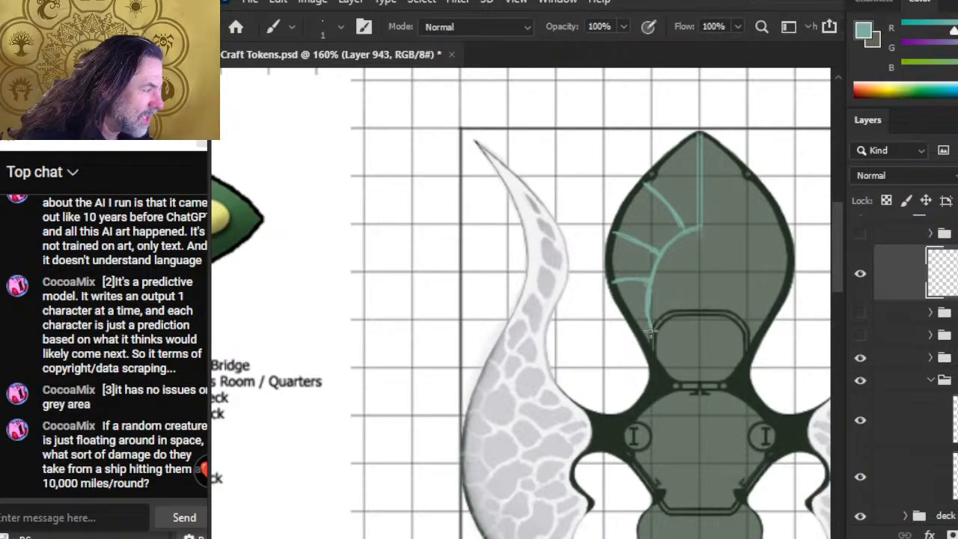
pyautogui.press('e')
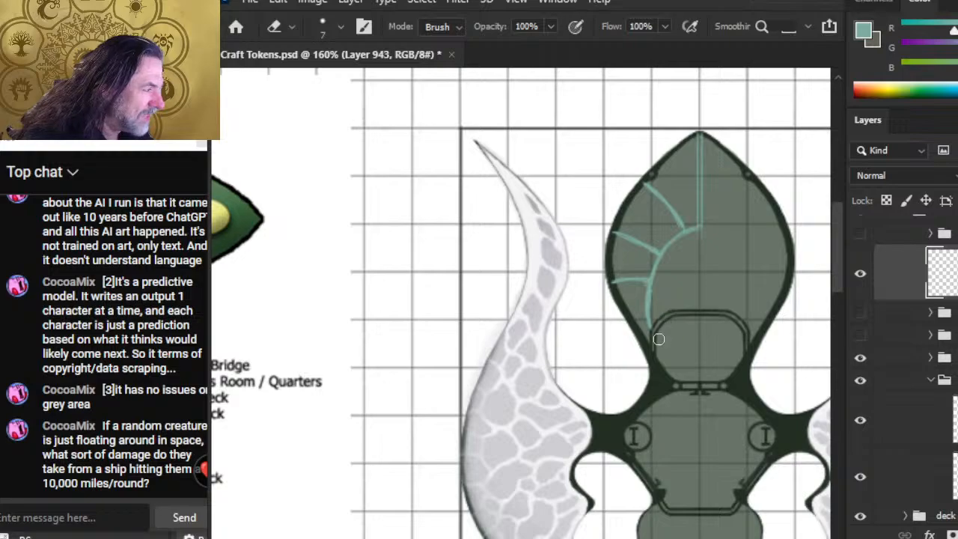
pyautogui.press('b')
pyautogui.press('e')
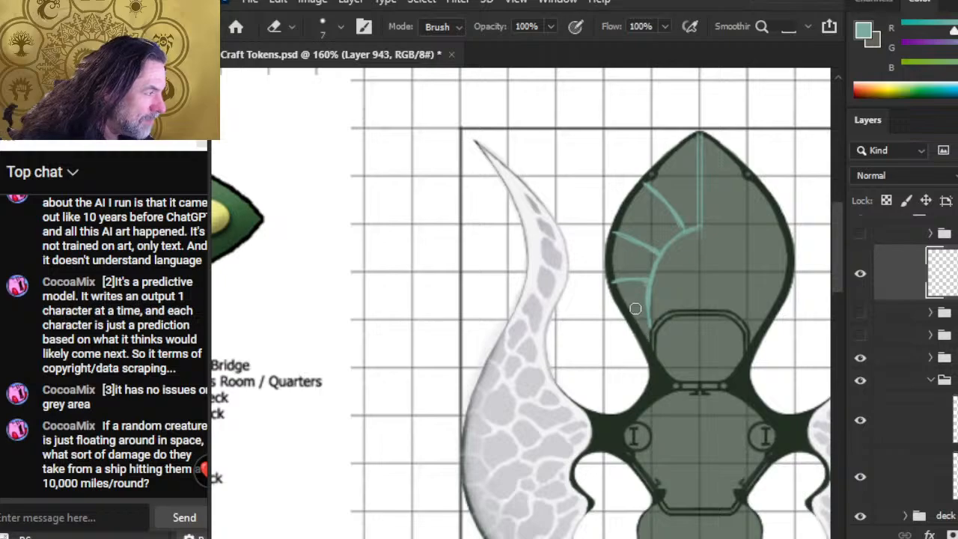
pyautogui.press('b')
pyautogui.press('e')
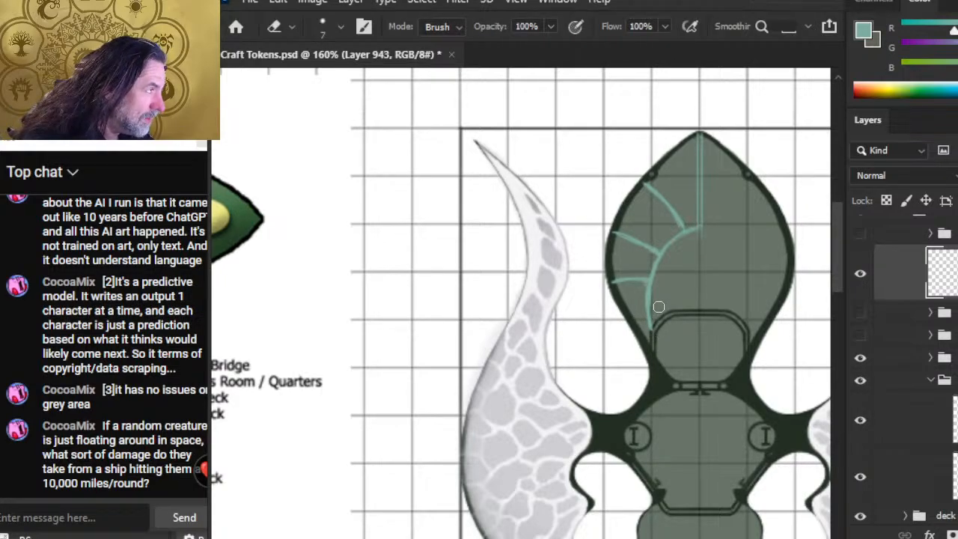
pyautogui.press('b')
pyautogui.press('e')
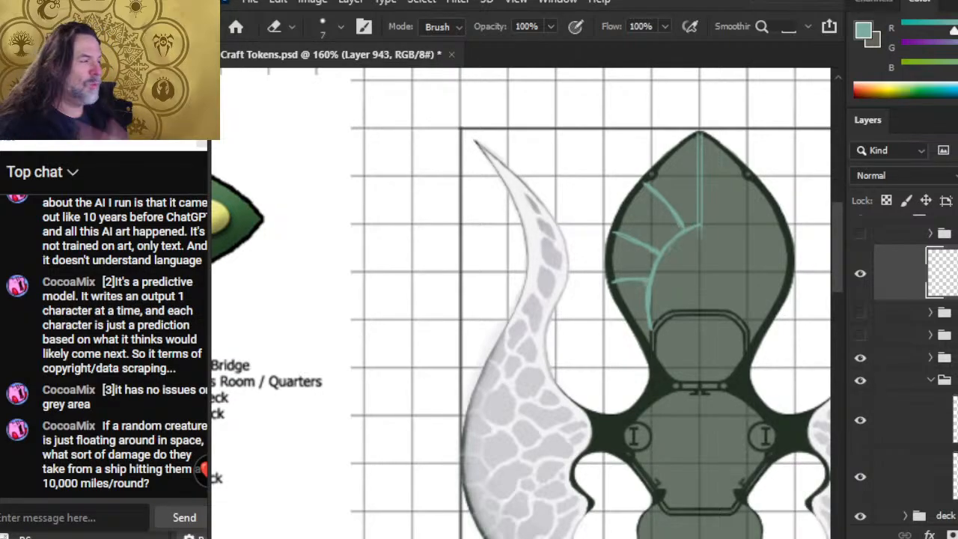
# Erase the top spoke and repaint it as an oppositely bowed curve from the upper left edge to the arc
pyautogui.moveTo(648, 182); pyautogui.dragTo(679, 222)
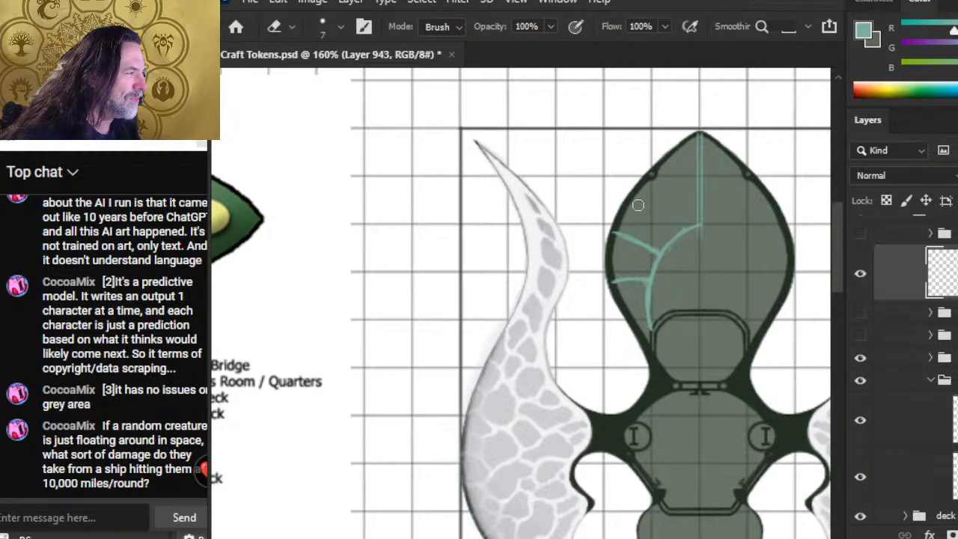
pyautogui.press('b')
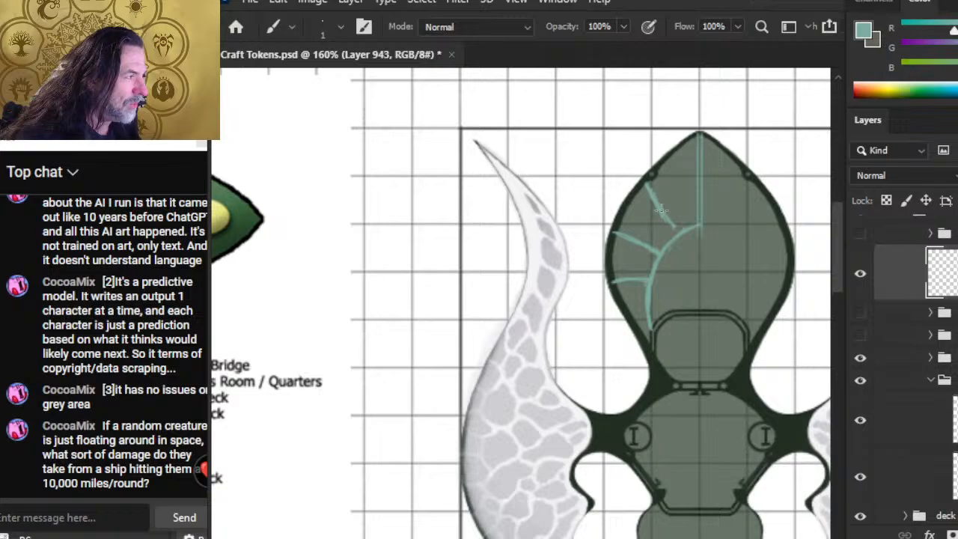
pyautogui.press('e')
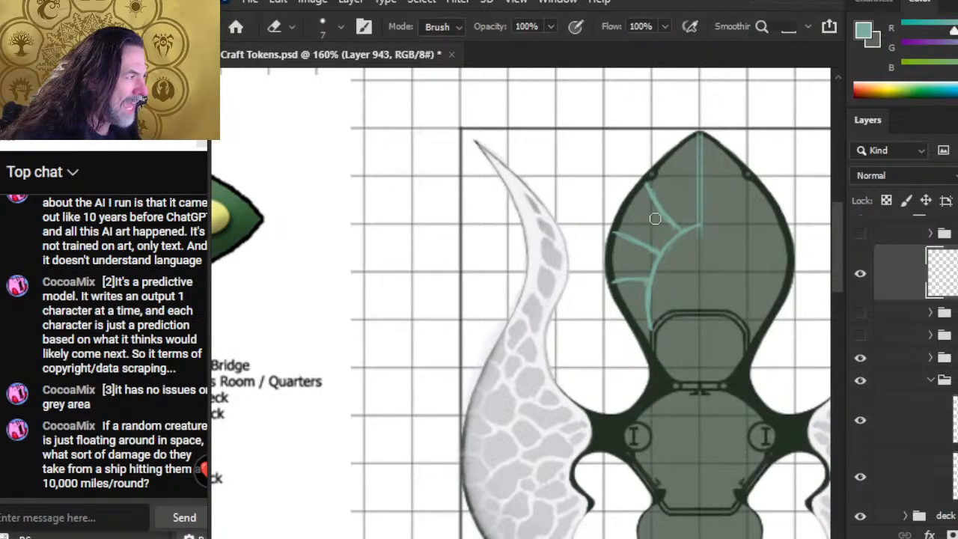
pyautogui.press('b')
pyautogui.press('e')
pyautogui.press('b')
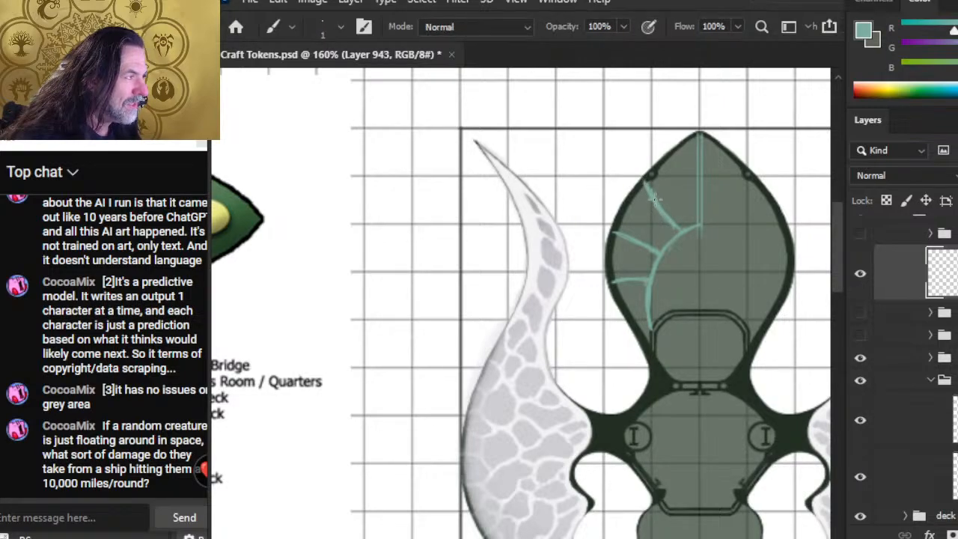
pyautogui.press('e')
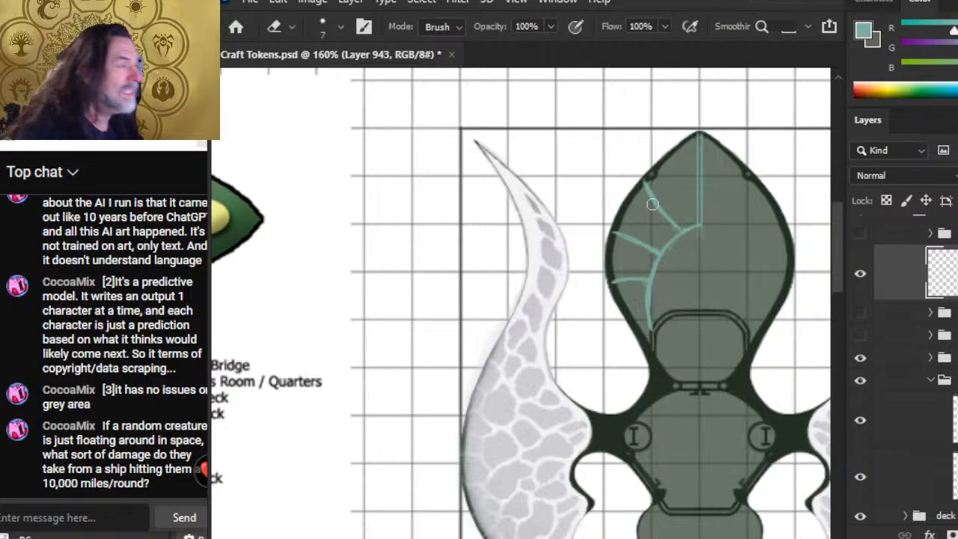
pyautogui.press('b')
# Paint a straight horizontal teal line across the upper body between the two round studs on its edges
pyautogui.click(655, 179)
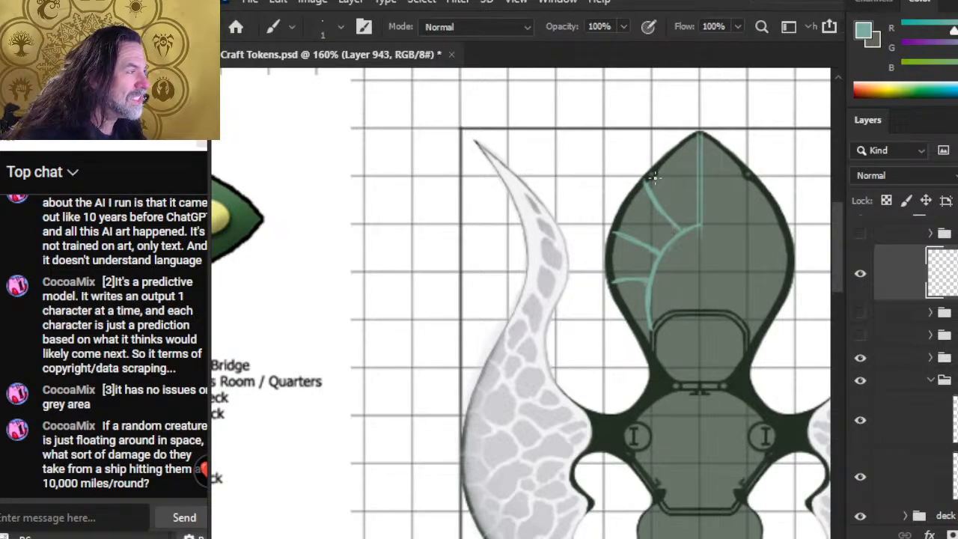
pyautogui.keyDown('shift'); pyautogui.click(678, 179); pyautogui.keyUp('shift')
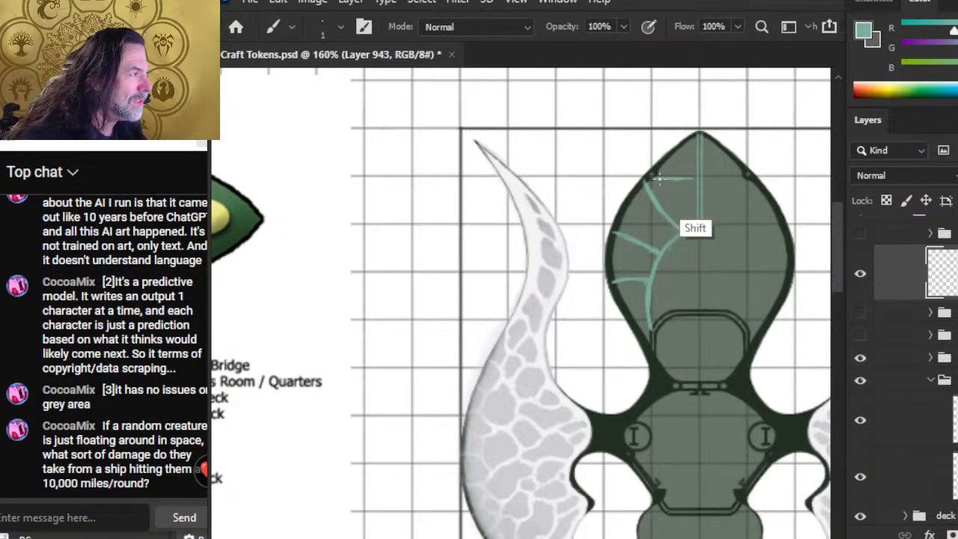
pyautogui.moveTo(660, 179); pyautogui.dragTo(753, 179)
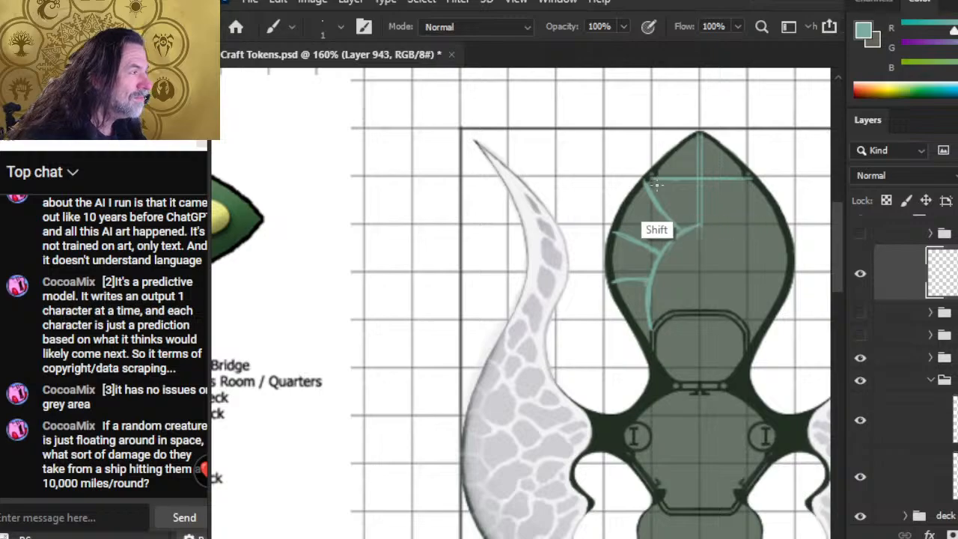
# Erase the horizontal line and paint a slightly sagging curved spoke from the upper left stud to the vertical centre line
pyautogui.press('e')
pyautogui.moveTo(653, 164)
pyautogui.mouseDown()
pyautogui.moveTo(665, 180)
pyautogui.moveTo(679, 173)
pyautogui.moveTo(692, 182)
pyautogui.mouseUp()
pyautogui.press('b')
pyautogui.press('e')
pyautogui.press('b')
pyautogui.press('e')
pyautogui.press('b')
pyautogui.press('e')
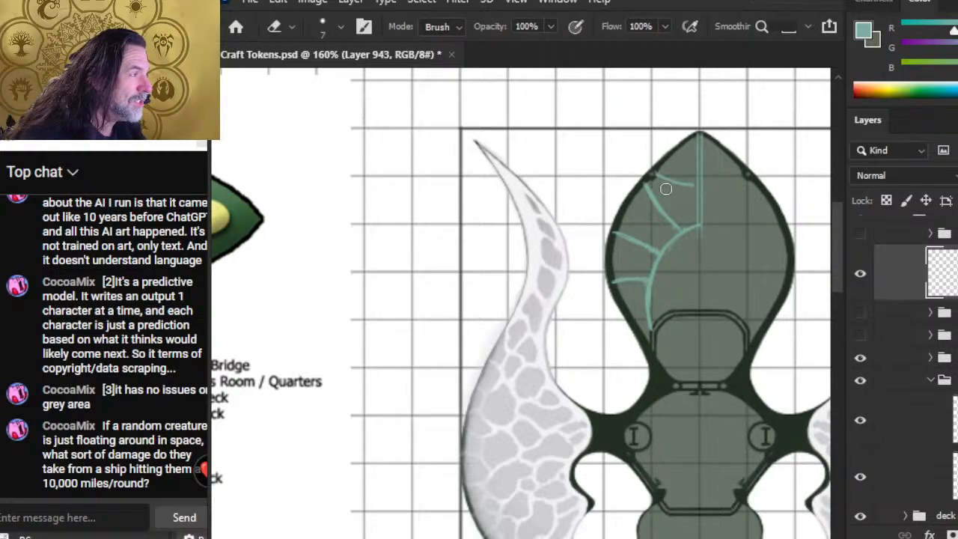
pyautogui.press('b')
pyautogui.press('e')
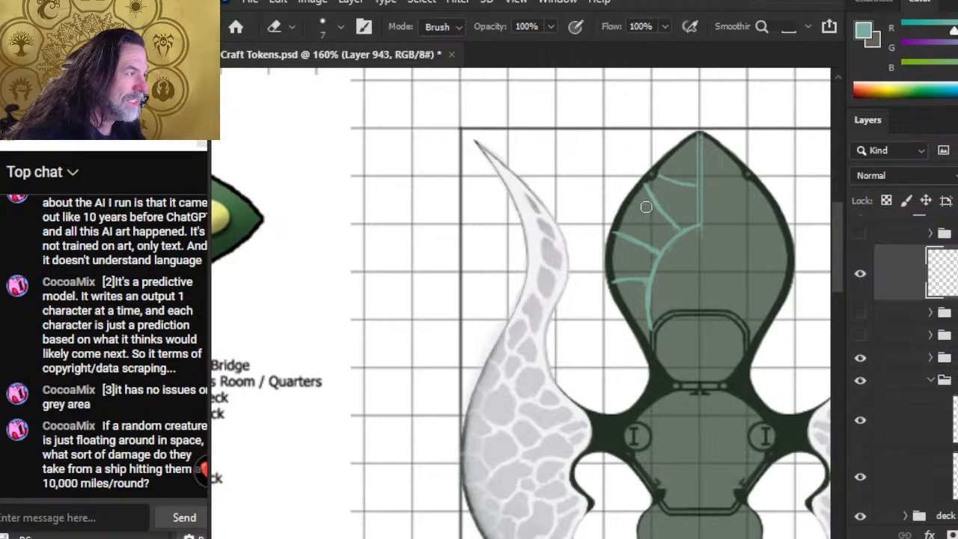
# Touch up the arc's upper curve between the spokes and erase the spoke running to it from the middle left edge
pyautogui.press('b')
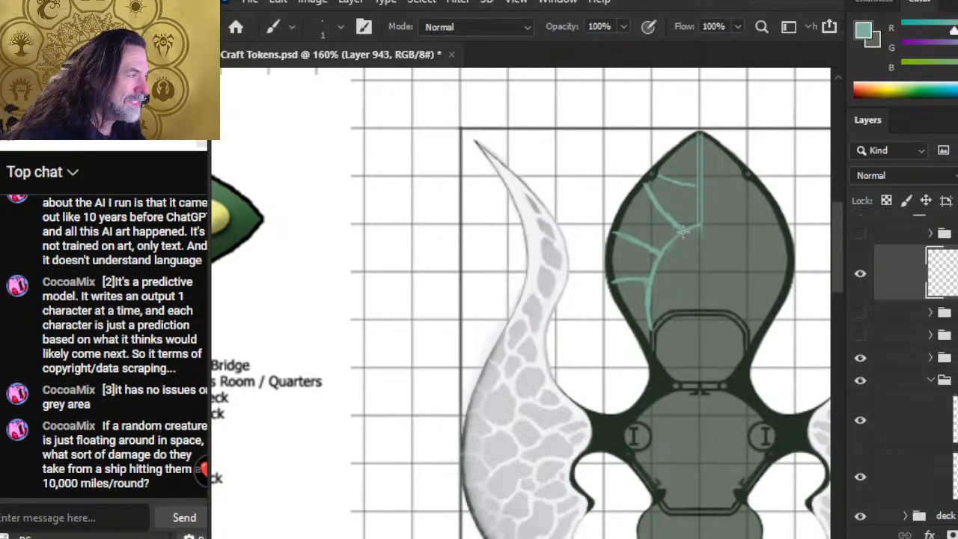
pyautogui.press('e')
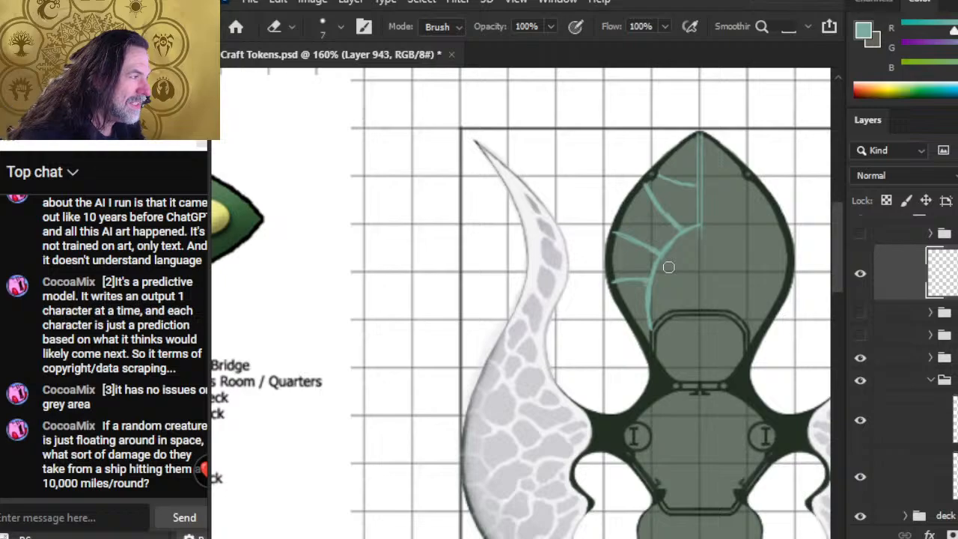
pyautogui.moveTo(655, 251); pyautogui.dragTo(645, 244)
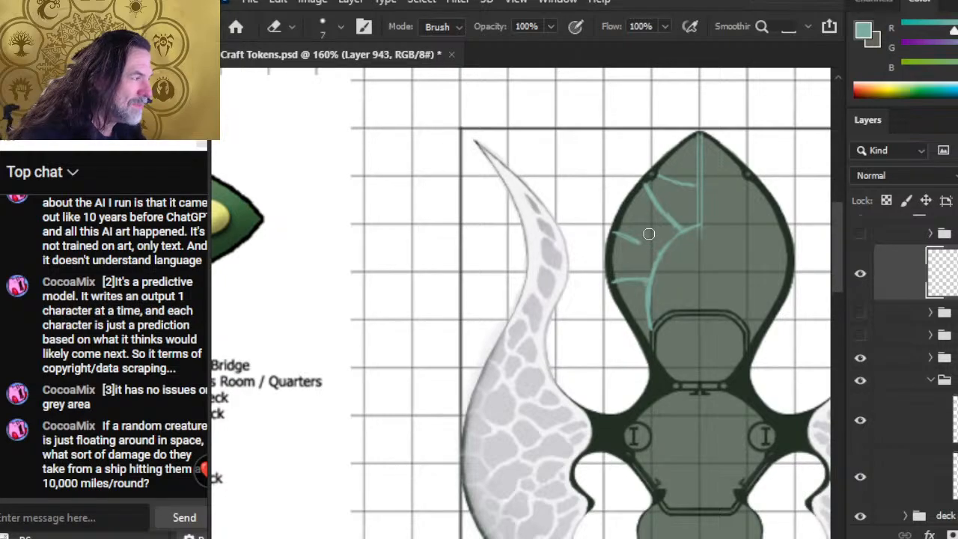
pyautogui.hotkey('ctrl', 'z')
pyautogui.press('b')
pyautogui.press('e')
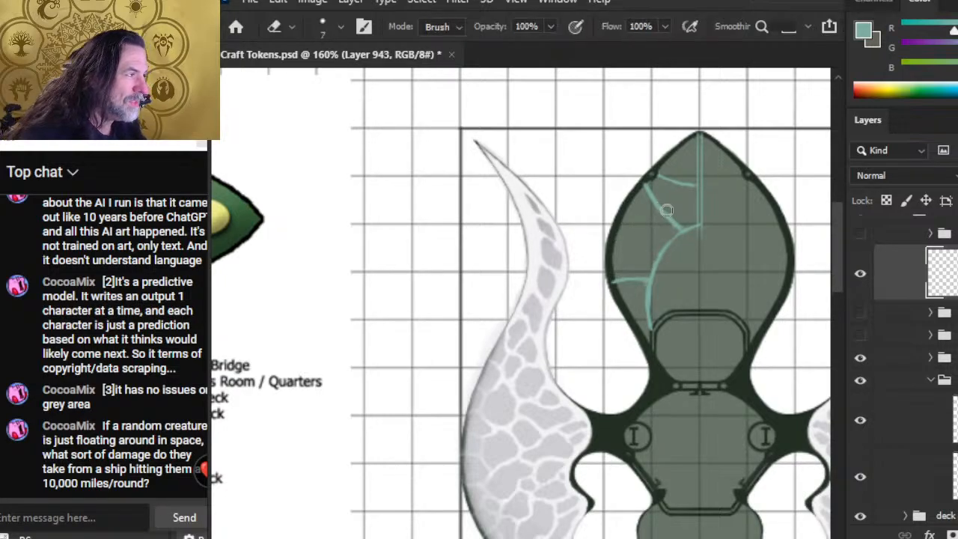
# Erase the diagonal spoke between the upper left edge and the arc, and smooth the arc where it joined
pyautogui.moveTo(647, 186); pyautogui.dragTo(675, 224)
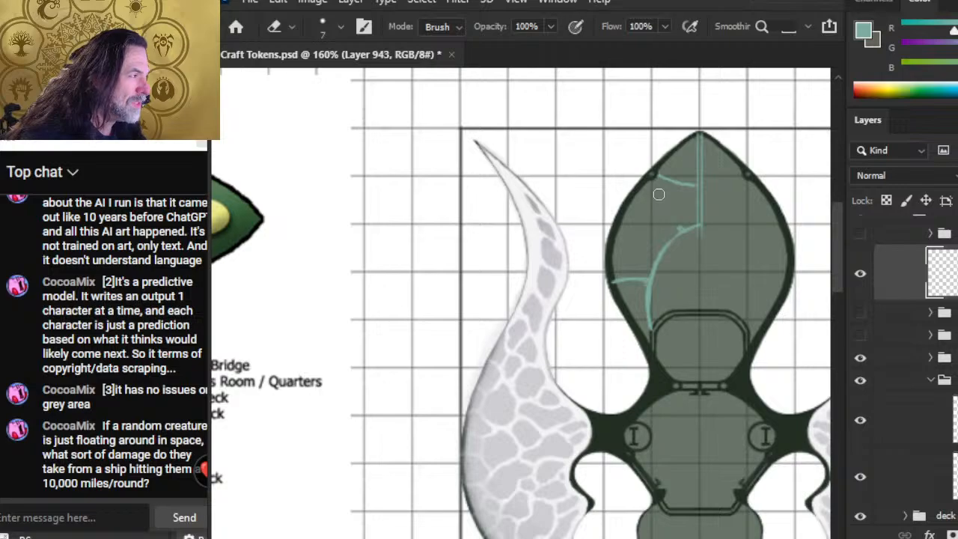
pyautogui.press('b')
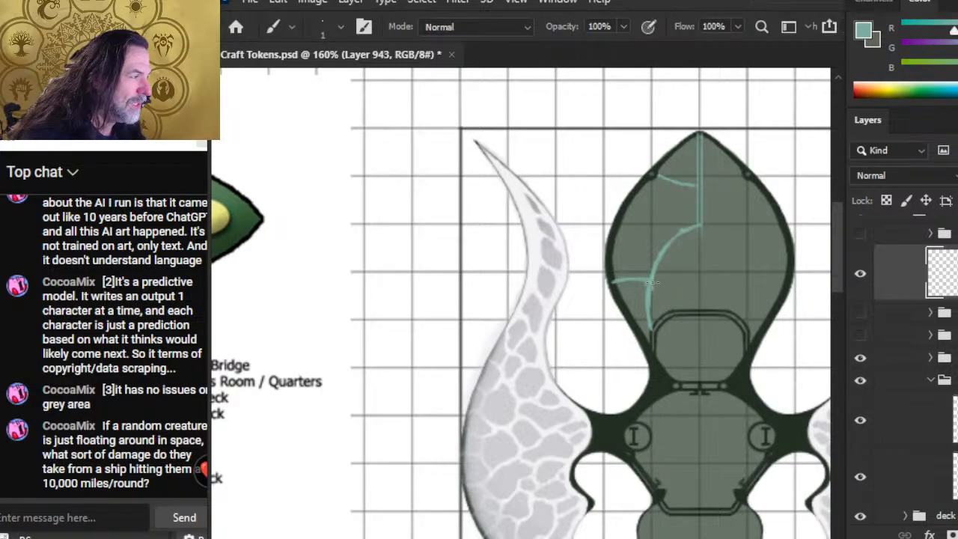
pyautogui.press('e')
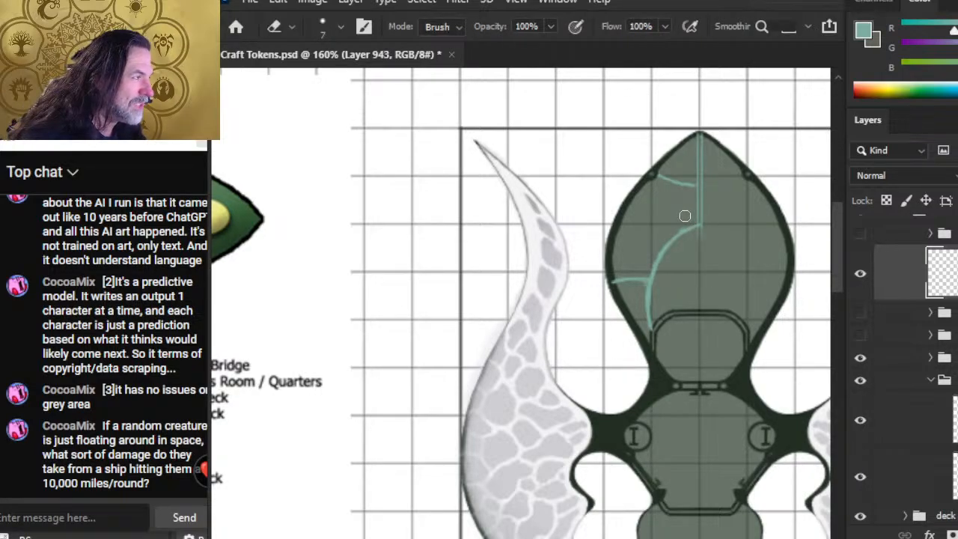
# Repaint the teal diagonal spoke from the body's upper left edge to the arc and trim its outer end at the outline
pyautogui.press('b')
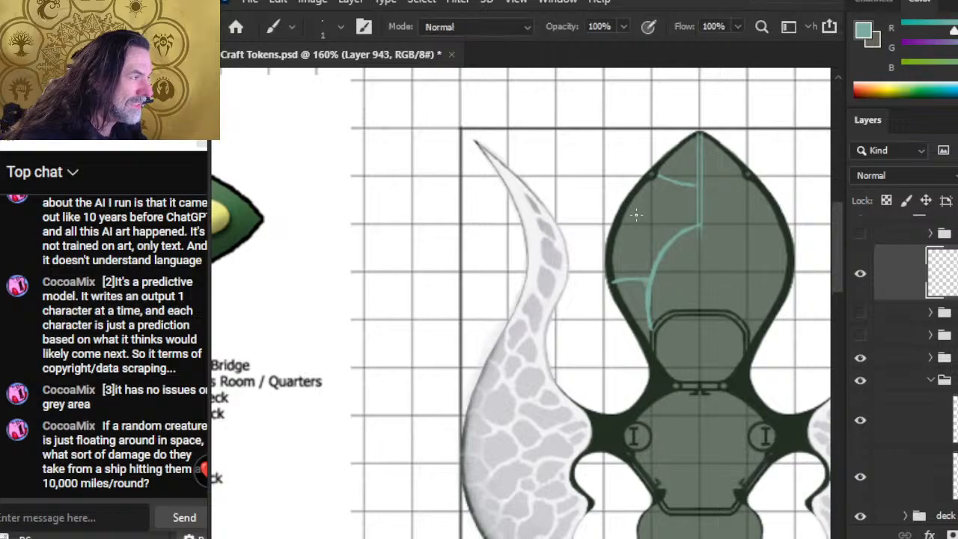
pyautogui.moveTo(629, 205)
pyautogui.mouseDown()
pyautogui.moveTo(655, 235)
pyautogui.moveTo(629, 205)
pyautogui.mouseUp()
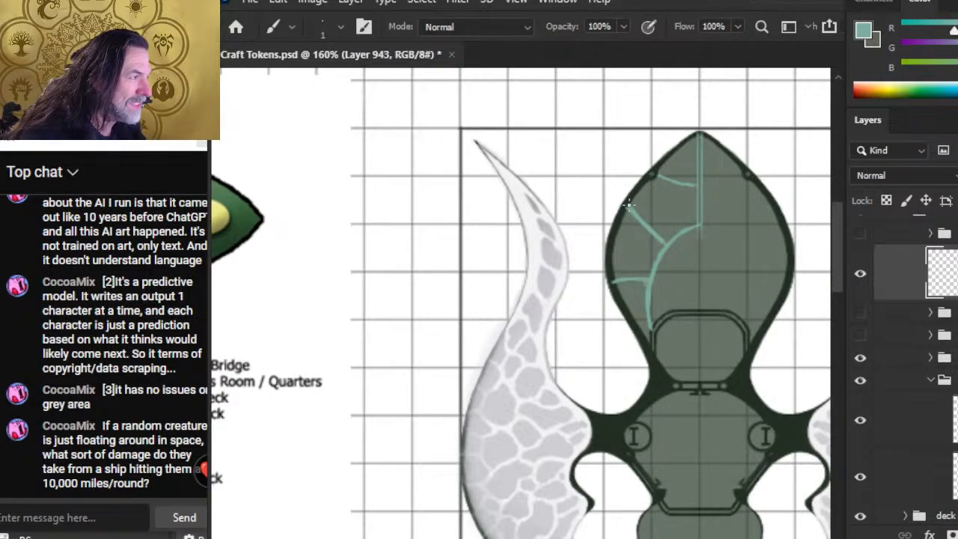
pyautogui.press('e')
pyautogui.moveTo(629, 206)
pyautogui.mouseDown()
pyautogui.moveTo(660, 241)
pyautogui.moveTo(632, 201)
pyautogui.moveTo(651, 233)
pyautogui.mouseUp()
pyautogui.press('b')
pyautogui.press('e')
pyautogui.press('b')
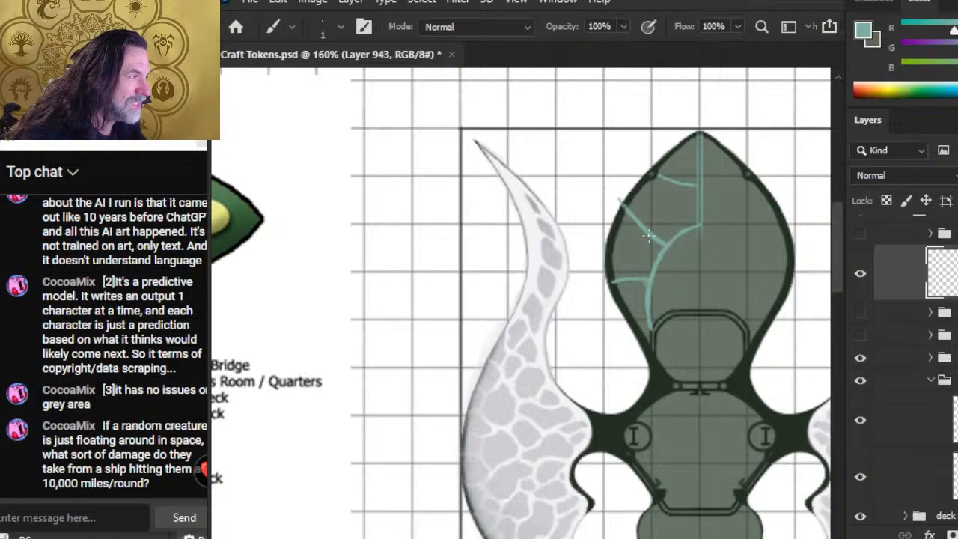
pyautogui.press('e')
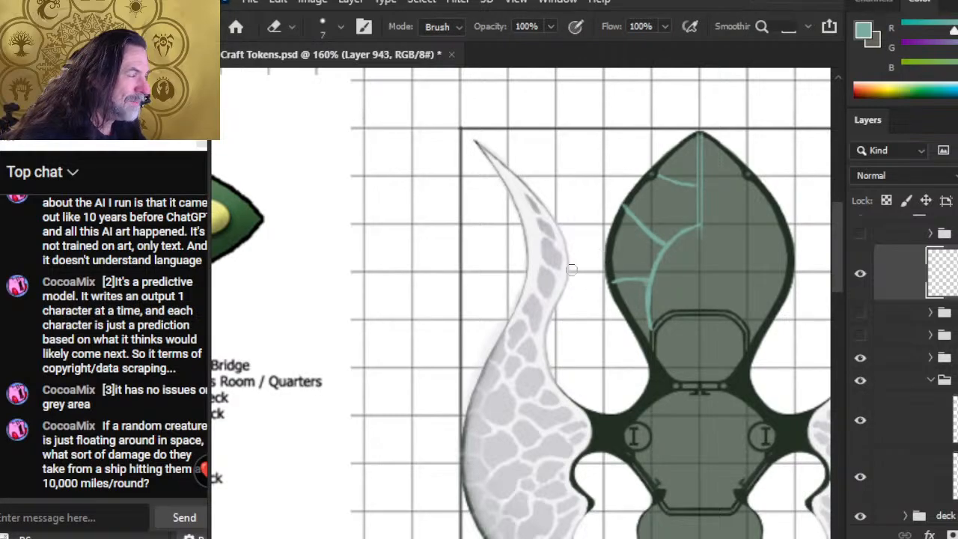
# Extend the middle left spoke with an upward curve so it meets the body's left outline
pyautogui.press('b')
pyautogui.moveTo(608, 273)
pyautogui.mouseDown()
pyautogui.moveTo(634, 290)
pyautogui.moveTo(612, 281)
pyautogui.mouseUp()
pyautogui.press('e')
pyautogui.press('b')
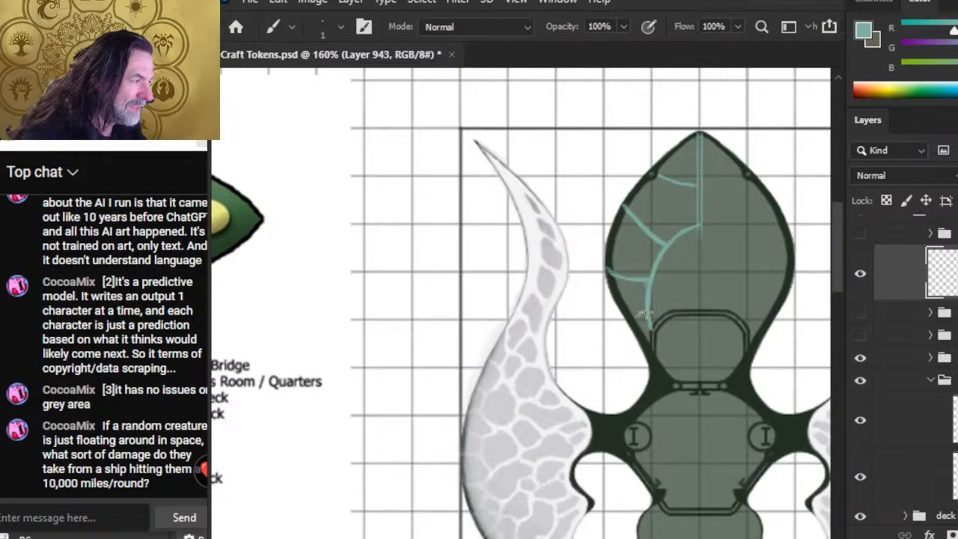
# Paint a short teal spoke from the arc's lower end down to the body's lower left outline, trimming its stray edges
pyautogui.press('e')
pyautogui.press('b')
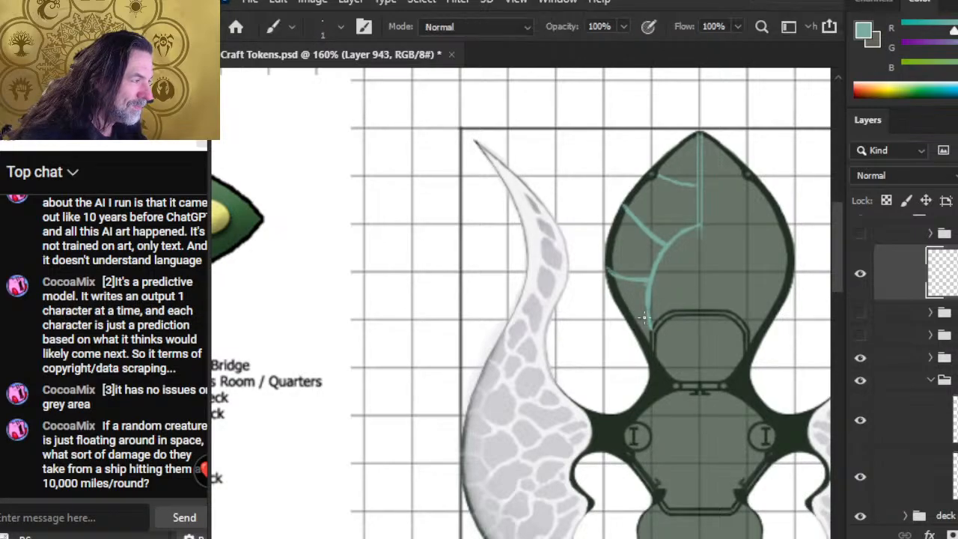
pyautogui.press('e')
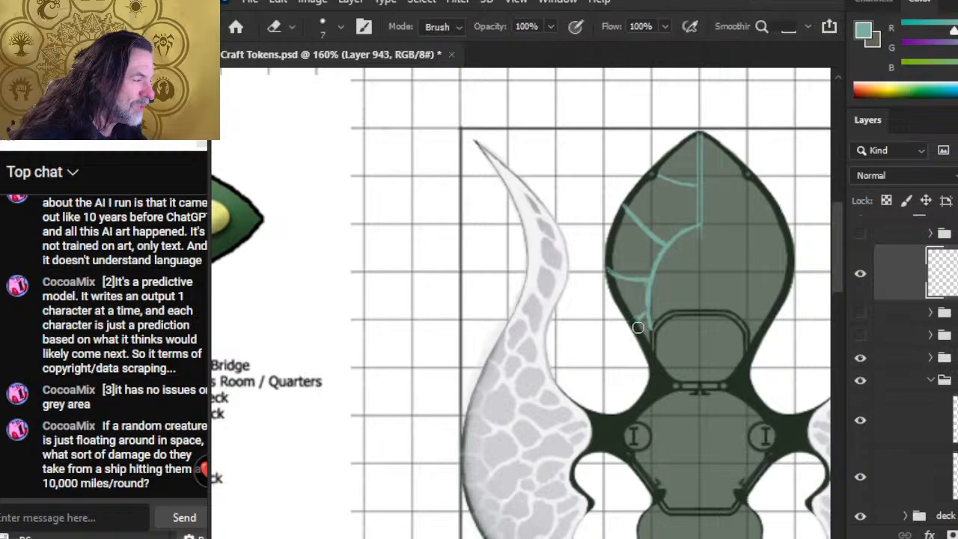
pyautogui.press('b')
pyautogui.press('e')
pyautogui.press('b')
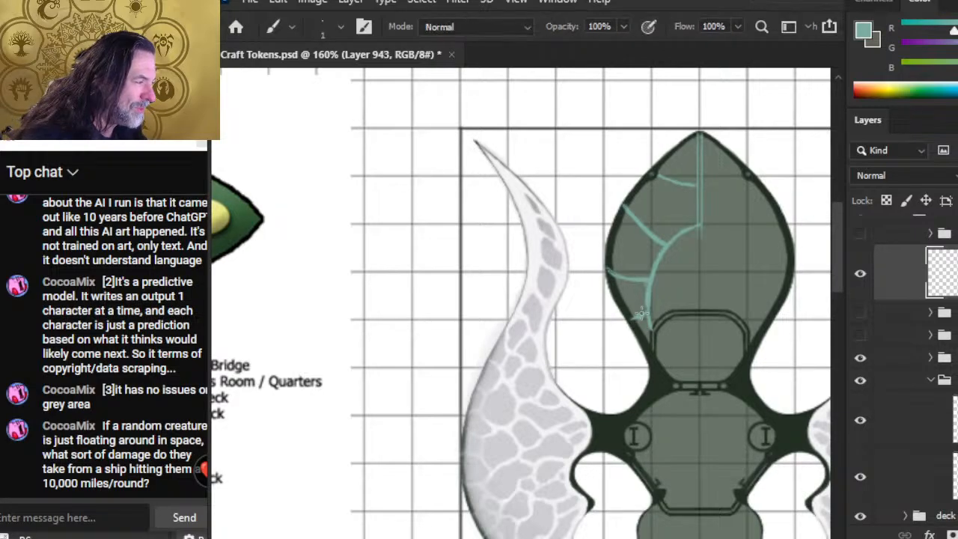
pyautogui.press('e')
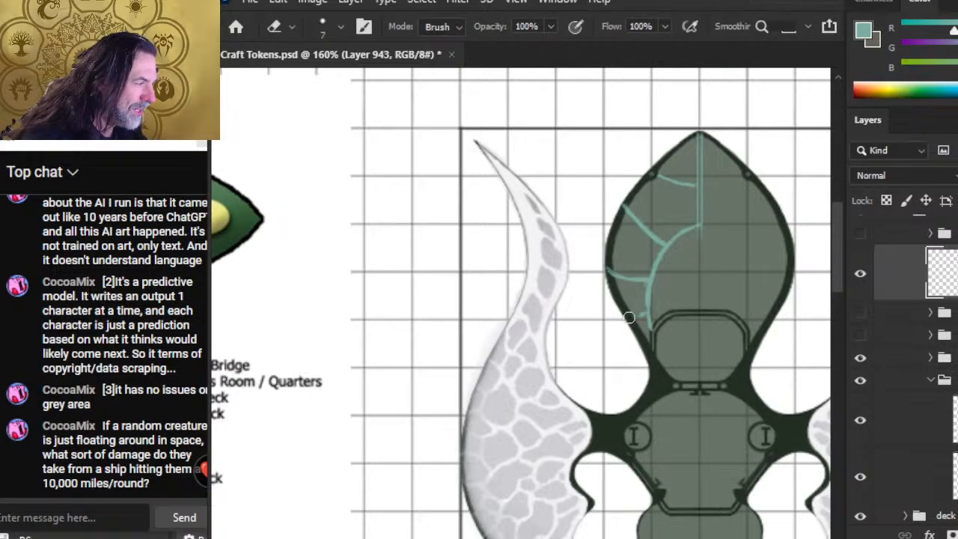
pyautogui.press('b')
pyautogui.press('e')
pyautogui.press('b')
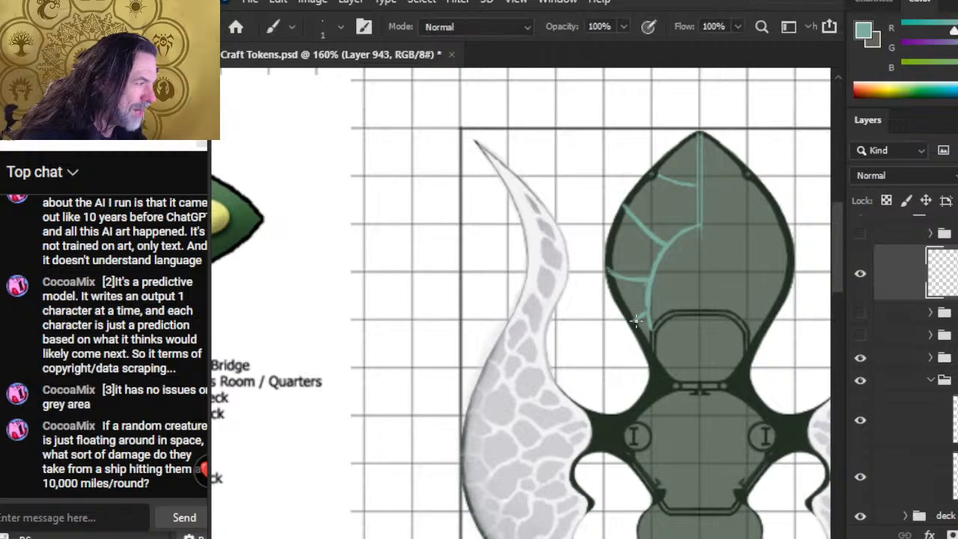
pyautogui.press('e')
pyautogui.press('b')
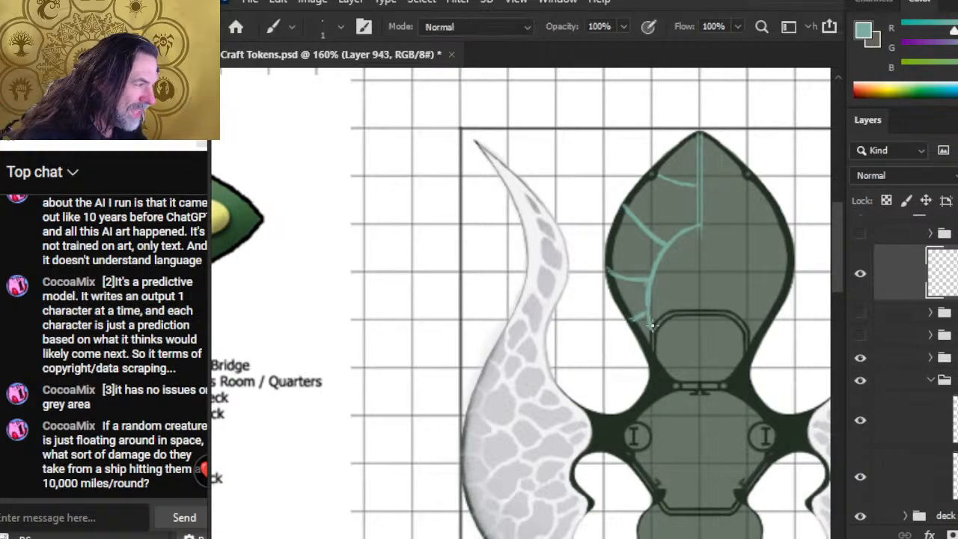
# Trim the upper edge of the diagonal upper left spoke and repaint its outer part slightly lower
pyautogui.press('e')
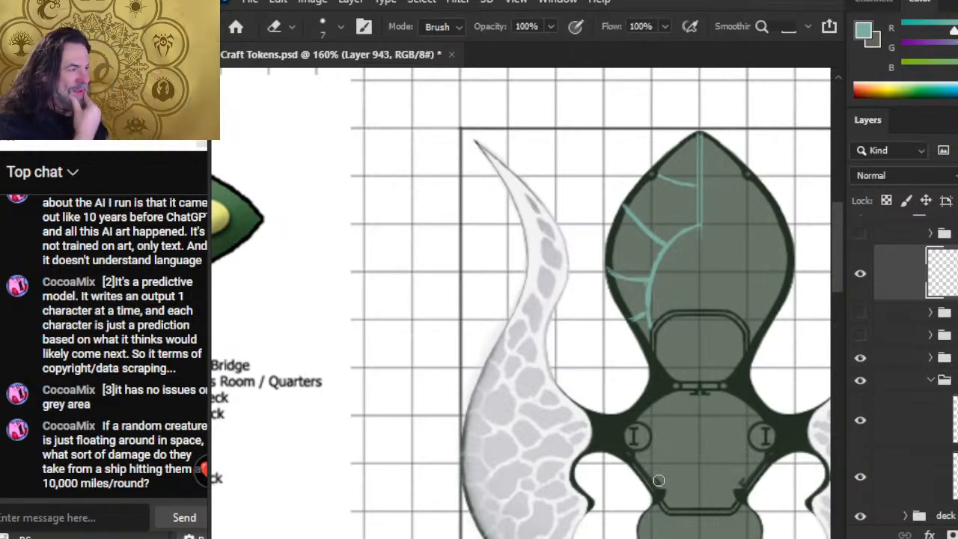
pyautogui.moveTo(658, 238); pyautogui.dragTo(630, 199)
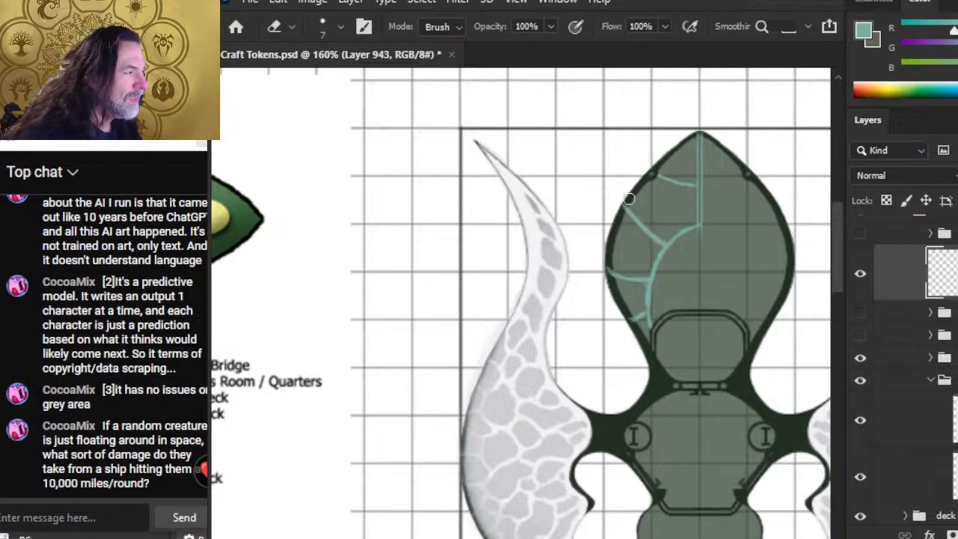
pyautogui.press('b')
pyautogui.moveTo(656, 240); pyautogui.dragTo(630, 214)
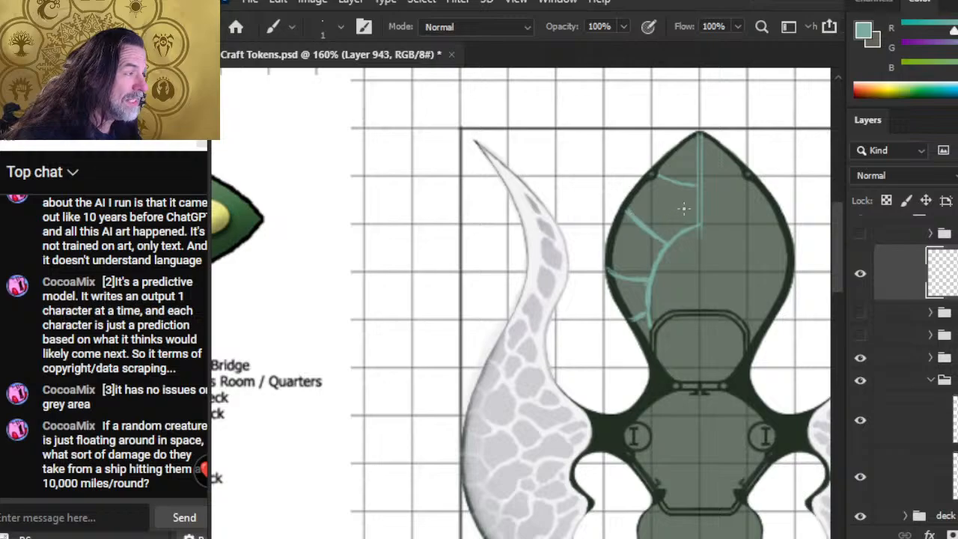
# Replace the spoke from the upper left stud with a straighter, steeper diagonal to the vertical centre line
pyautogui.press('e')
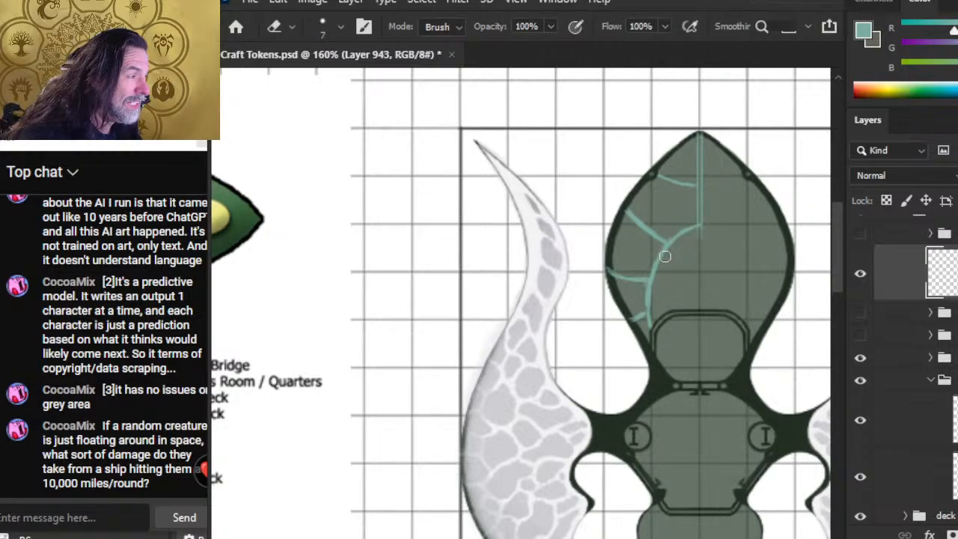
pyautogui.moveTo(678, 202)
pyautogui.mouseDown()
pyautogui.moveTo(659, 174)
pyautogui.moveTo(693, 199)
pyautogui.mouseUp()
pyautogui.press('b')
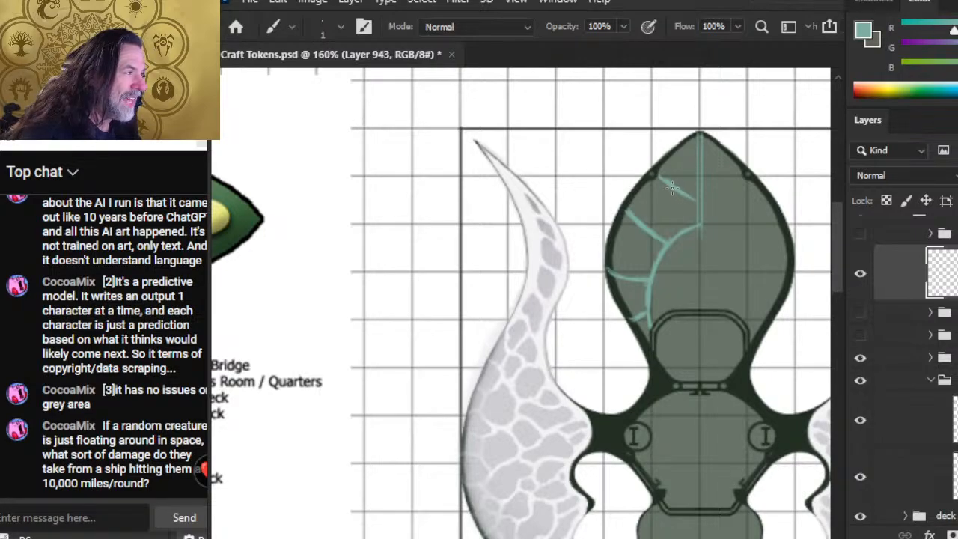
# Erase the steep spoke at the upper left stud and repaint it as a shallow sagging curve to the centre line
pyautogui.press('e')
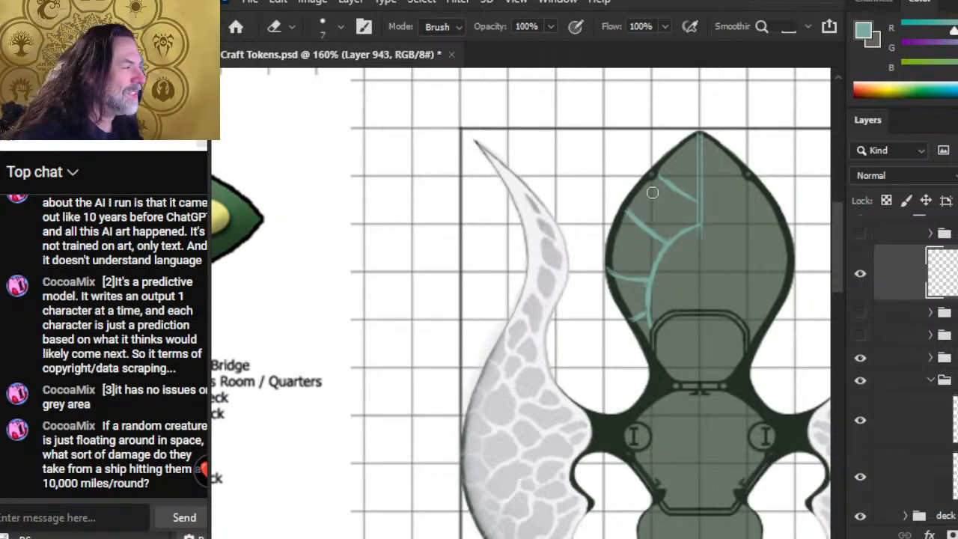
pyautogui.moveTo(656, 185); pyautogui.dragTo(690, 200)
pyautogui.press('b')
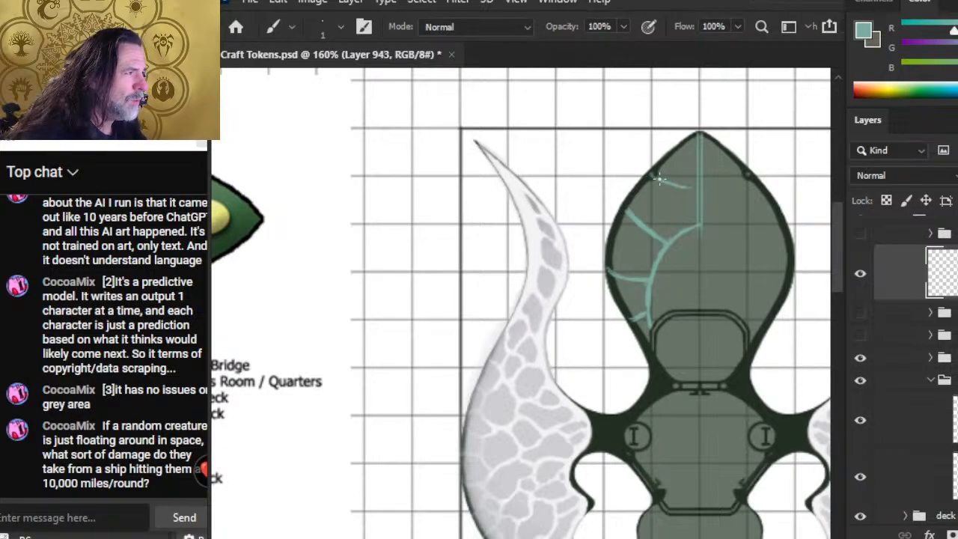
pyautogui.moveTo(660, 179); pyautogui.dragTo(699, 190)
pyautogui.press('e')
pyautogui.moveTo(646, 173); pyautogui.dragTo(656, 184)
pyautogui.press('b')
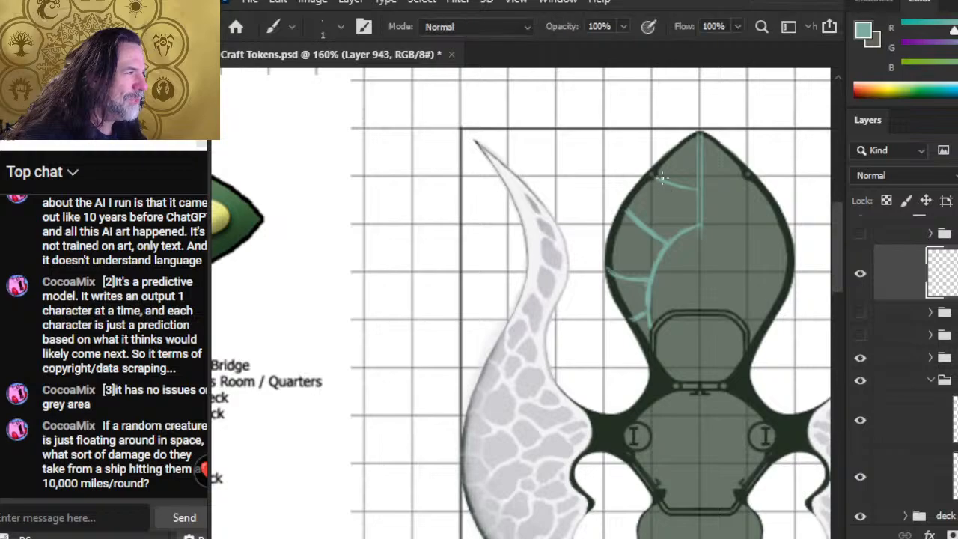
# Erase the outer part of the diagonal upper left spoke and repaint it as a thinner, slightly sagging curve to the outline
pyautogui.press('e')
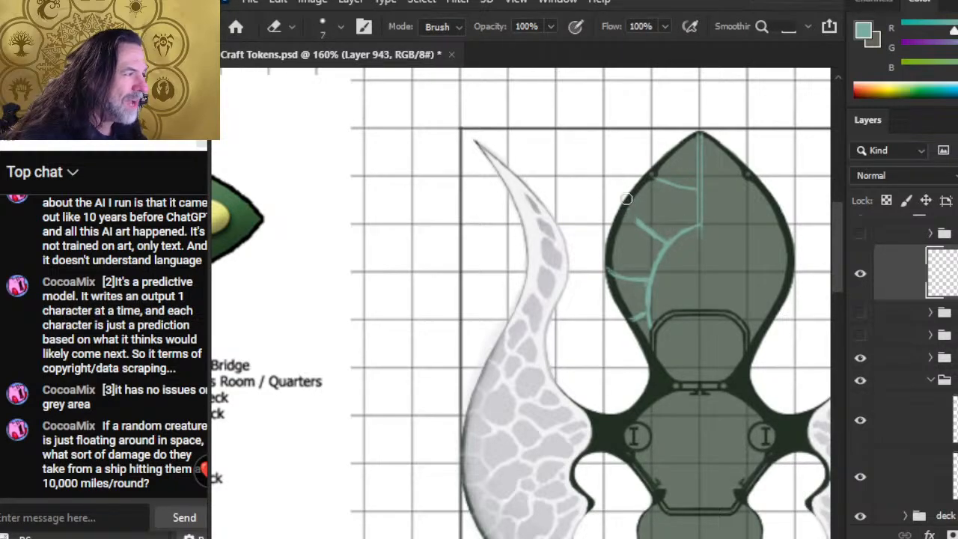
pyautogui.press('b')
pyautogui.press('e')
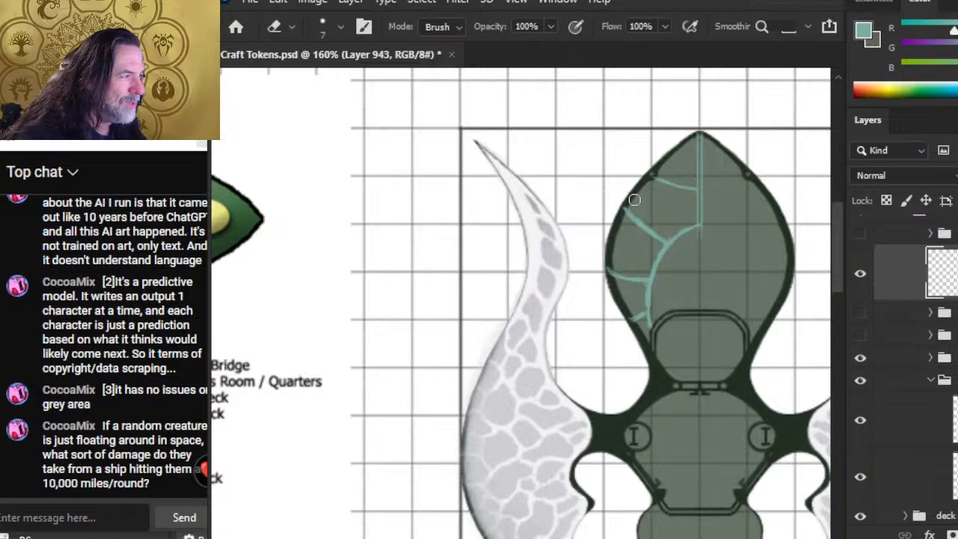
pyautogui.moveTo(634, 200); pyautogui.dragTo(660, 239)
pyautogui.press('b')
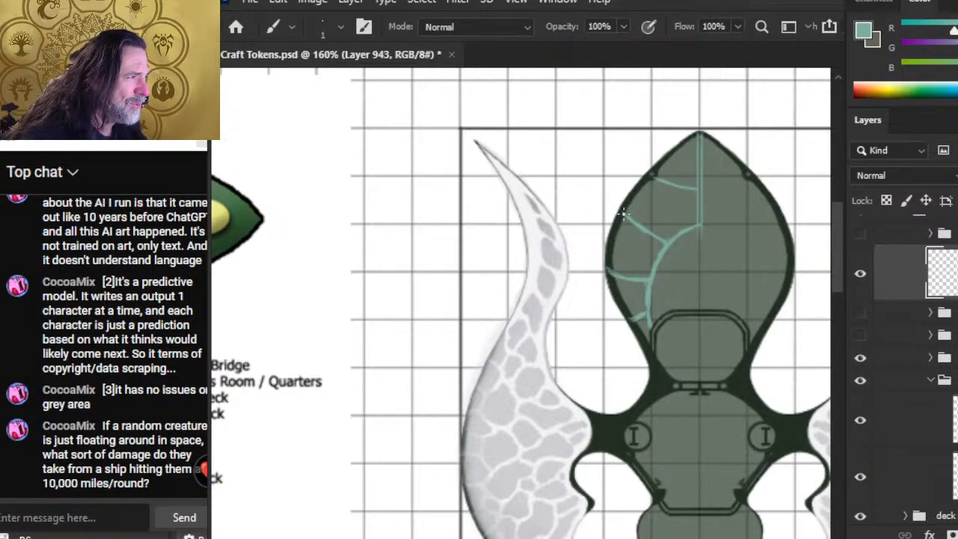
pyautogui.press('e')
pyautogui.press('b')
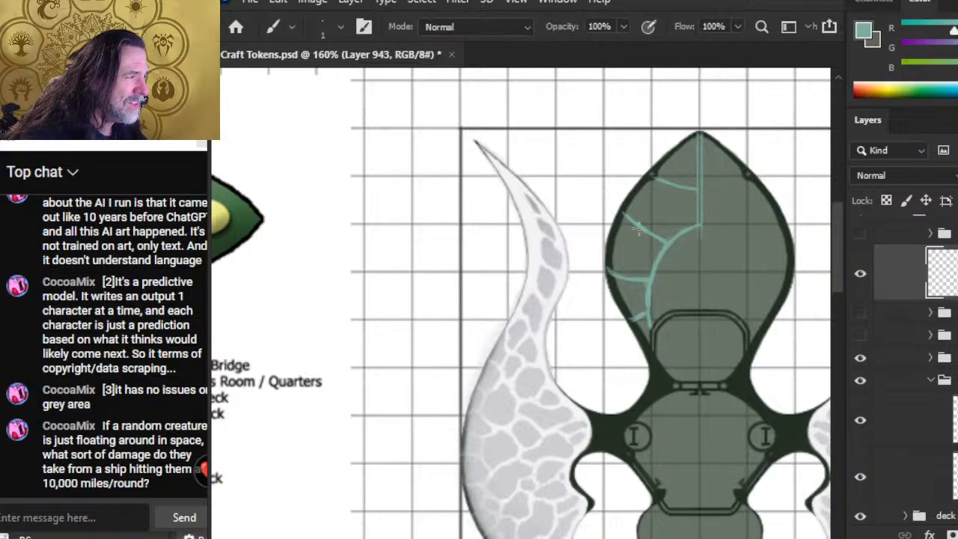
# Clean up the arc's upper end and repaint it to curve up into the vertical centre line
pyautogui.press('e')
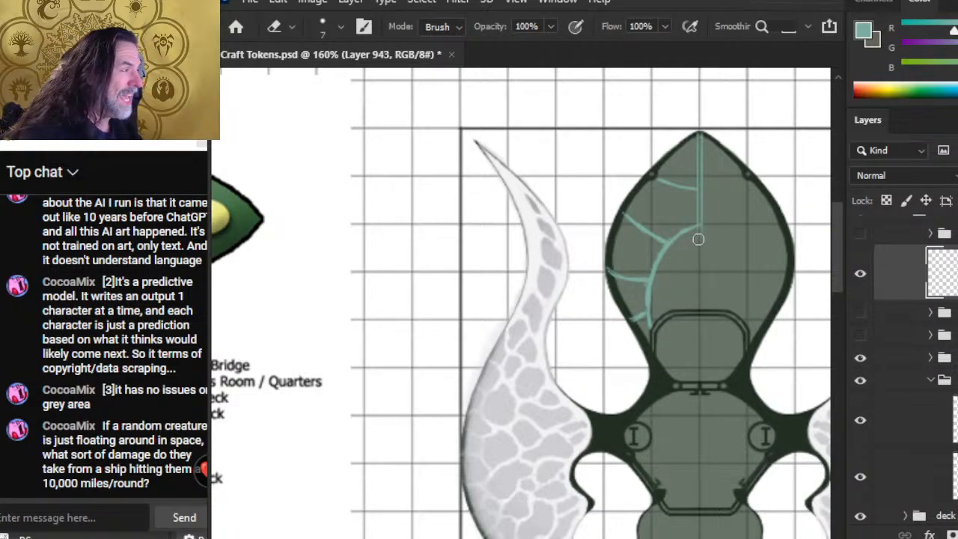
pyautogui.keyDown('shift'); pyautogui.click(703, 178); pyautogui.keyUp('shift')
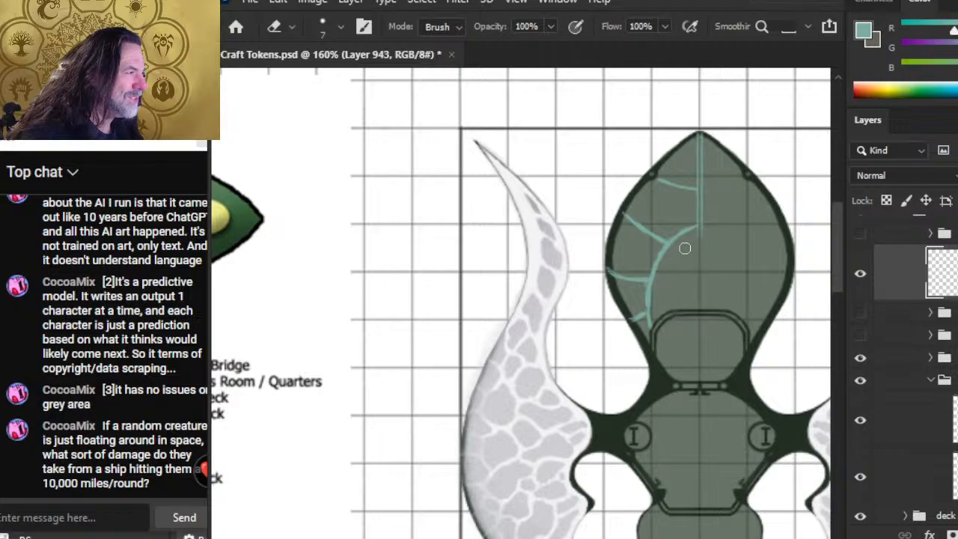
pyautogui.press('b')
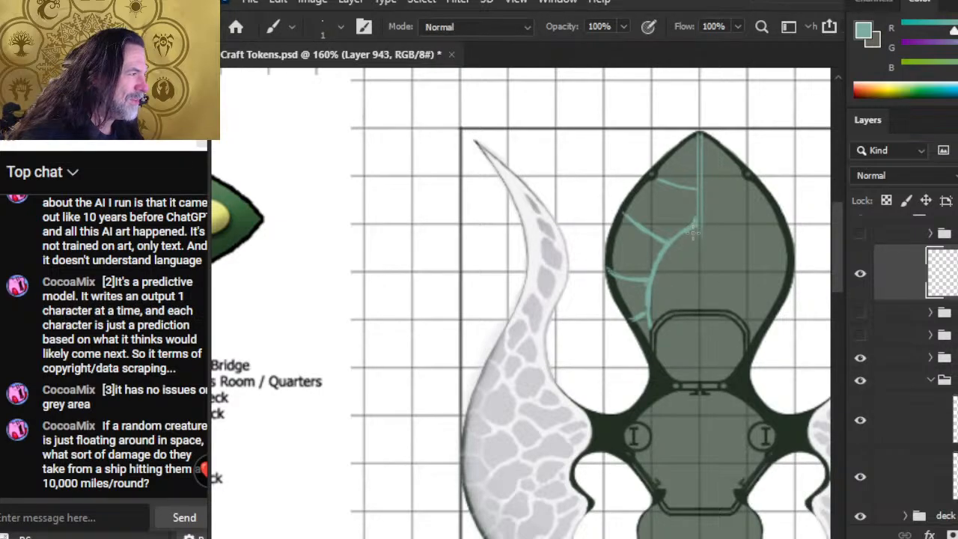
pyautogui.press('e')
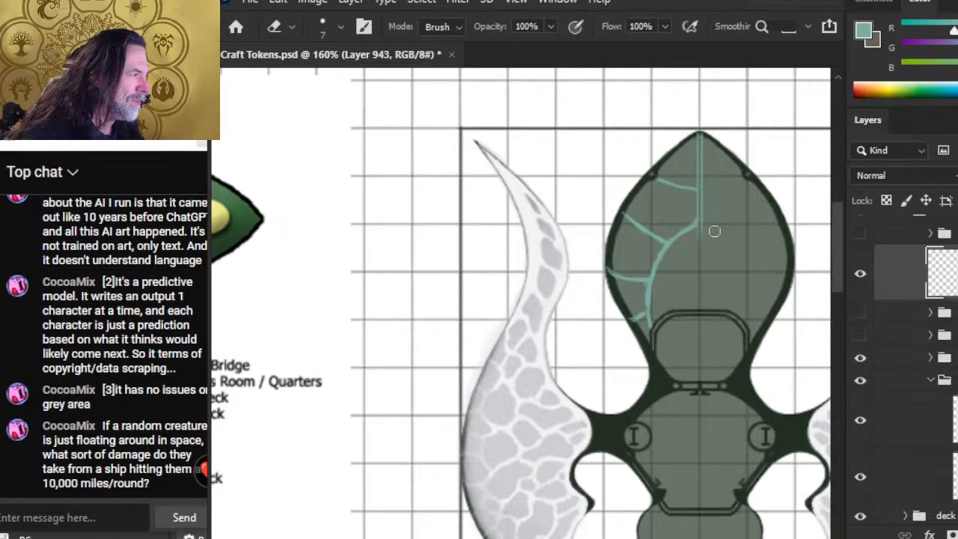
pyautogui.keyDown('shift'); pyautogui.click(704, 227); pyautogui.keyUp('shift')
pyautogui.press('b')
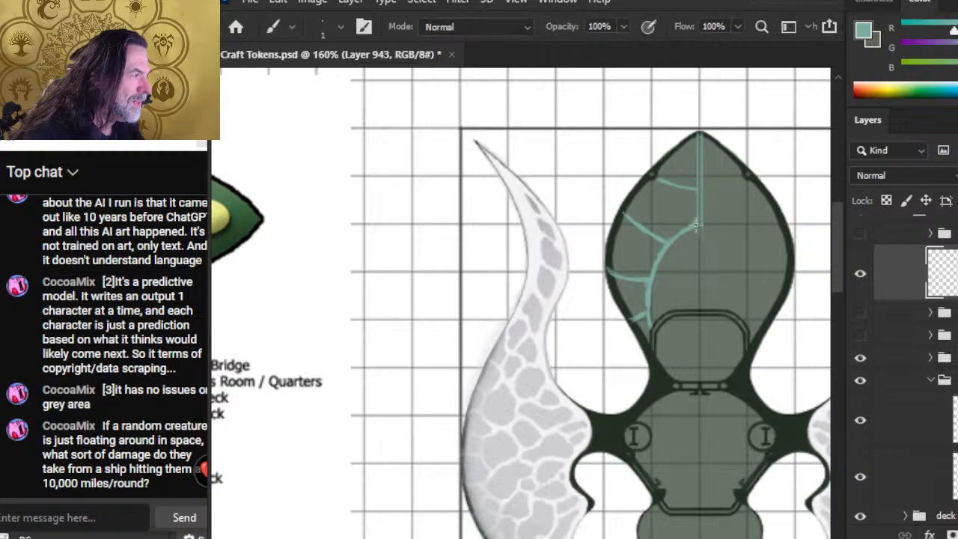
pyautogui.moveTo(693, 227); pyautogui.dragTo(700, 221)
pyautogui.press('e')
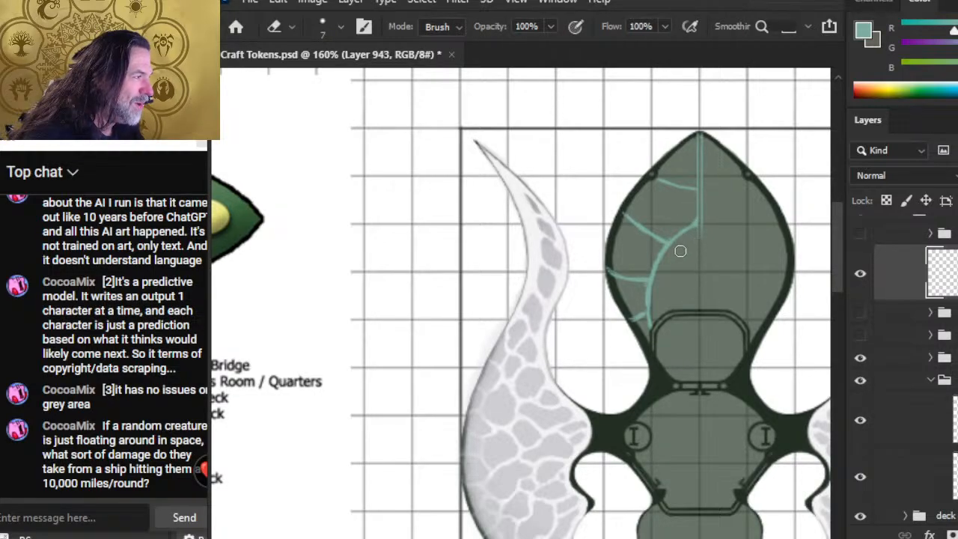
# Thicken the centre line's left side with a straight teal stroke between the arc's upper end and the top spoke
pyautogui.press('b')
pyautogui.keyDown('shift'); pyautogui.click(696, 194); pyautogui.keyUp('shift')
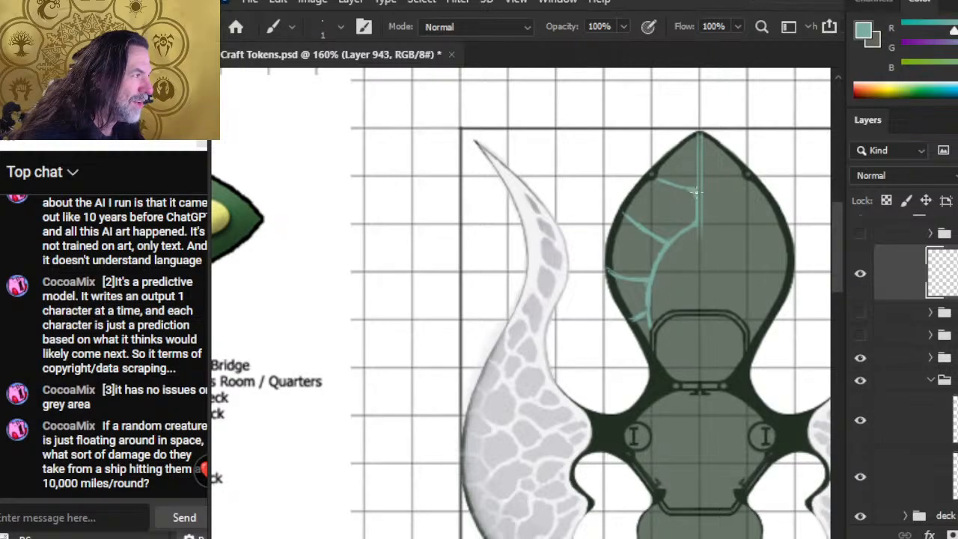
pyautogui.press('e')
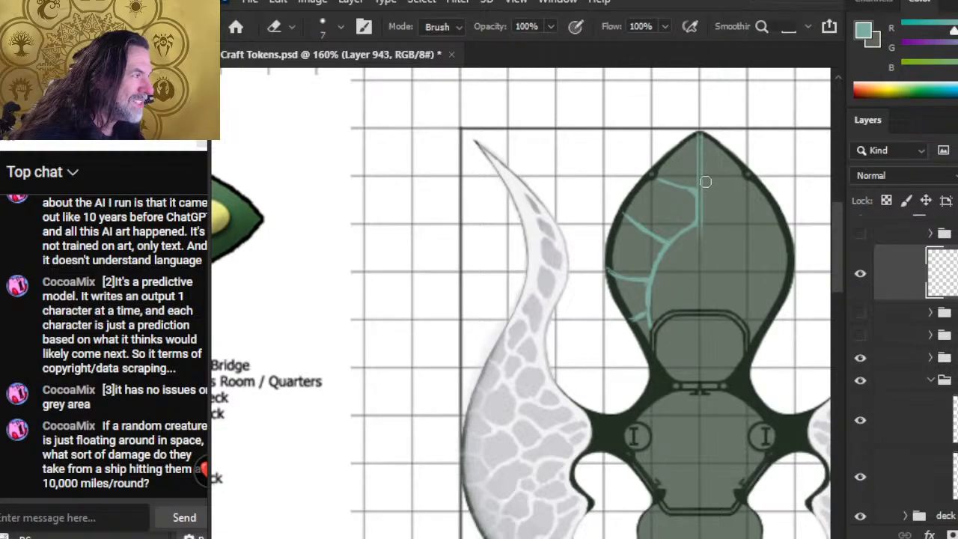
pyautogui.press('b')
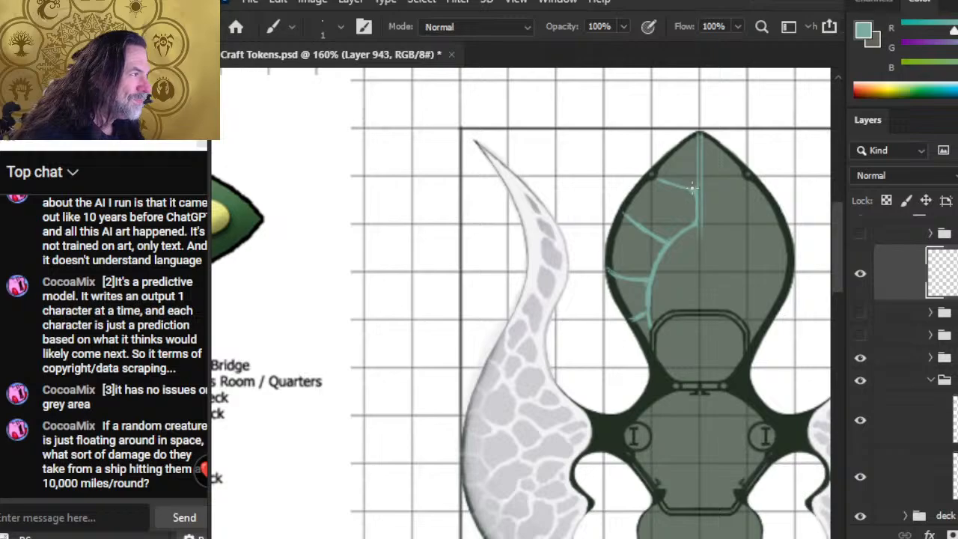
# Round off the top spoke's corner at the centre line and thicken the junction of the arc and diagonal spoke
pyautogui.press('e')
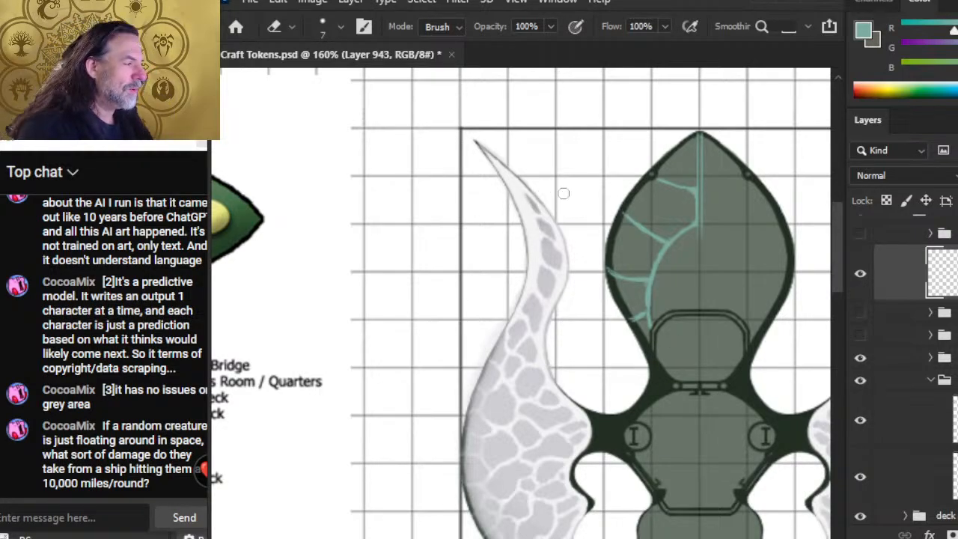
pyautogui.press('b')
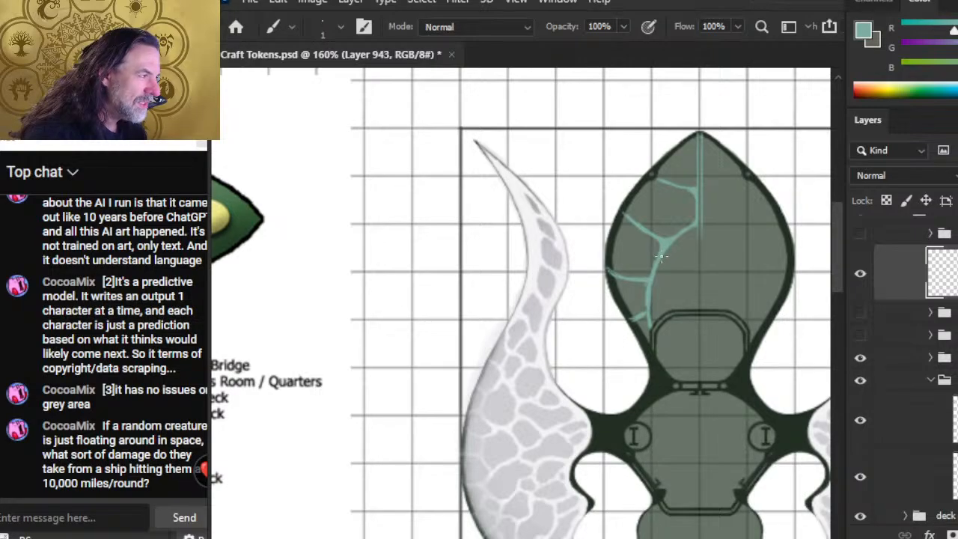
pyautogui.press('e')
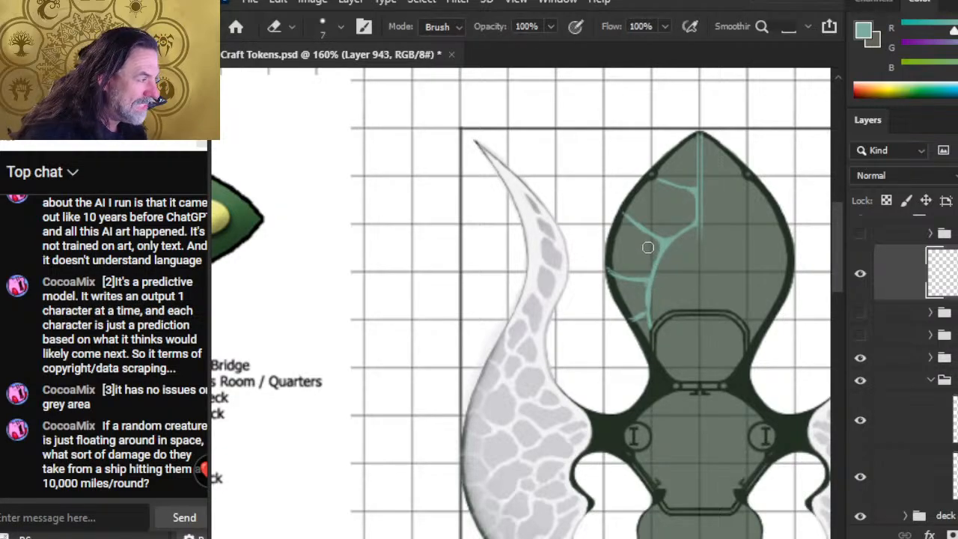
# Extend the diagonal upper left spoke's outer end to the body outline in teal and trim its edges
pyautogui.press('b')
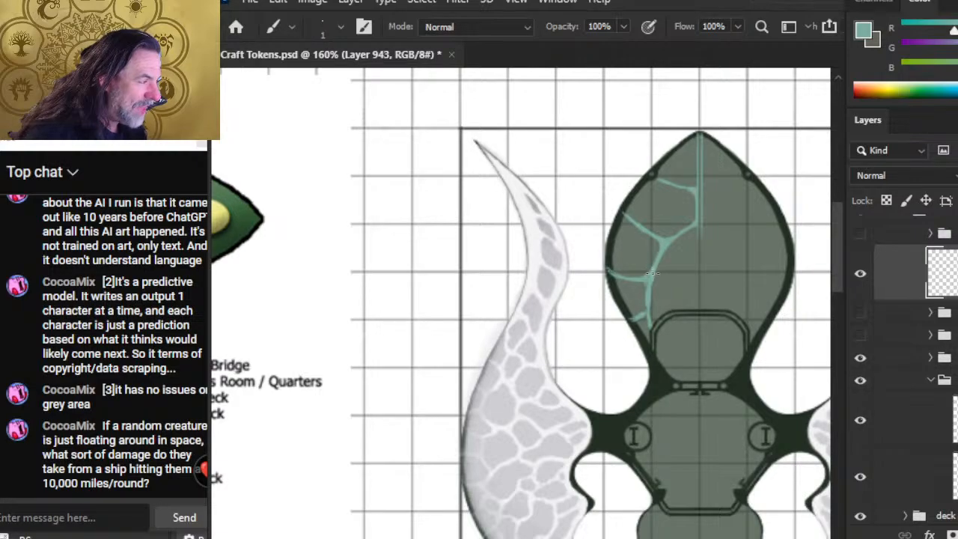
pyautogui.press('e')
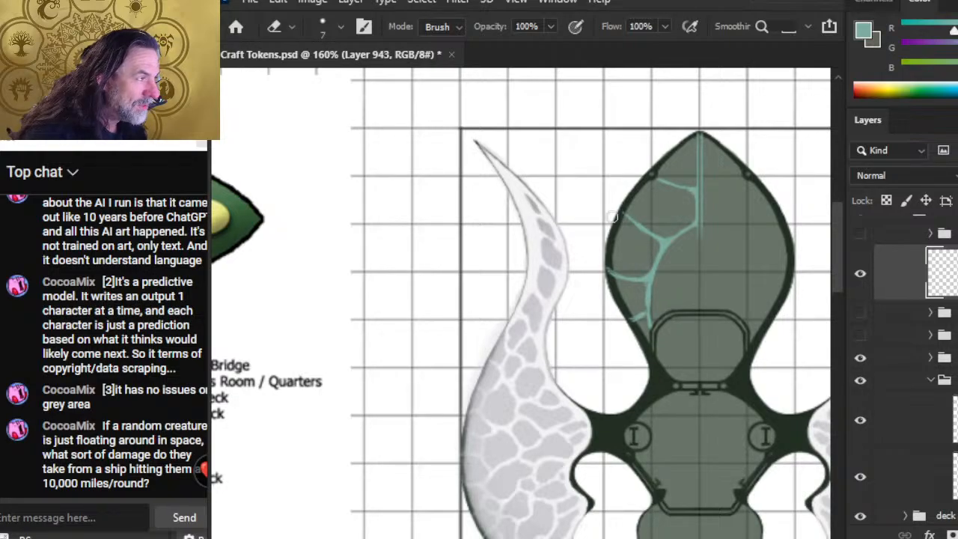
pyautogui.press('b')
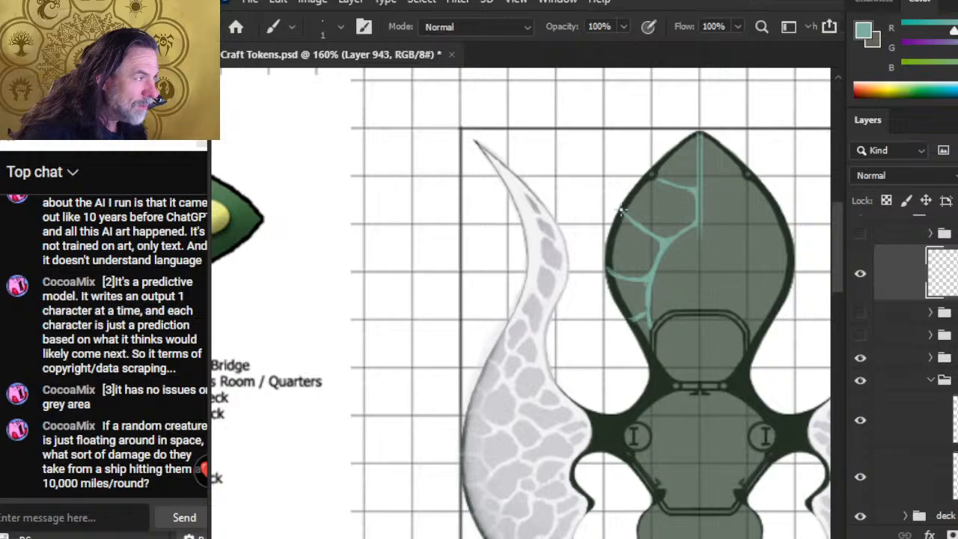
pyautogui.press('e')
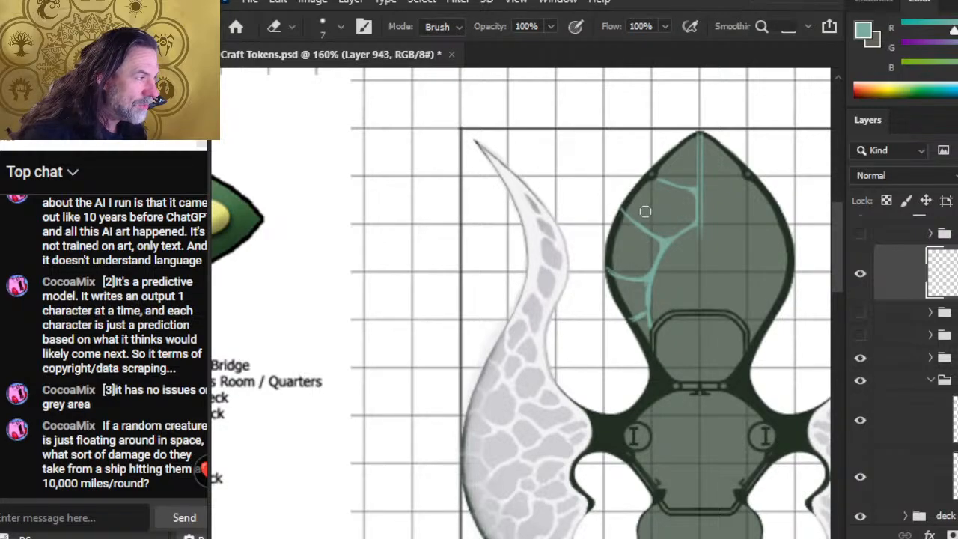
pyautogui.press('b')
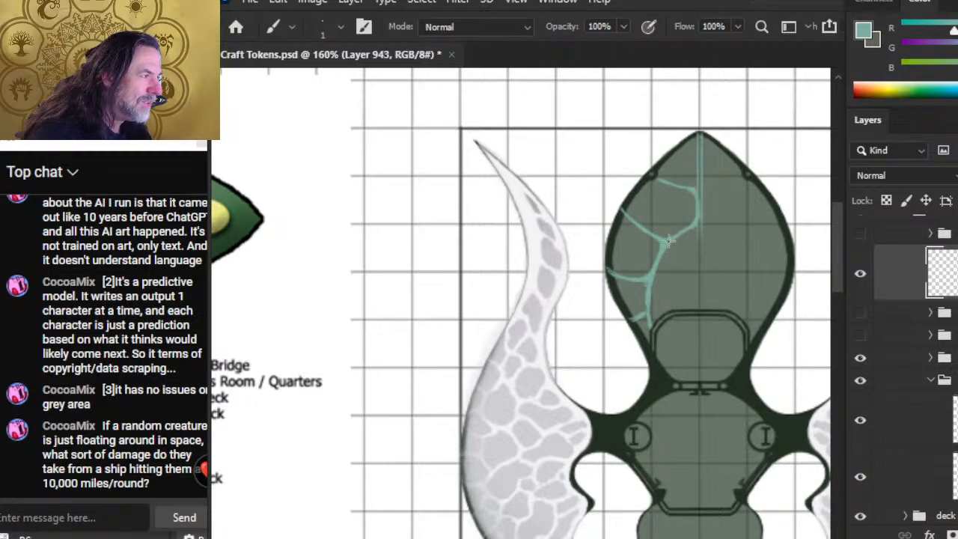
# Erase along the centre line's edge beside the arc's upper end and touch up the adjoining teal strokes
pyautogui.press('e')
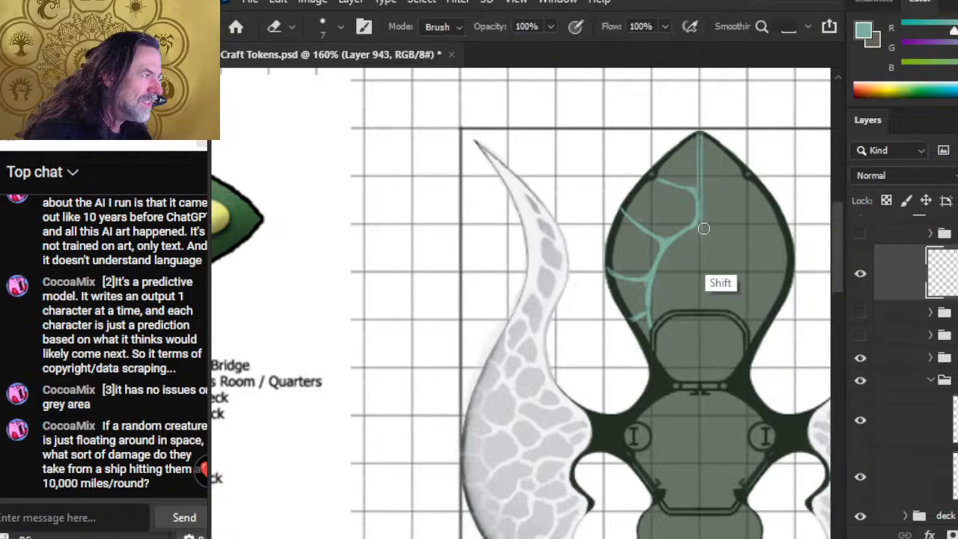
pyautogui.keyDown('shift'); pyautogui.click(703, 229); pyautogui.keyUp('shift')
pyautogui.press('b')
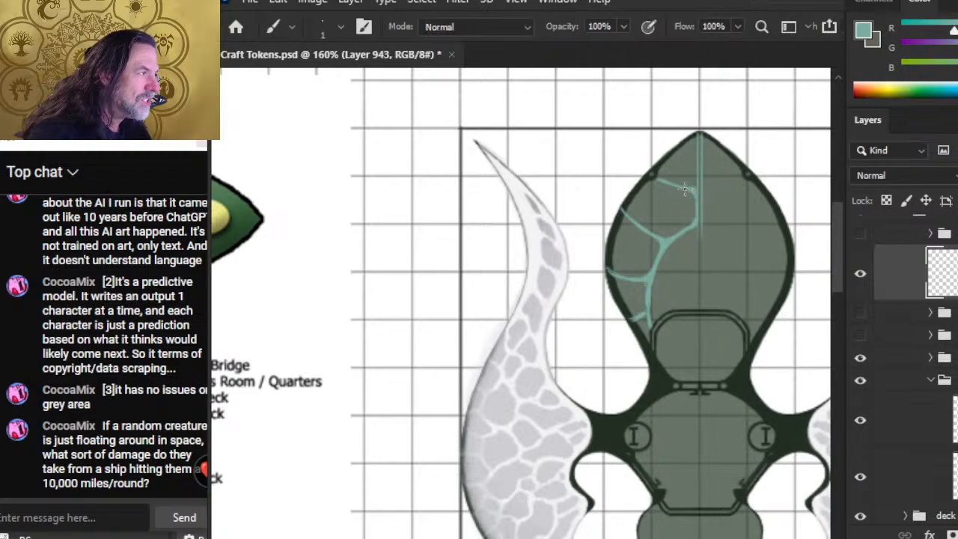
pyautogui.press('e')
pyautogui.moveTo(702, 200); pyautogui.dragTo(706, 237)
pyautogui.press('b')
pyautogui.press('e')
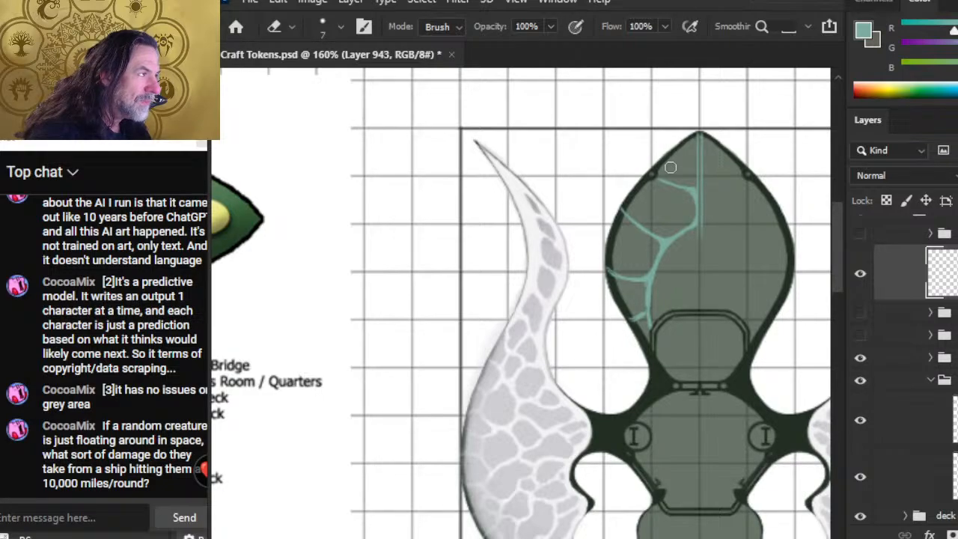
# Extend the top spoke's outer end in teal to the body outline, passing just beneath the small round joint
pyautogui.press('z')
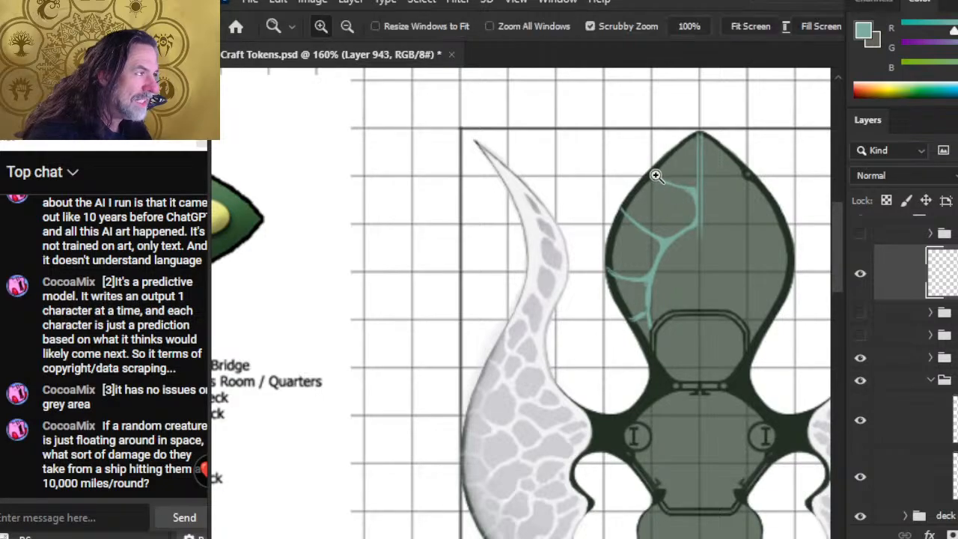
pyautogui.click(656, 176)
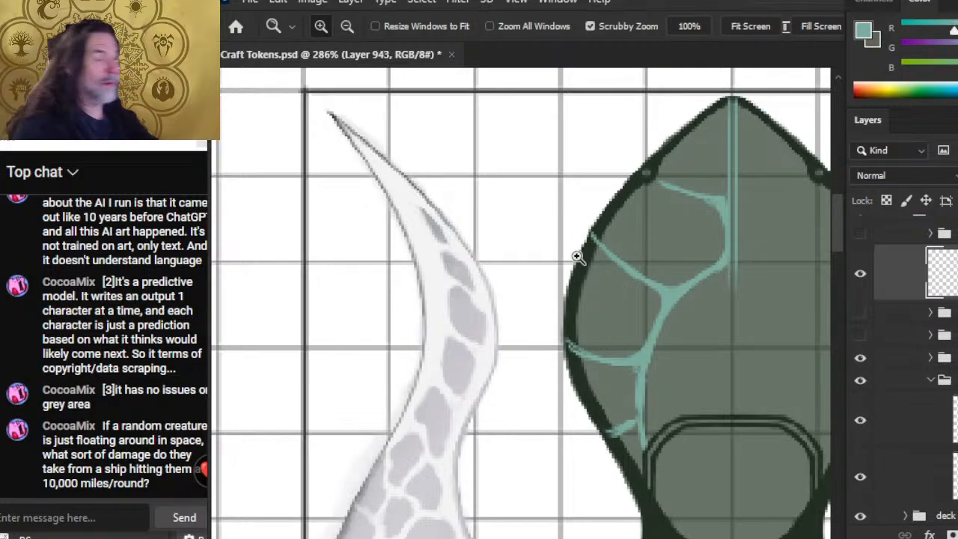
pyautogui.press('b')
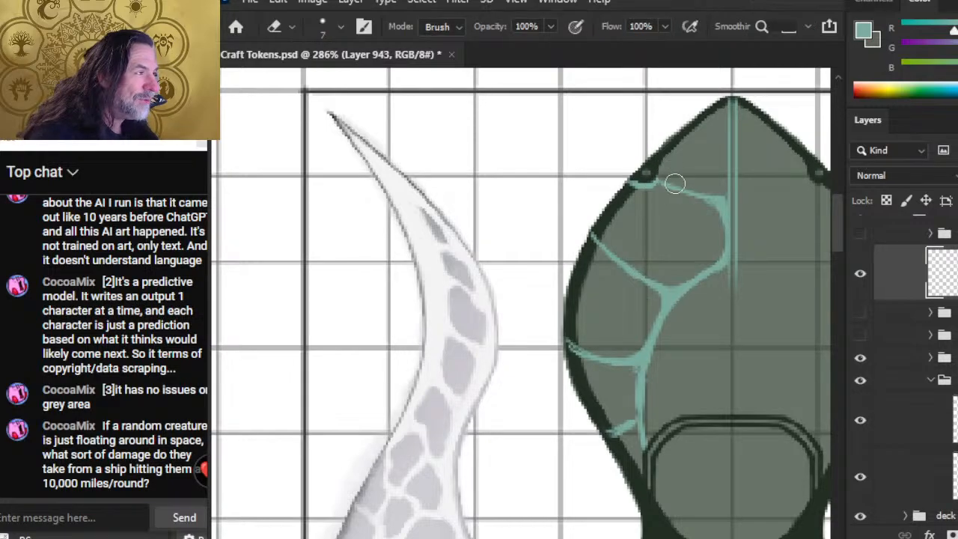
pyautogui.press('e')
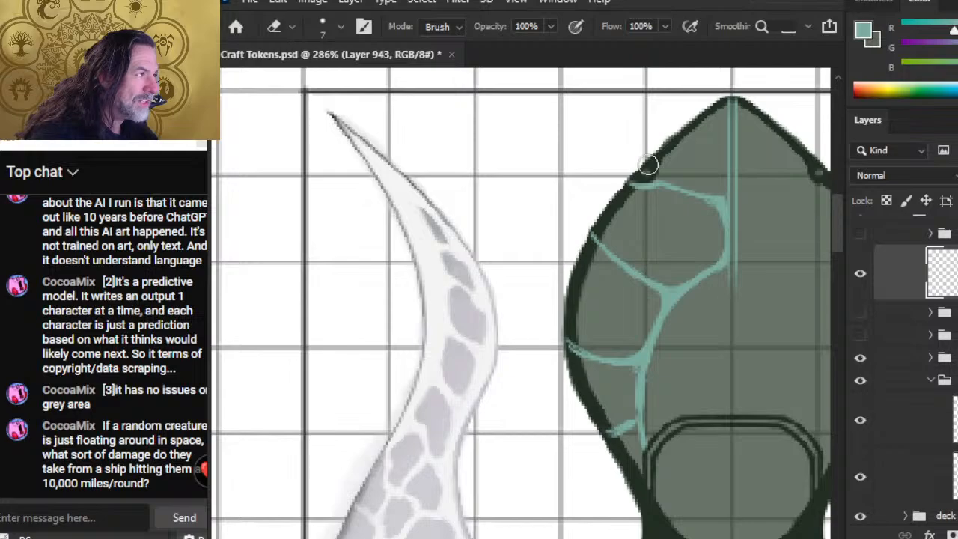
pyautogui.press('b')
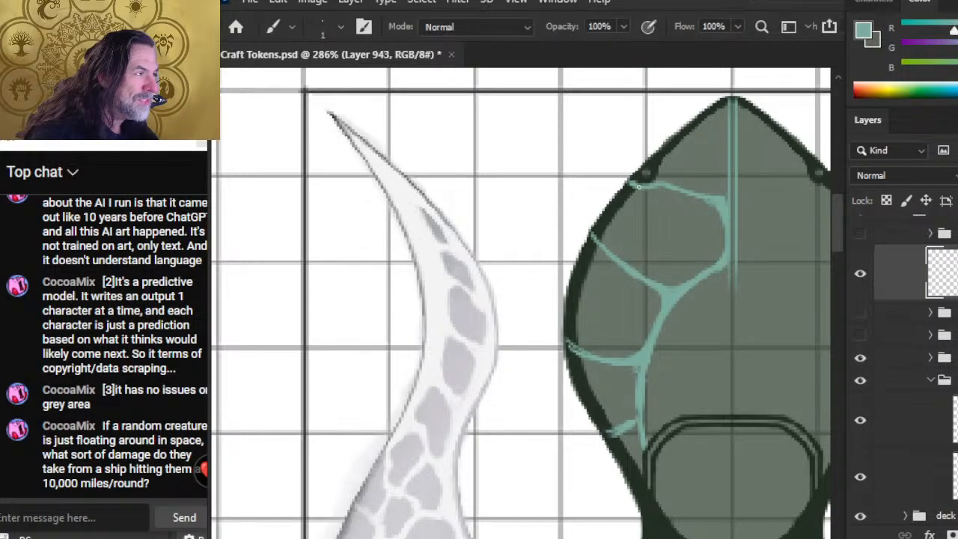
pyautogui.moveTo(654, 188); pyautogui.dragTo(634, 186)
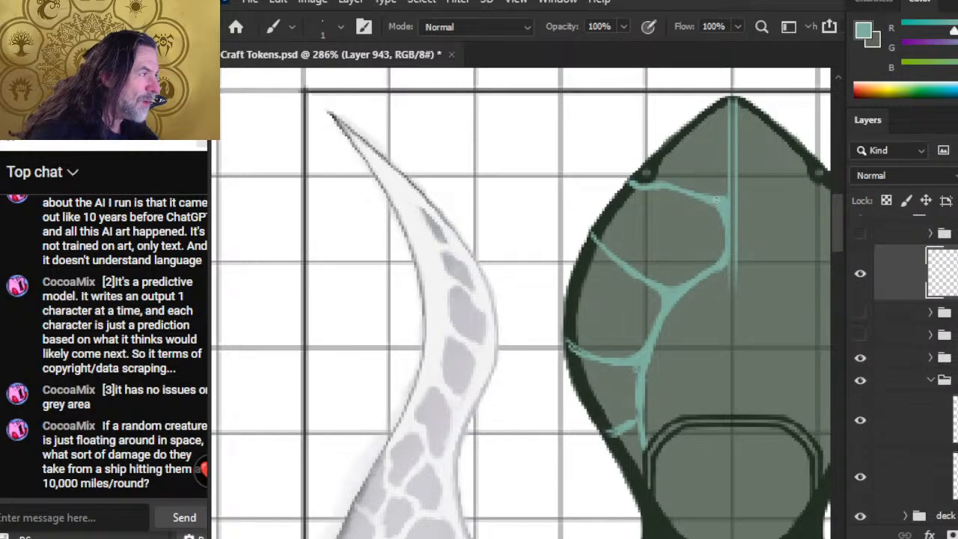
# Smooth the top spoke's flared corner at the centre line and even out the spoke's edges
pyautogui.press('e')
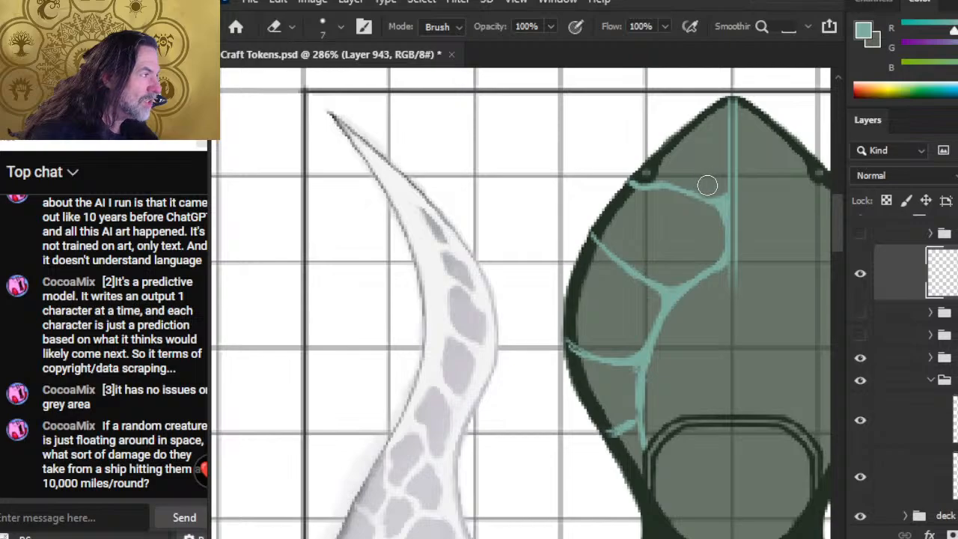
pyautogui.press('b')
pyautogui.press('e')
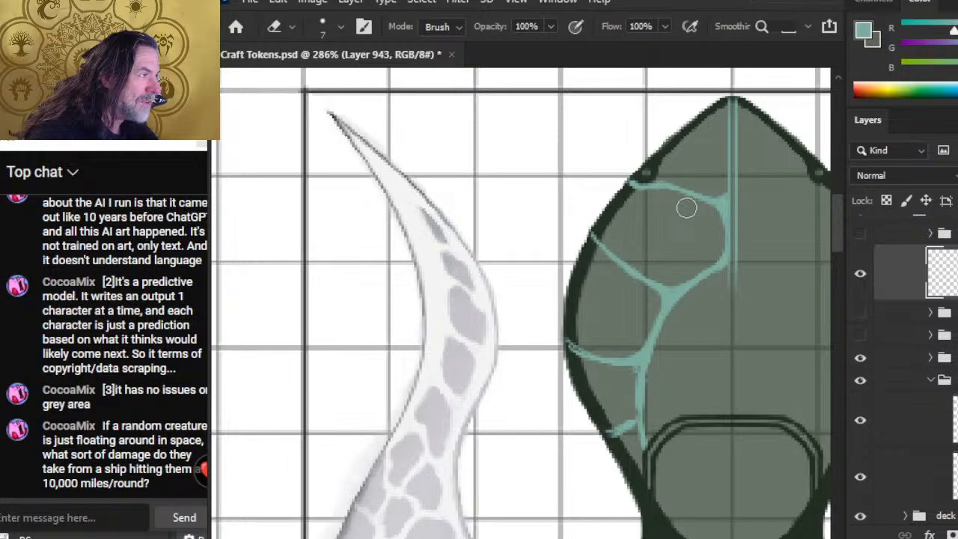
pyautogui.press('b')
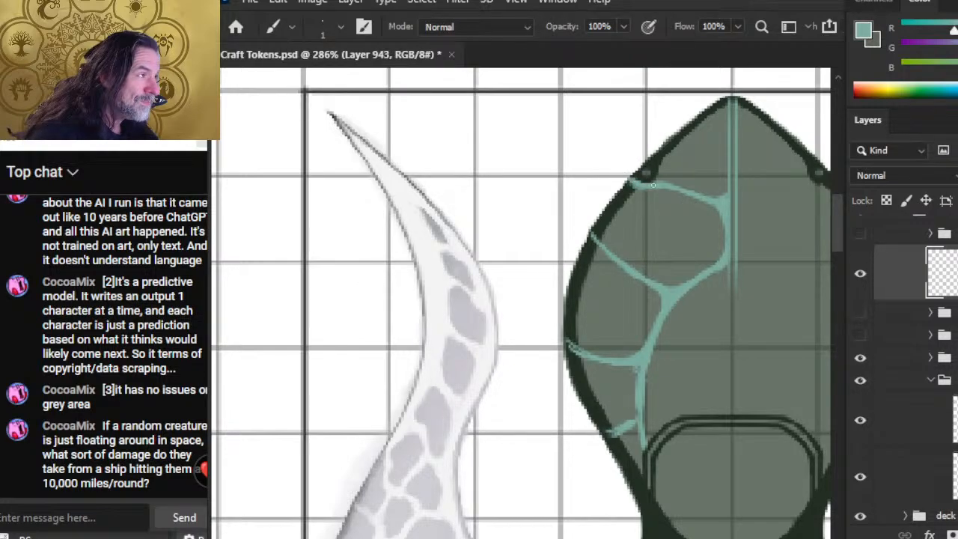
pyautogui.press('e')
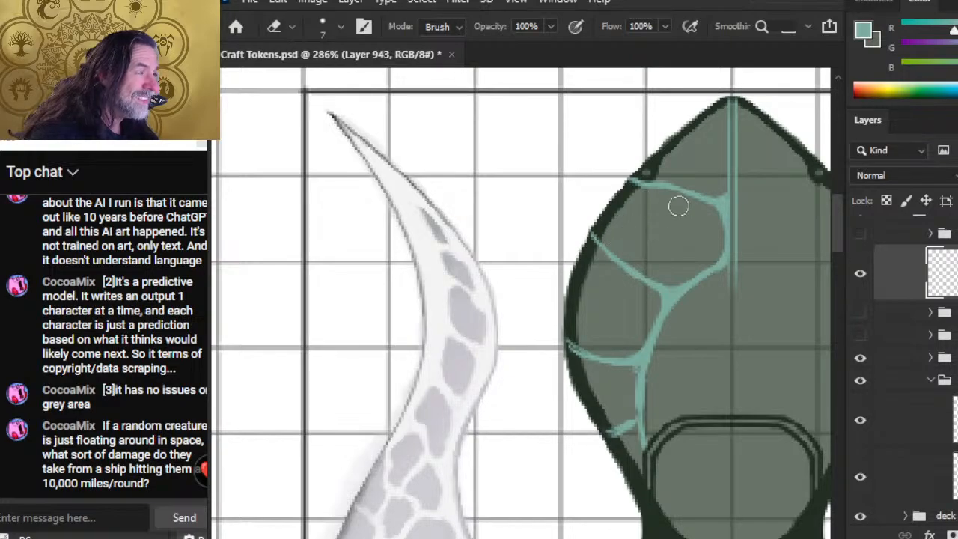
# Repaint the top spoke's outer part as a thinner line beneath the round joint and trim its edges
pyautogui.press('b')
pyautogui.click(658, 186)
pyautogui.press('e')
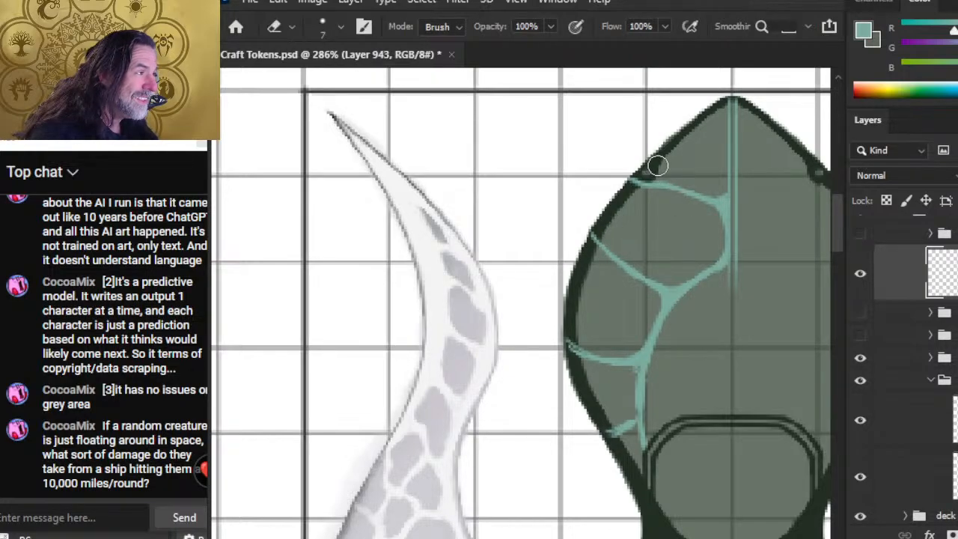
pyautogui.press('b')
pyautogui.press('e')
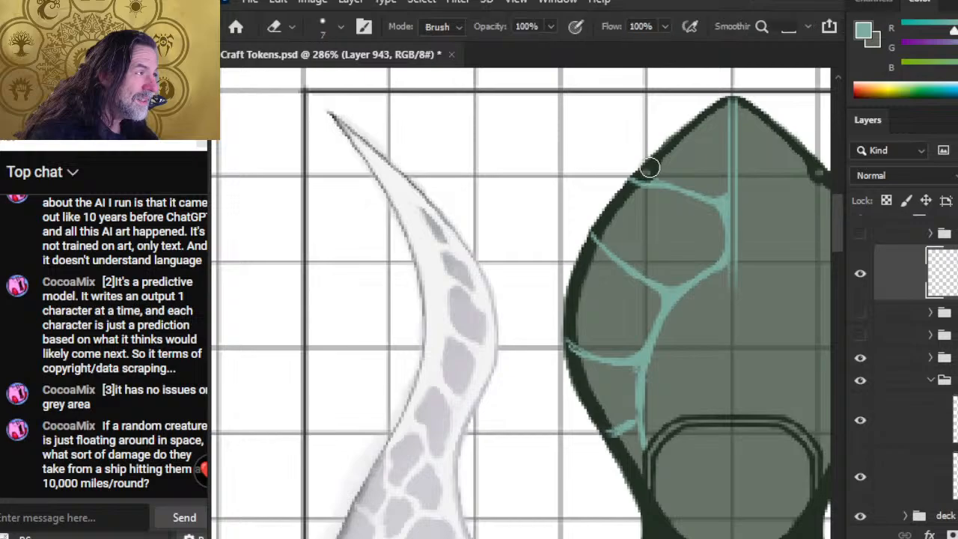
pyautogui.press('b')
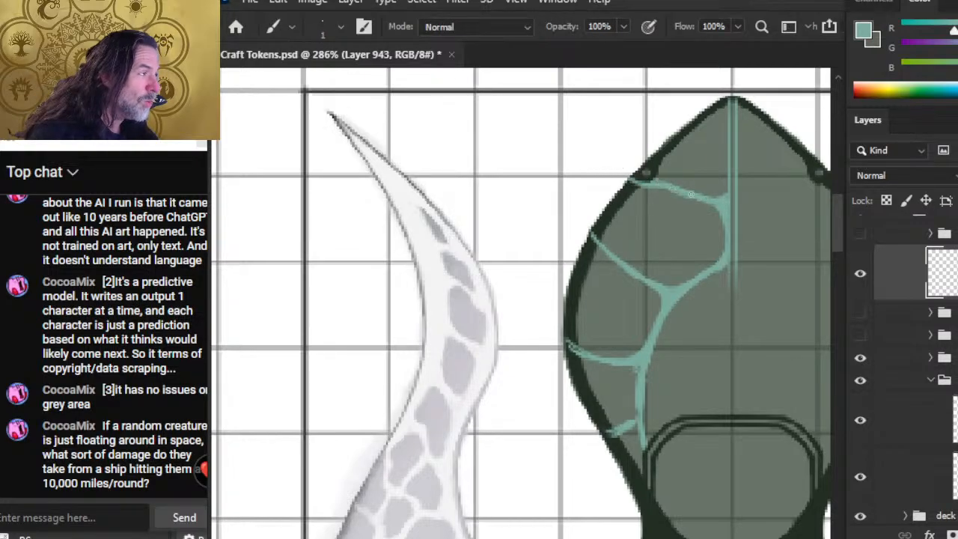
pyautogui.press('e')
pyautogui.moveTo(666, 169); pyautogui.dragTo(702, 179)
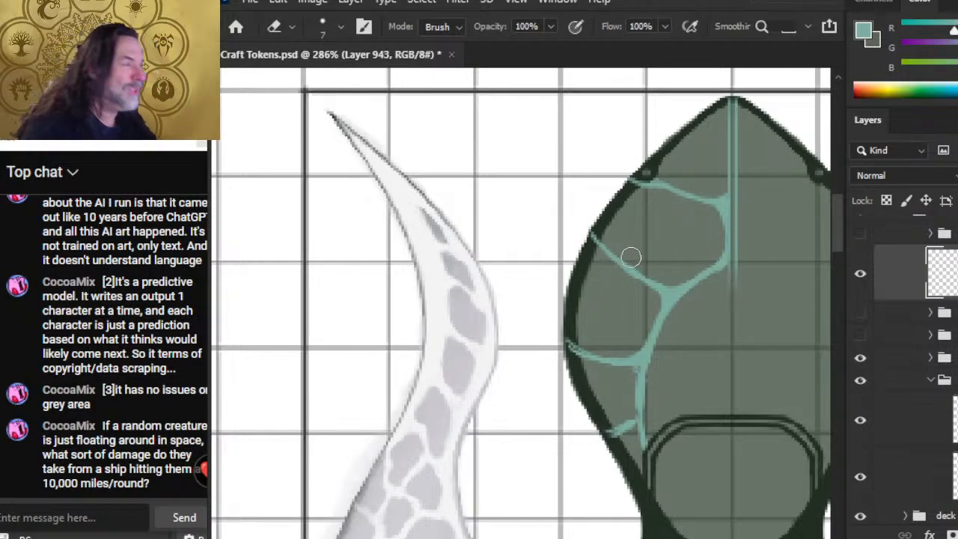
# Reshape the top spoke's outer tip and paint a short teal branch upward along the round joint's inner side
pyautogui.press('b')
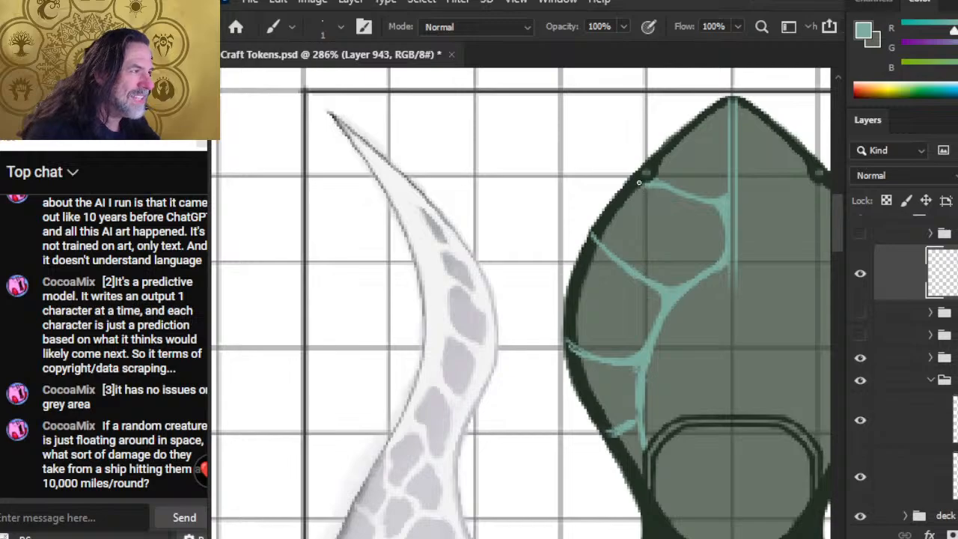
pyautogui.press('e')
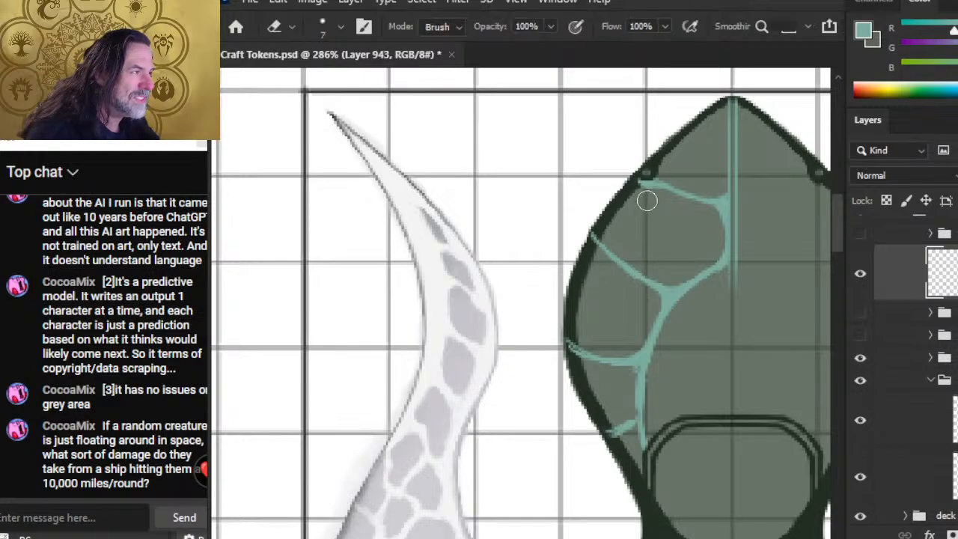
pyautogui.press('b')
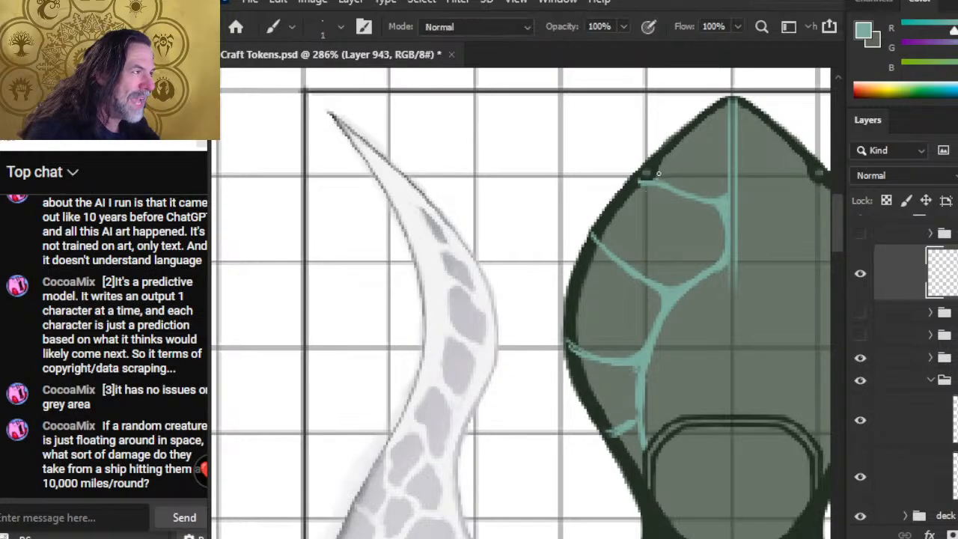
pyautogui.press('e')
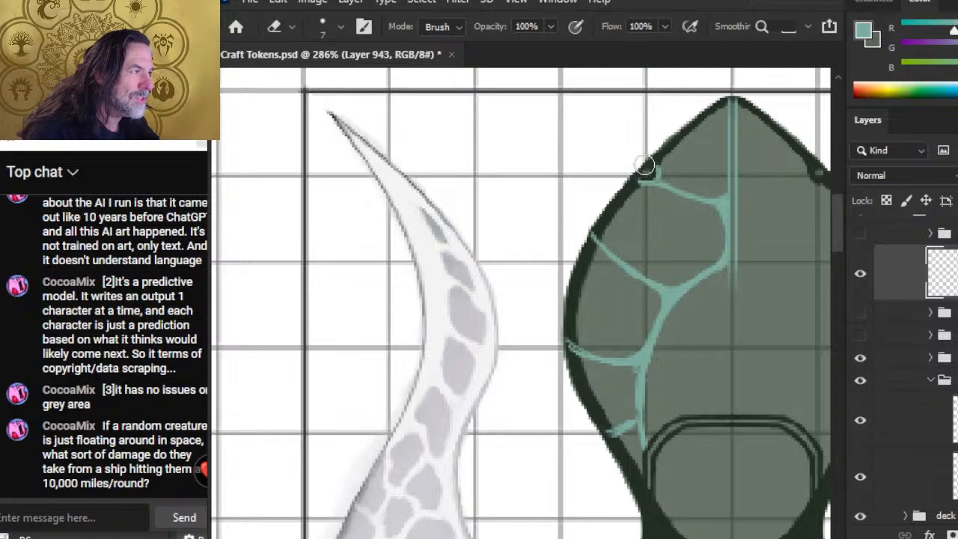
pyautogui.press('b')
pyautogui.press('e')
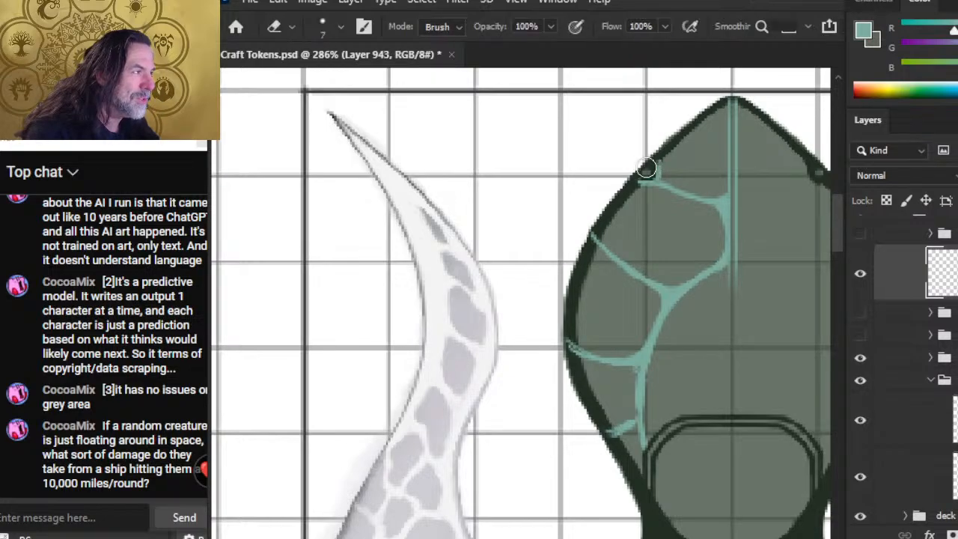
pyautogui.press('b')
pyautogui.press('e')
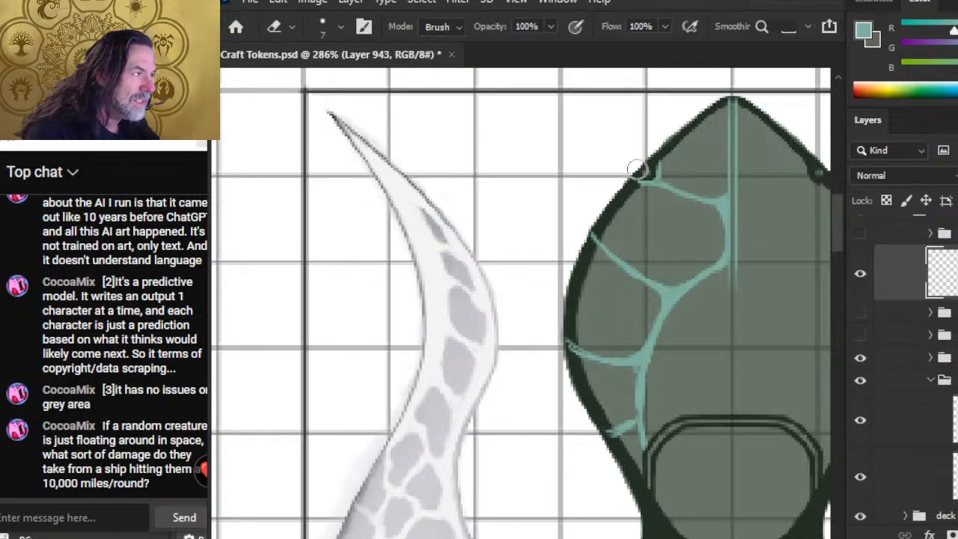
# Clear the teal overlapping the round joint and curve the top spoke's outer tip down onto the body outline
pyautogui.press(']')
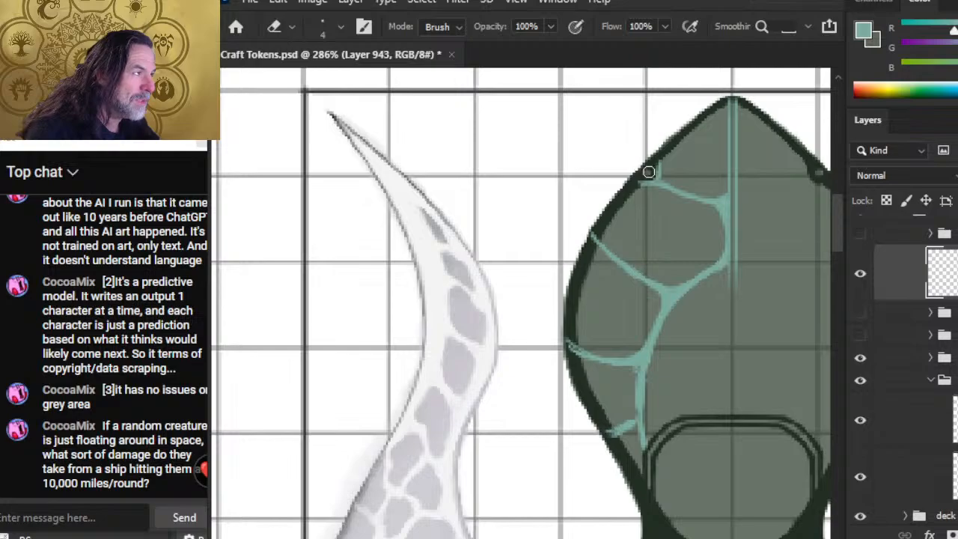
pyautogui.press('b')
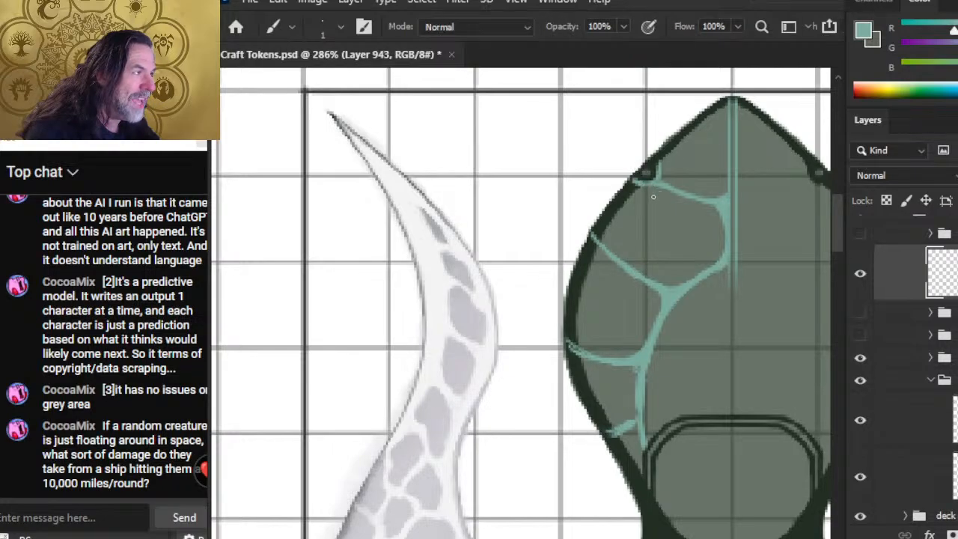
pyautogui.press('e')
pyautogui.press('b')
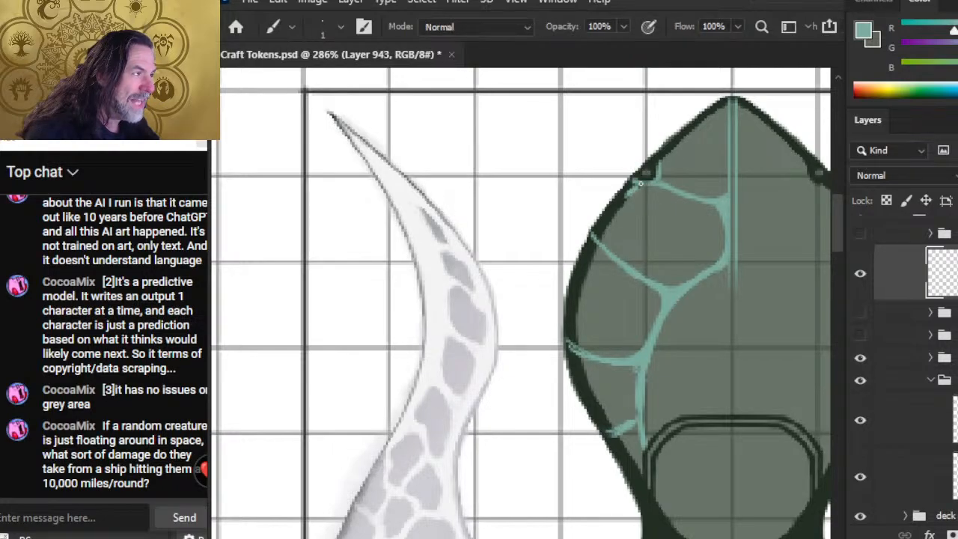
pyautogui.press('e')
pyautogui.press('b')
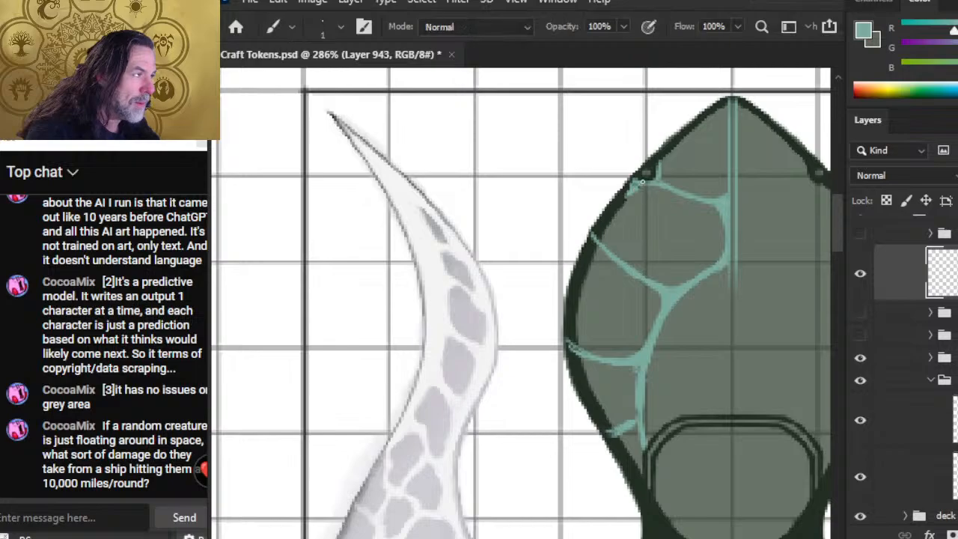
pyautogui.press('e')
pyautogui.press('b')
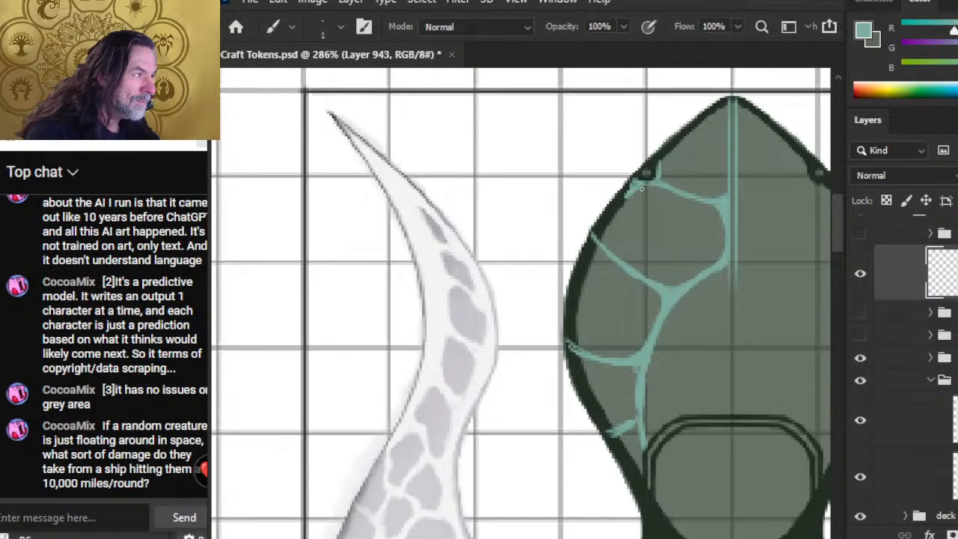
pyautogui.press('e')
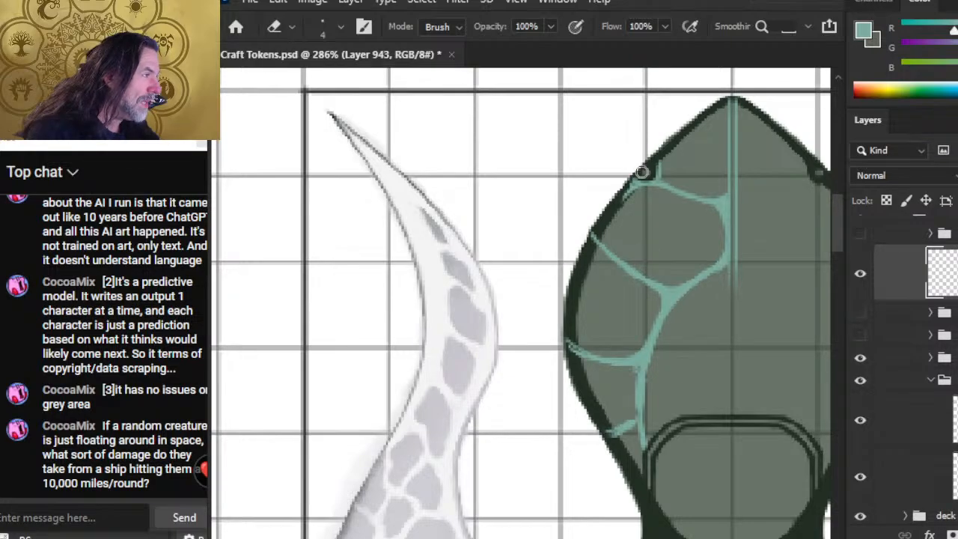
# Refine the short branch beside the round joint and paint a small teal flare upward where the top spoke meets the centre line
pyautogui.press('b')
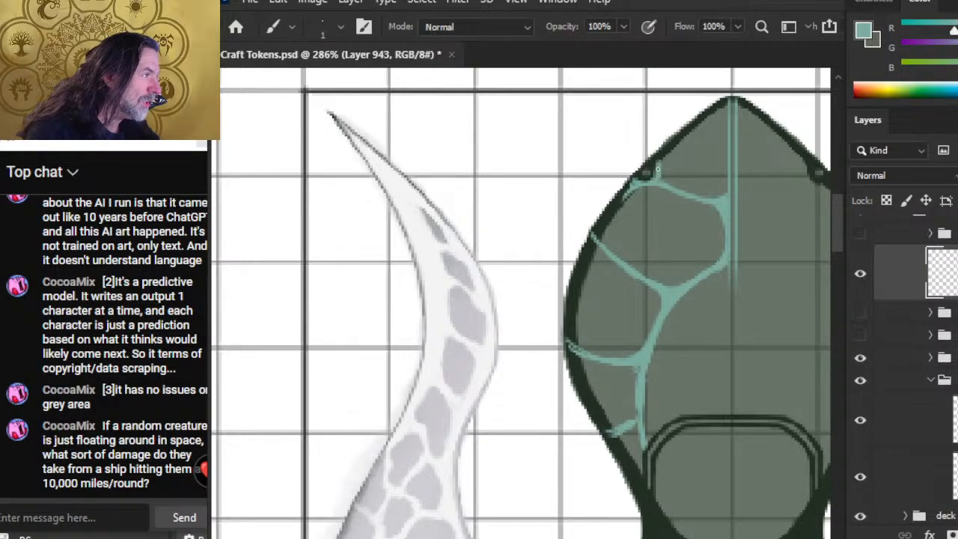
pyautogui.press('e')
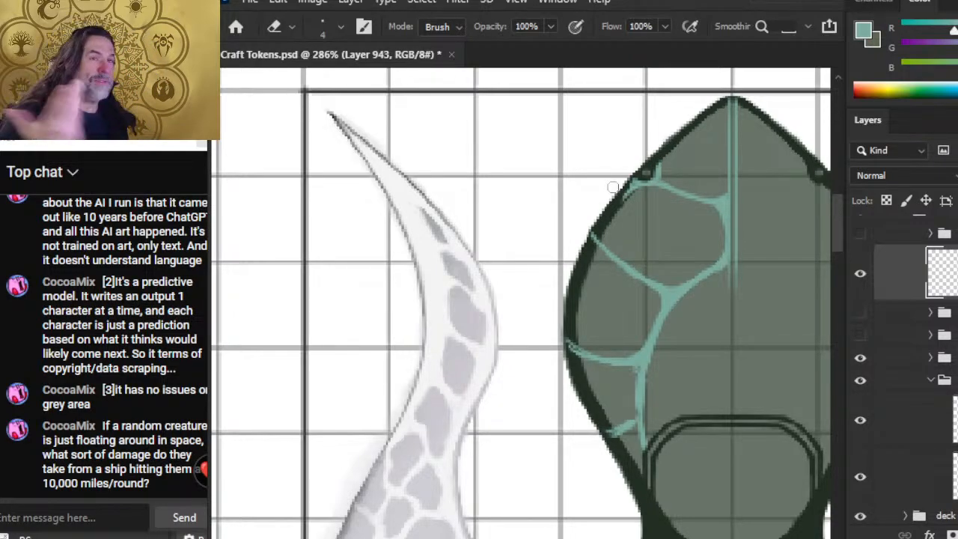
pyautogui.press('b')
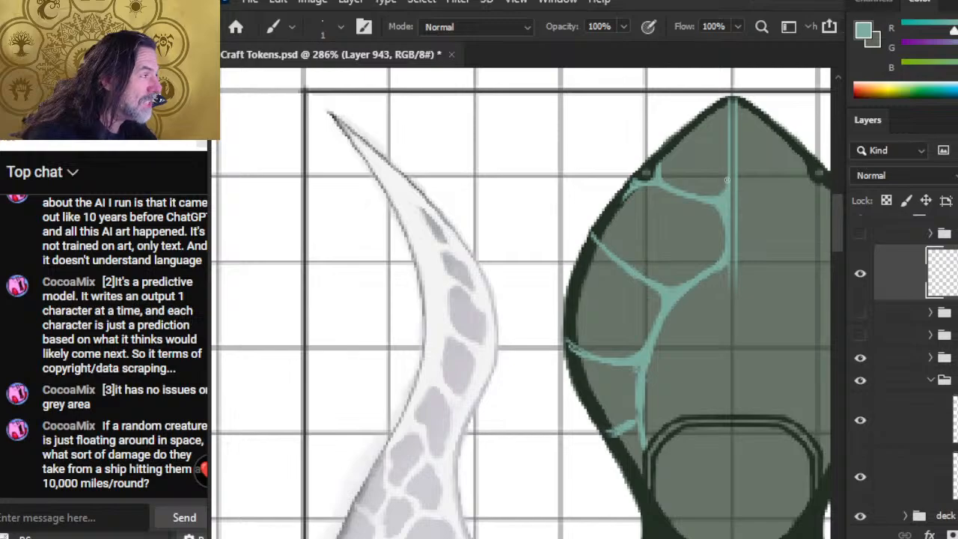
pyautogui.press('e')
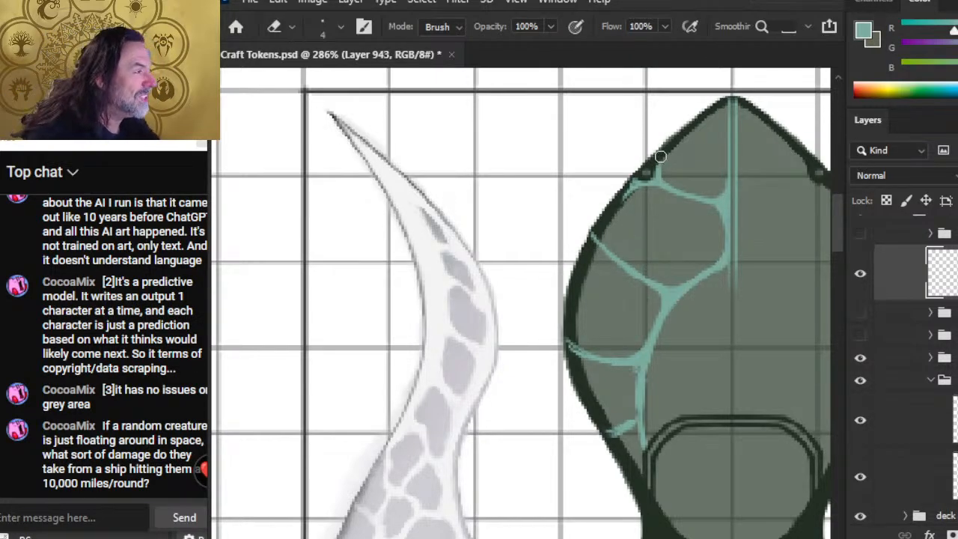
pyautogui.press('b')
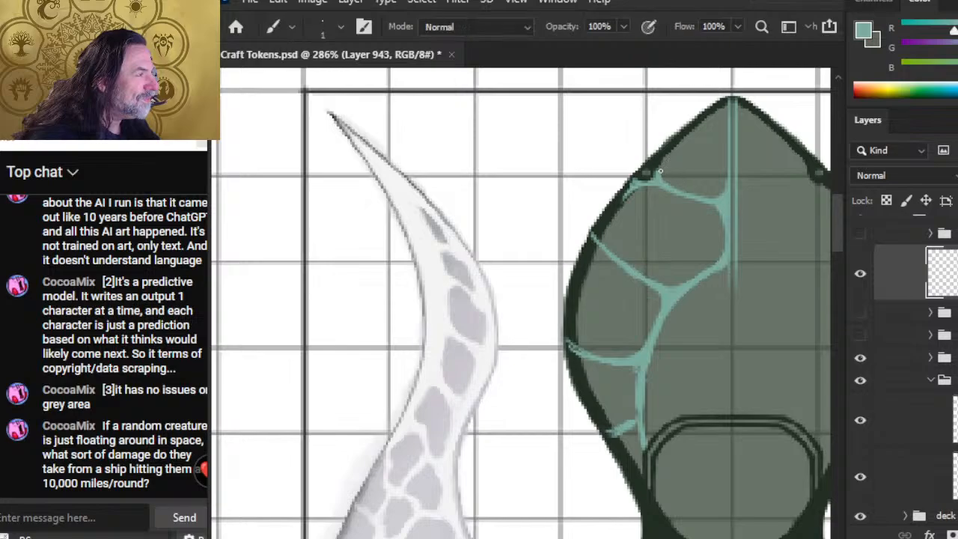
# Try a thin horizontal teal line from the round joint's branch to the centre line, then erase it
pyautogui.moveTo(657, 172)
pyautogui.mouseDown()
pyautogui.moveTo(704, 177)
pyautogui.moveTo(690, 176)
pyautogui.mouseUp()
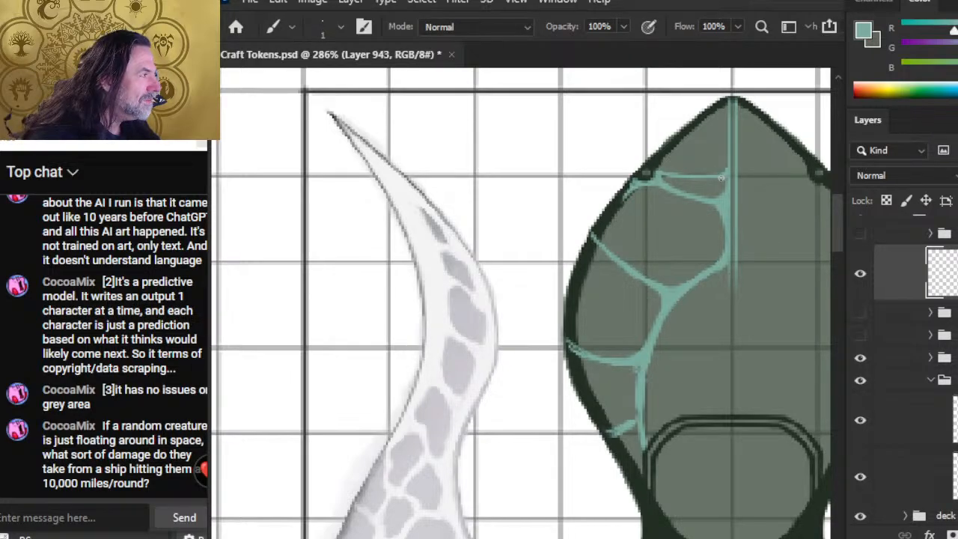
pyautogui.press('e')
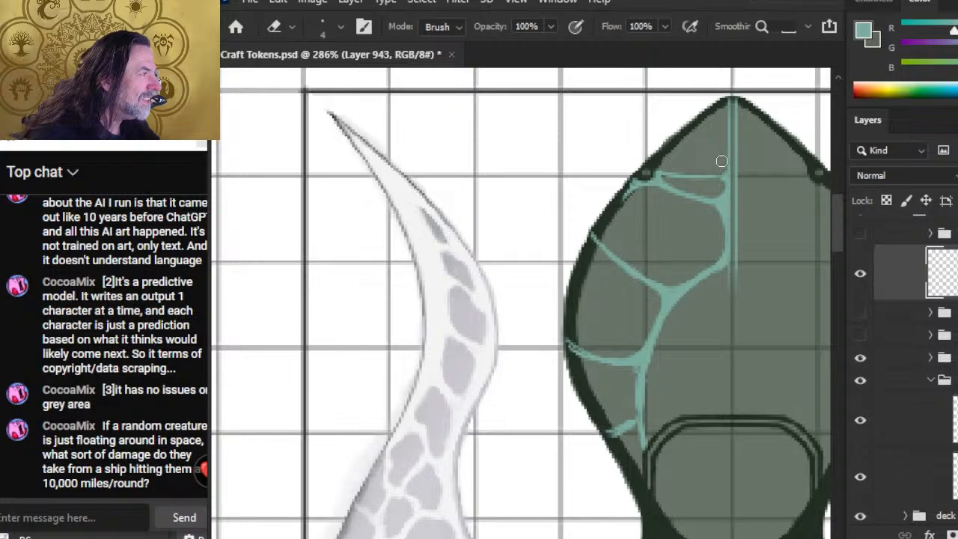
pyautogui.moveTo(713, 183); pyautogui.dragTo(673, 185)
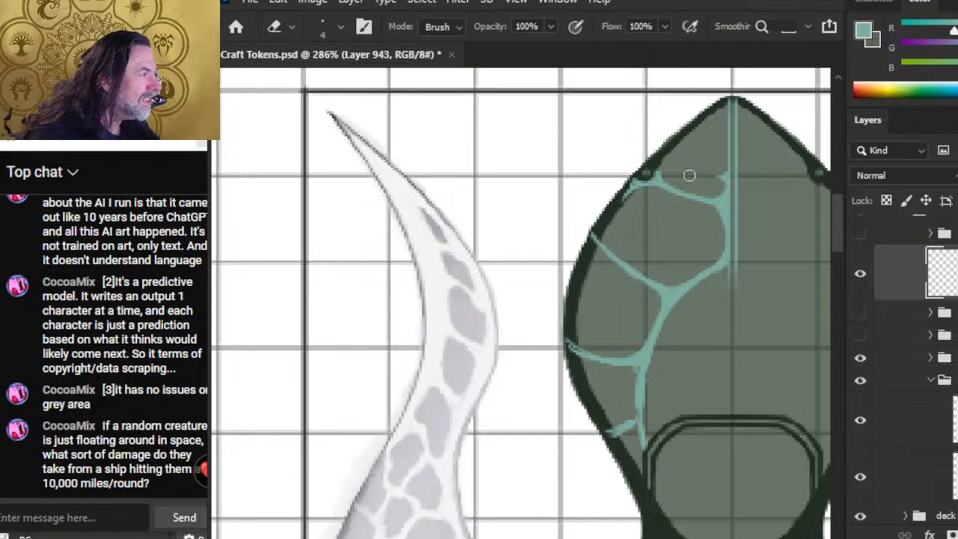
pyautogui.press('b')
pyautogui.press('e')
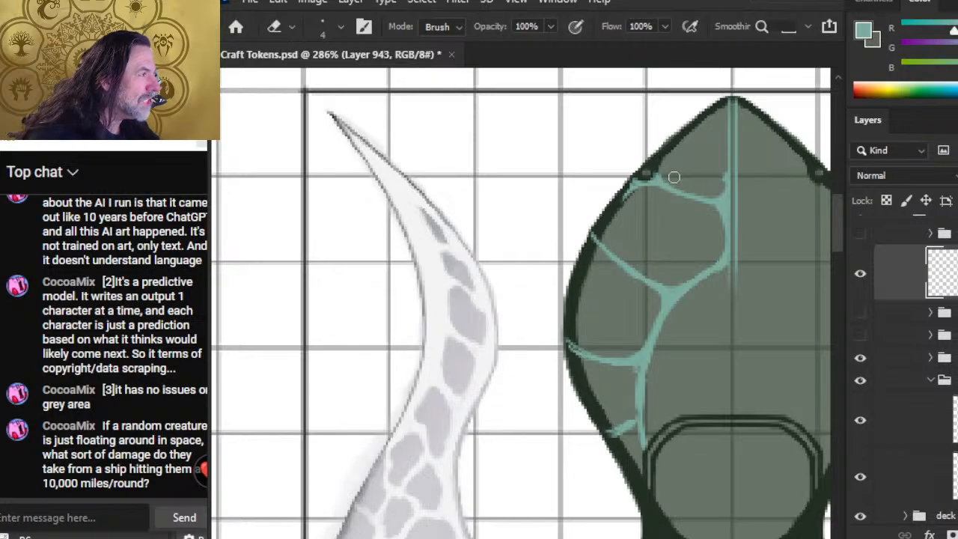
pyautogui.press('b')
pyautogui.moveTo(641, 170); pyautogui.dragTo(626, 69)
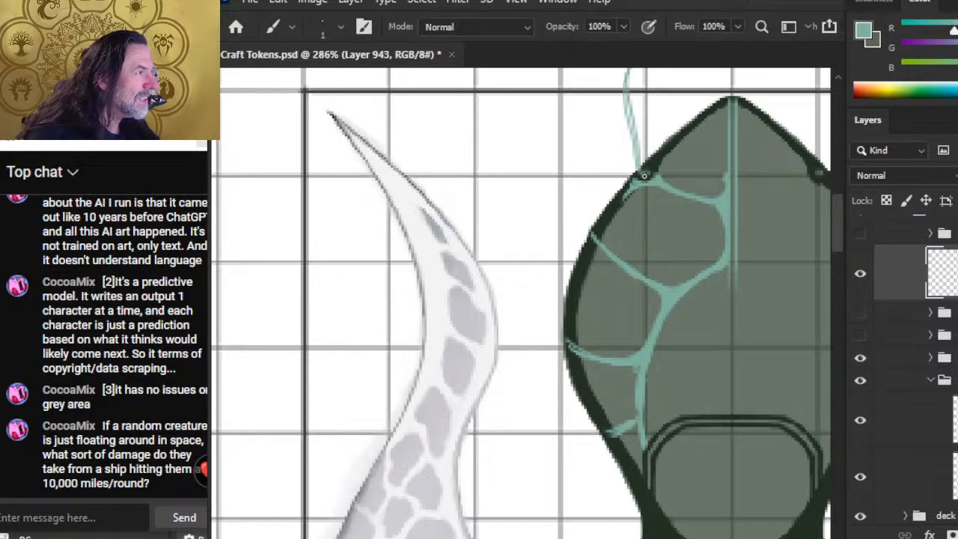
pyautogui.moveTo(696, 156); pyautogui.dragTo(570, 215)
pyautogui.moveTo(535, 162); pyautogui.dragTo(702, 167)
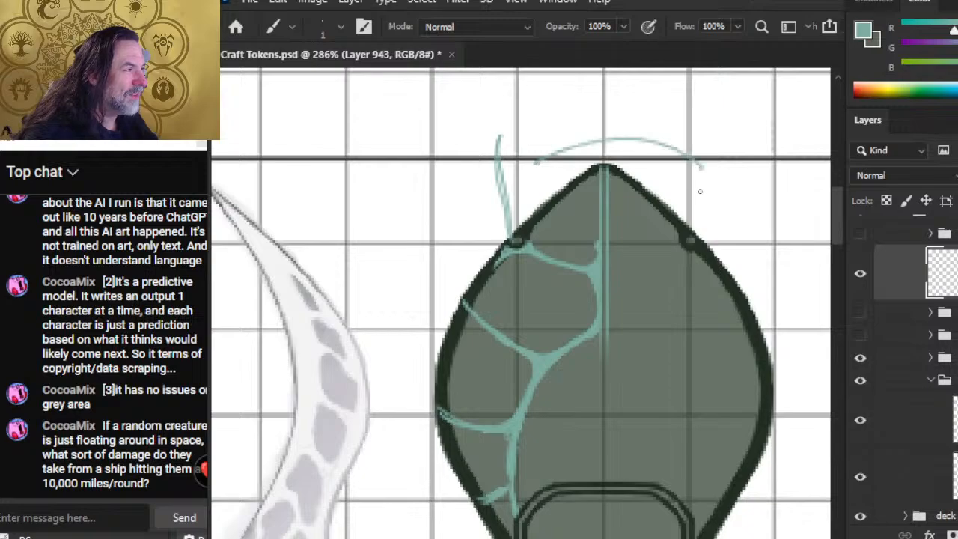
pyautogui.moveTo(690, 223); pyautogui.dragTo(690, 84)
pyautogui.moveTo(693, 121); pyautogui.dragTo(695, 227)
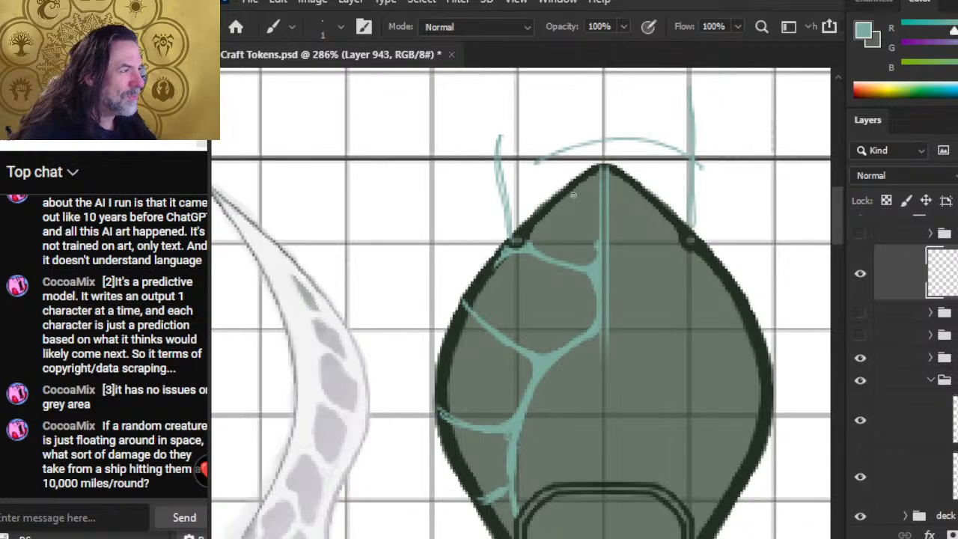
pyautogui.hotkey('ctrl', 'z')
pyautogui.hotkey('ctrl', 'z')
pyautogui.moveTo(506, 138)
pyautogui.mouseDown()
pyautogui.moveTo(584, 181)
pyautogui.moveTo(686, 126)
pyautogui.moveTo(655, 150)
pyautogui.moveTo(533, 161)
pyautogui.mouseUp()
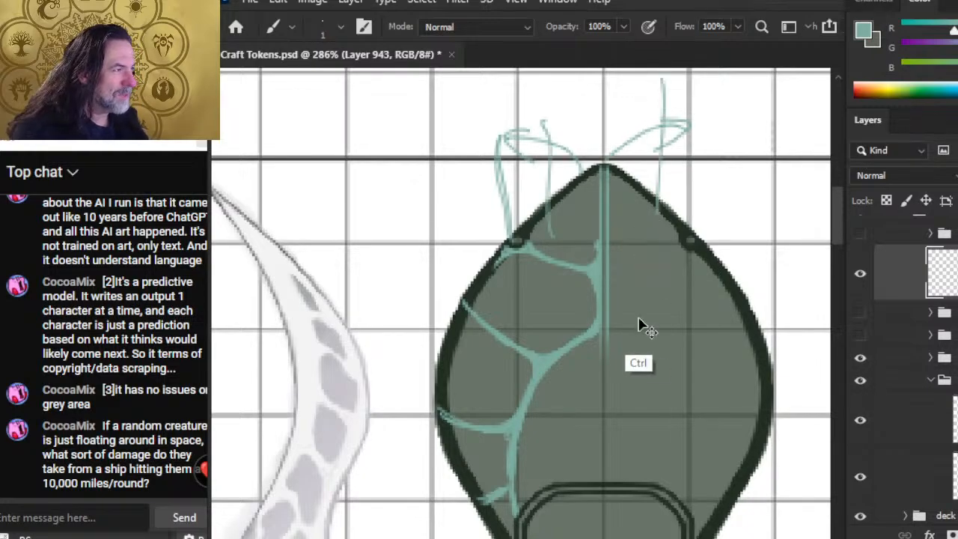
pyautogui.hotkey('ctrl', 'z')
pyautogui.hotkey('ctrl', 'z')
pyautogui.hotkey('ctrl', 'z')
pyautogui.hotkey('ctrl', 'z')
pyautogui.hotkey('ctrl', 'z')
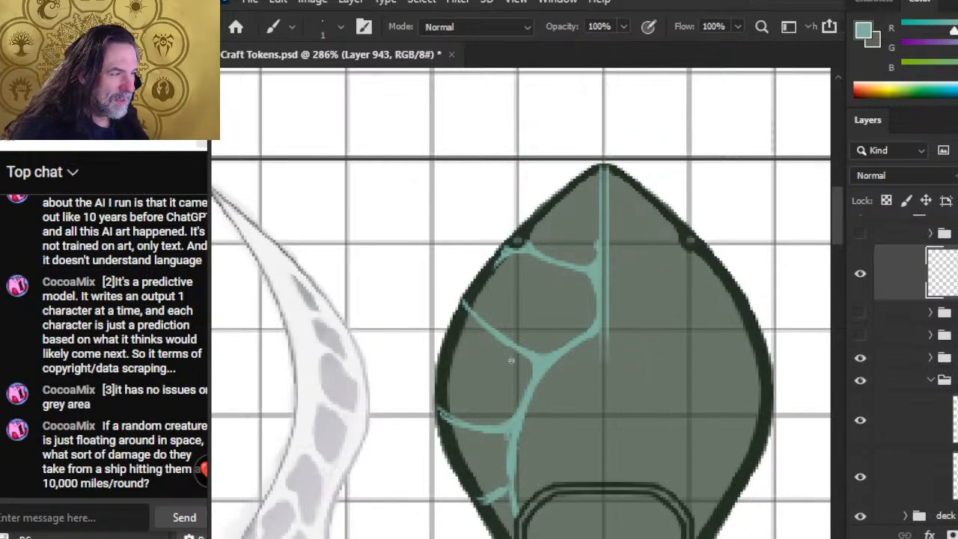
# Erase the top spoke's downward-curving tip and repaint it as a short, straighter end meeting the outline beneath the round joint
pyautogui.press('e')
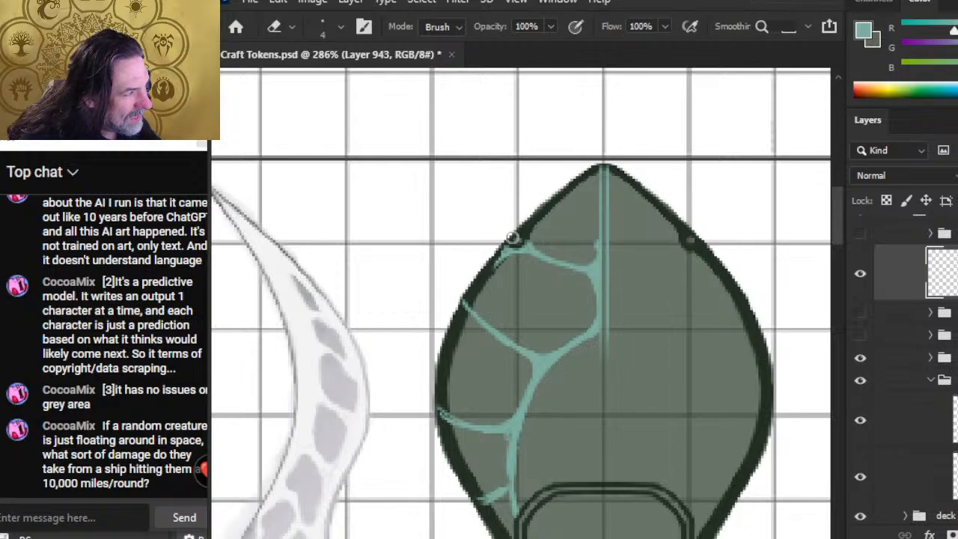
pyautogui.press('b')
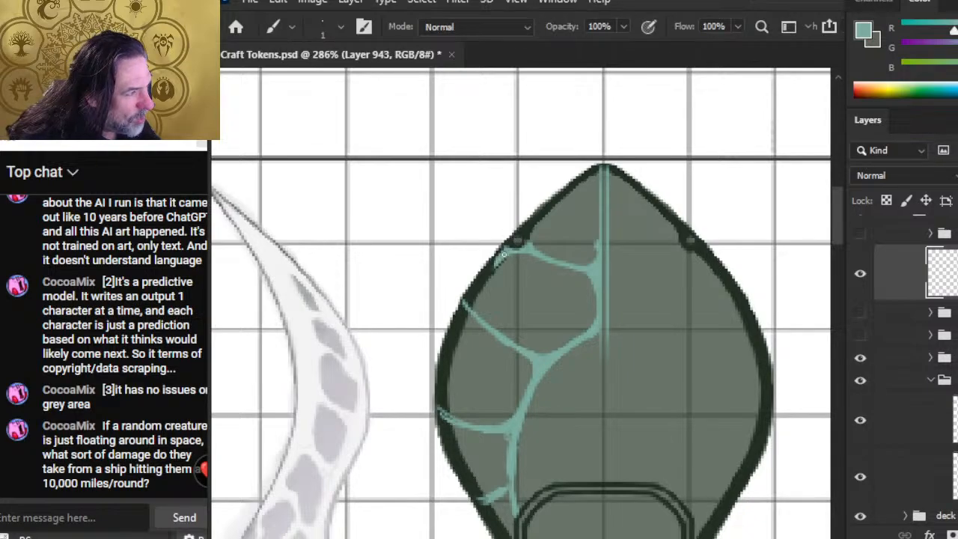
pyautogui.press('e')
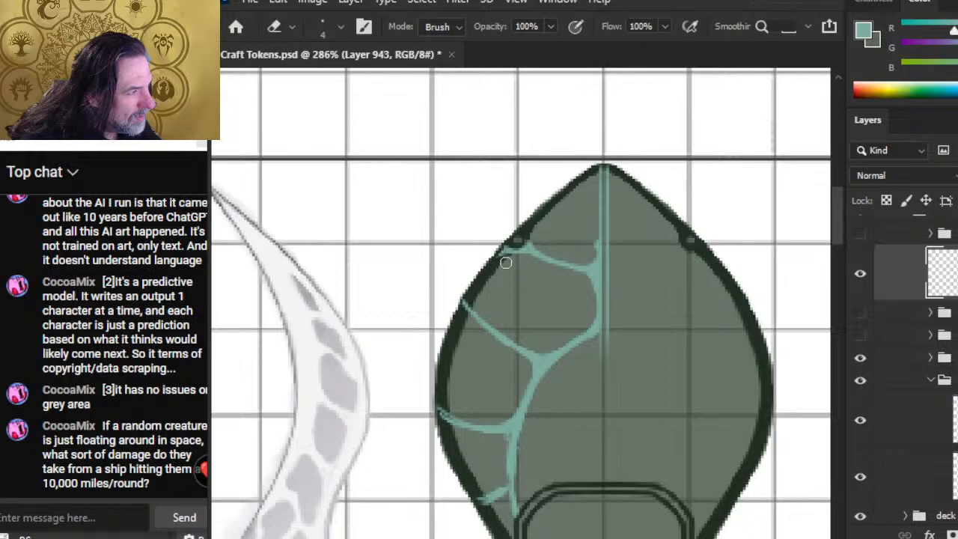
pyautogui.press('b')
pyautogui.press('e')
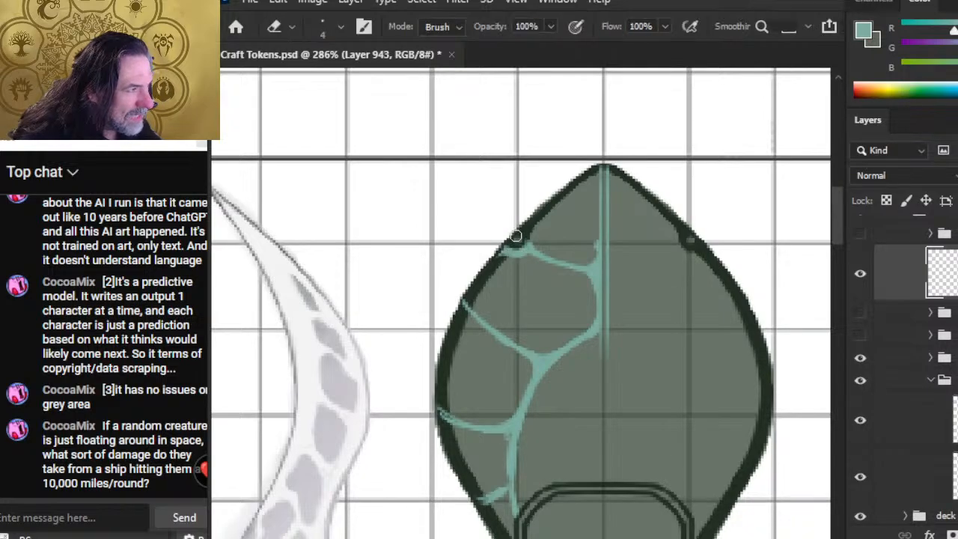
pyautogui.press('b')
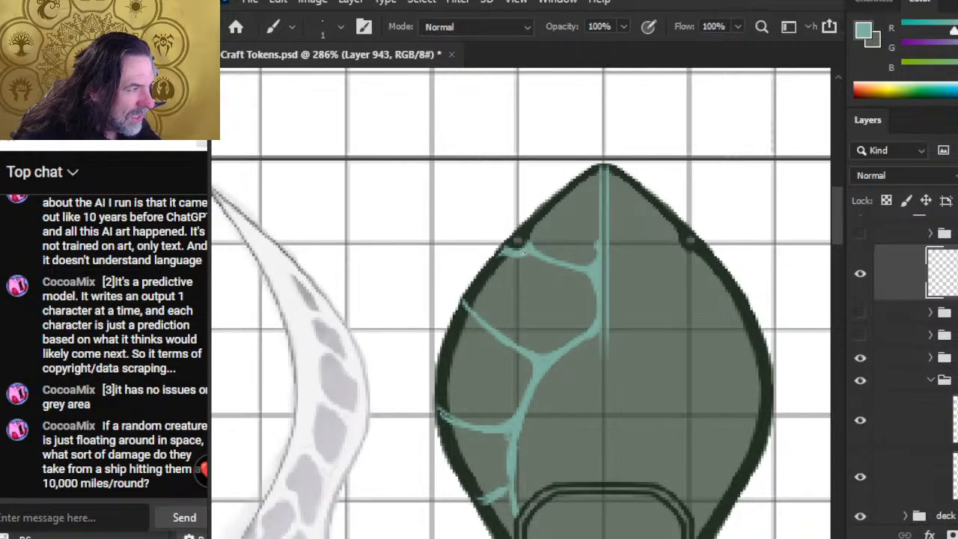
# Smooth the top spoke's flare at the centre line and trim its lower edge below the round joint's branch
pyautogui.press('e')
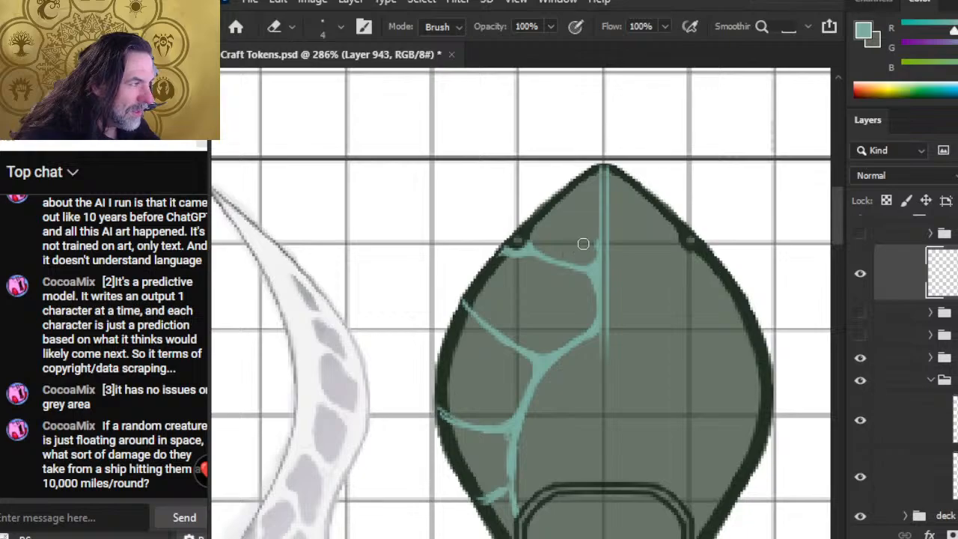
pyautogui.press('b')
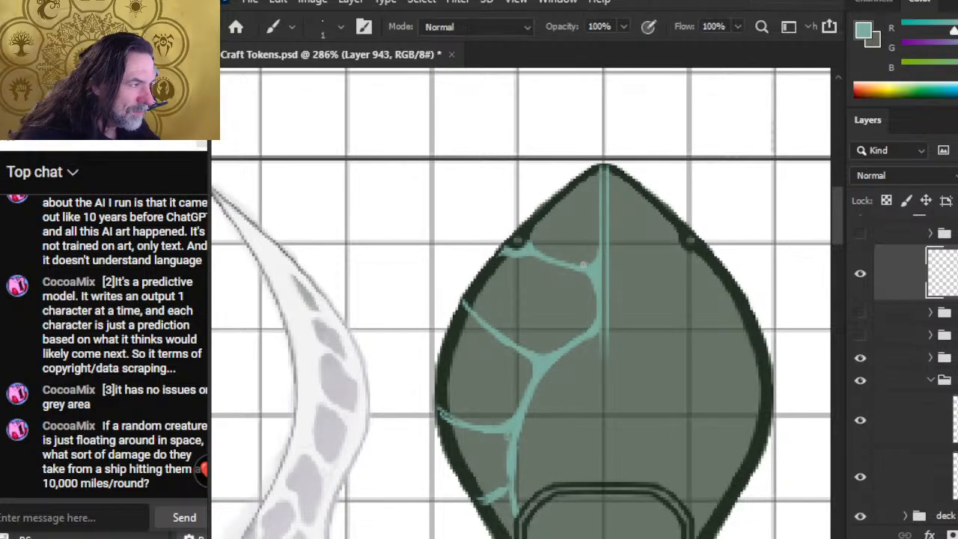
pyautogui.press('e')
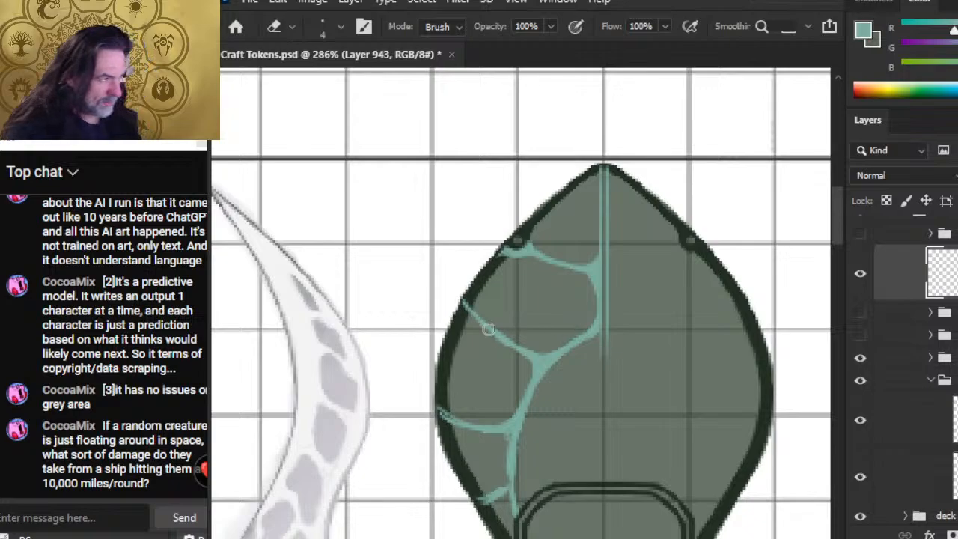
pyautogui.moveTo(511, 264)
pyautogui.mouseDown()
pyautogui.moveTo(499, 258)
pyautogui.moveTo(528, 260)
pyautogui.mouseUp()
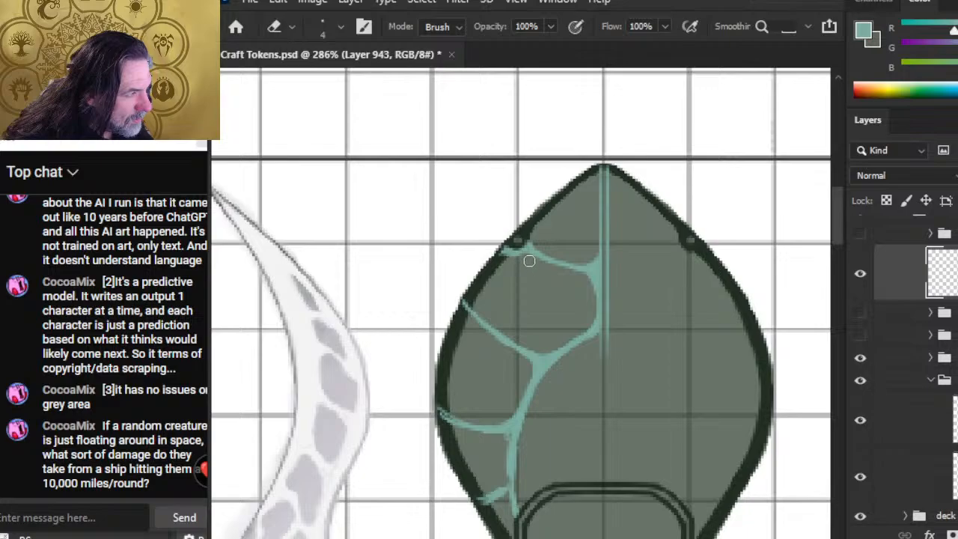
pyautogui.press('b')
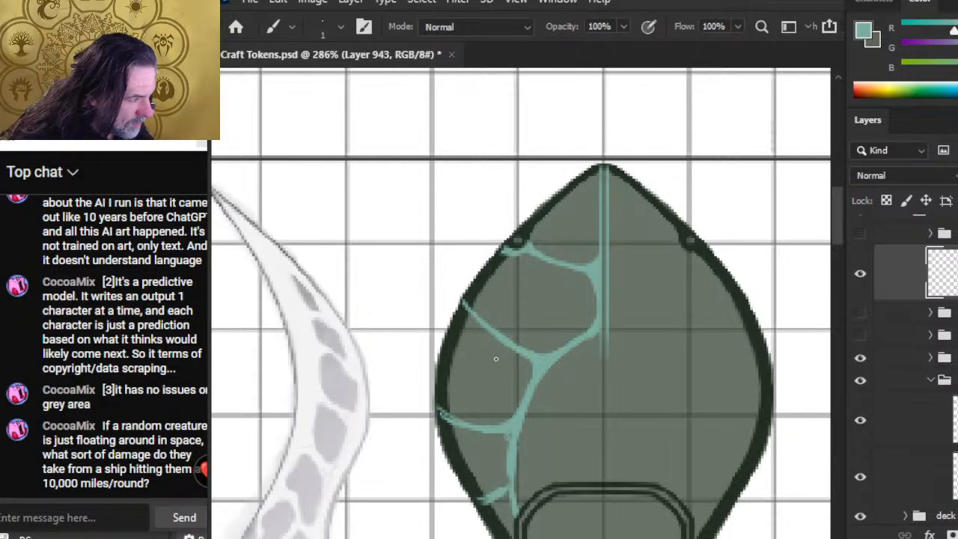
# Slim the arc's inner edge from the centre line down to the lower spokes and smooth its curve in teal
pyautogui.press('e')
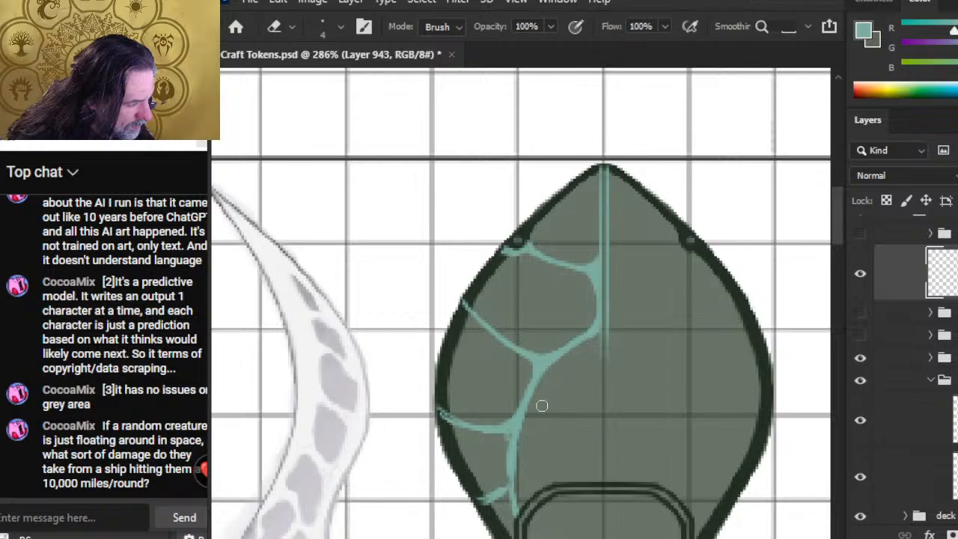
pyautogui.moveTo(528, 403); pyautogui.dragTo(524, 456)
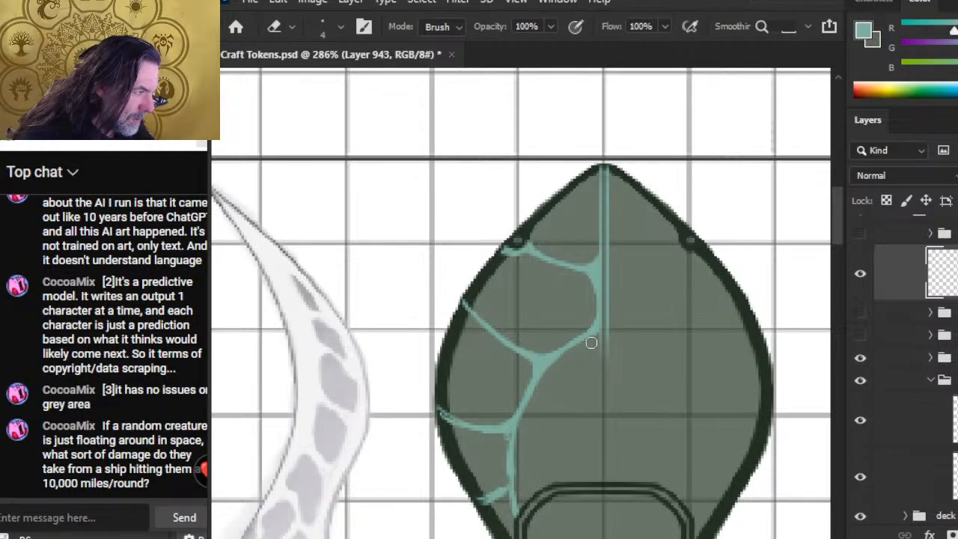
pyautogui.press('b')
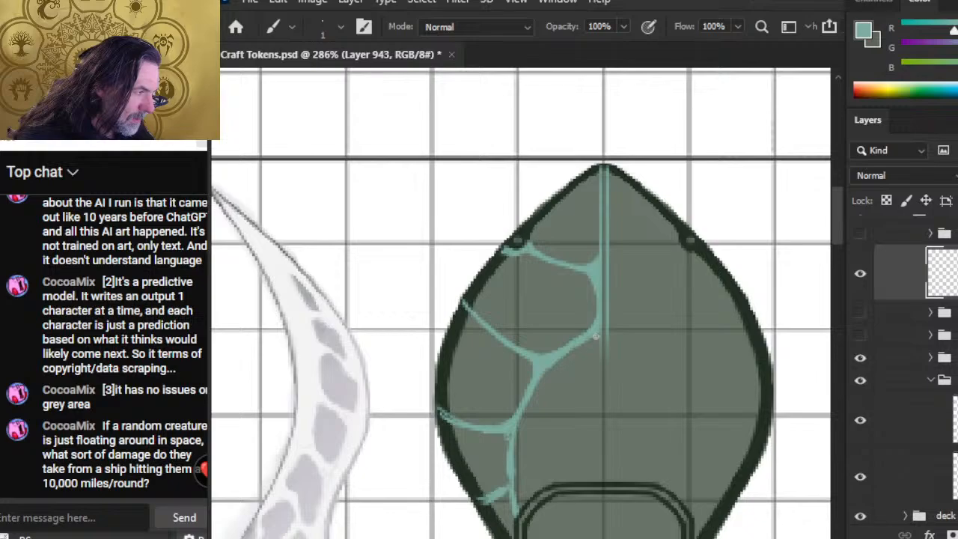
pyautogui.press('e')
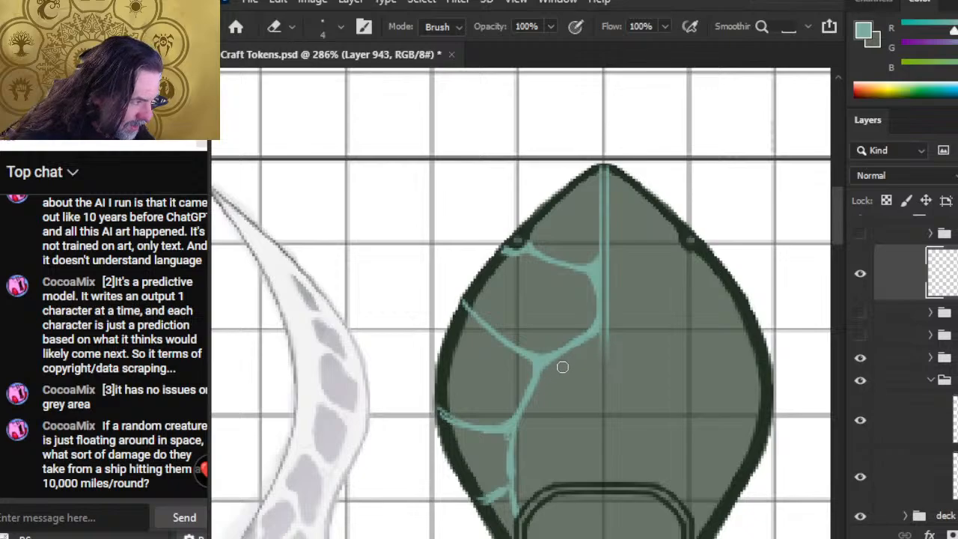
pyautogui.press('b')
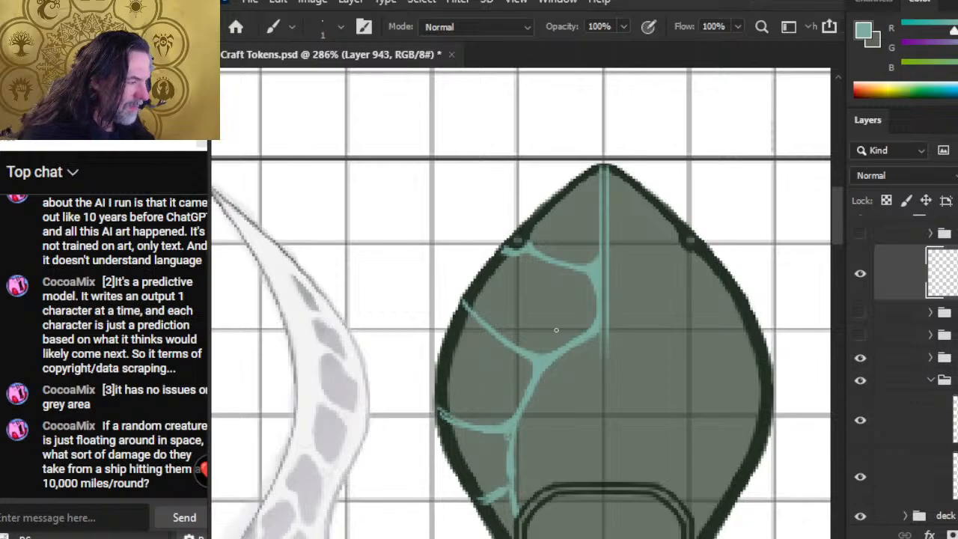
# Refine the arc's inner corner beneath the top spoke's flare at the centre line, thickening and trimming it in teal
pyautogui.press('e')
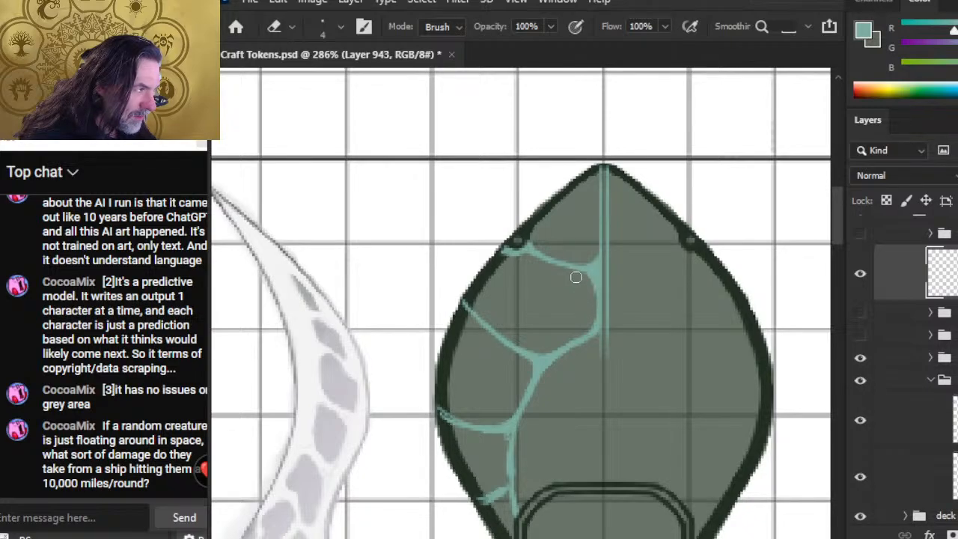
pyautogui.press('b')
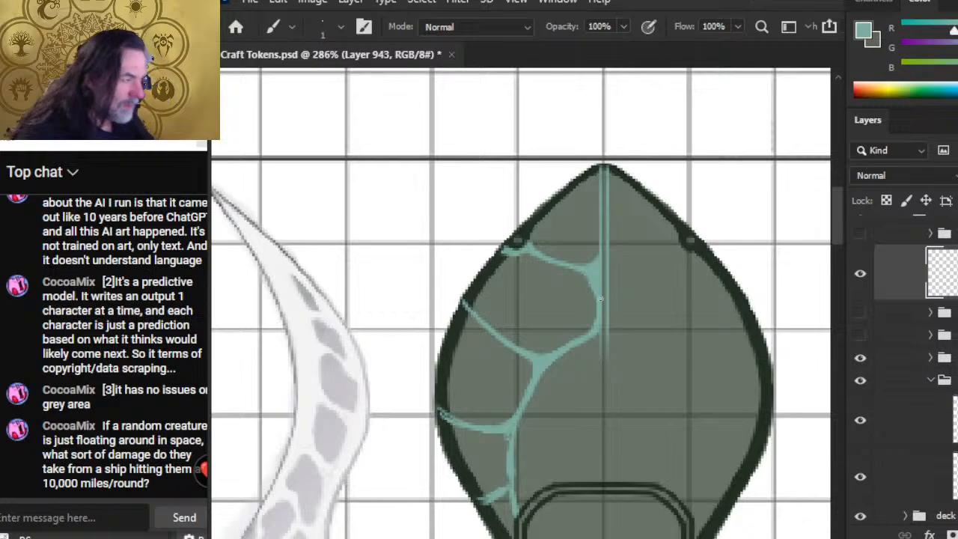
pyautogui.press('e')
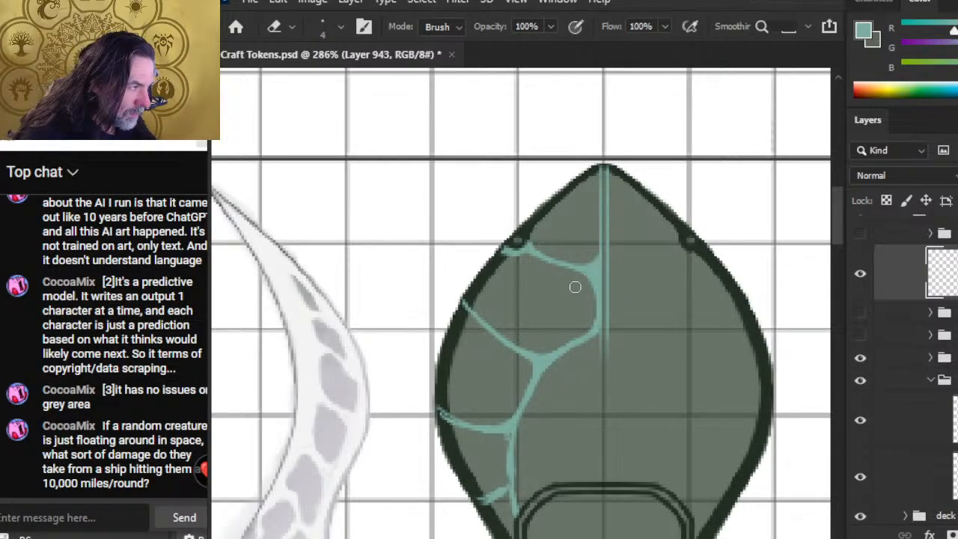
# Try to repaint the top spoke as a flatter line running from the round joint to the centre line
pyautogui.press('z')
pyautogui.moveTo(610, 357); pyautogui.dragTo(512, 368)
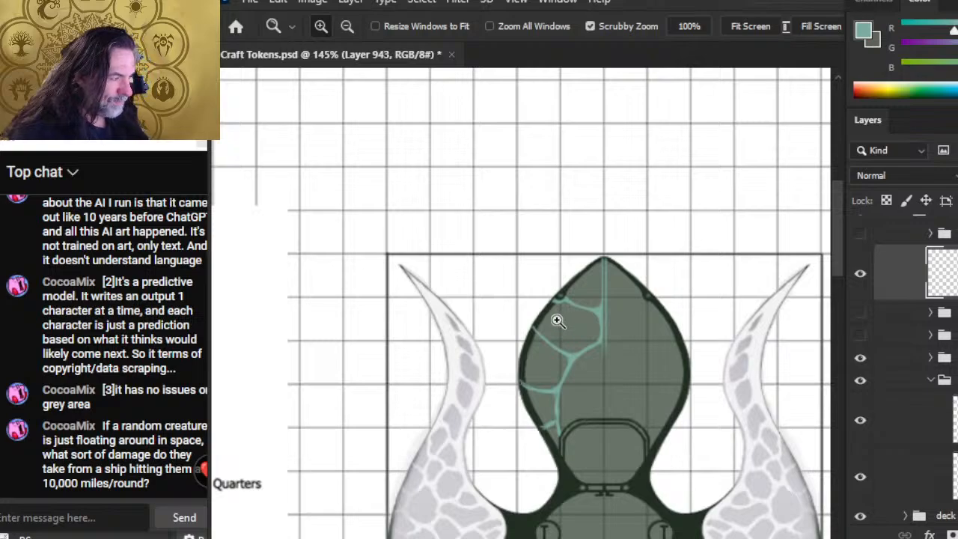
pyautogui.moveTo(556, 319); pyautogui.dragTo(592, 342)
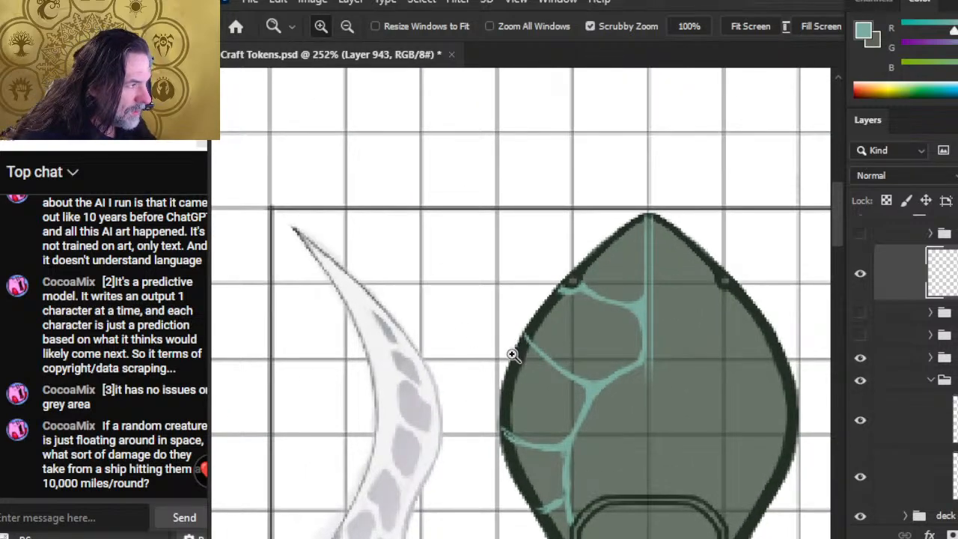
pyautogui.press('e')
pyautogui.moveTo(590, 285); pyautogui.dragTo(640, 322)
pyautogui.press('b')
pyautogui.moveTo(590, 287); pyautogui.dragTo(621, 284)
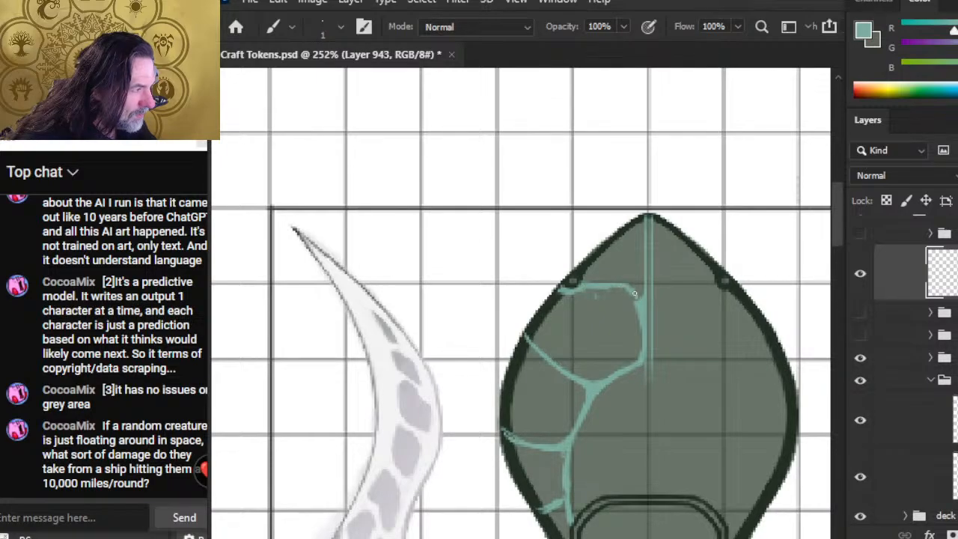
pyautogui.press('e')
pyautogui.moveTo(603, 278)
pyautogui.mouseDown()
pyautogui.moveTo(581, 287)
pyautogui.moveTo(605, 301)
pyautogui.moveTo(641, 294)
pyautogui.moveTo(612, 304)
pyautogui.moveTo(574, 290)
pyautogui.mouseUp()
# Paint a curved teal branch from the top spoke's outer end beside the round joint up to the body's pointed tip
pyautogui.press('b')
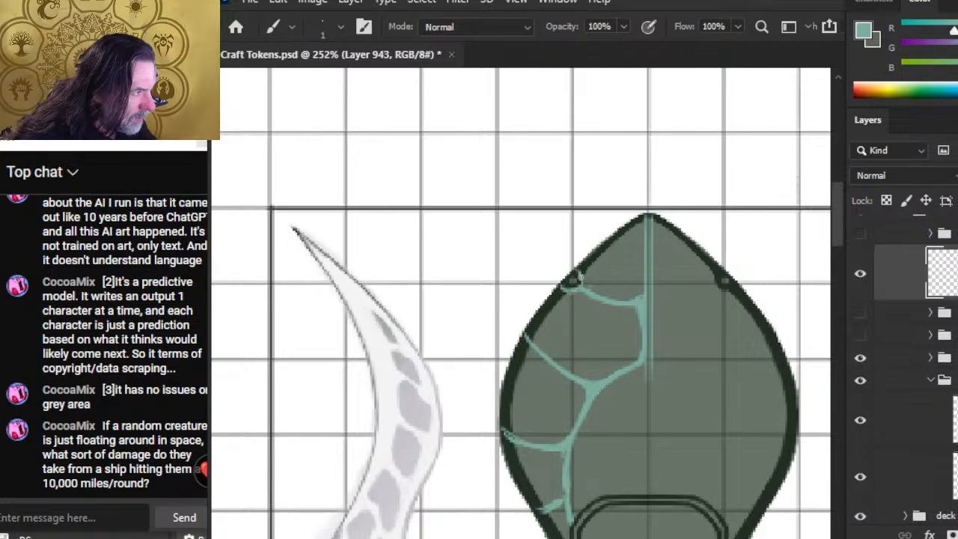
pyautogui.press('e')
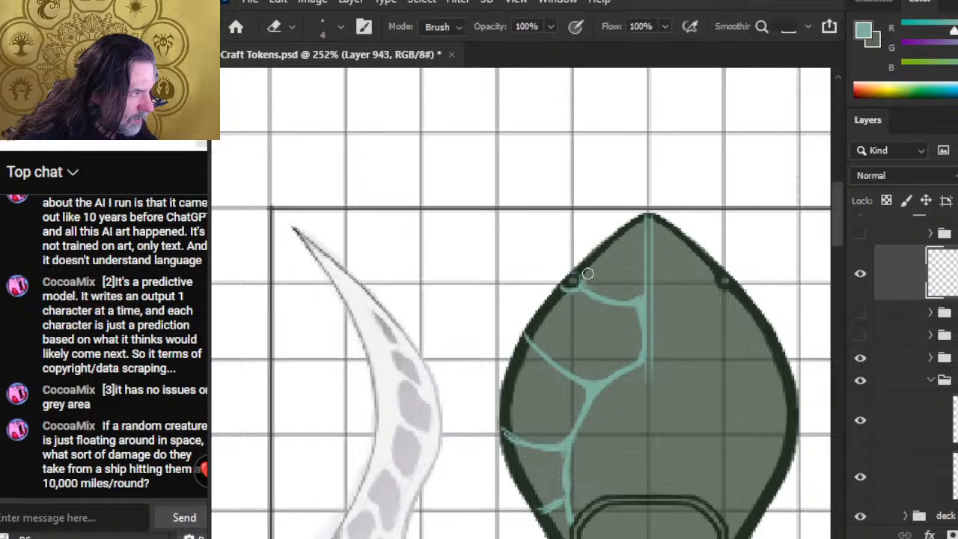
pyautogui.press('b')
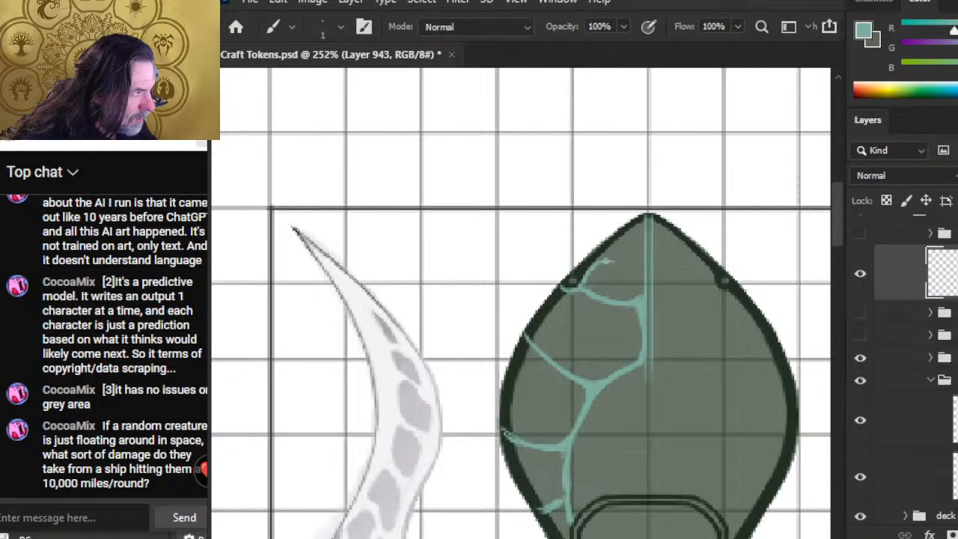
pyautogui.moveTo(617, 260); pyautogui.dragTo(635, 238)
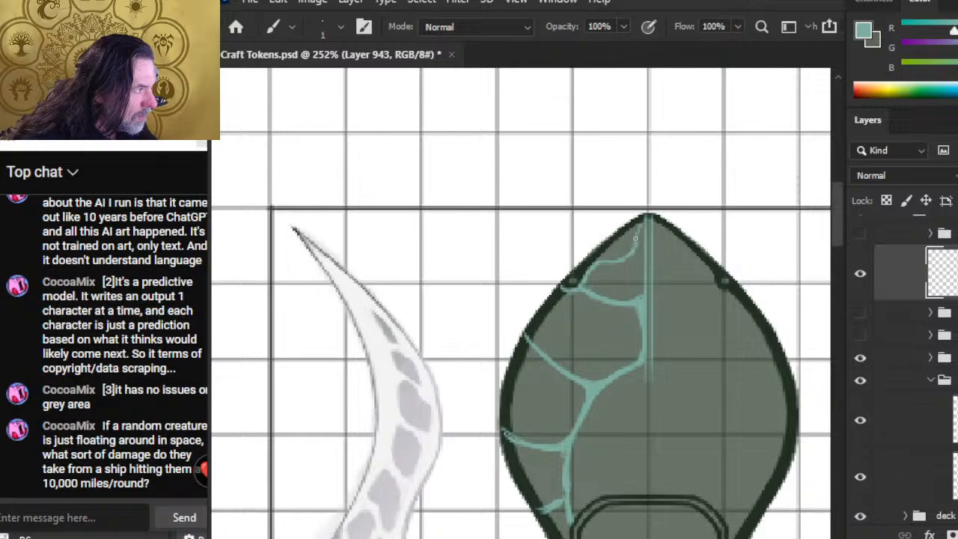
pyautogui.press('e')
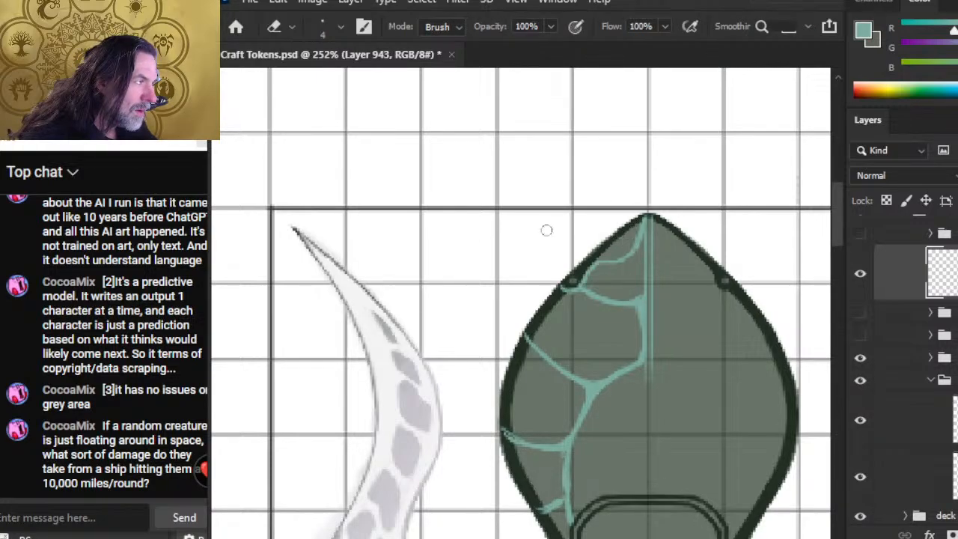
pyautogui.press('b')
# Thicken the new upper branch where it meets the centre line and trim its edges into a tapered flare
pyautogui.press('e')
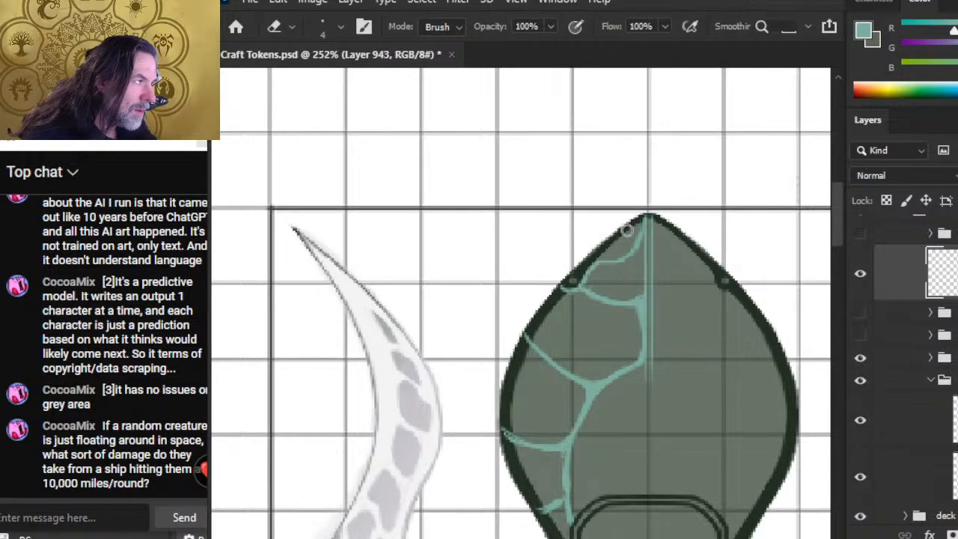
pyautogui.press('b')
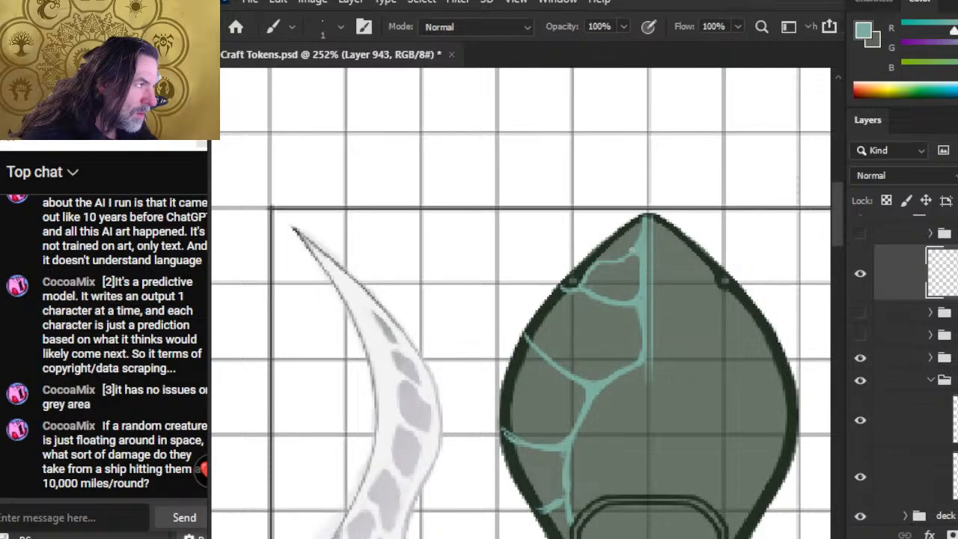
pyautogui.moveTo(632, 249); pyautogui.dragTo(638, 241)
pyautogui.press('e')
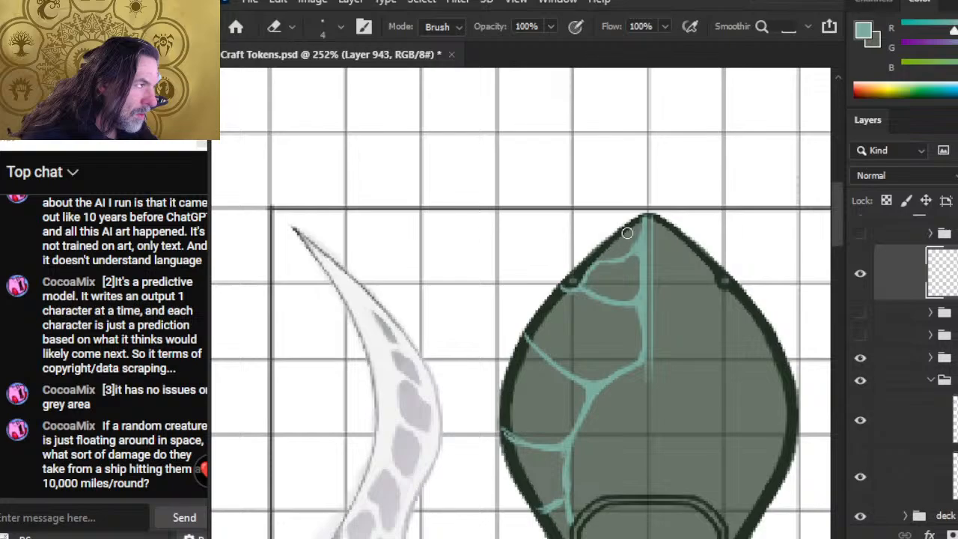
pyautogui.moveTo(633, 249)
pyautogui.mouseDown()
pyautogui.moveTo(638, 241)
pyautogui.moveTo(630, 274)
pyautogui.mouseUp()
pyautogui.press('b')
pyautogui.press('e')
pyautogui.press('b')
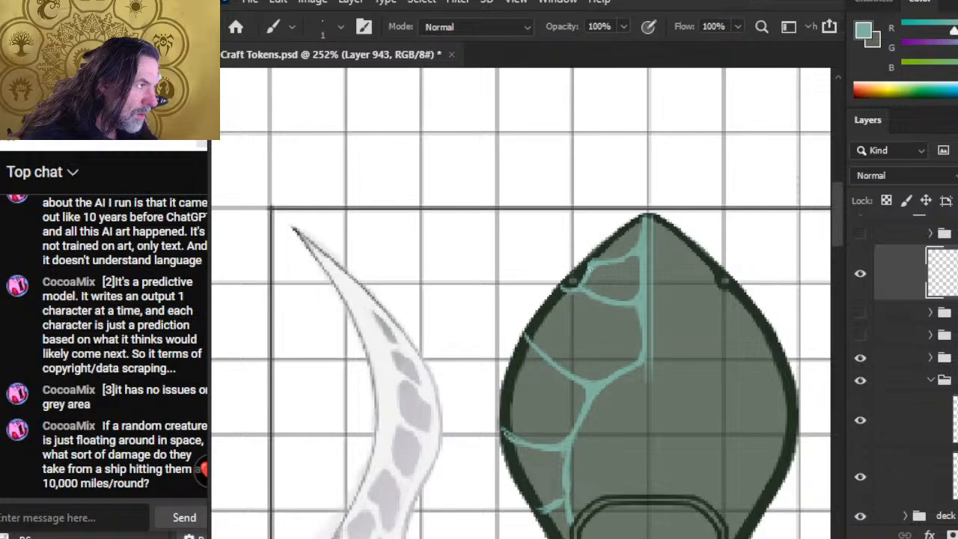
# Round the cell between the upper branch and the top spoke into an oval, closing it with a curved teal line beside the centre line
pyautogui.press('e')
pyautogui.moveTo(593, 260); pyautogui.dragTo(583, 263)
pyautogui.press('b')
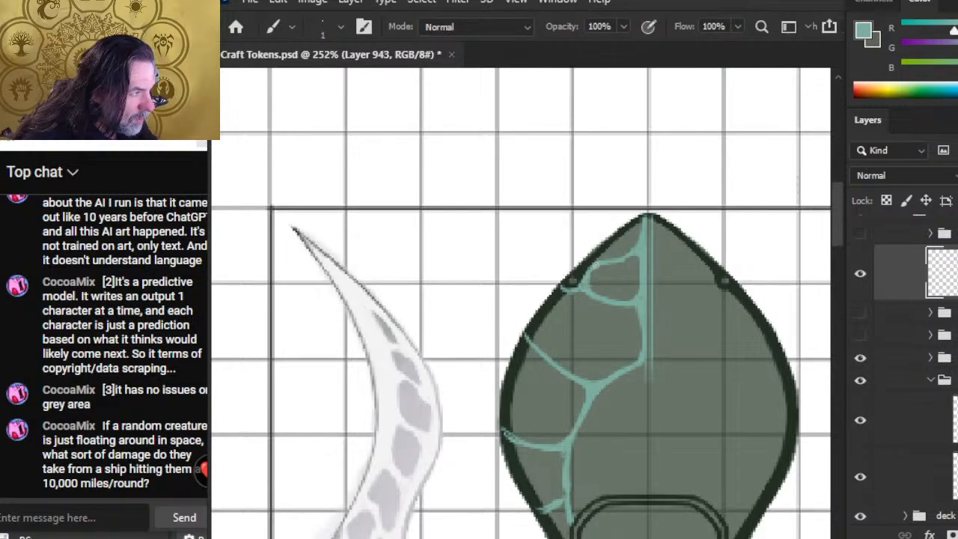
pyautogui.moveTo(598, 265)
pyautogui.mouseDown()
pyautogui.moveTo(590, 288)
pyautogui.moveTo(614, 262)
pyautogui.moveTo(638, 284)
pyautogui.mouseUp()
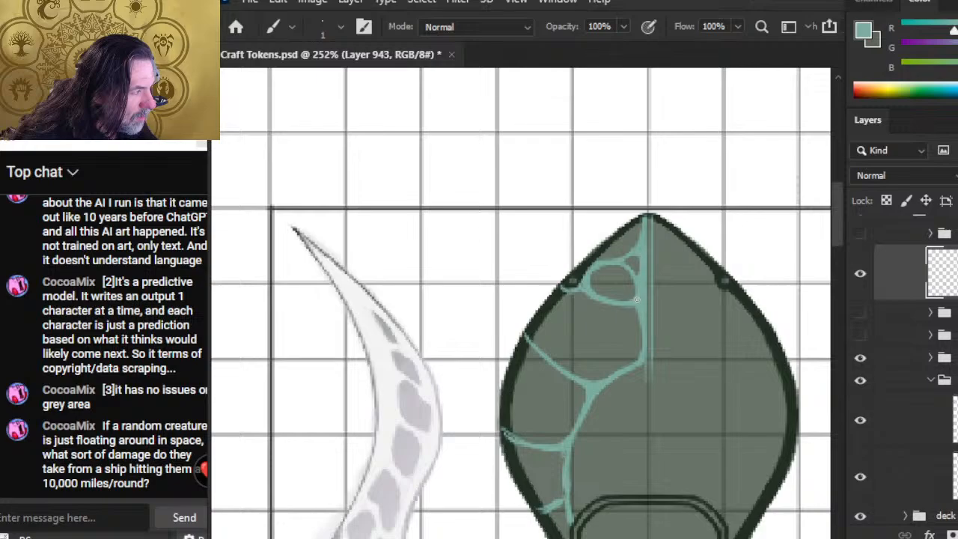
# Smooth the oval's upper edge and clean up the branch ends near the small gap and the round joint
pyautogui.press('e')
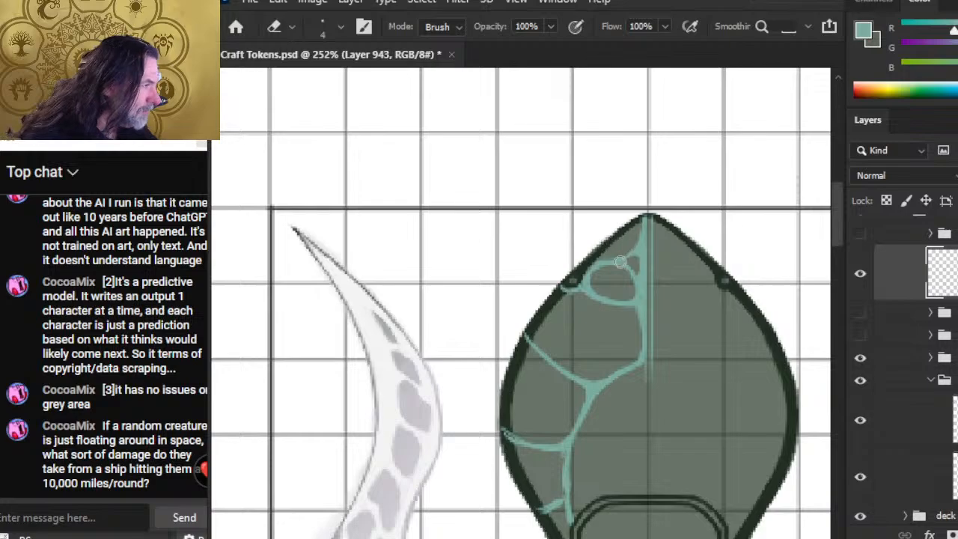
pyautogui.press('b')
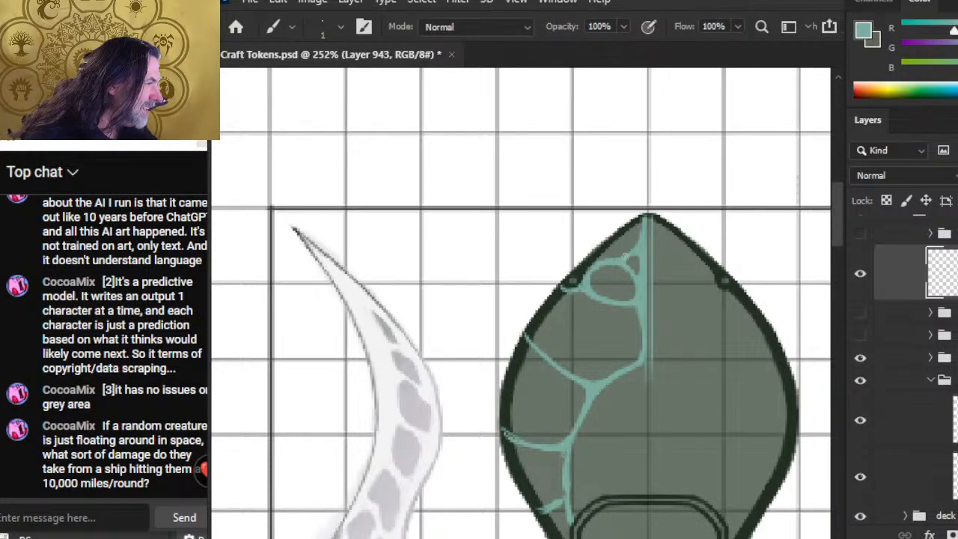
pyautogui.press('e')
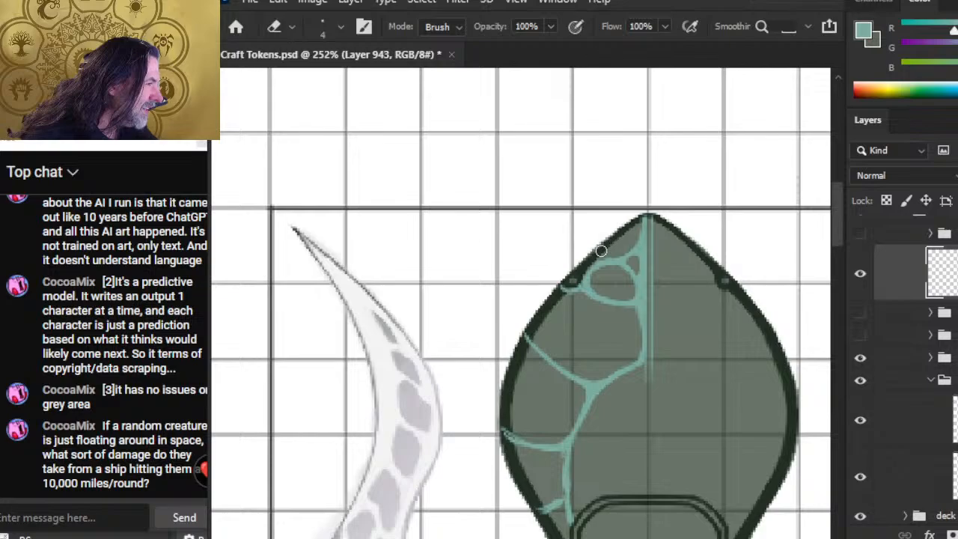
pyautogui.press('b')
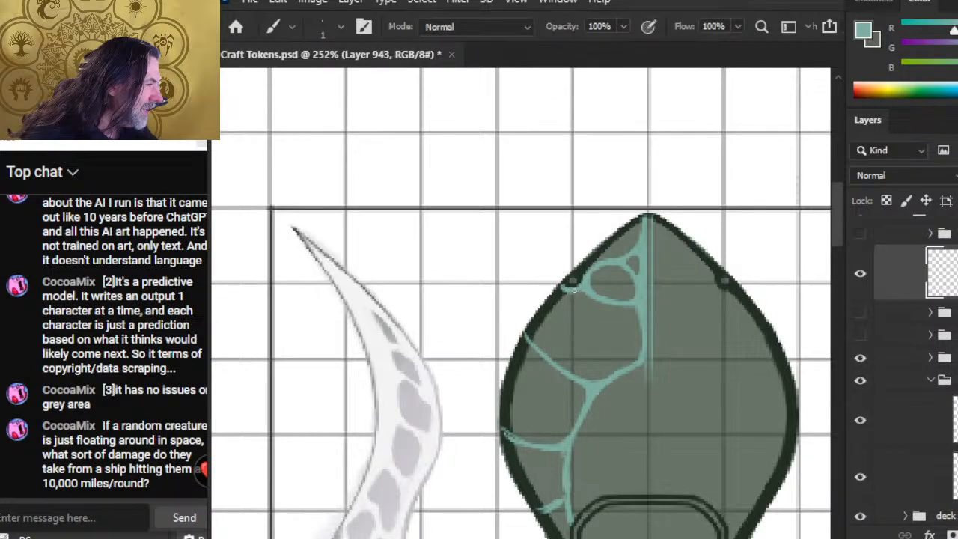
pyautogui.press('e')
pyautogui.press('b')
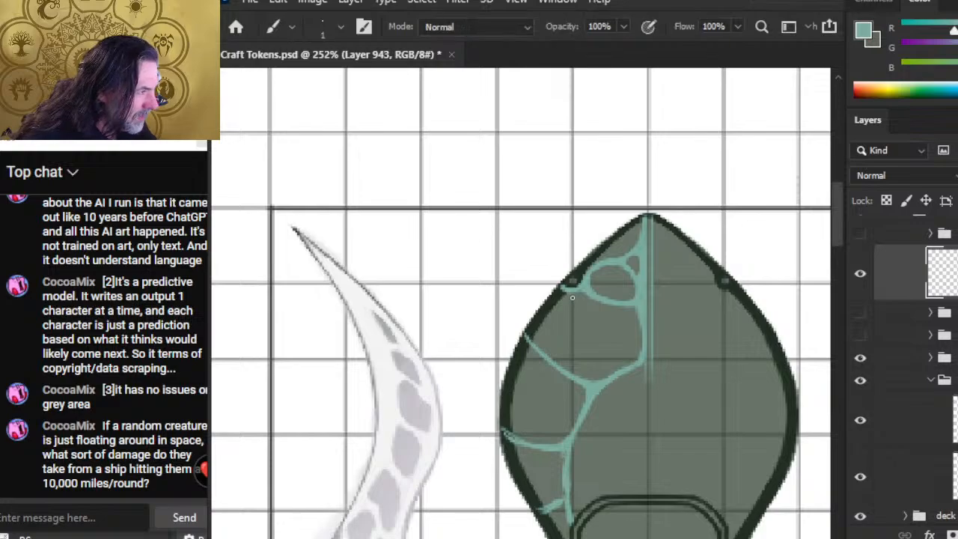
# Try a curved teal line bowing from the round joint down to the junction of the second spoke and the arc
pyautogui.moveTo(558, 334)
pyautogui.mouseDown()
pyautogui.moveTo(569, 309)
pyautogui.moveTo(560, 343)
pyautogui.mouseUp()
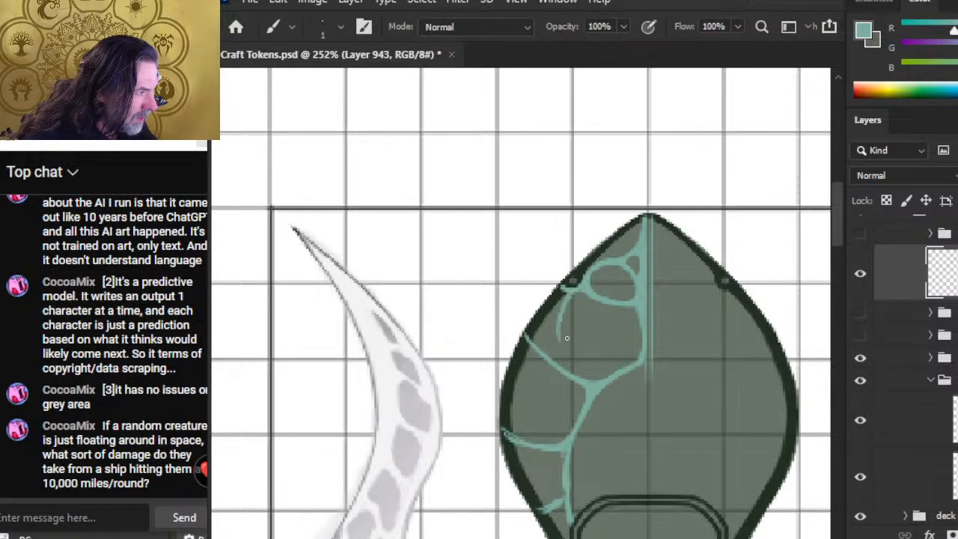
pyautogui.moveTo(565, 306)
pyautogui.mouseDown()
pyautogui.moveTo(561, 347)
pyautogui.moveTo(574, 369)
pyautogui.mouseUp()
pyautogui.moveTo(560, 335); pyautogui.dragTo(596, 377)
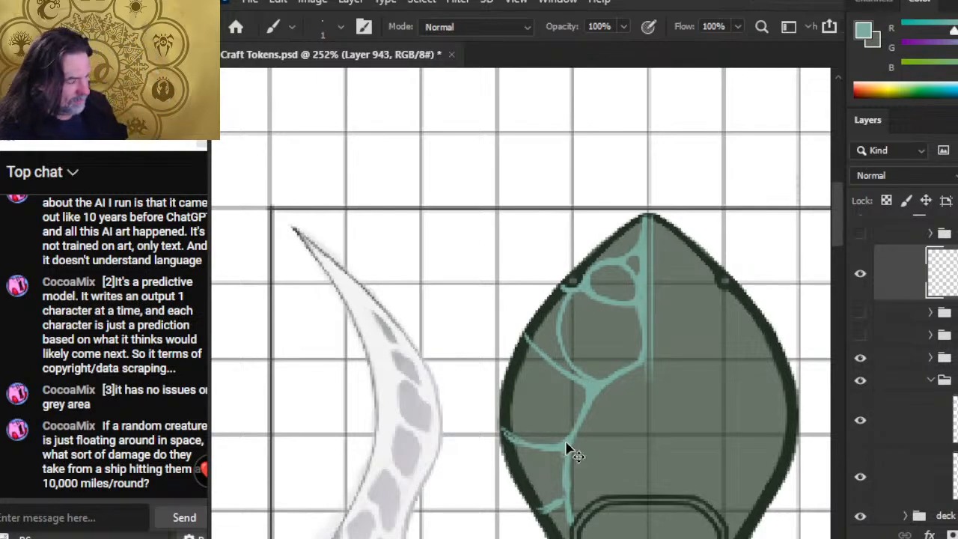
# Undo the curved line below the round joint and save the document
pyautogui.hotkey('ctrl', 'z')
pyautogui.hotkey('ctrl', 'z')
pyautogui.hotkey('ctrl', 'z')
pyautogui.hotkey('ctrl', 'z')
pyautogui.hotkey('ctrl', 'z')
pyautogui.hotkey('ctrl', 'z')
pyautogui.hotkey('ctrl', 'z')
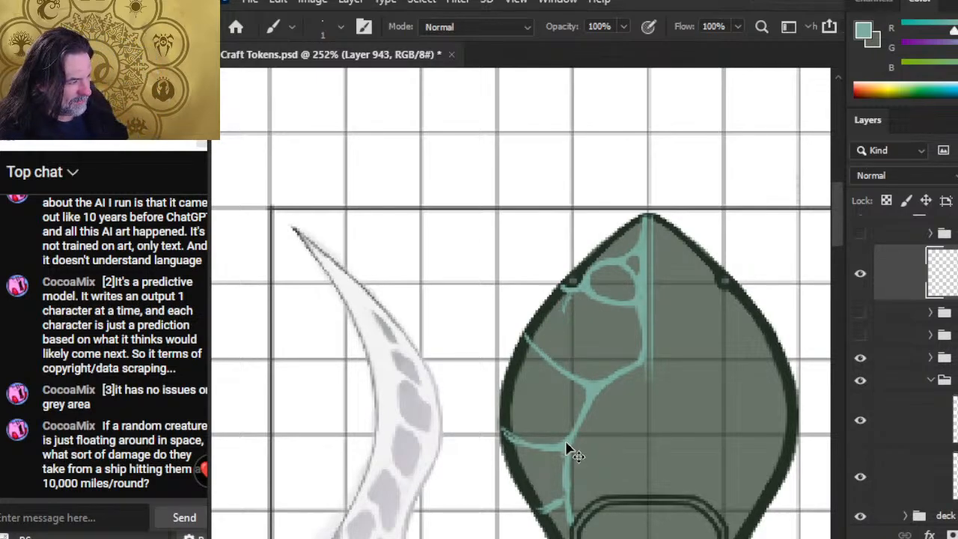
pyautogui.hotkey('ctrl', 's')
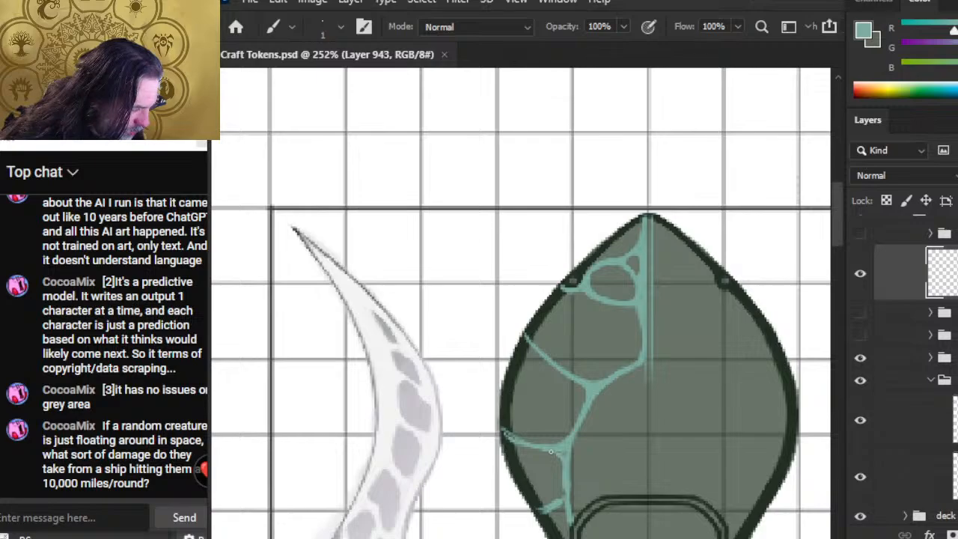
# Examine the ship's lower body, briefly showing and hiding the room symbols and the detailed body artwork
pyautogui.moveTo(551, 452)
pyautogui.mouseDown()
pyautogui.moveTo(565, 454)
pyautogui.moveTo(527, 284)
pyautogui.mouseUp()
pyautogui.press('e')
pyautogui.moveTo(666, 455); pyautogui.dragTo(656, 288)
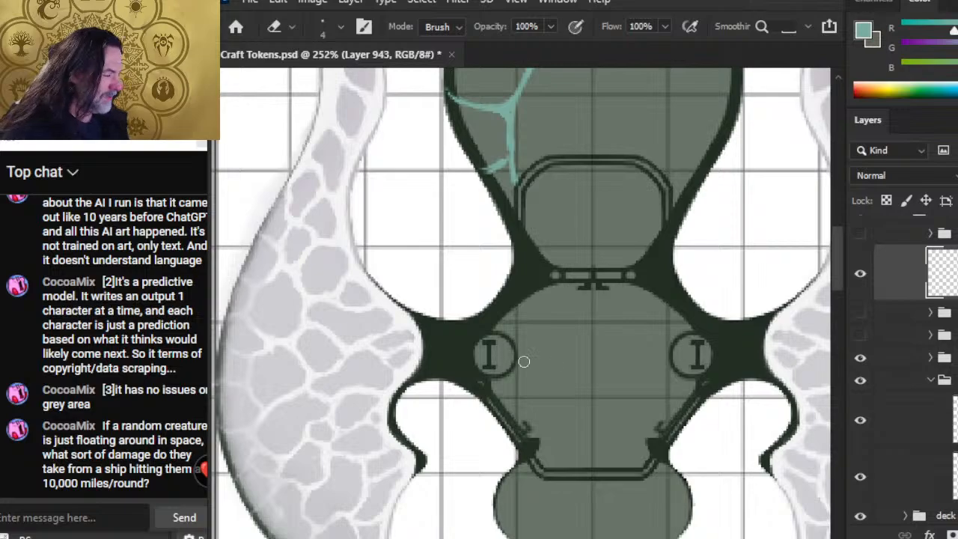
pyautogui.moveTo(591, 387); pyautogui.dragTo(561, 261)
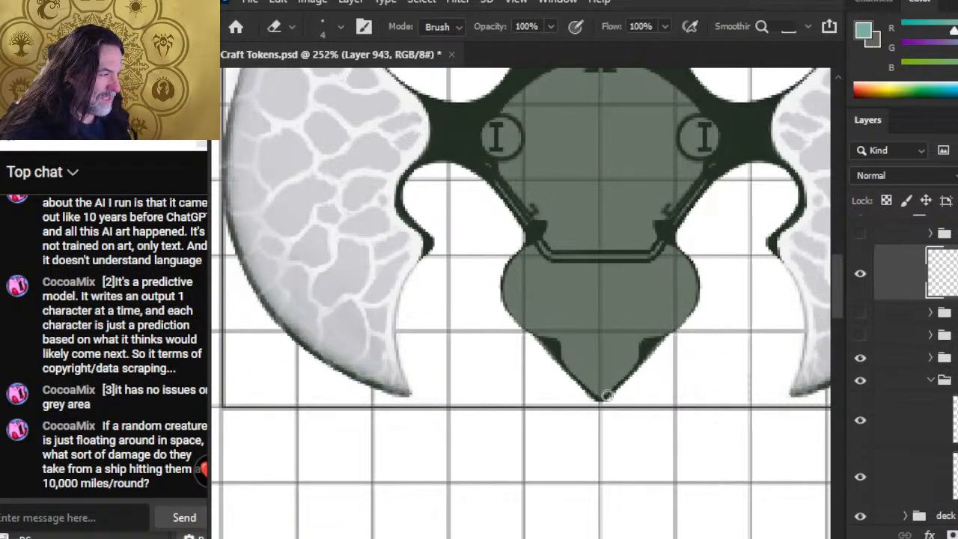
pyautogui.press('z')
pyautogui.moveTo(666, 318); pyautogui.dragTo(634, 317)
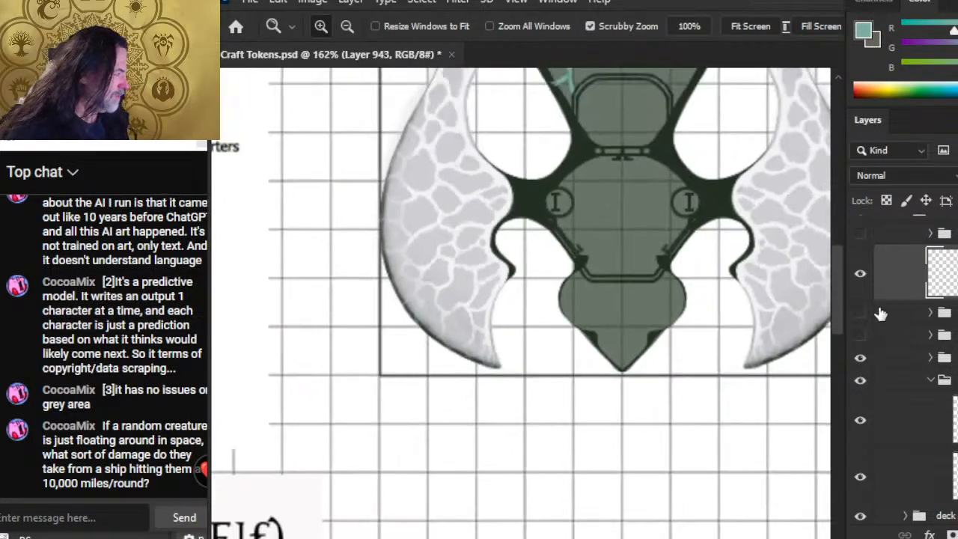
pyautogui.click(860, 237)
pyautogui.click(861, 237)
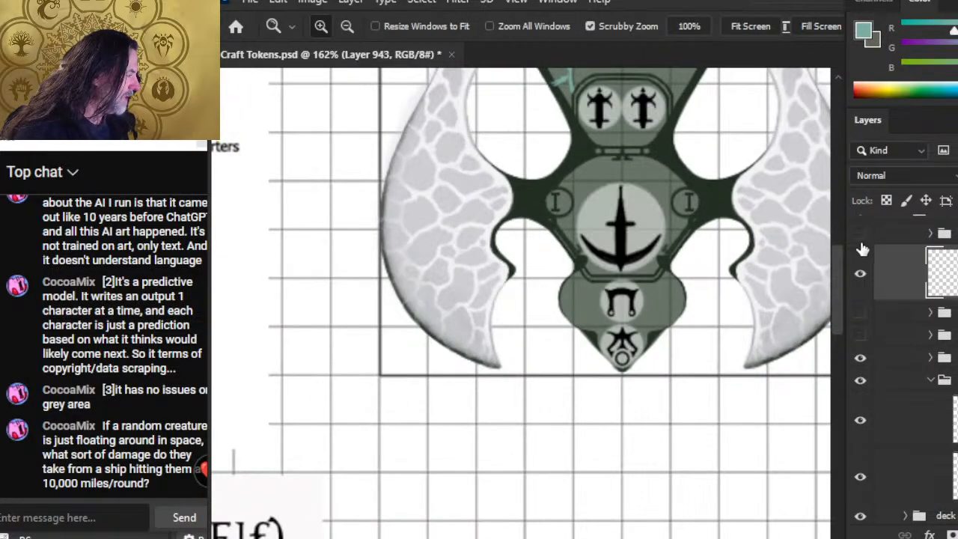
pyautogui.click(861, 336)
pyautogui.click(862, 336)
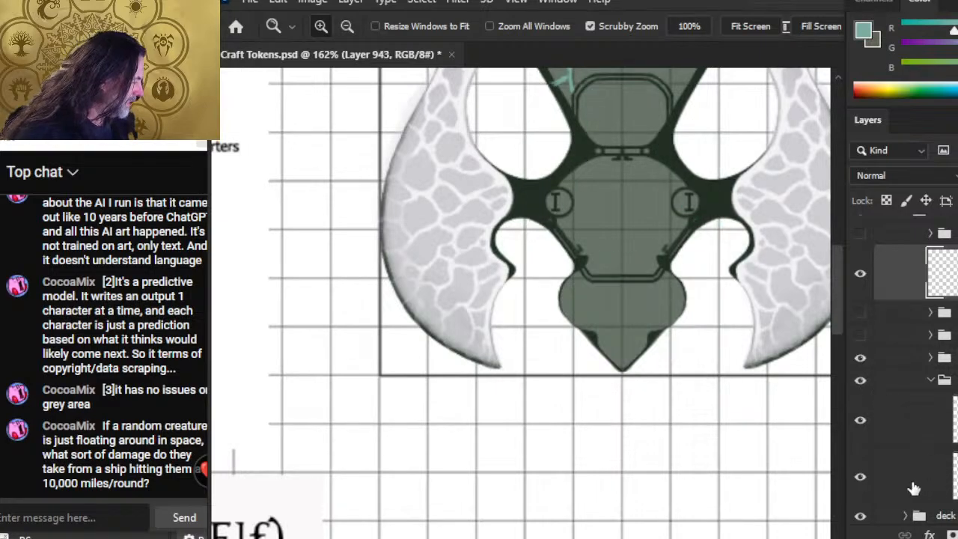
# Make the body layer active, show the detailed body artwork group and lasso around the body's pointed lower end
pyautogui.click(915, 488)
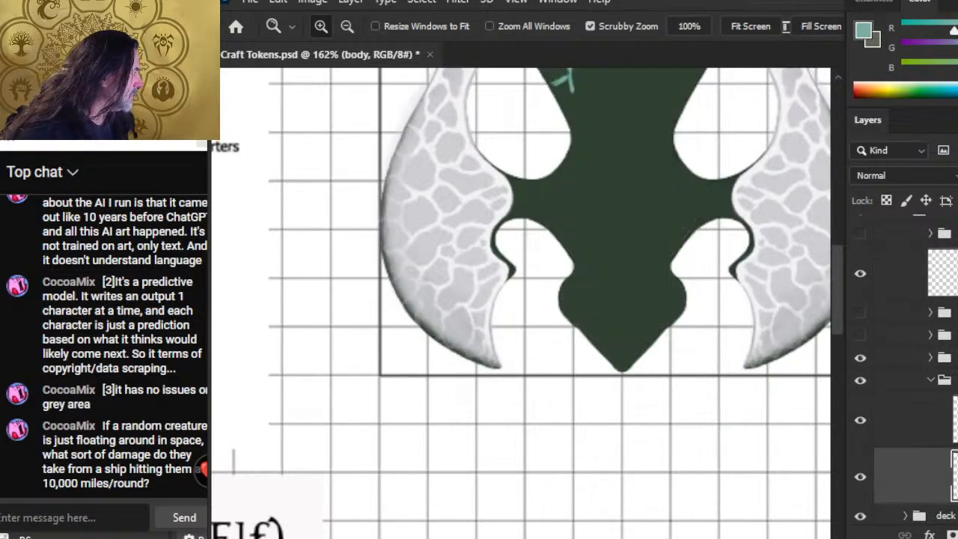
pyautogui.click(861, 336)
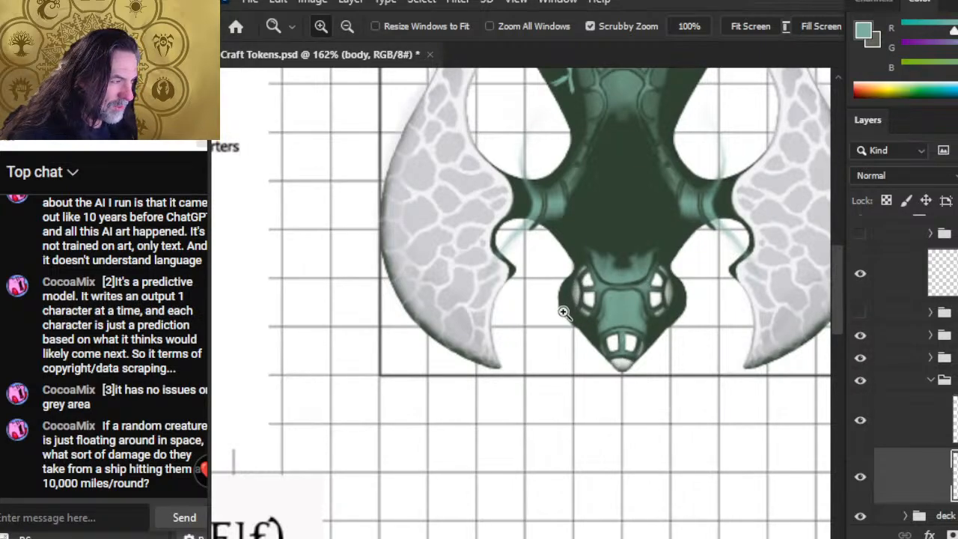
pyautogui.press('l')
pyautogui.moveTo(705, 251)
pyautogui.mouseDown()
pyautogui.moveTo(547, 272)
pyautogui.moveTo(538, 335)
pyautogui.mouseUp()
pyautogui.hotkey('ctrl', 'd')
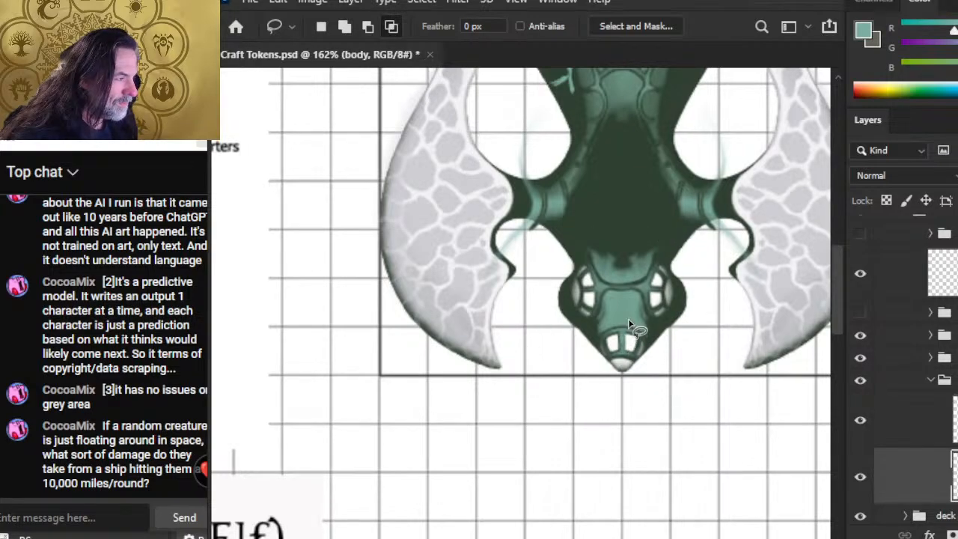
pyautogui.moveTo(683, 244)
pyautogui.mouseDown()
pyautogui.moveTo(609, 434)
pyautogui.moveTo(706, 321)
pyautogui.moveTo(690, 238)
pyautogui.mouseUp()
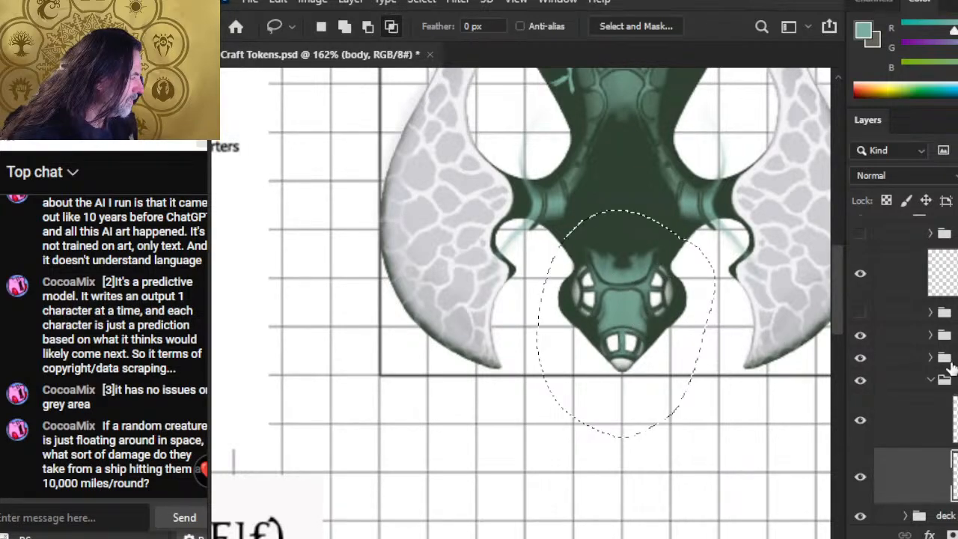
# Examine which layers make up the detailed body artwork by briefly hiding and showing the group and its individual layers
pyautogui.click(860, 335)
pyautogui.click(860, 335)
pyautogui.click(931, 337)
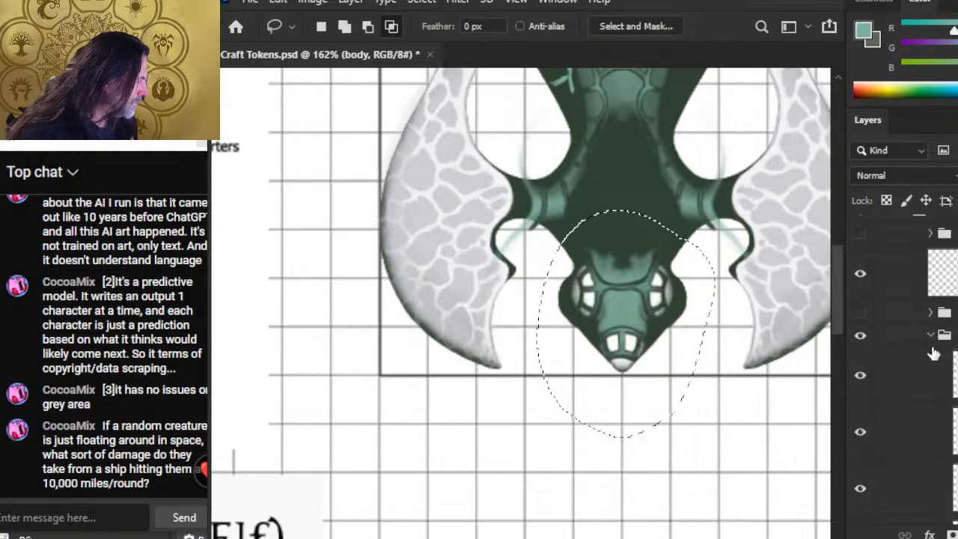
pyautogui.click(861, 432)
pyautogui.click(860, 432)
pyautogui.click(861, 491)
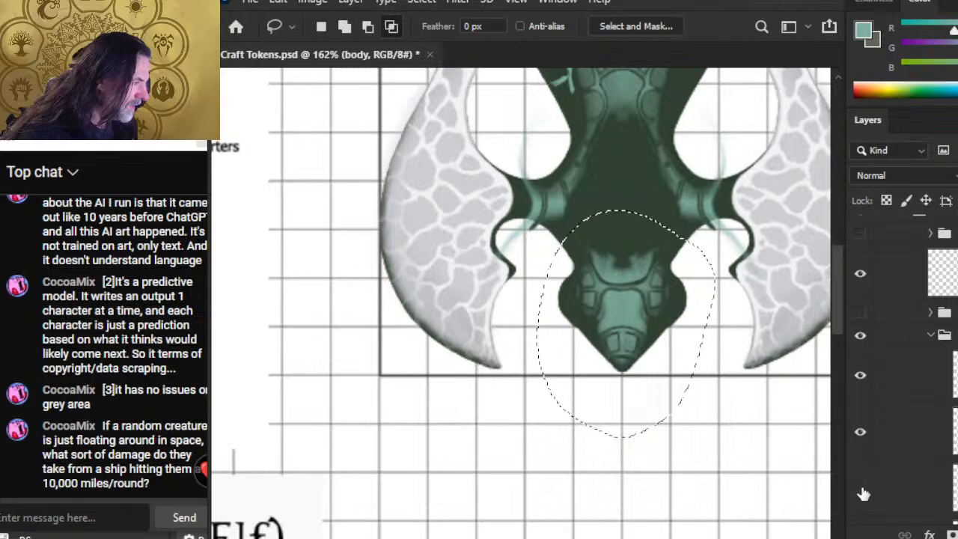
pyautogui.click(862, 491)
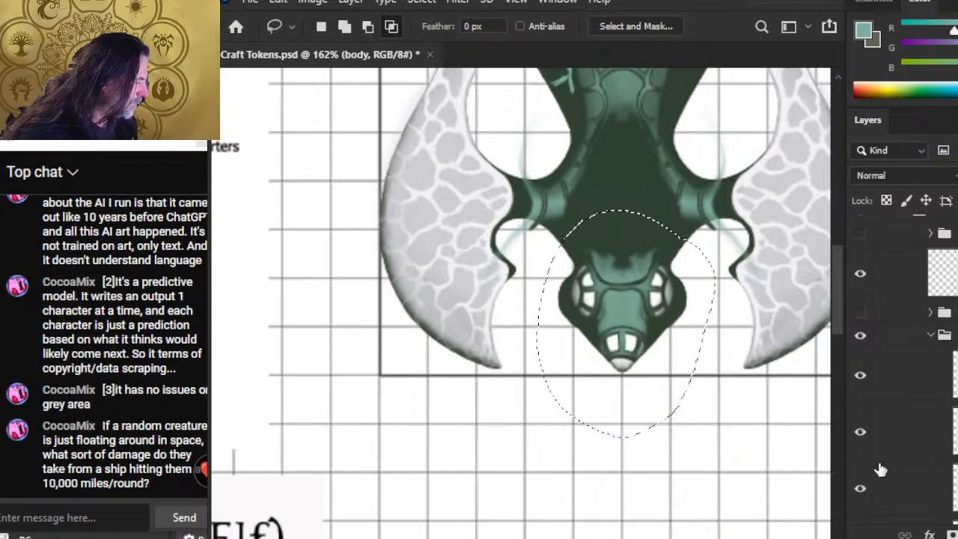
pyautogui.click(932, 334)
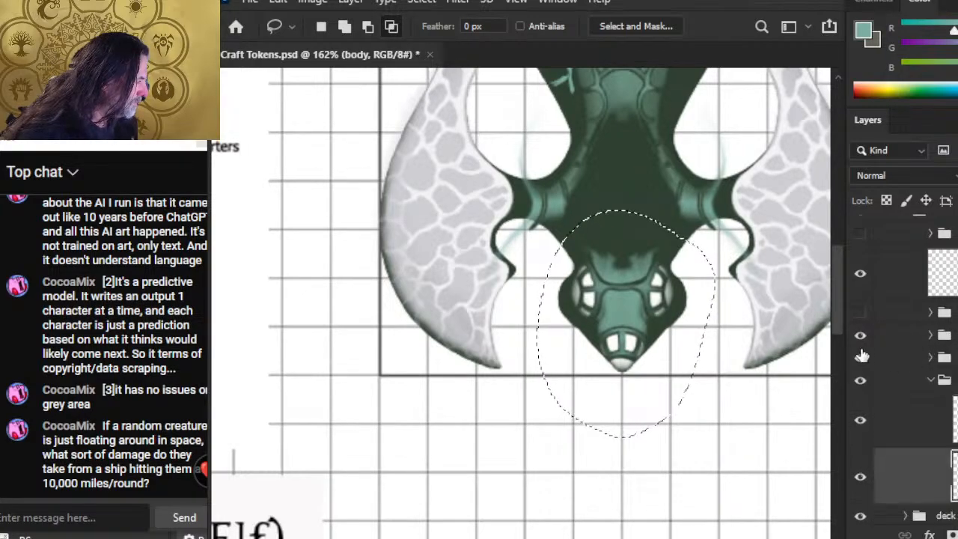
# Hide the detailed body artwork group and clear the lasso selection around the body's pointed lower end
pyautogui.click(860, 334)
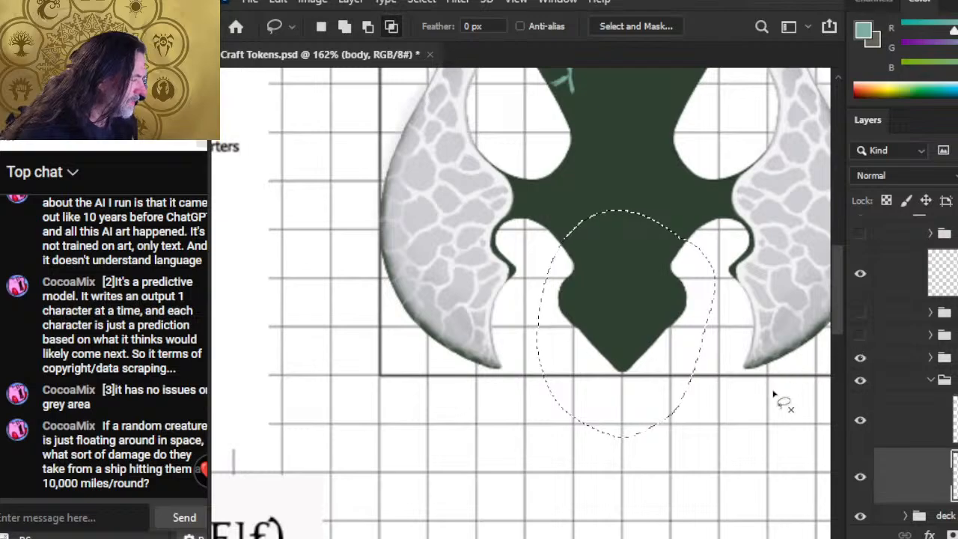
pyautogui.hotkey('ctrl', 'd')
pyautogui.press('z')
pyautogui.moveTo(708, 366); pyautogui.dragTo(621, 402)
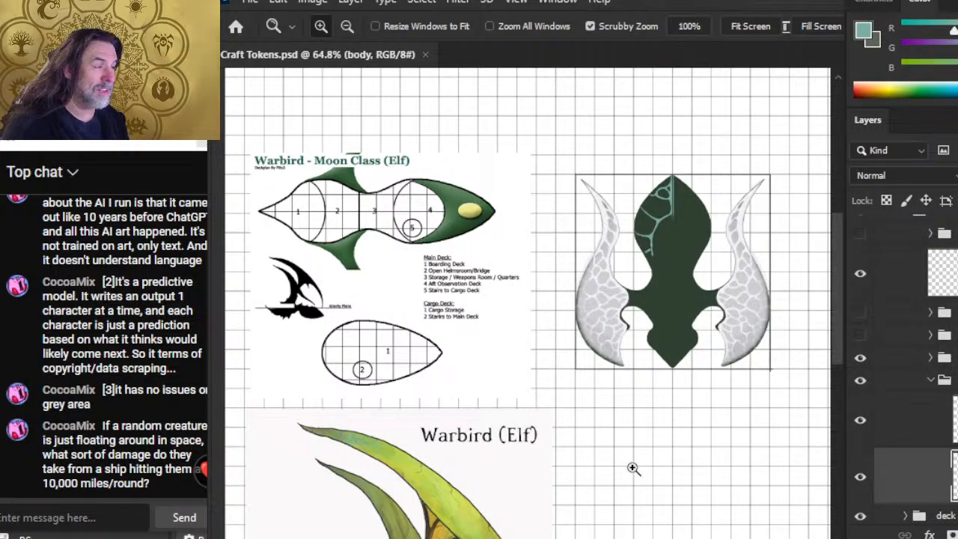
# Switch to the SCE Layout document in Word
pyautogui.hotkey('alt', 'Tab')
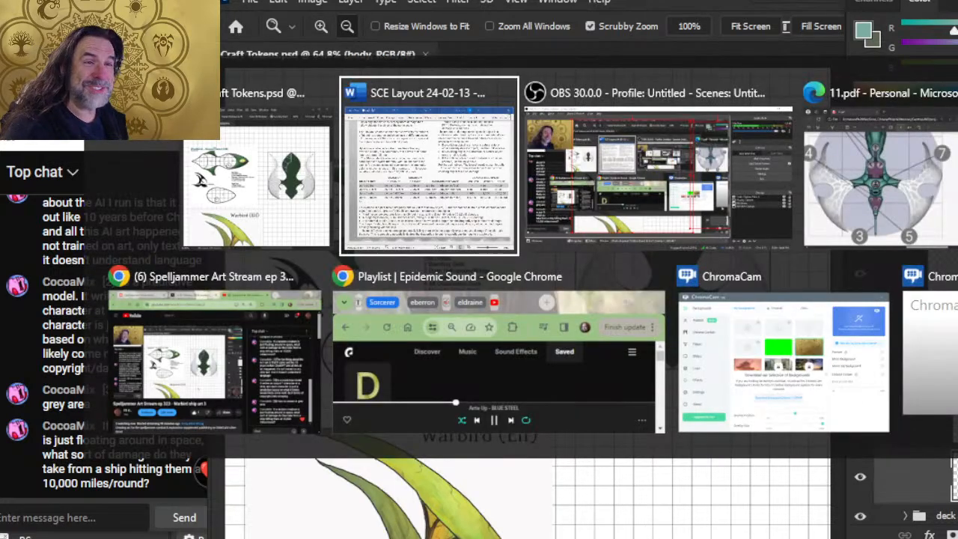